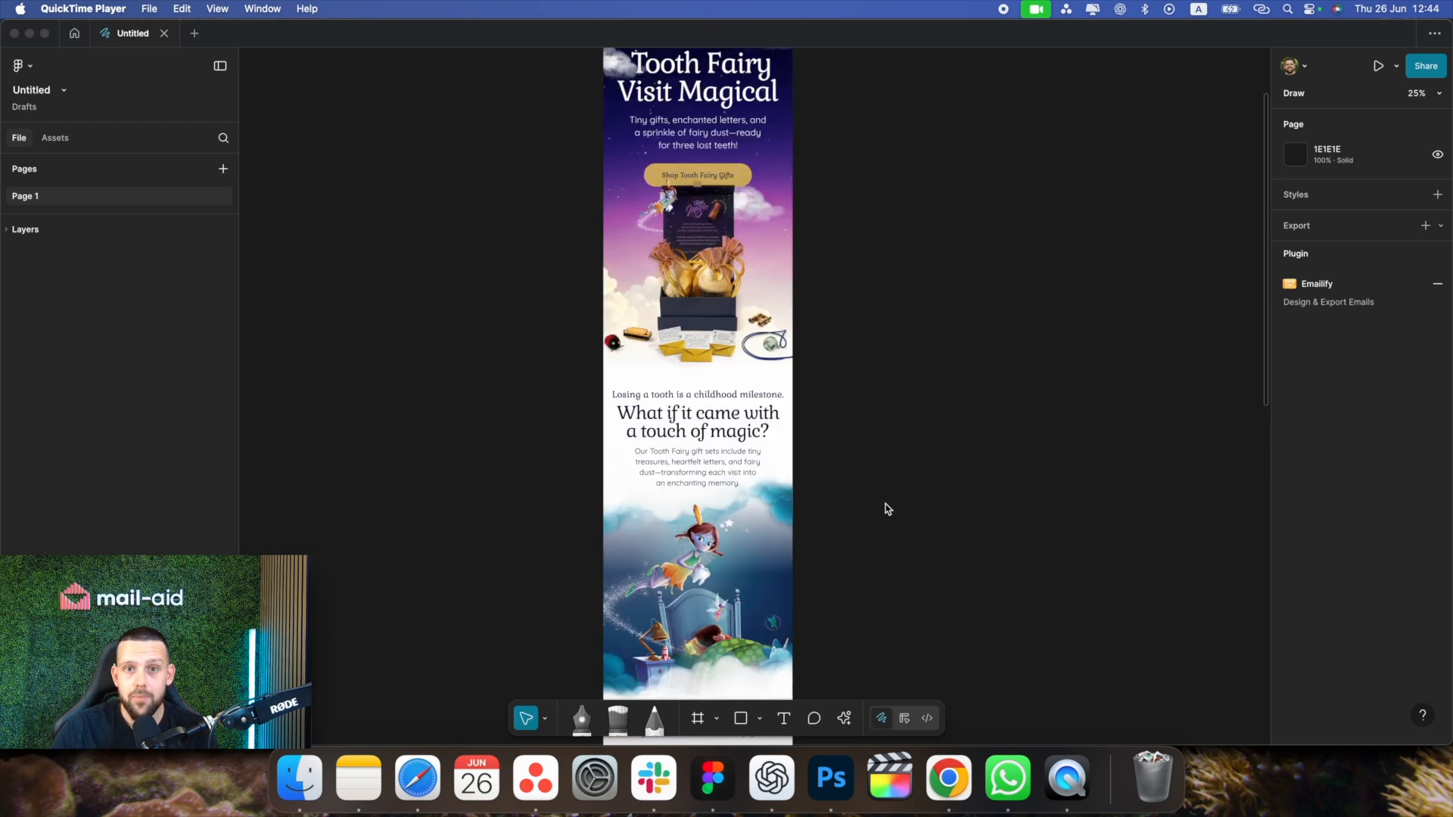
# Create a new blank design file and close it, returning to the file containing the HoldTheMagic email
pyautogui.scroll(1, 888, 508)
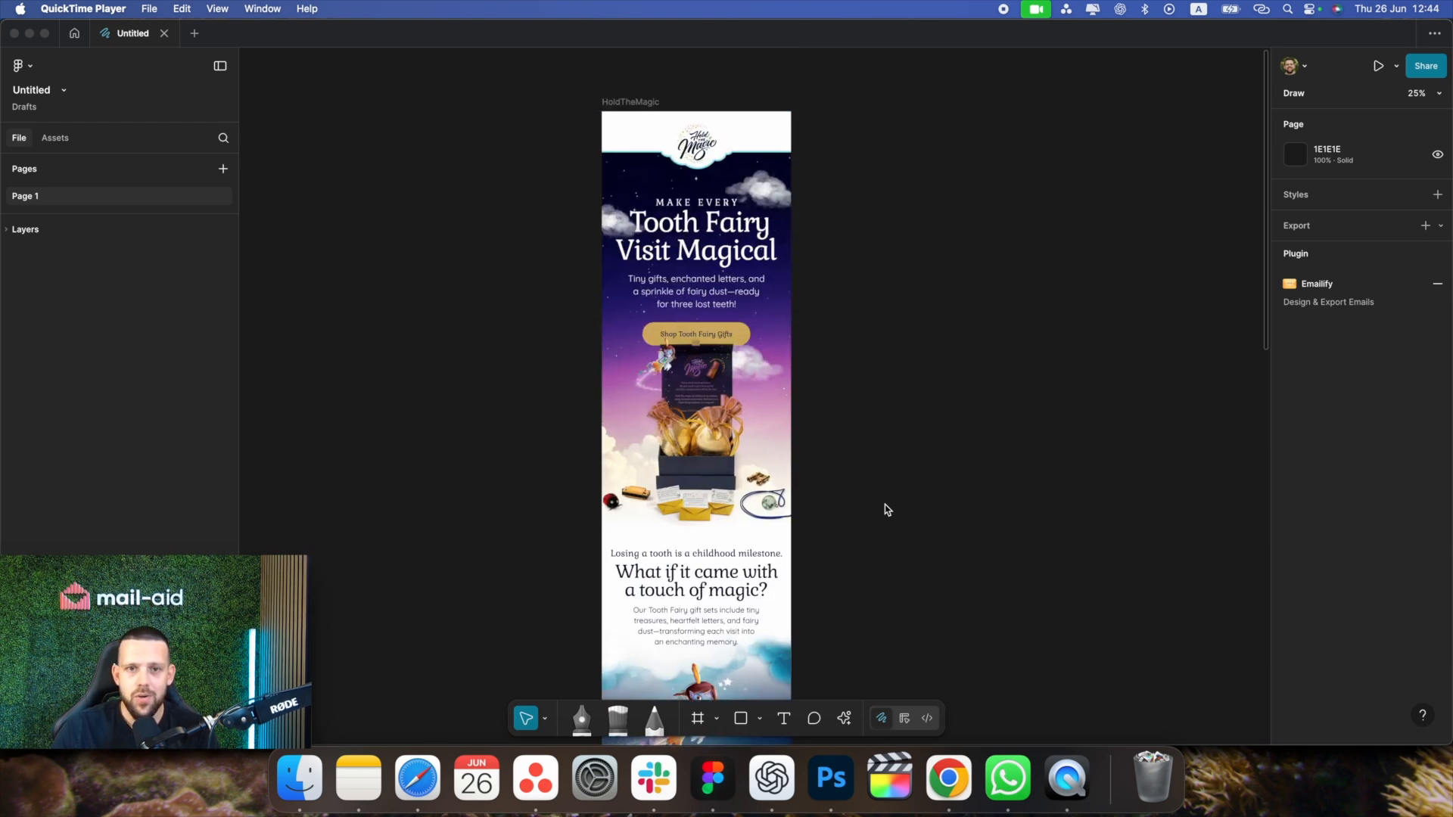
pyautogui.hscroll(2, 886, 470)
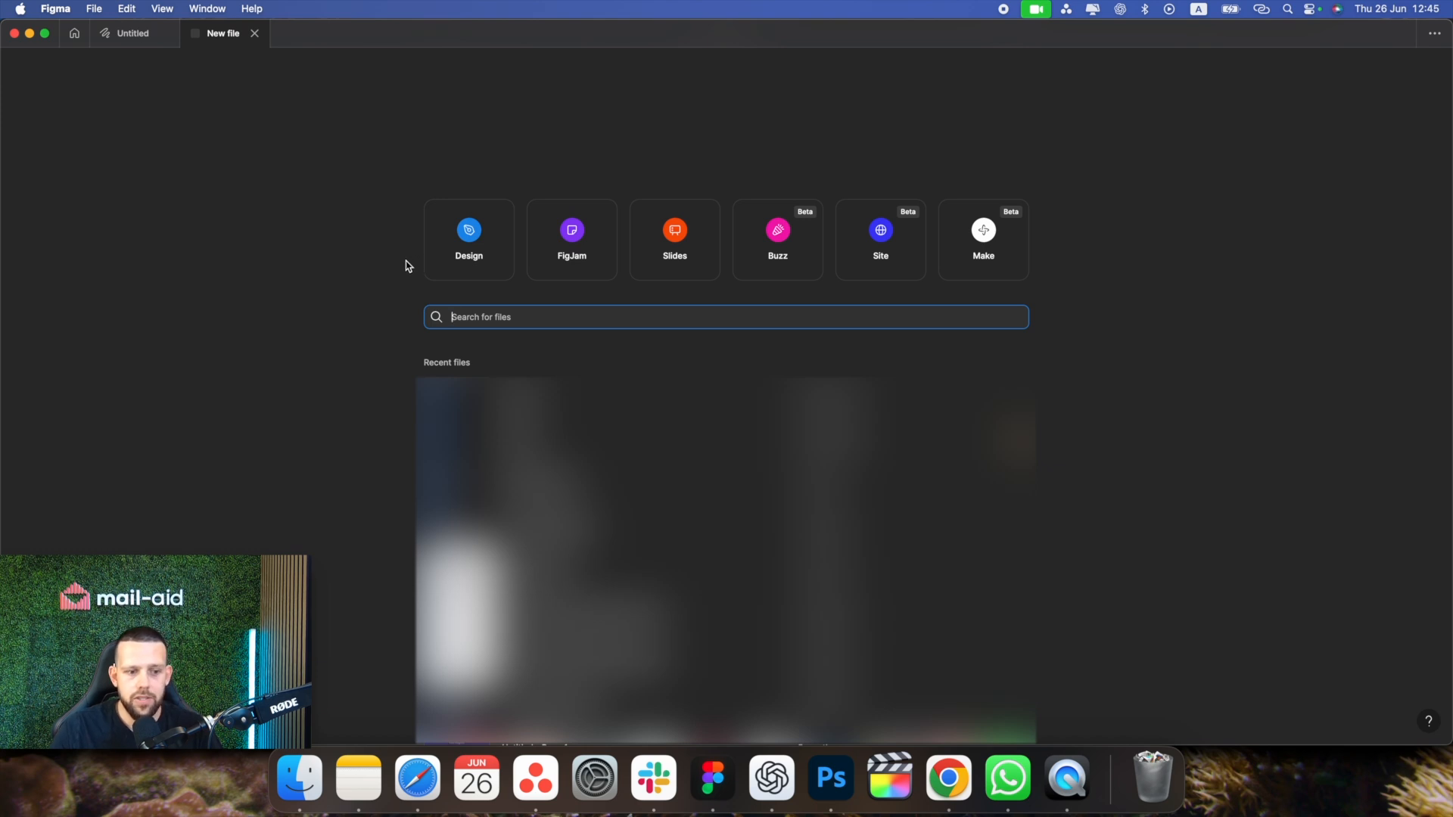
pyautogui.click(464, 260)
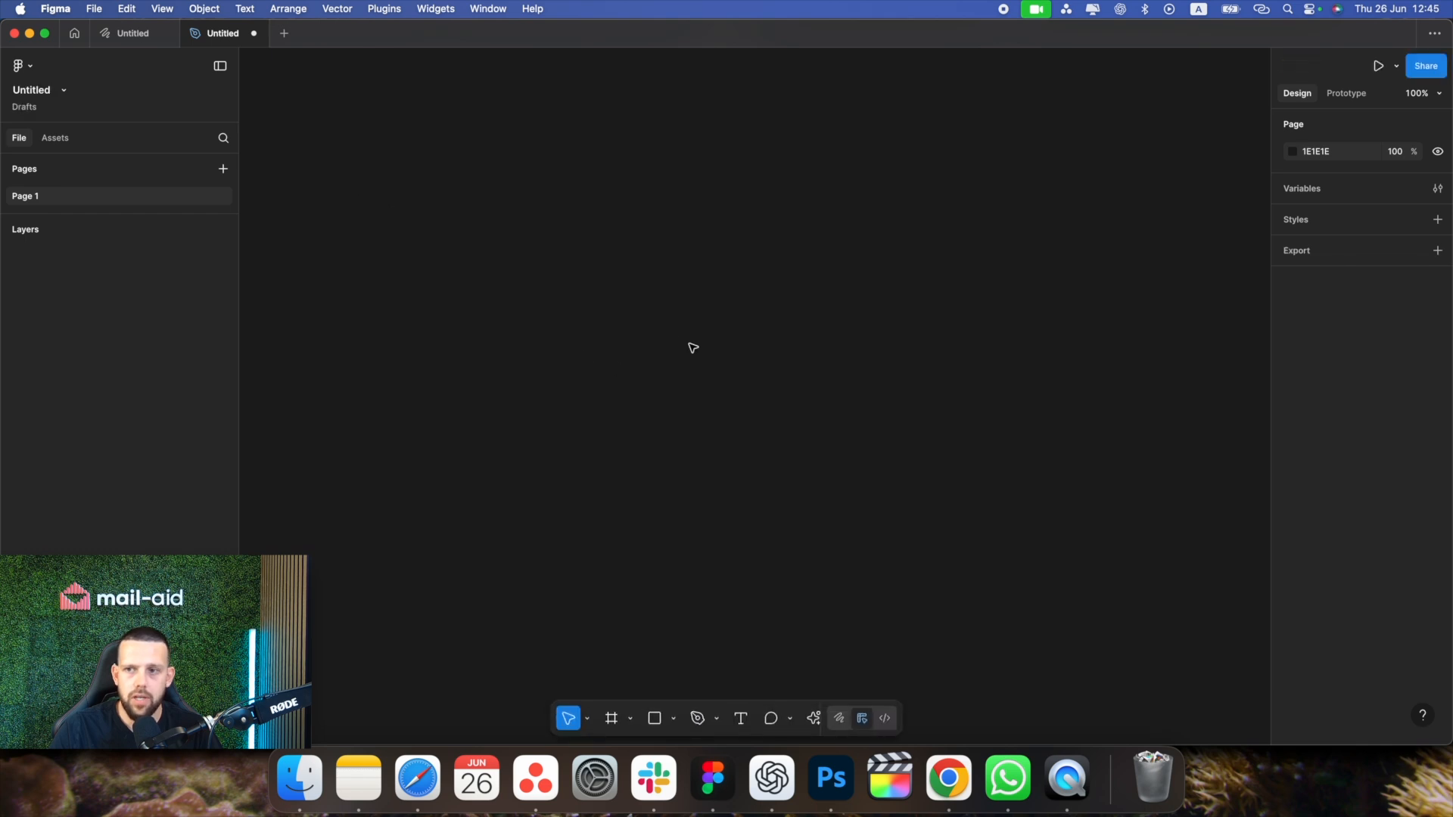
pyautogui.click(254, 34)
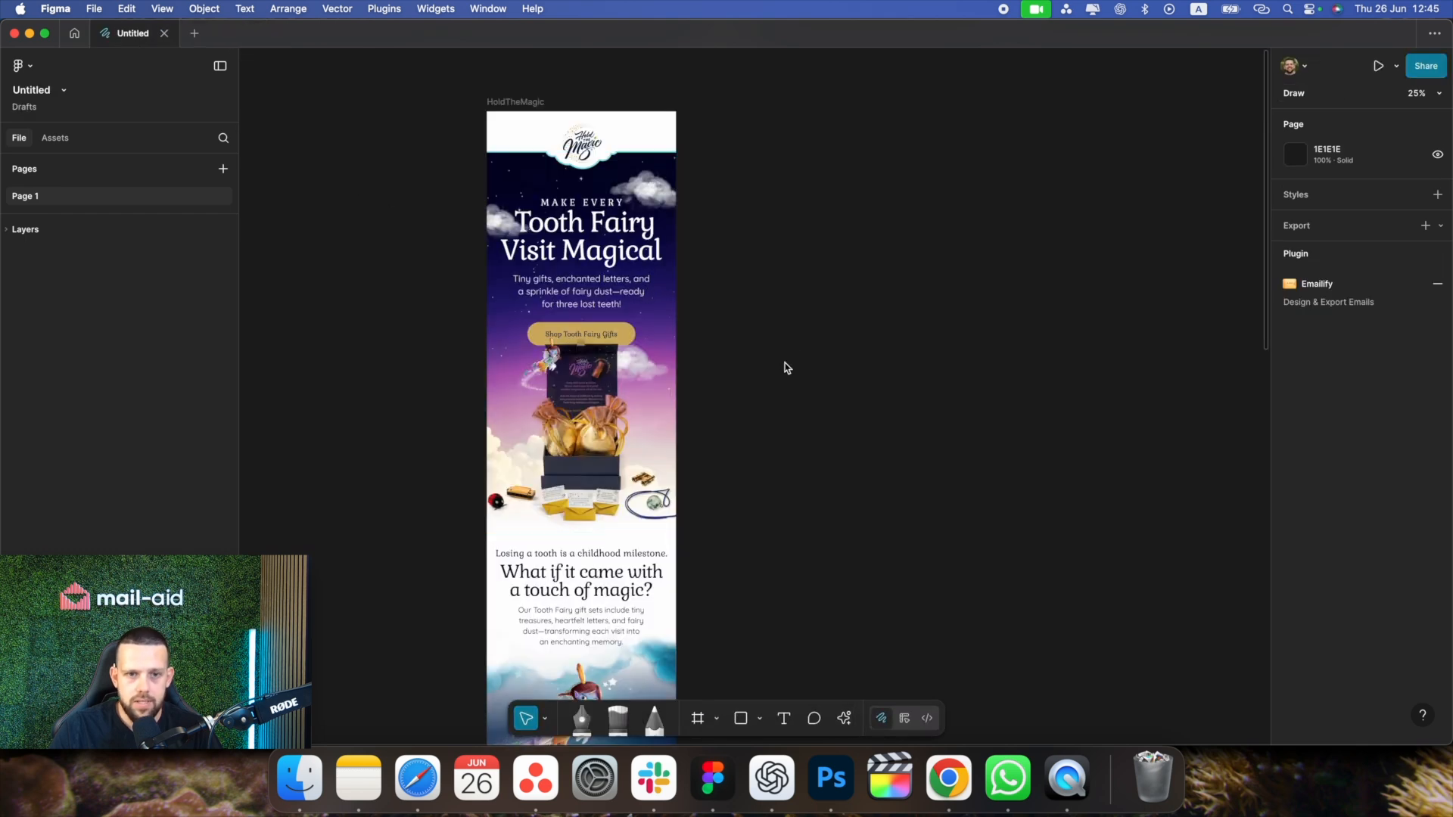
pyautogui.scroll(-3, 784, 368)
pyautogui.scroll(2, 779, 372)
pyautogui.hscroll(2, 780, 372)
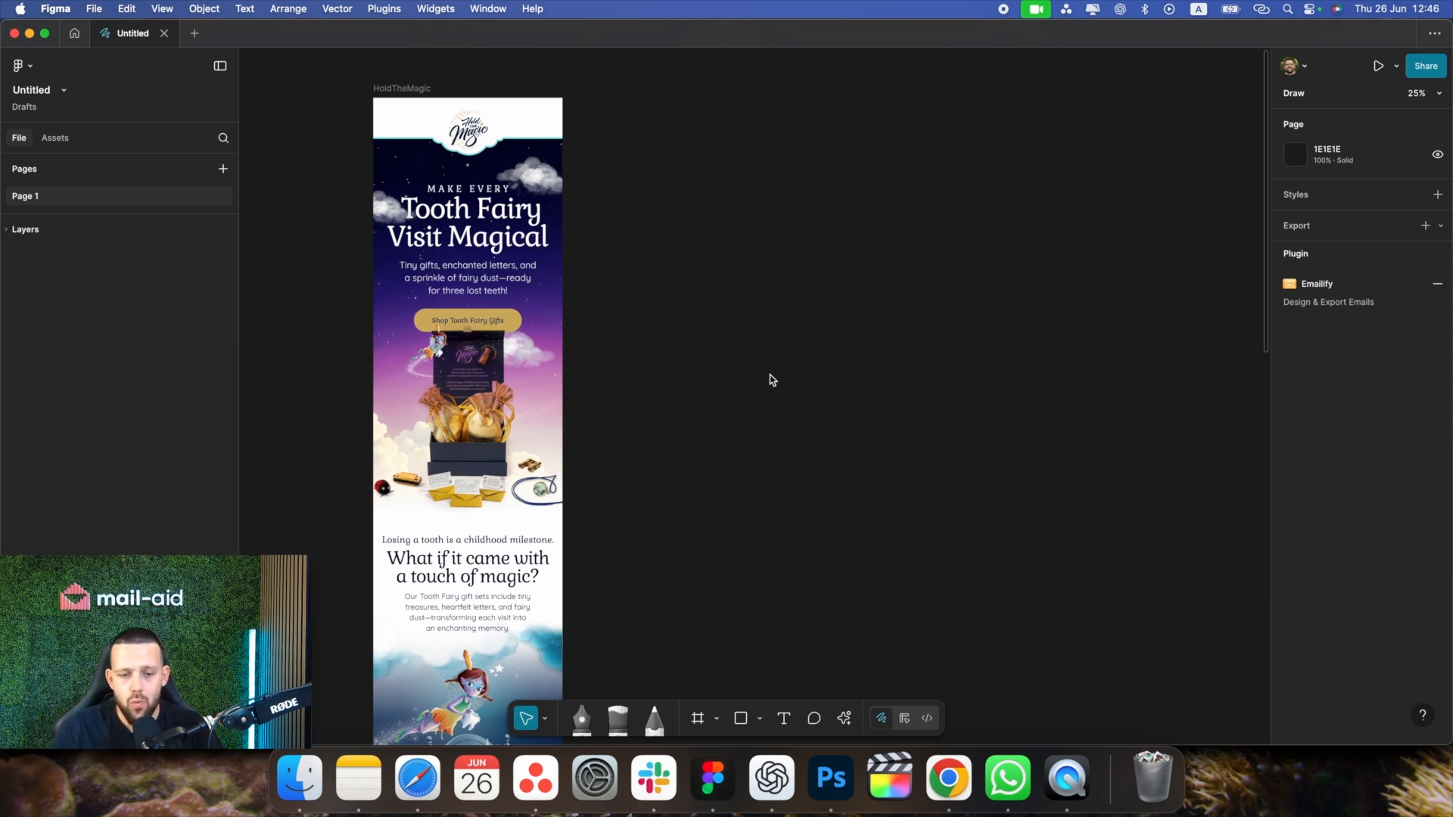
# Duplicate the HoldTheMagic email frame twice, placing the copies side by side next to the original
pyautogui.scroll(-5, 770, 381)
pyautogui.scroll(-10, 768, 383)
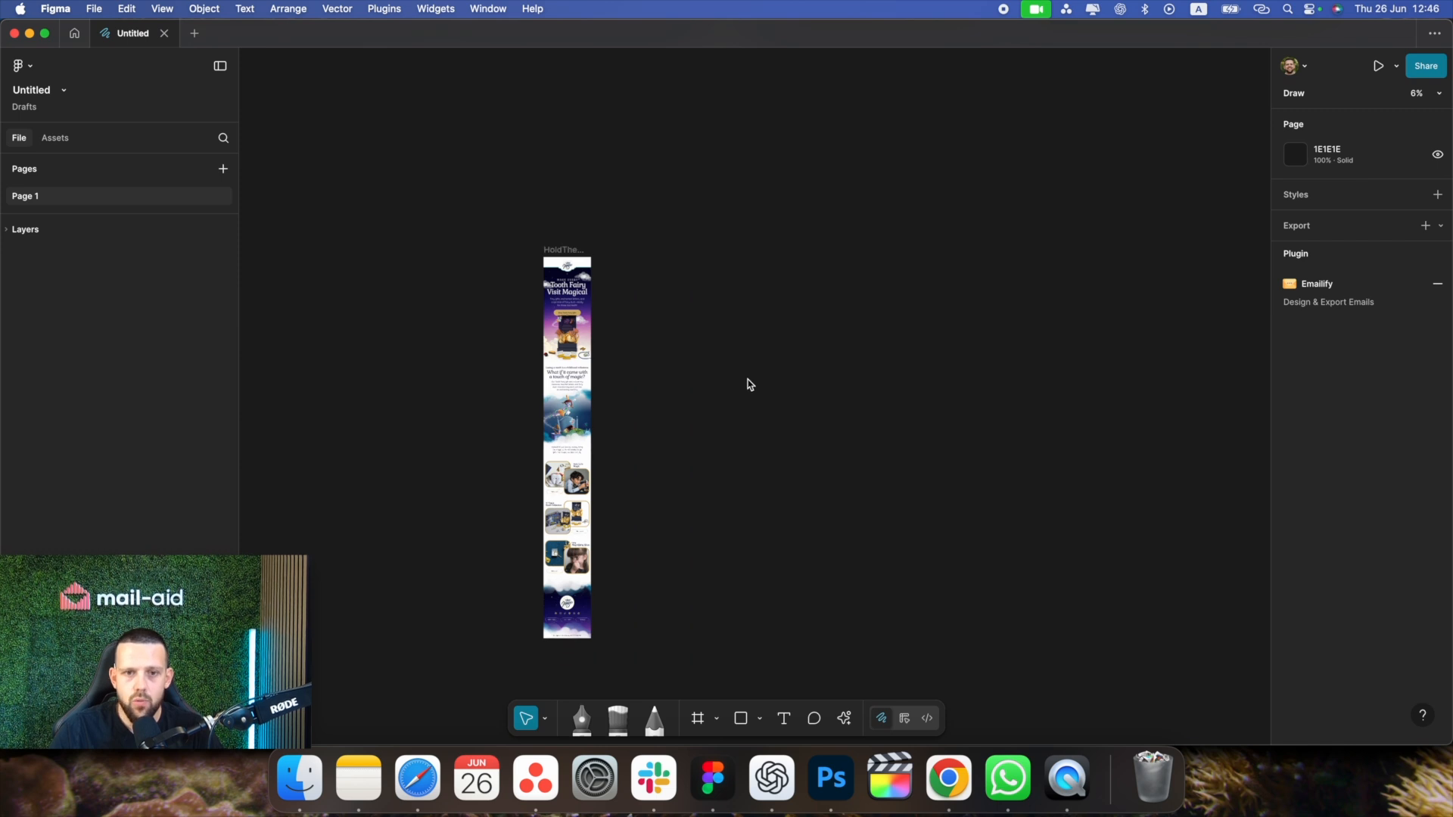
pyautogui.scroll(-2, 749, 384)
pyautogui.click(576, 207)
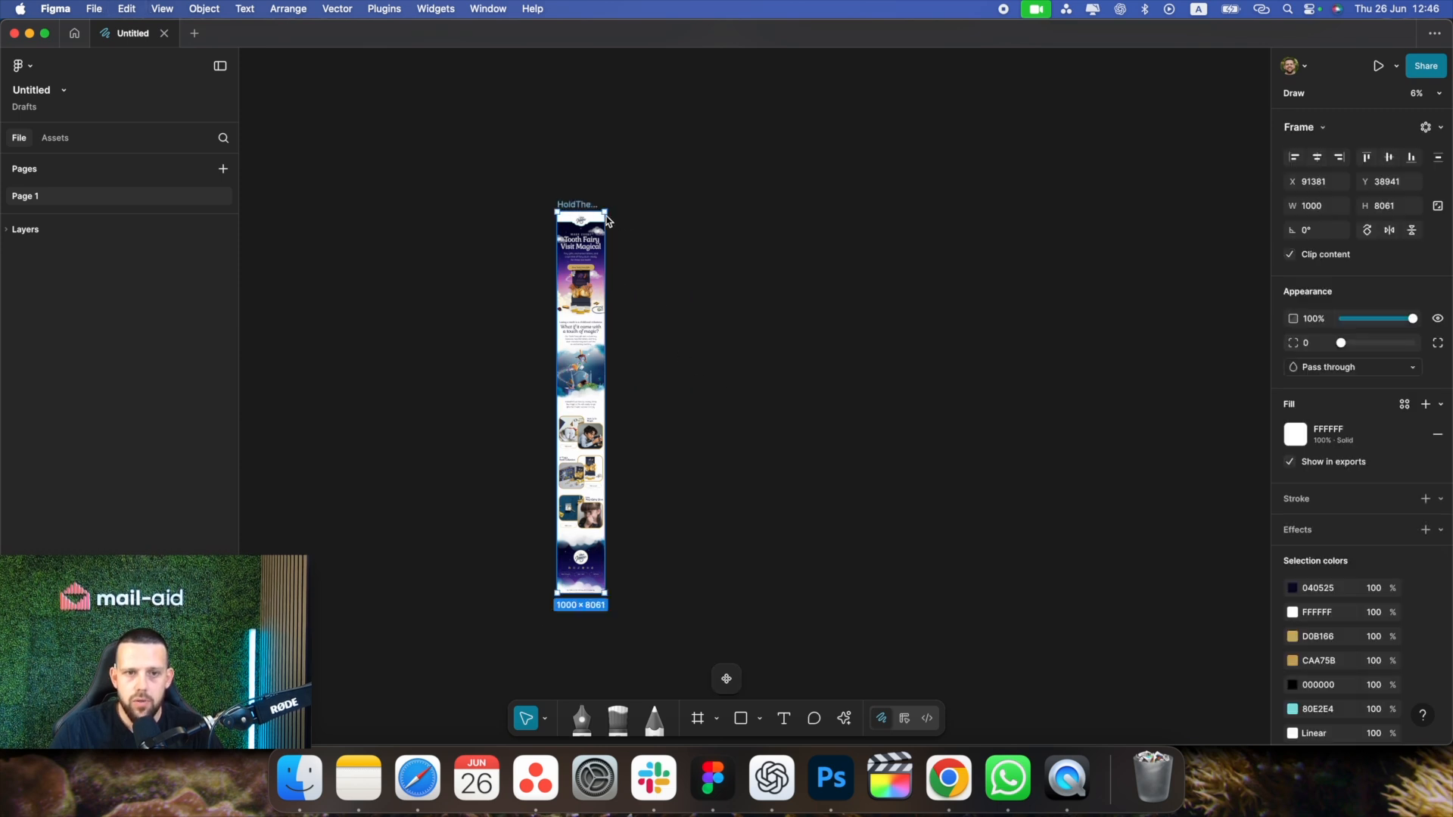
pyautogui.press('super+d')
pyautogui.moveTo(581, 222); pyautogui.dragTo(675, 205)
pyautogui.press('super+z')
pyautogui.click(779, 224)
pyautogui.click(671, 206)
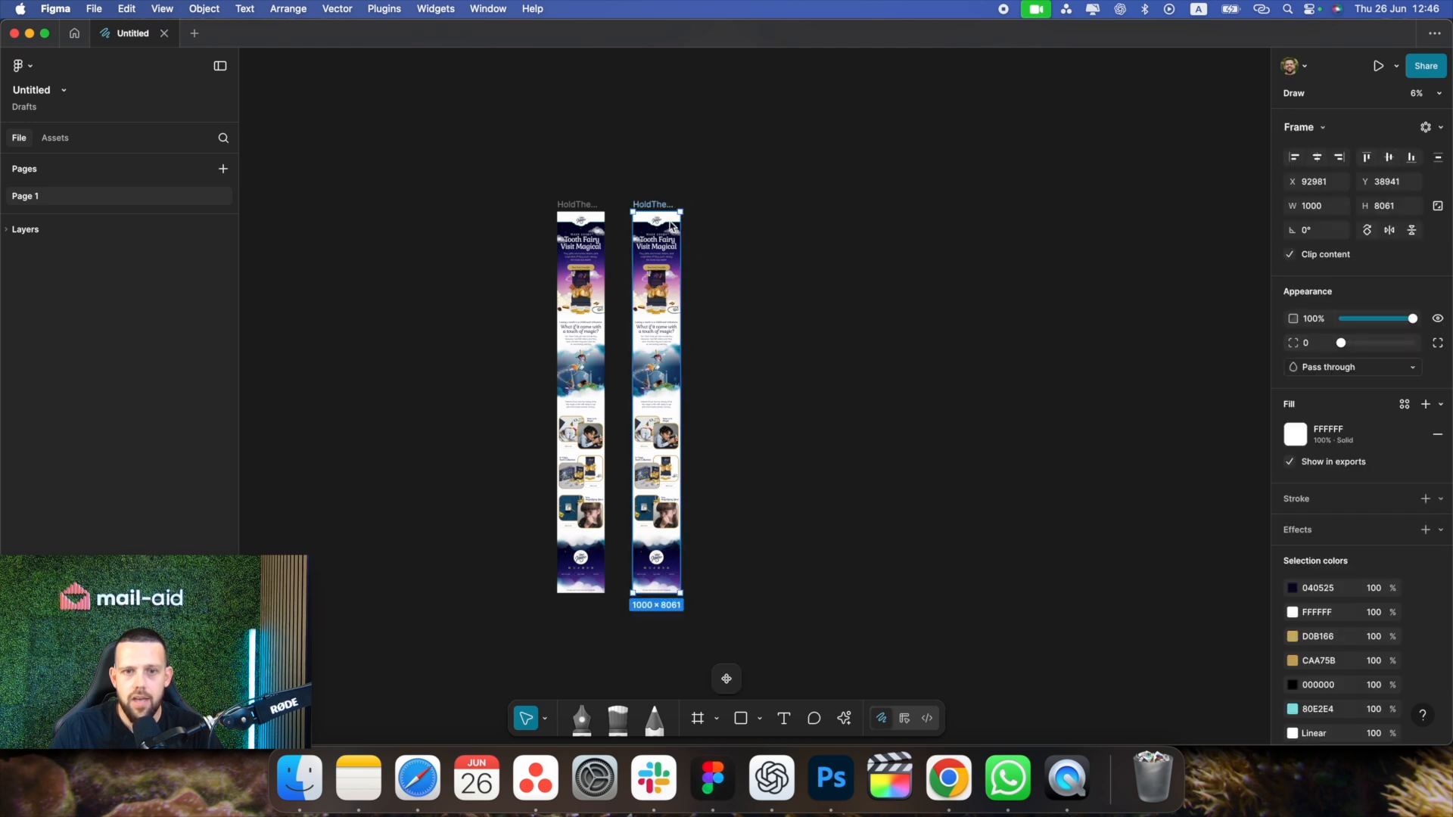
pyautogui.press('super+d')
pyautogui.moveTo(691, 205); pyautogui.dragTo(716, 206)
pyautogui.click(831, 223)
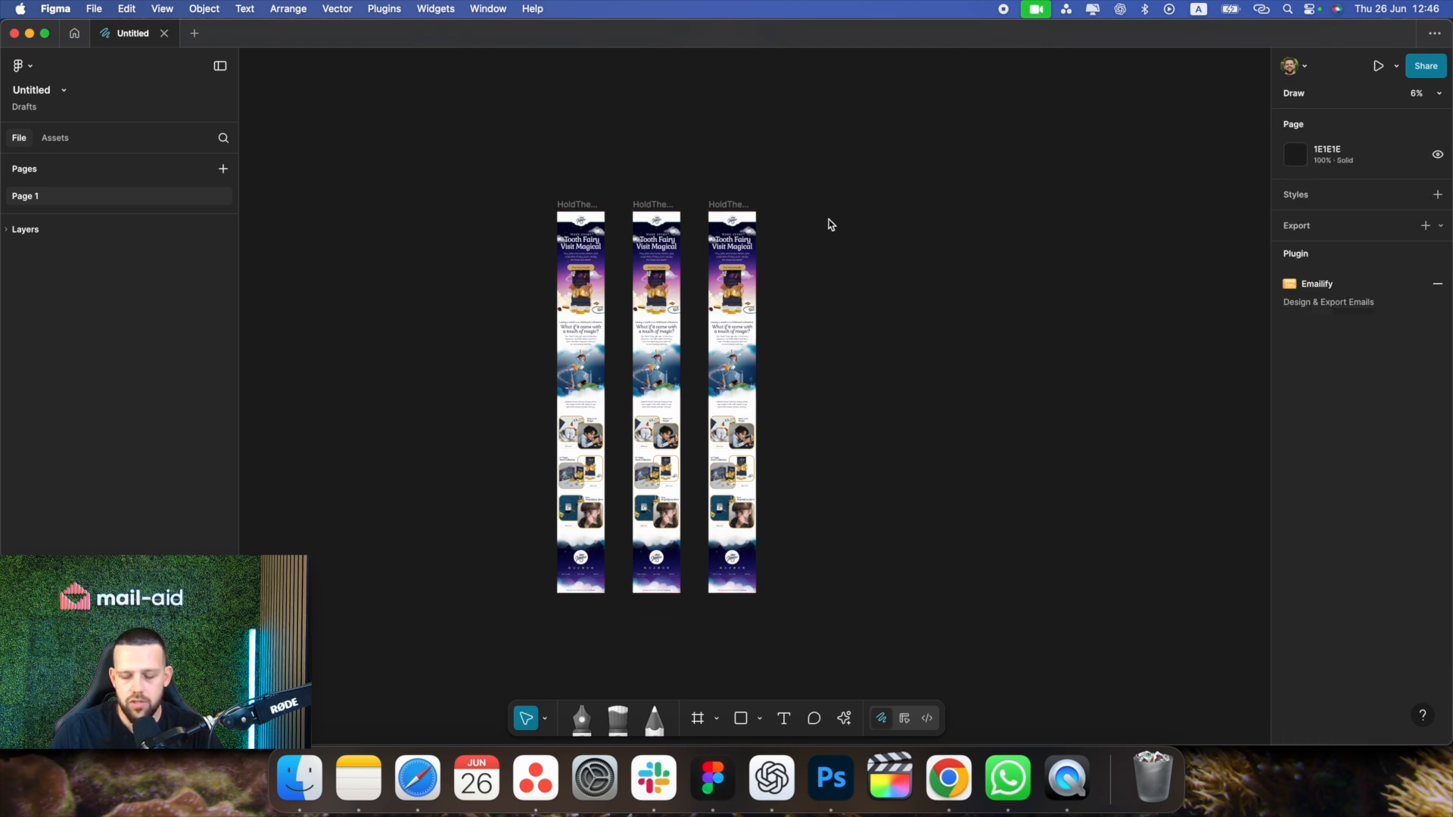
# Delete both duplicated HoldTheMagic frames, keeping only the original email design
pyautogui.press('-')
pyautogui.press('+')
pyautogui.press('+')
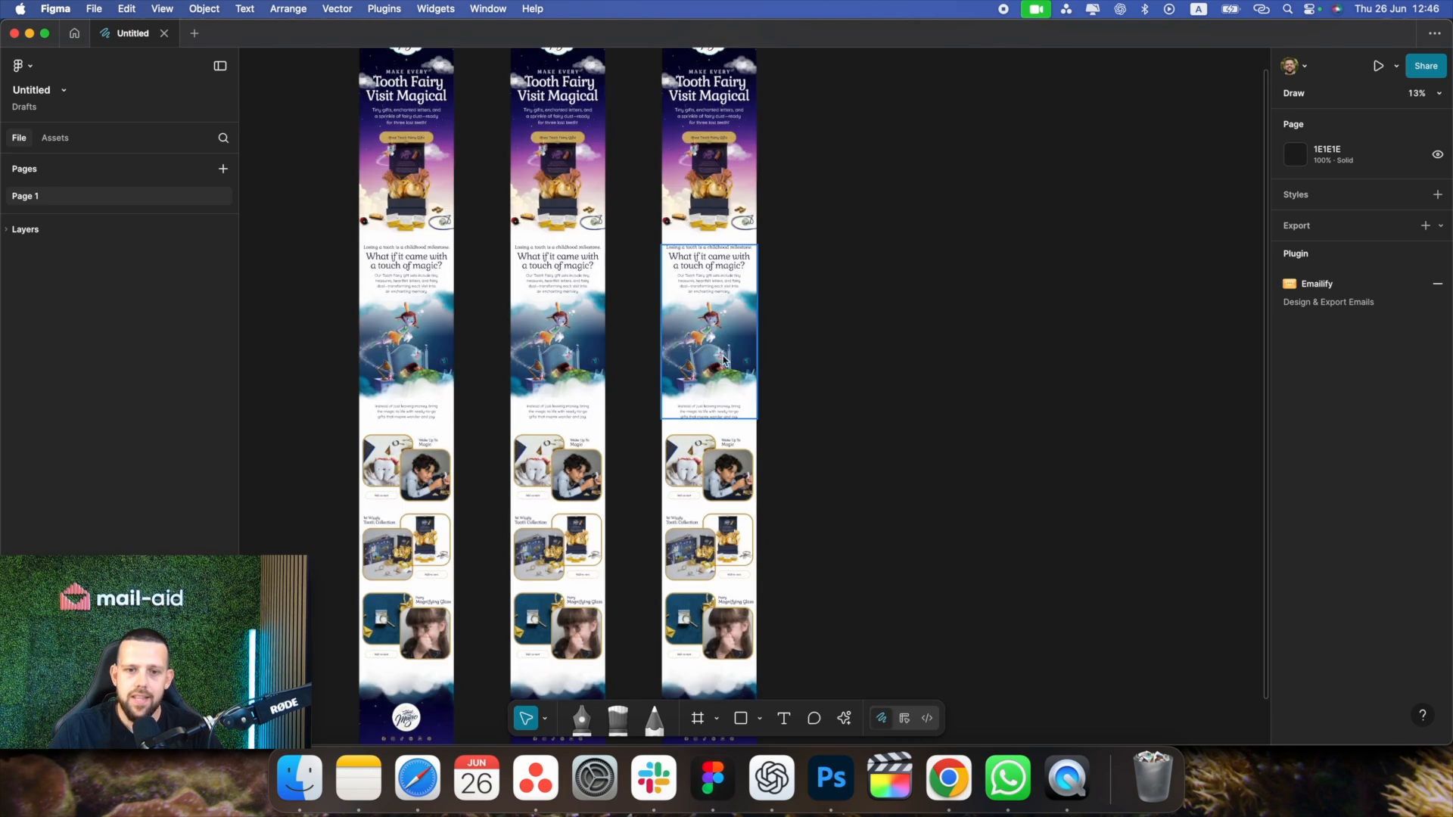
pyautogui.hscroll(1, 717, 362)
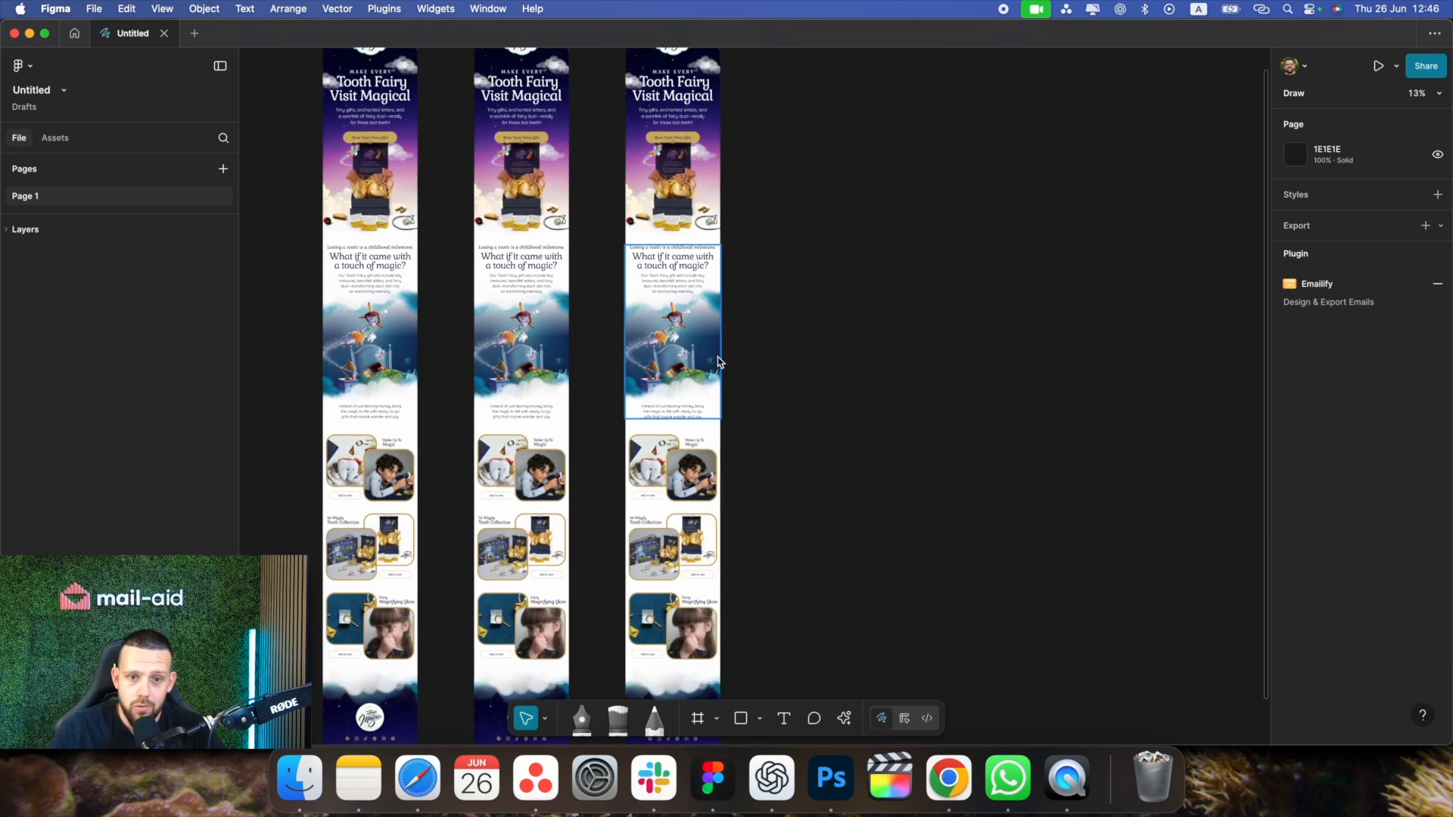
pyautogui.click(690, 354)
pyautogui.click(831, 344)
pyautogui.scroll(3, 831, 345)
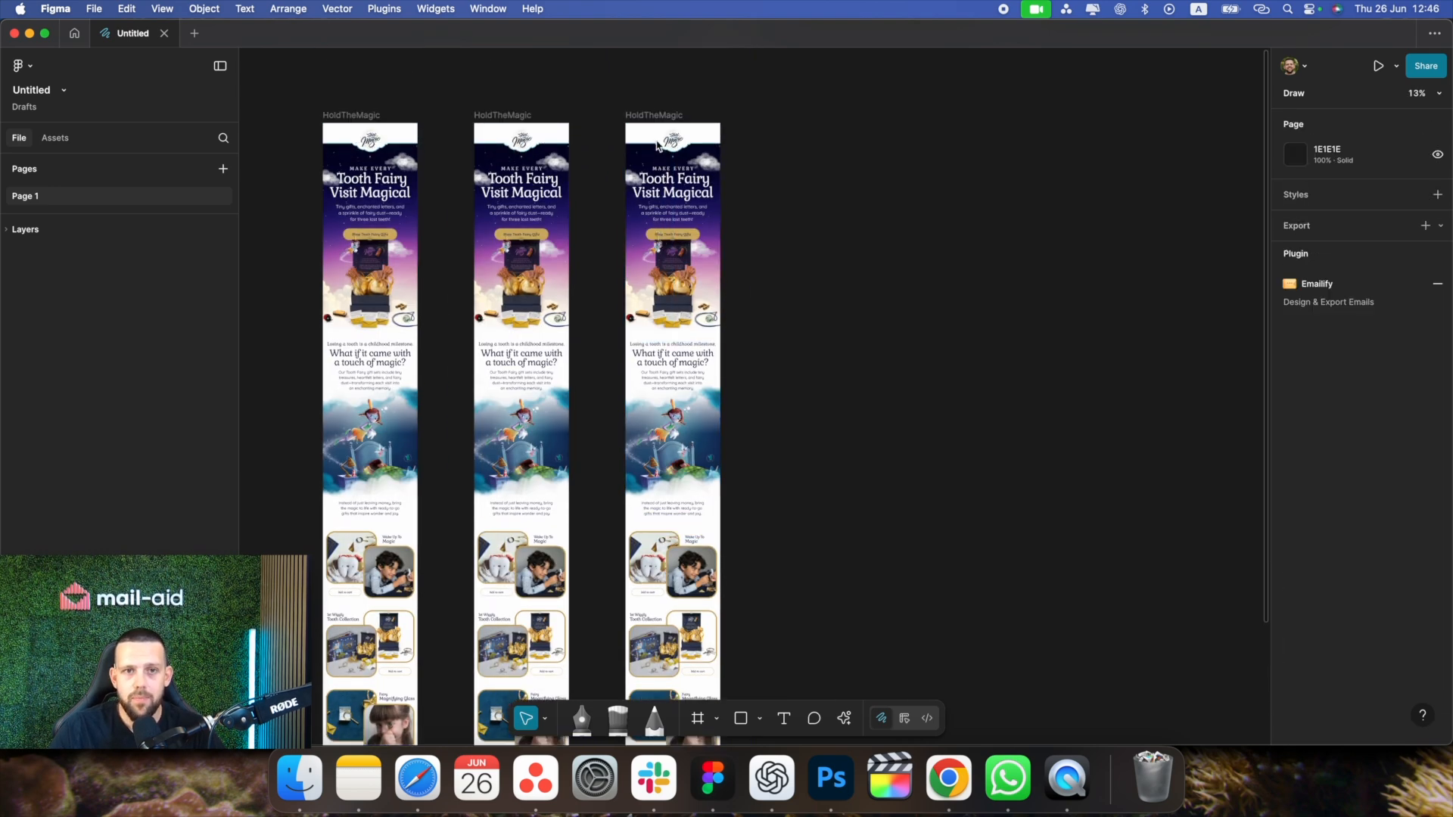
pyautogui.press('Delete')
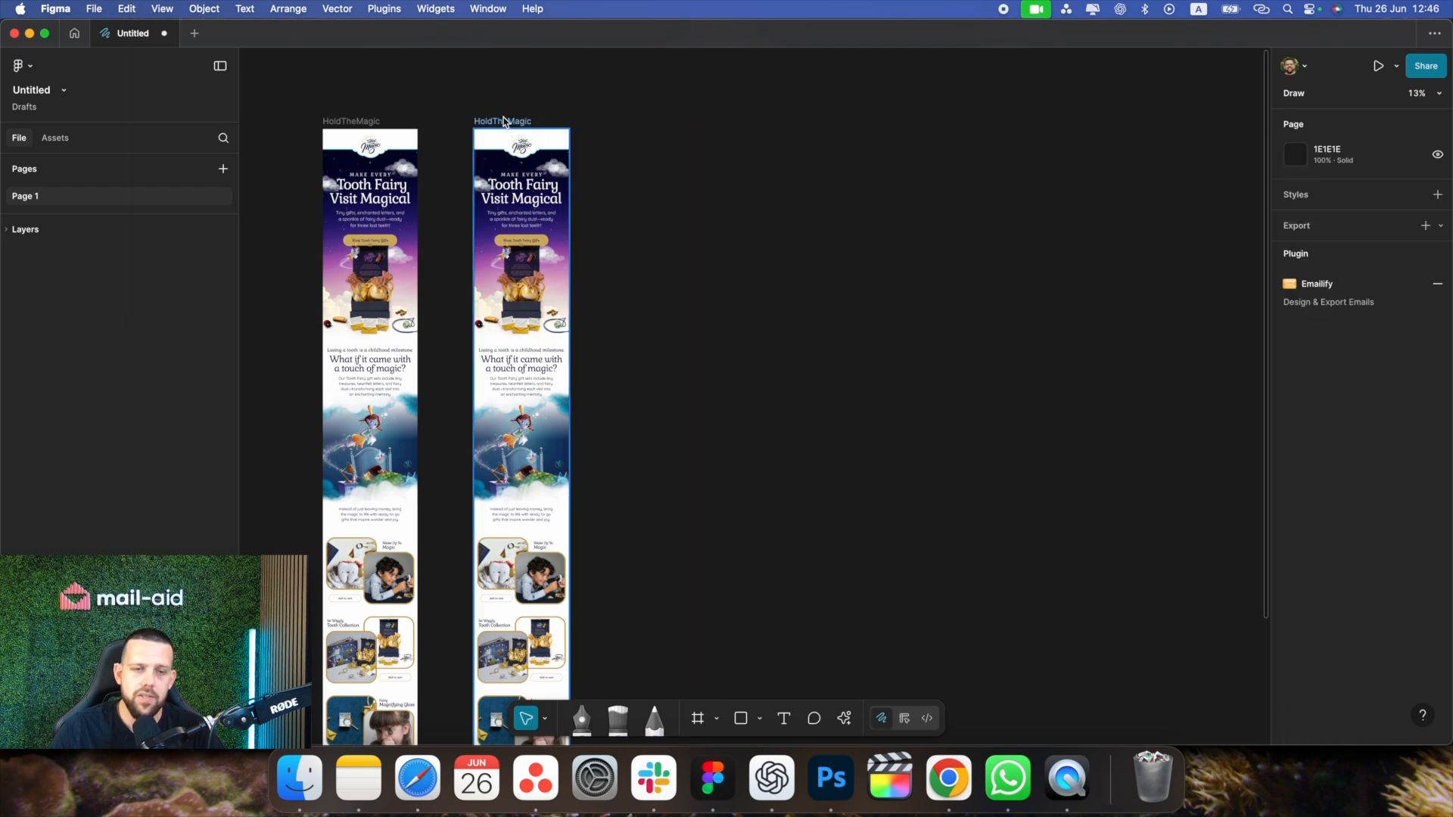
pyautogui.click(505, 121)
pyautogui.press('Delete')
pyautogui.hscroll(-3, 569, 241)
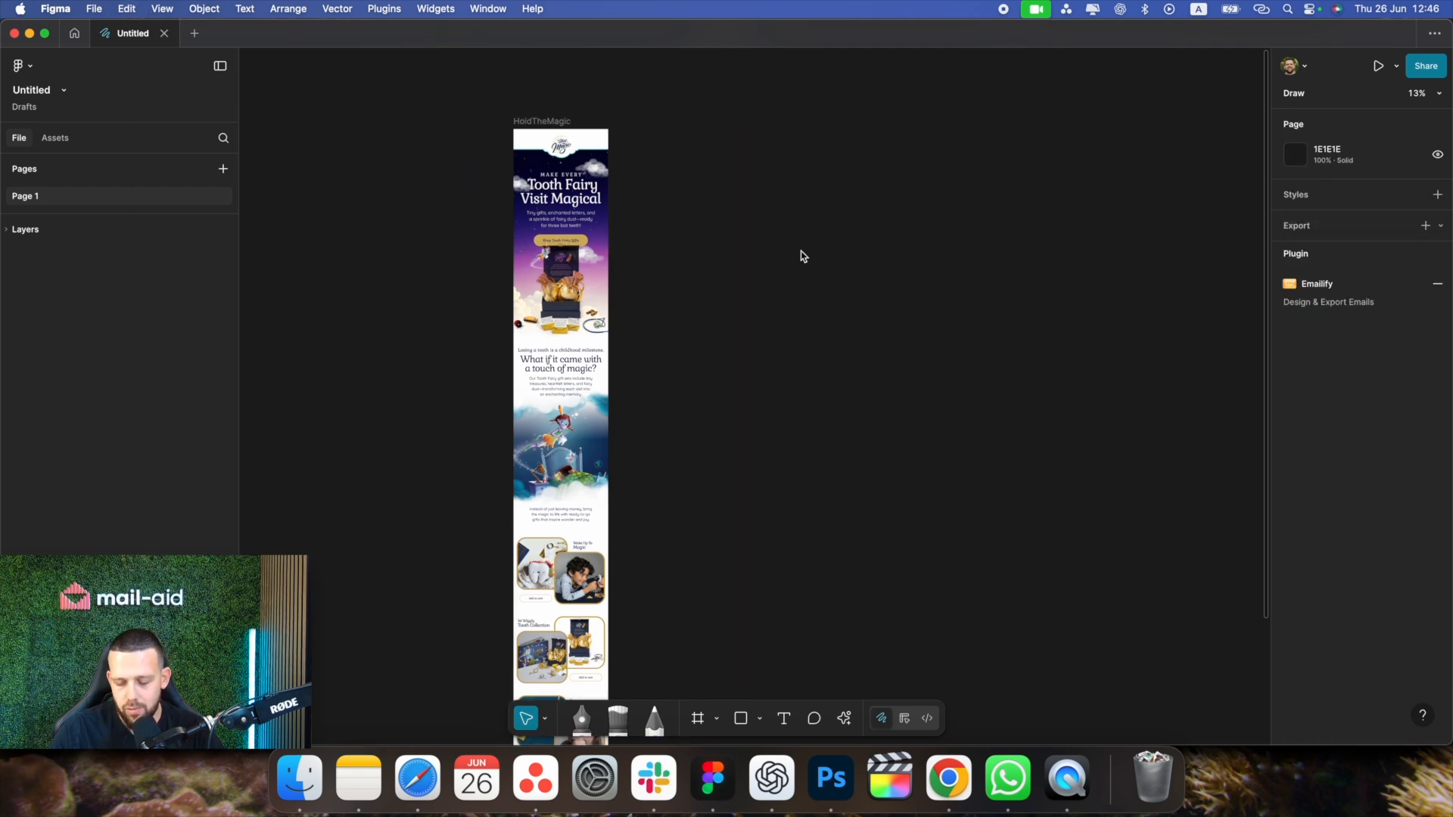
# Move the assets folder toward the centre of the desktop and look through the image files inside it
pyautogui.press('F11')
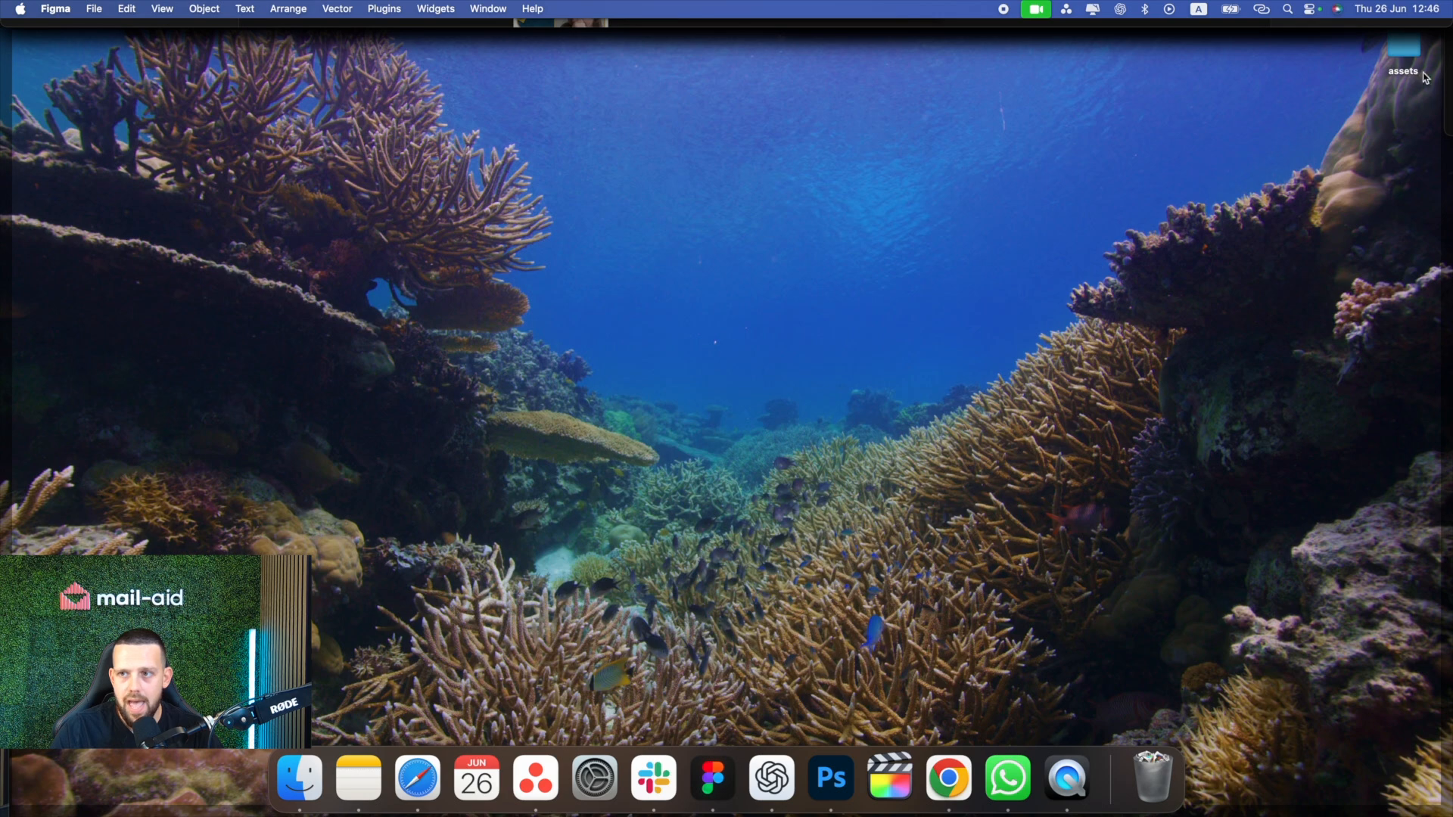
pyautogui.moveTo(1412, 47); pyautogui.dragTo(995, 332)
pyautogui.doubleClick(987, 327)
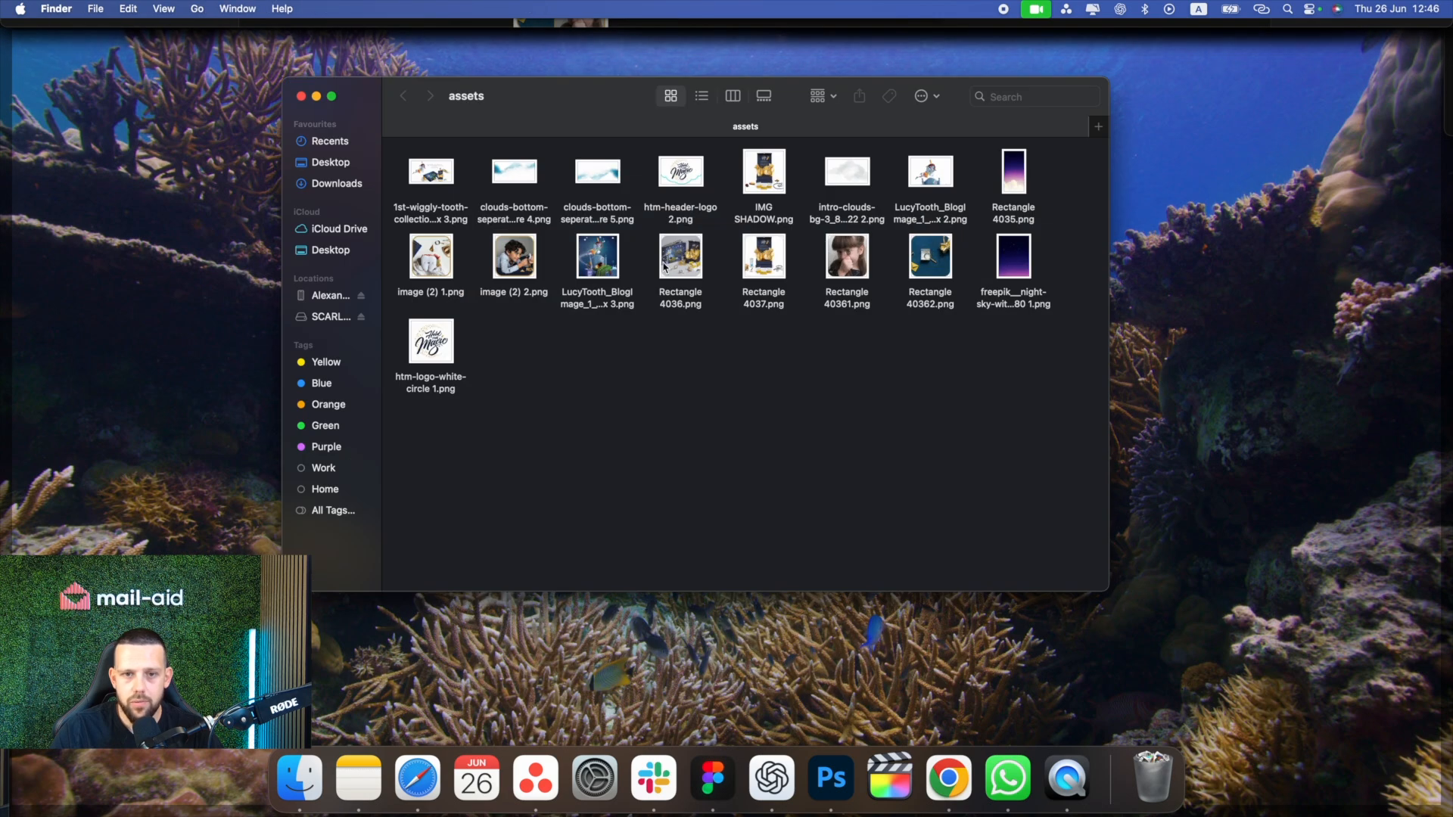
pyautogui.click(300, 97)
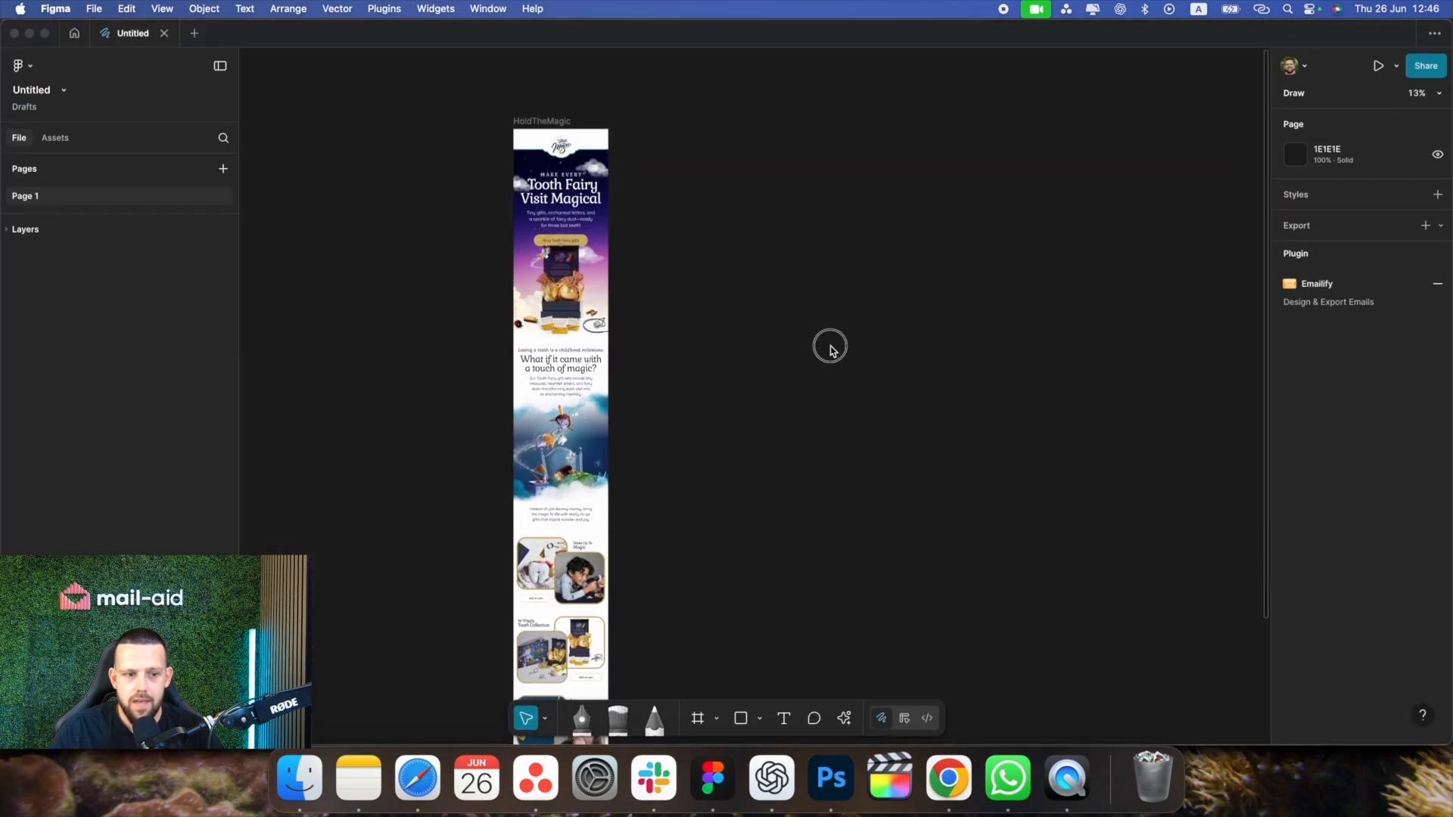
# Draw a frame about 1928 × 2128 on the empty canvas beside the HoldTheMagic email design
pyautogui.scroll(-2, 823, 407)
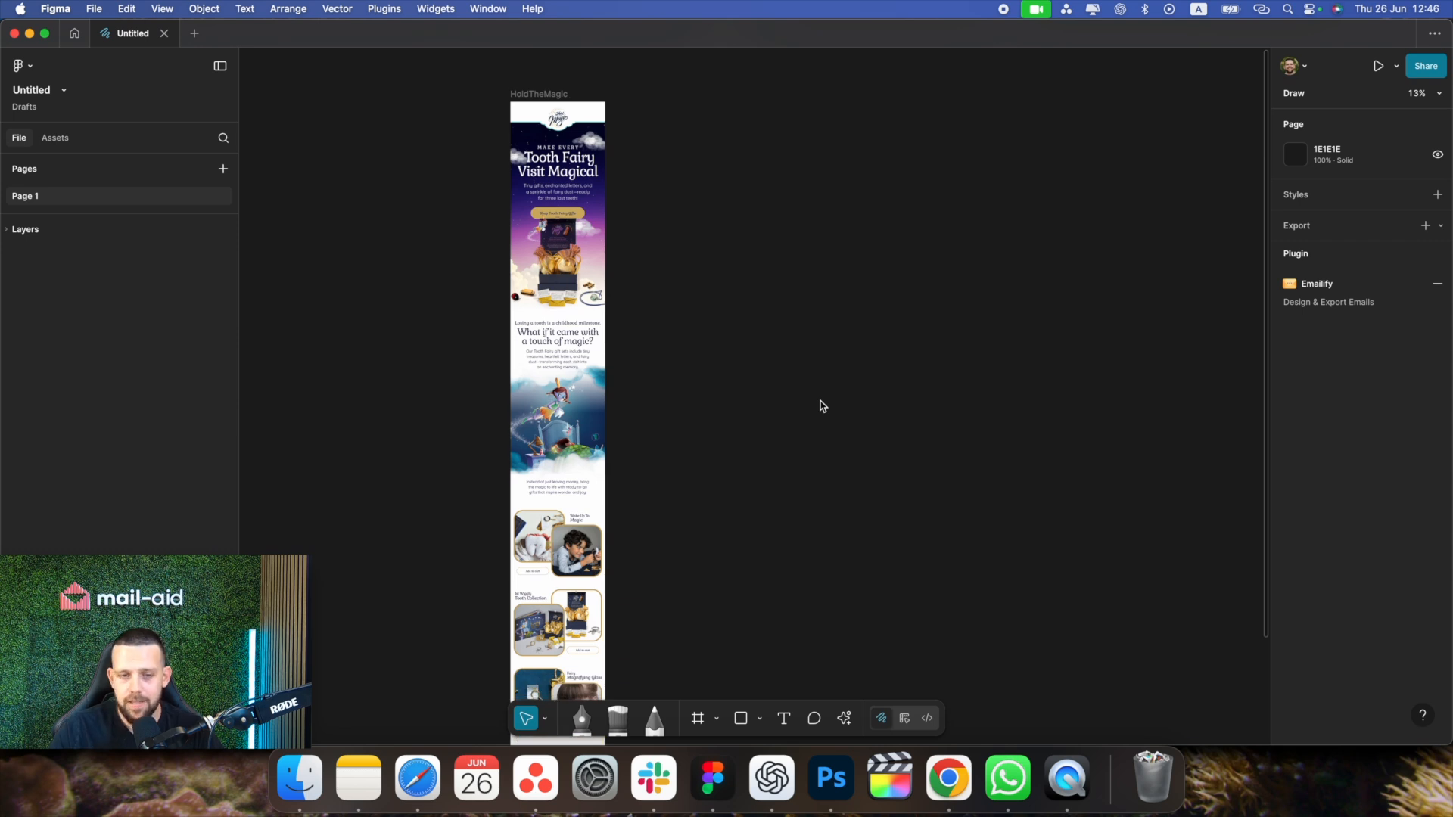
pyautogui.scroll(5, 823, 406)
pyautogui.scroll(3, 821, 405)
pyautogui.scroll(3, 798, 415)
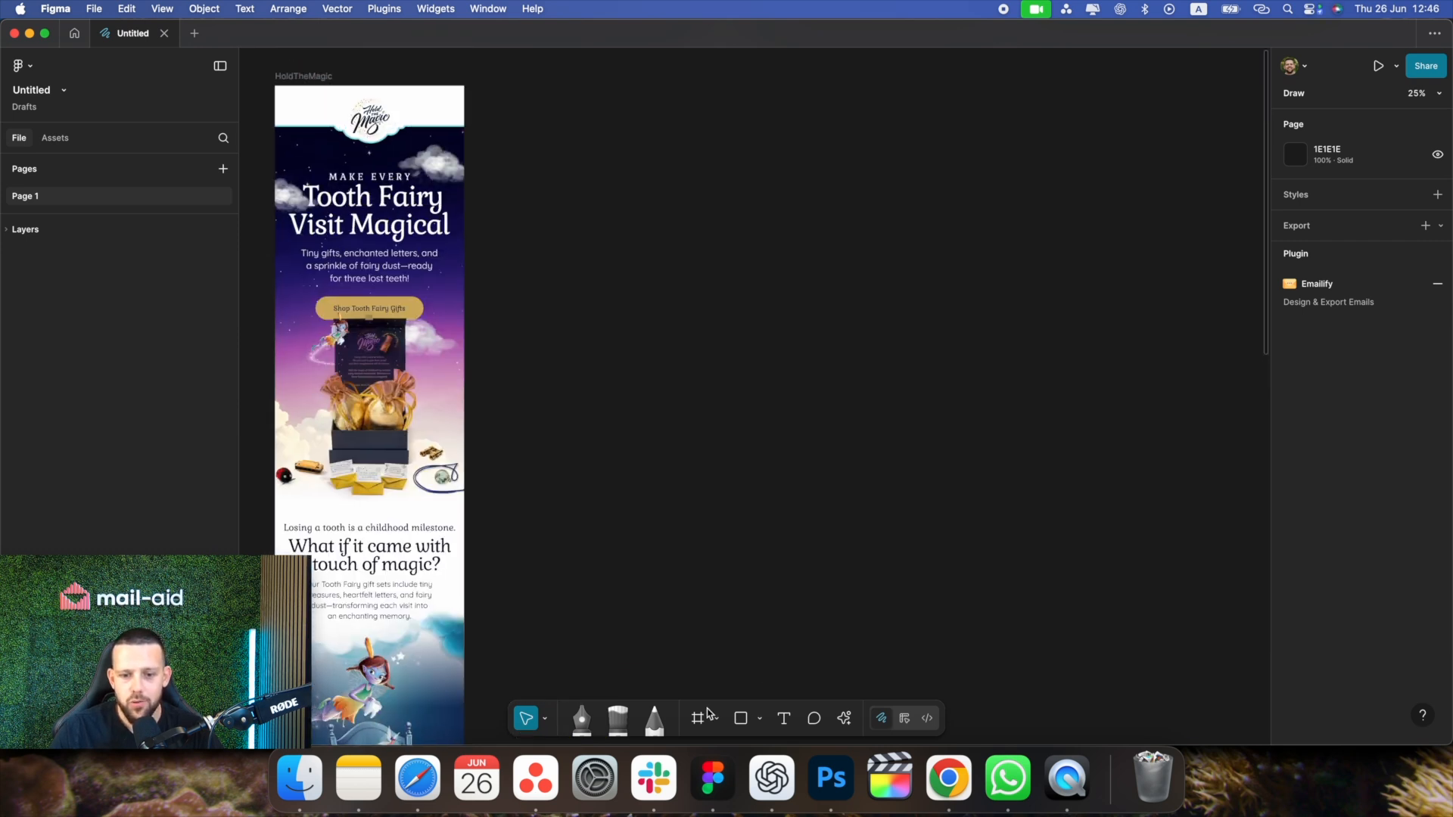
pyautogui.hscroll(-2, 710, 635)
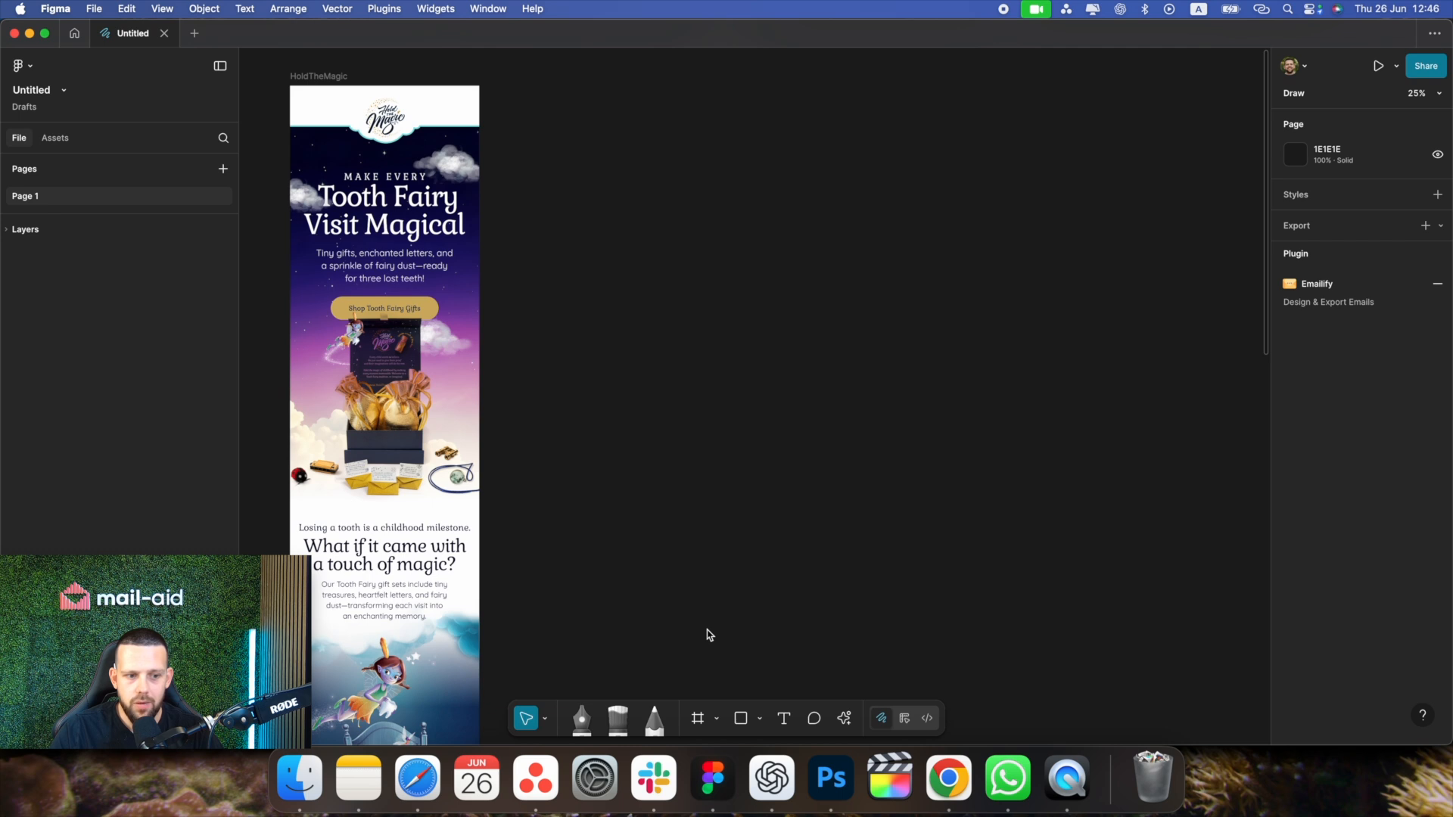
pyautogui.click(698, 718)
pyautogui.click(718, 723)
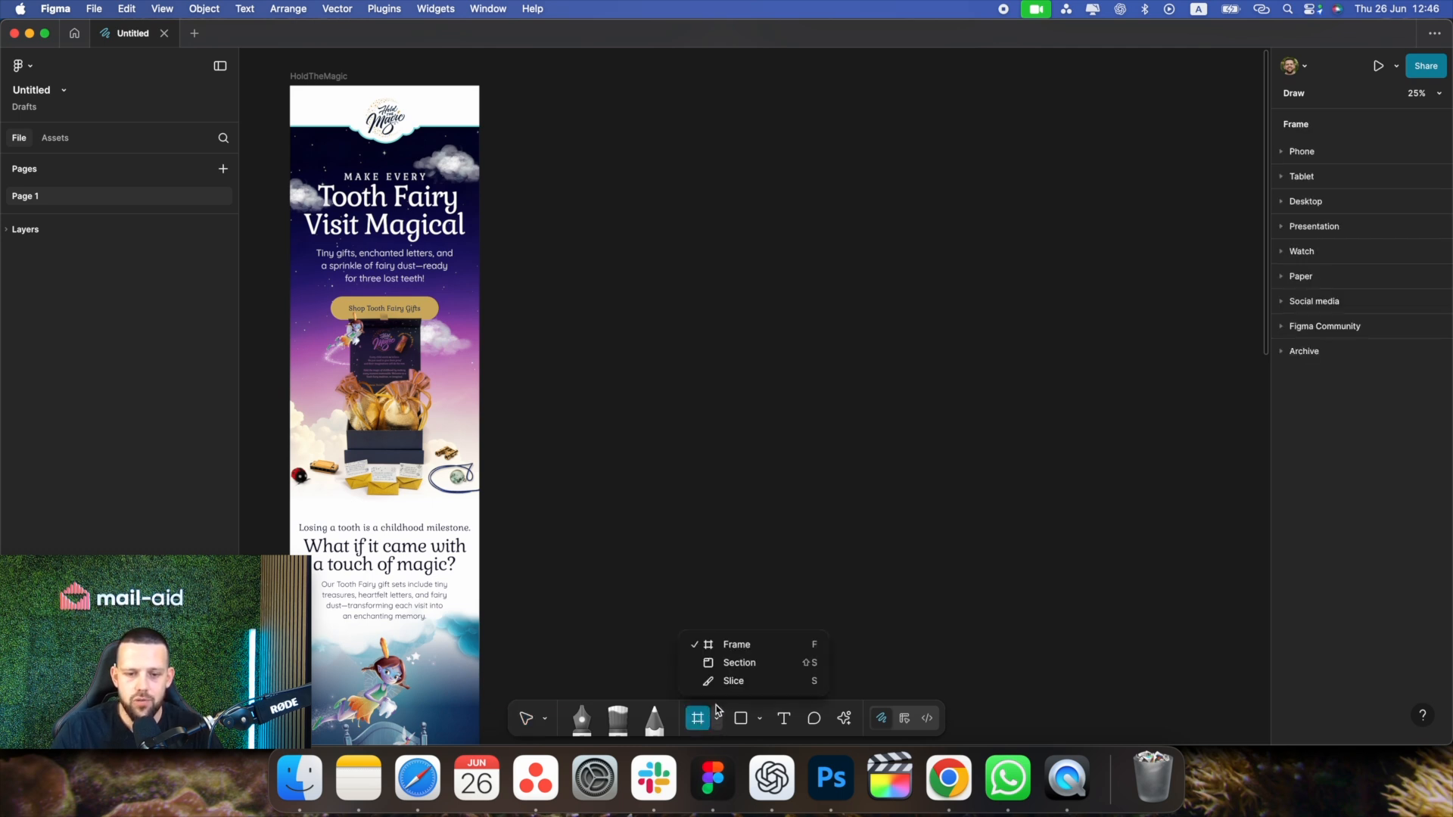
pyautogui.click(738, 649)
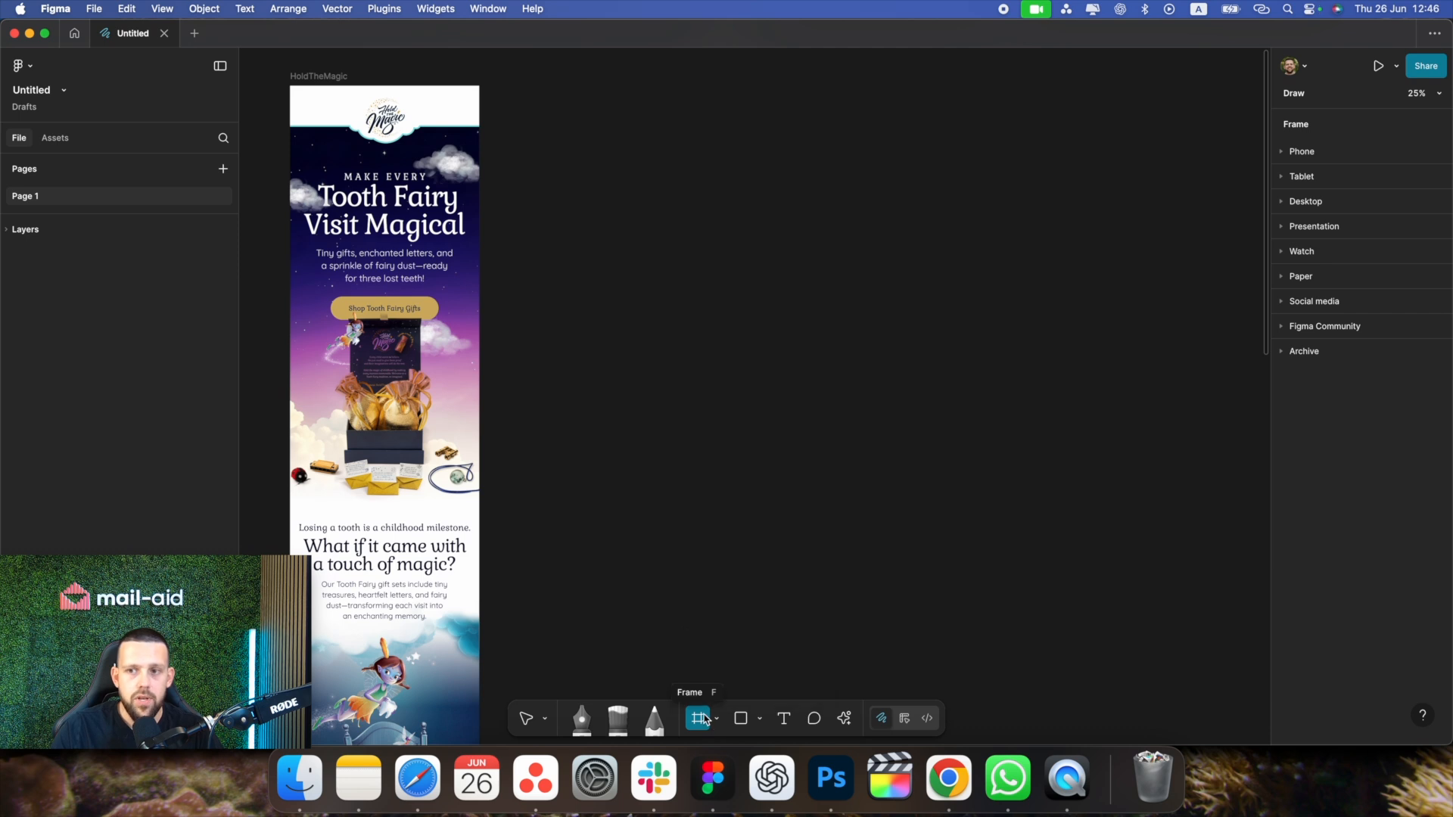
pyautogui.click(796, 378)
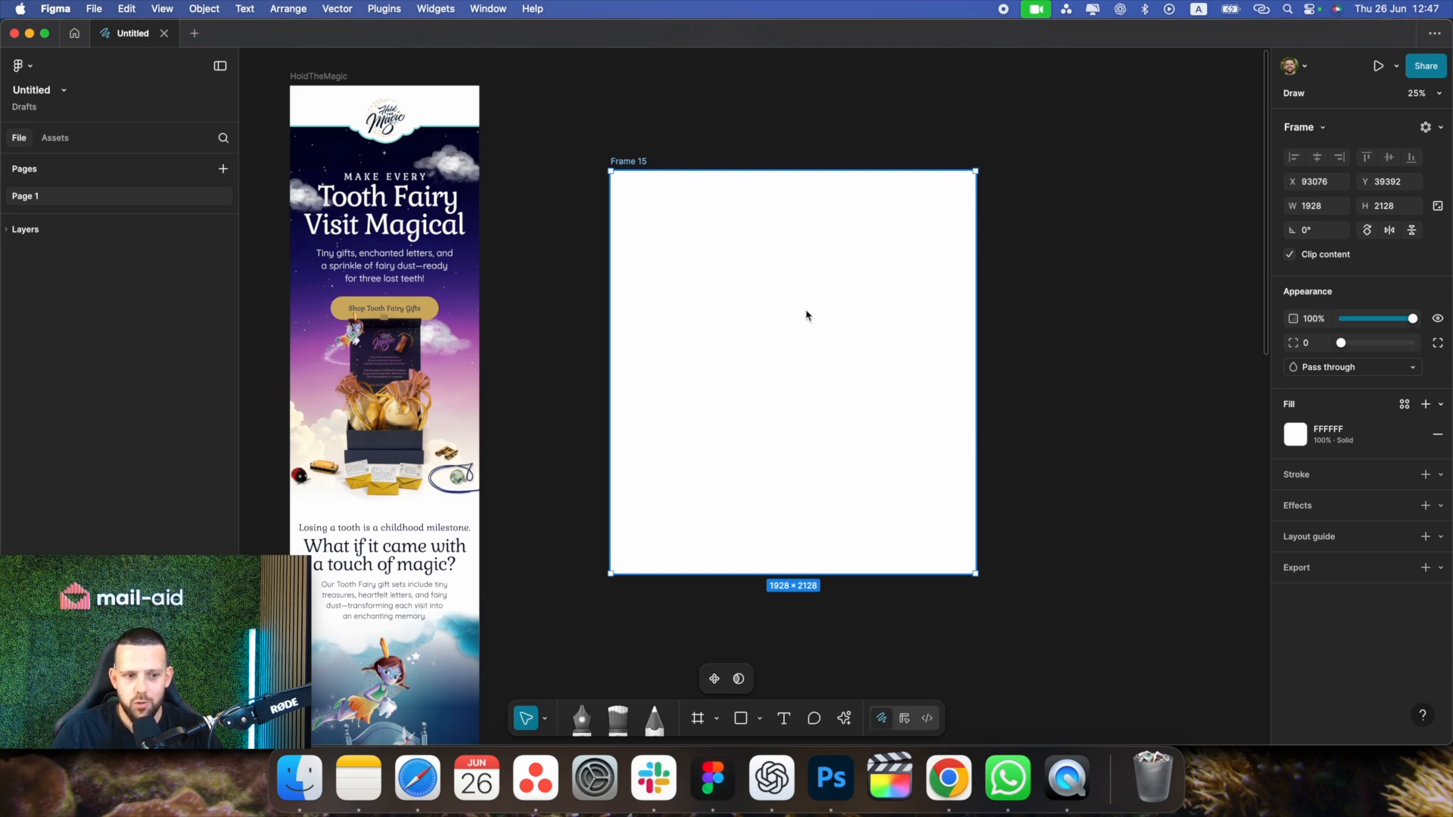
# Set the new frame's width to 1000 and align its top edge with the HoldTheMagic frame
pyautogui.click(1313, 212)
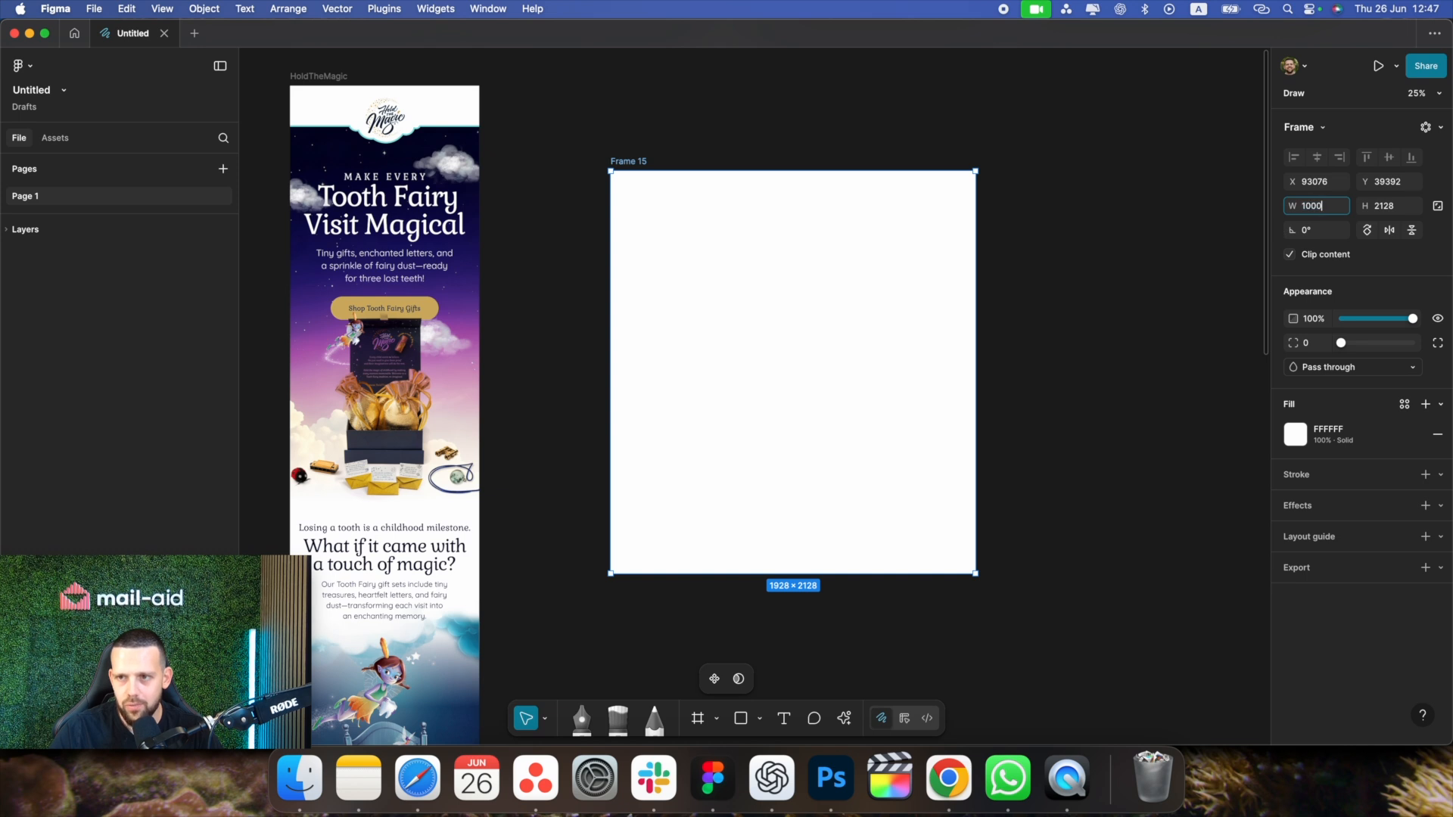
pyautogui.write('1000')
pyautogui.press('Return')
pyautogui.moveTo(739, 370); pyautogui.dragTo(680, 277)
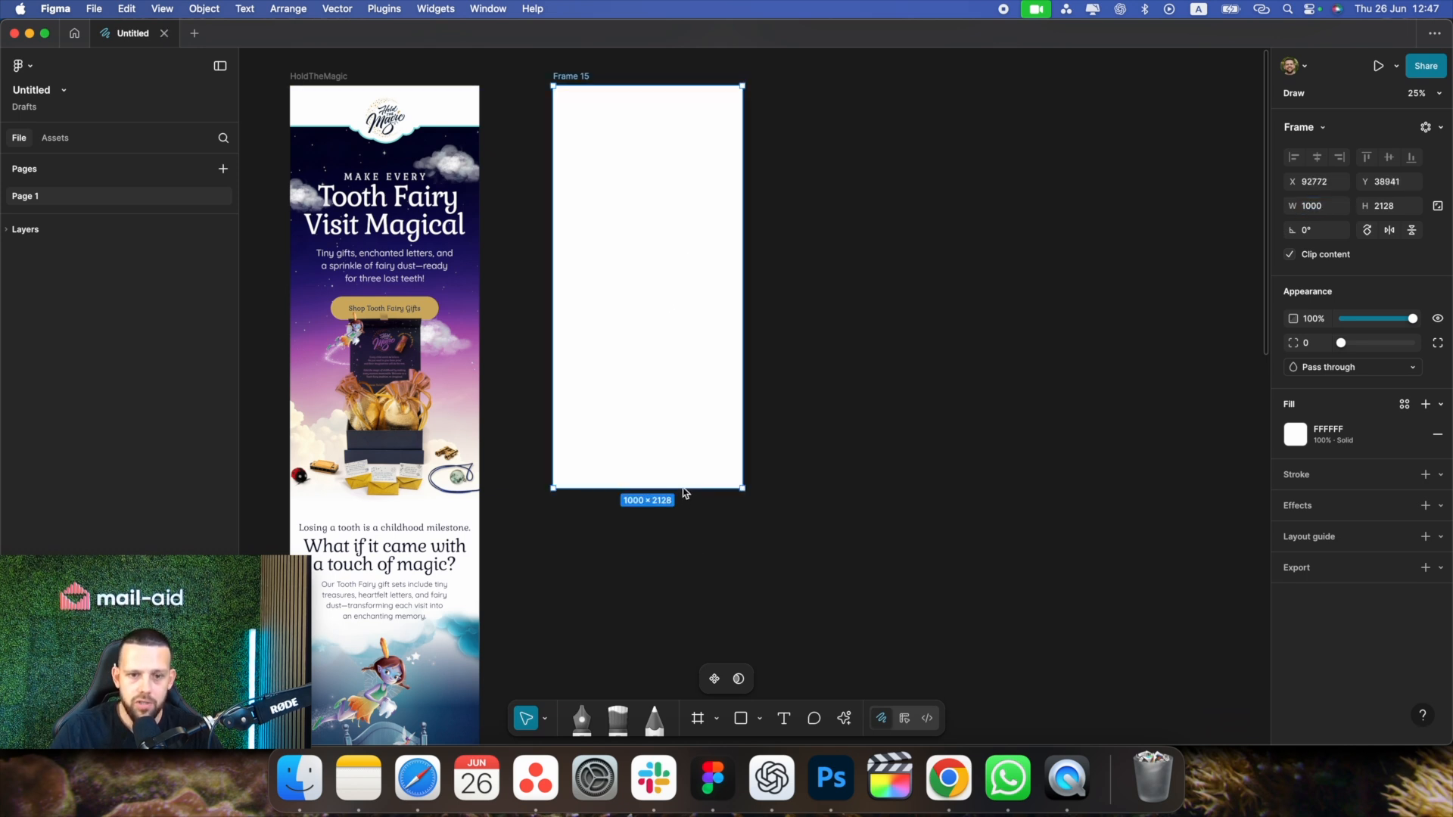
# Extend the new frame downward to a height of 8061, level with the bottom of the HoldTheMagic email
pyautogui.moveTo(679, 490); pyautogui.dragTo(693, 564)
pyautogui.scroll(-5, 693, 566)
pyautogui.hscroll(-2, 693, 565)
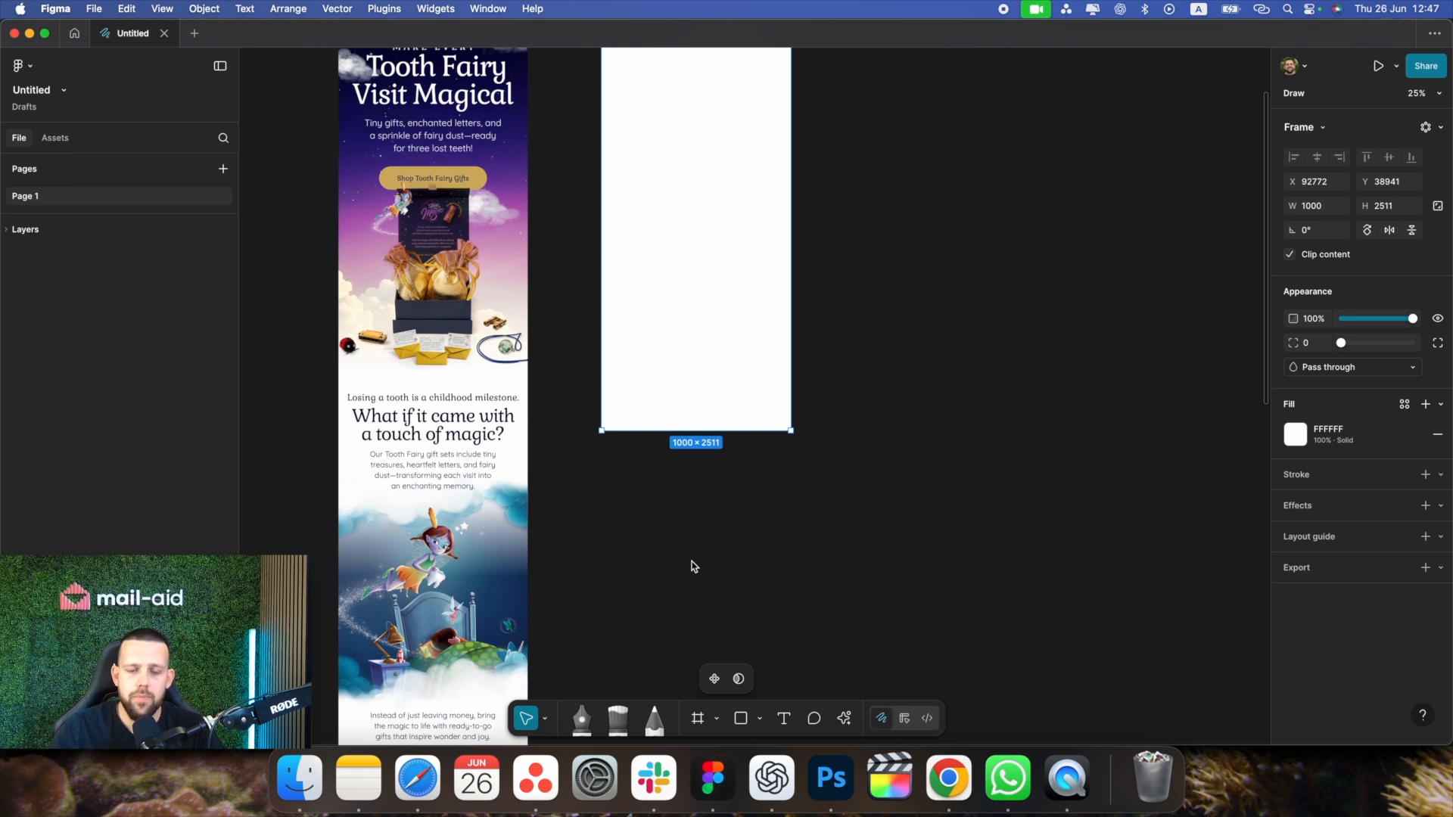
pyautogui.moveTo(738, 432); pyautogui.dragTo(683, 559)
pyautogui.scroll(-1, 683, 560)
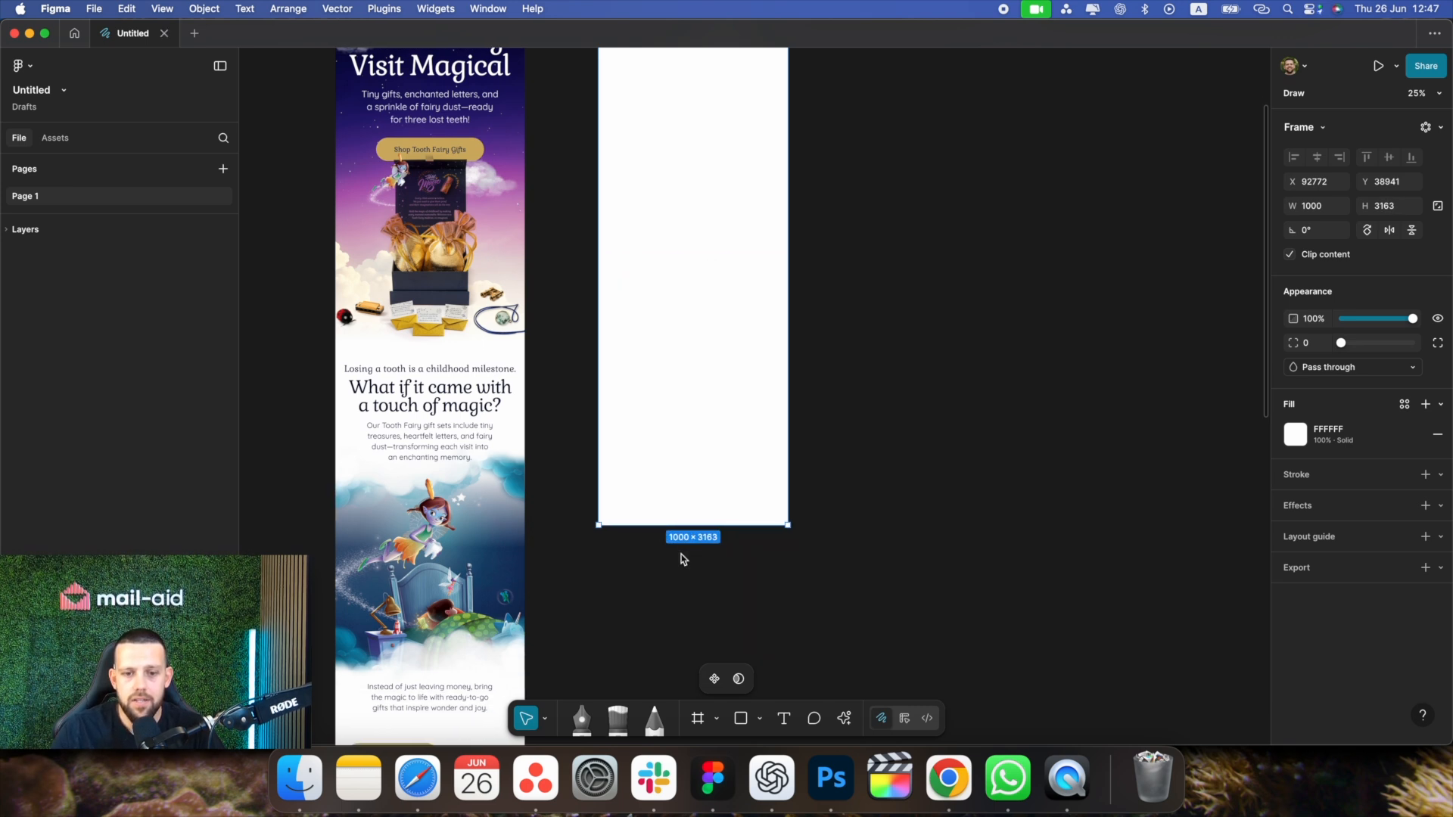
pyautogui.press('-')
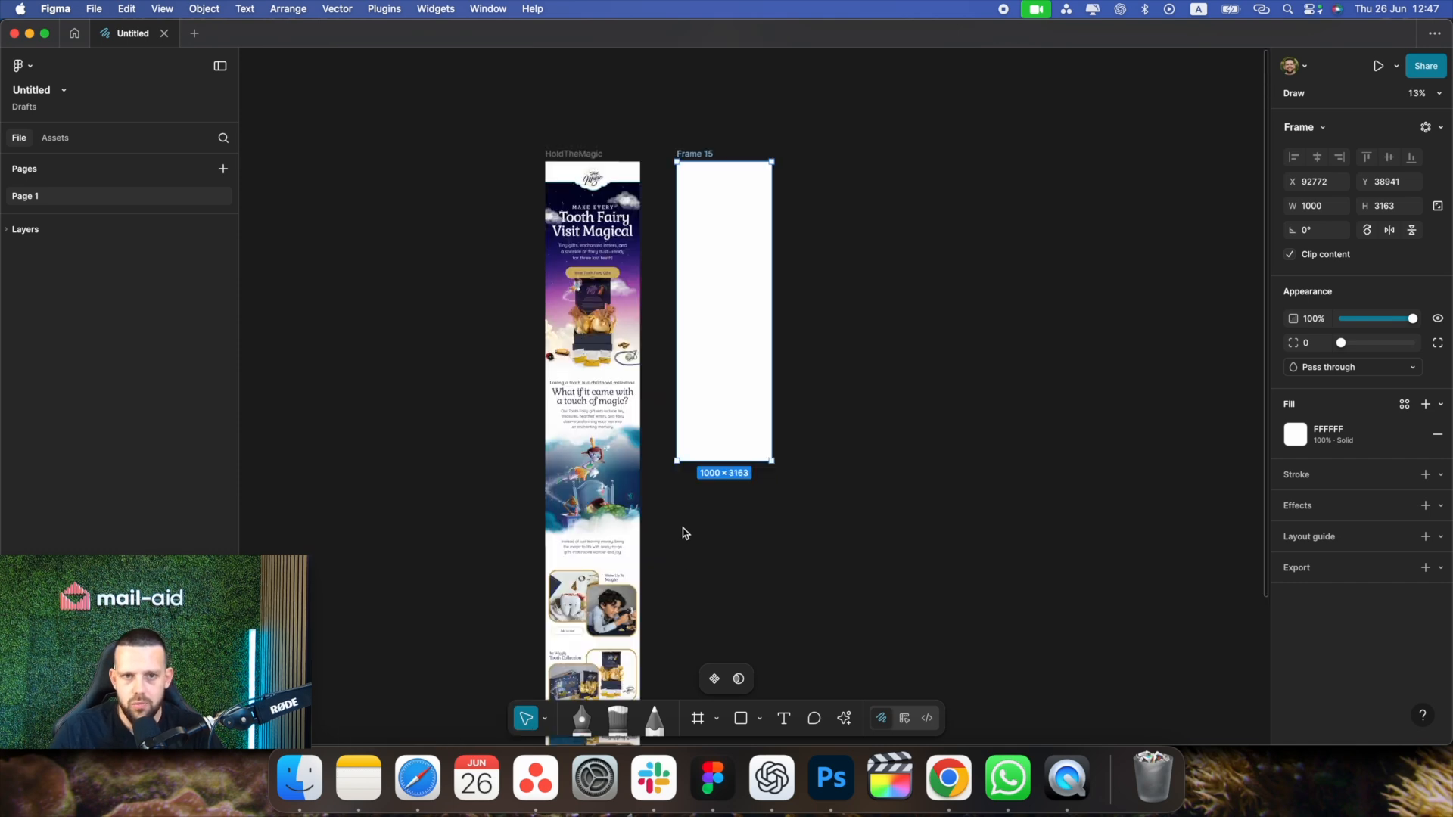
pyautogui.scroll(-4, 685, 534)
pyautogui.moveTo(728, 342); pyautogui.dragTo(690, 637)
pyautogui.scroll(-3, 716, 519)
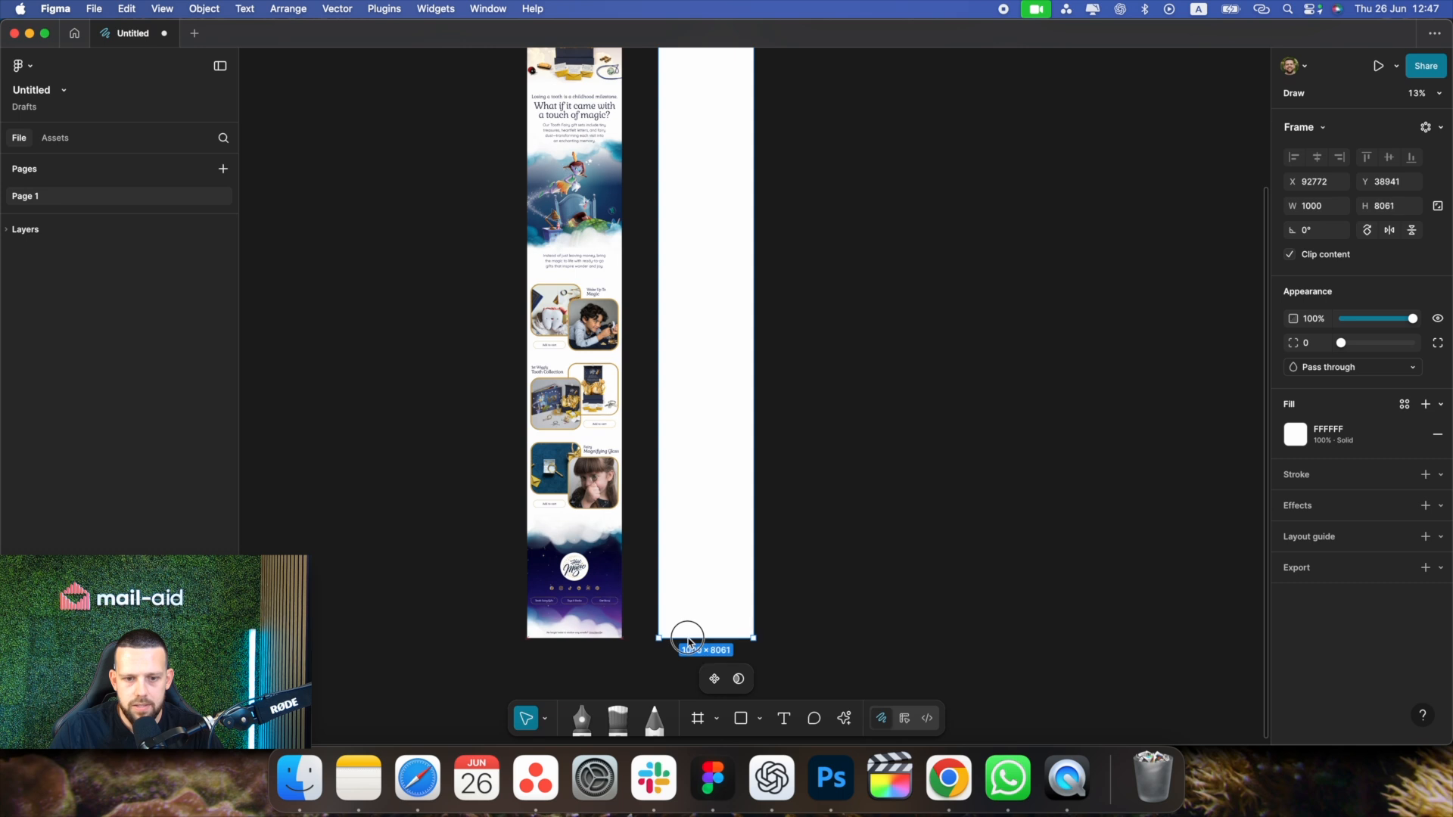
pyautogui.click(908, 529)
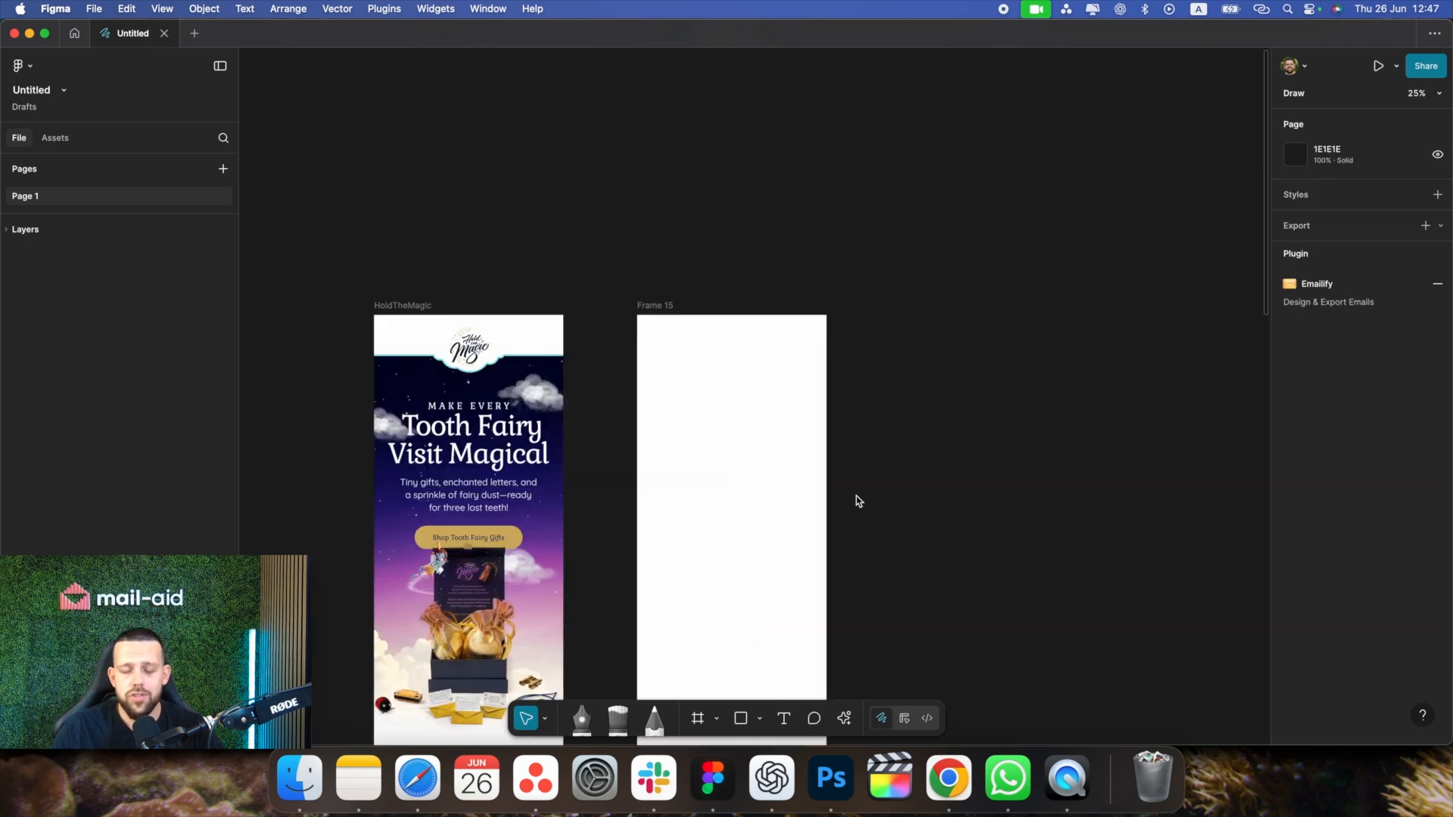
# Place htm-header-logo 2.png from the desktop's assets folder near the top of the new blank frame
pyautogui.hscroll(-1, 858, 501)
pyautogui.scroll(-1, 858, 498)
pyautogui.press('super+plus')
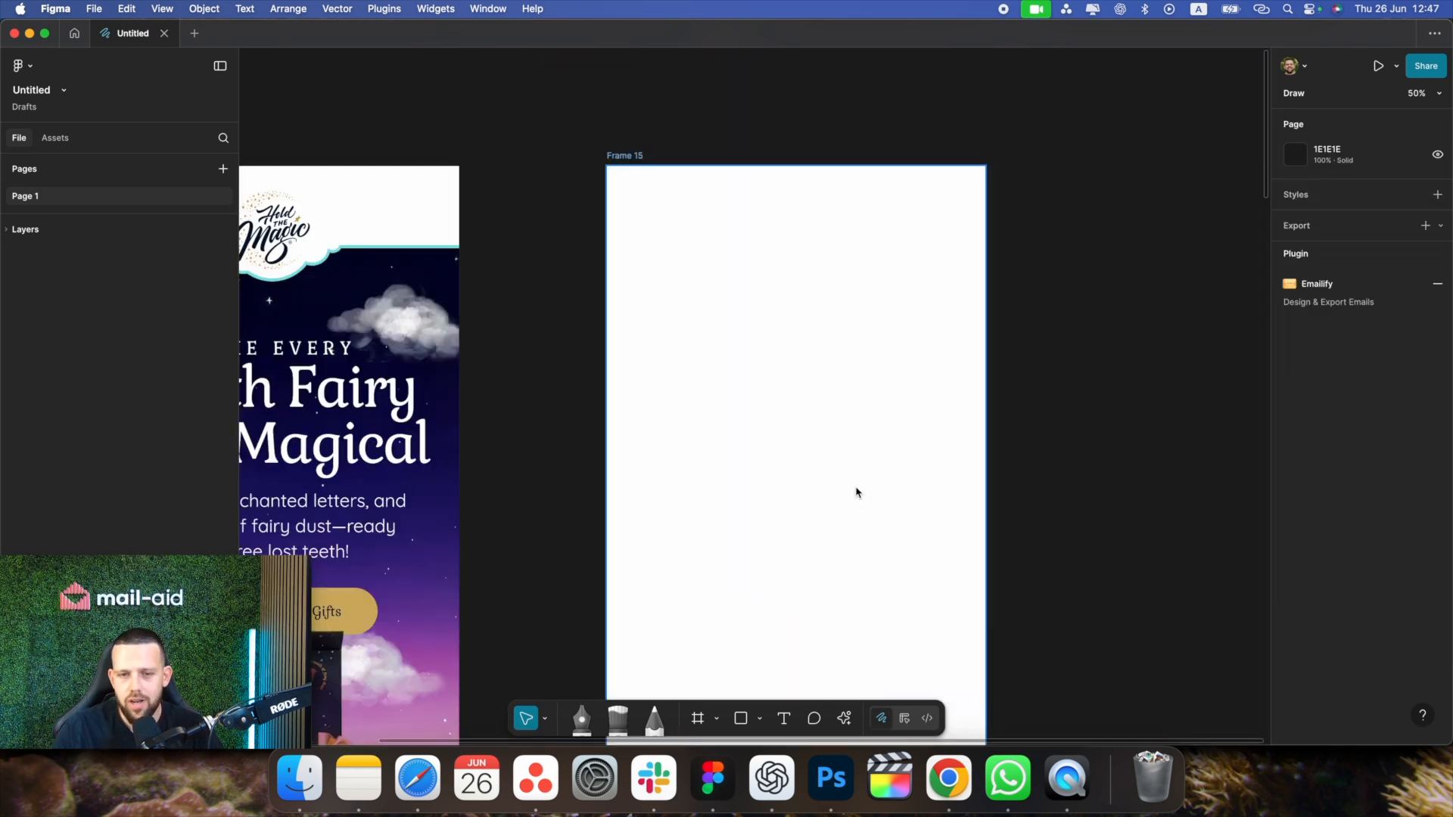
pyautogui.hscroll(-3, 841, 486)
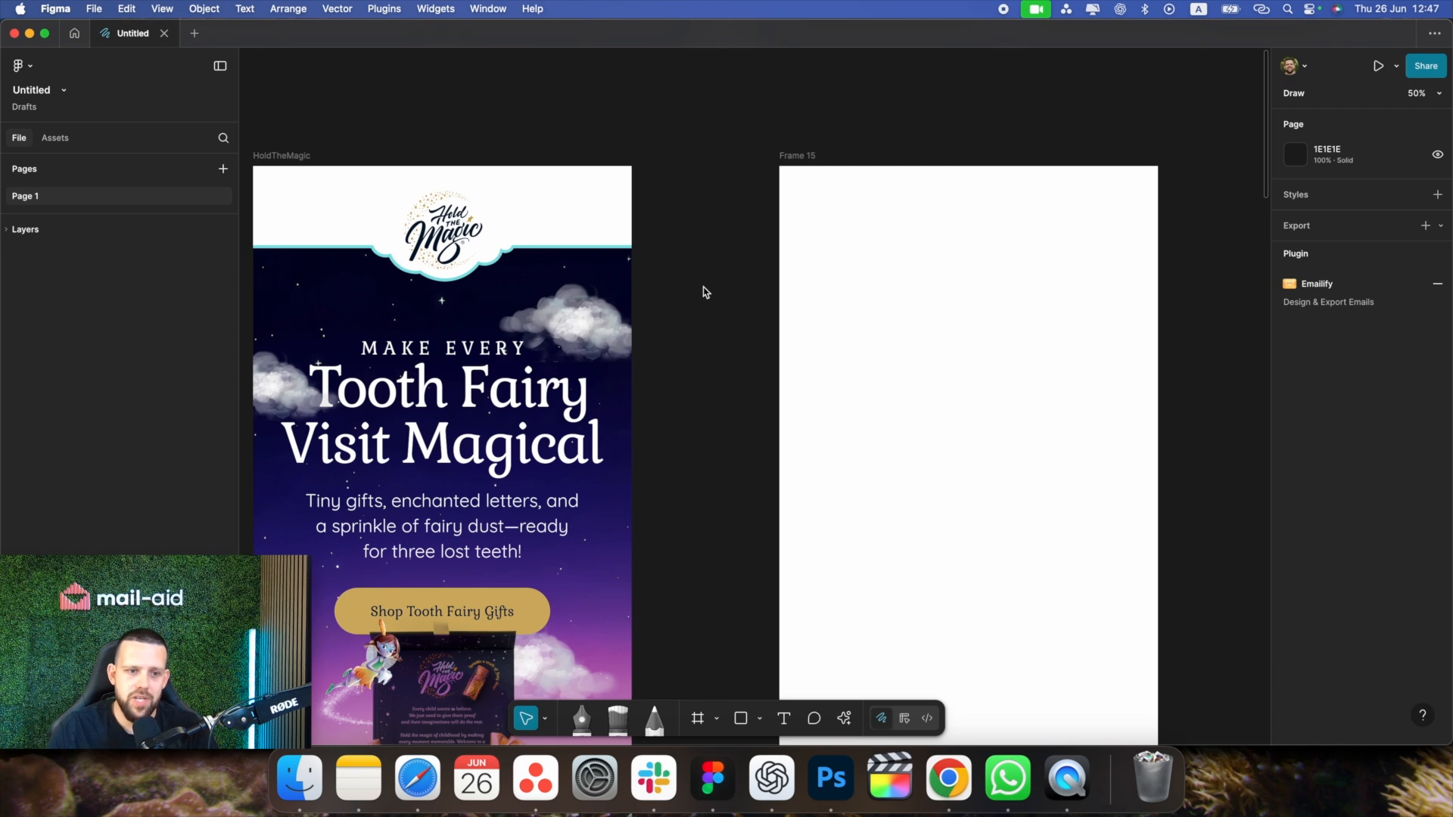
pyautogui.moveTo(0, 0)
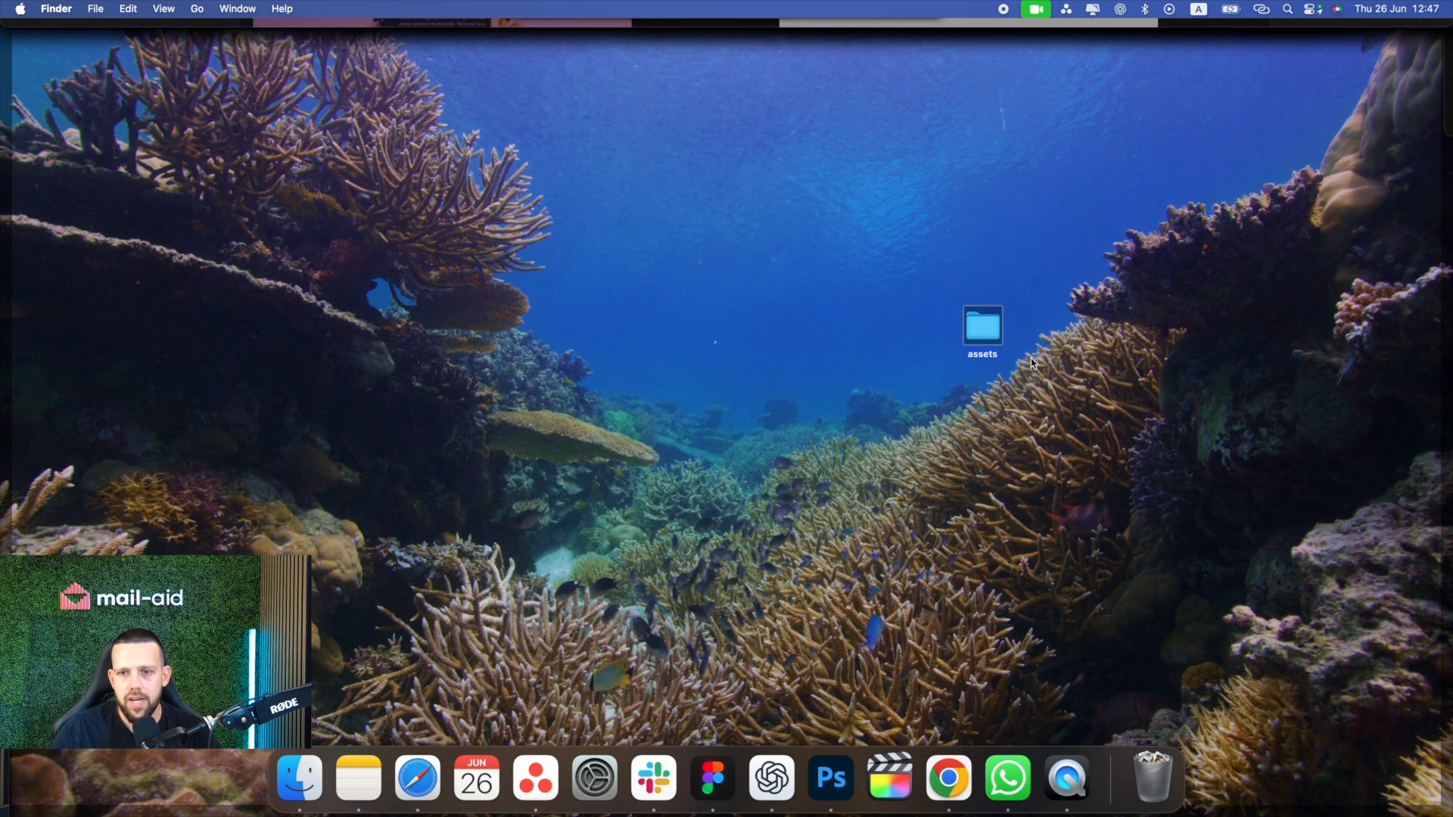
pyautogui.doubleClick(983, 327)
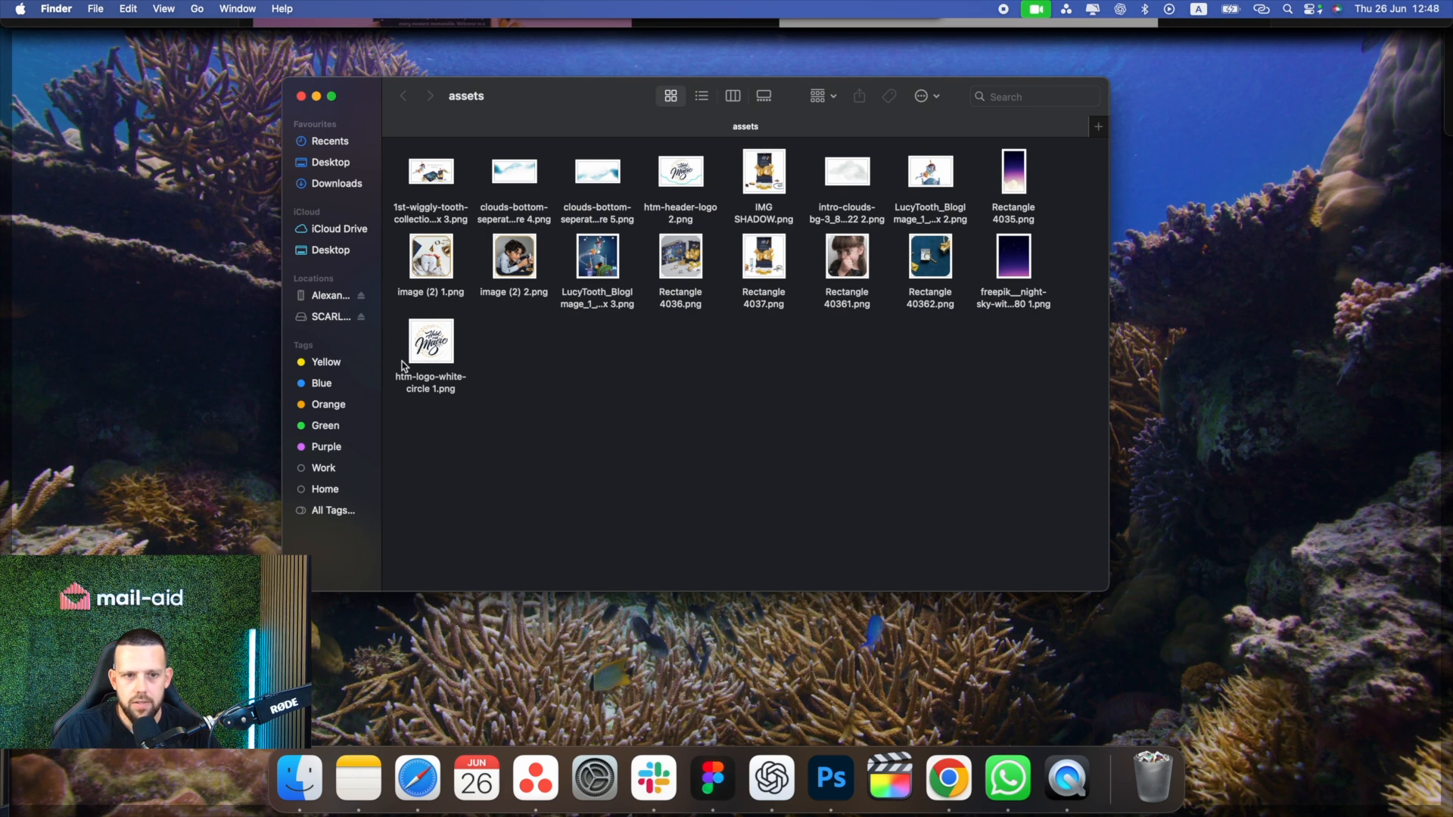
pyautogui.moveTo(691, 168); pyautogui.dragTo(976, 305)
pyautogui.click(1199, 440)
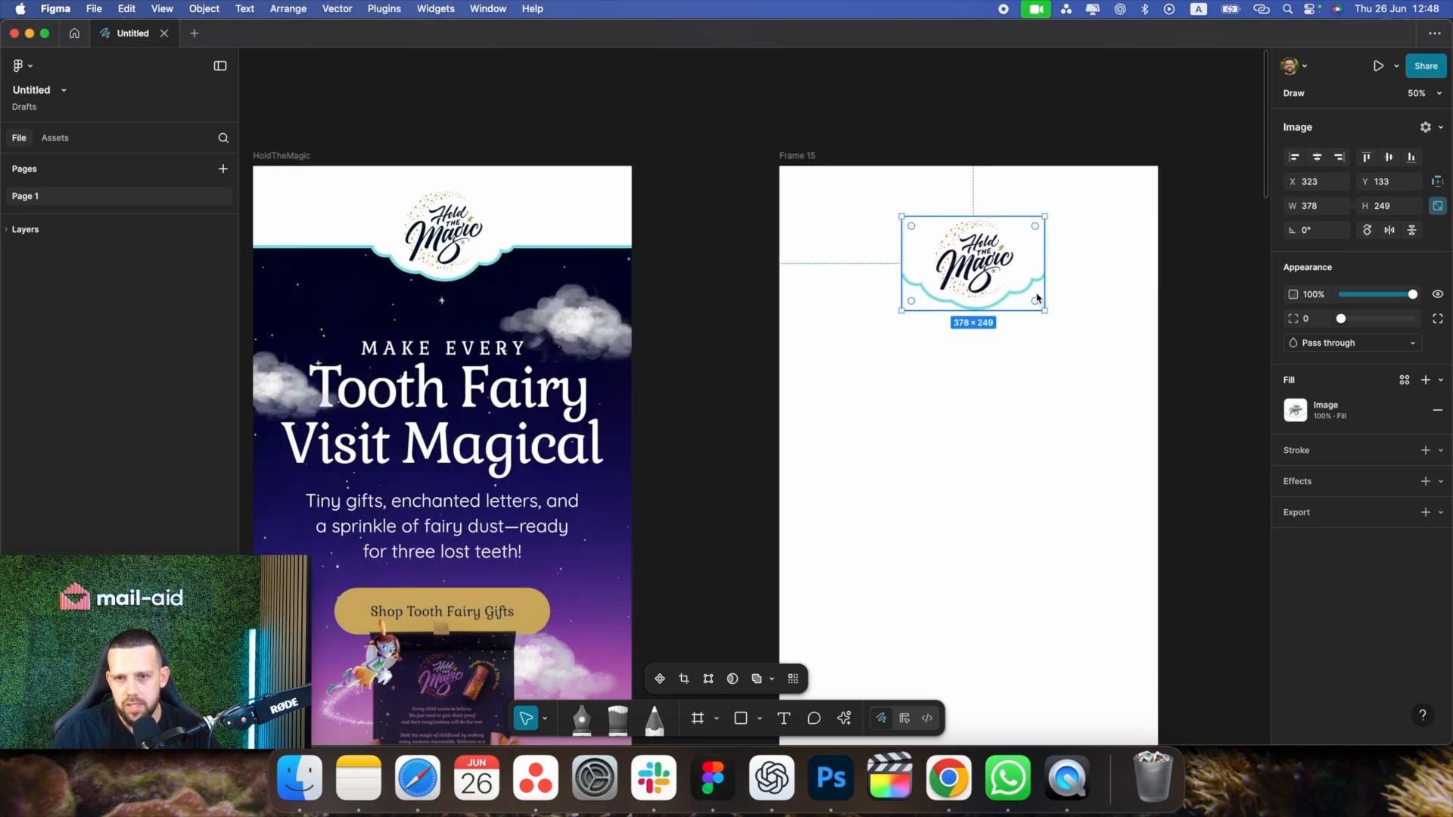
# Scale the header logo down to about 335 × 221 and centre it horizontally near the top of the new frame
pyautogui.moveTo(1012, 291); pyautogui.dragTo(1002, 252)
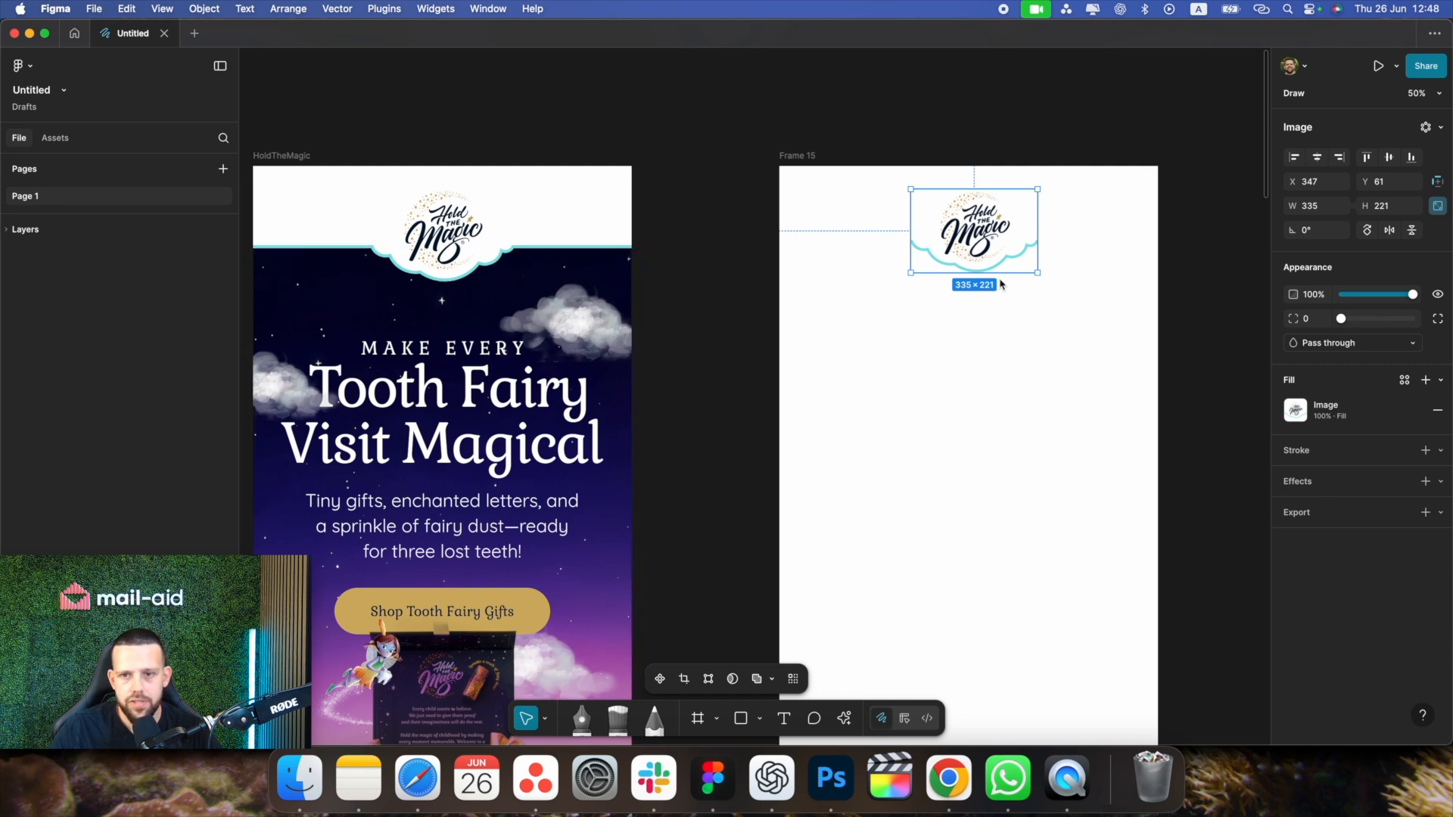
pyautogui.moveTo(973, 243); pyautogui.dragTo(955, 247)
pyautogui.hscroll(1, 955, 246)
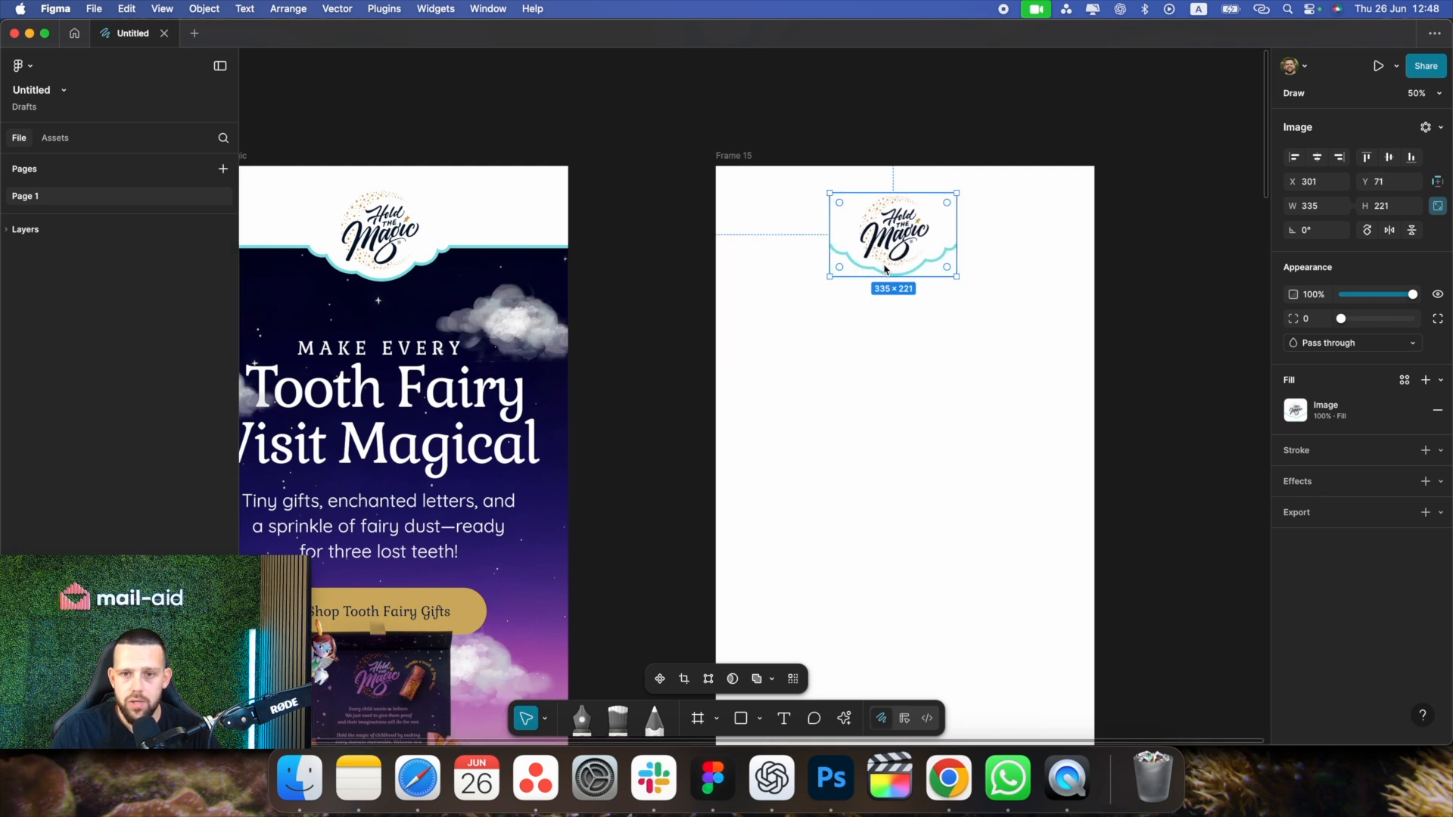
pyautogui.moveTo(869, 264); pyautogui.dragTo(944, 233)
pyautogui.click(953, 246)
pyautogui.click(1318, 157)
pyautogui.click(984, 360)
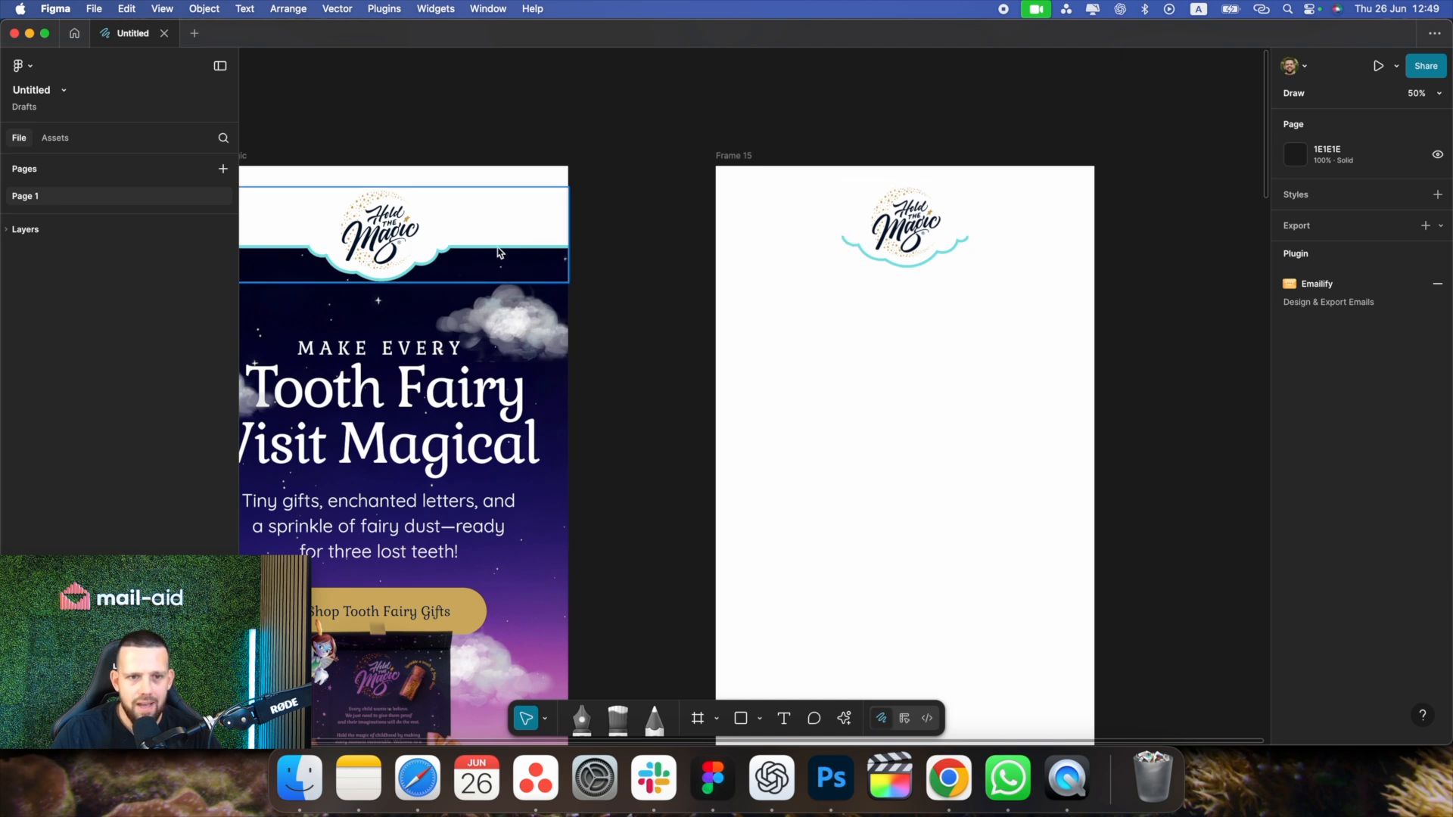
# Draw a rectangle about 332 × 20 from the new frame's left edge to the left end of the logo's cloud outline
pyautogui.hscroll(1, 713, 304)
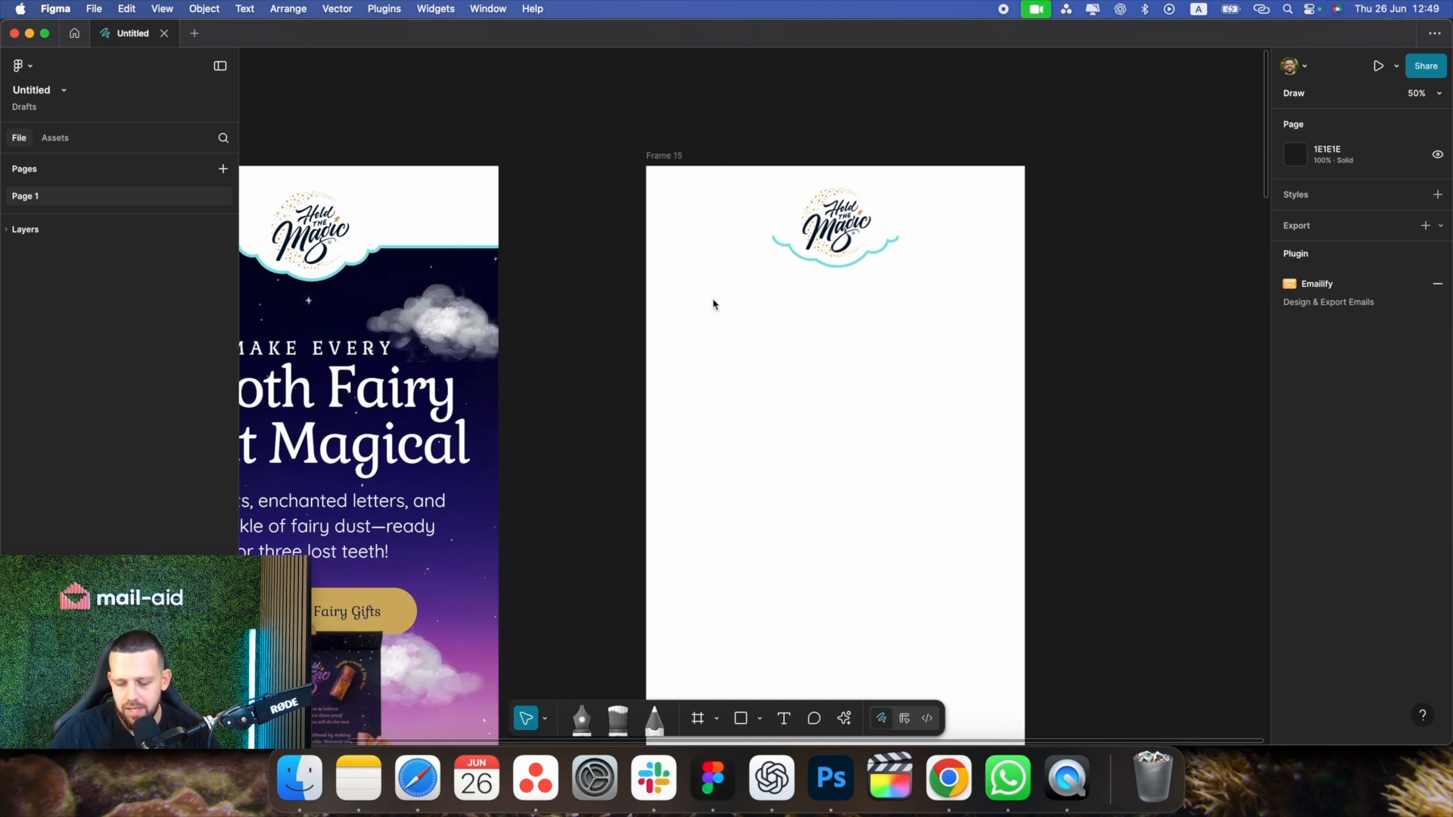
pyautogui.press('super+plus')
pyautogui.scroll(2, 713, 304)
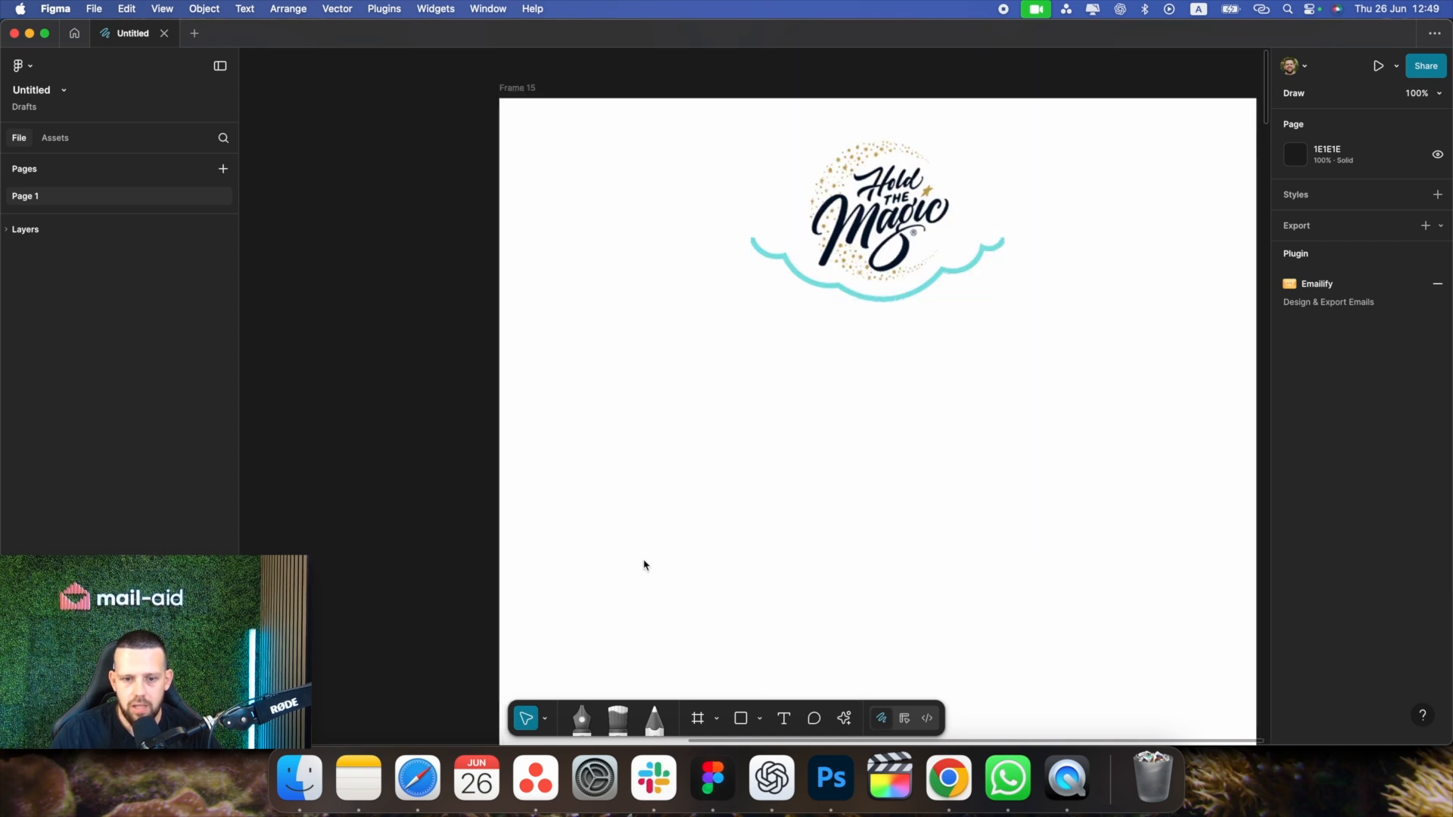
pyautogui.scroll(1, 742, 631)
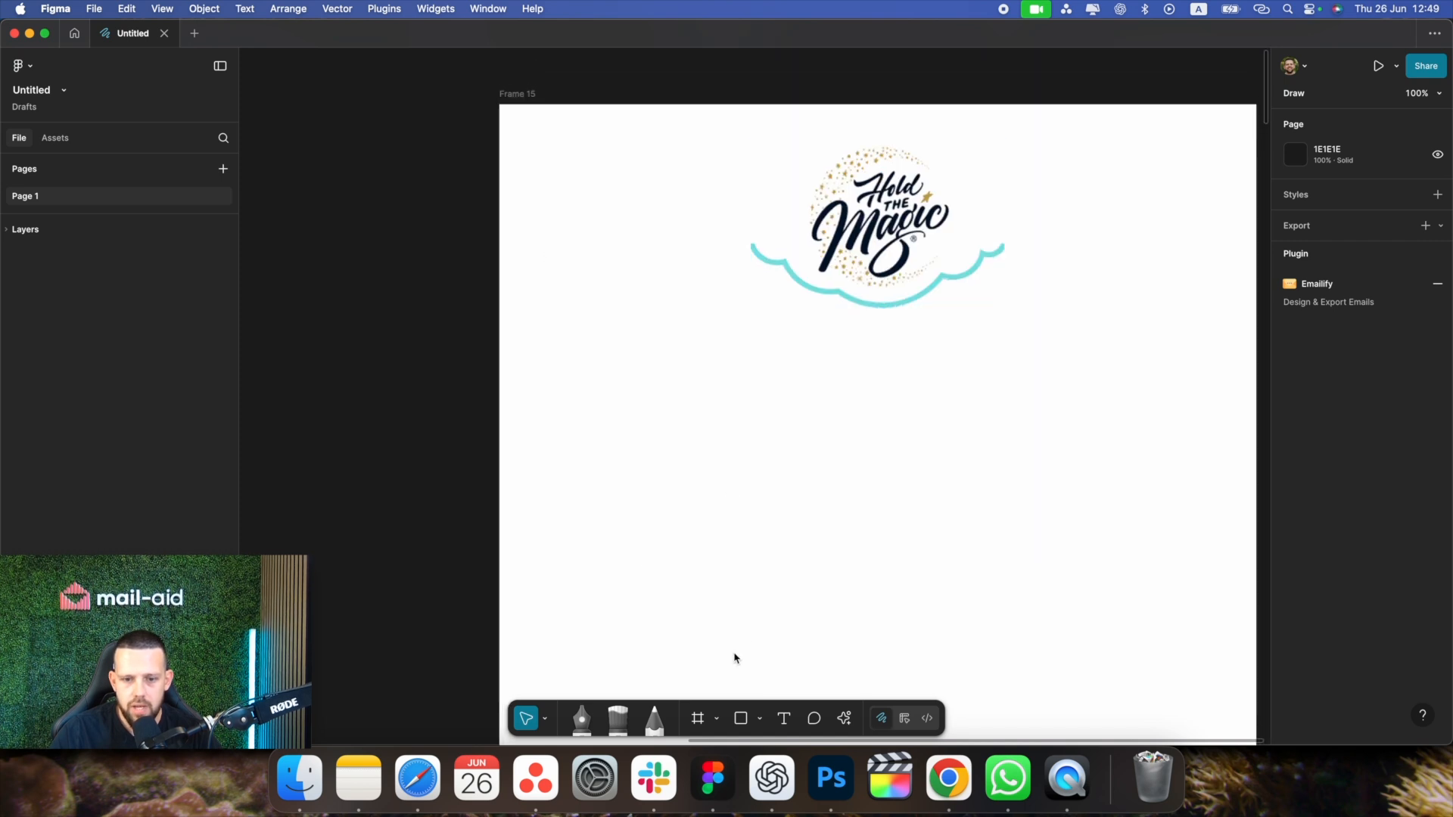
pyautogui.click(746, 717)
pyautogui.click(759, 718)
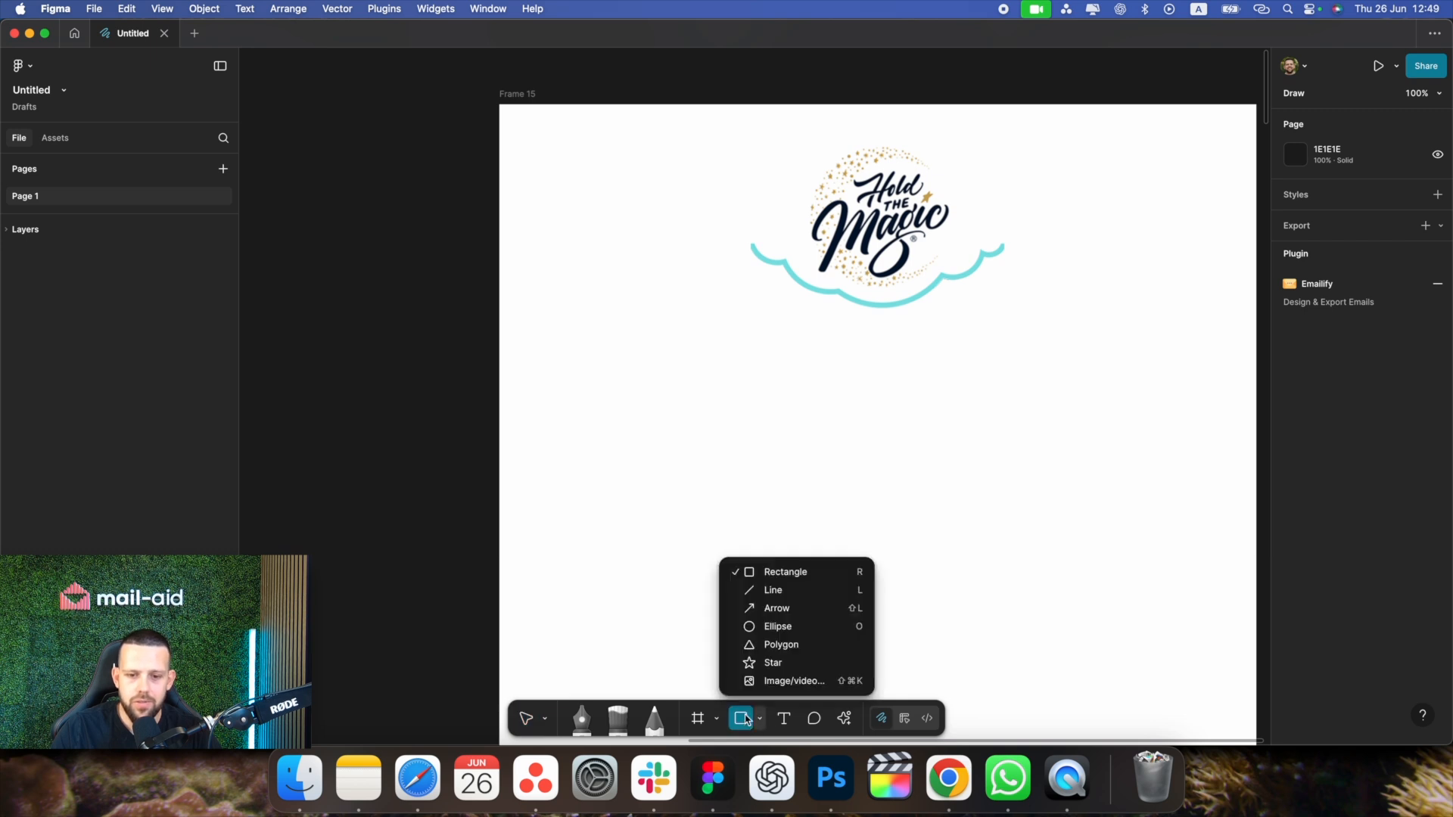
pyautogui.click(797, 579)
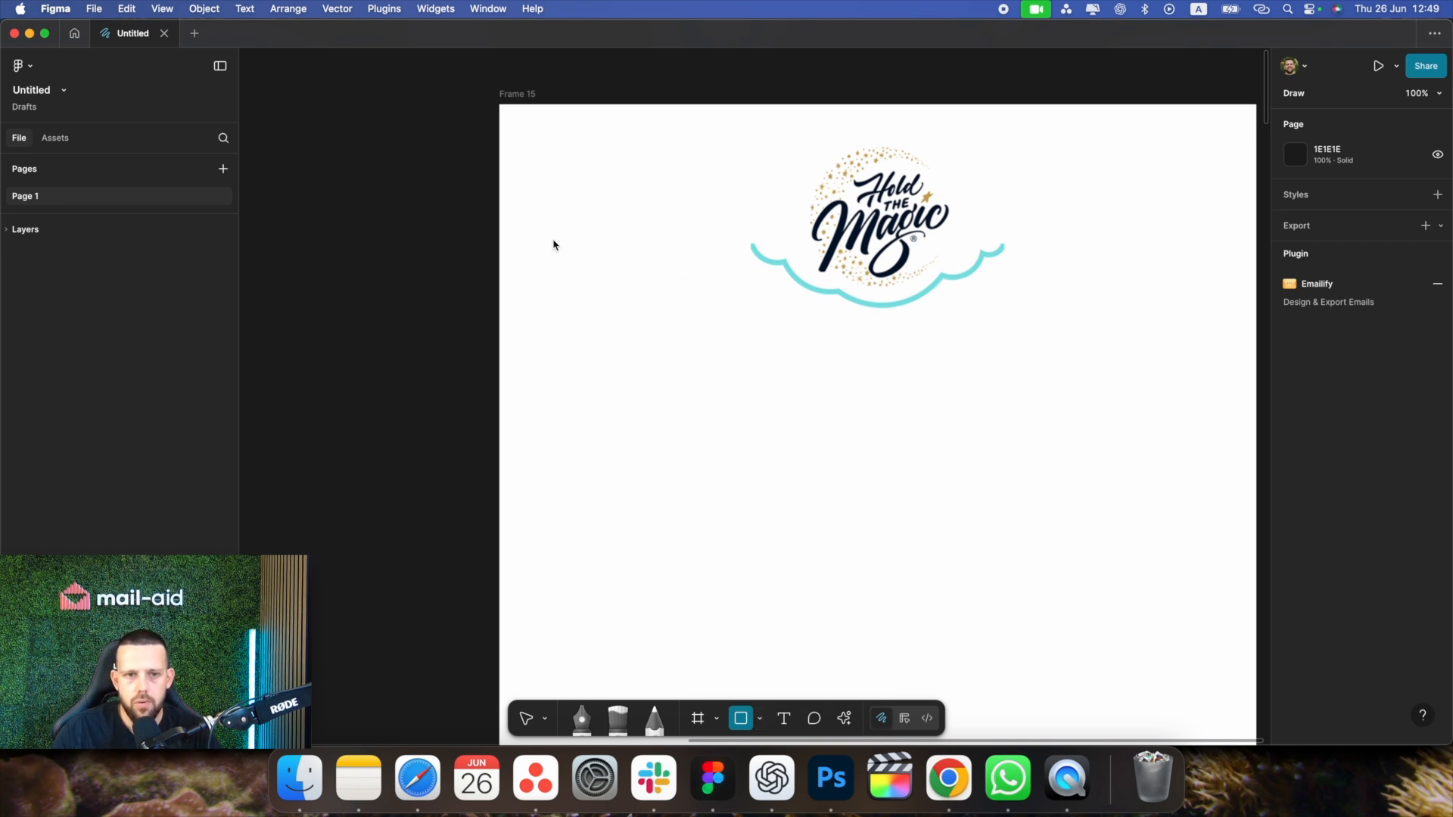
pyautogui.moveTo(500, 236); pyautogui.dragTo(751, 252)
pyautogui.press('super+plus')
pyautogui.hscroll(-3, 689, 296)
pyautogui.scroll(3, 692, 298)
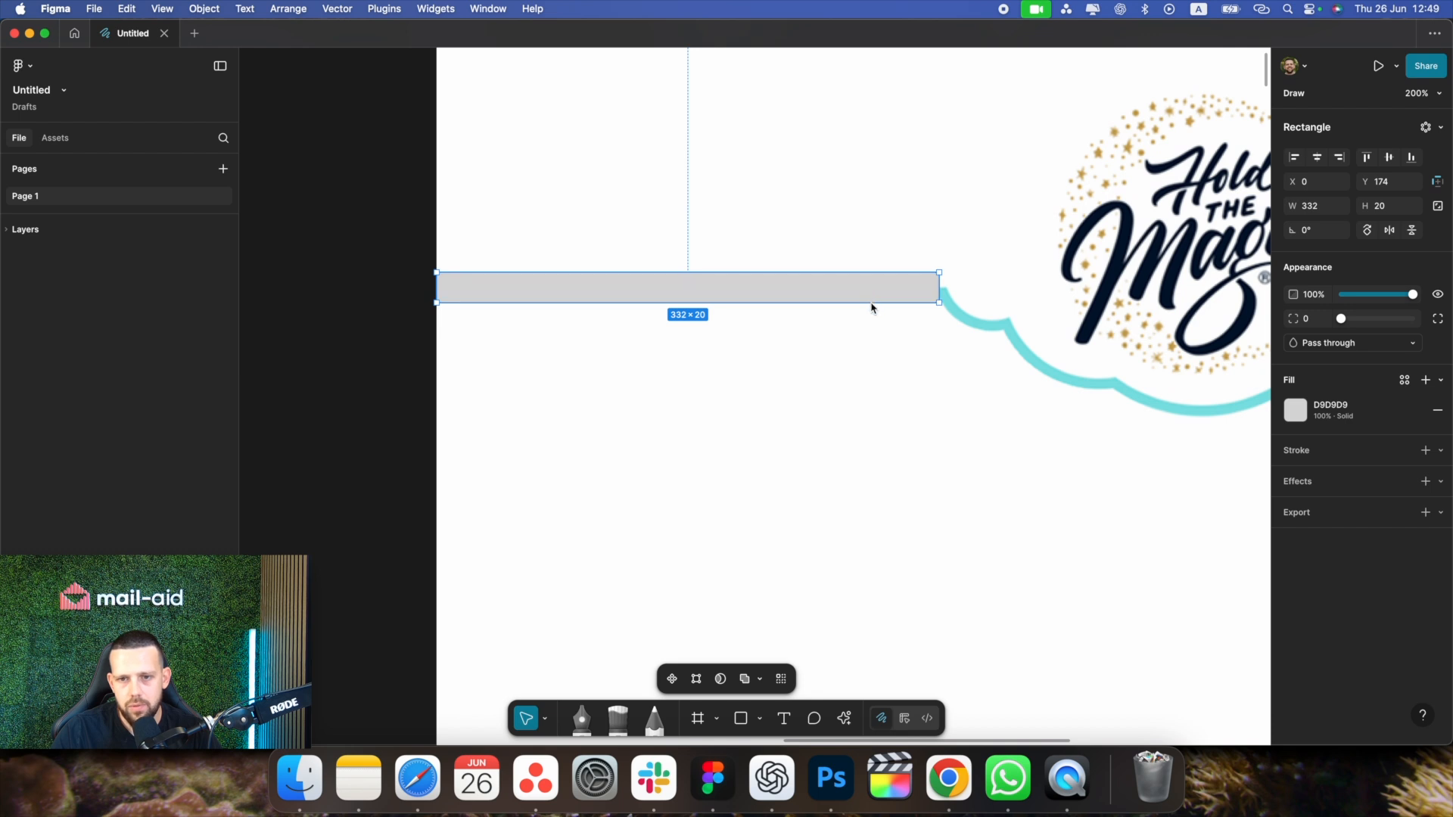
# Resize the grey rectangle into a thin strip about 340 × 7, stretched slightly past the frame's left edge
pyautogui.moveTo(878, 303)
pyautogui.mouseDown()
pyautogui.moveTo(876, 283)
pyautogui.moveTo(888, 292)
pyautogui.mouseUp()
pyautogui.moveTo(444, 289); pyautogui.dragTo(431, 286)
pyautogui.click(865, 389)
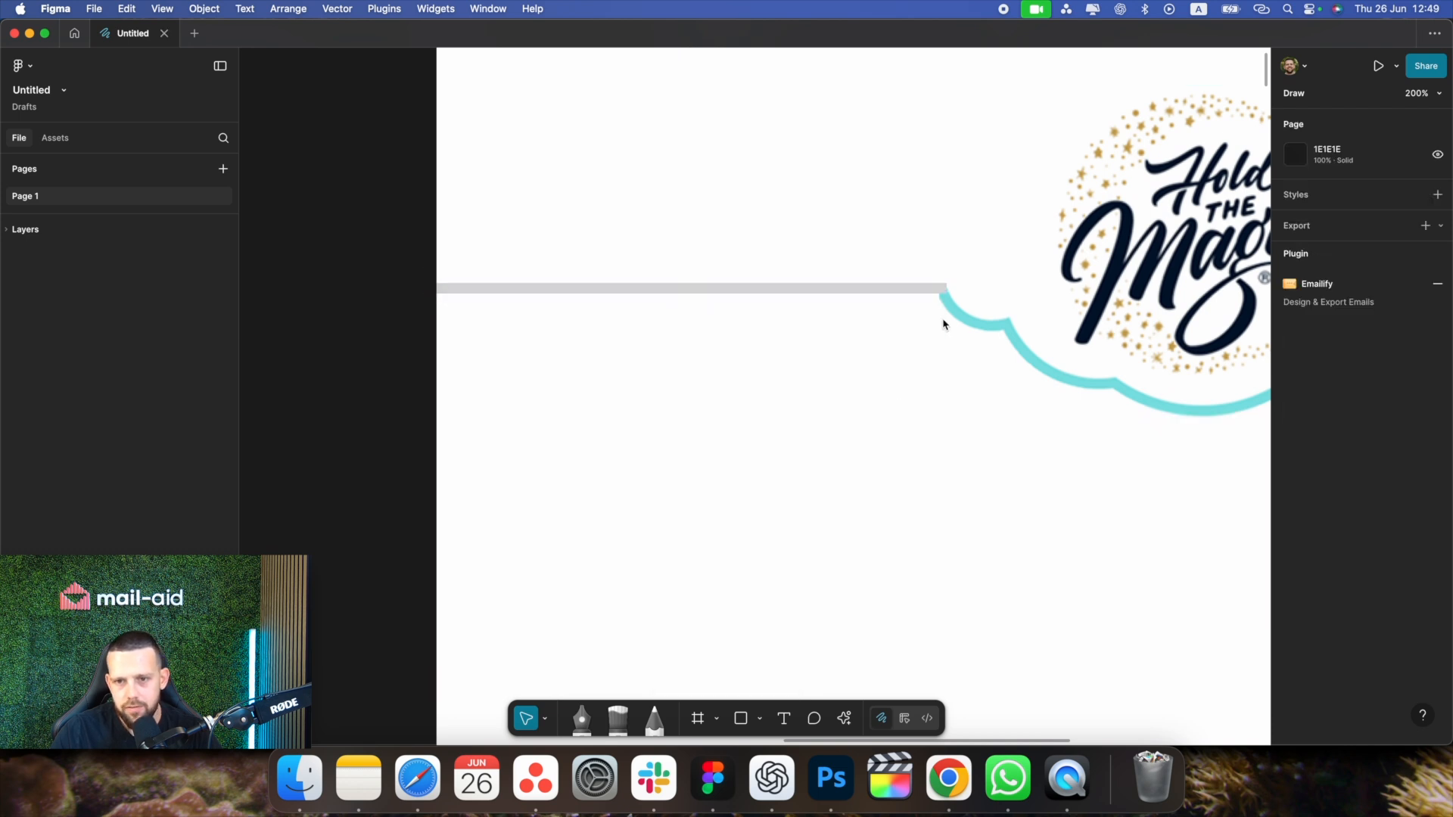
# Fill the thin strip with the turquoise 80E2E4 sampled from the logo's cloud outline
pyautogui.press('super+equal')
pyautogui.hscroll(3, 861, 398)
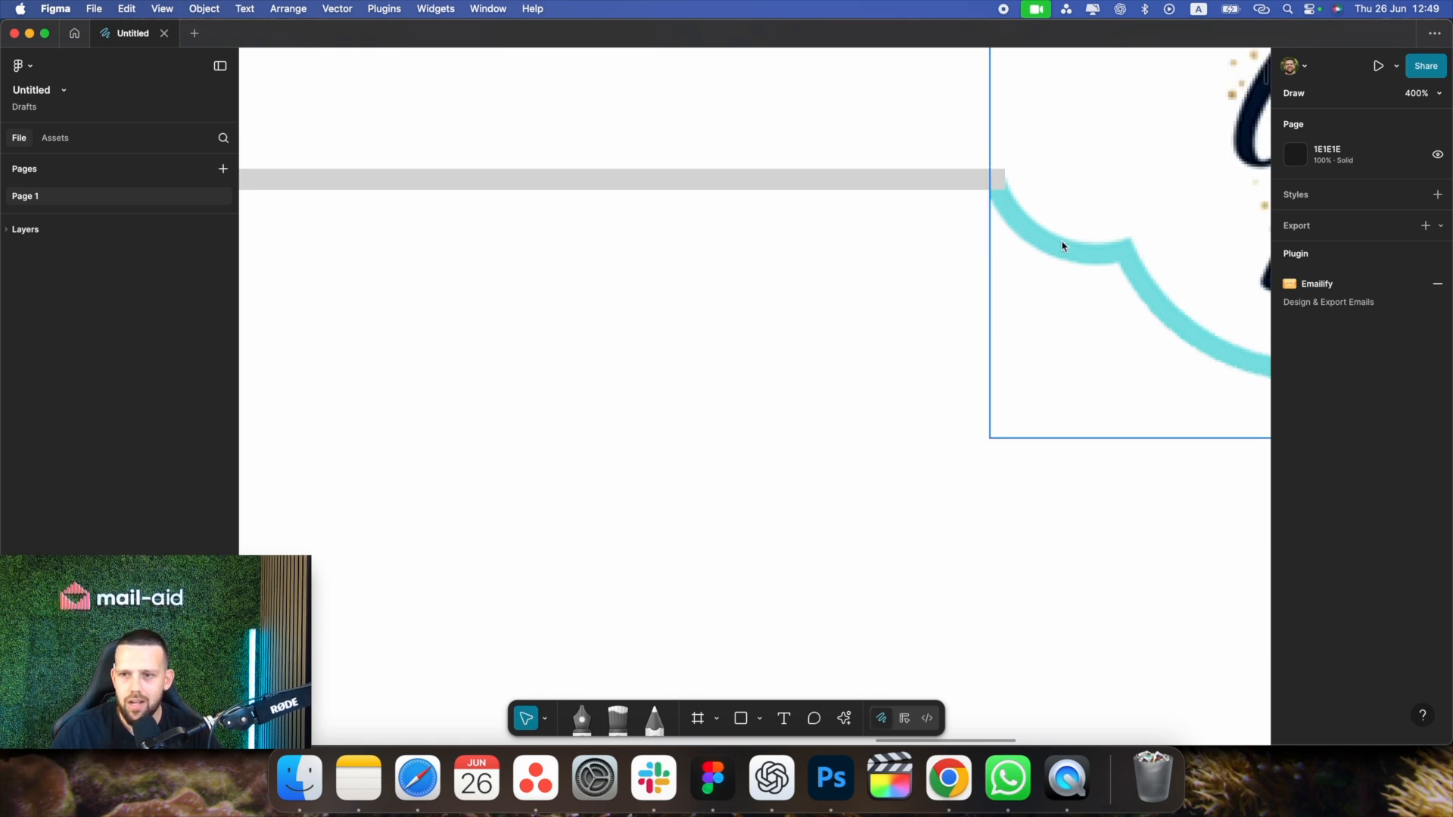
pyautogui.click(912, 189)
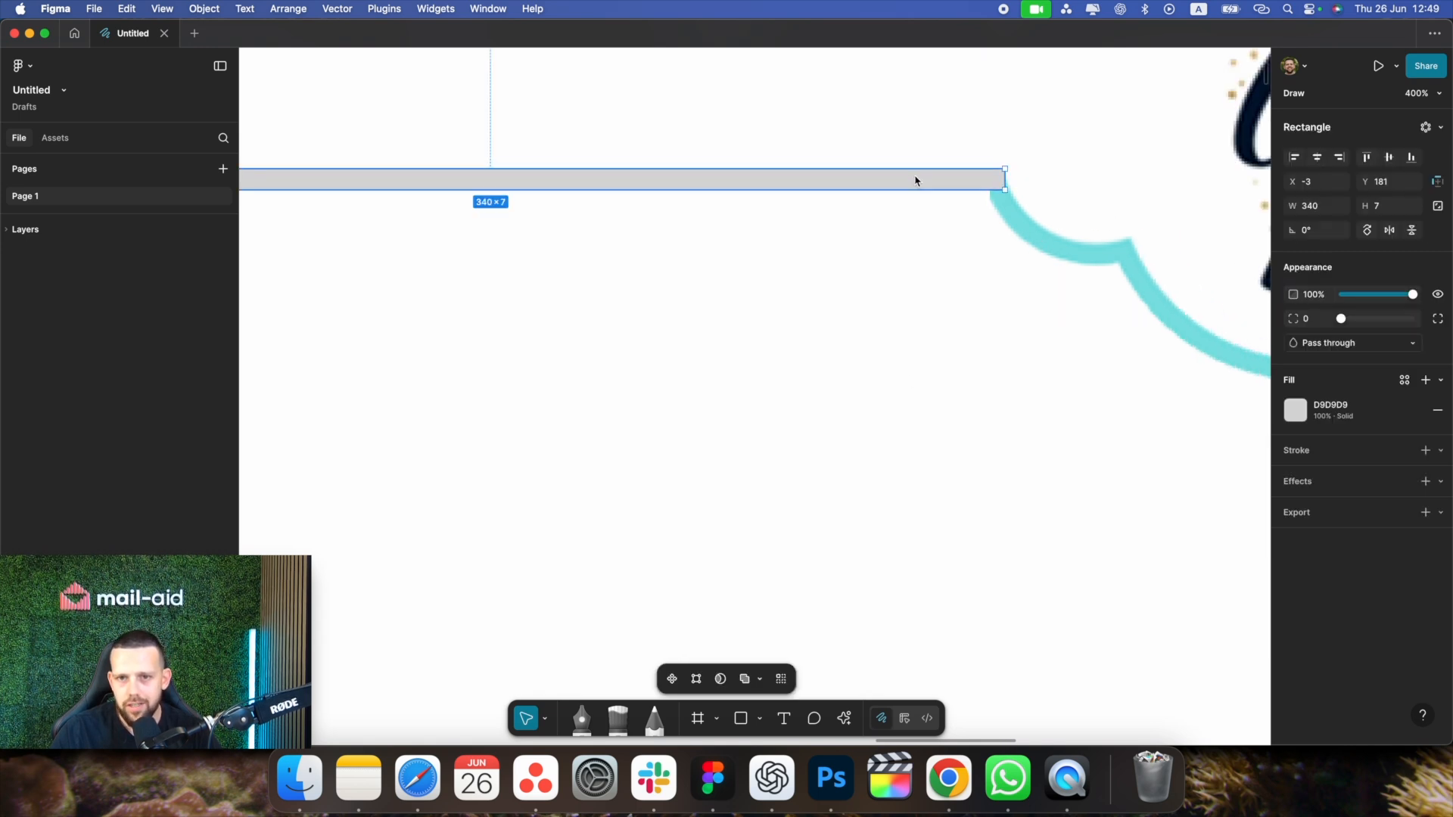
pyautogui.click(1295, 410)
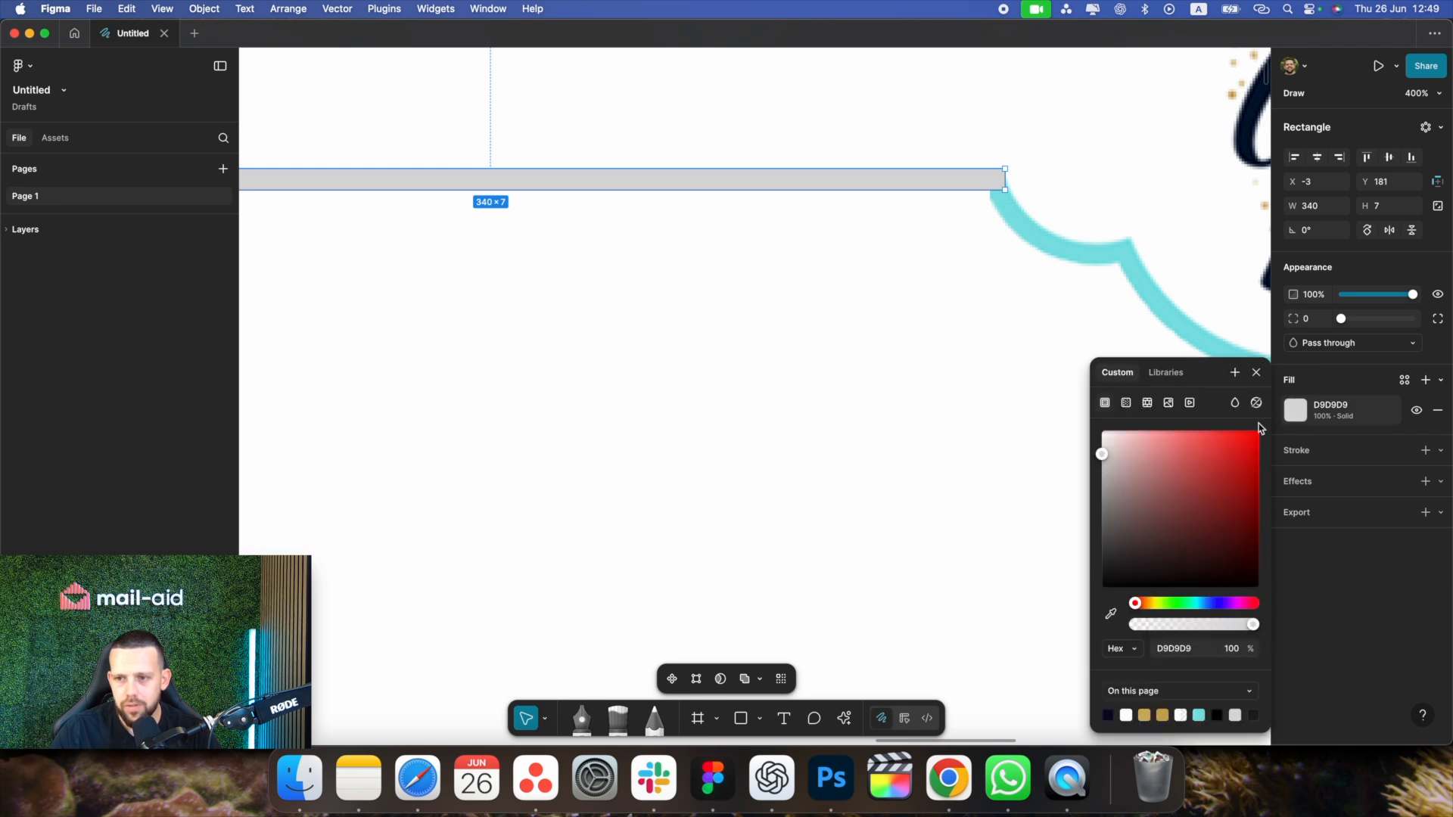
pyautogui.click(1112, 613)
pyautogui.click(1102, 256)
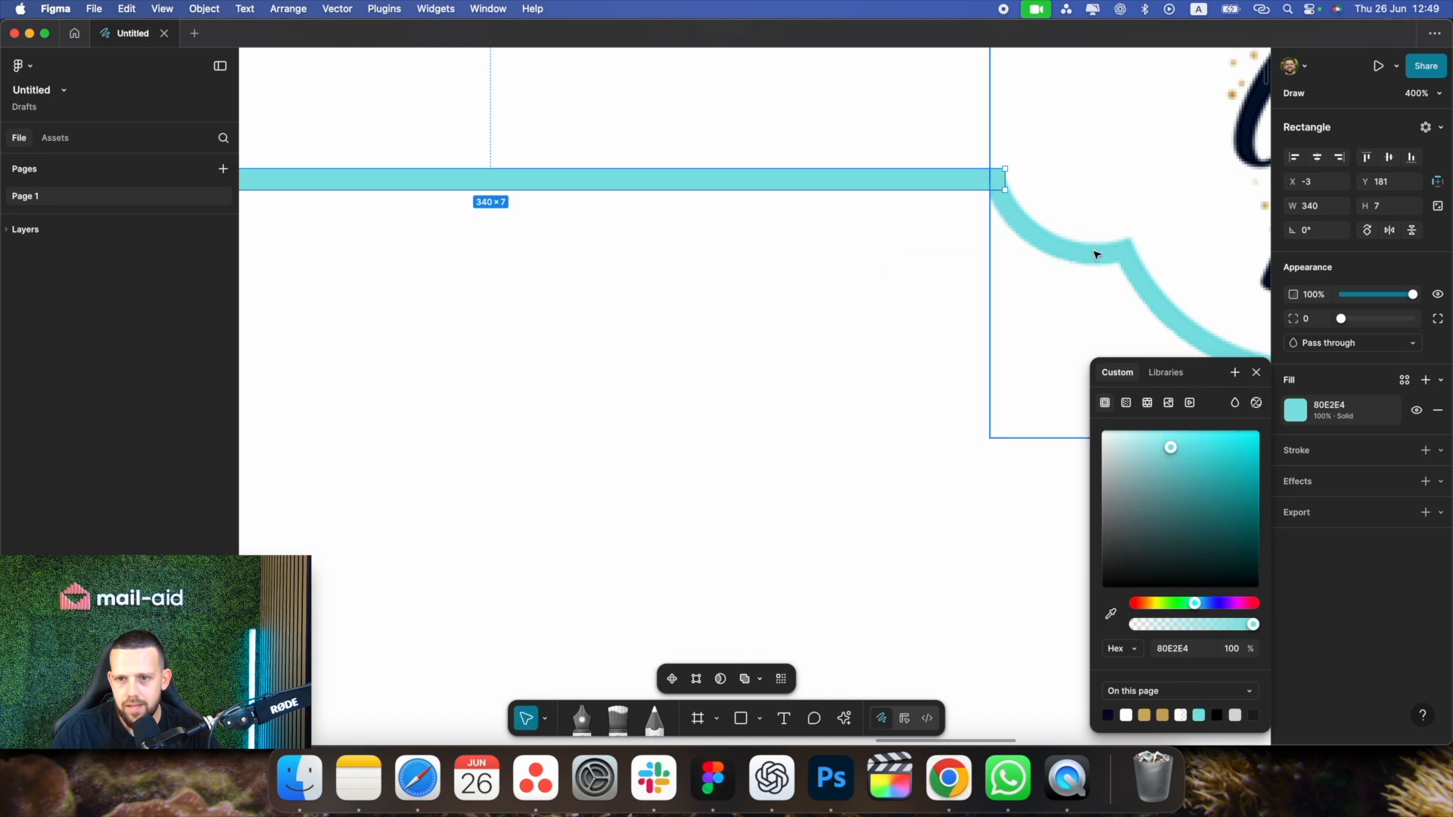
pyautogui.click(818, 498)
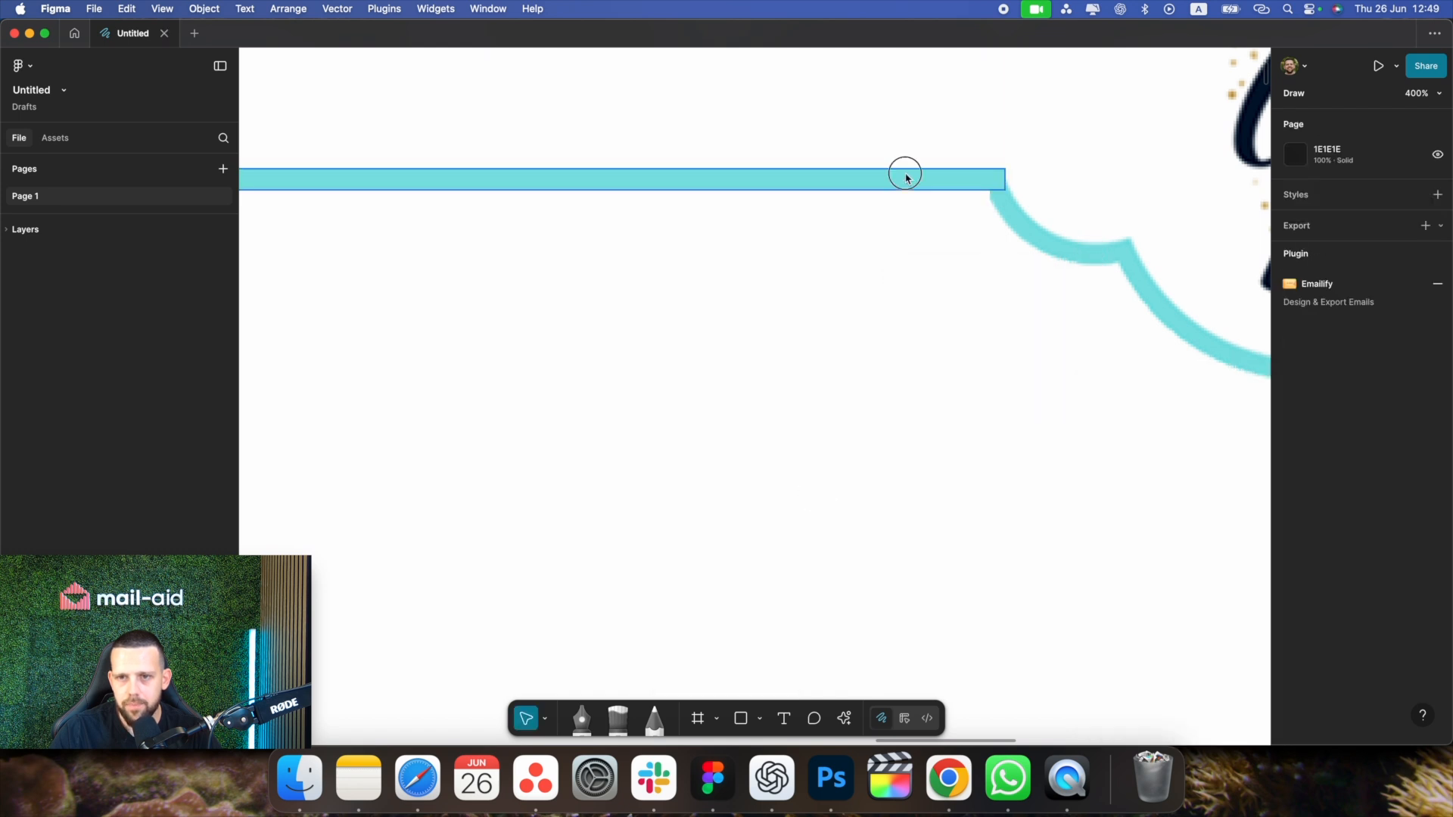
# Nudge the turquoise strip to X -2, Y 183 to line it up with the left end of the cloud outline
pyautogui.moveTo(904, 179); pyautogui.dragTo(902, 181)
pyautogui.press('Down')
pyautogui.press('Down')
pyautogui.press('Down')
pyautogui.press('Down')
pyautogui.press('Down')
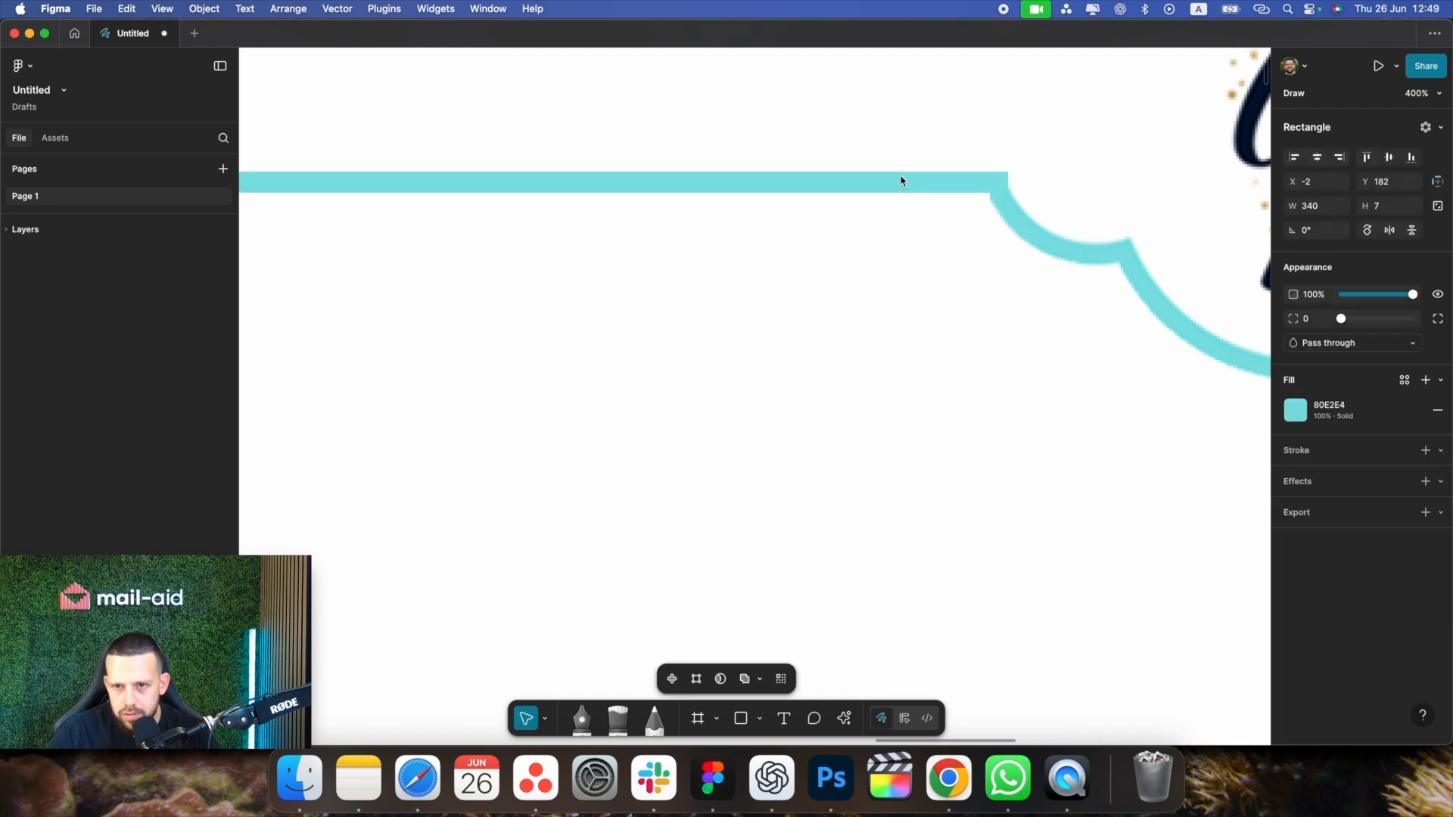
pyautogui.press('Up')
pyautogui.press('Up')
pyautogui.press('Up')
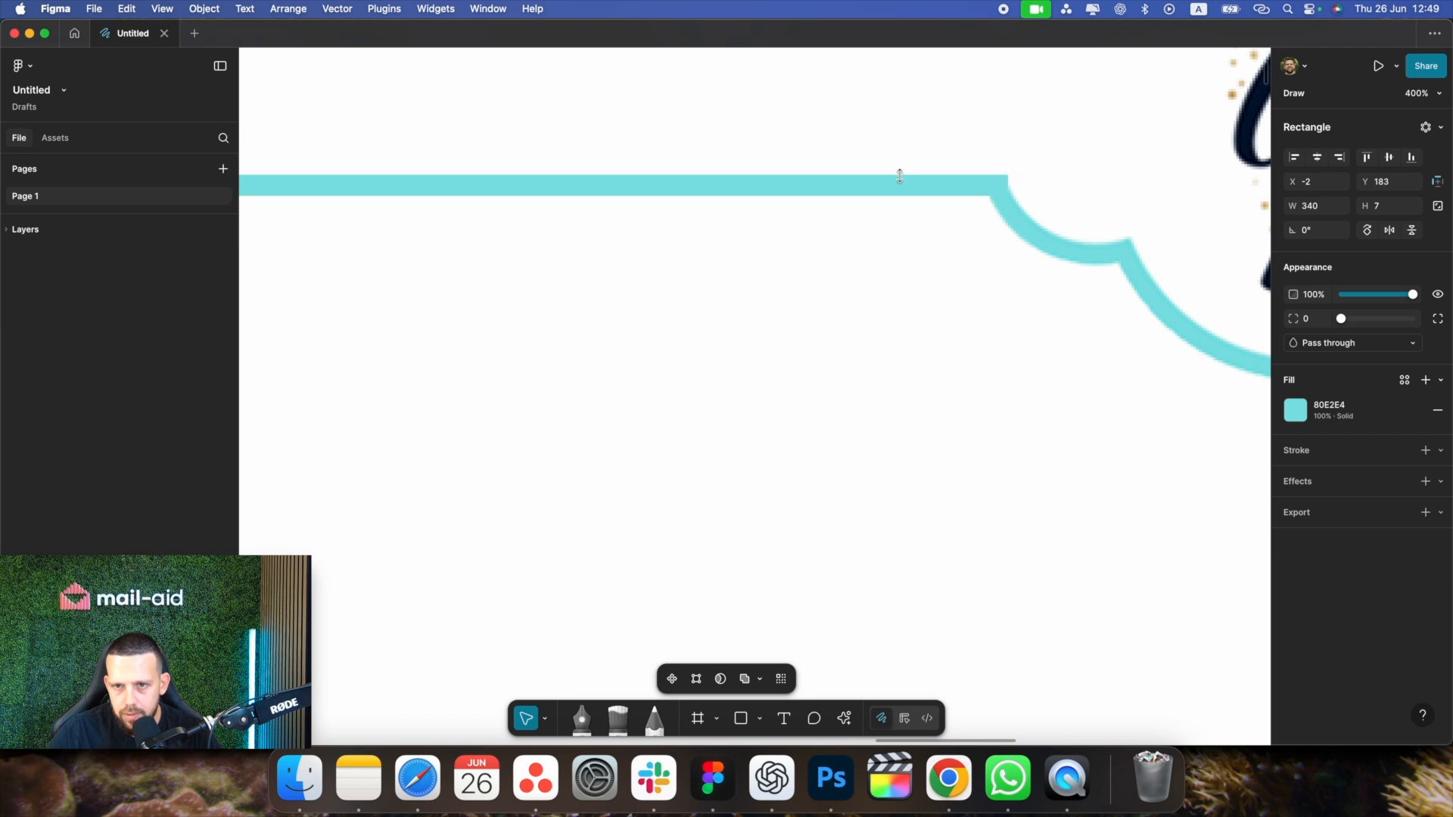
pyautogui.hotkey('shift', '0')
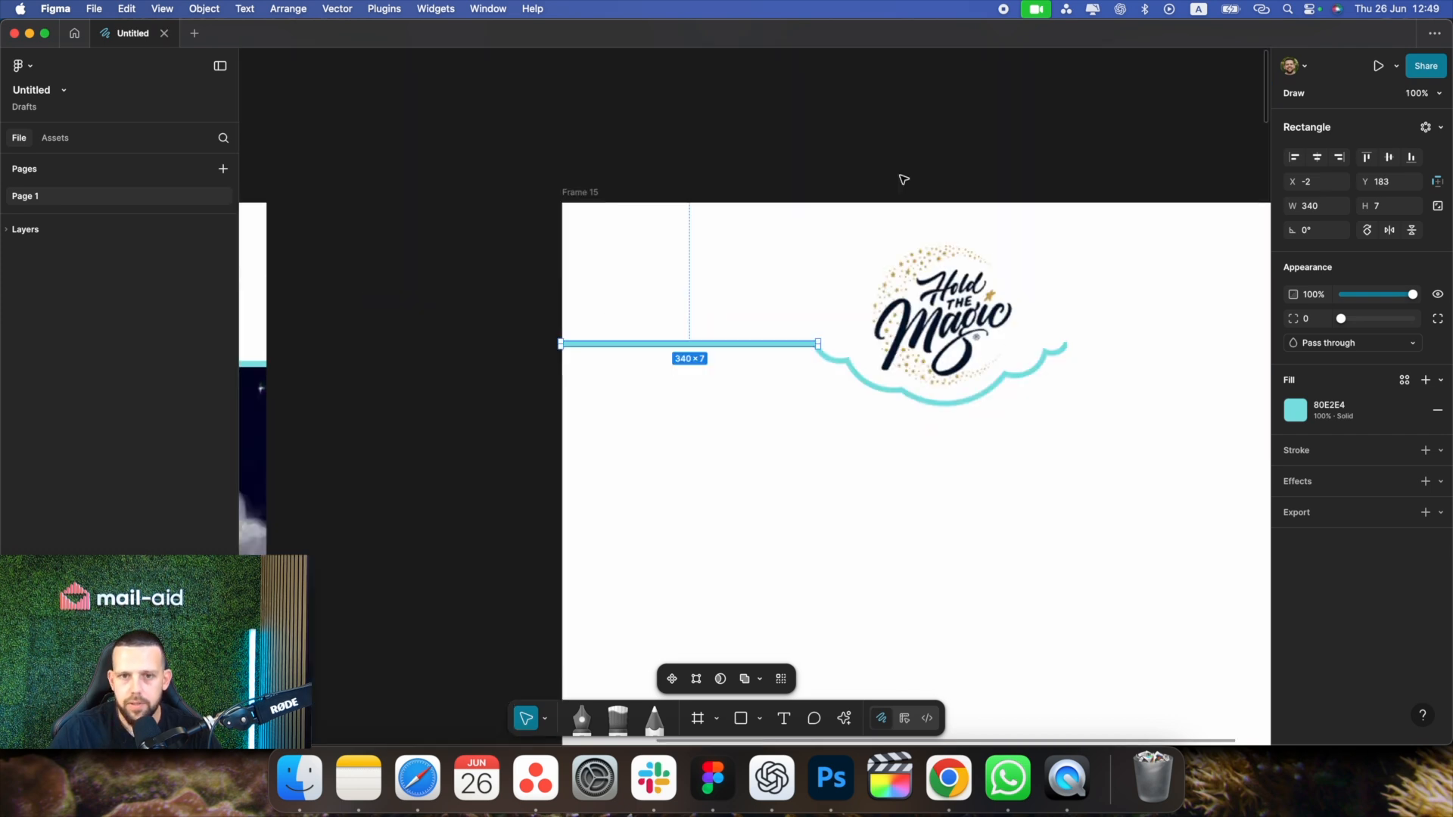
pyautogui.click(642, 430)
# Fine-tune the turquoise strip's position to X -4, Y 184 so it joins the cloud outline cleanly
pyautogui.hscroll(3, 642, 431)
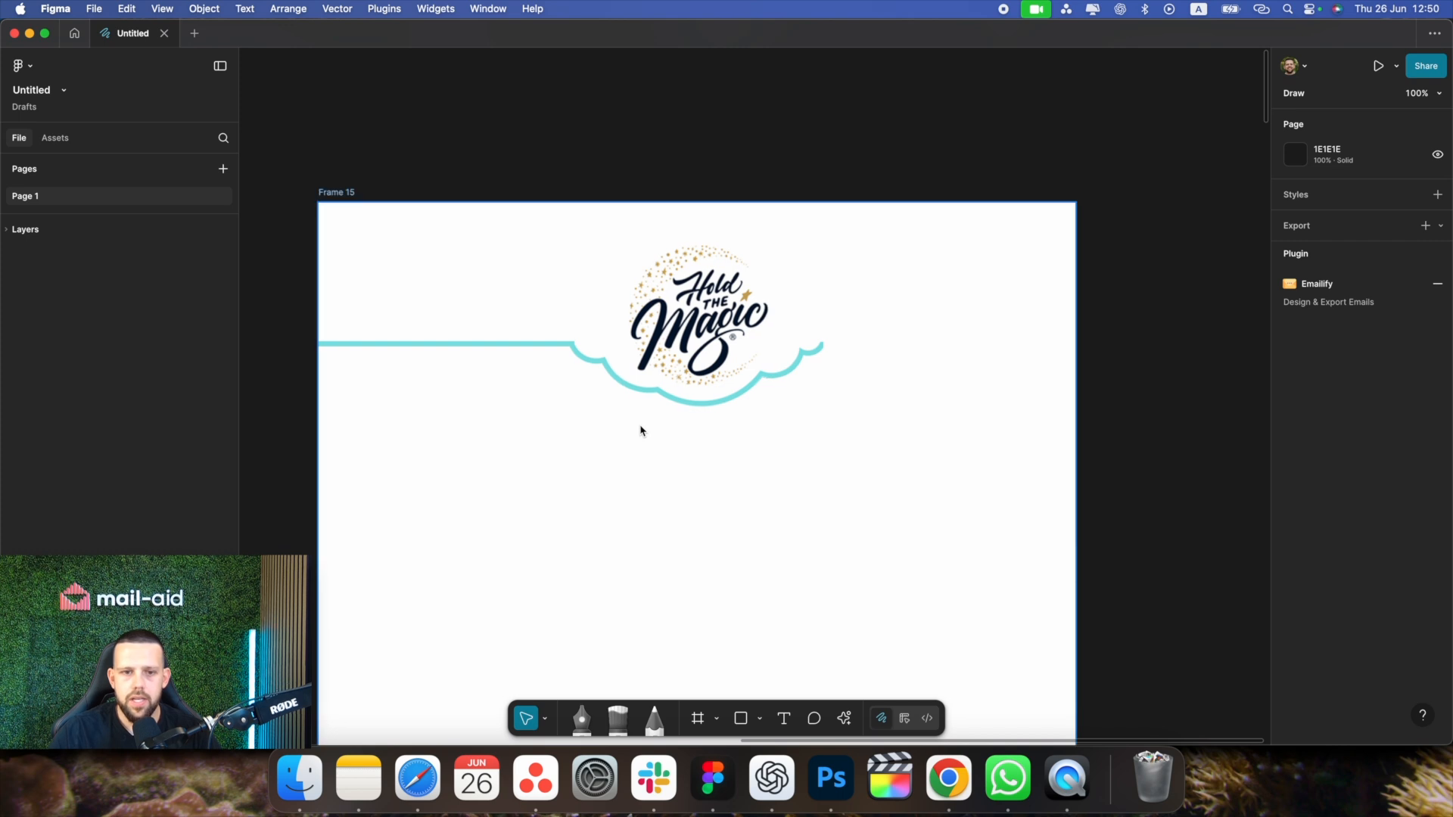
pyautogui.press('super+minus')
pyautogui.press('super+minus')
pyautogui.press('super+plus')
pyautogui.press('super+plus')
pyautogui.press('super+plus')
pyautogui.press('super+plus')
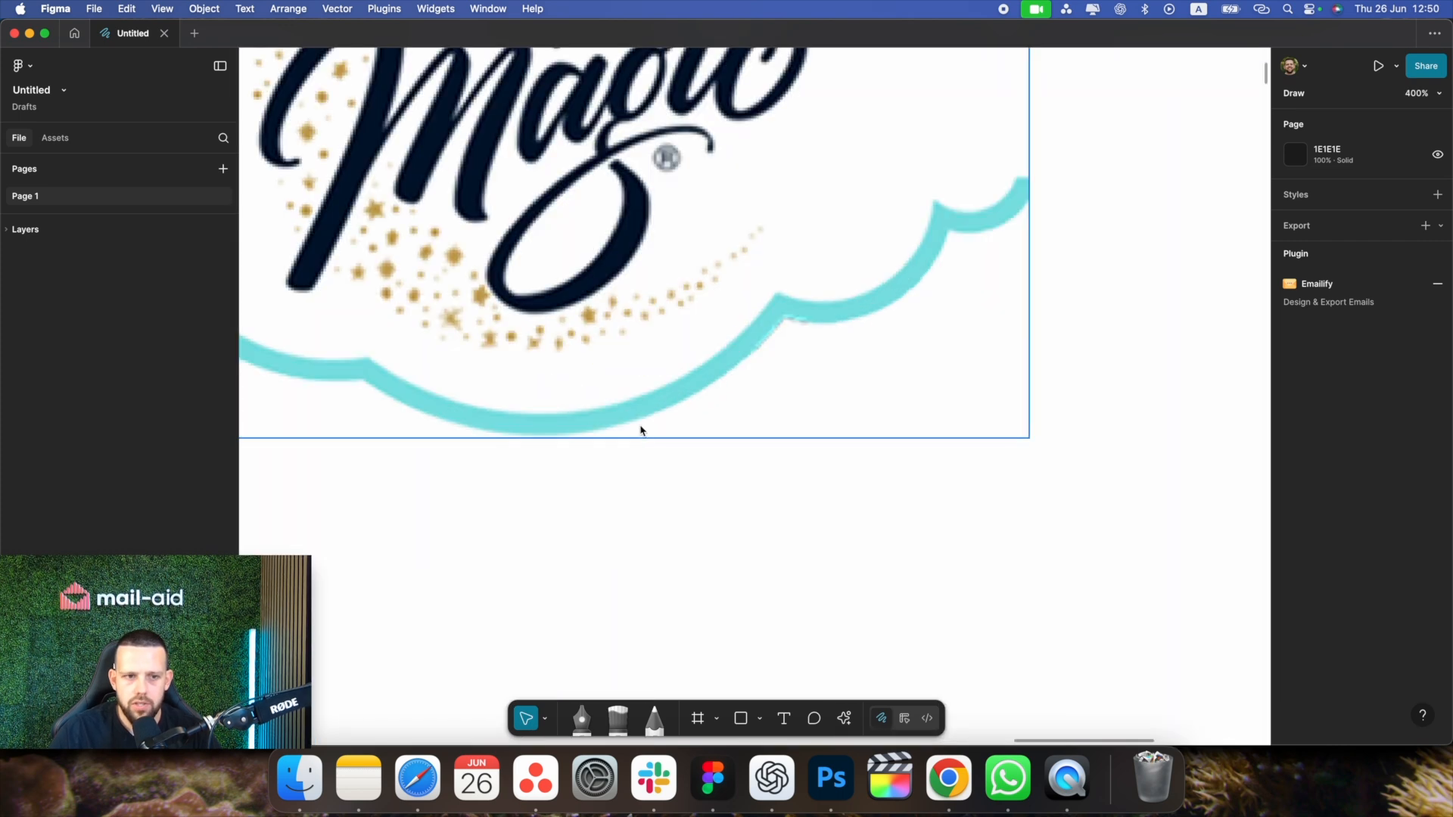
pyautogui.hscroll(-6, 640, 429)
pyautogui.scroll(1, 589, 428)
pyautogui.hscroll(-5, 409, 279)
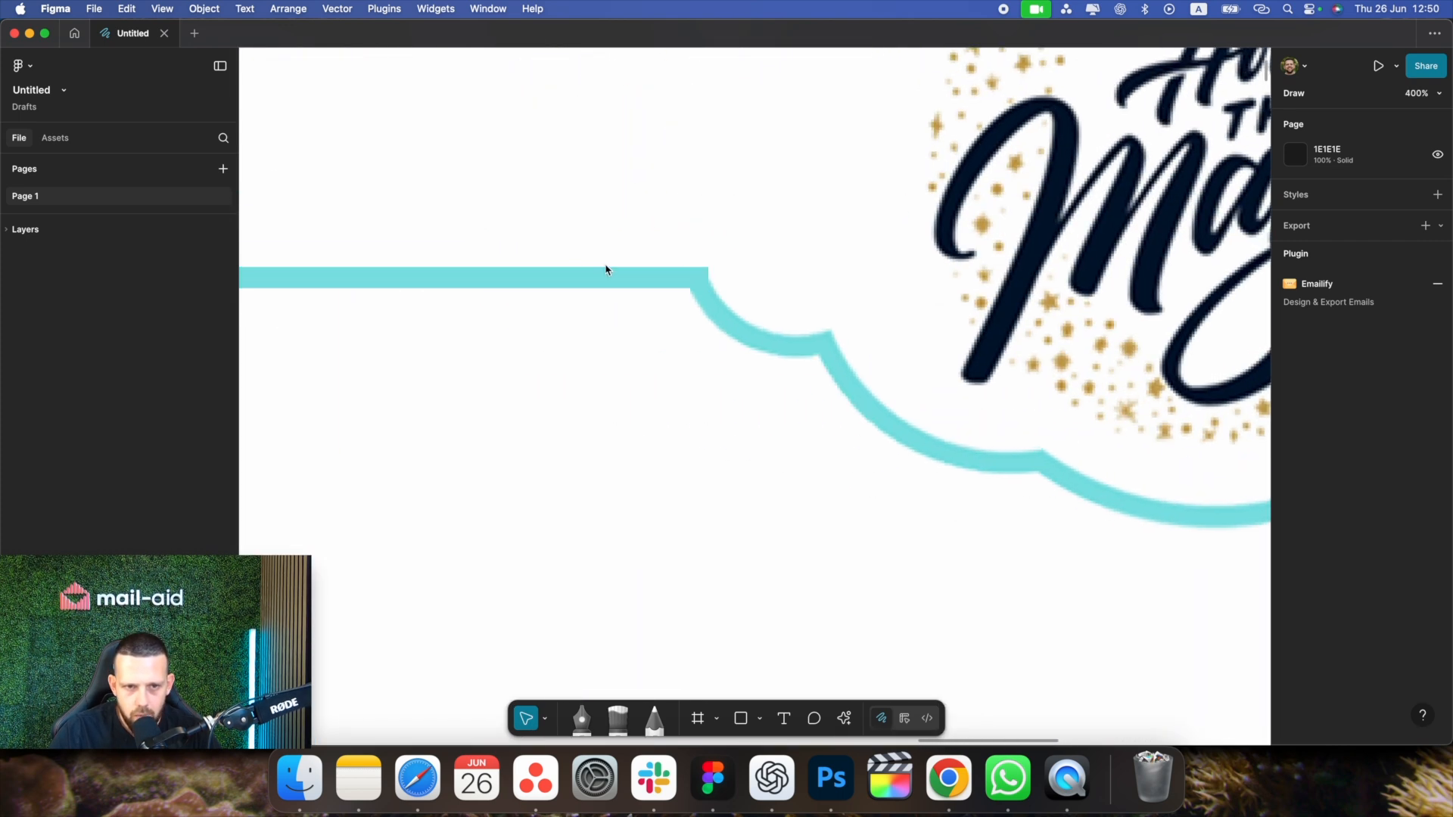
pyautogui.click(614, 276)
pyautogui.moveTo(610, 280); pyautogui.dragTo(620, 280)
pyautogui.press('Up')
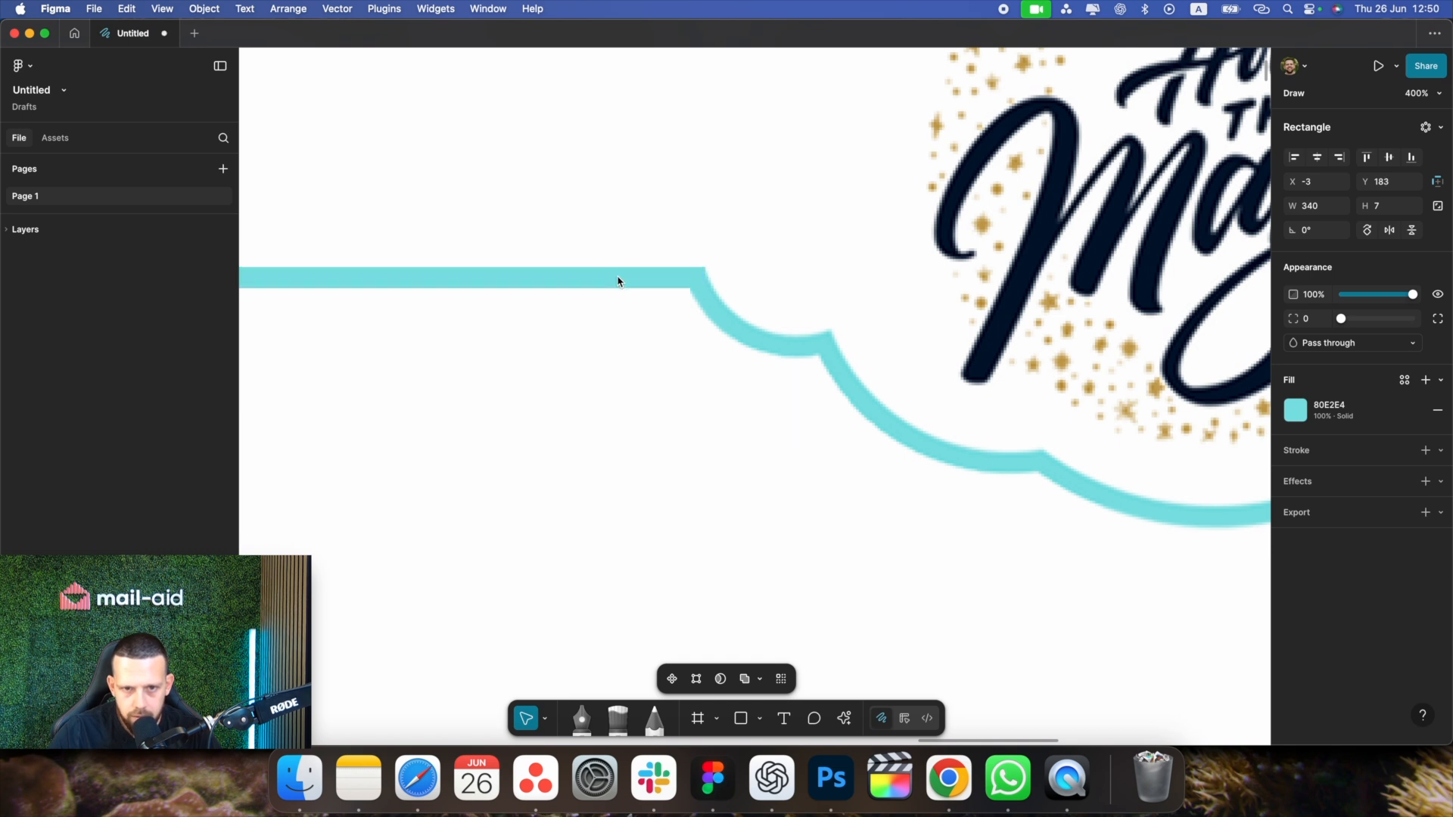
pyautogui.press('Down')
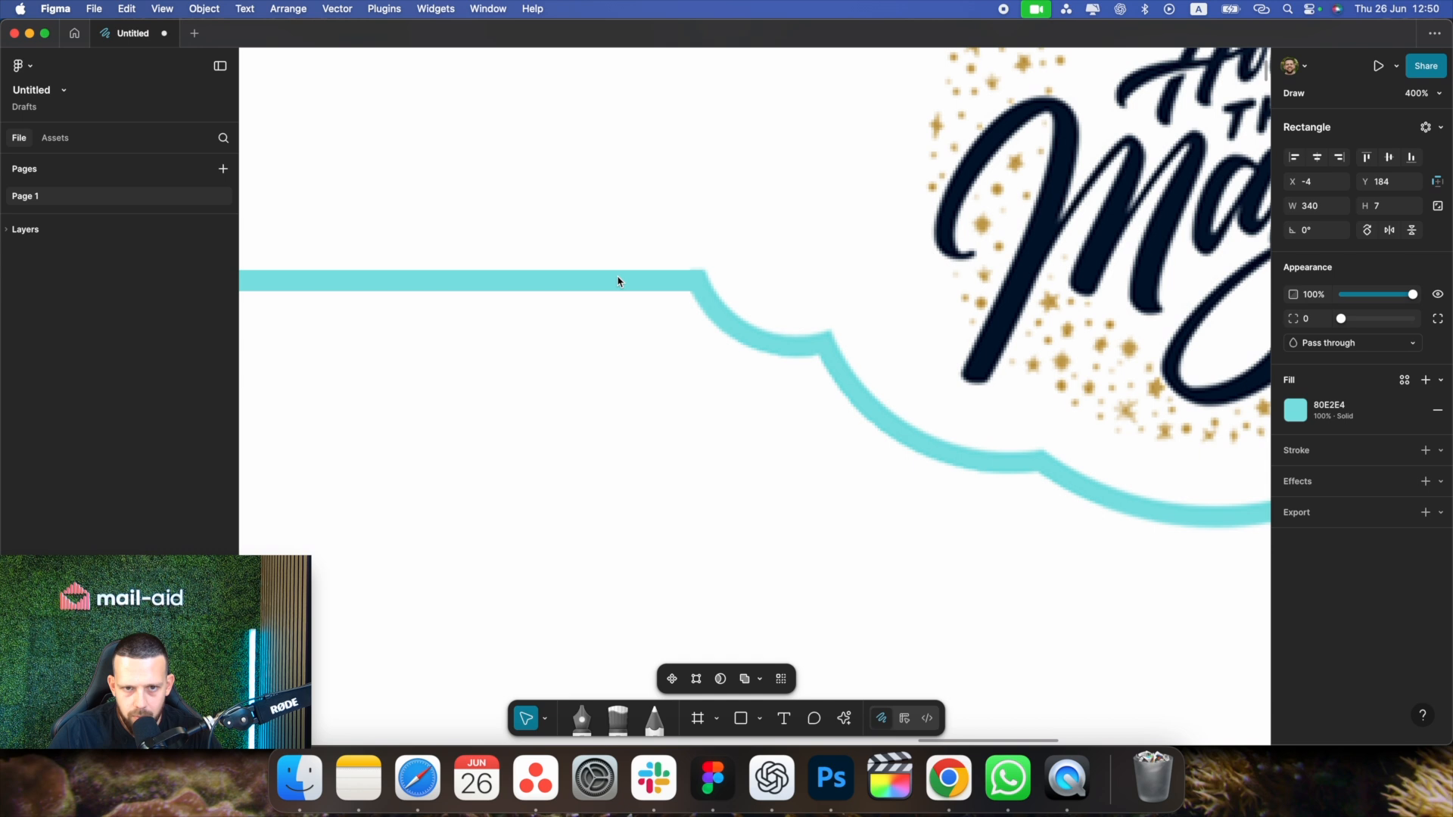
pyautogui.hotkey('shift', '0')
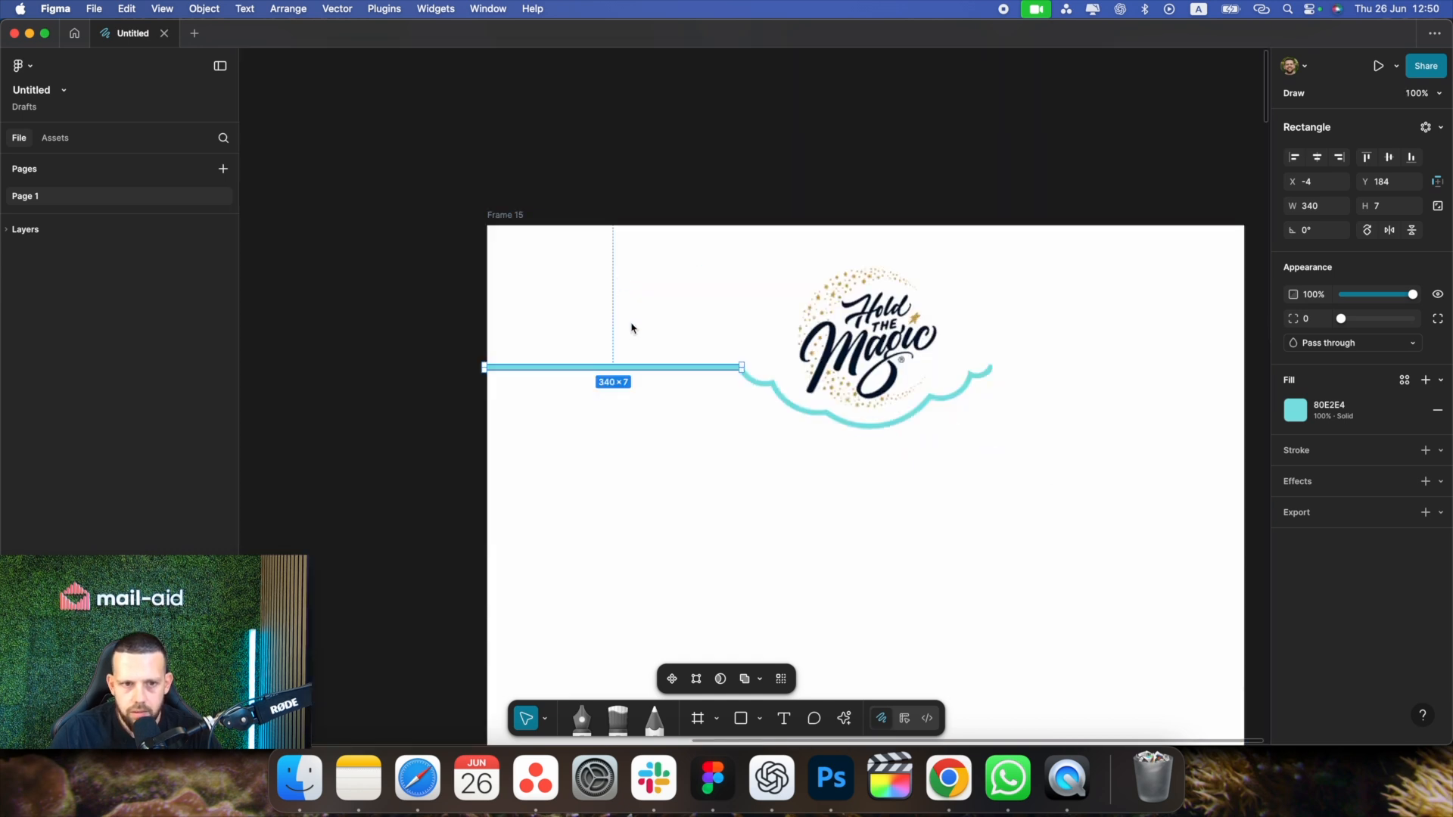
pyautogui.click(649, 426)
# Duplicate the turquoise strip to the logo's right side at X 660, Y 184, ending at the frame's right edge
pyautogui.click(659, 373)
pyautogui.hscroll(5, 659, 373)
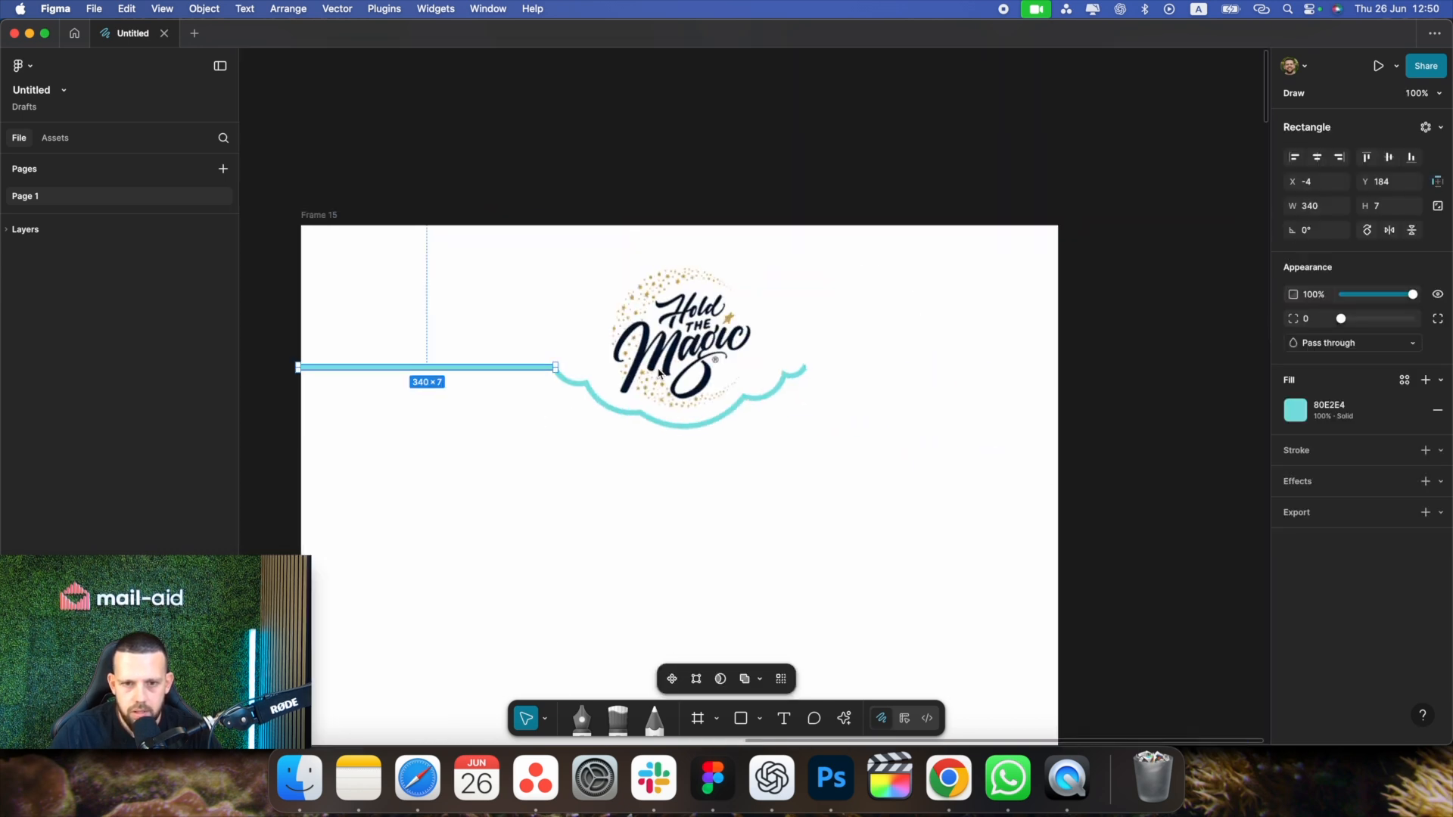
pyautogui.click(470, 368)
pyautogui.moveTo(470, 368); pyautogui.dragTo(932, 357)
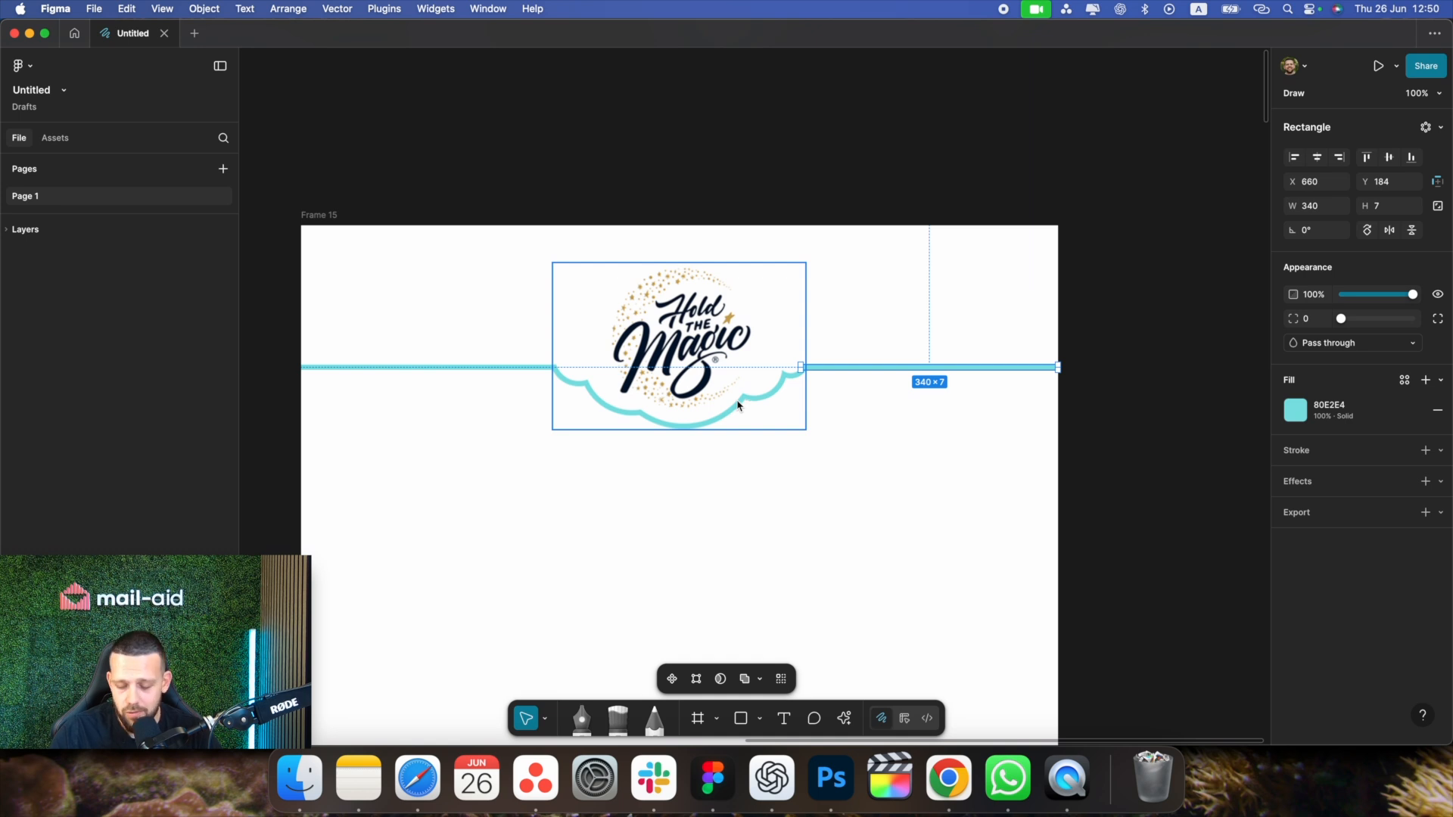
# Shift the duplicated strip right to about X 667 so it meets the right end of the cloud outline
pyautogui.scroll(5, 738, 406)
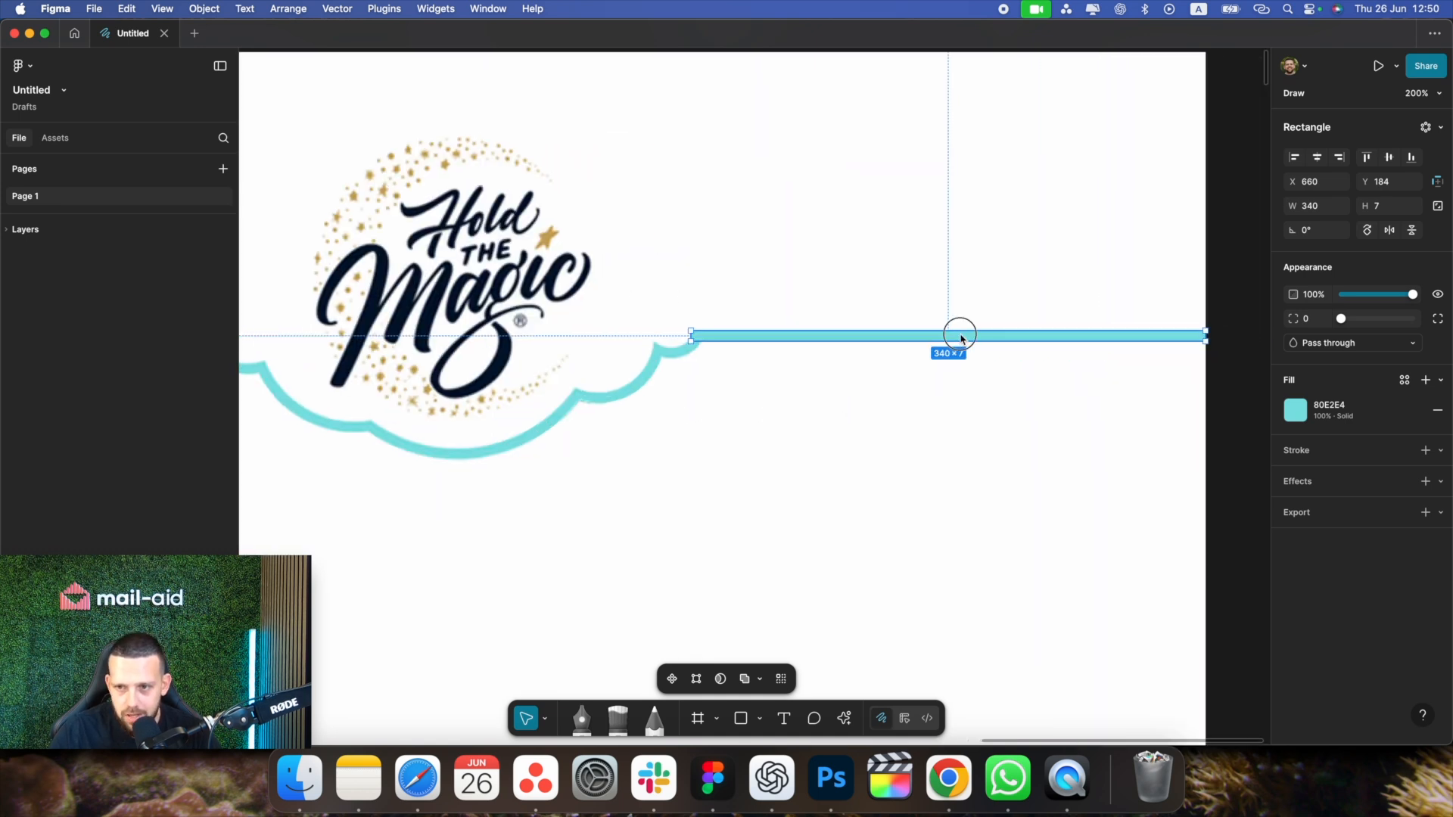
pyautogui.moveTo(961, 338)
pyautogui.mouseDown()
pyautogui.moveTo(977, 334)
pyautogui.moveTo(965, 340)
pyautogui.mouseUp()
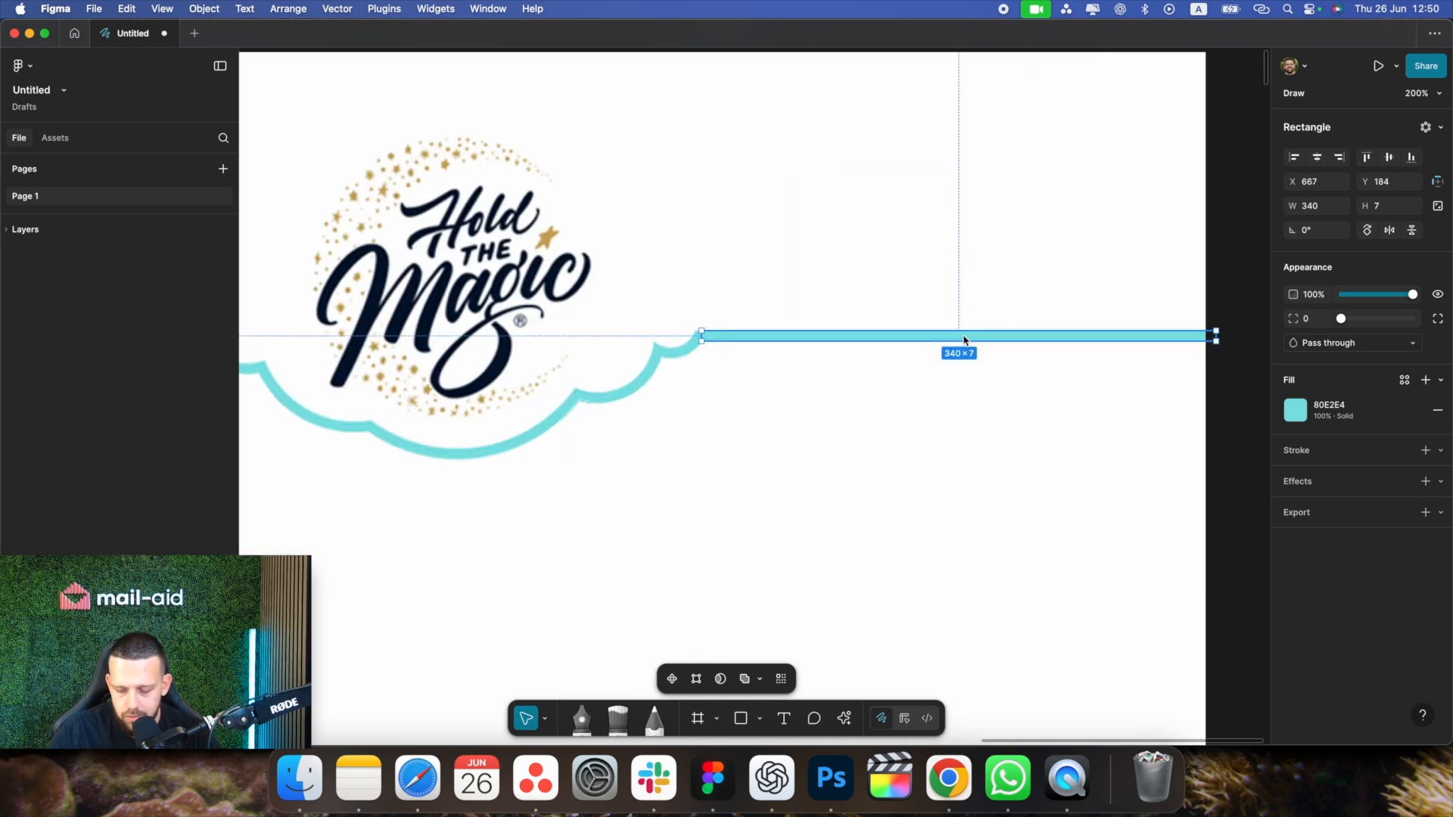
pyautogui.press('super+equal')
pyautogui.press('super+equal')
pyautogui.hscroll(-2, 638, 313)
pyautogui.scroll(1, 638, 313)
pyautogui.moveTo(703, 212)
pyautogui.mouseDown()
pyautogui.moveTo(683, 211)
pyautogui.moveTo(704, 210)
pyautogui.mouseUp()
pyautogui.click(686, 350)
pyautogui.hotkey('shift', '0')
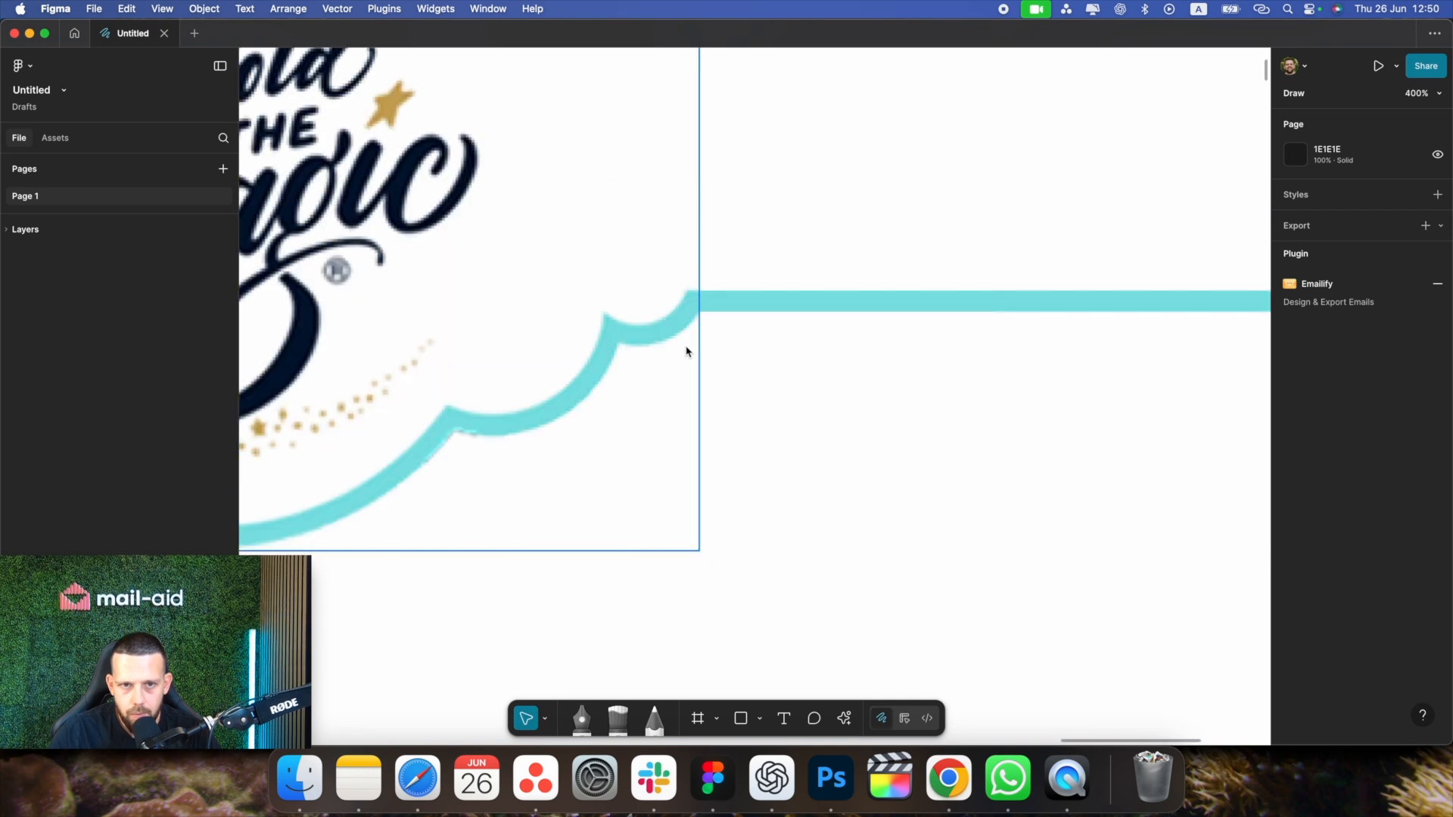
# Draw a rectangle about 1007 × 1892 across the new frame, starting just below the turquoise line, as the hero background
pyautogui.press('-')
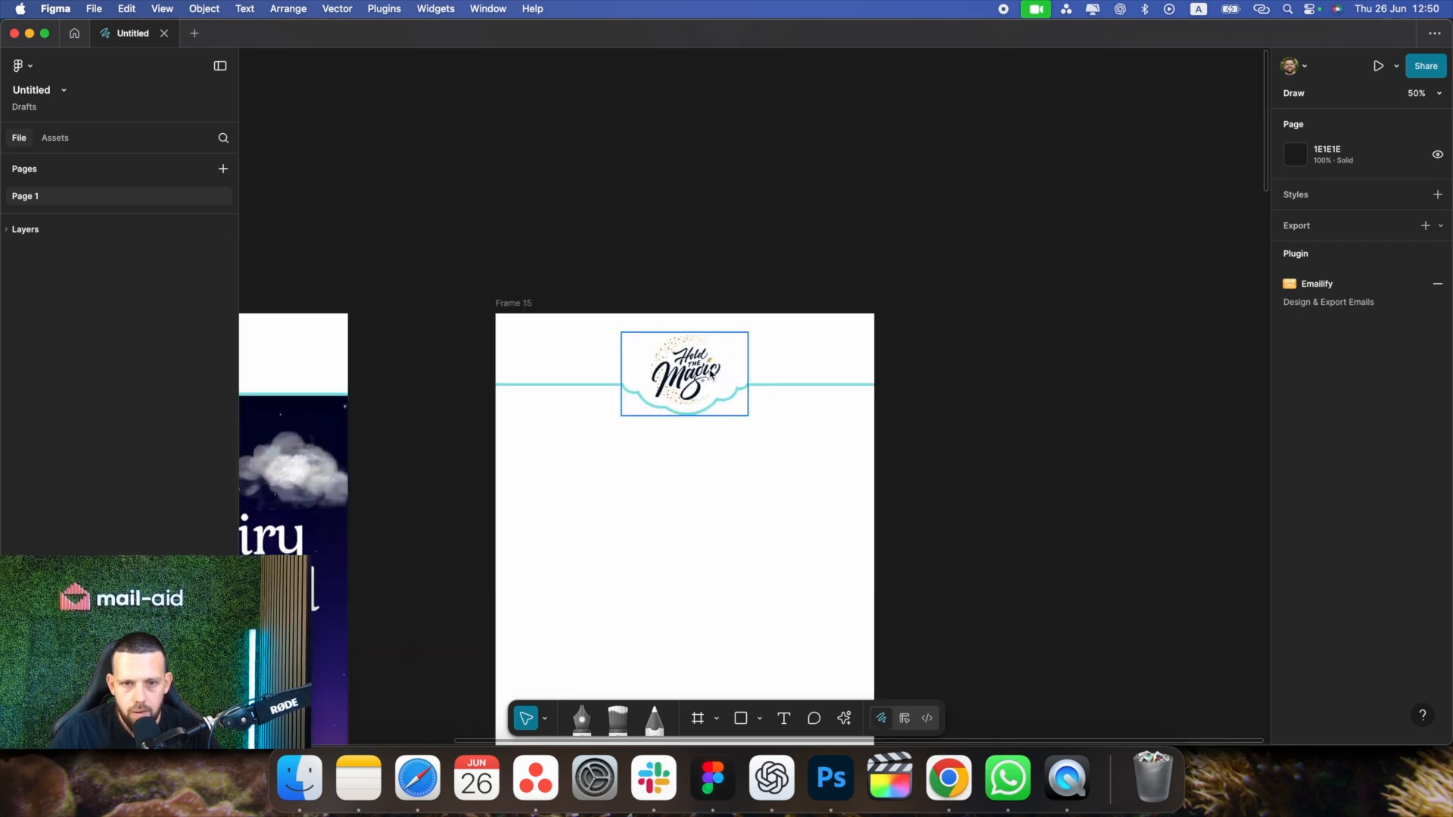
pyautogui.scroll(-5, 1006, 402)
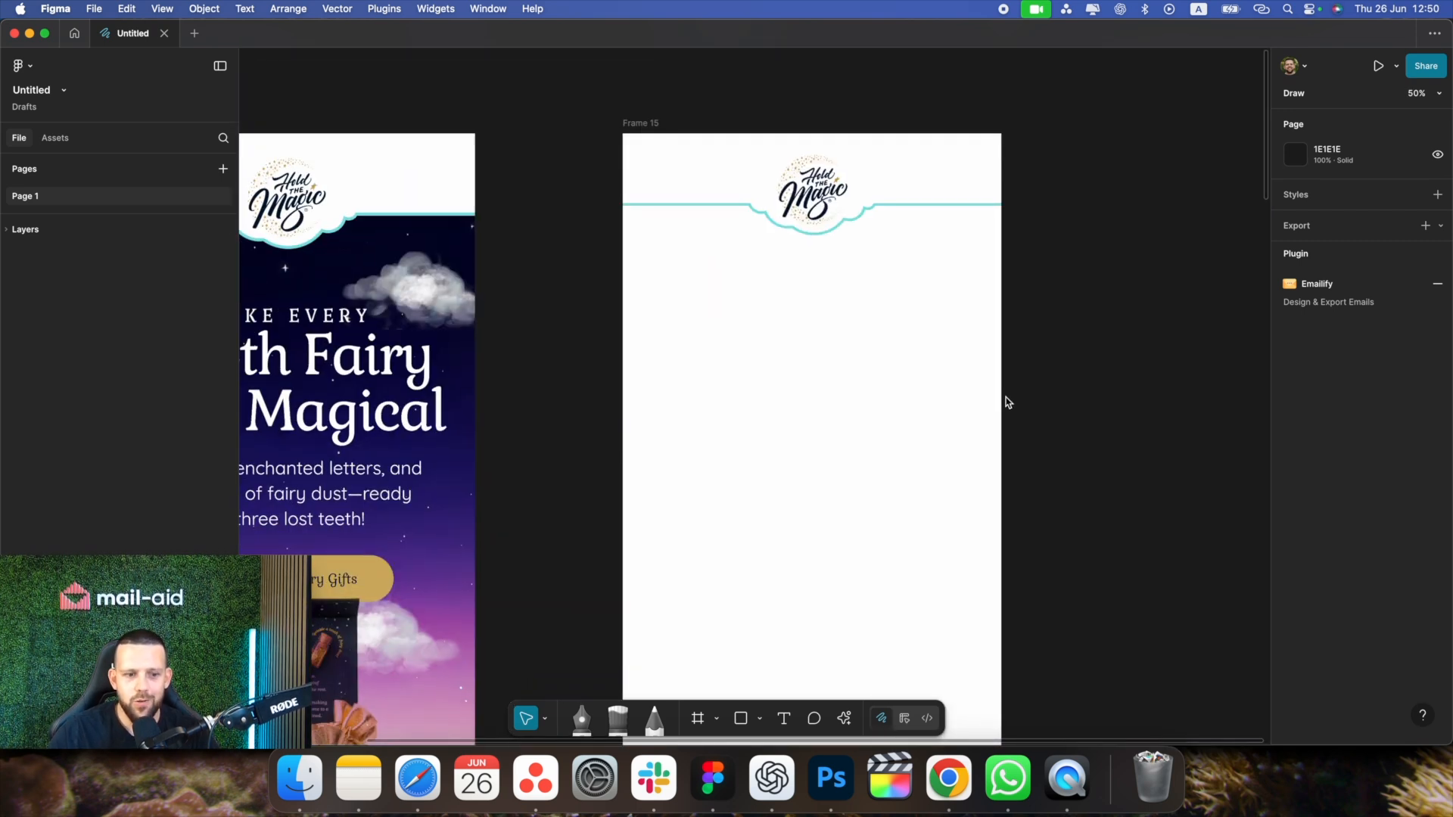
pyautogui.press('-')
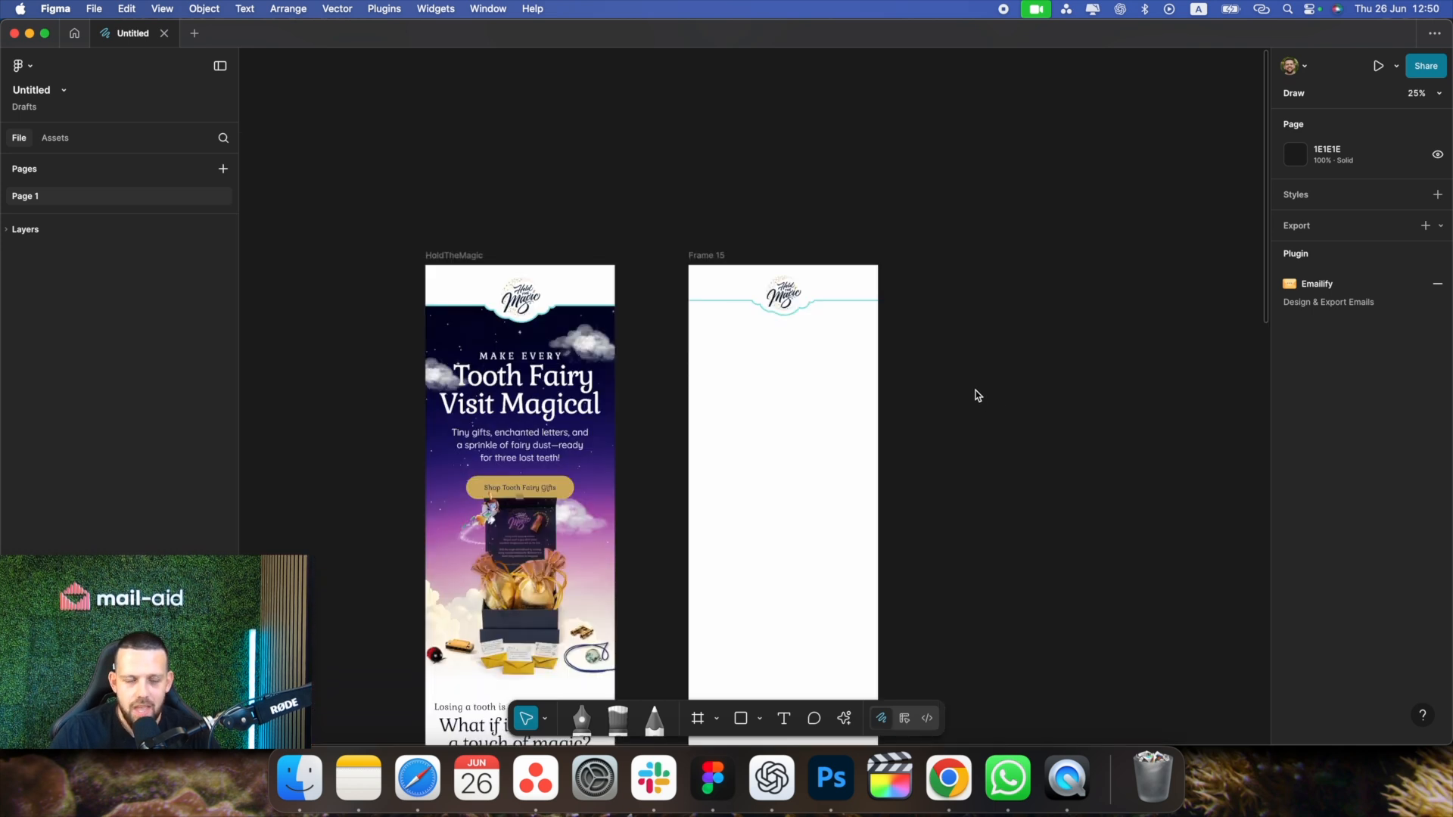
pyautogui.scroll(-2, 977, 394)
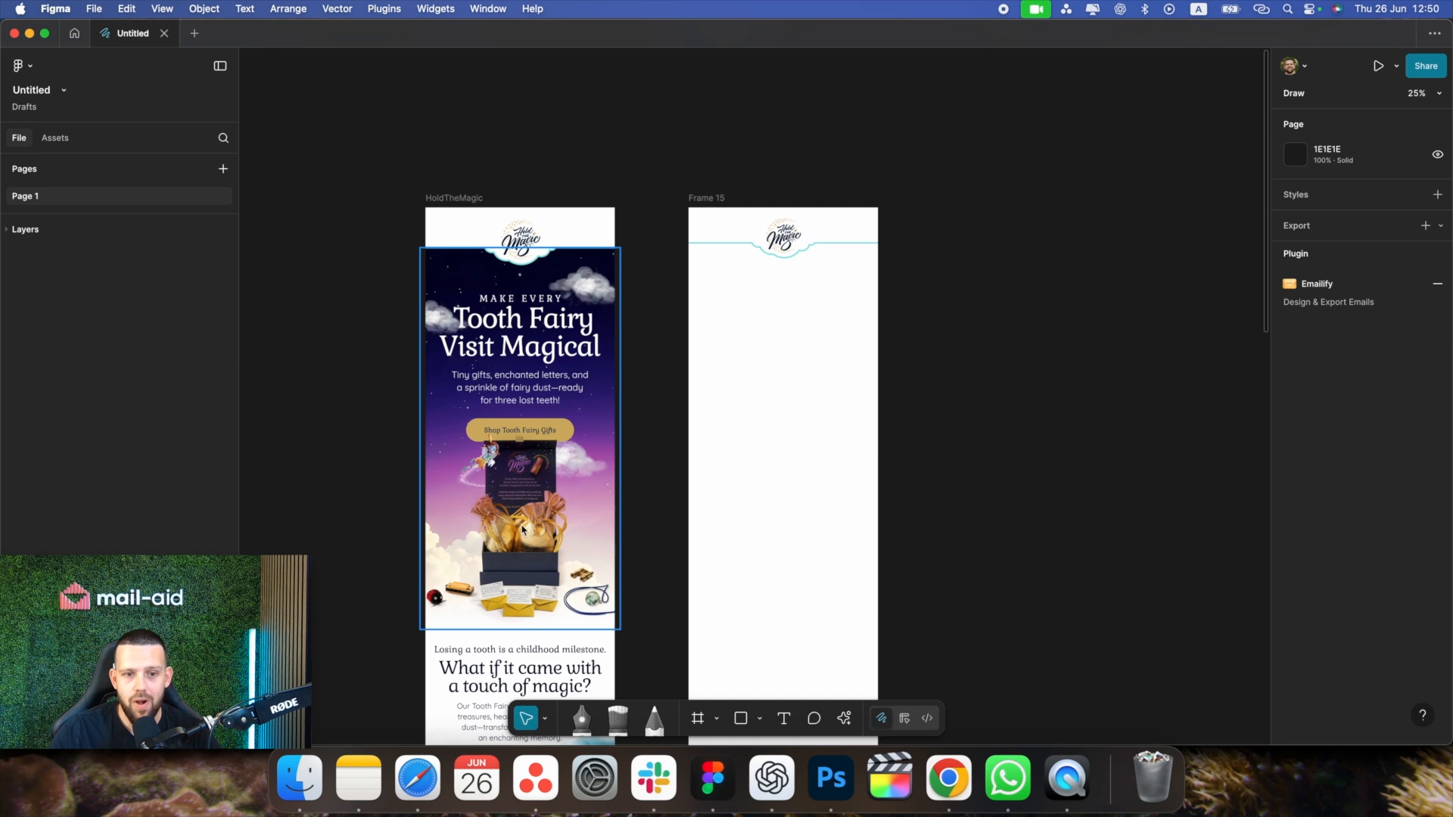
pyautogui.click(741, 720)
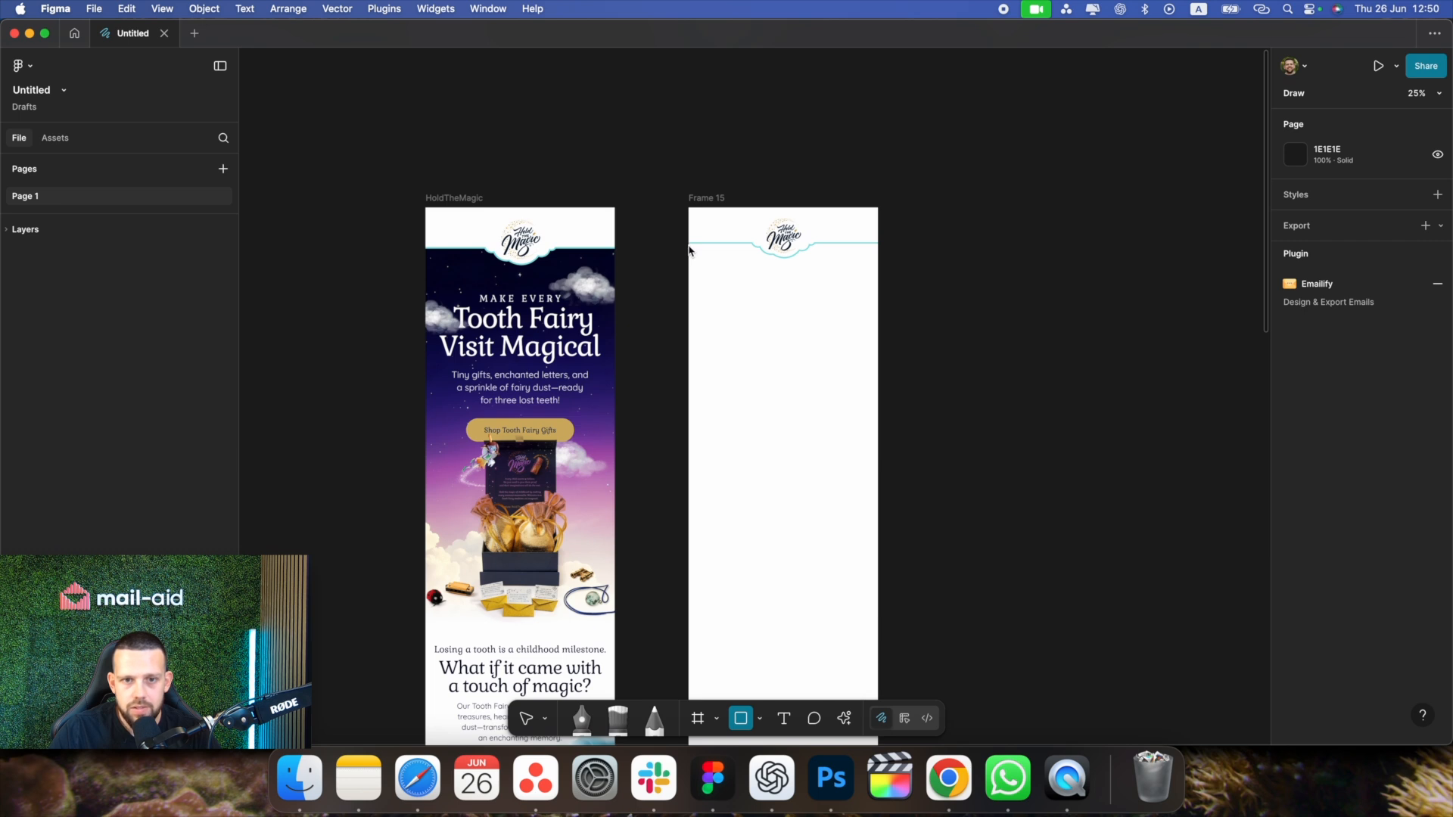
pyautogui.moveTo(689, 246)
pyautogui.mouseDown()
pyautogui.moveTo(876, 457)
pyautogui.moveTo(908, 542)
pyautogui.moveTo(908, 571)
pyautogui.moveTo(879, 603)
pyautogui.mouseUp()
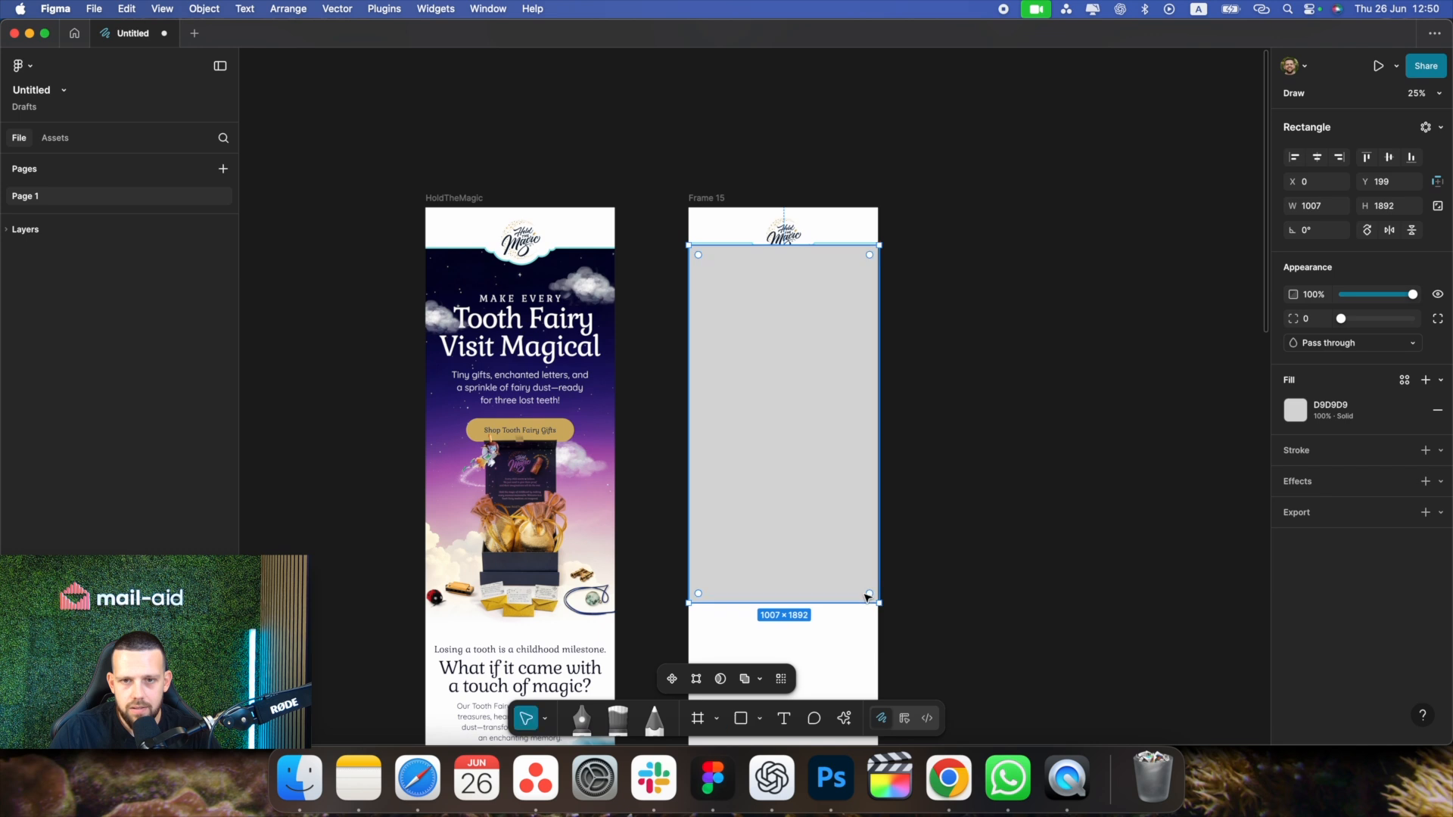
# Fill the hero background rectangle with the night-sky gradient image Rectangle 4035.png from the desktop's assets folder
pyautogui.click(1295, 411)
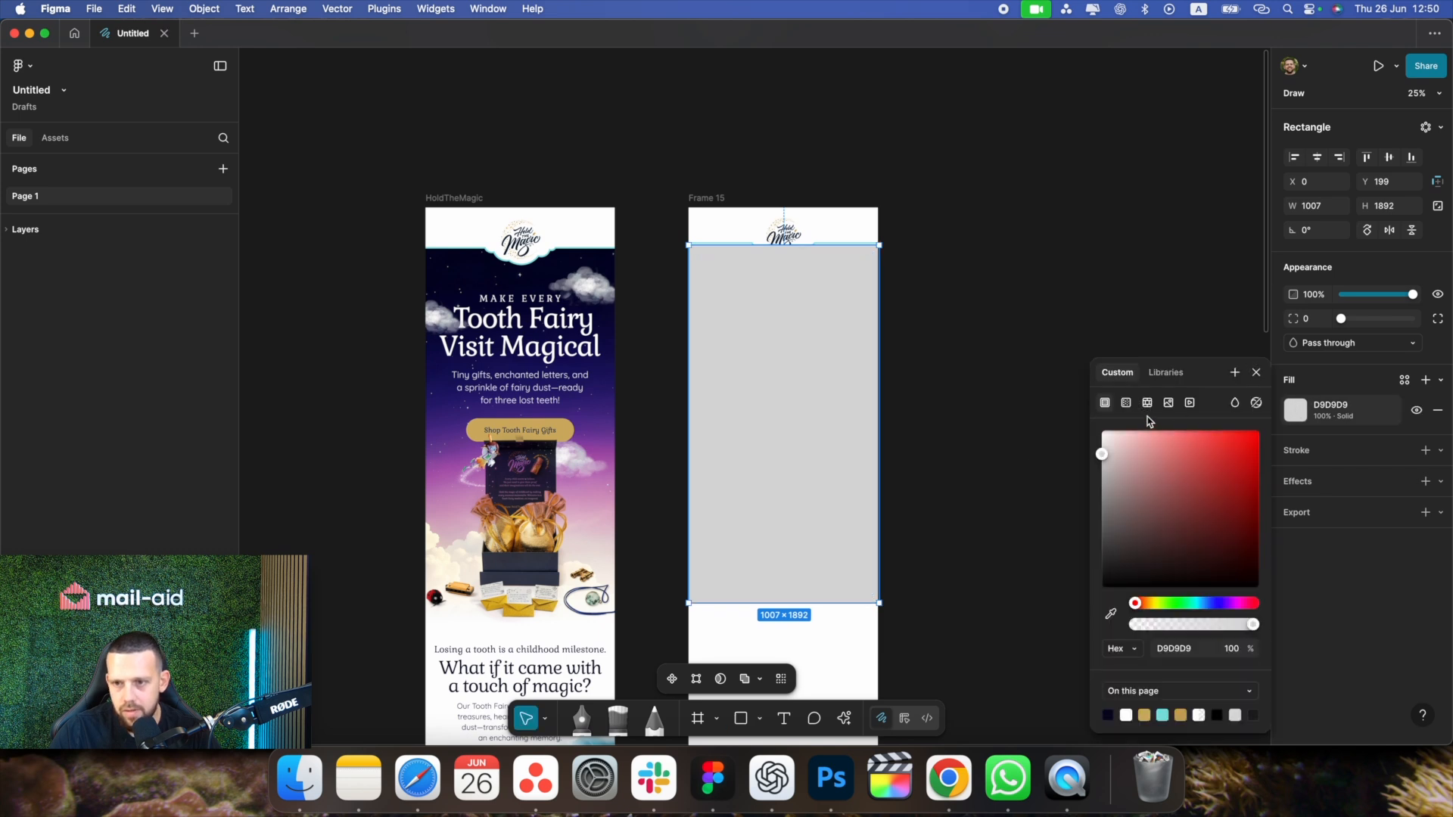
pyautogui.click(1170, 403)
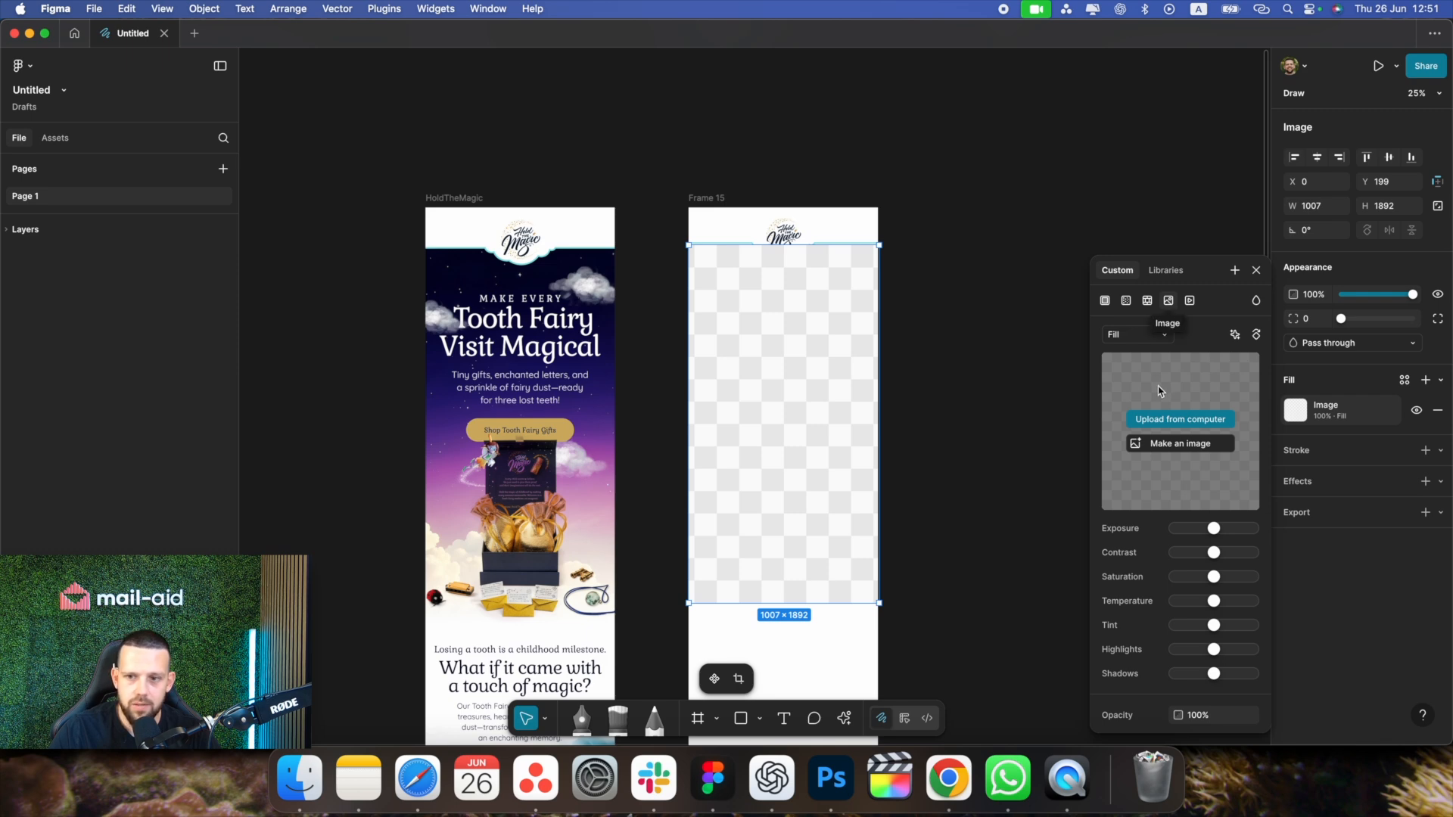
pyautogui.click(1157, 422)
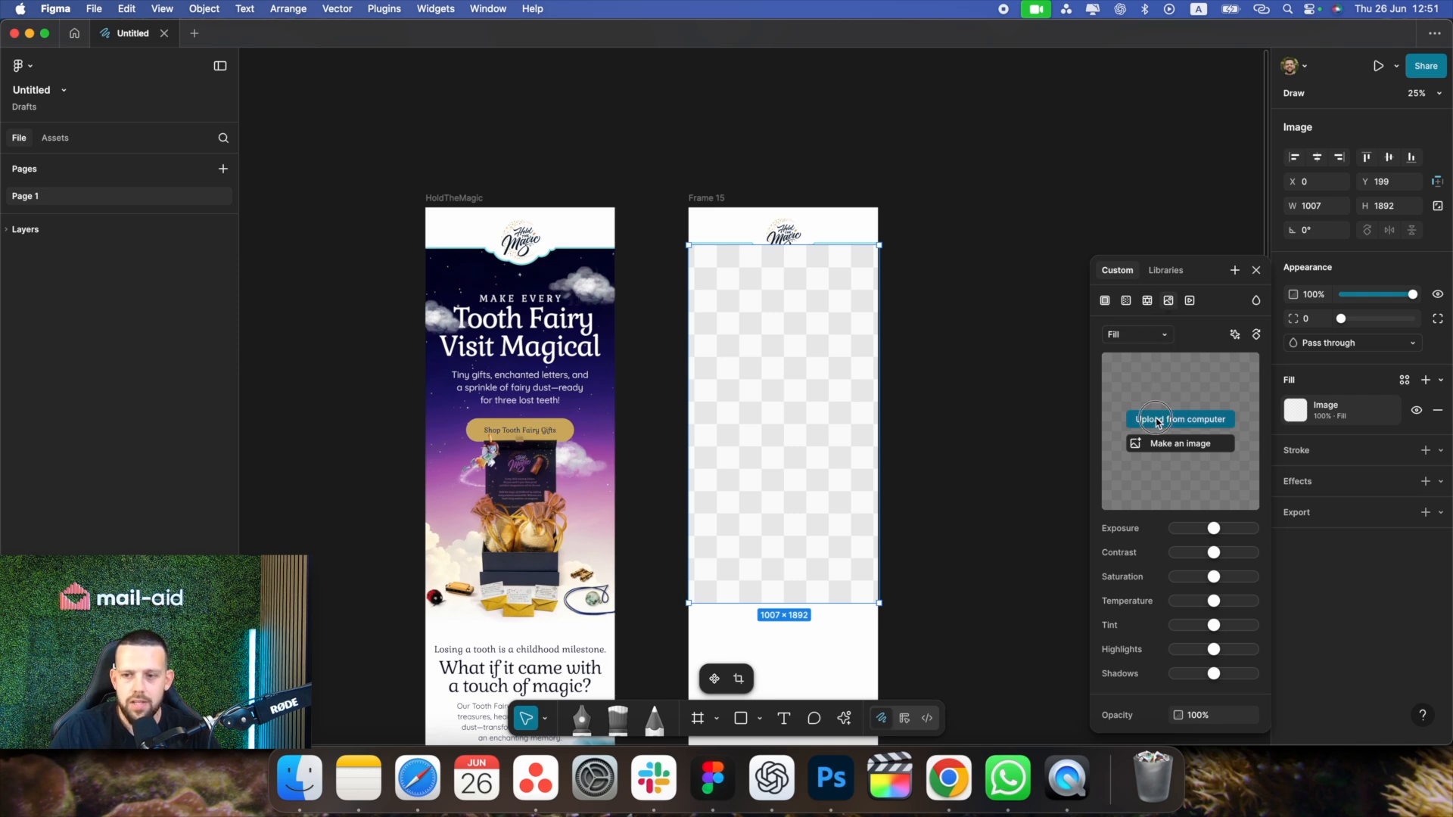
pyautogui.doubleClick(573, 301)
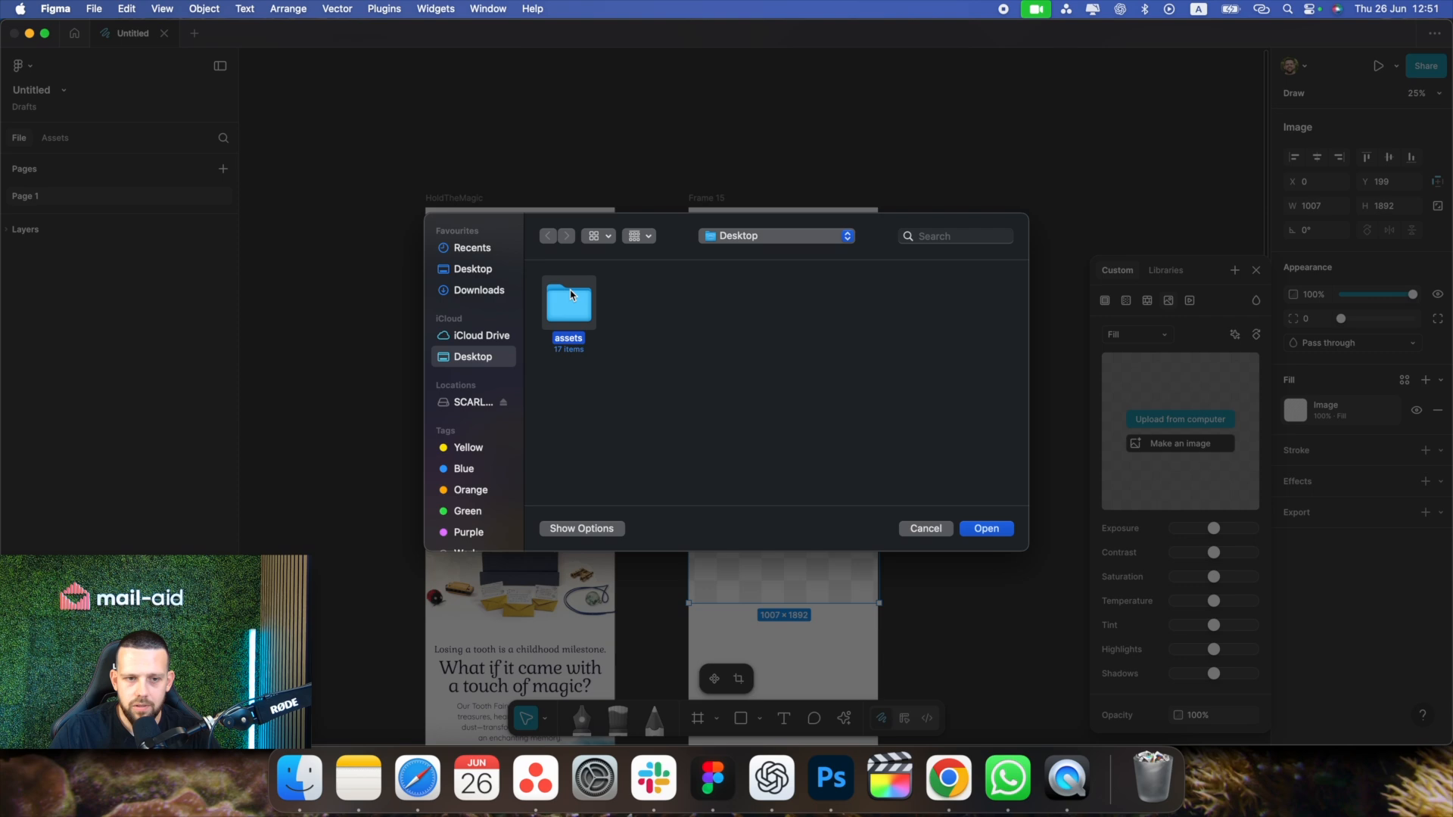
pyautogui.scroll(-4, 626, 345)
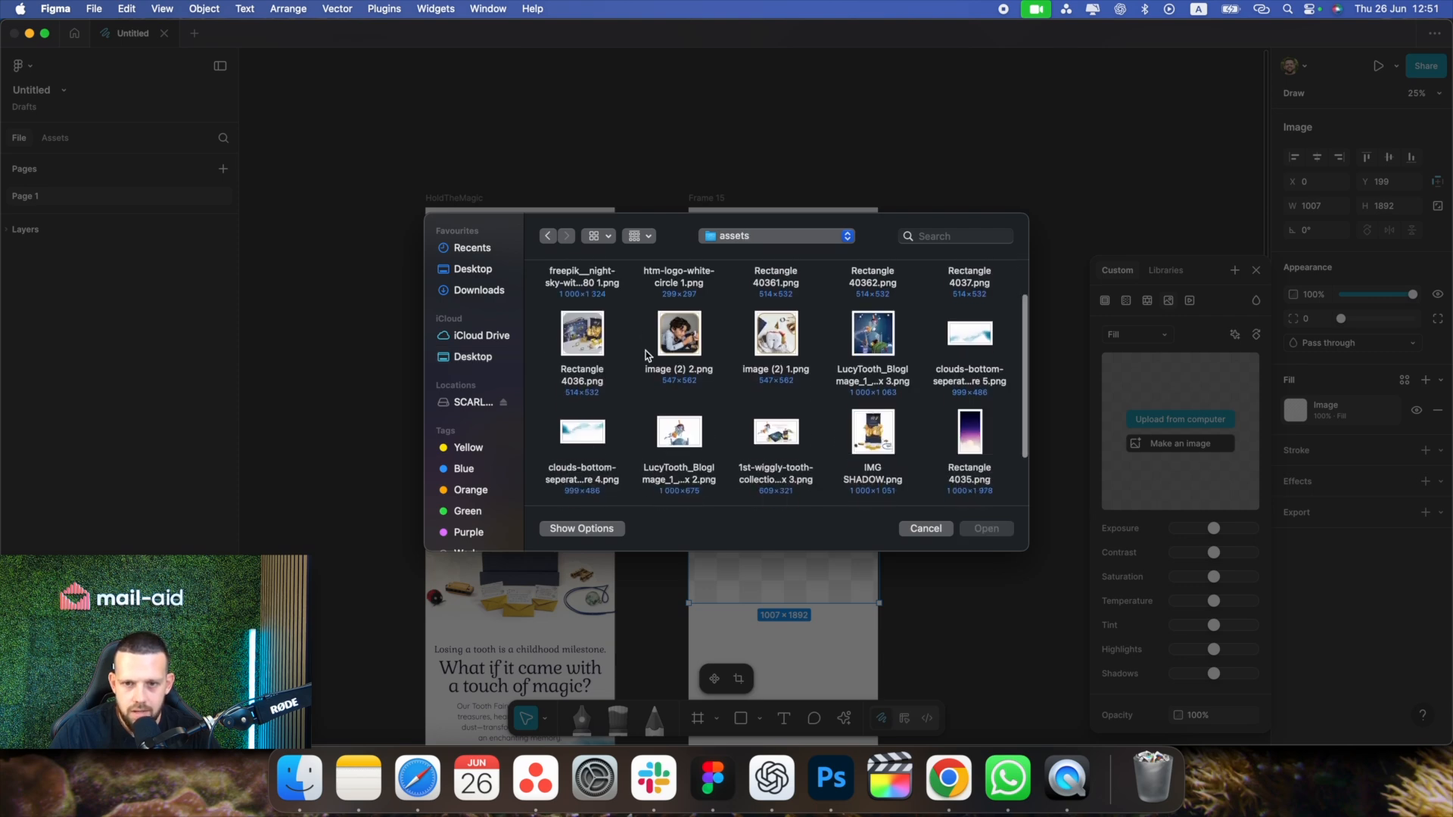
pyautogui.doubleClick(974, 422)
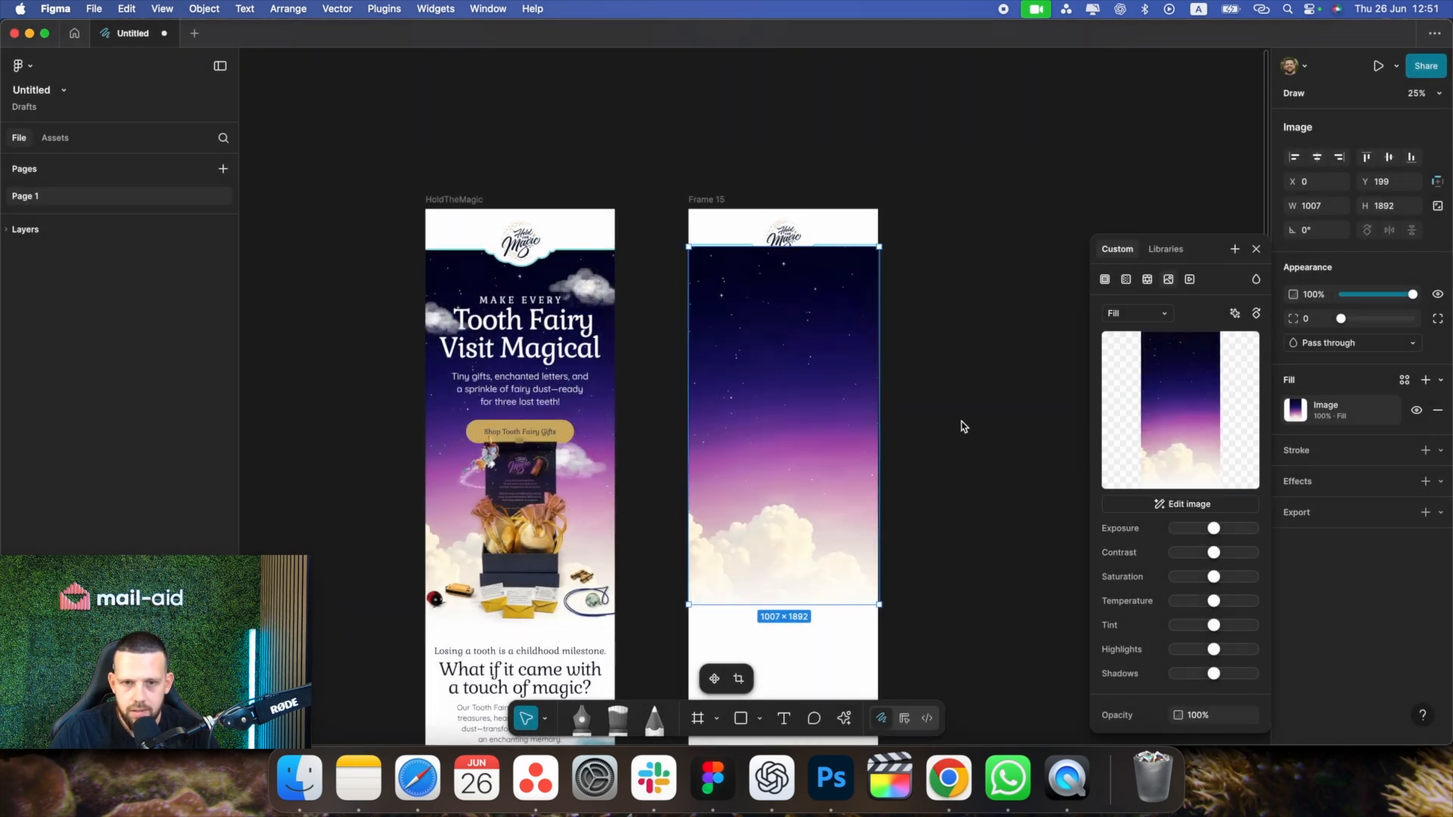
# Move the hero background image up to Y 191 so it meets the turquoise header line
pyautogui.click(945, 335)
pyautogui.press('super+plus')
pyautogui.press('super+plus')
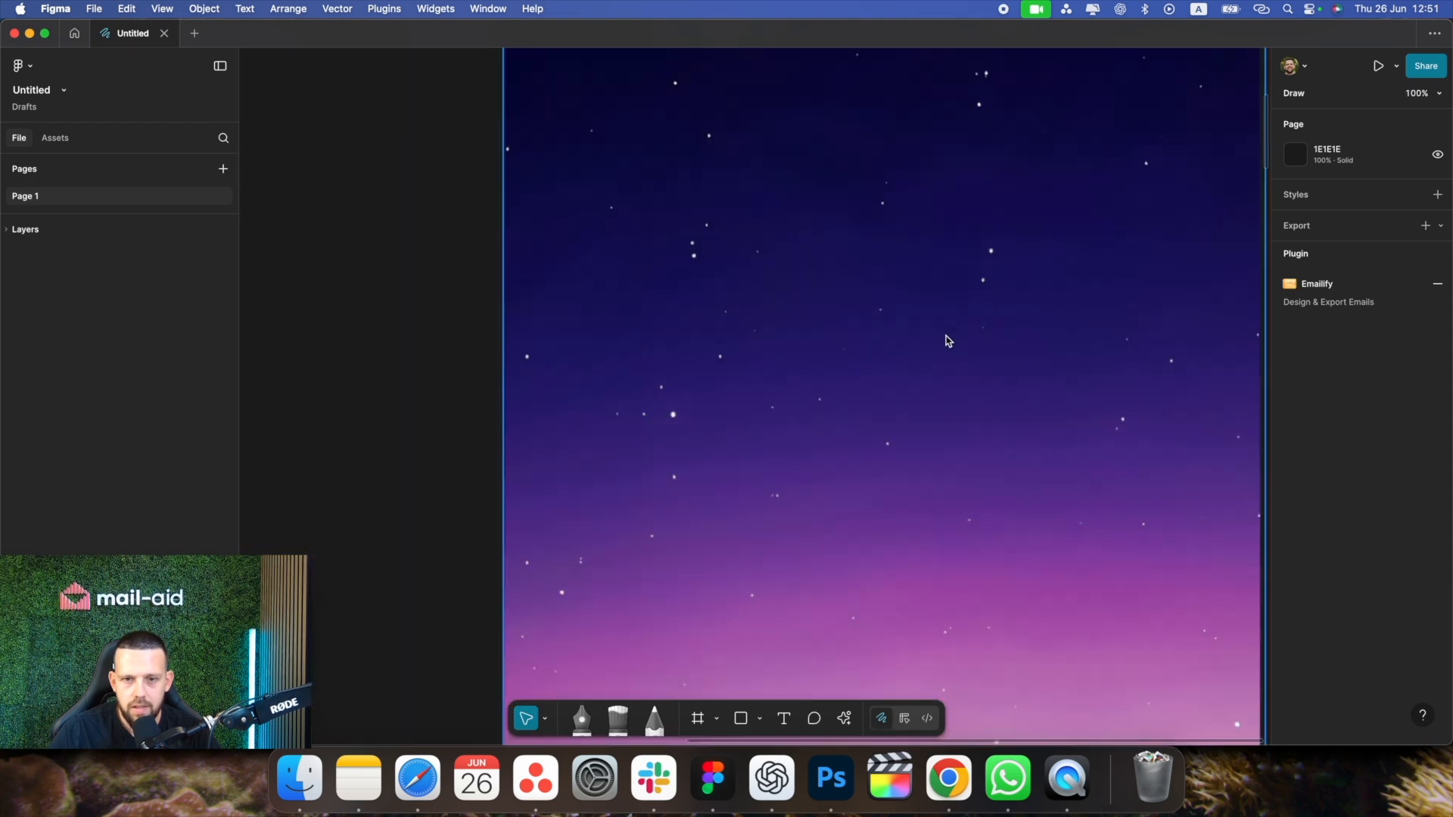
pyautogui.scroll(5, 947, 341)
pyautogui.click(915, 419)
pyautogui.moveTo(915, 418); pyautogui.dragTo(913, 413)
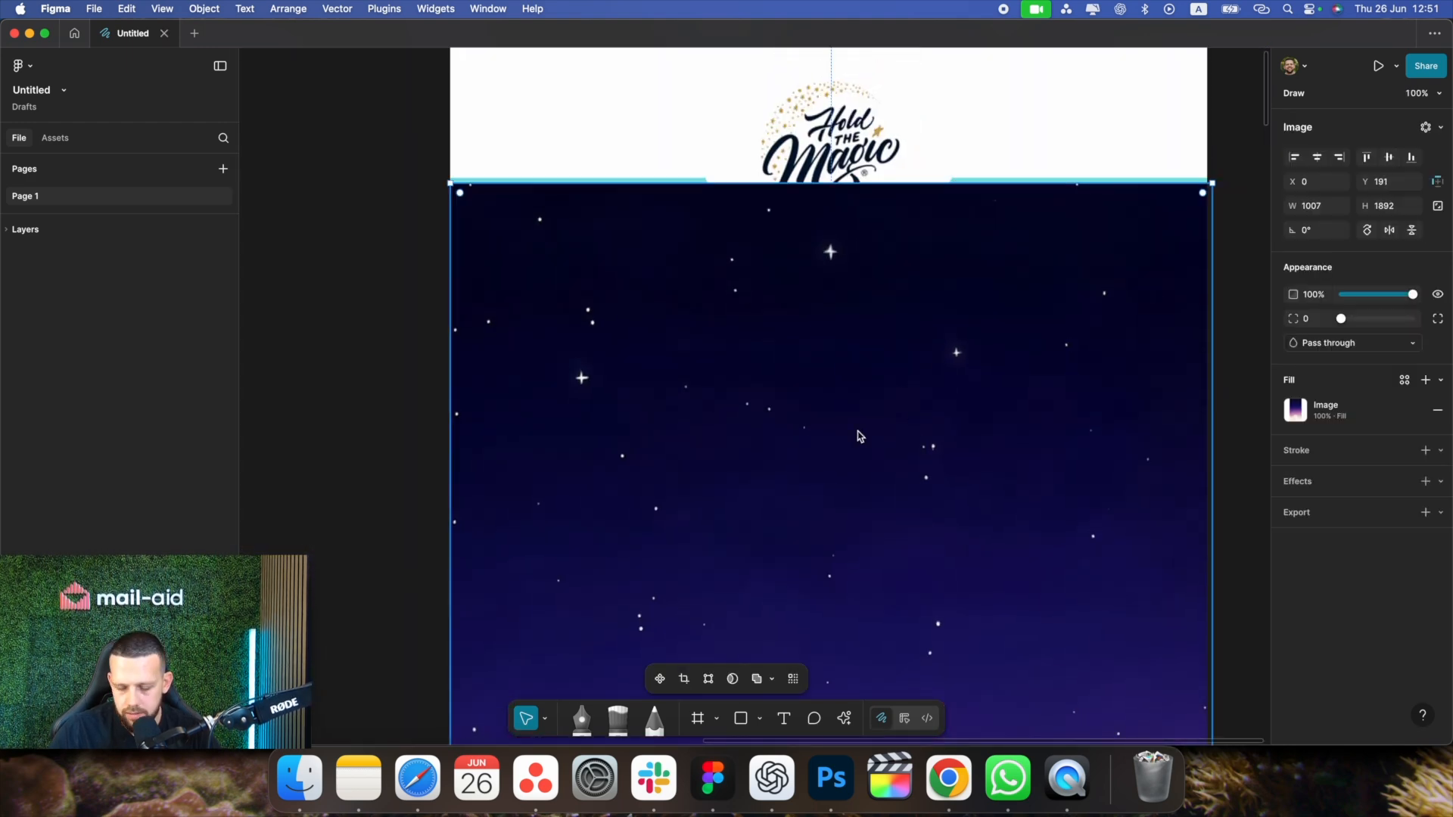
pyautogui.click(1258, 250)
pyautogui.press('super+minus')
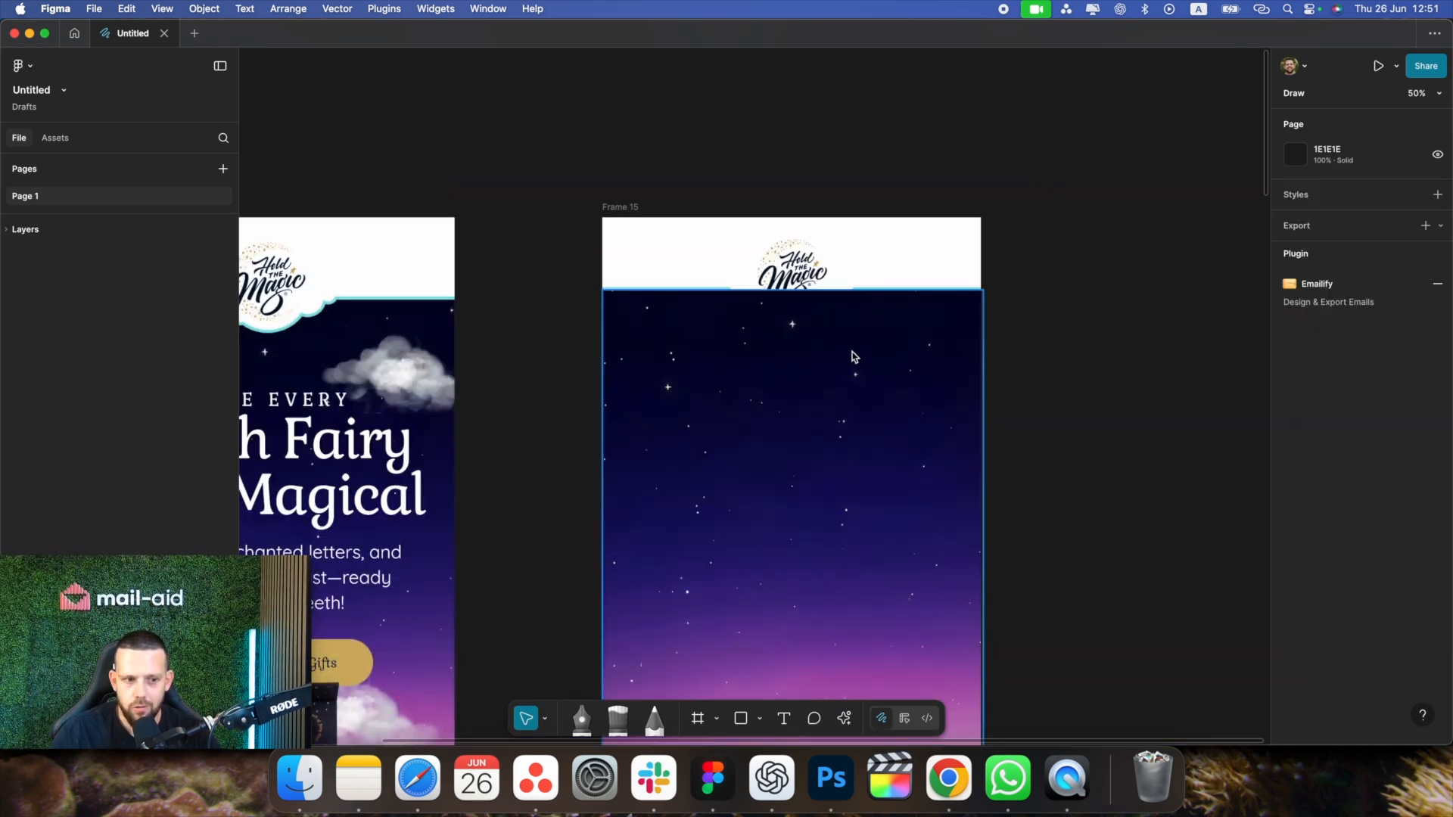
# Move the header logo layer above the hero background in Frame 15's layer order
pyautogui.hscroll(-3, 796, 342)
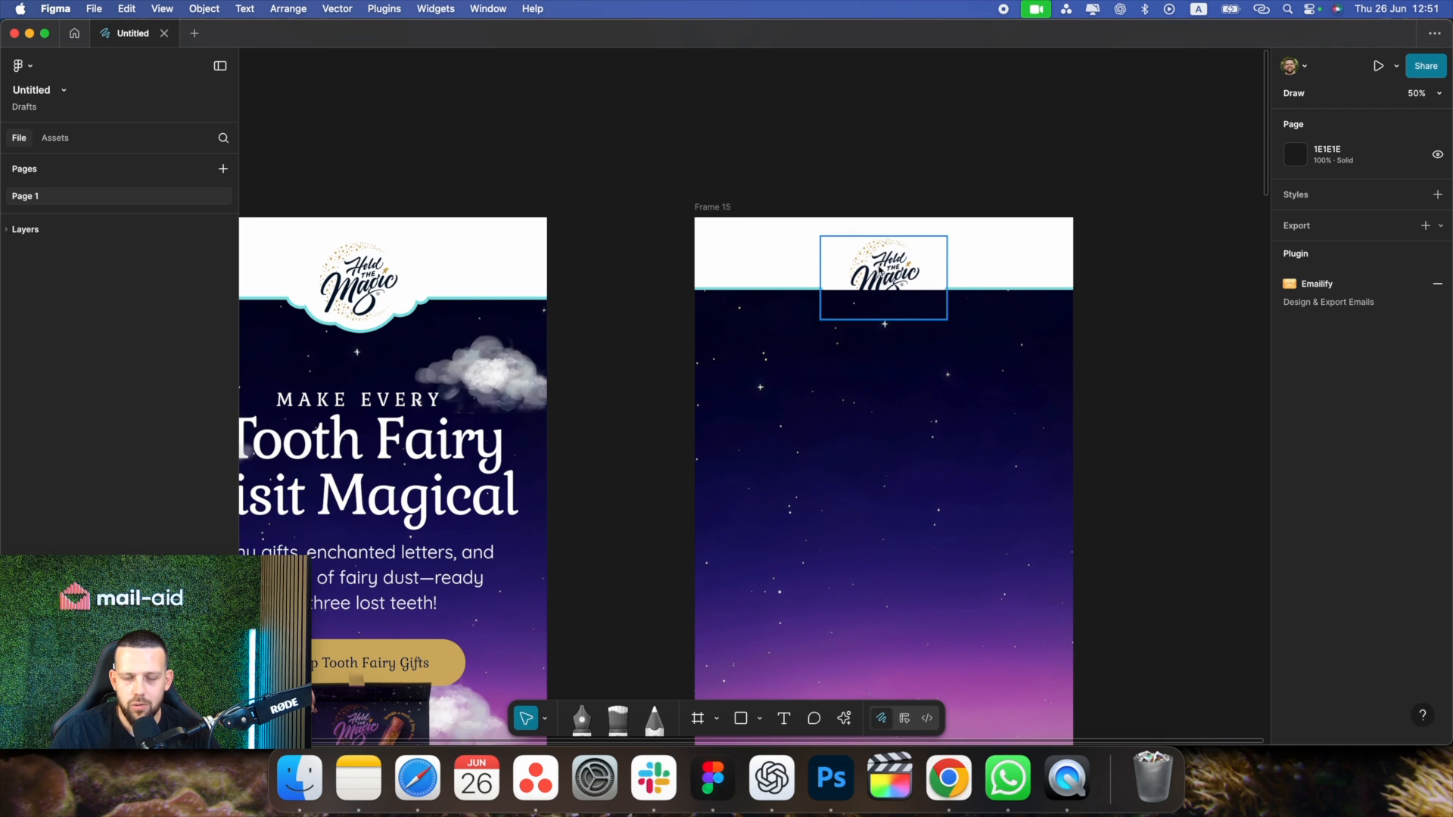
pyautogui.click(887, 277)
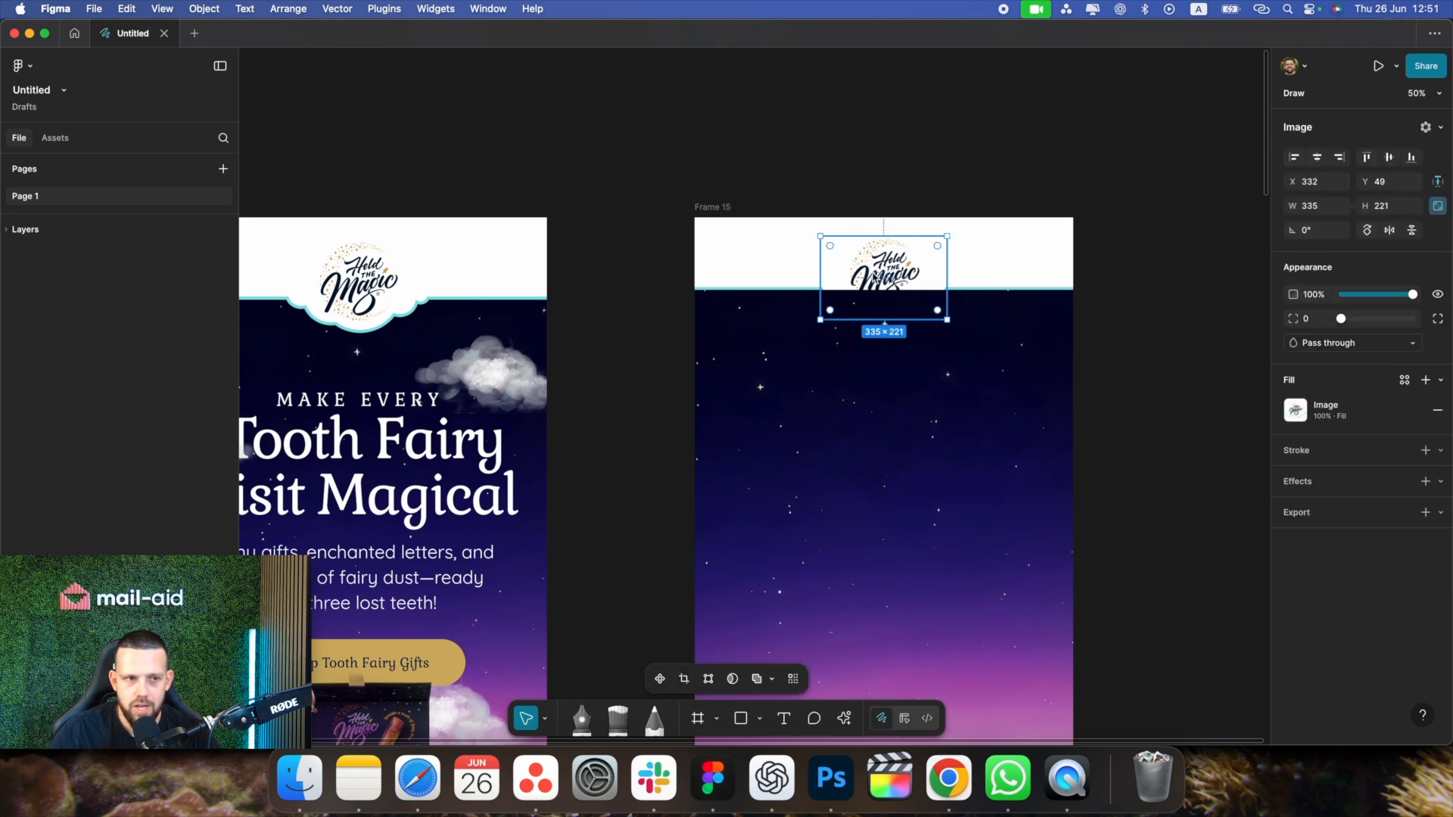
pyautogui.click(17, 230)
pyautogui.moveTo(83, 366); pyautogui.dragTo(76, 274)
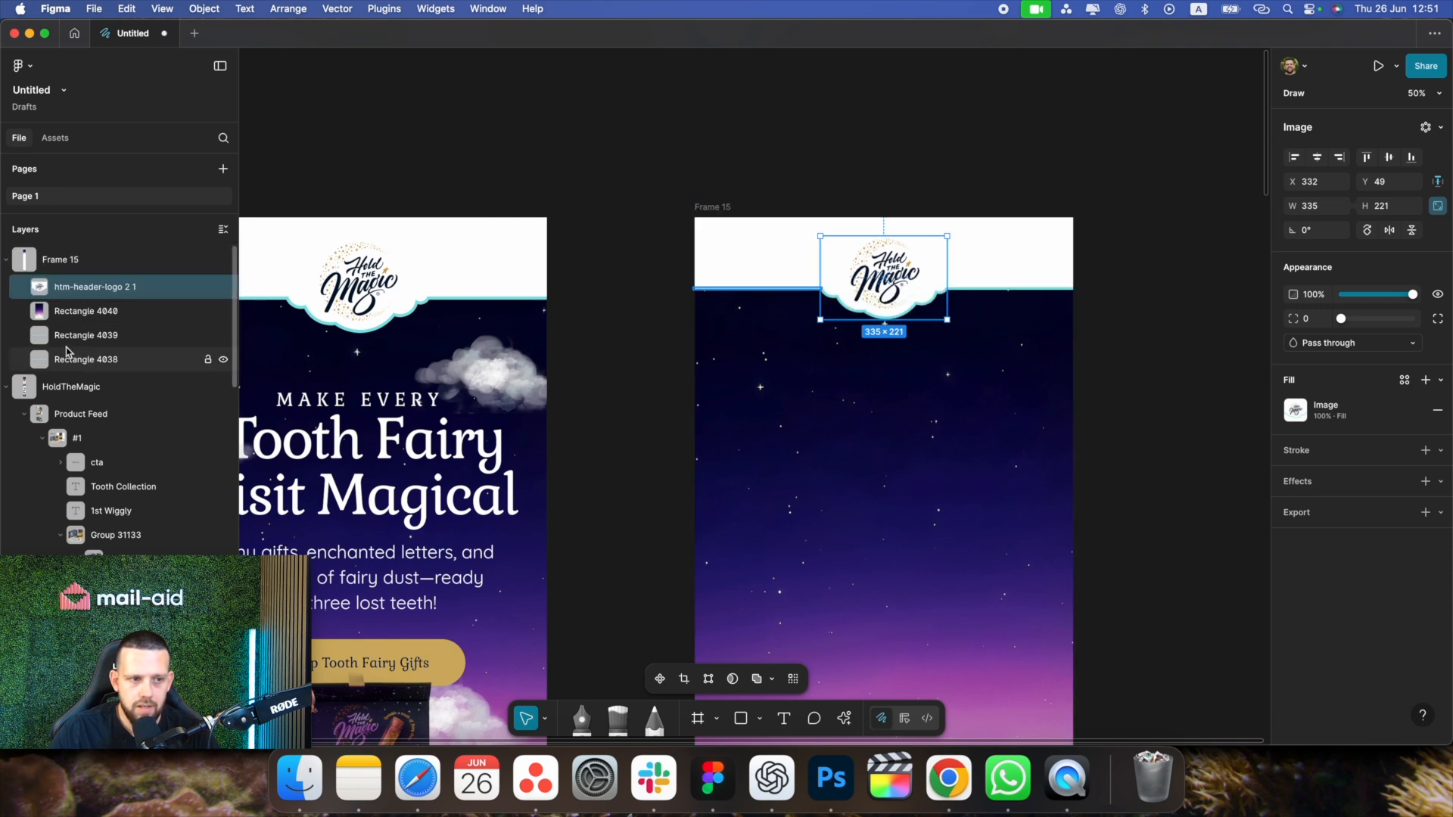
pyautogui.click(1127, 296)
# Place the intro-clouds image from the assets folder at the hero's upper right edge, about 352 × 212 at X 648, Y 270
pyautogui.press('-')
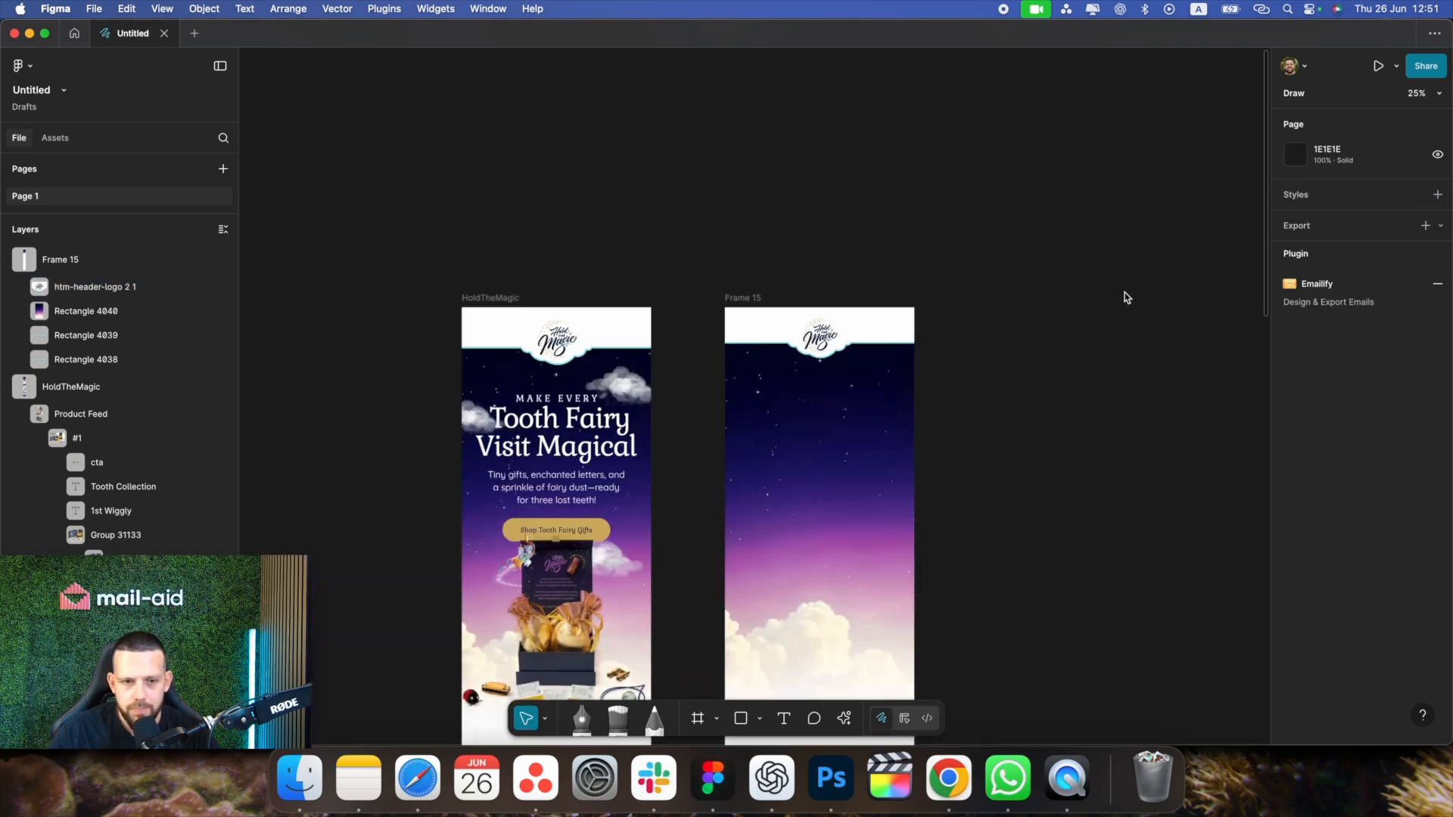
pyautogui.press('+')
pyautogui.scroll(-3, 1110, 303)
pyautogui.hscroll(-3, 1110, 303)
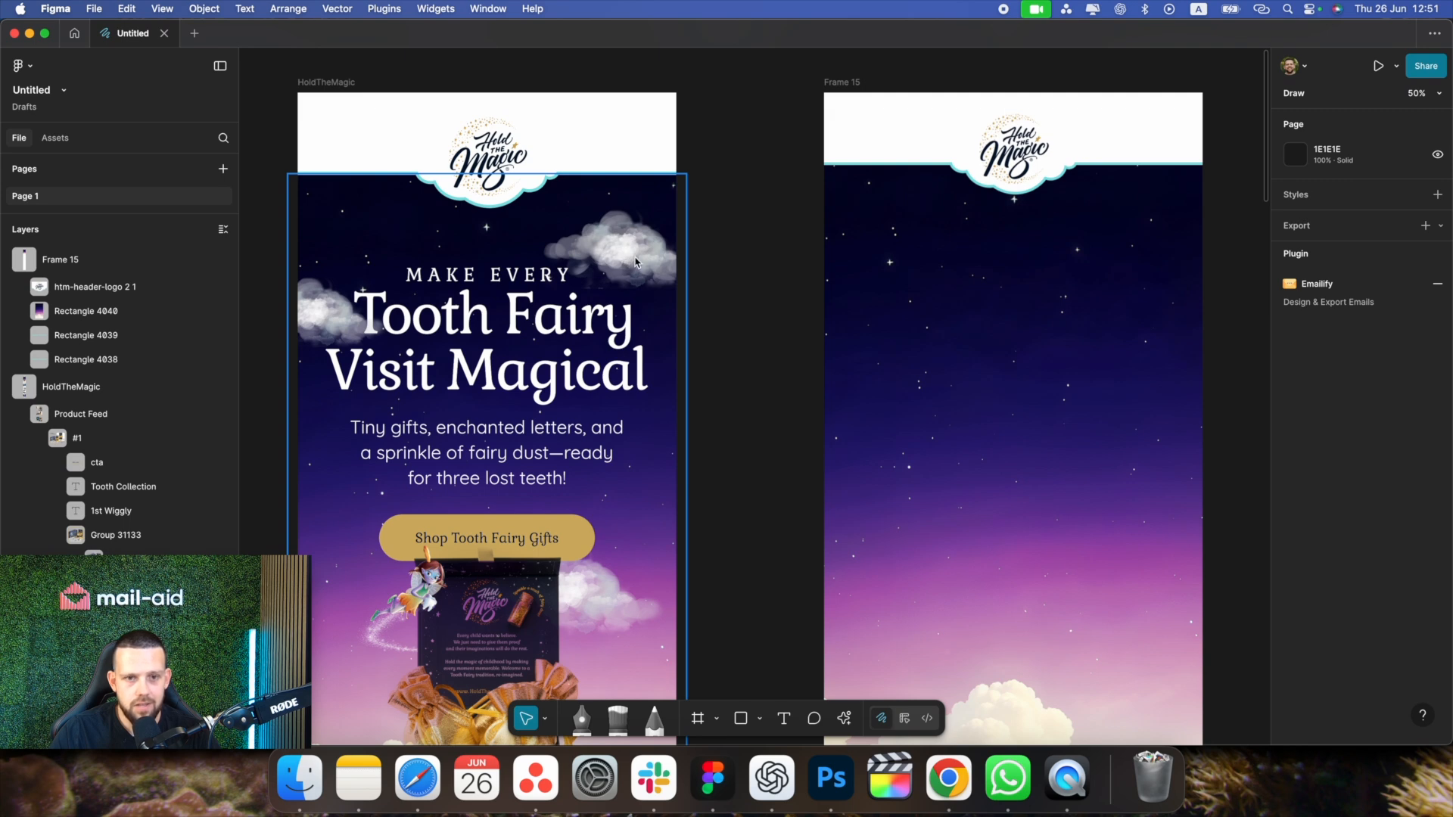
pyautogui.hscroll(2, 649, 269)
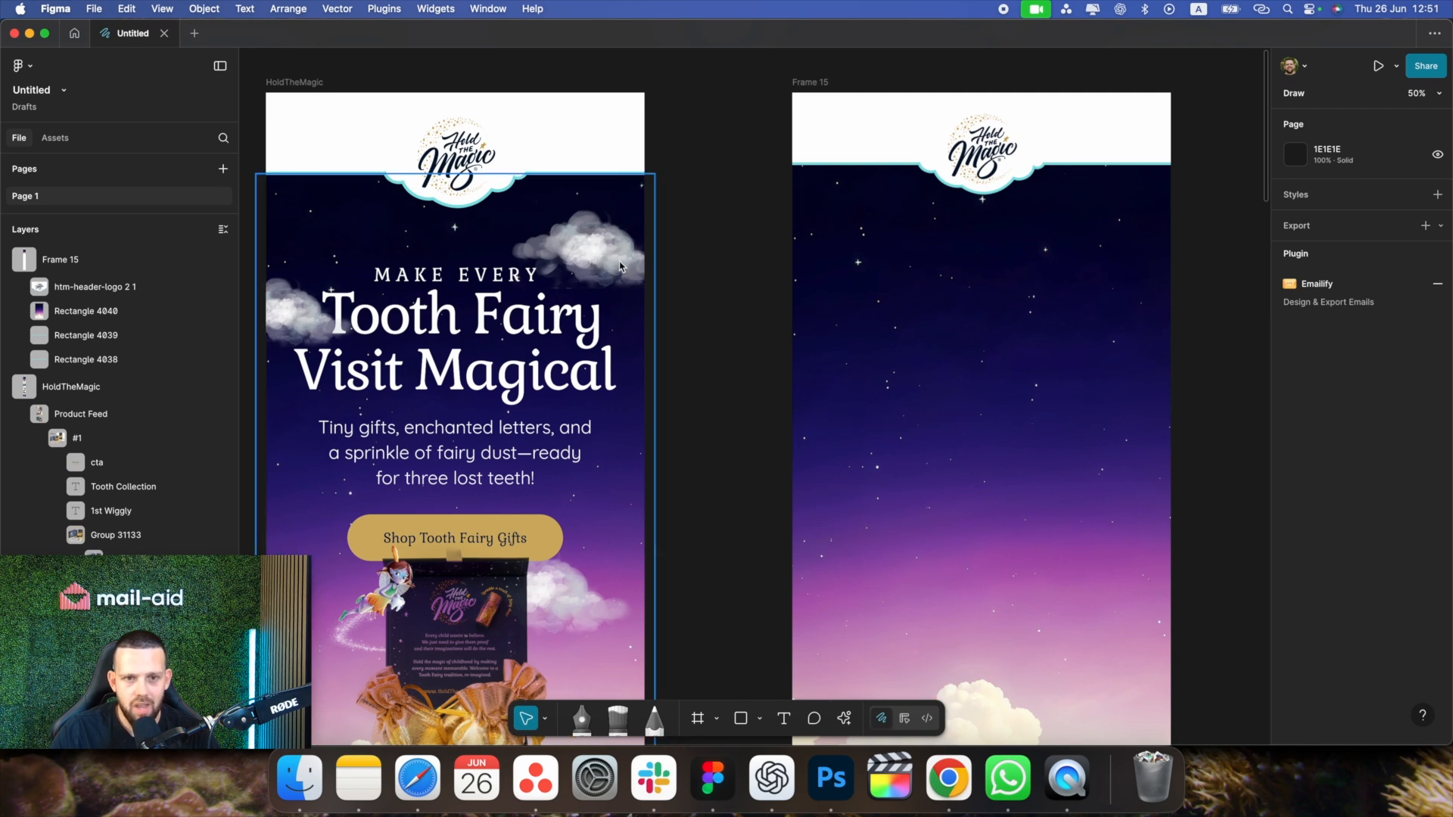
pyautogui.click(301, 776)
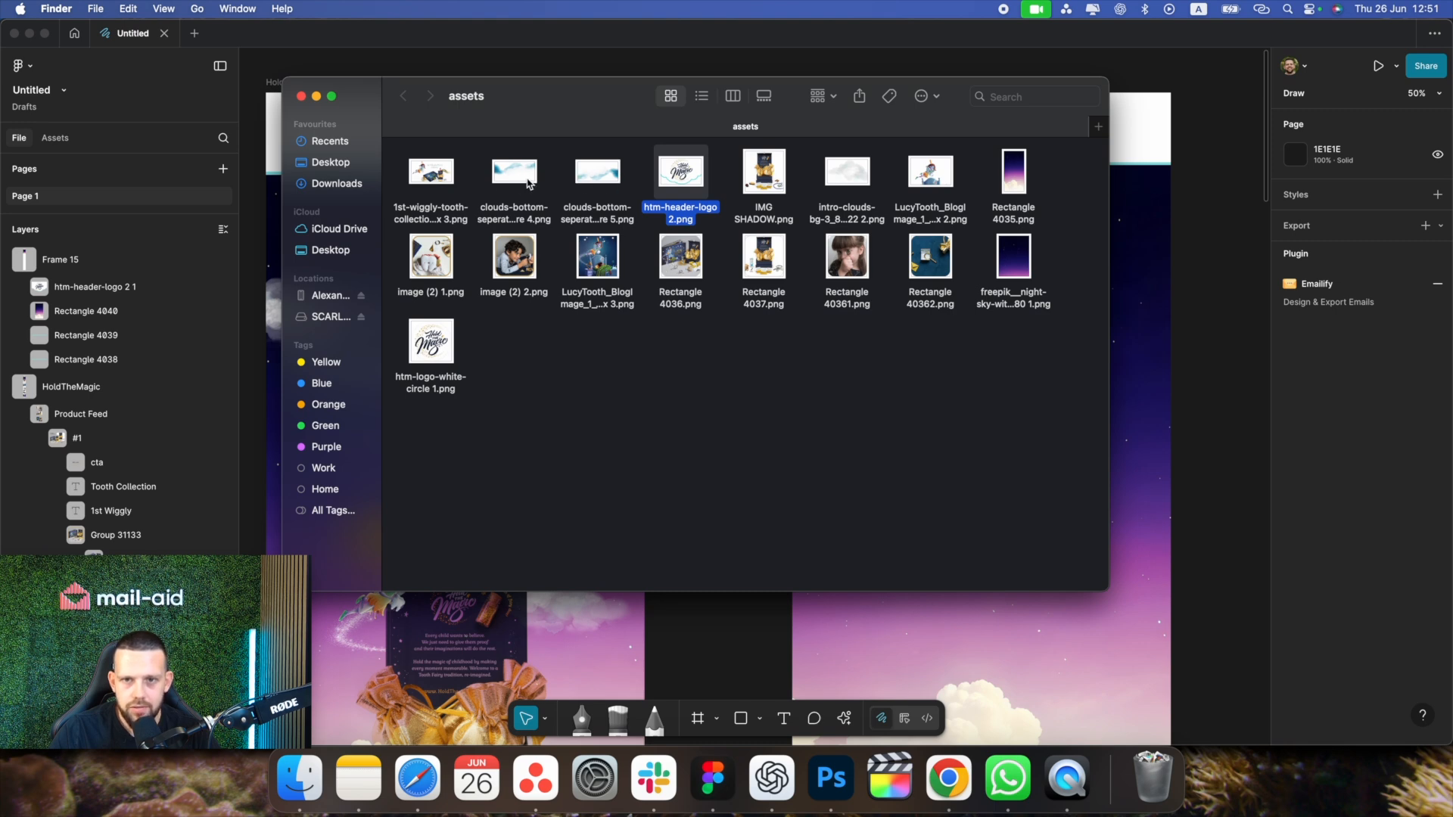
pyautogui.moveTo(846, 182); pyautogui.dragTo(1126, 250)
pyautogui.press('super+Tab')
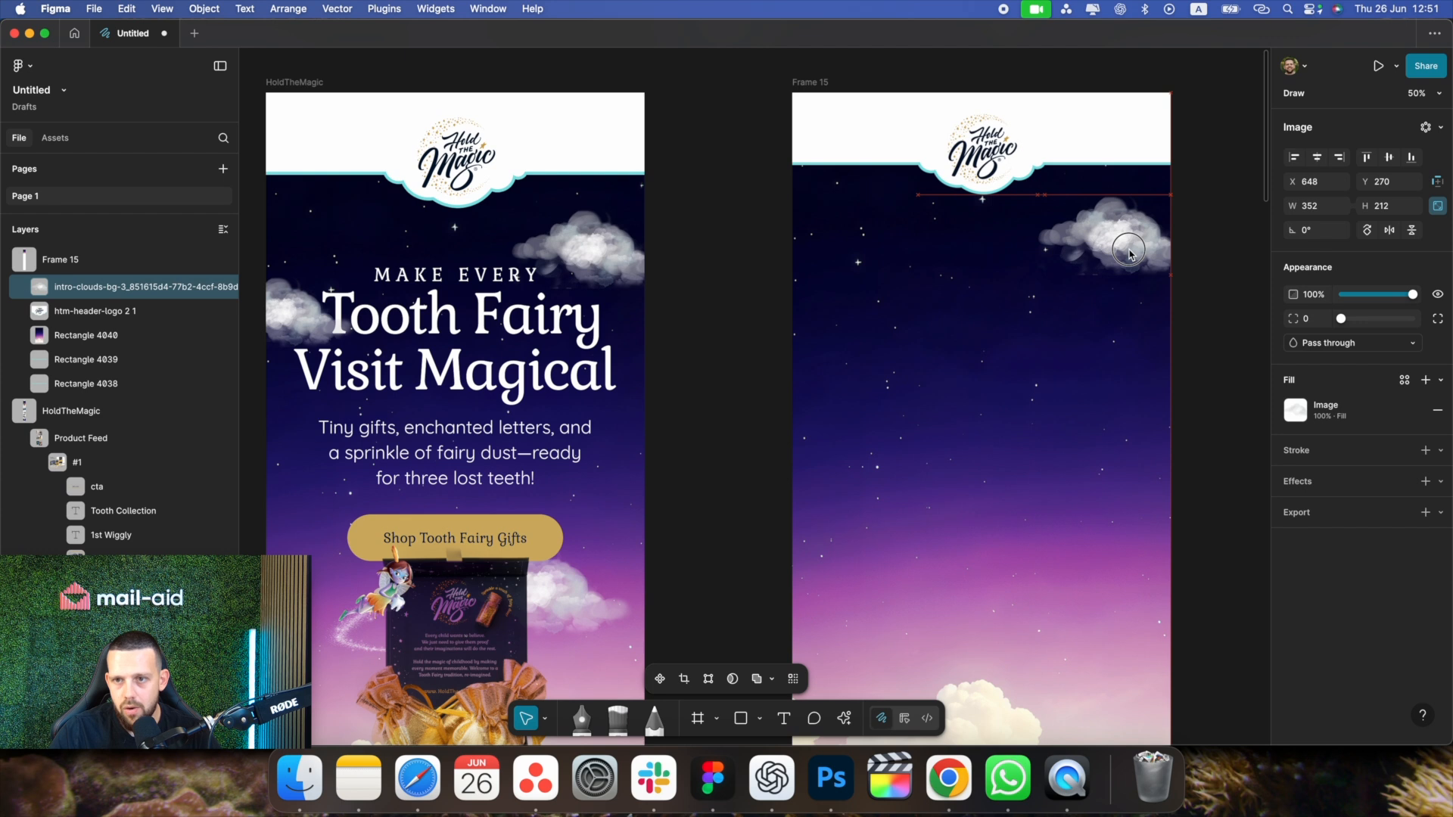
pyautogui.click(1224, 293)
# Duplicate the cloud to the hero's left edge and mirror it horizontally, about 362 × 218 at Y 468, partly cut off by the frame
pyautogui.click(1128, 254)
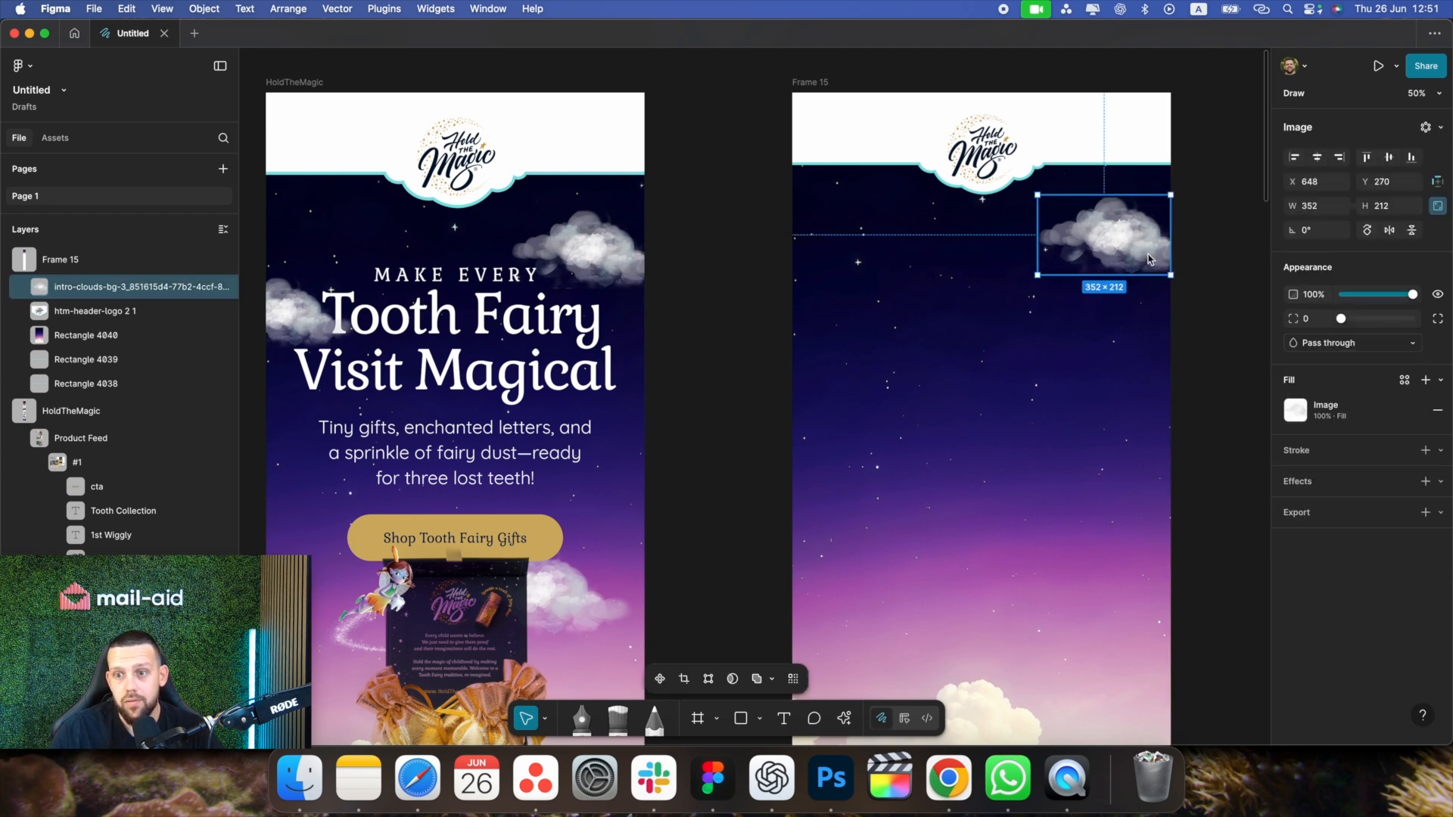
pyautogui.press('super+d')
pyautogui.moveTo(1129, 257); pyautogui.dragTo(827, 320)
pyautogui.rightClick(841, 321)
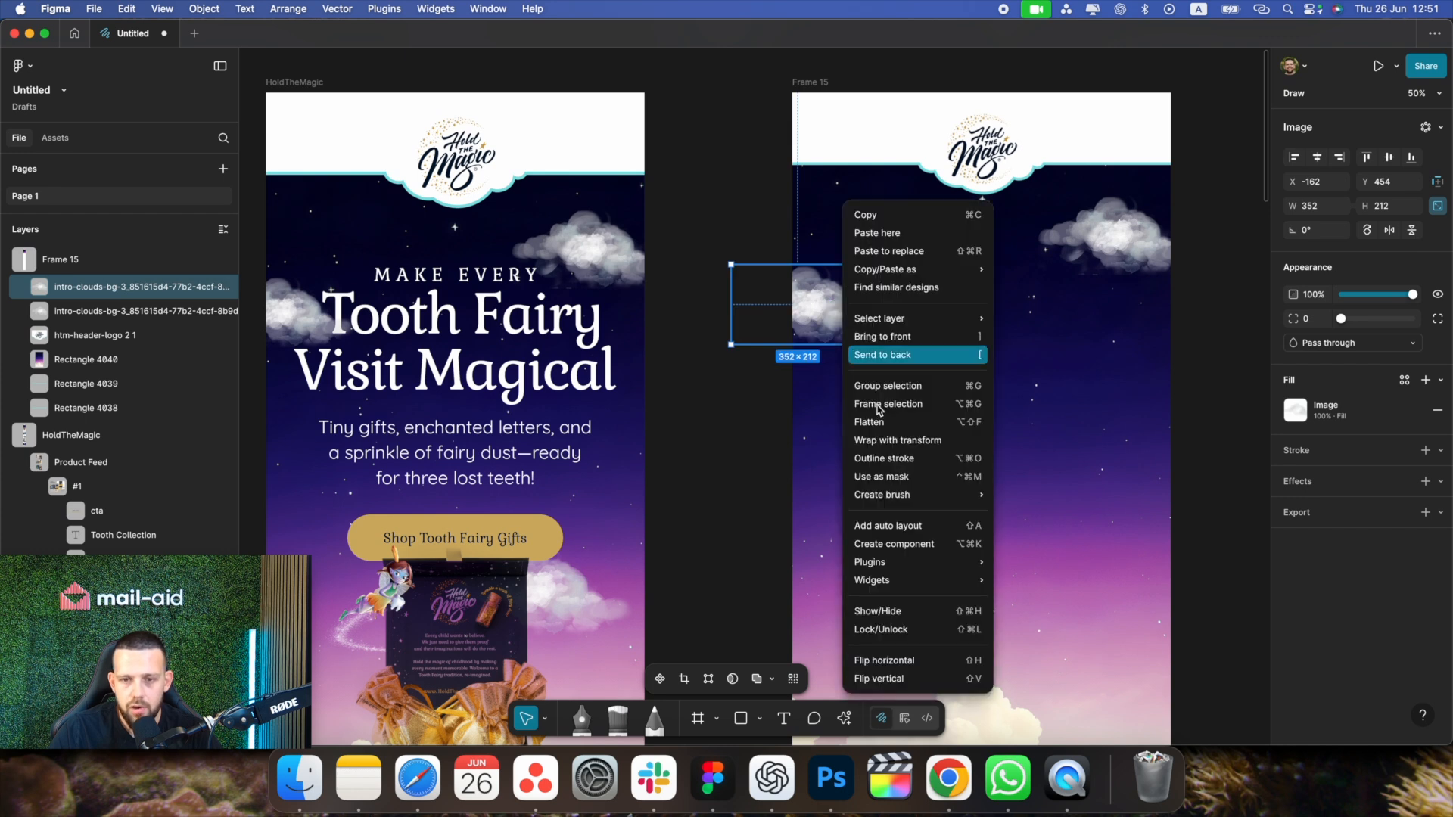
pyautogui.click(804, 319)
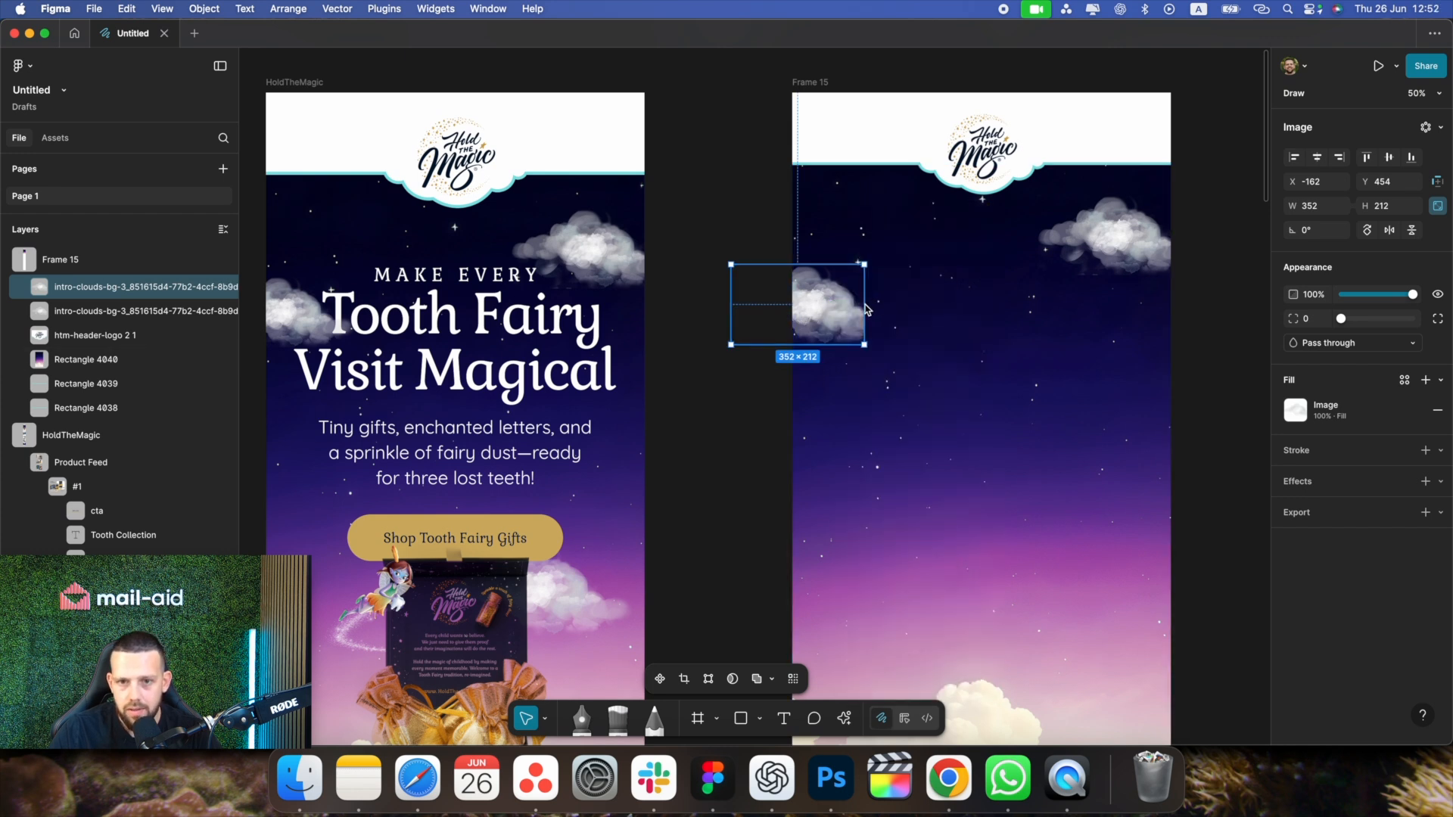
pyautogui.moveTo(864, 311); pyautogui.dragTo(749, 317)
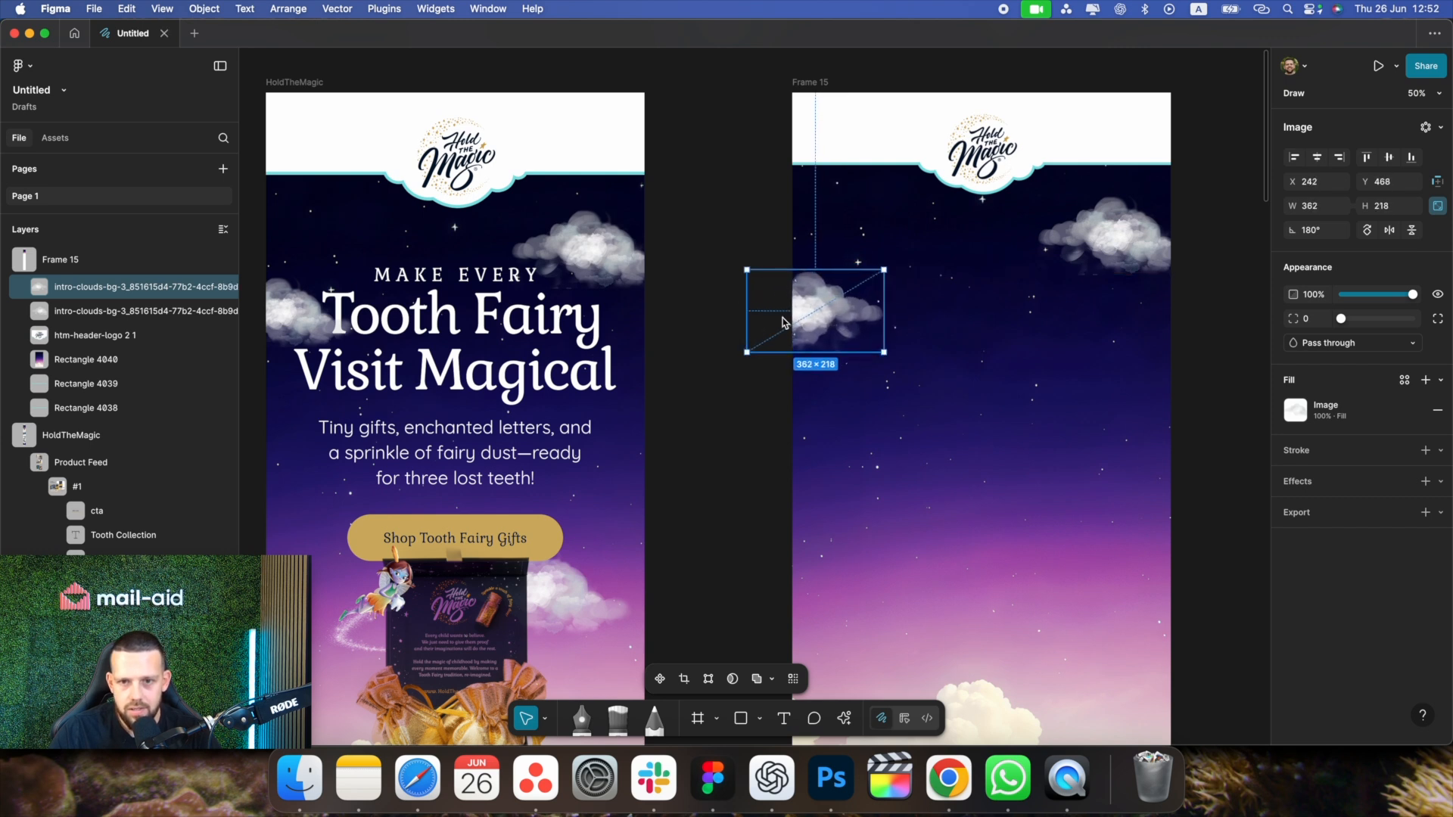
pyautogui.click(767, 437)
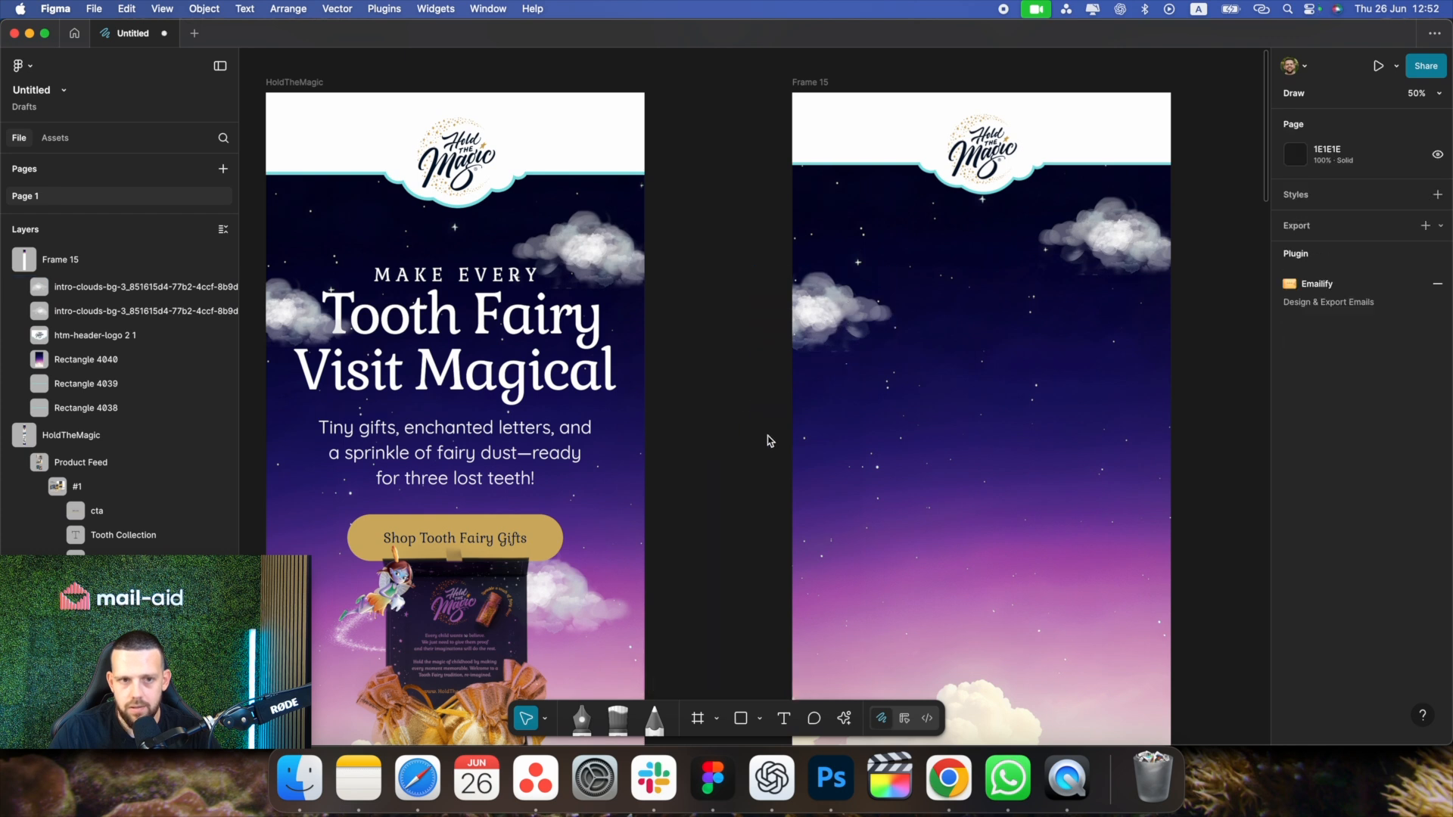
# Add a text box about 454 × 184 below the logo at X 312, Y 411, reading MAKE EVERY
pyautogui.hscroll(2, 763, 438)
pyautogui.hscroll(1, 744, 435)
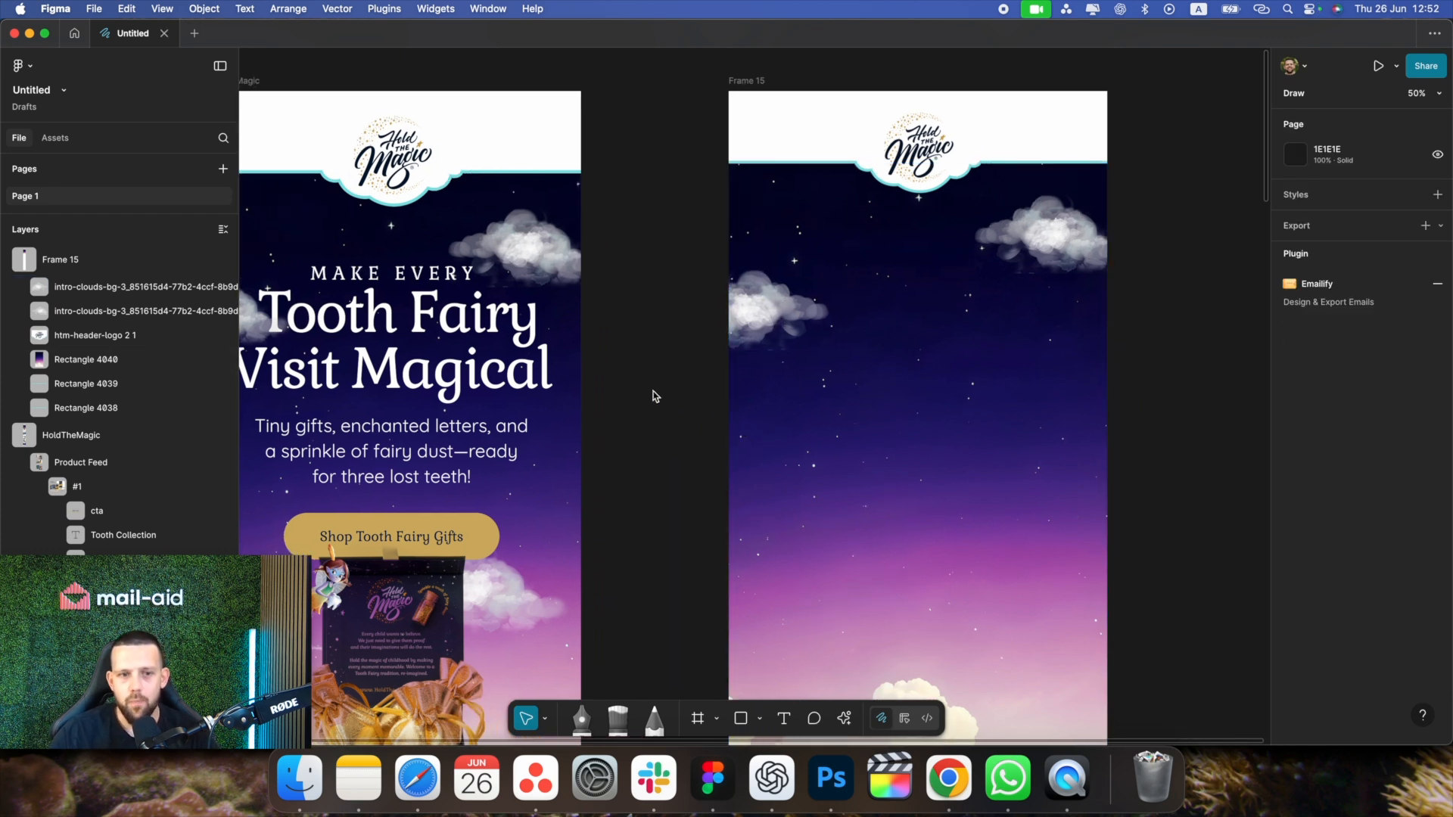
pyautogui.click(784, 719)
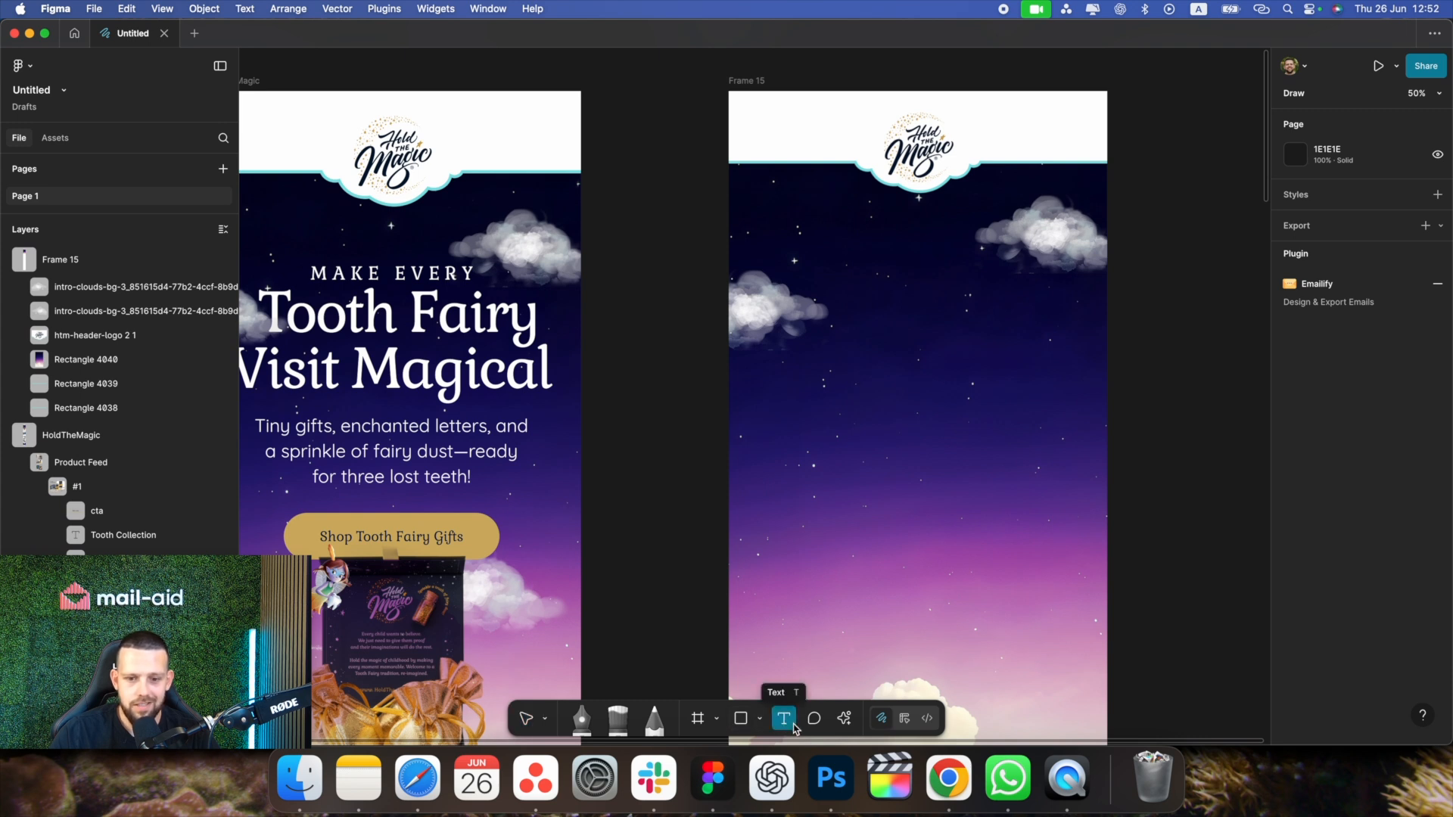
pyautogui.moveTo(846, 246); pyautogui.dragTo(1019, 316)
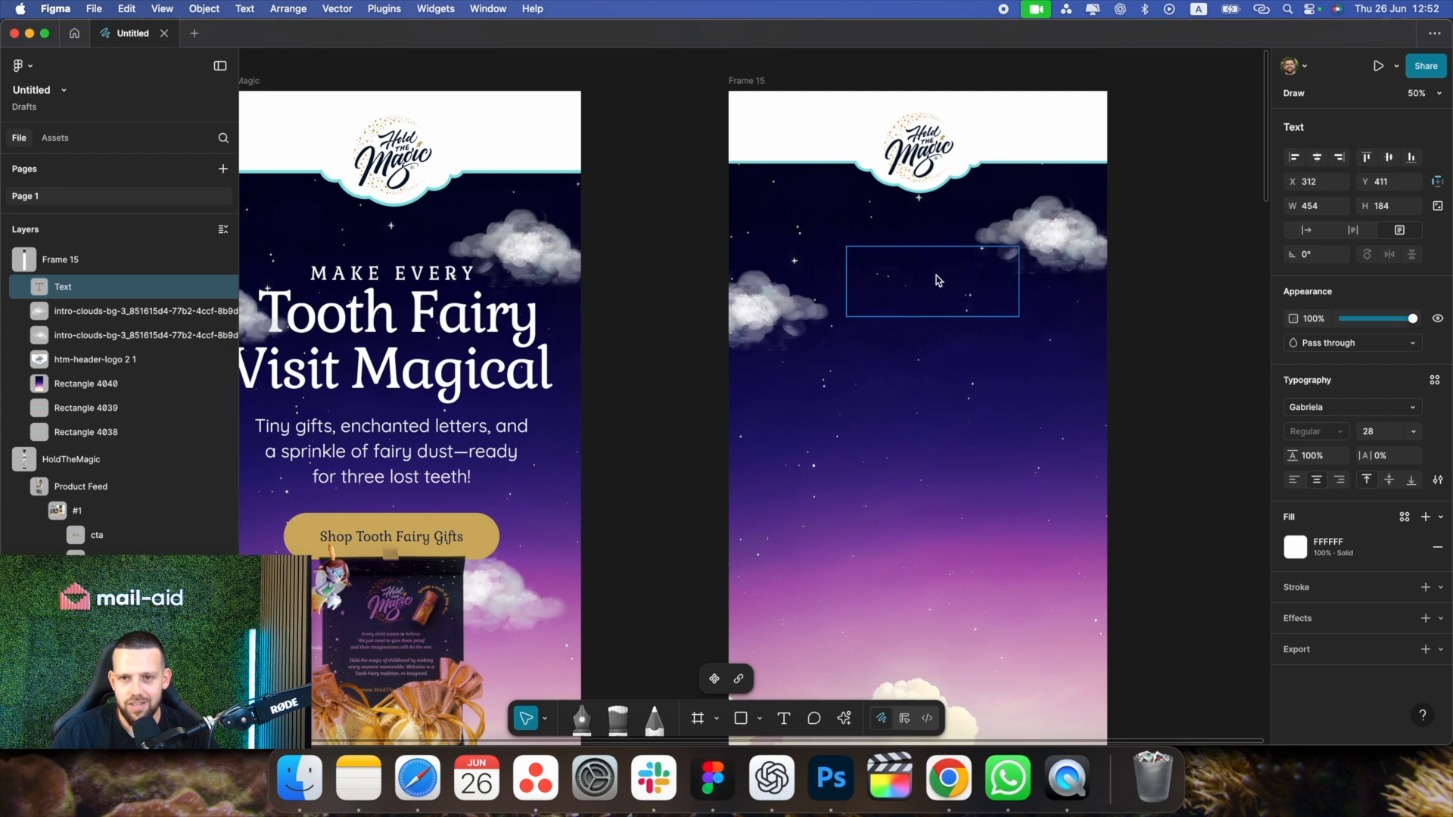
pyautogui.write('MAKE EVERY')
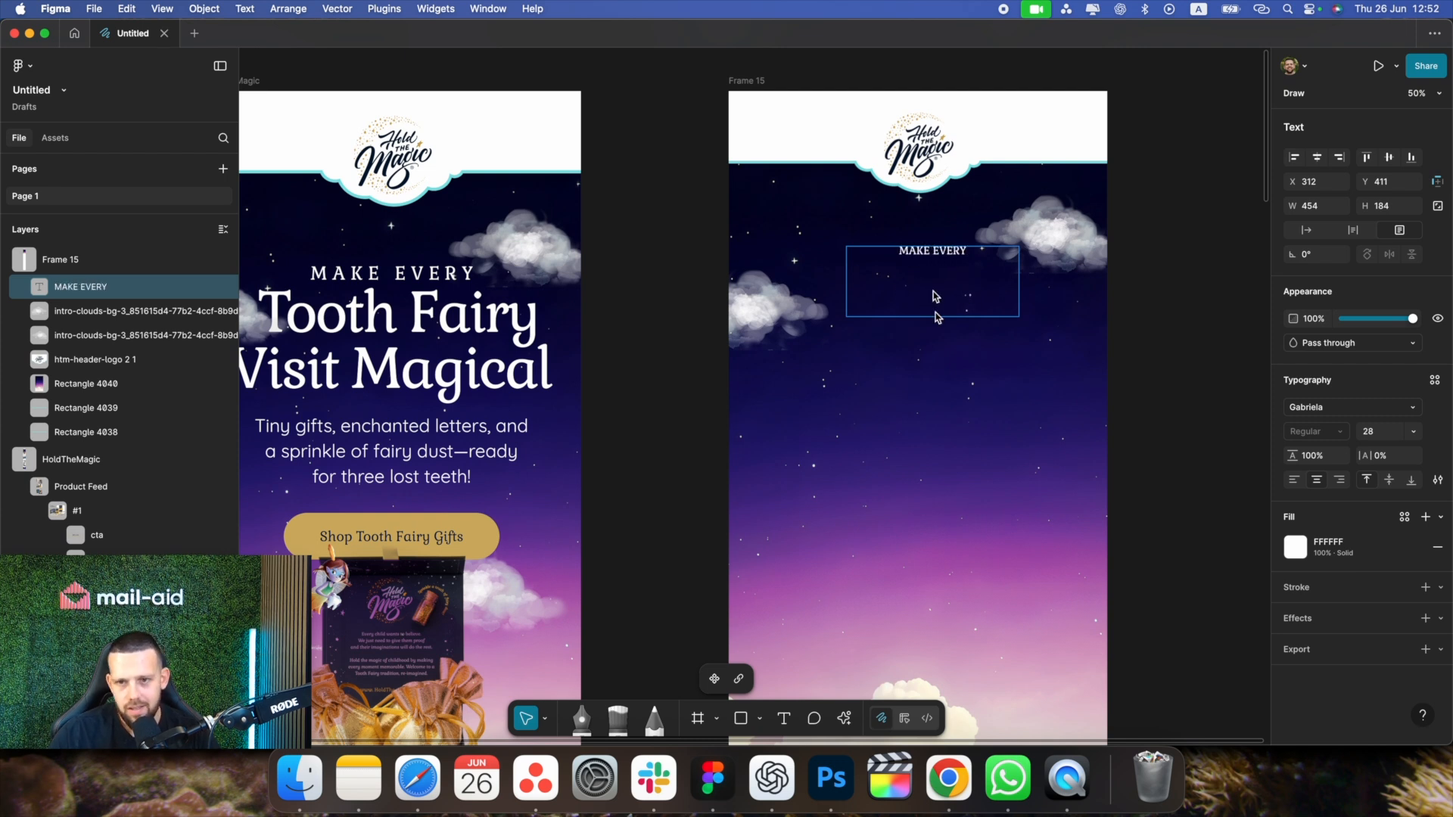
pyautogui.press('Escape')
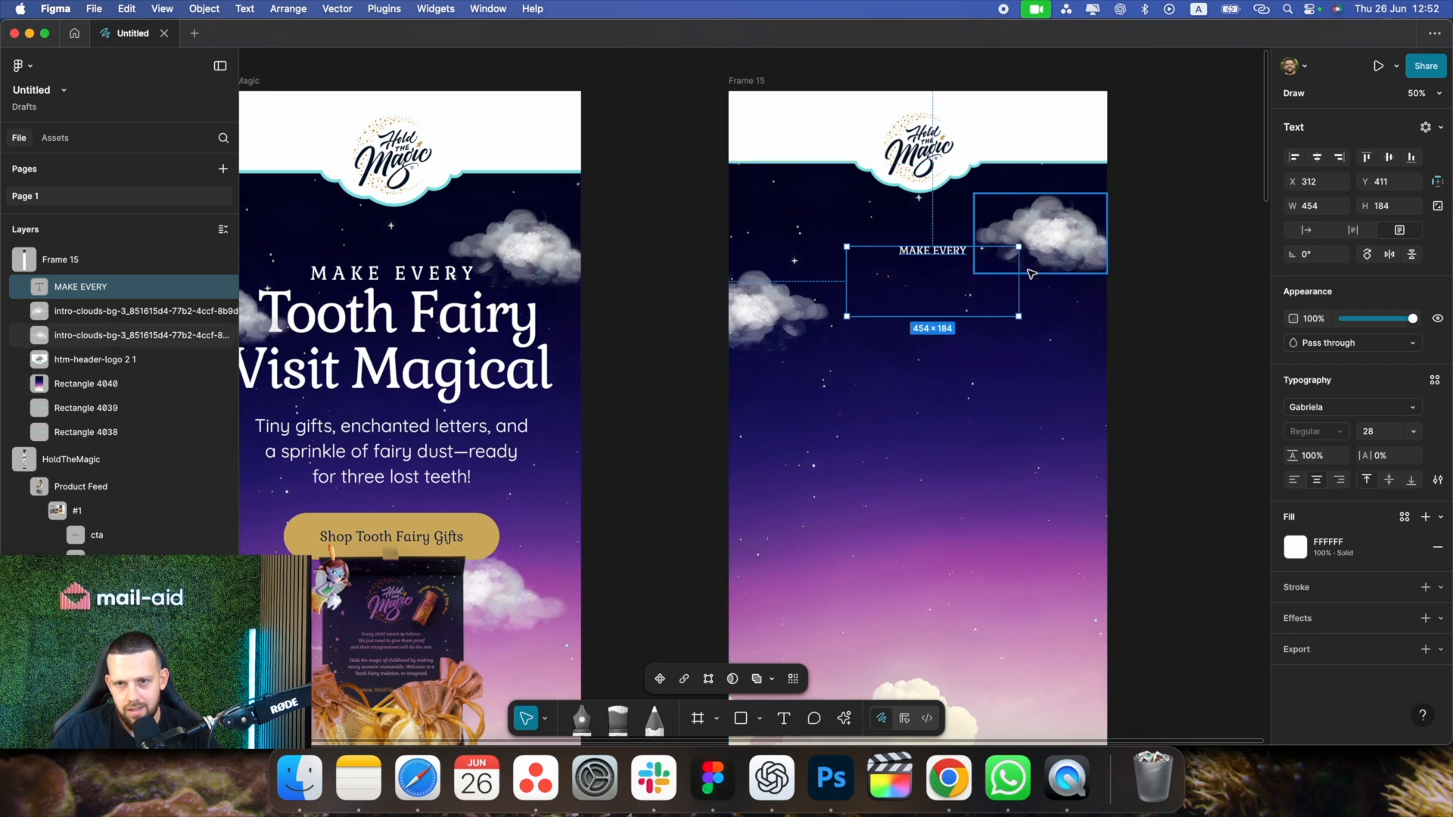
pyautogui.click(1043, 377)
# Set the MAKE EVERY text's font size to 50, keeping the Gabriela font
pyautogui.doubleClick(958, 253)
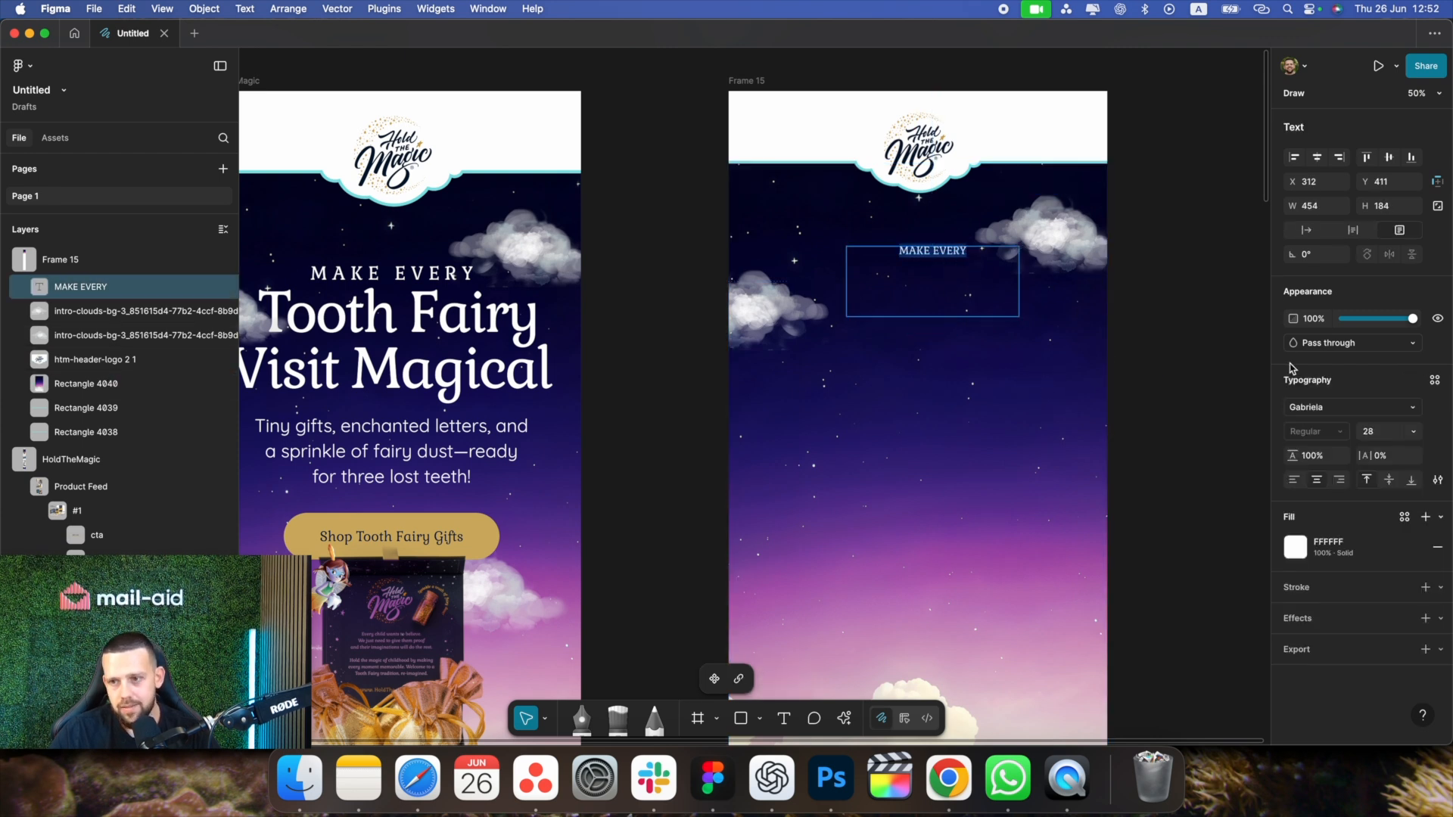
pyautogui.click(1332, 413)
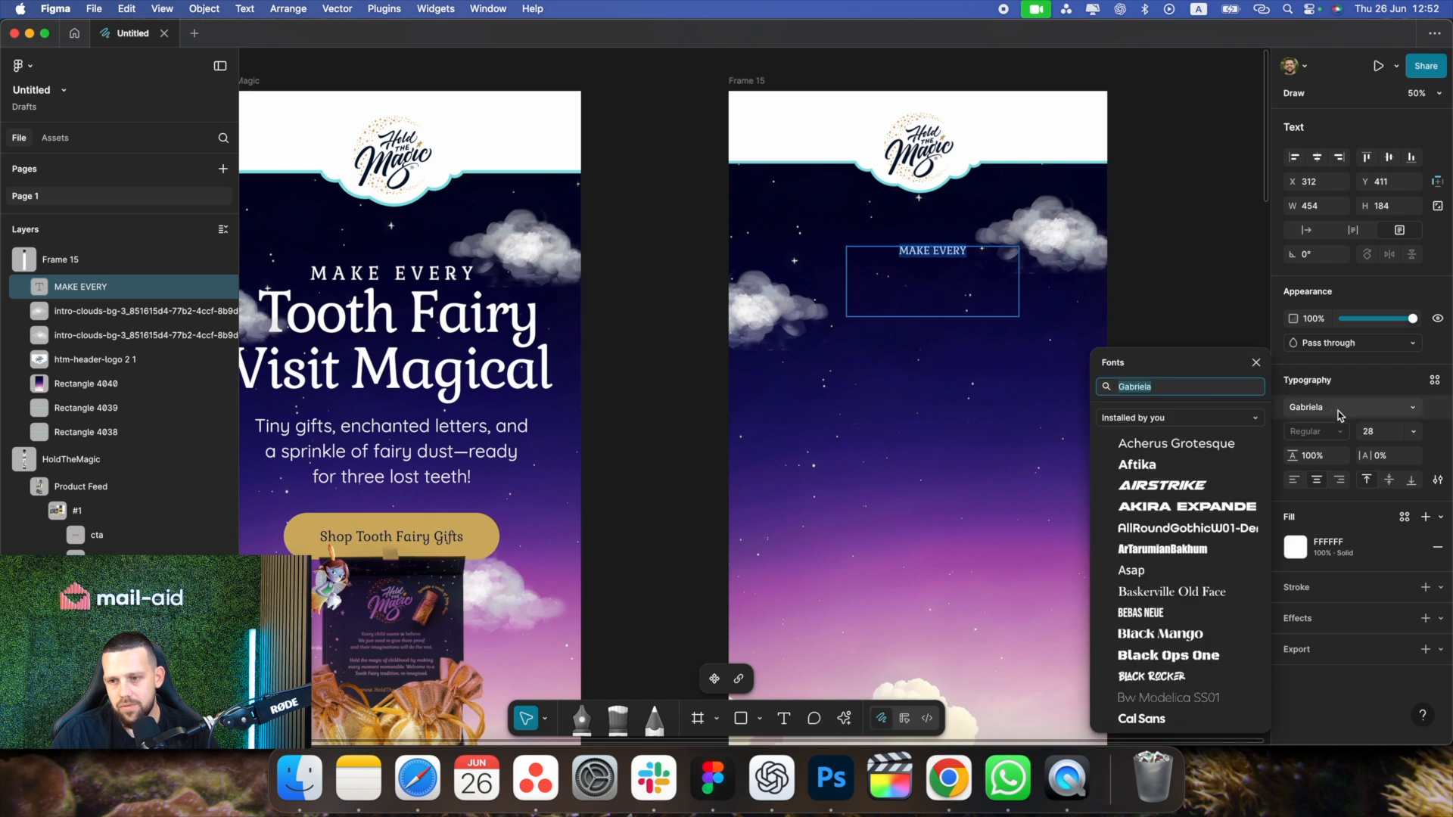
pyautogui.click(1340, 414)
pyautogui.click(1377, 442)
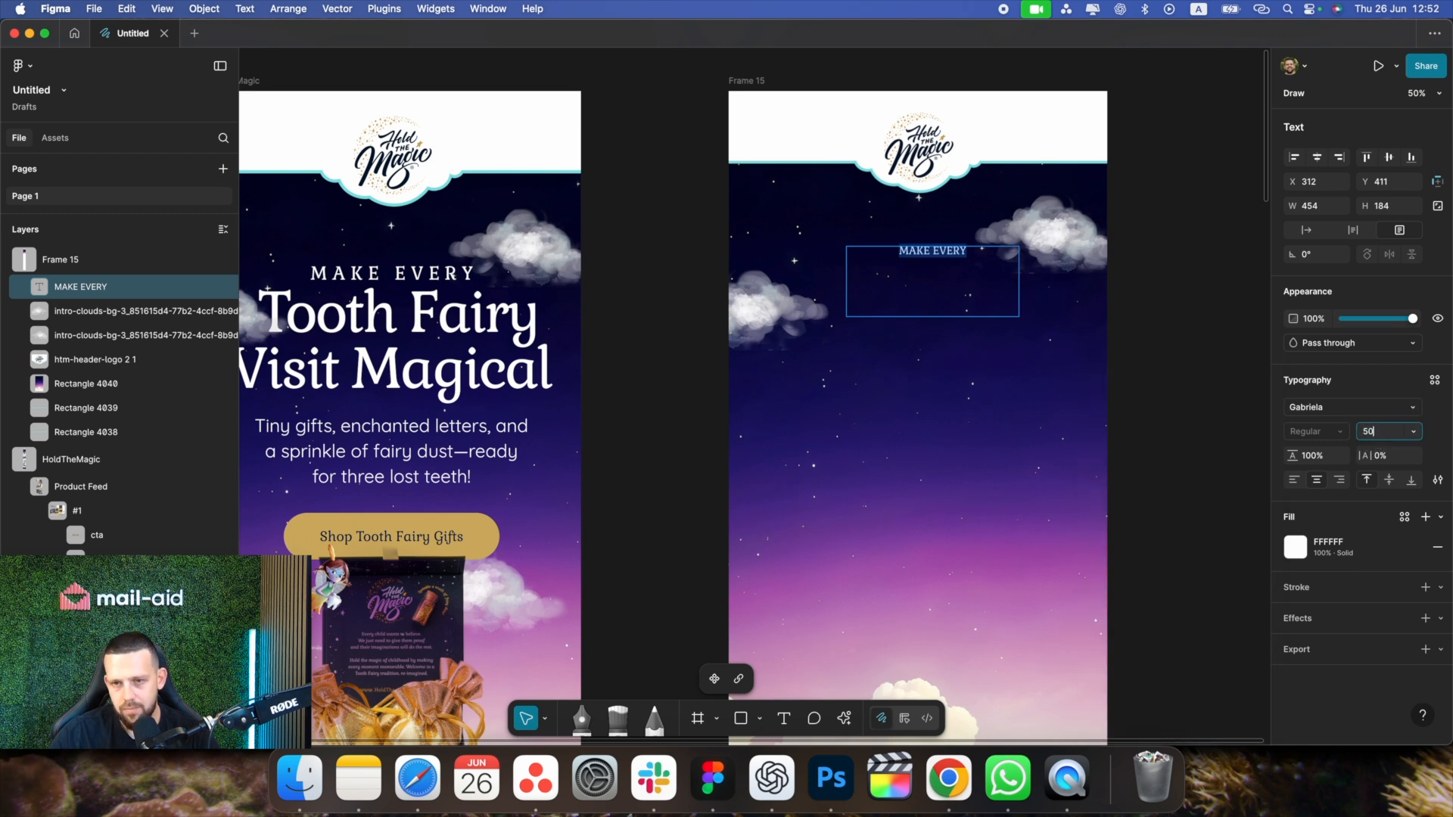
pyautogui.press('Return')
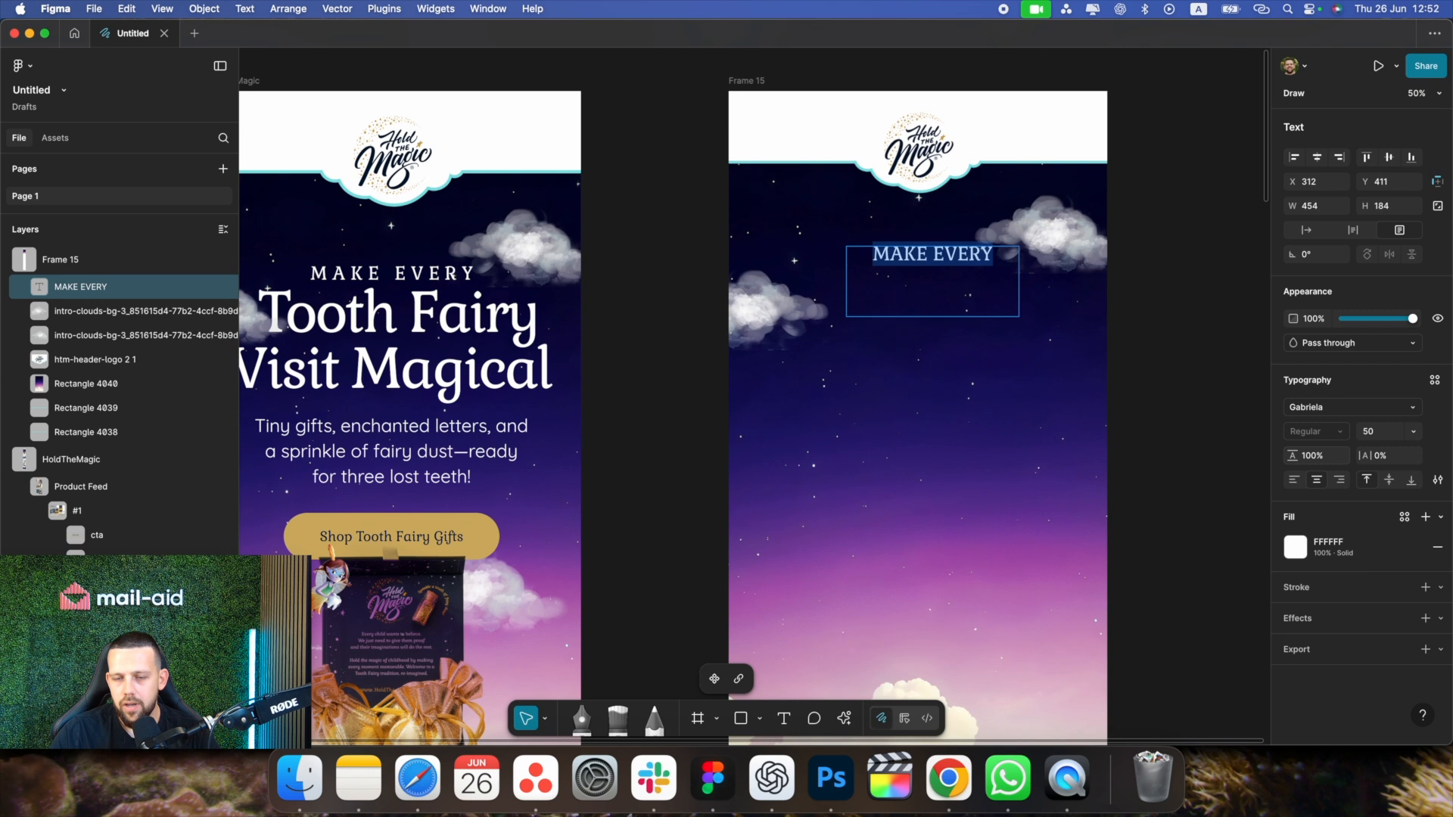
# Set the MAKE EVERY text's line height to 99%
pyautogui.click(1297, 457)
pyautogui.write('120')
pyautogui.press('Return')
pyautogui.click(1290, 459)
pyautogui.moveTo(1289, 458); pyautogui.dragTo(1264, 457)
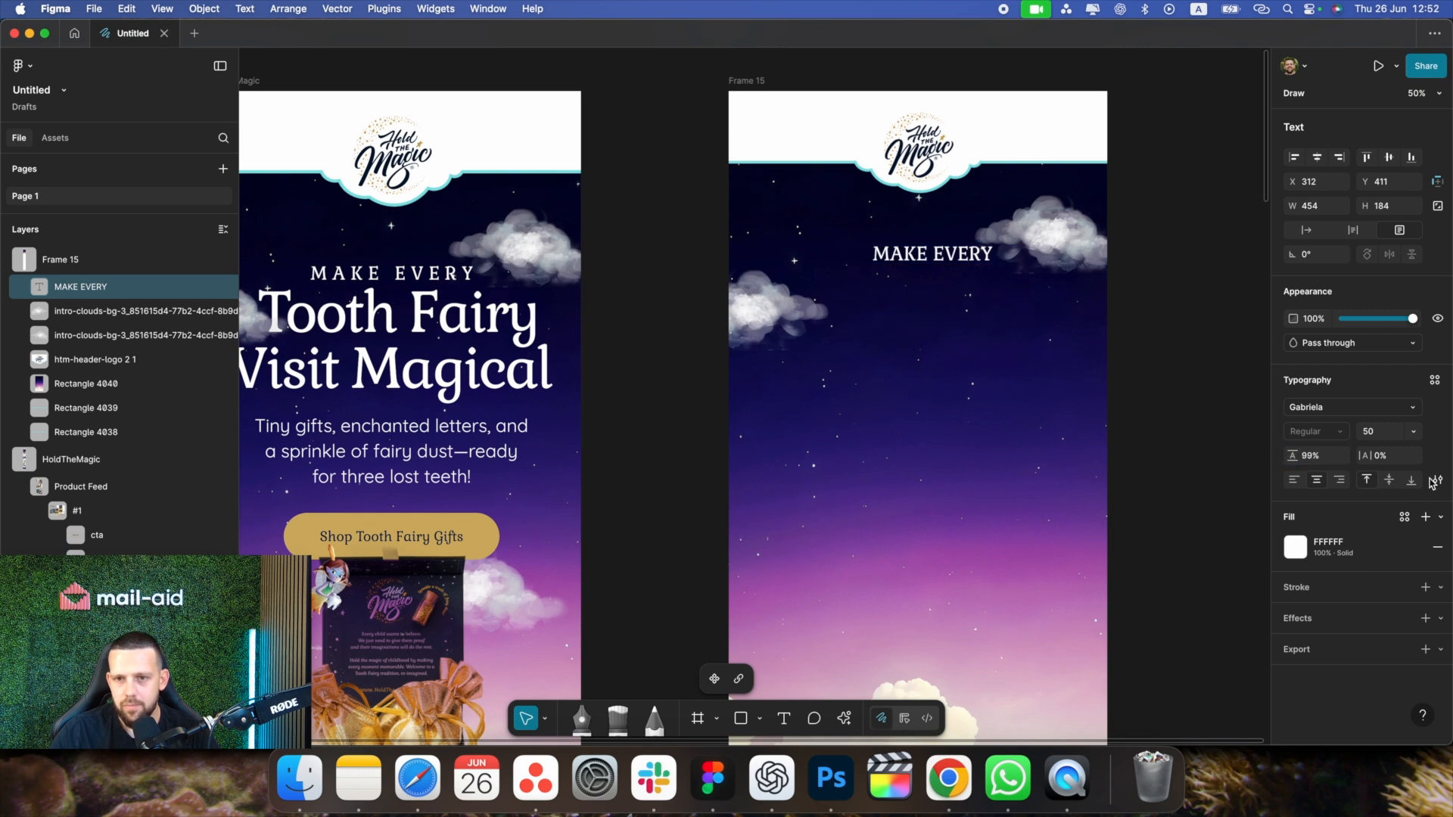
pyautogui.moveTo(1369, 463)
pyautogui.mouseDown()
pyautogui.moveTo(1295, 459)
pyautogui.moveTo(1391, 458)
pyautogui.mouseUp()
pyautogui.press('super+z')
pyautogui.press('super+z')
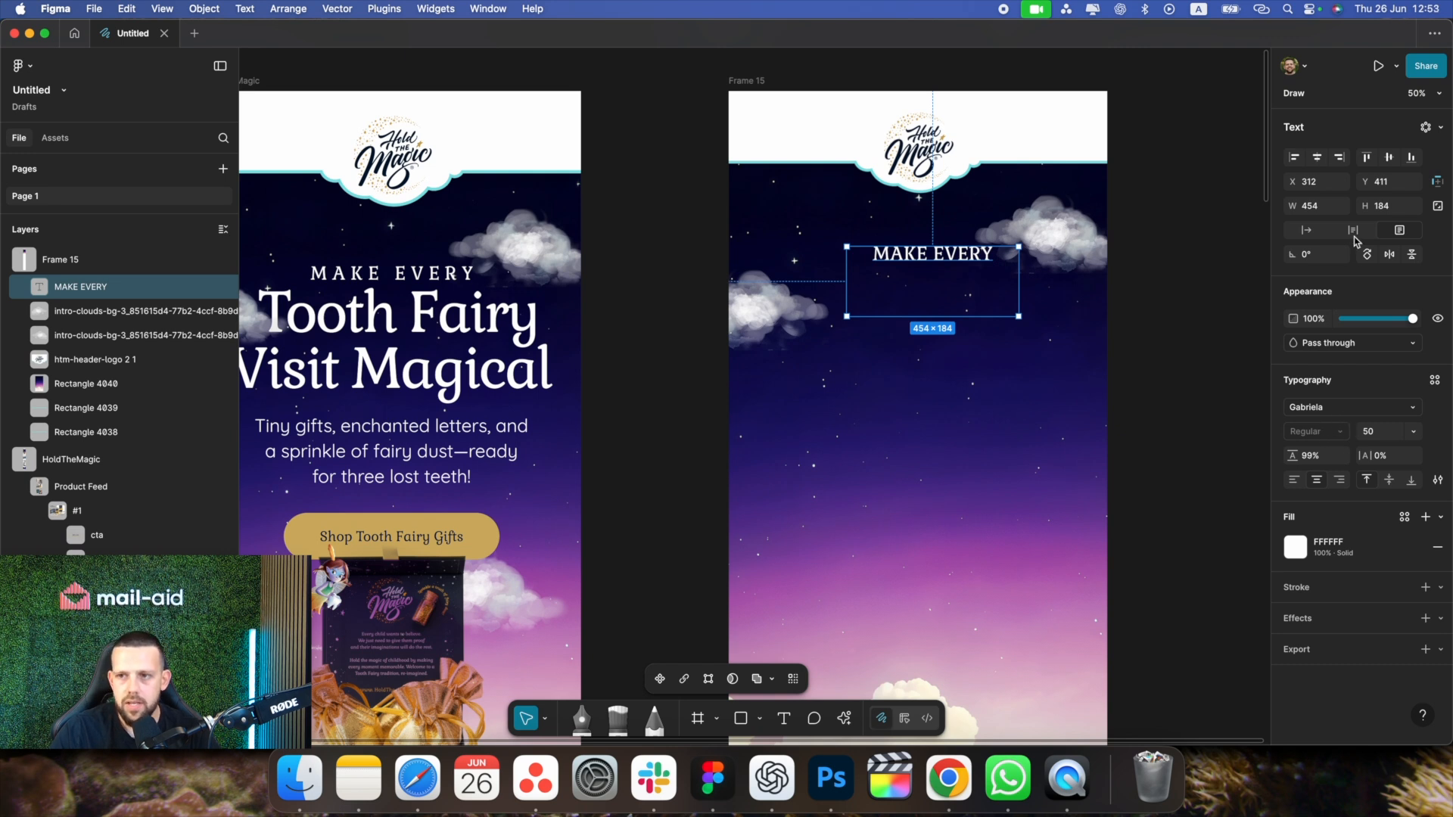
# Change the MAKE EVERY text's fill colour to red FF0101
pyautogui.click(1304, 554)
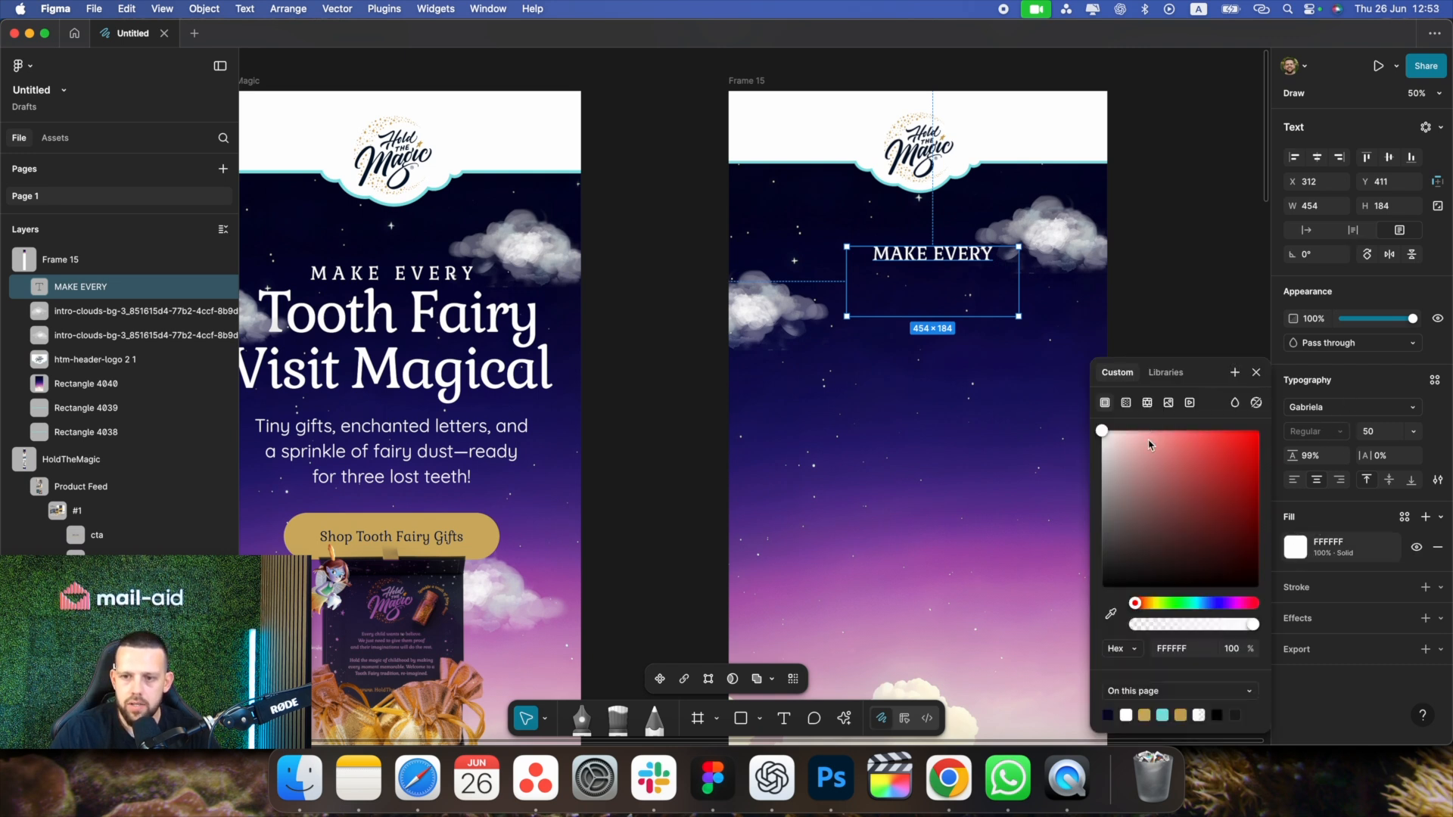
pyautogui.moveTo(1192, 506); pyautogui.dragTo(1259, 437)
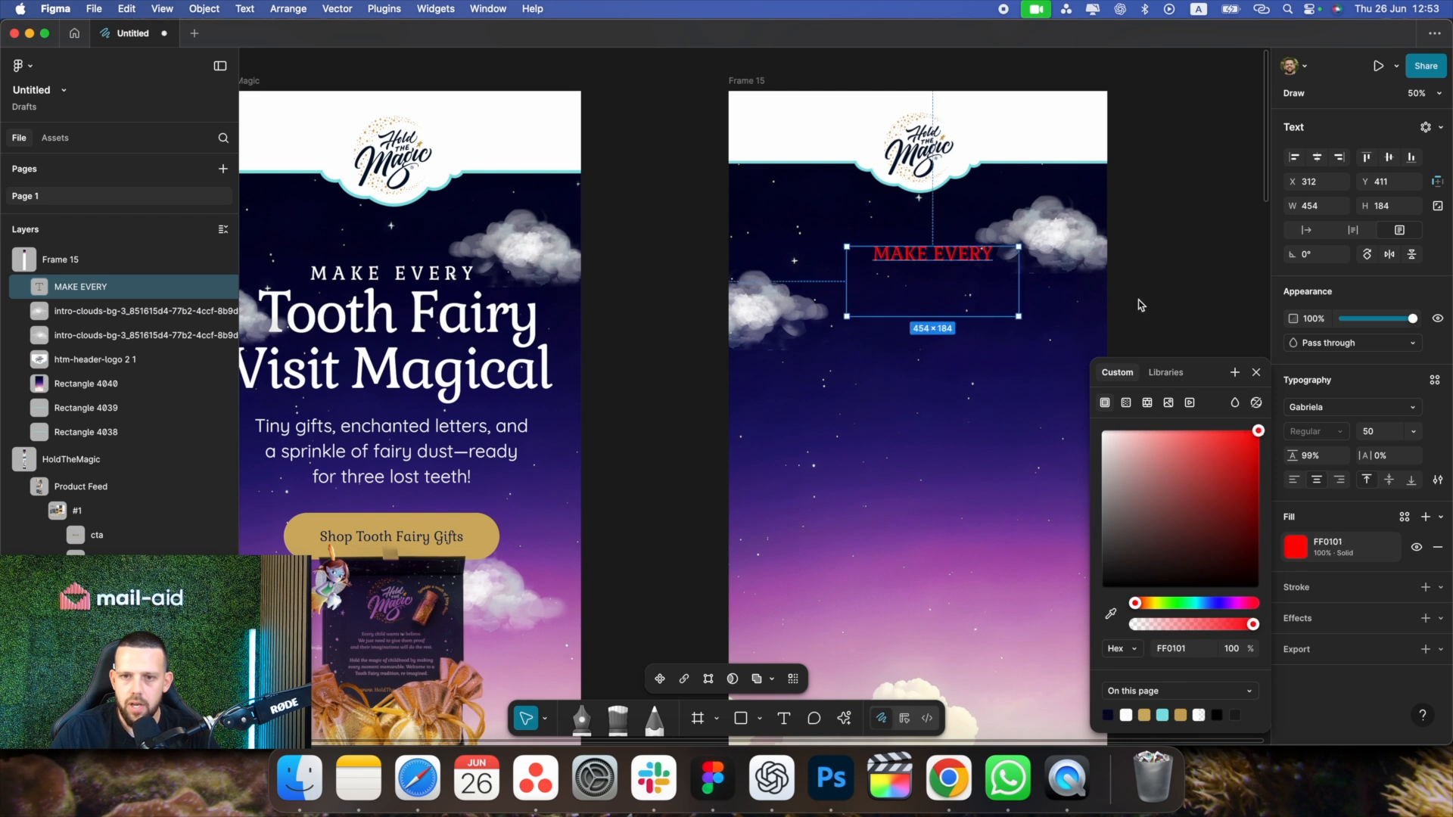
# Restore the MAKE EVERY text's fill to white FFFFFF and deselect it
pyautogui.click(1174, 273)
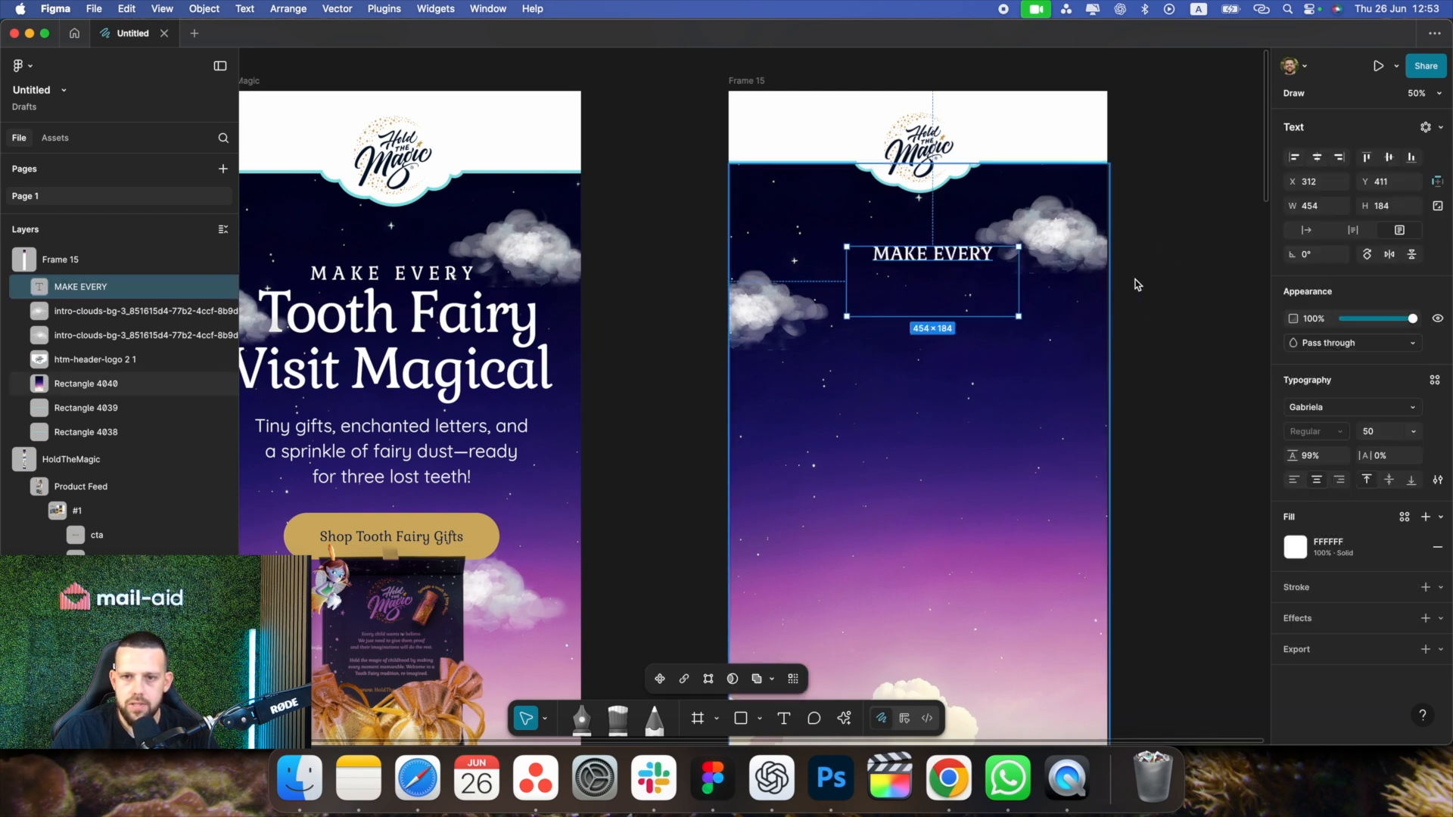
pyautogui.click(1190, 297)
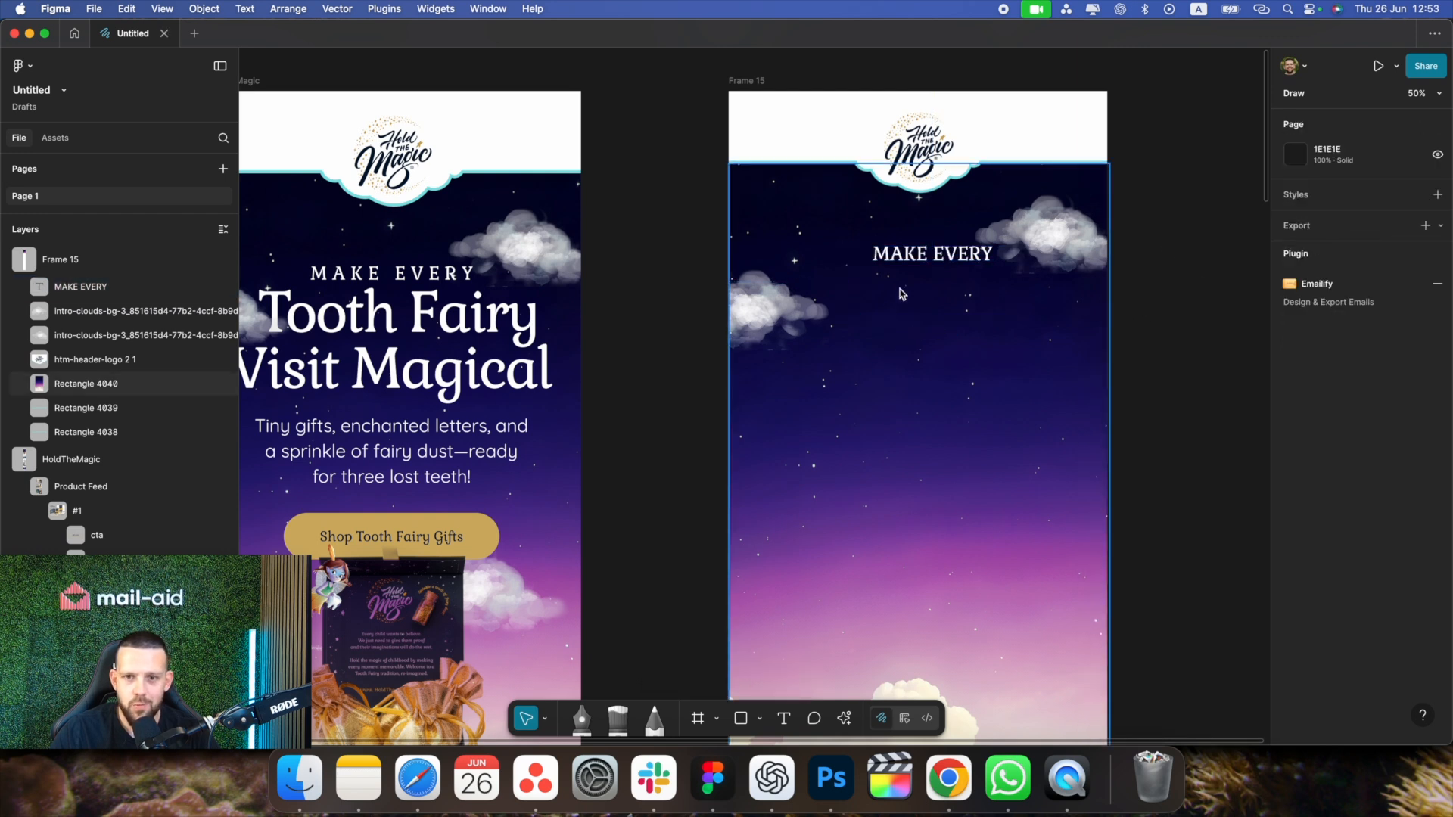
# Centre MAKE EVERY in the frame and duplicate it below, replacing the copy's text with "Tooth Fairy Visit Magical"
pyautogui.moveTo(942, 265); pyautogui.dragTo(917, 323)
pyautogui.click(1317, 158)
pyautogui.keyDown('super'); pyautogui.click(392, 274); pyautogui.keyUp('super')
pyautogui.click(393, 340)
pyautogui.doubleClick(917, 323)
pyautogui.write('Tooth Fairy Visit Magical')
# Set the Tooth Fairy Visit Magical headline to font size 148, widen its box to about 1071, and place it at X -47, Y 546
pyautogui.click(1378, 431)
pyautogui.write('148')
pyautogui.moveTo(1004, 351); pyautogui.dragTo(1182, 350)
pyautogui.moveTo(1097, 352); pyautogui.dragTo(1015, 334)
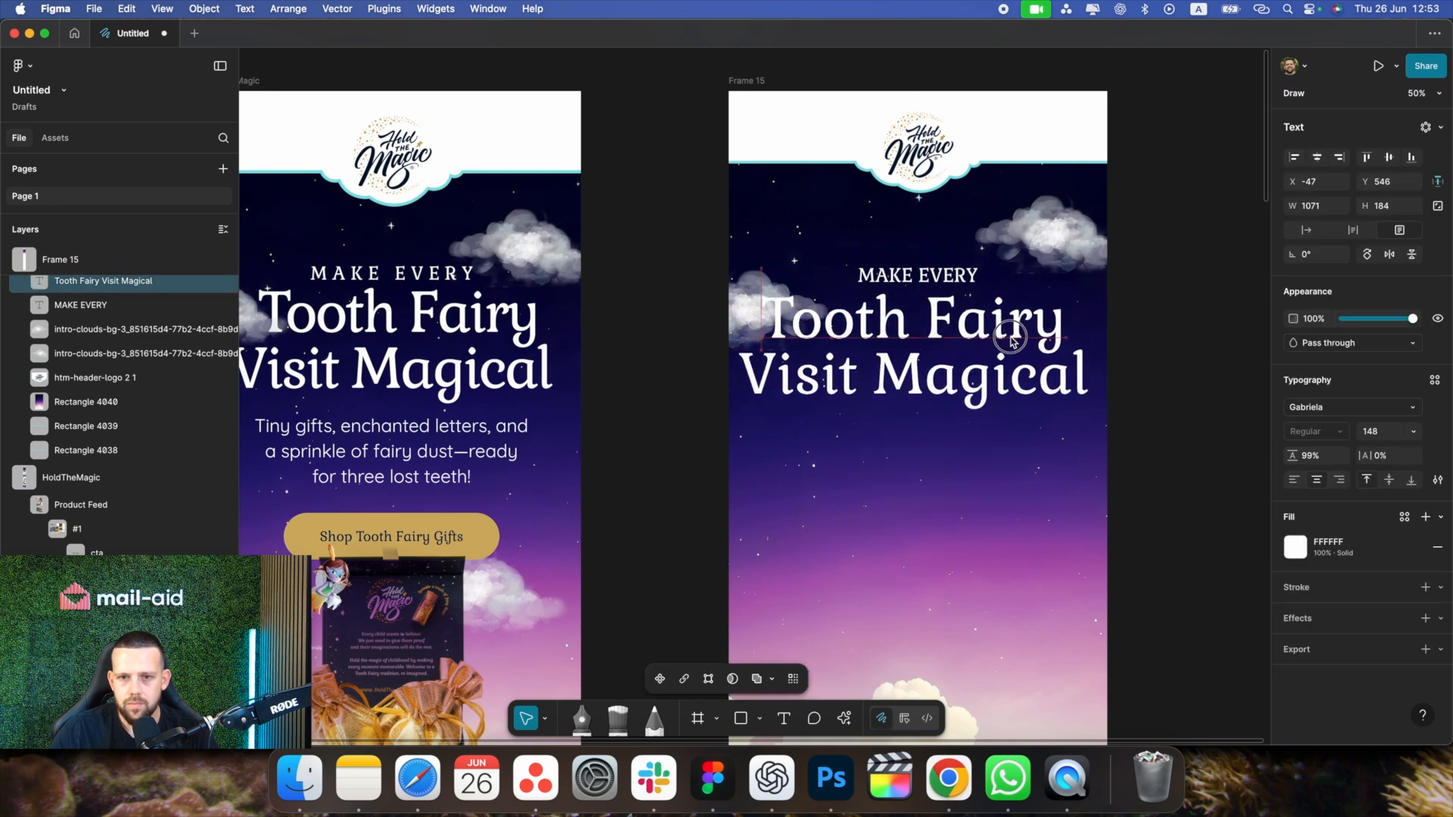
# Move the left cloud slightly outward and down, partly past the frame's left edge beside the headline
pyautogui.click(681, 519)
pyautogui.moveTo(757, 314)
pyautogui.mouseDown()
pyautogui.moveTo(715, 340)
pyautogui.moveTo(734, 331)
pyautogui.mouseUp()
pyautogui.press('super+minus')
pyautogui.press('super+equal')
# Duplicate the headline below in Quicksand Regular and replace its text with "Tiny gifts, enchanted letters, and a sprinlle of fairy dust-ready for three lost teeth!"
pyautogui.keyDown('super'); pyautogui.click(395, 452); pyautogui.keyUp('super')
pyautogui.moveTo(950, 349); pyautogui.dragTo(951, 479)
pyautogui.doubleClick(951, 480)
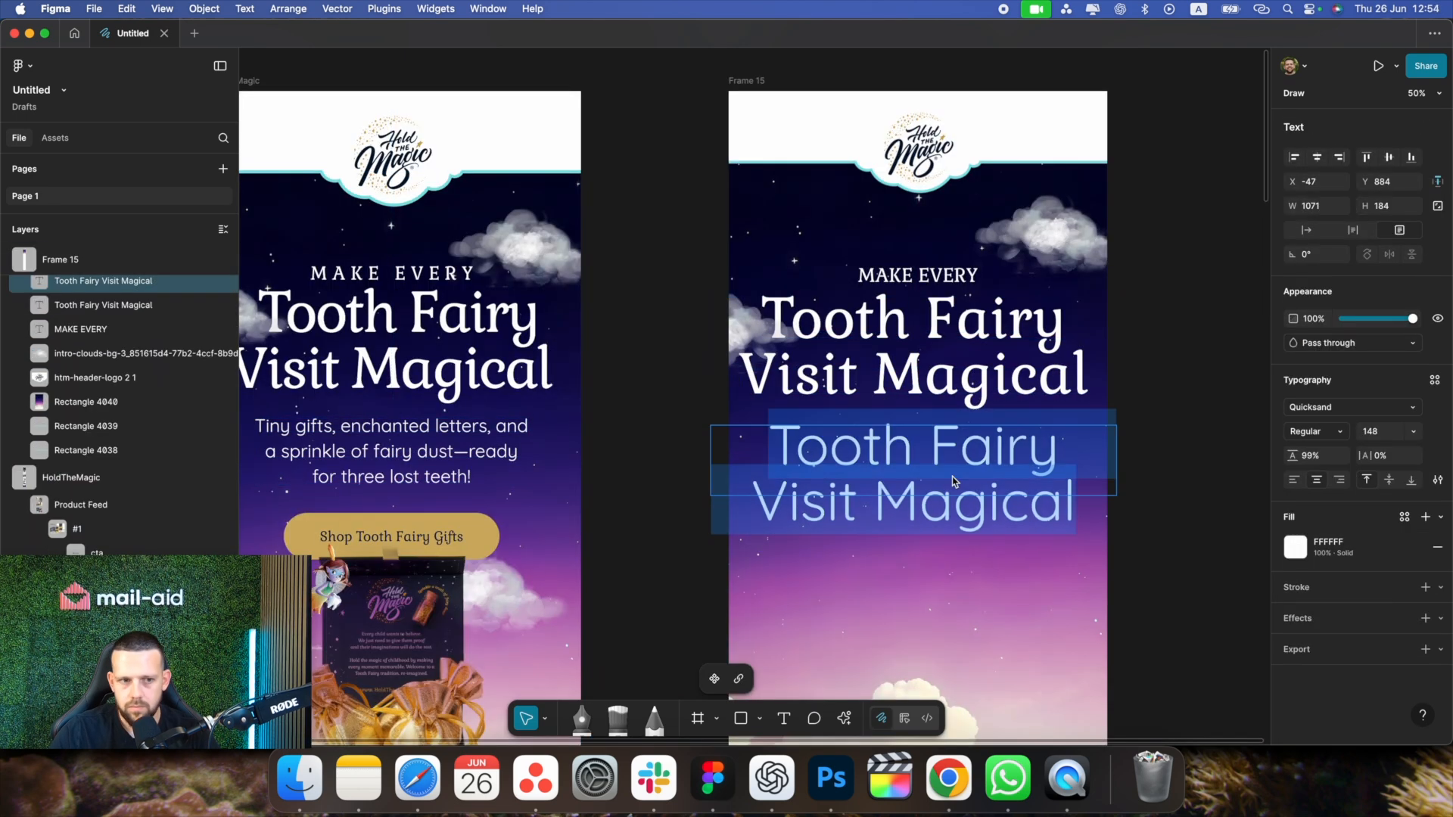
pyautogui.write('Tiny gifts, enchanted letters, and a sprinlle of fairy dust-ready for three lost teeth!')
# Set the Tiny gifts text to font size 48, narrow its box to about 801, and place it at X 99, Y 878
pyautogui.keyDown('super'); pyautogui.click(392, 452); pyautogui.keyUp('super')
pyautogui.click(918, 458)
pyautogui.click(1377, 432)
pyautogui.write('48')
pyautogui.moveTo(1116, 459); pyautogui.dragTo(1028, 459)
pyautogui.moveTo(866, 452); pyautogui.dragTo(918, 448)
pyautogui.click(1135, 454)
pyautogui.hscroll(1, 949, 454)
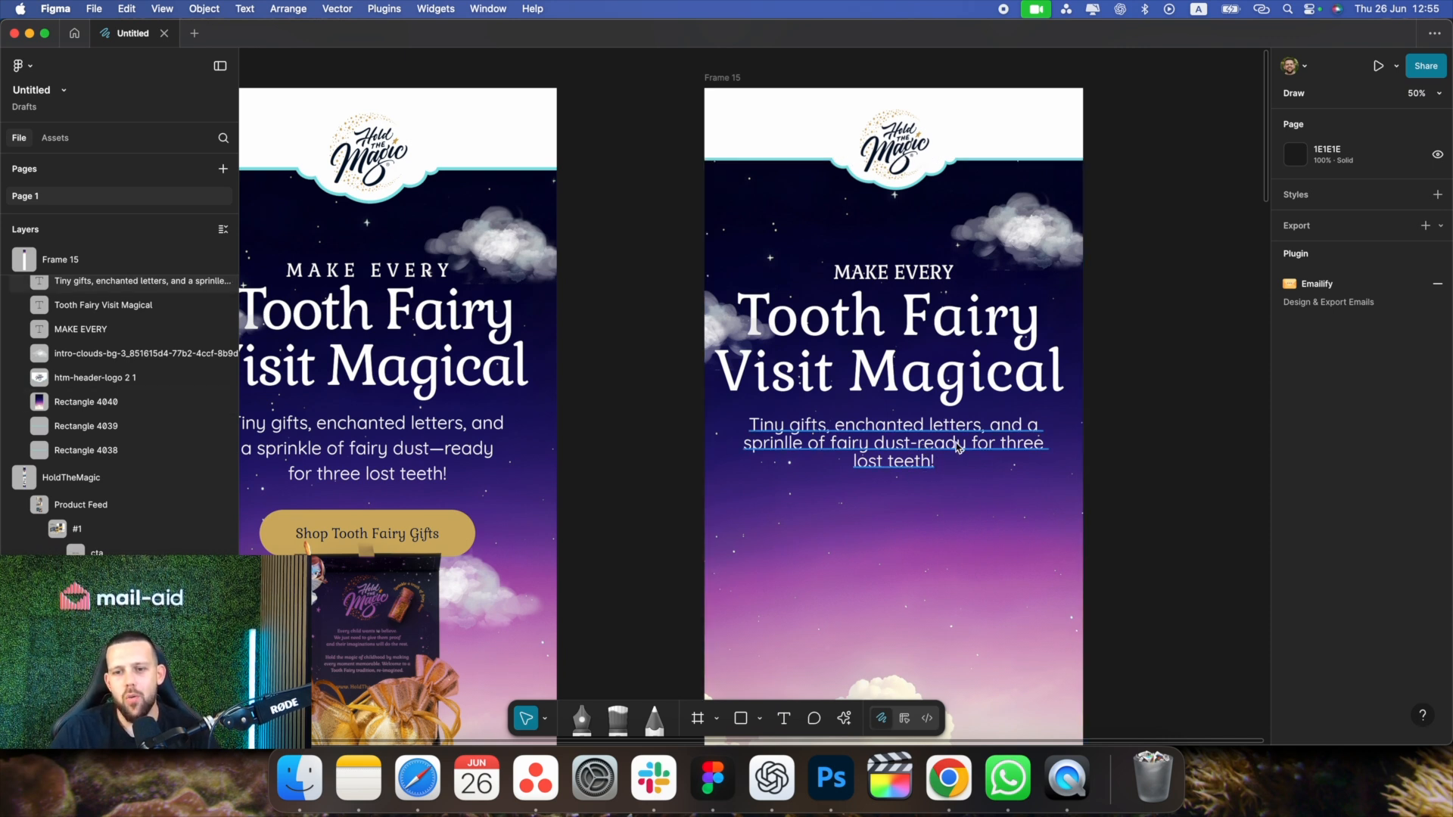
pyautogui.moveTo(895, 448)
pyautogui.mouseDown()
pyautogui.moveTo(882, 461)
pyautogui.moveTo(893, 449)
pyautogui.mouseUp()
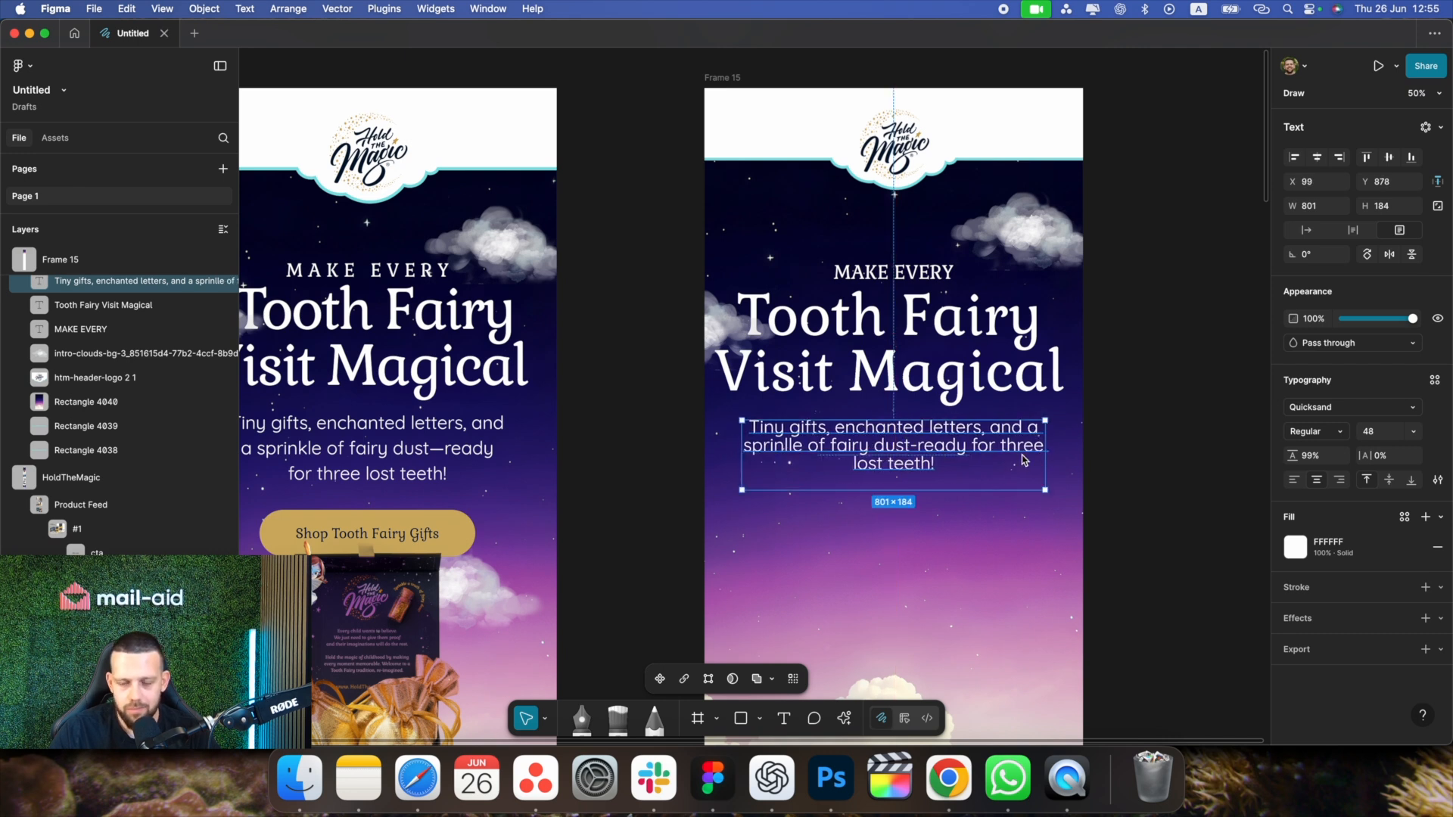
# Narrow the Tiny gifts text box so its last line reads "three lost teeth!", and undo the displacement of the background image
pyautogui.moveTo(1047, 459); pyautogui.dragTo(1174, 468)
pyautogui.click(1321, 158)
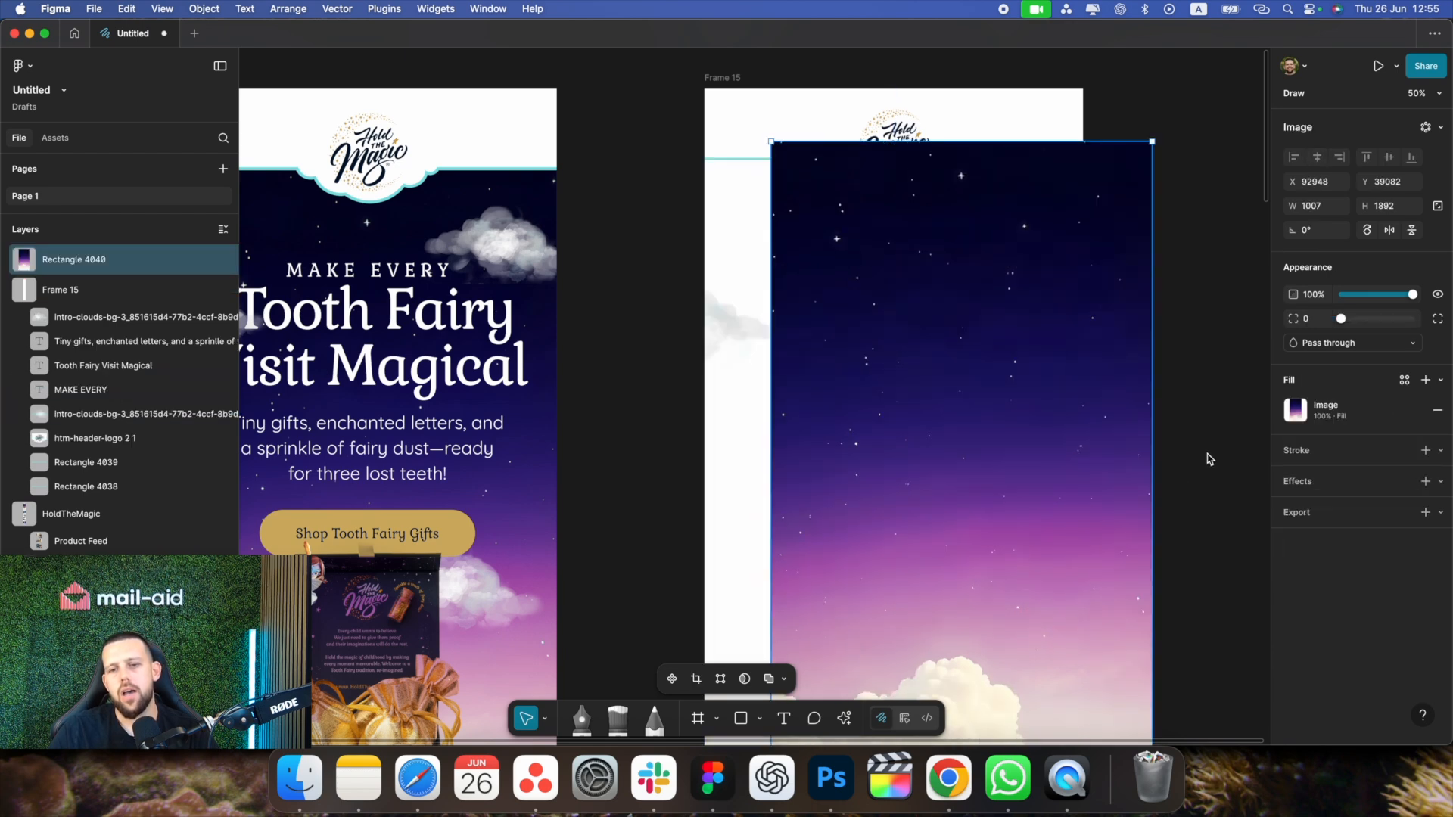
pyautogui.press('super+z')
pyautogui.click(1137, 519)
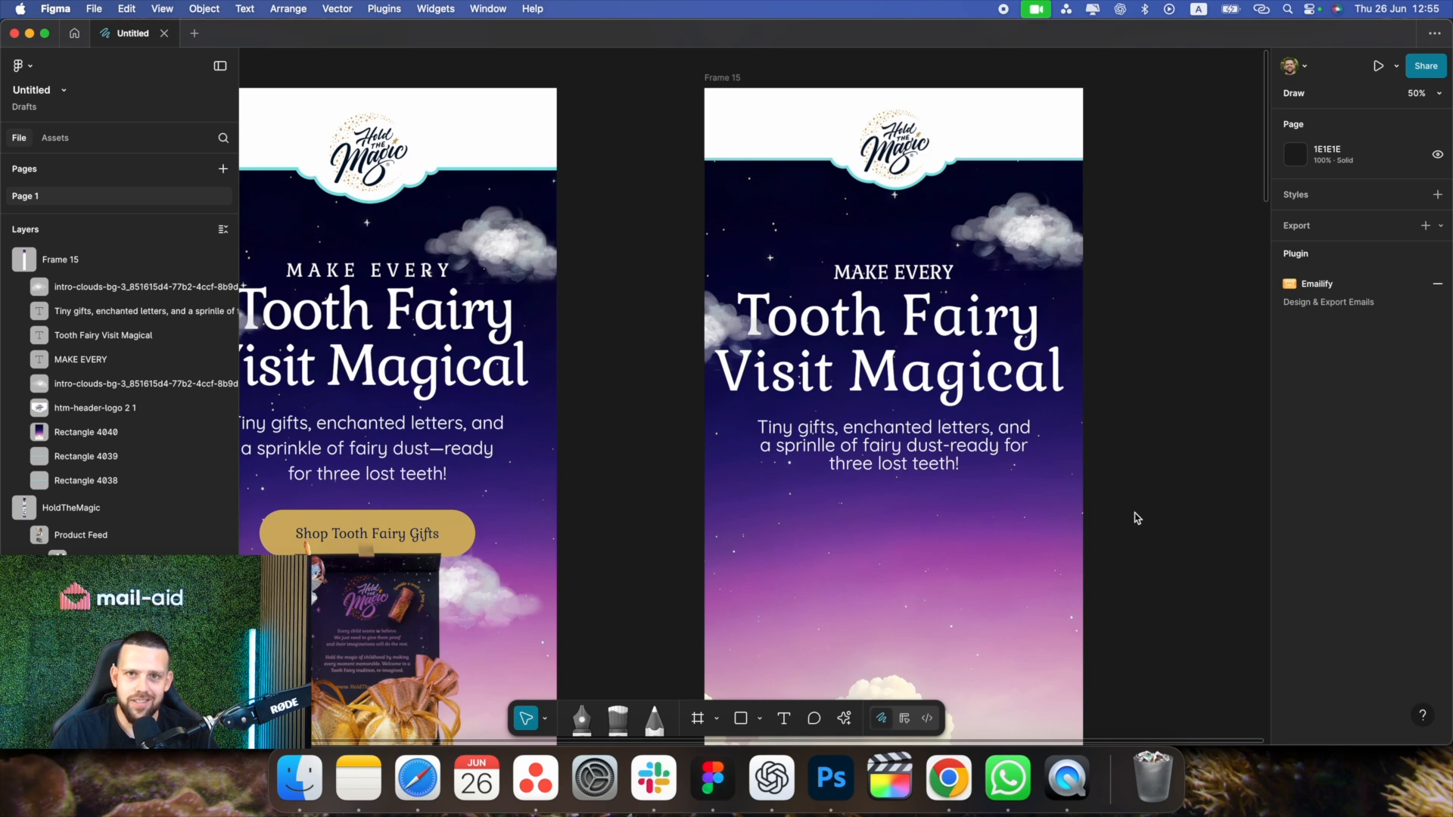
# Increase the MAKE EVERY text's letter spacing to 27% to match the reference design
pyautogui.press('-')
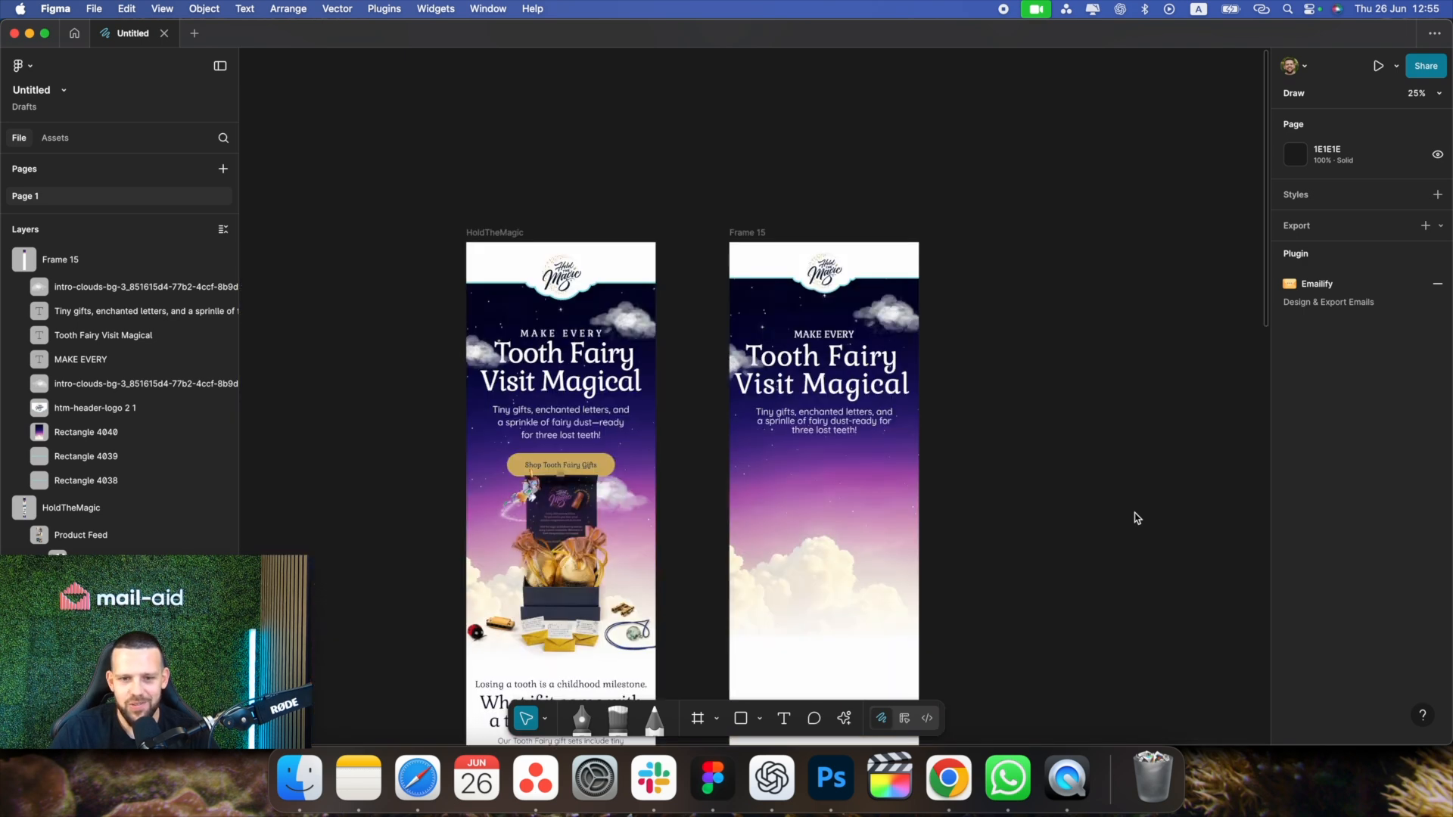
pyautogui.press('+')
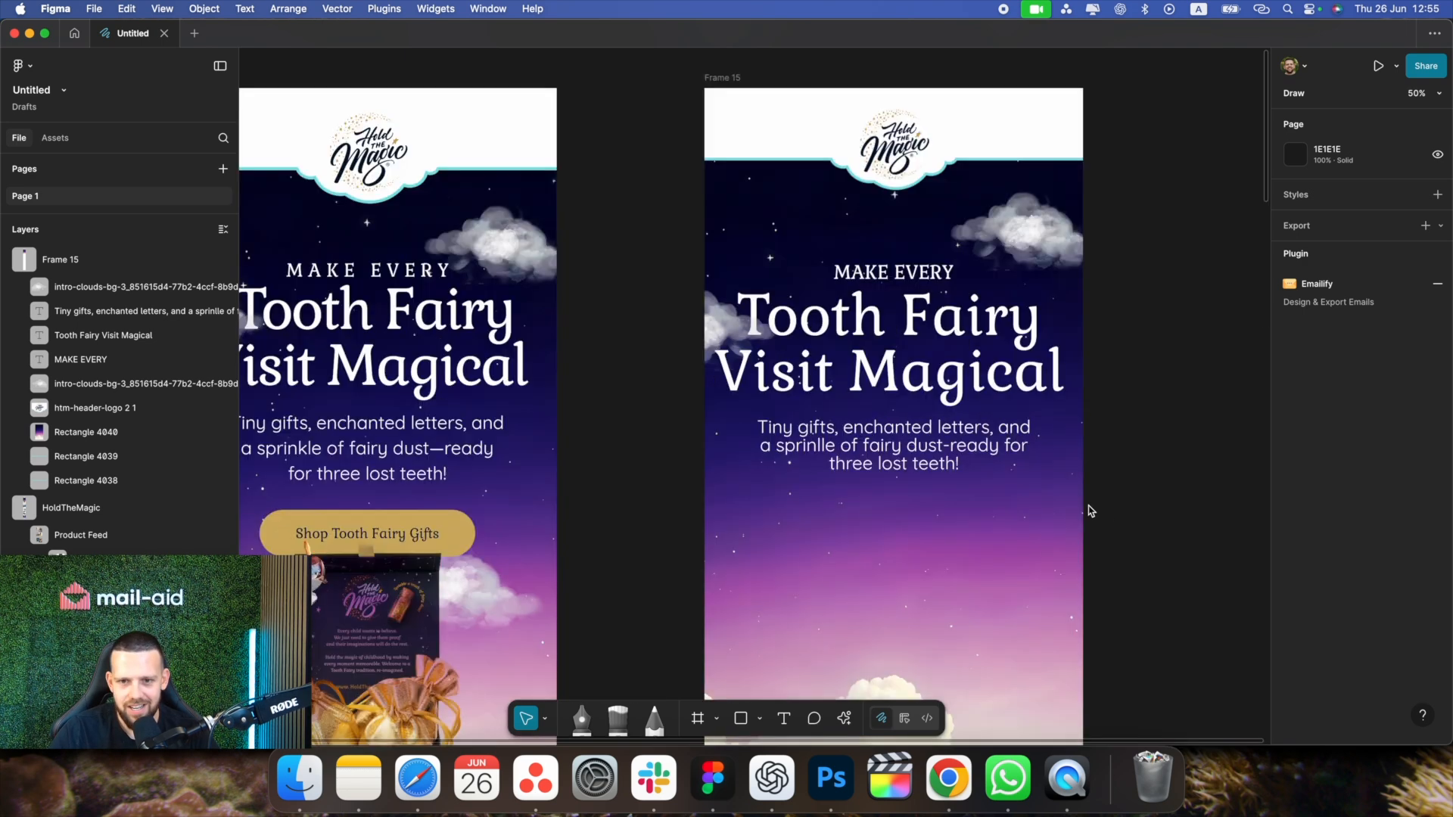
pyautogui.press('-')
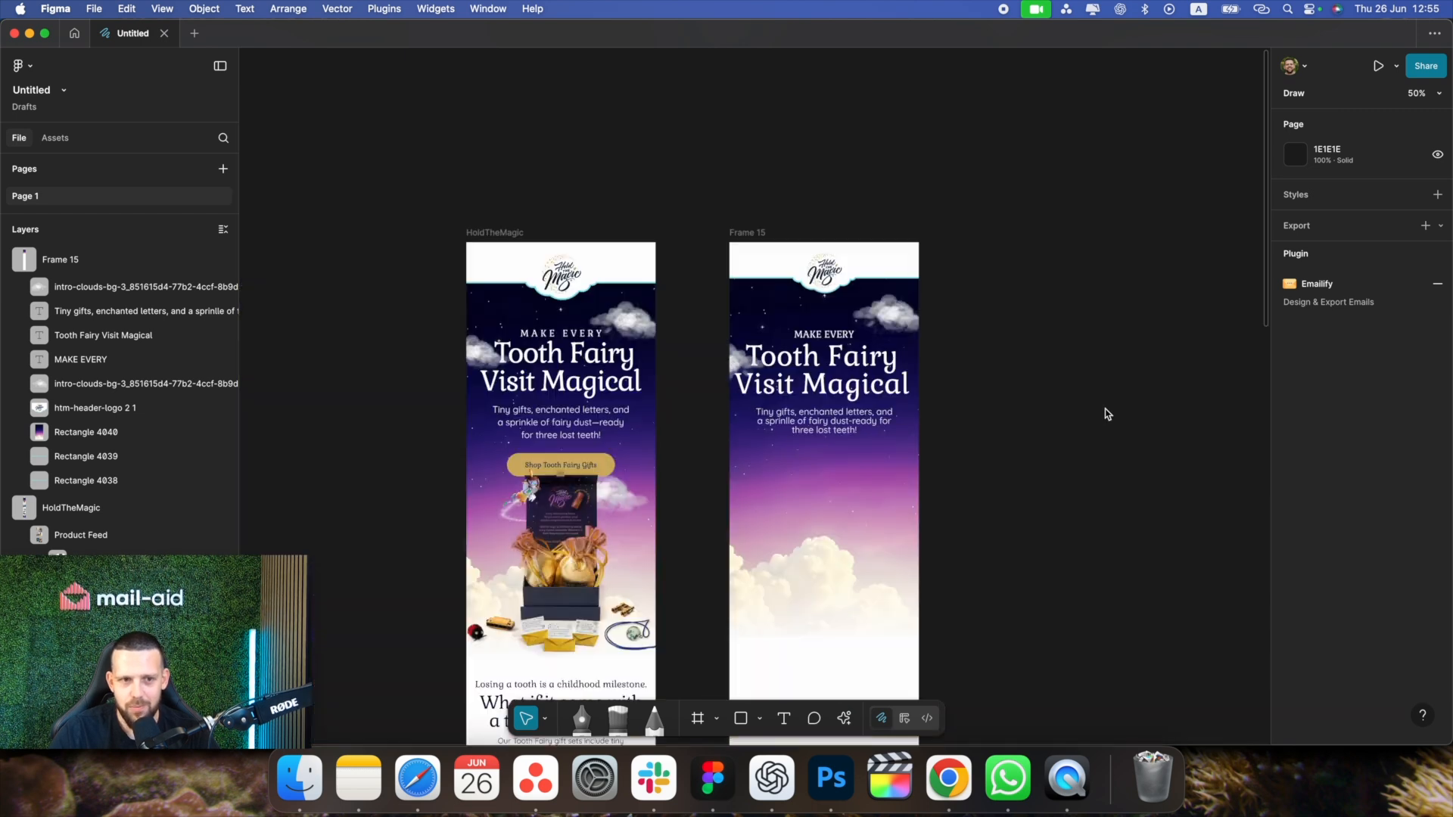
pyautogui.press('+')
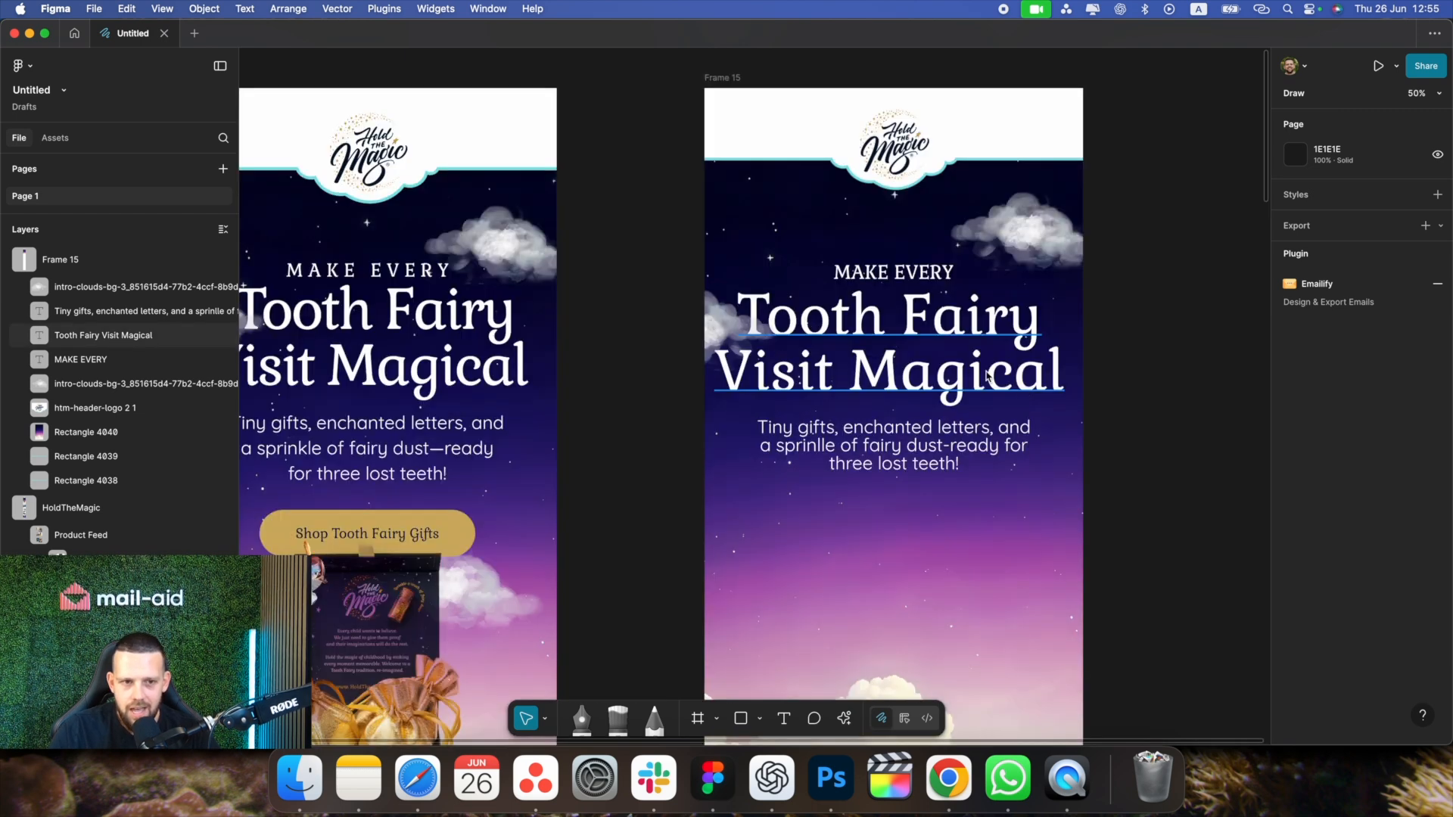
pyautogui.click(893, 274)
pyautogui.moveTo(1367, 464); pyautogui.dragTo(1409, 455)
pyautogui.click(1139, 416)
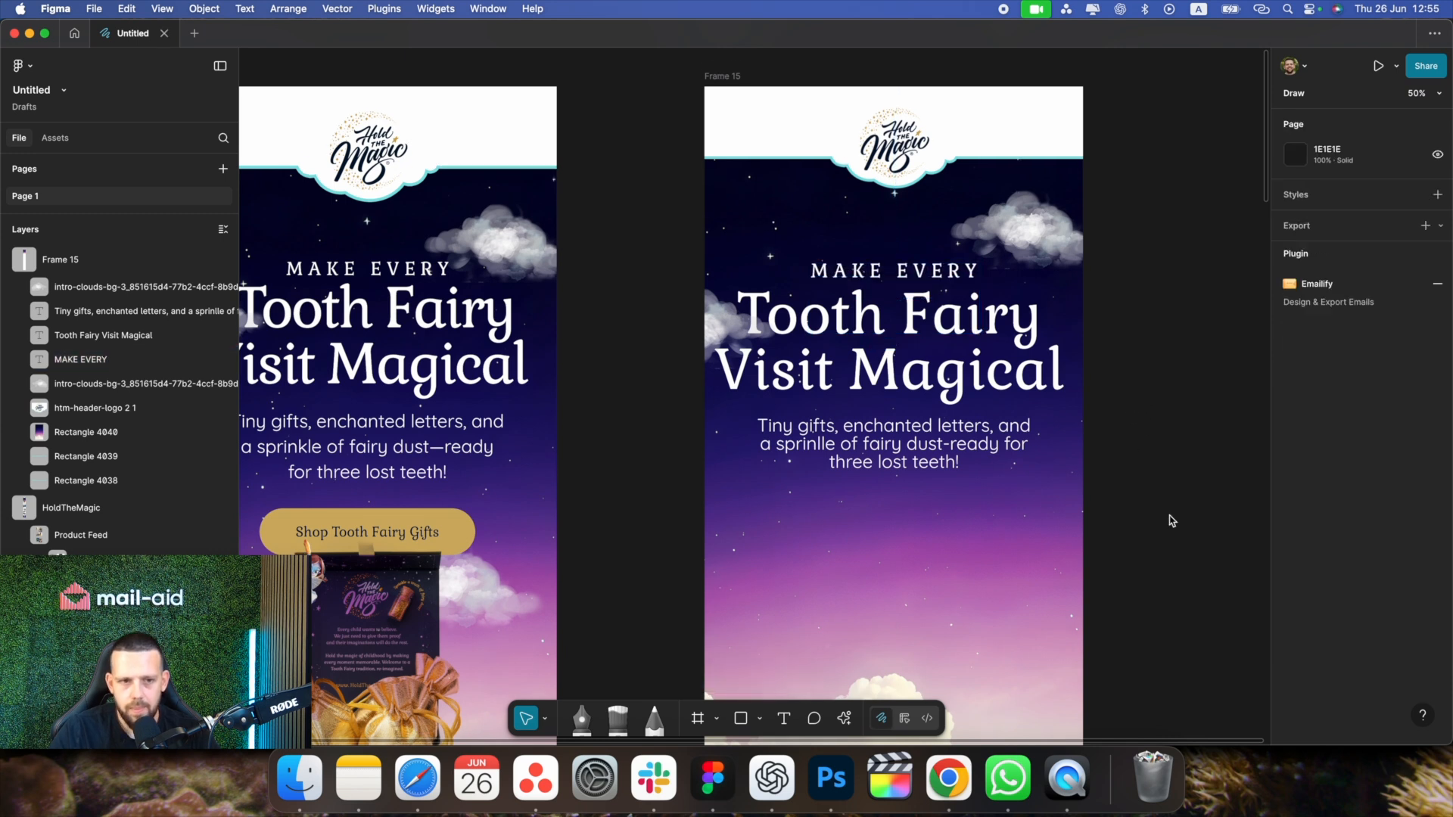
# Compare the new frame's hero section with the HoldTheMagic reference, checking the headline, subheading, clouds and button
pyautogui.scroll(-1, 1139, 416)
pyautogui.press('-')
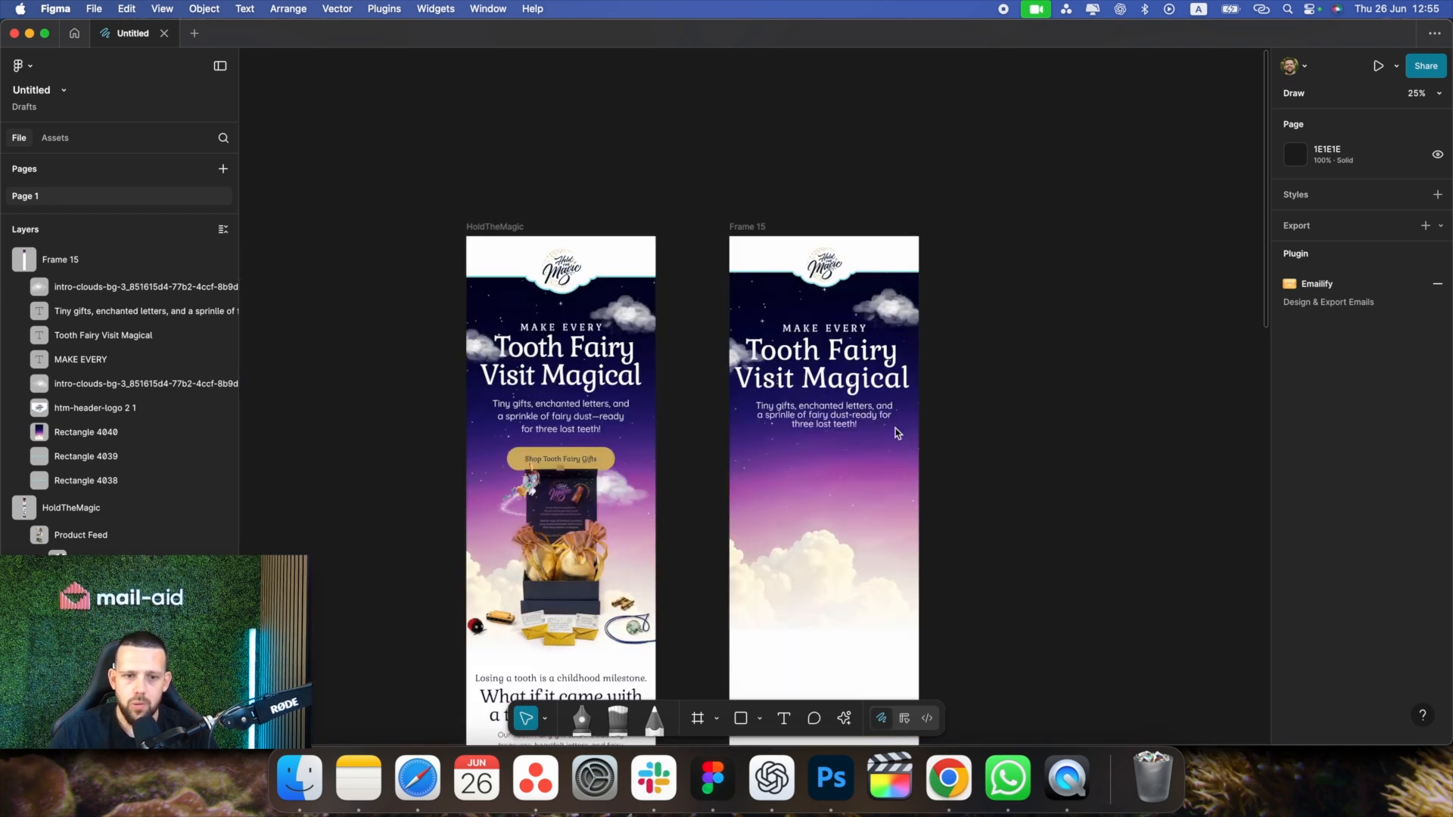
pyautogui.press('+')
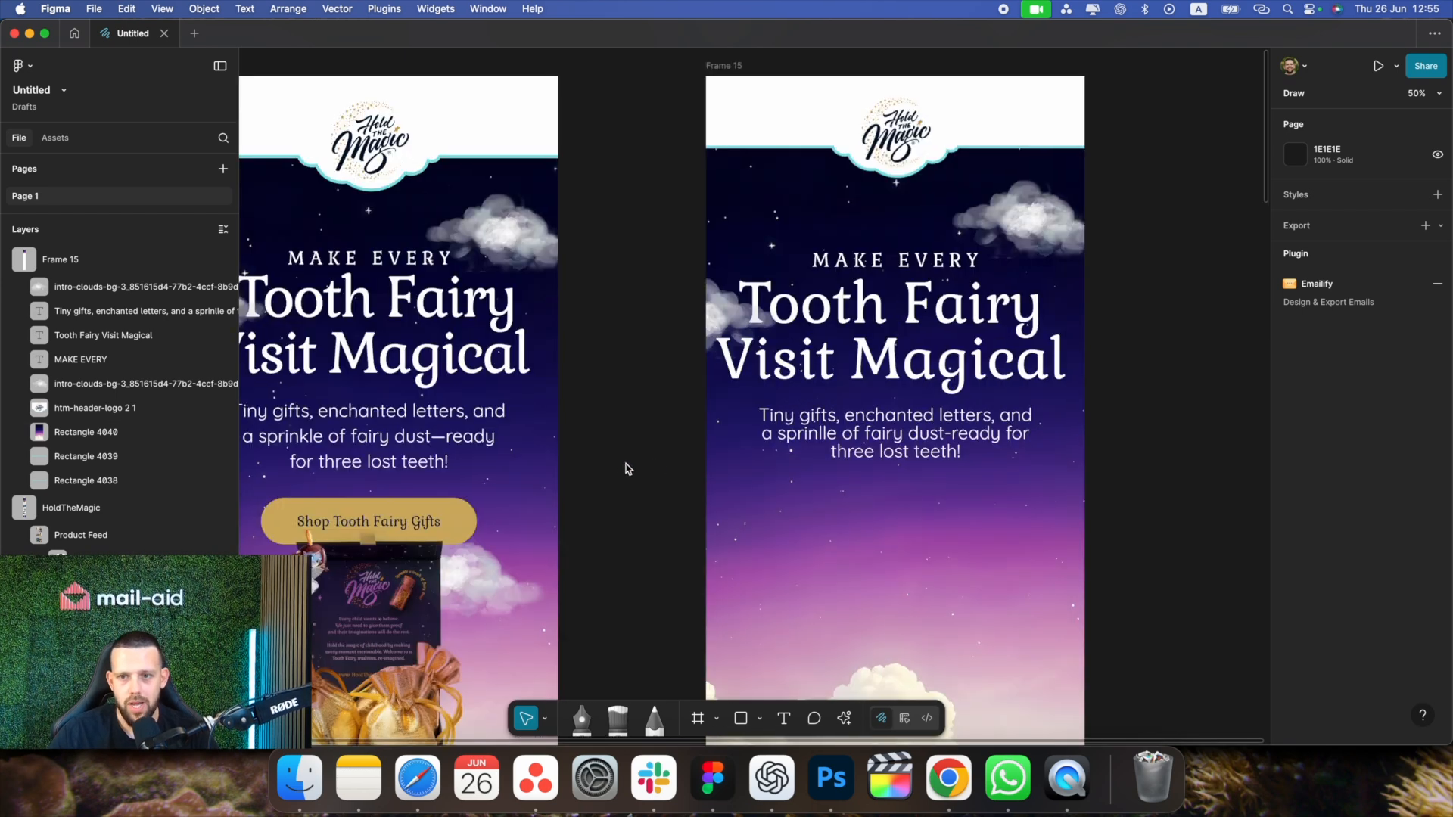
pyautogui.hscroll(-2, 626, 467)
pyautogui.scroll(-1, 570, 475)
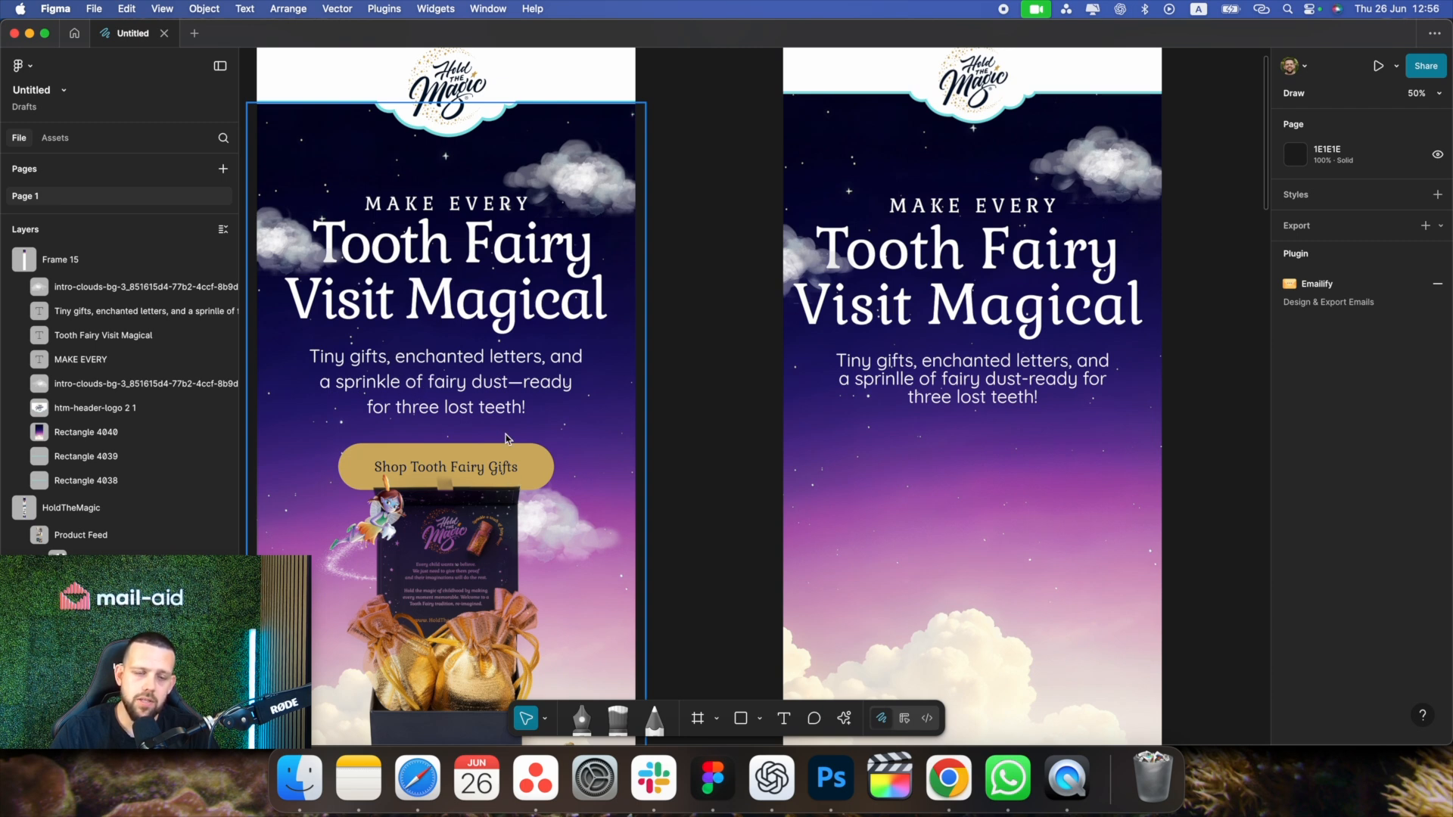
pyautogui.scroll(1, 782, 260)
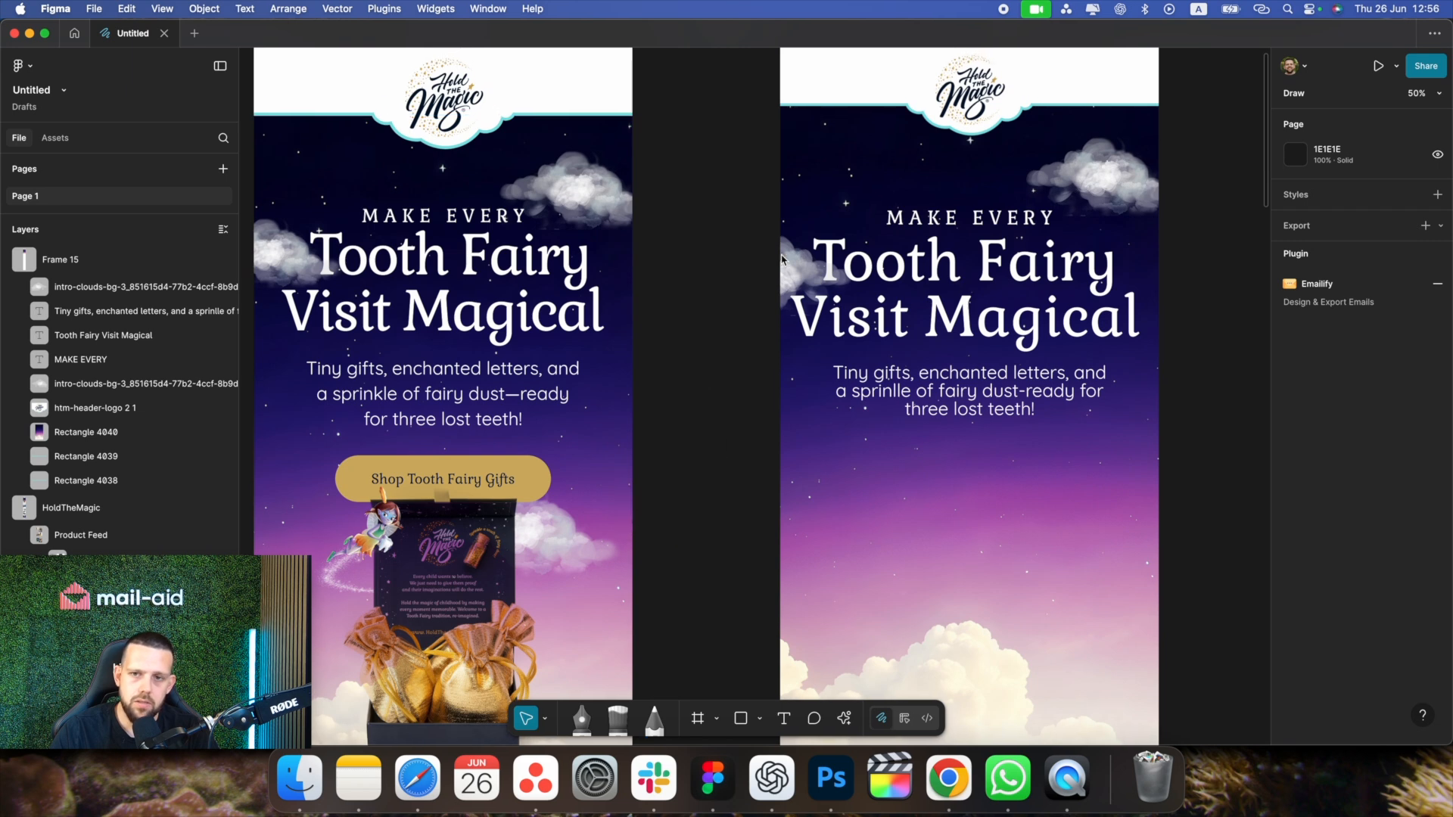
pyautogui.hscroll(-10, 733, 260)
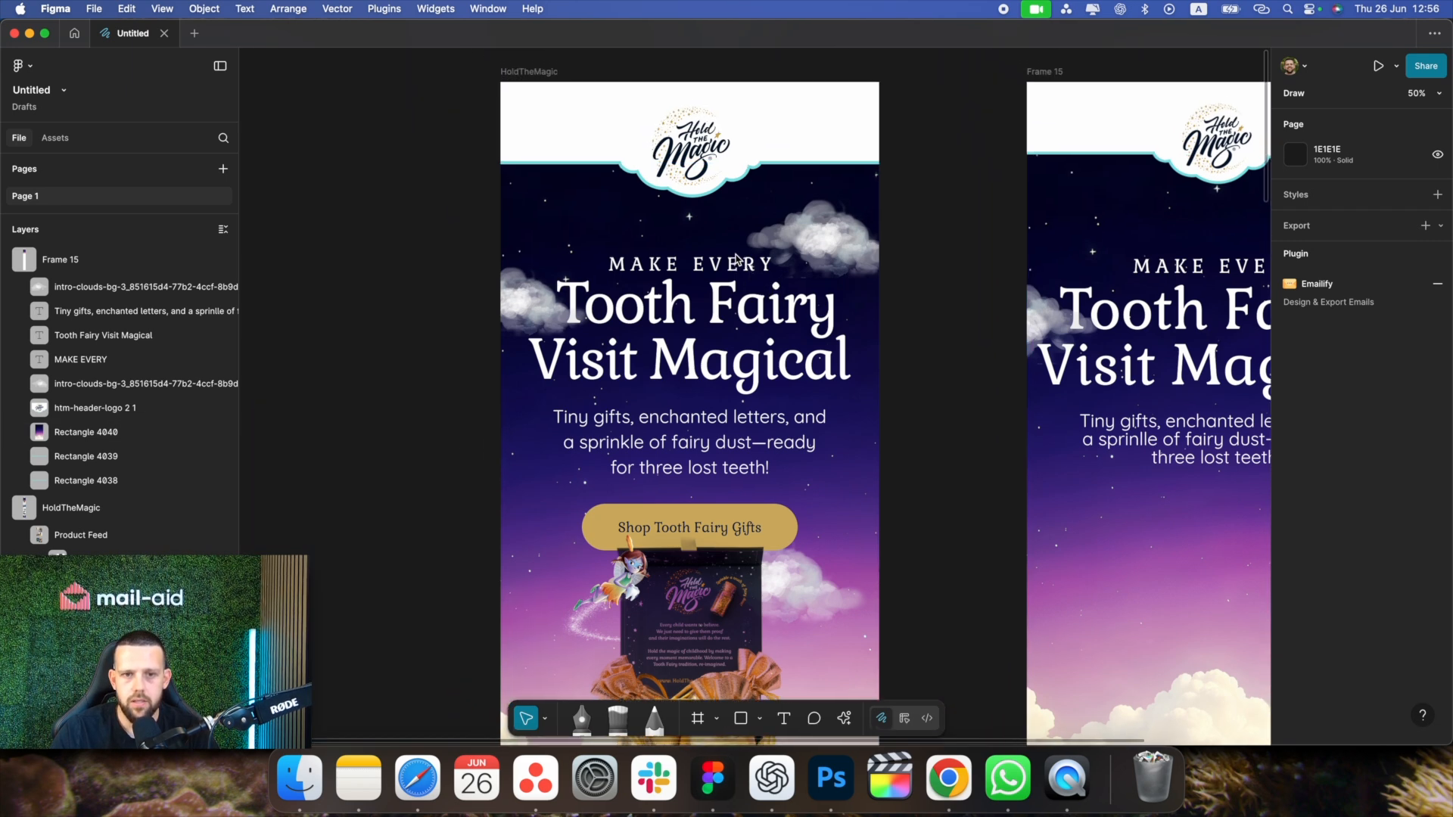
pyautogui.scroll(2, 830, 310)
pyautogui.scroll(-3, 831, 311)
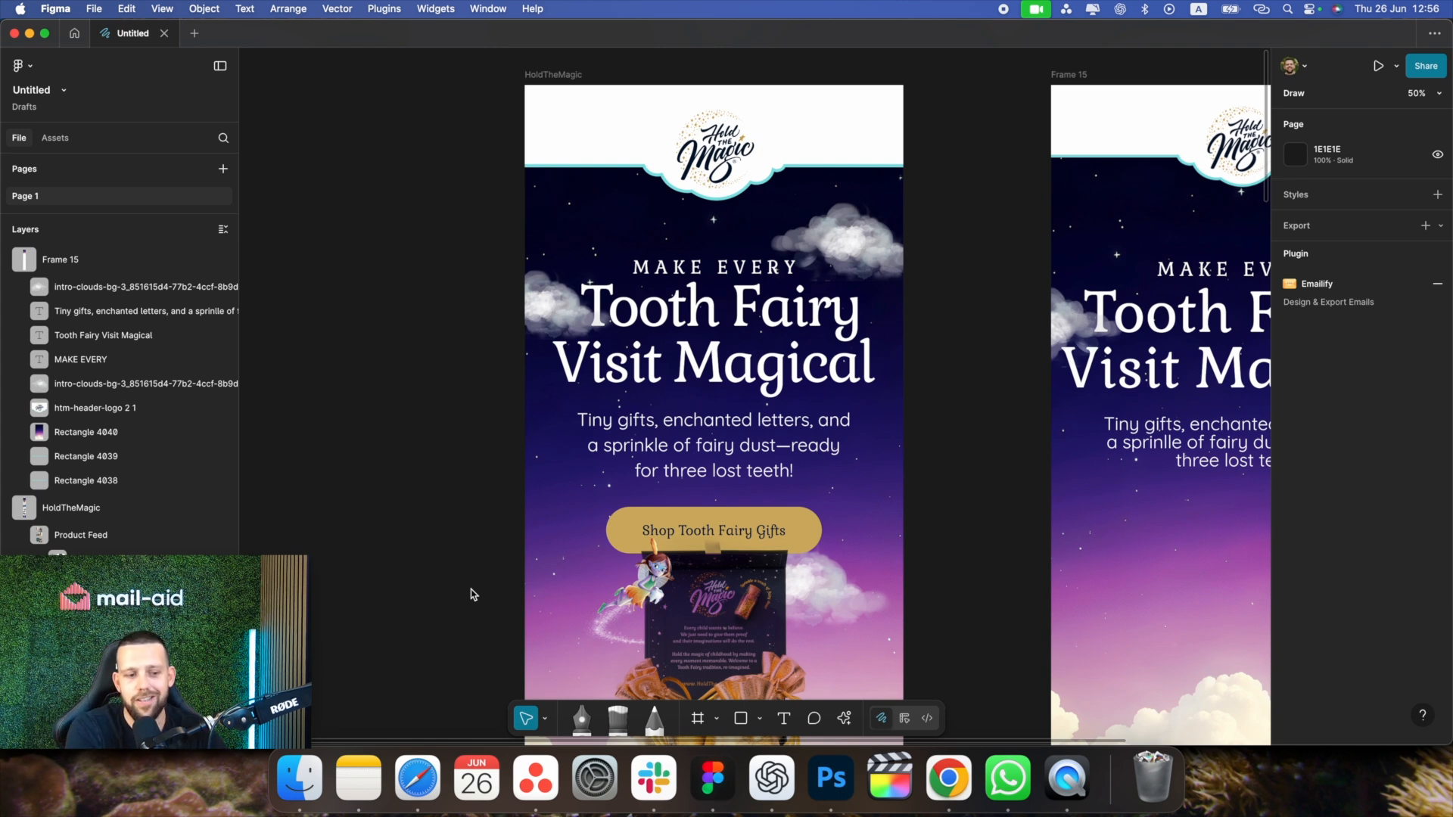
pyautogui.hscroll(3, 733, 534)
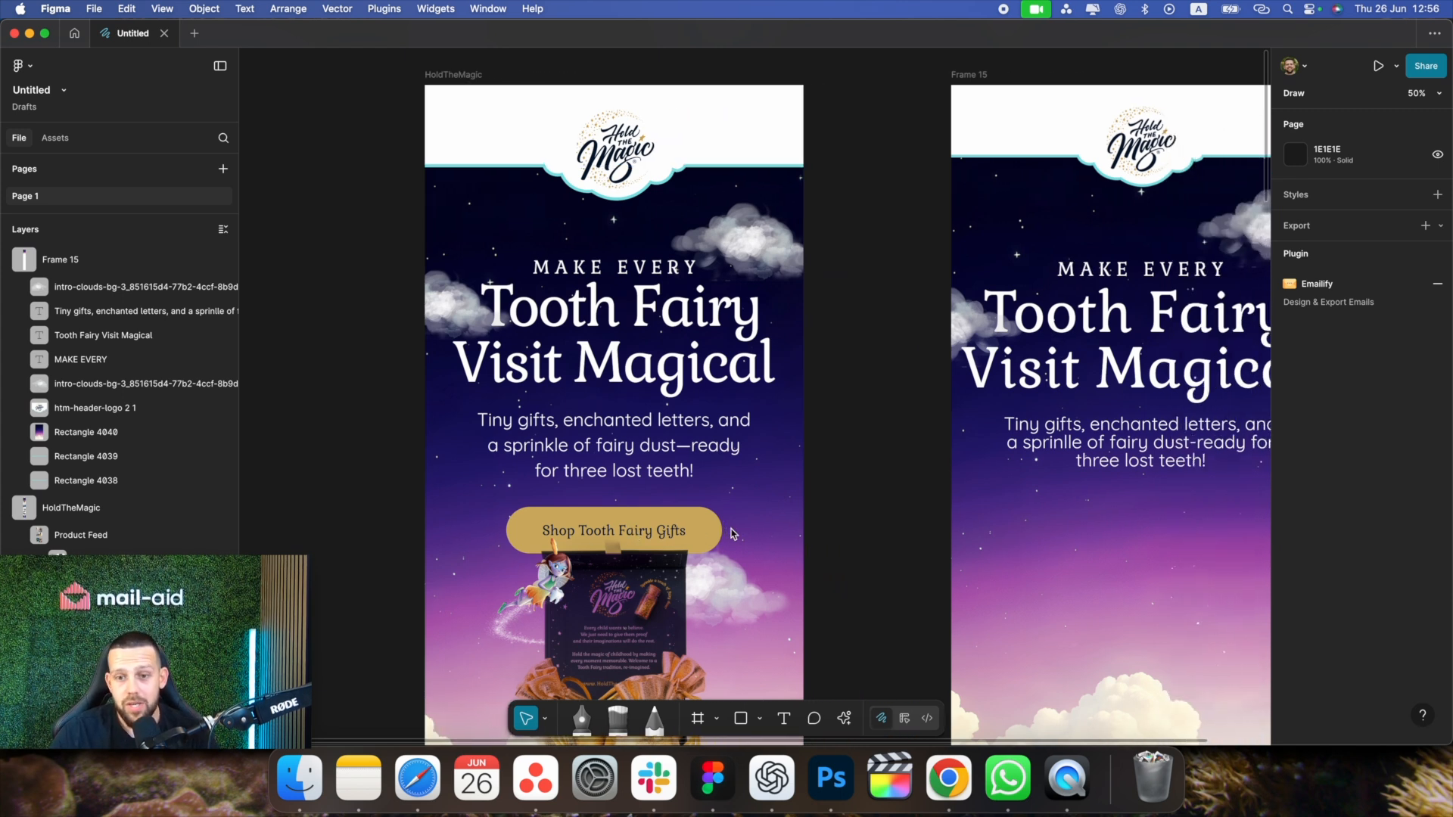
pyautogui.hscroll(4, 741, 530)
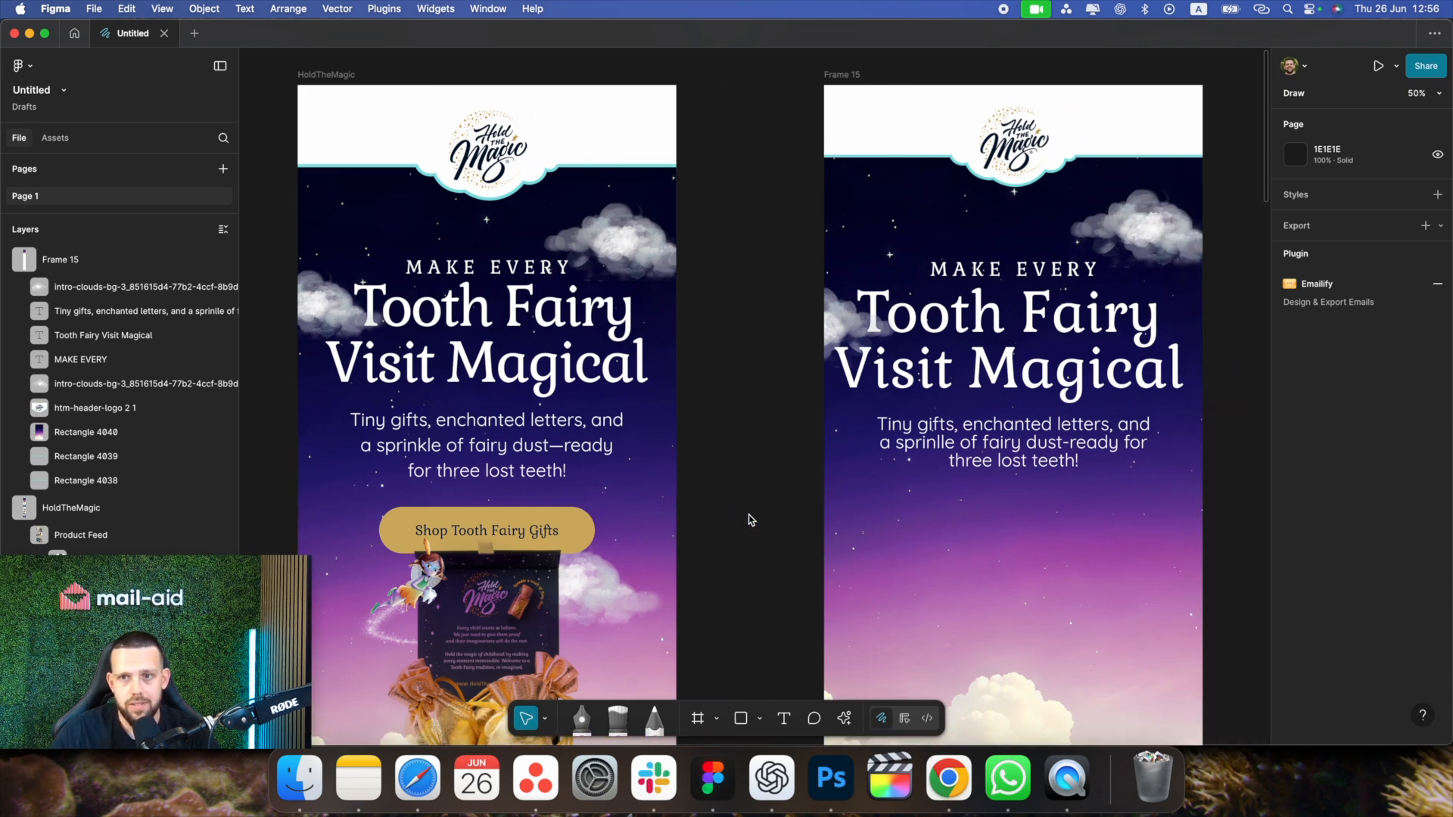
pyautogui.hscroll(1, 749, 522)
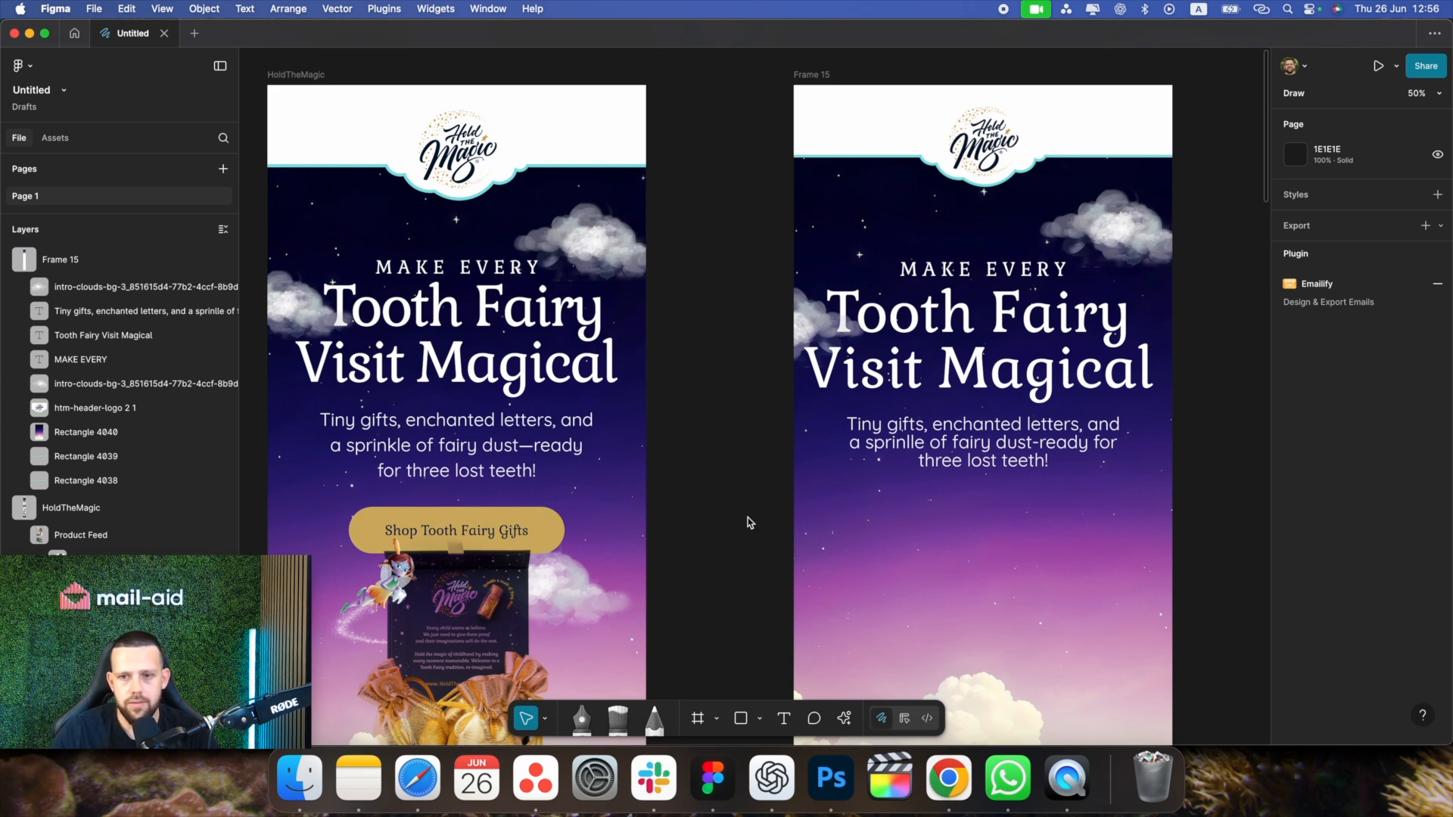
# Draw a button rectangle of about 550 × 130 below the Tiny gifts text at X 229, Y 1087, with corner radius 195
pyautogui.scroll(-3, 732, 524)
pyautogui.hscroll(1, 731, 524)
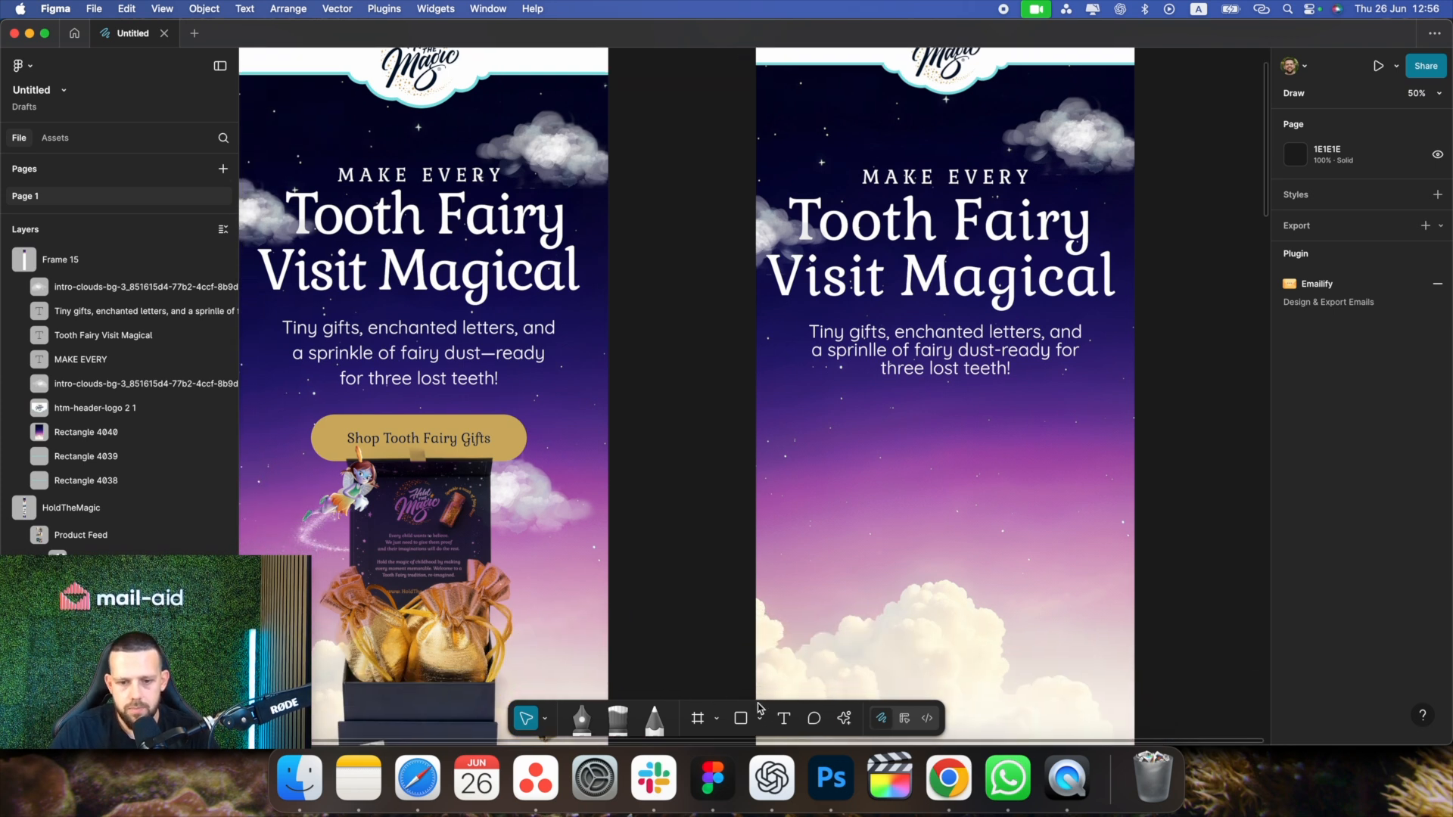
pyautogui.click(741, 721)
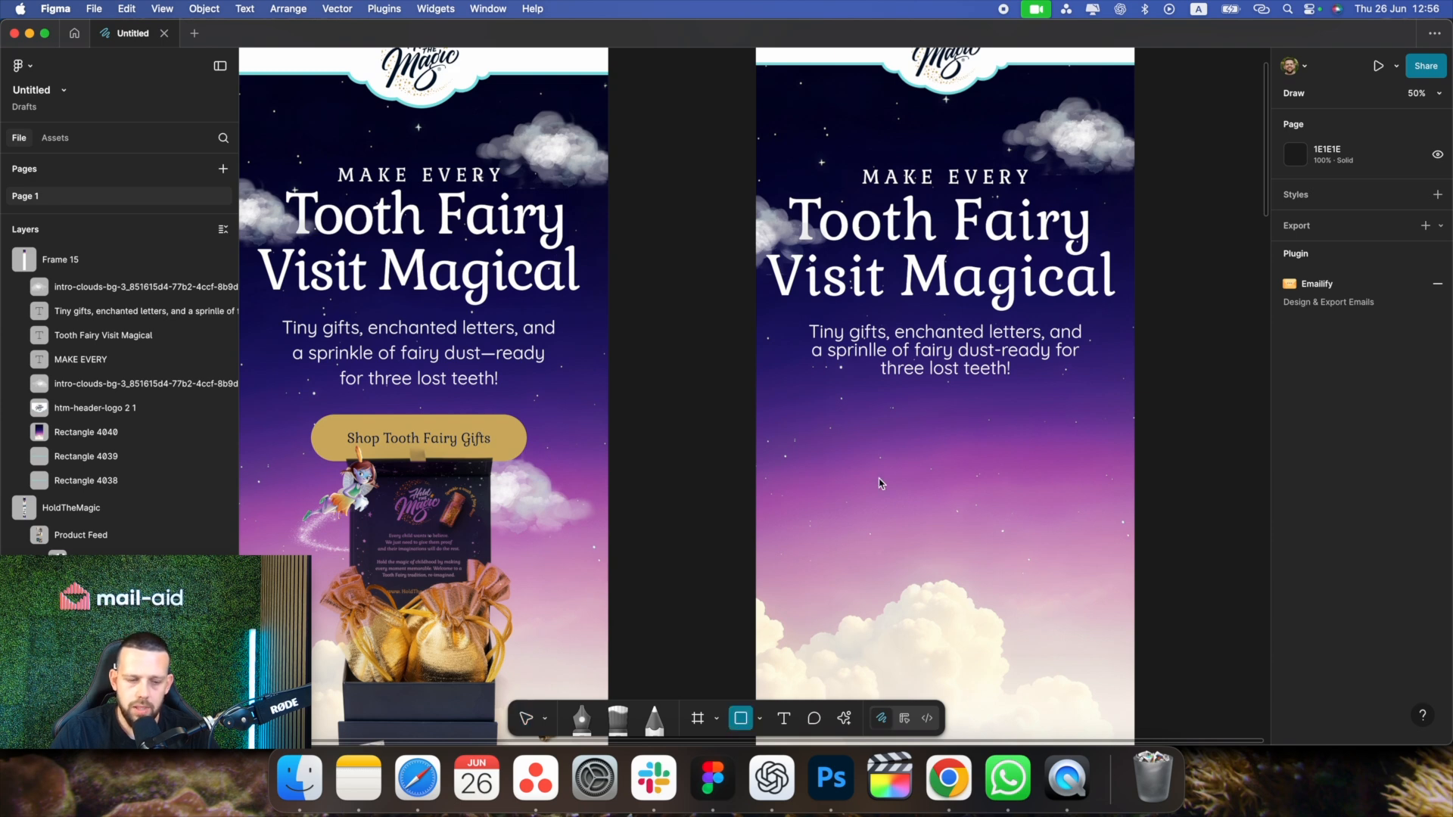
pyautogui.moveTo(832, 409); pyautogui.dragTo(1078, 458)
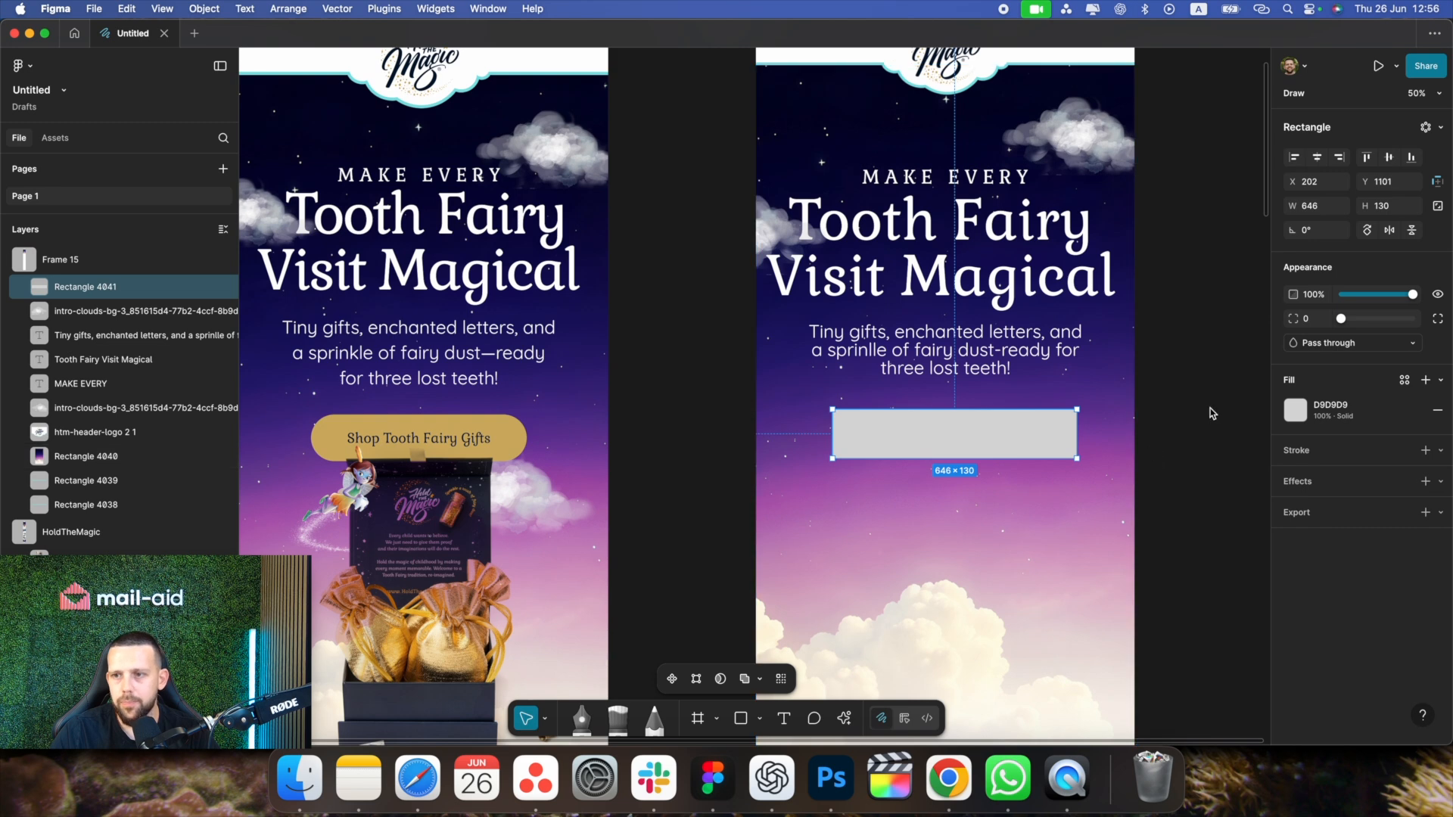
pyautogui.moveTo(1345, 322); pyautogui.dragTo(1412, 322)
pyautogui.moveTo(1048, 440); pyautogui.dragTo(1027, 441)
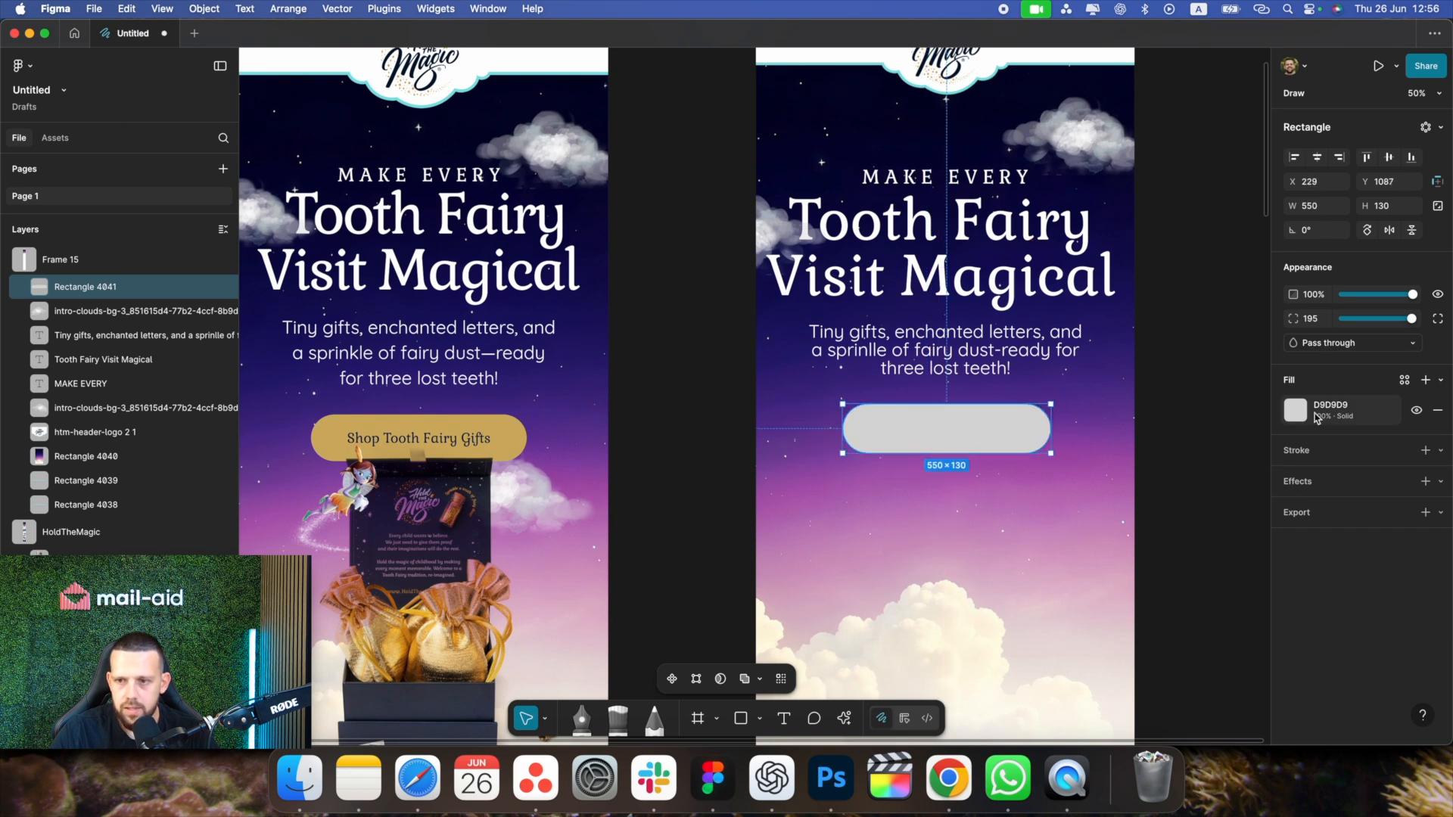
# Fill the button rectangle with gold D0B166 sampled from the reference's Shop Tooth Fairy Gifts button
pyautogui.click(1295, 410)
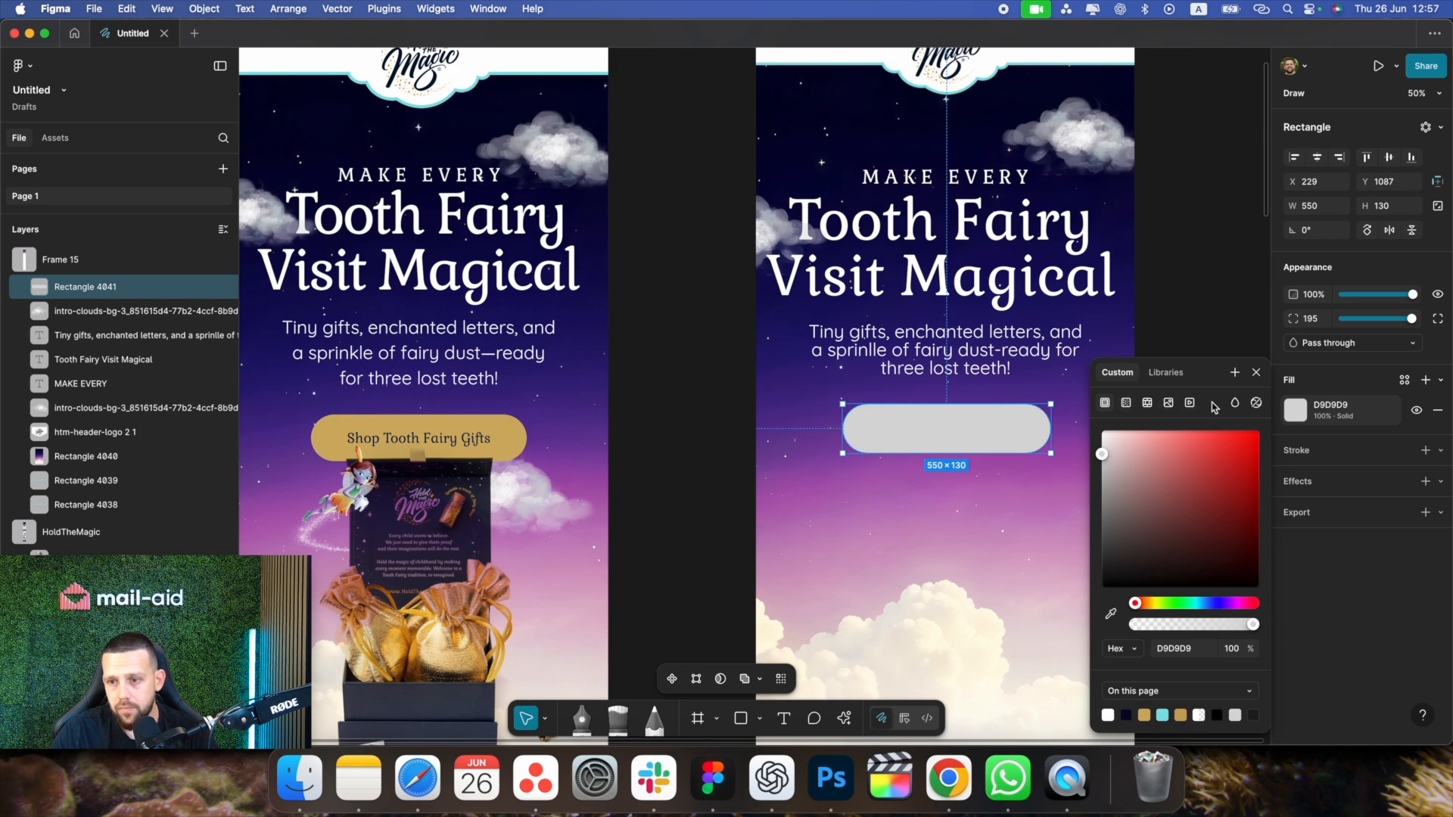
pyautogui.click(1109, 616)
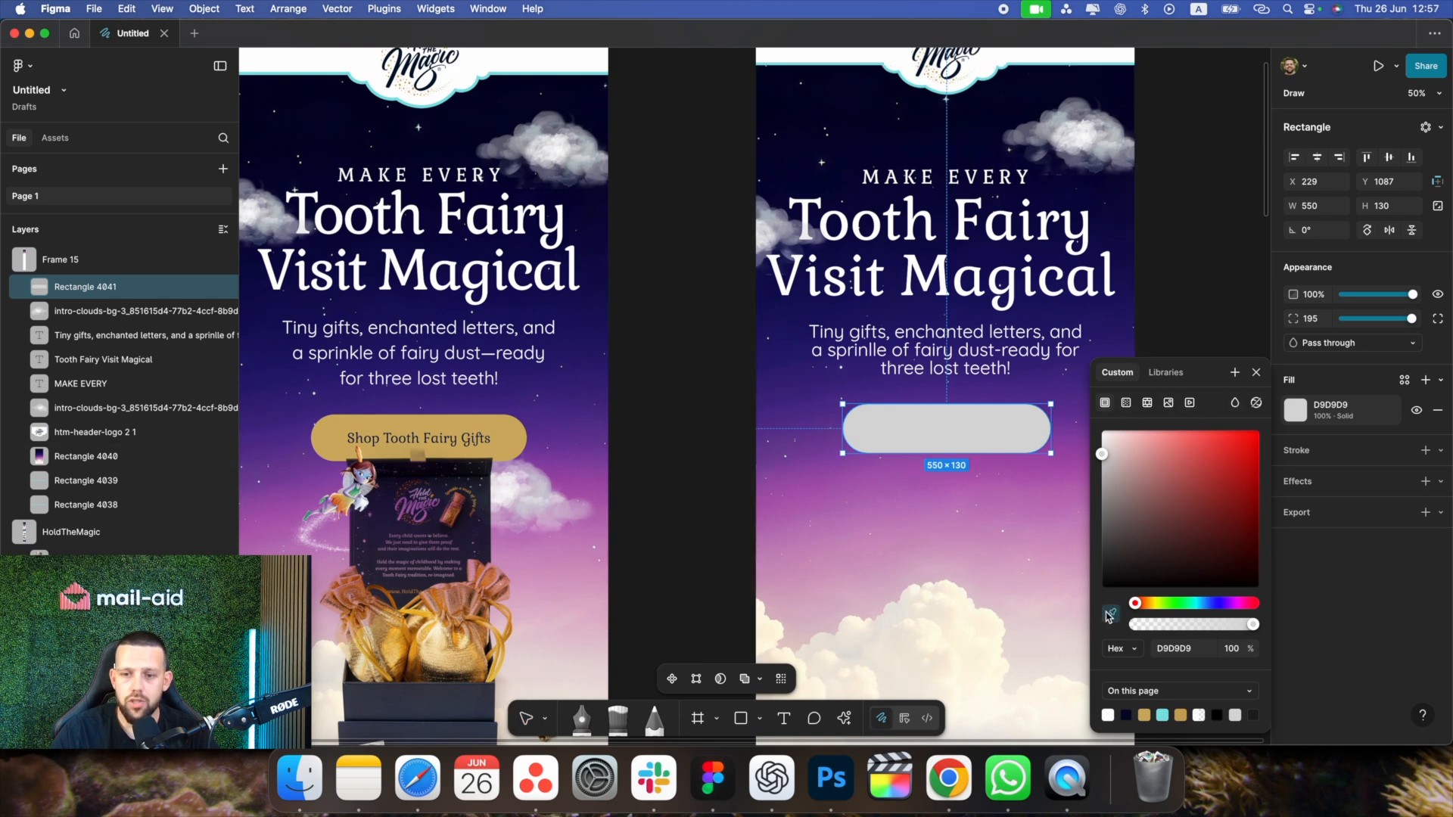
pyautogui.click(516, 433)
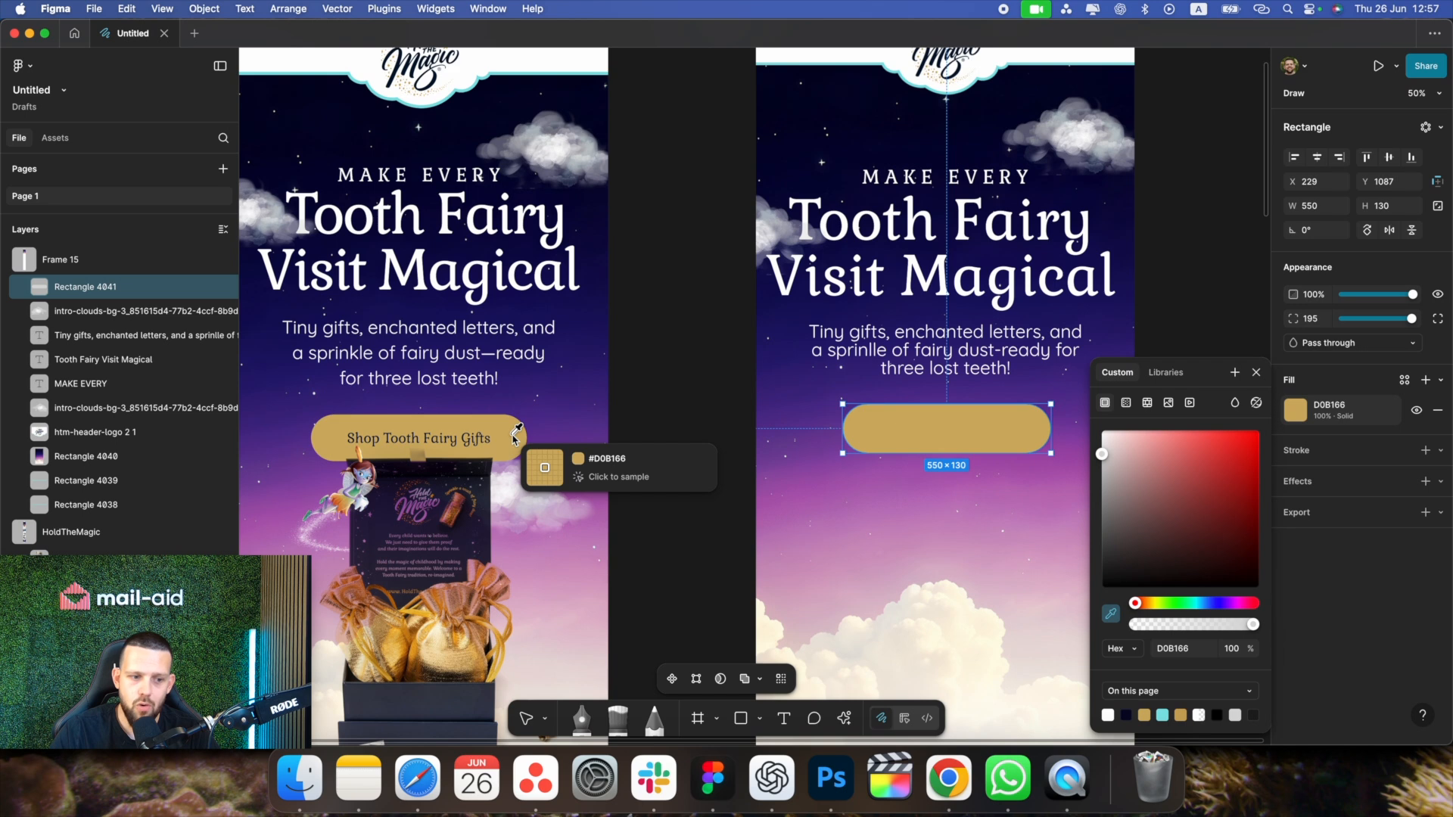
pyautogui.click(731, 522)
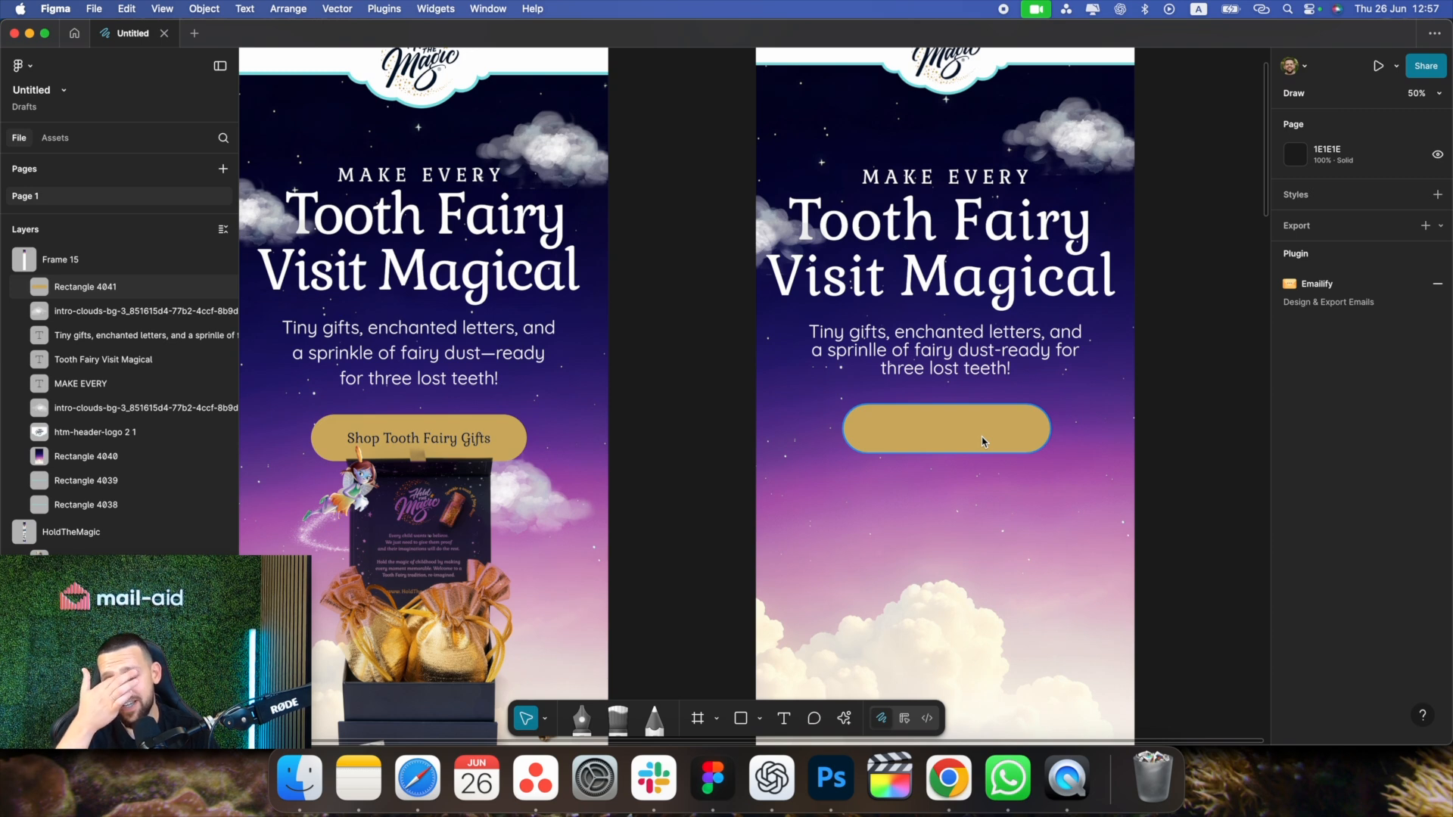
# Centre the gold button horizontally in the frame at X 225, Y 1090, and deselect it
pyautogui.click(983, 428)
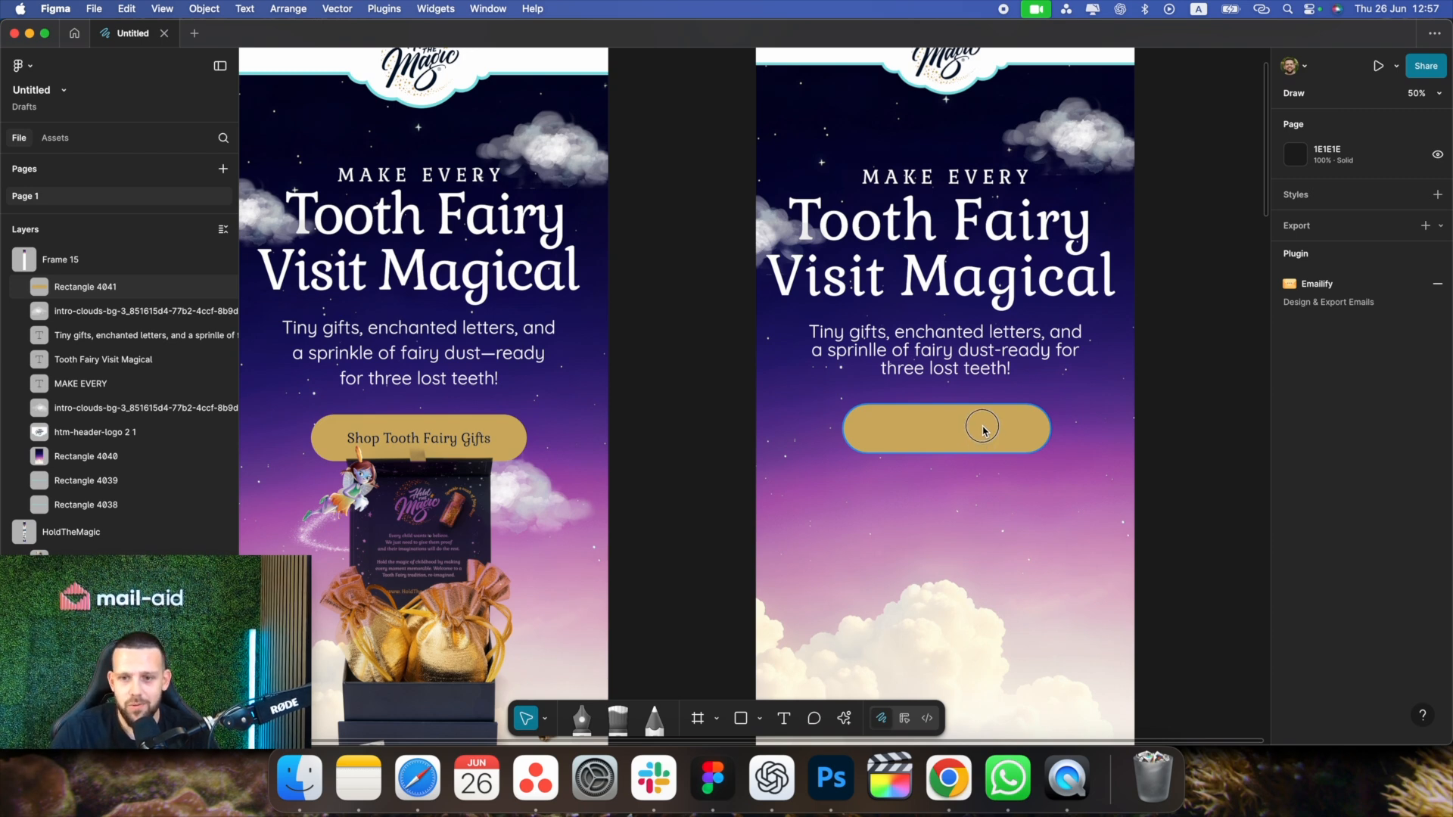
pyautogui.moveTo(983, 429); pyautogui.dragTo(974, 437)
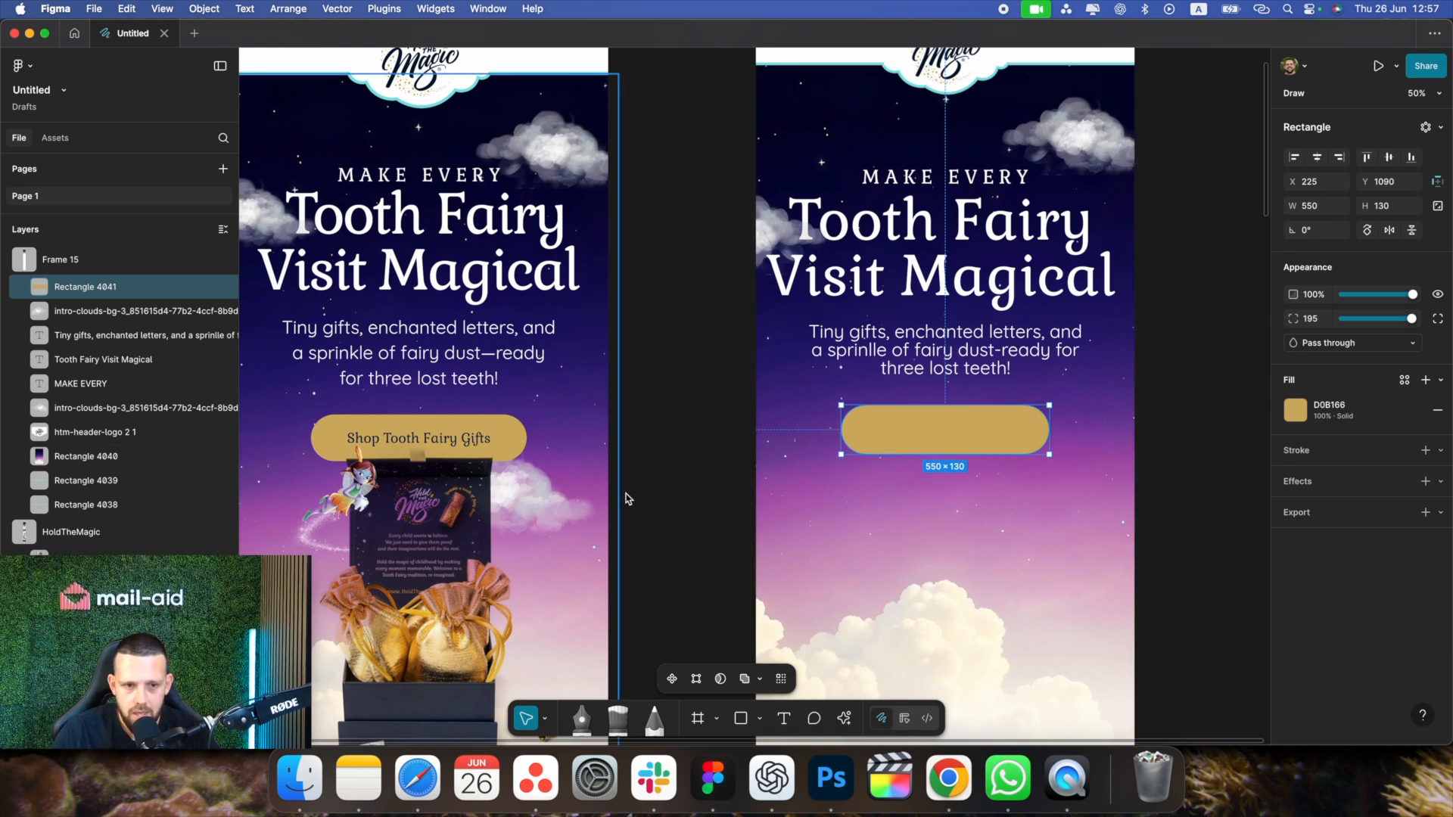
pyautogui.click(693, 463)
# Add a text layer reading "Shop Tooth Fairy Gifts" over the gold button in the new frame
pyautogui.click(784, 719)
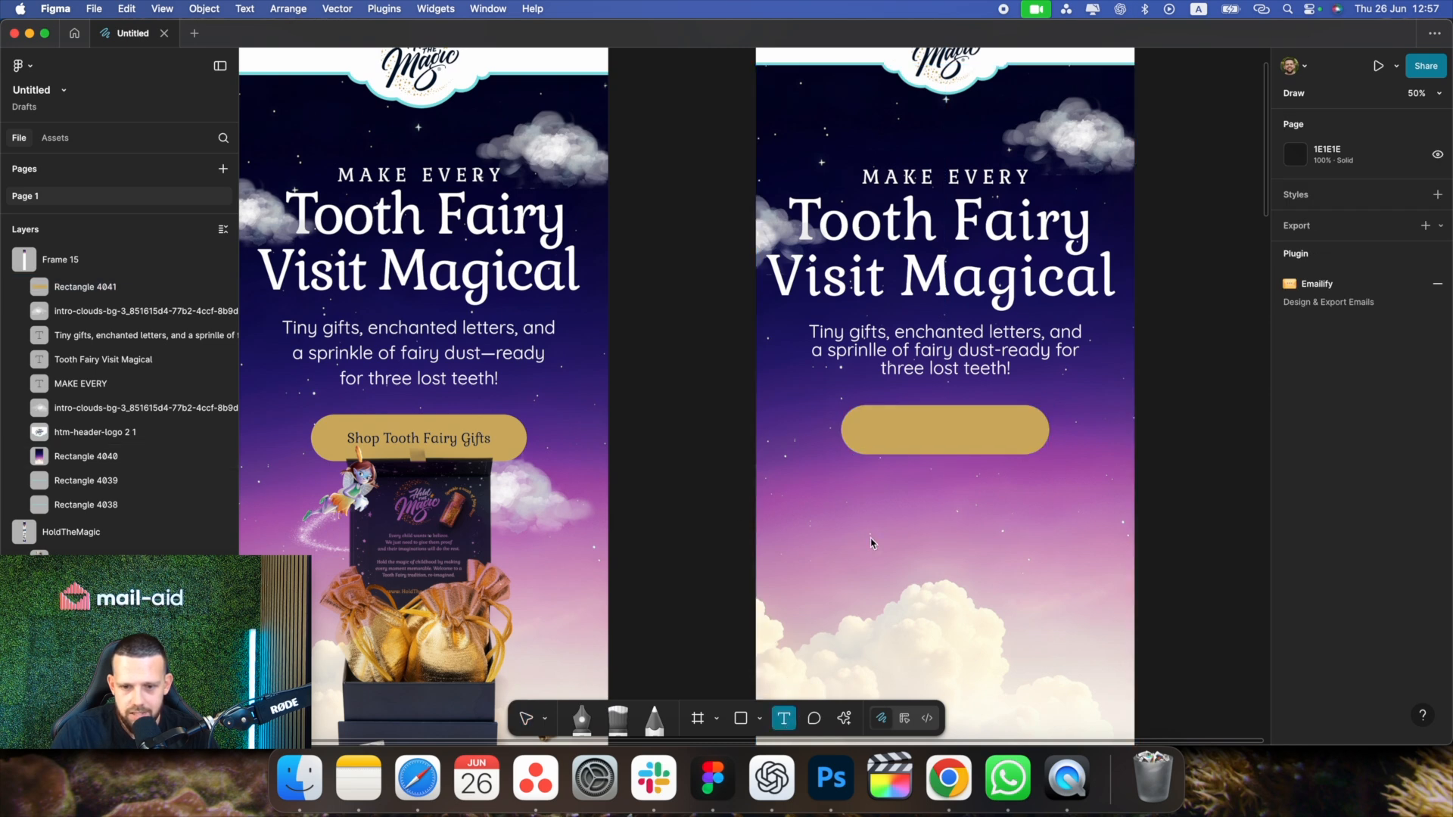
pyautogui.click(890, 440)
pyautogui.write('Shop')
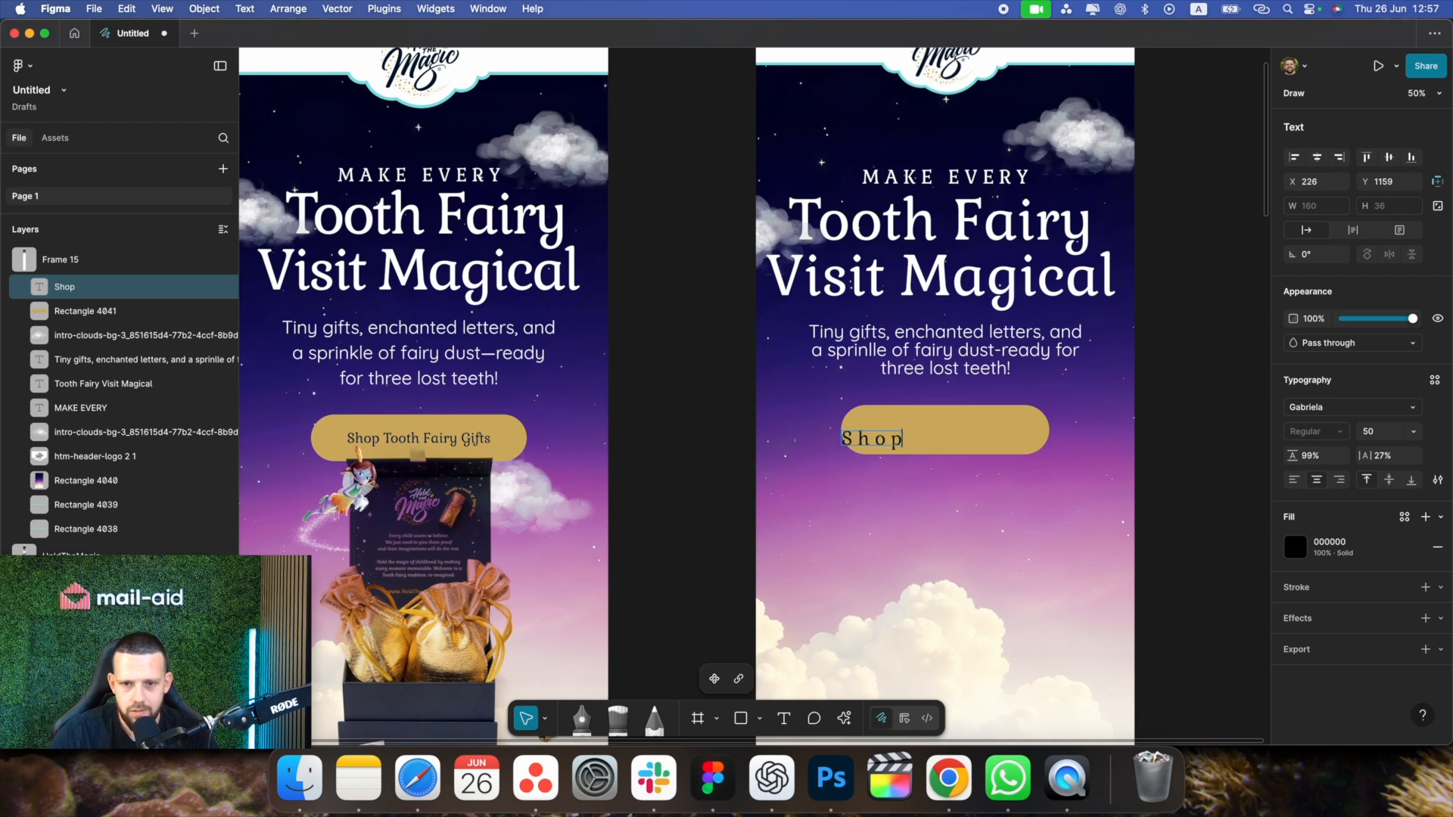
pyautogui.write(' Tooth')
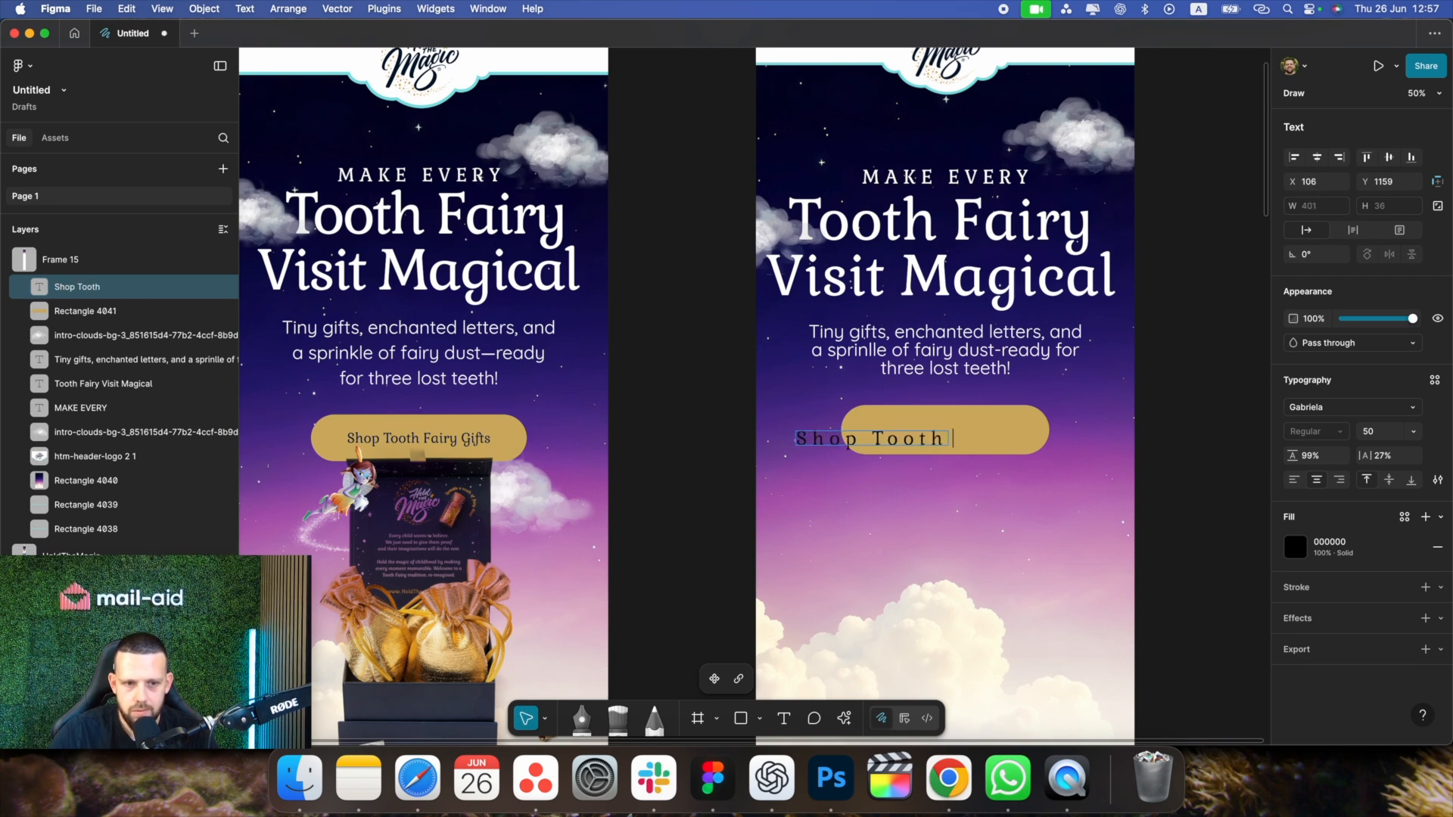
pyautogui.write(' Fairy gift')
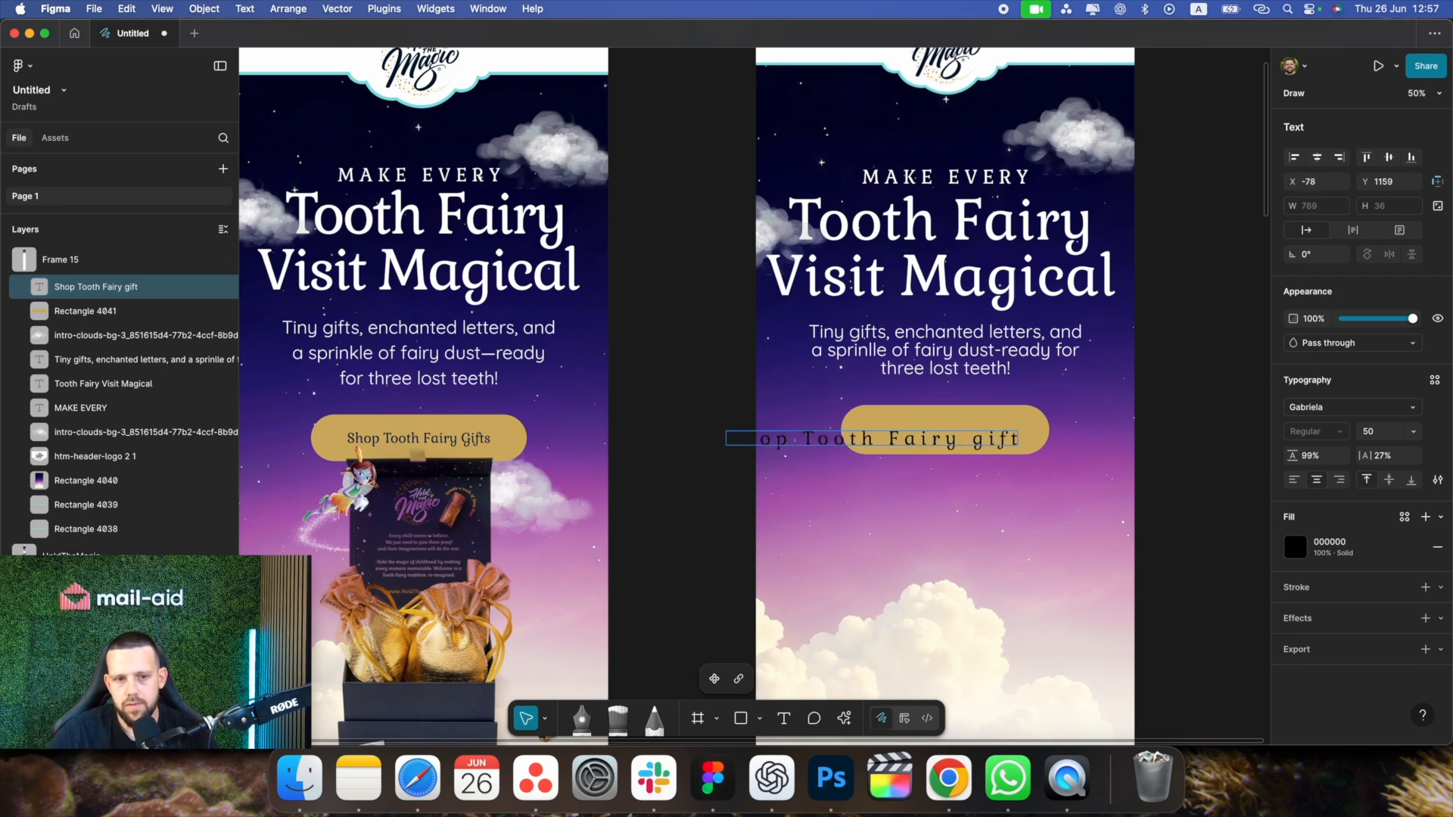
pyautogui.press('BackSpace')
pyautogui.press('BackSpace')
pyautogui.press('BackSpace')
pyautogui.press('BackSpace')
pyautogui.write('G')
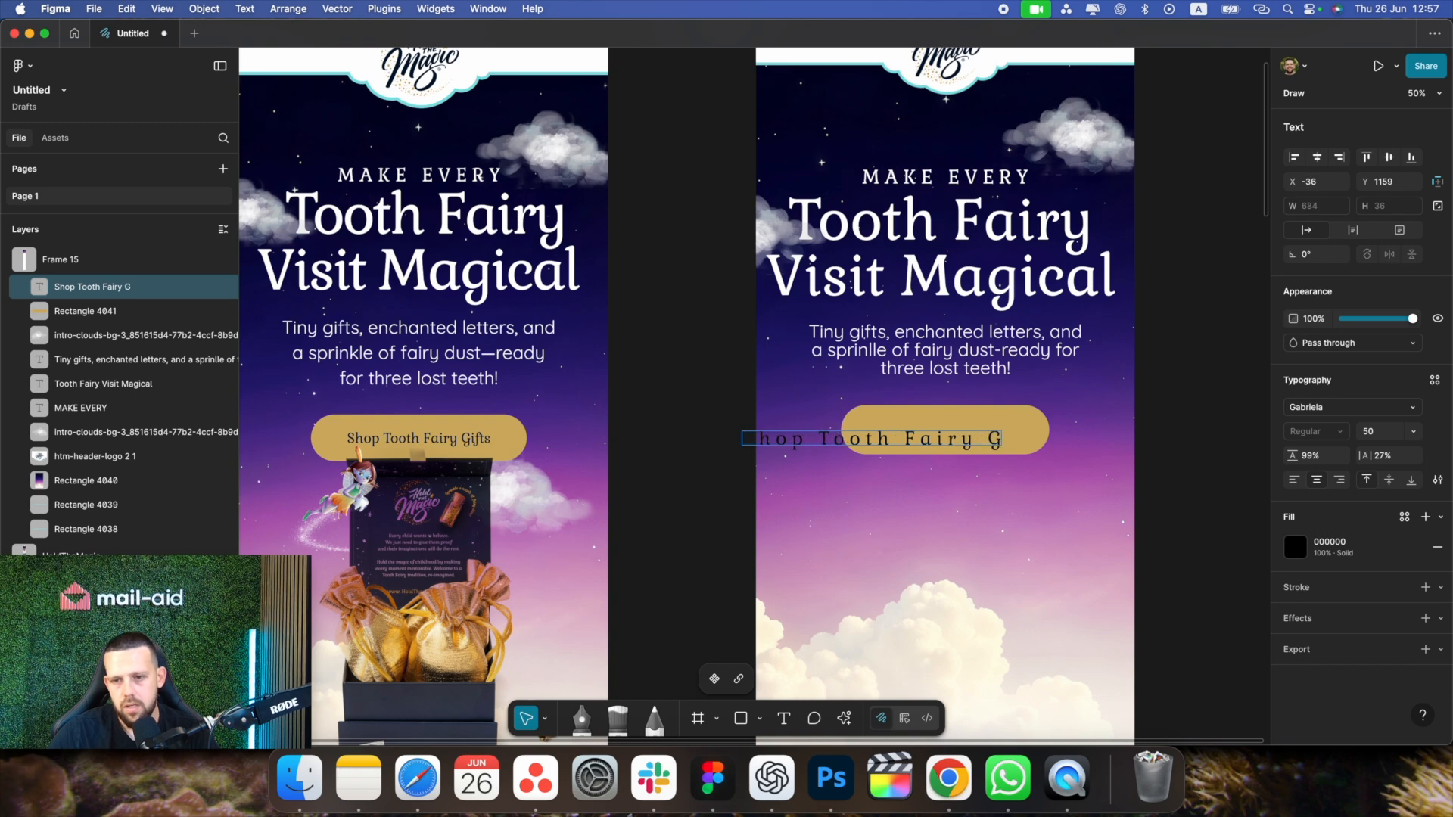
pyautogui.write('ifts')
# Set the Shop Tooth Fairy Gifts text's letter spacing to 0% and its font size to 35
pyautogui.press('super+a')
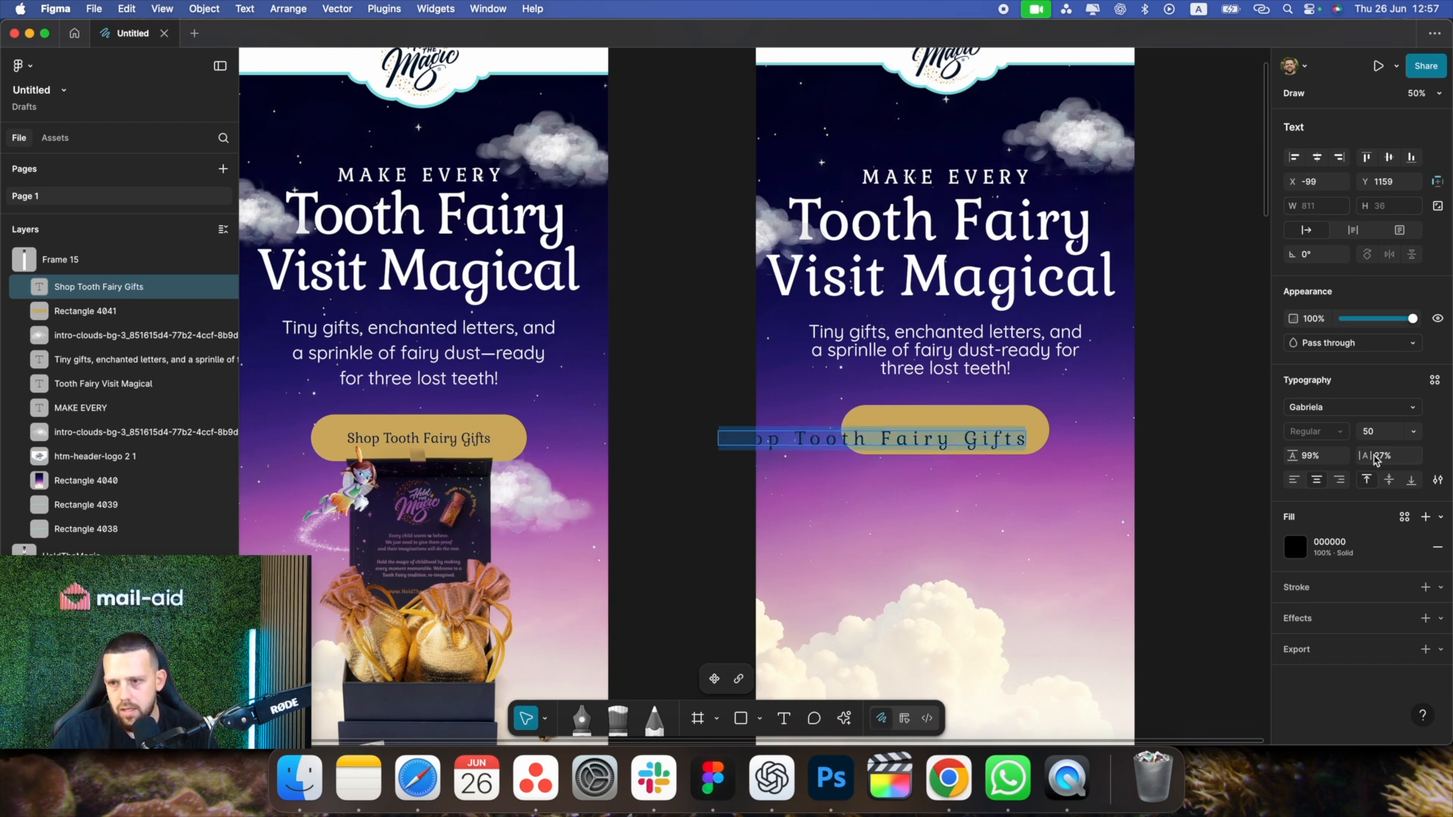
pyautogui.click(1378, 459)
pyautogui.write('0')
pyautogui.press('Return')
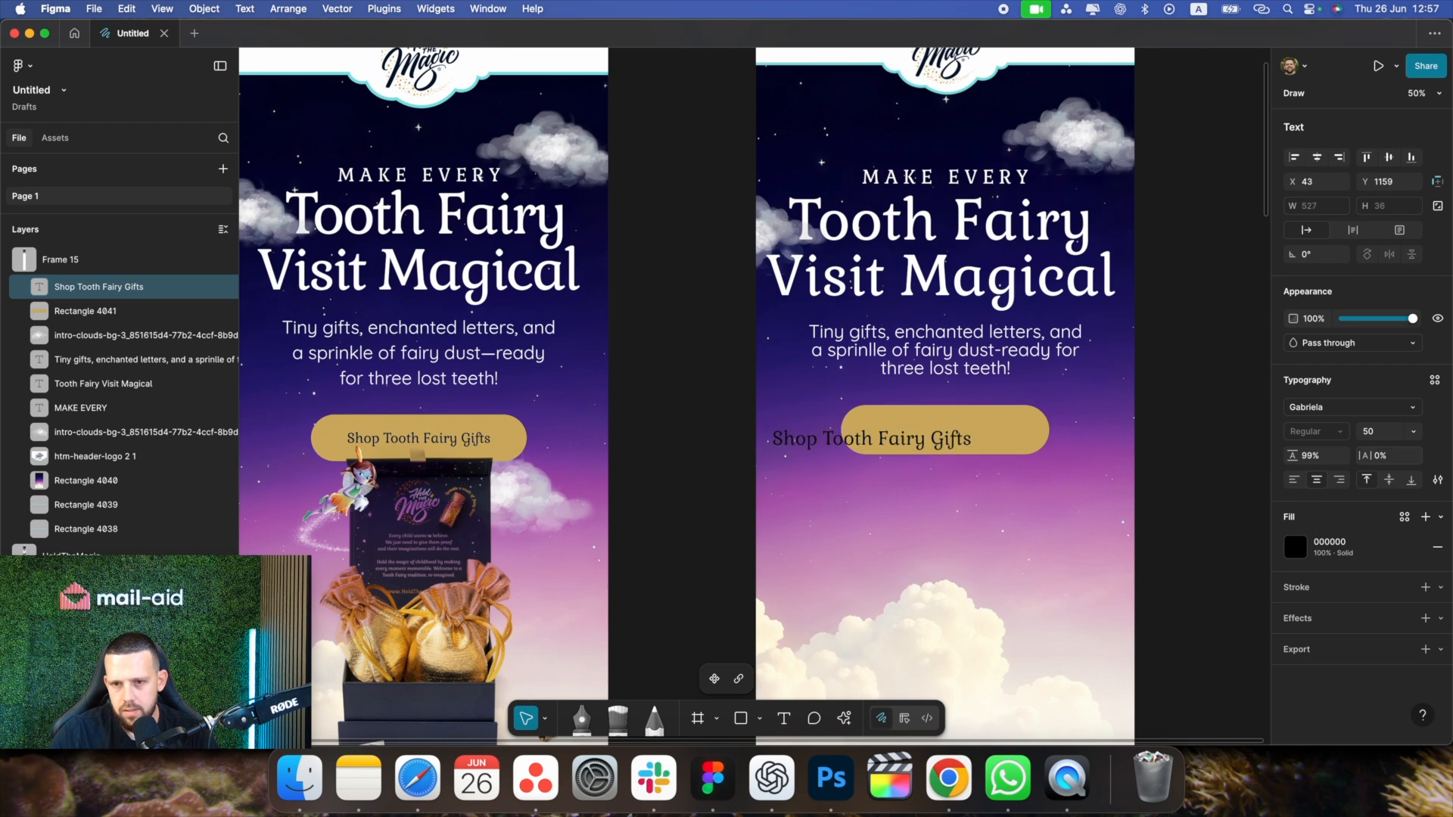
pyautogui.doubleClick(955, 451)
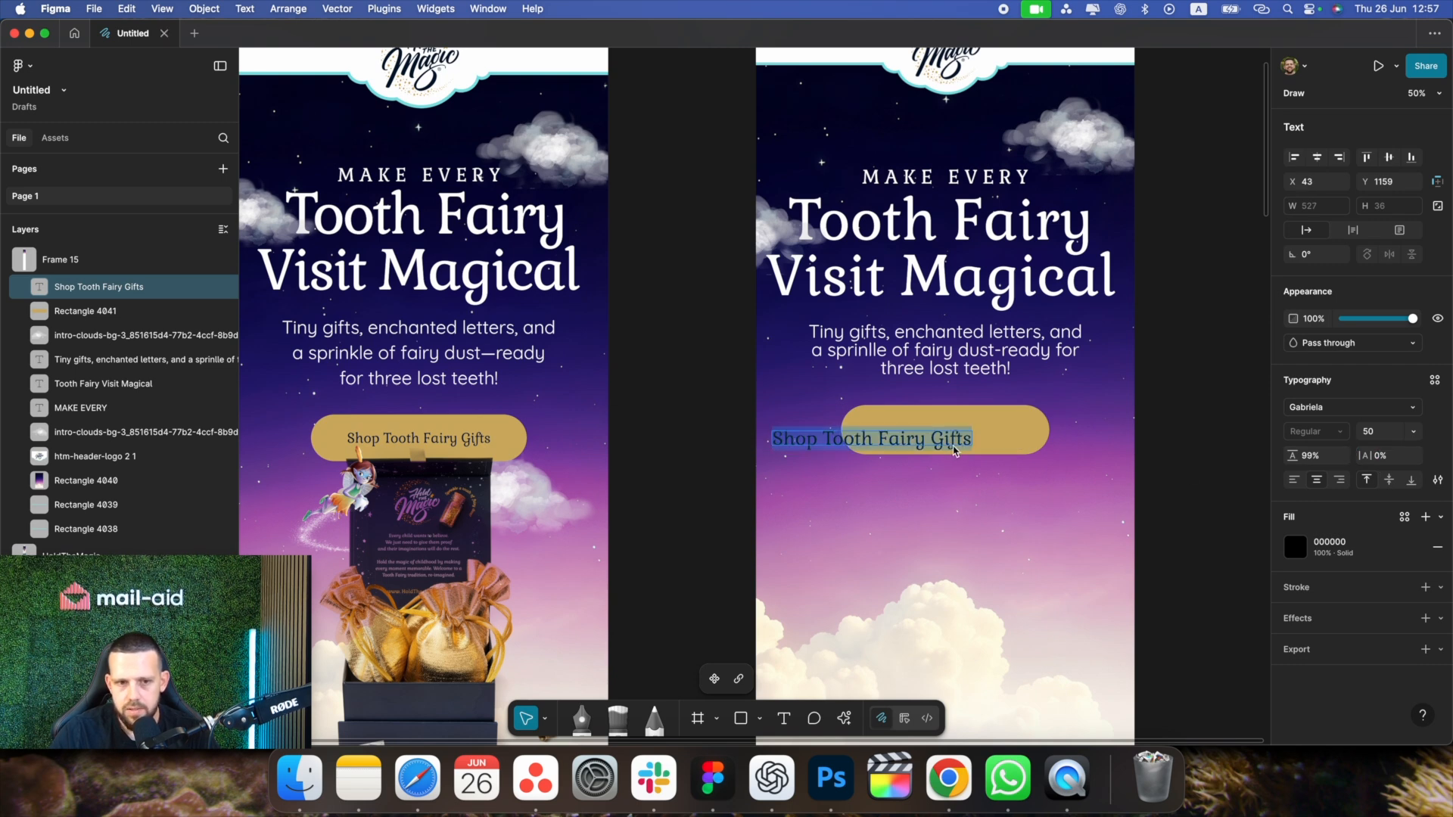
pyautogui.click(1382, 439)
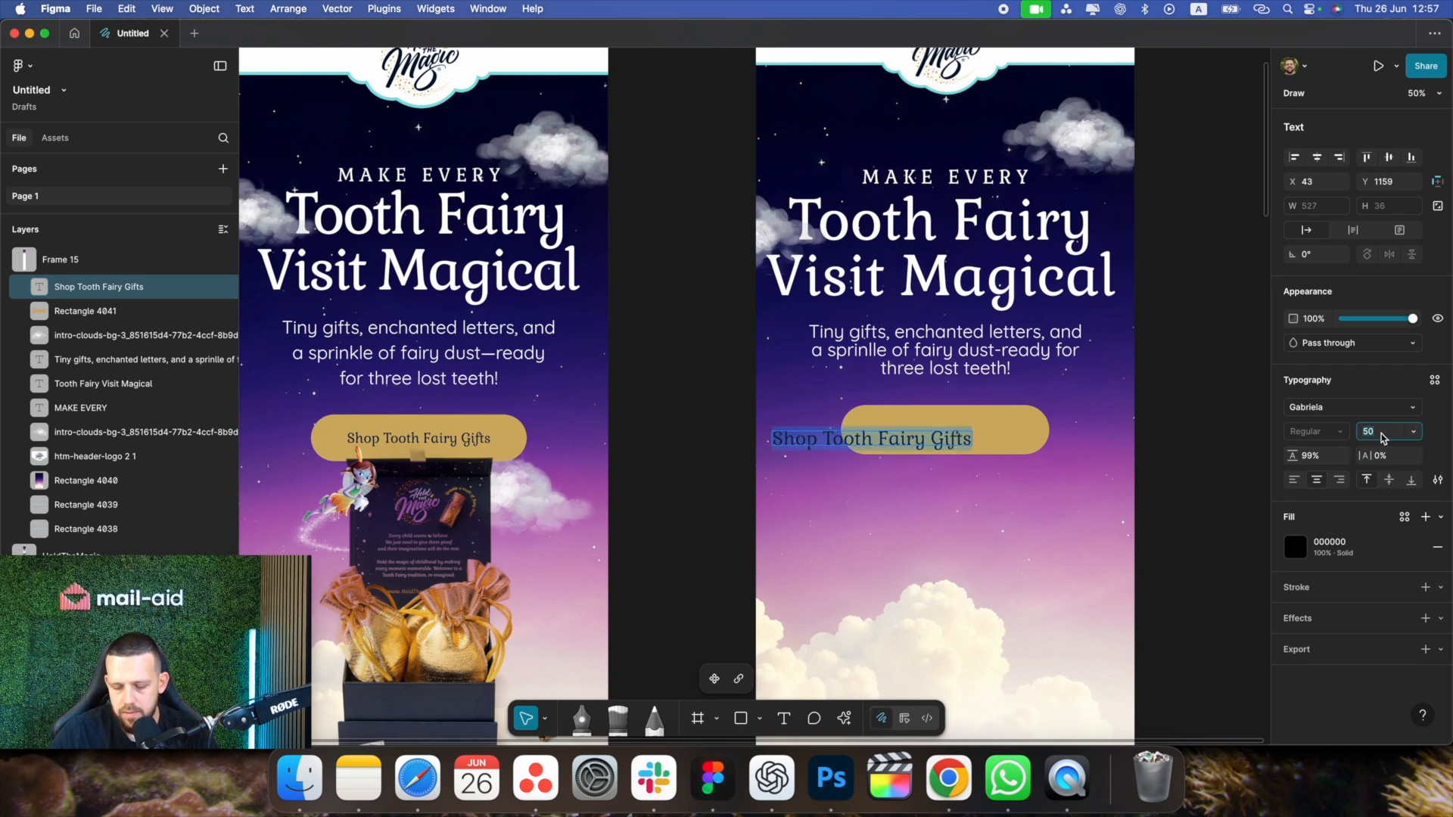
pyautogui.write('35')
pyautogui.press('Return')
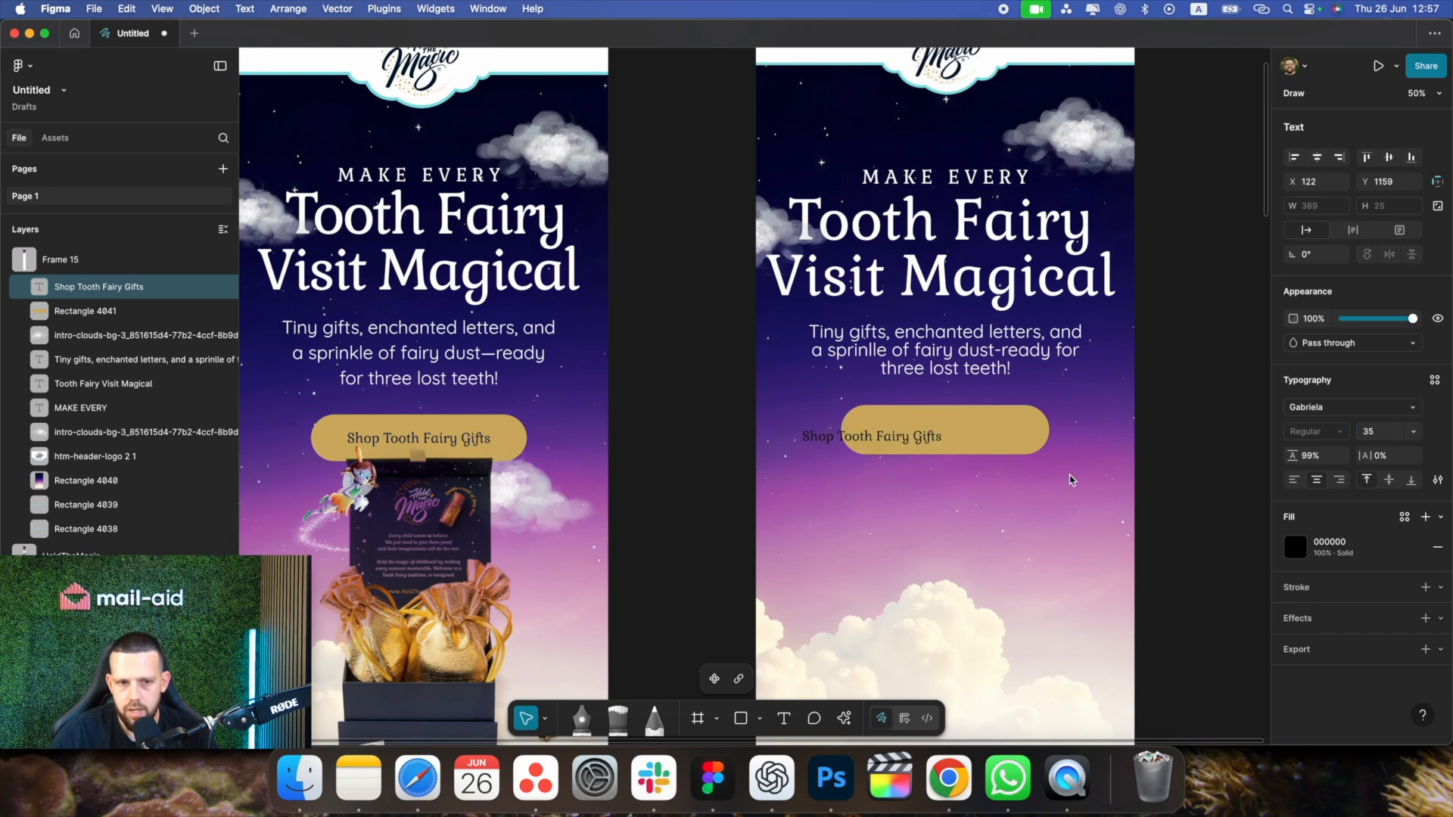
# Centre the Shop Tooth Fairy Gifts text on the gold button and check it against the reference design
pyautogui.moveTo(893, 441); pyautogui.dragTo(962, 438)
pyautogui.click(964, 526)
pyautogui.scroll(1, 963, 526)
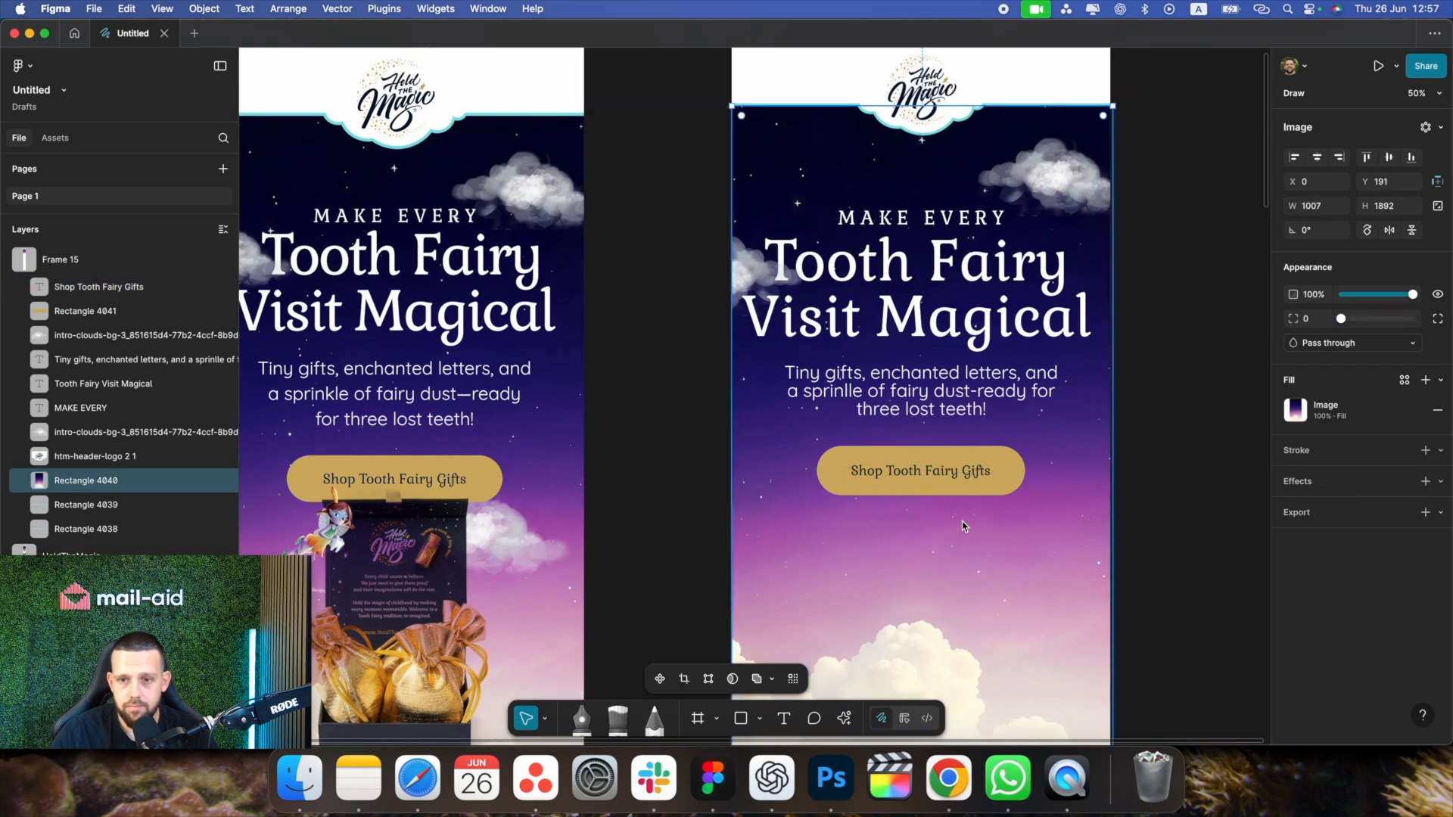
pyautogui.press('-')
pyautogui.scroll(-1, 976, 524)
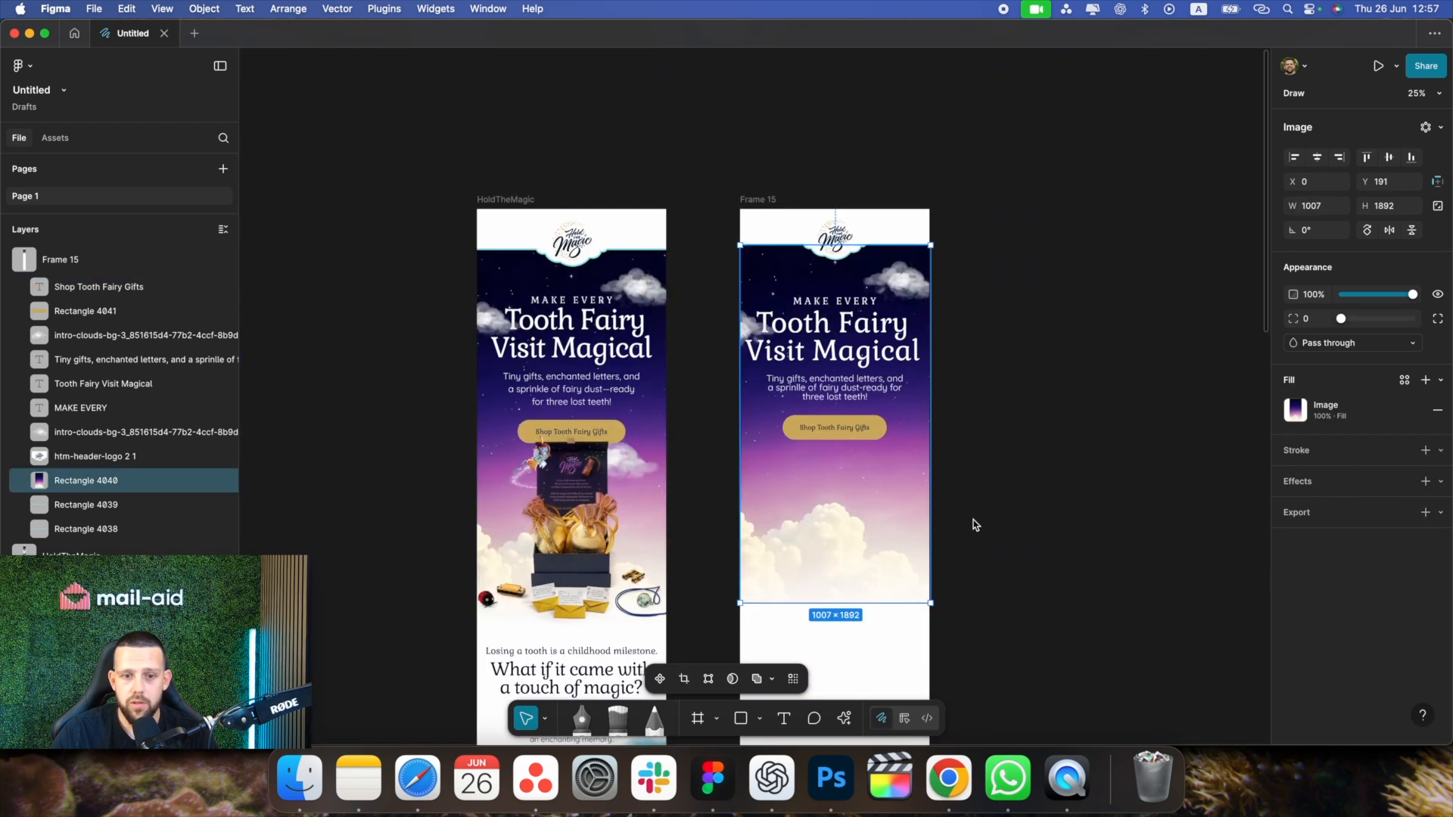
pyautogui.press('+')
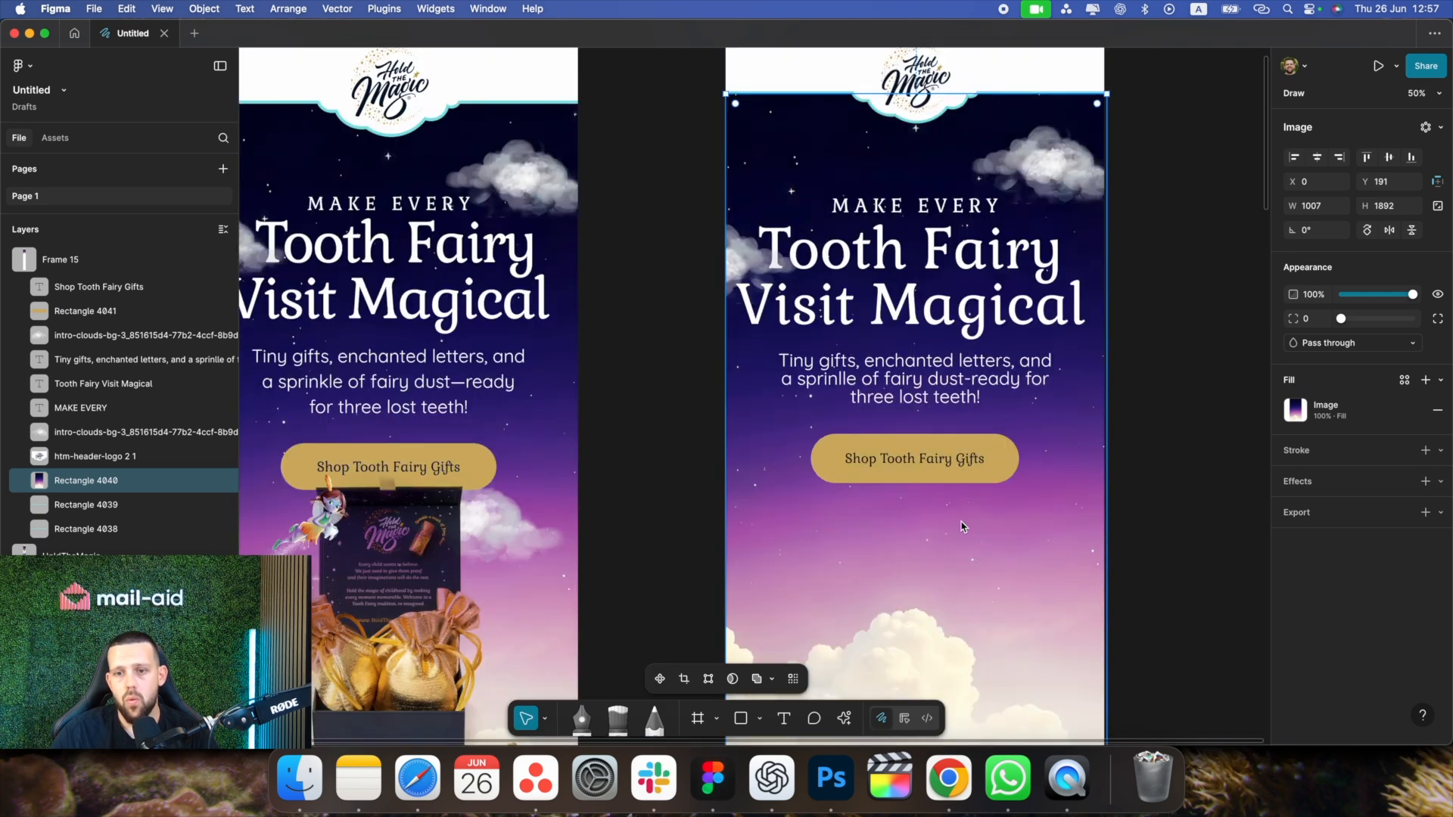
pyautogui.scroll(-3, 964, 526)
pyautogui.hscroll(2, 963, 526)
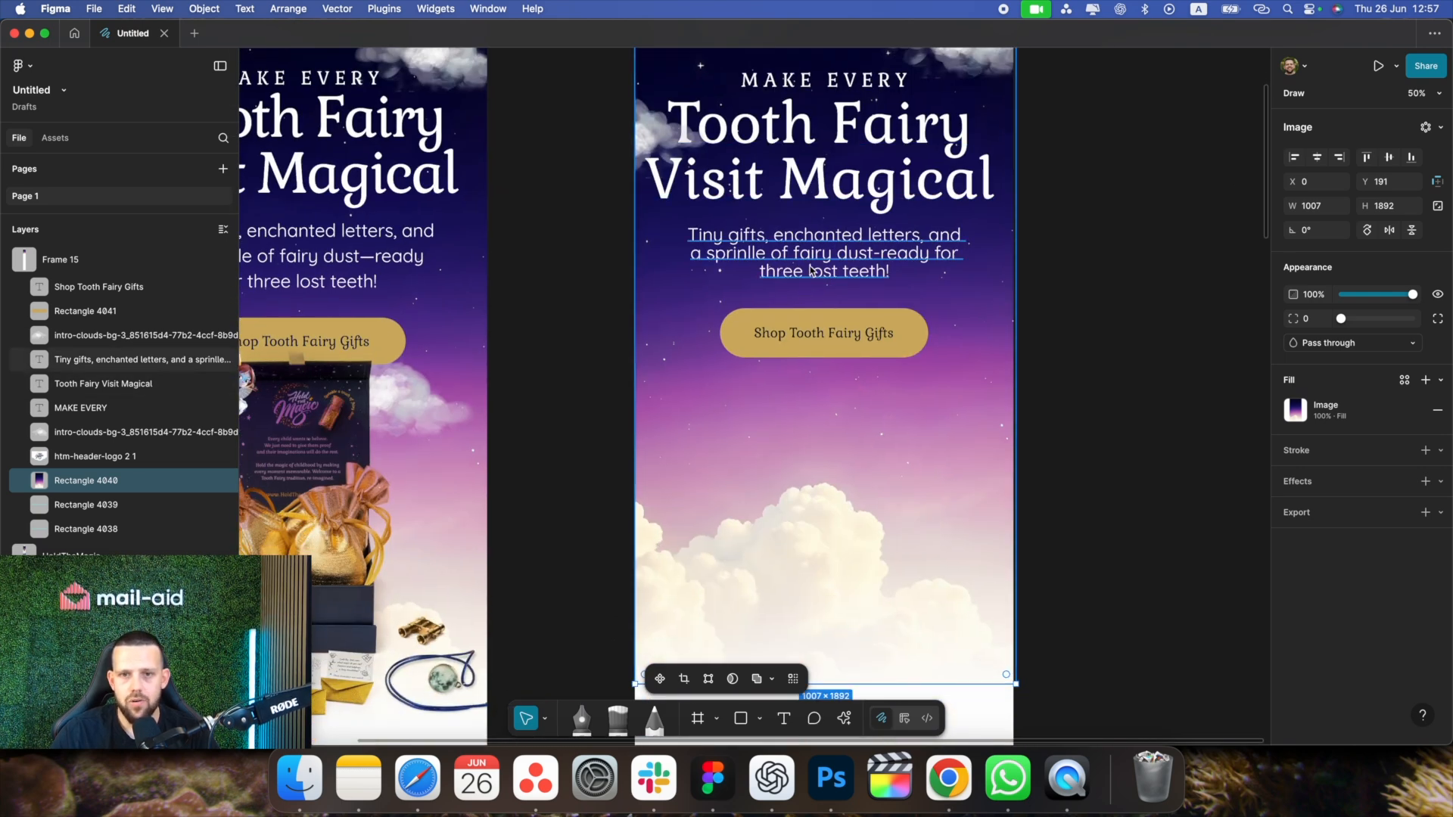
# Try duplicating the gold button rectangle together with its text, undo the copy and deselect everything
pyautogui.click(814, 263)
pyautogui.click(742, 342)
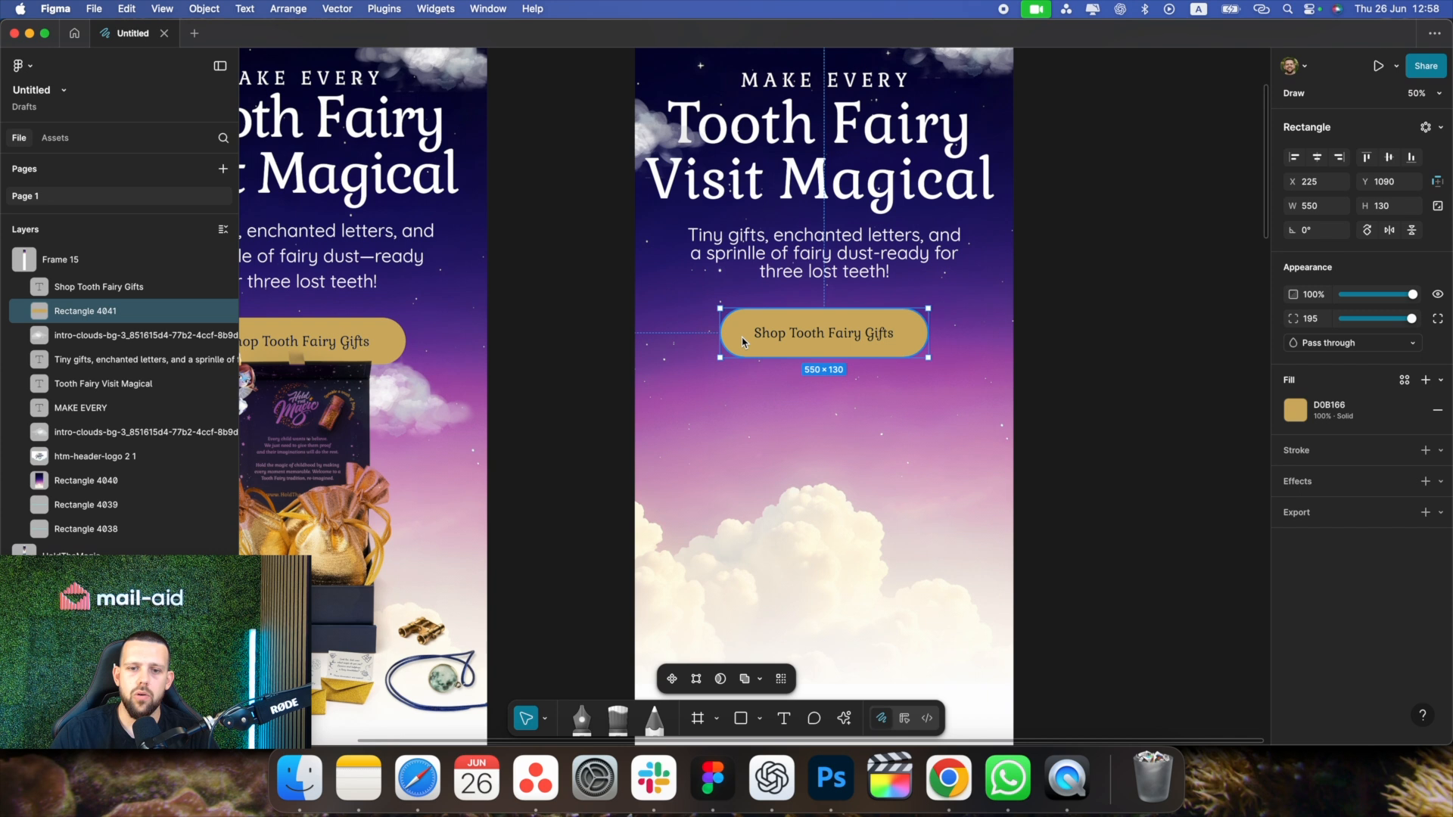
pyautogui.keyDown('shift'); pyautogui.click(797, 341); pyautogui.keyUp('shift')
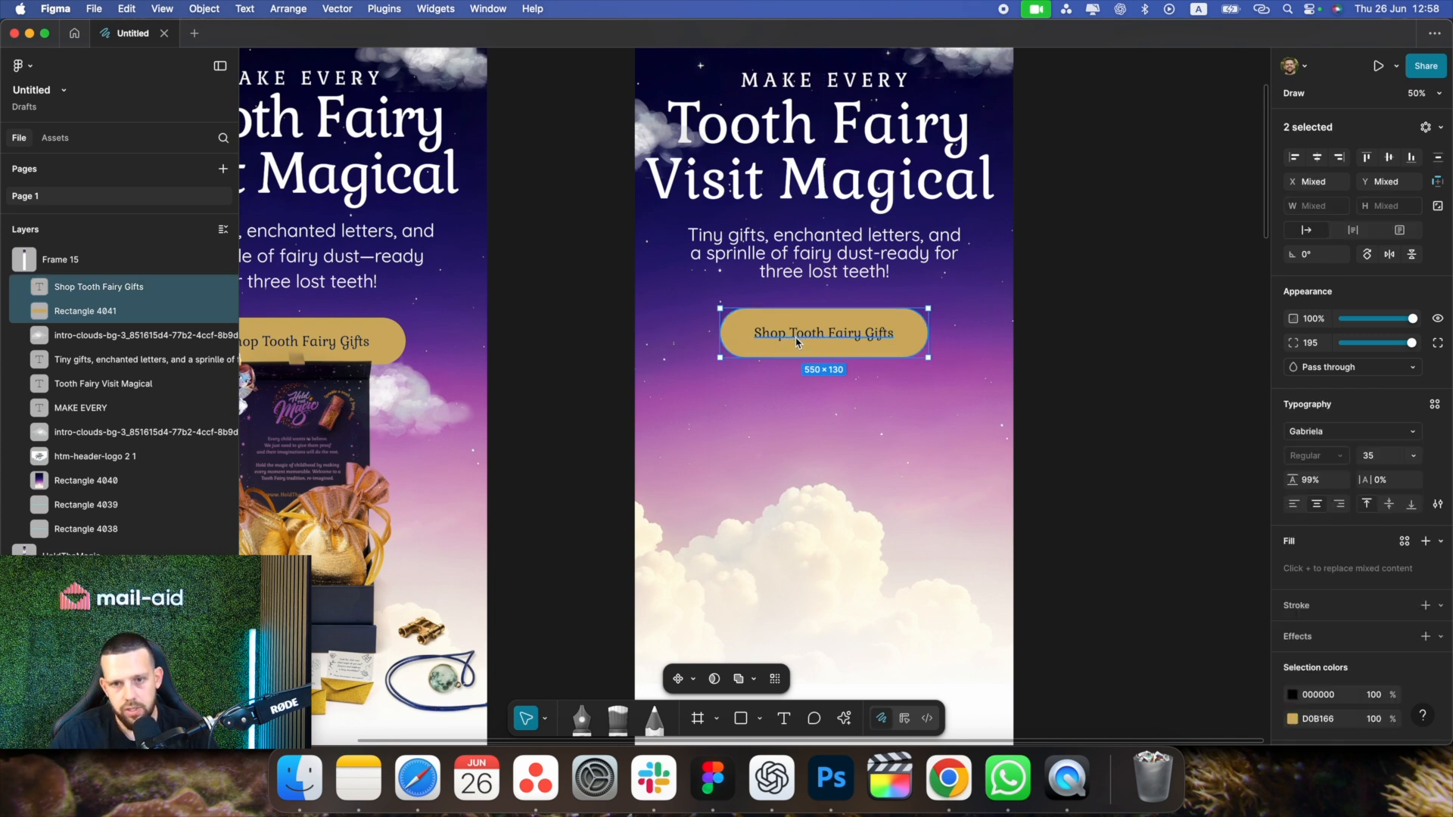
pyautogui.click(764, 297)
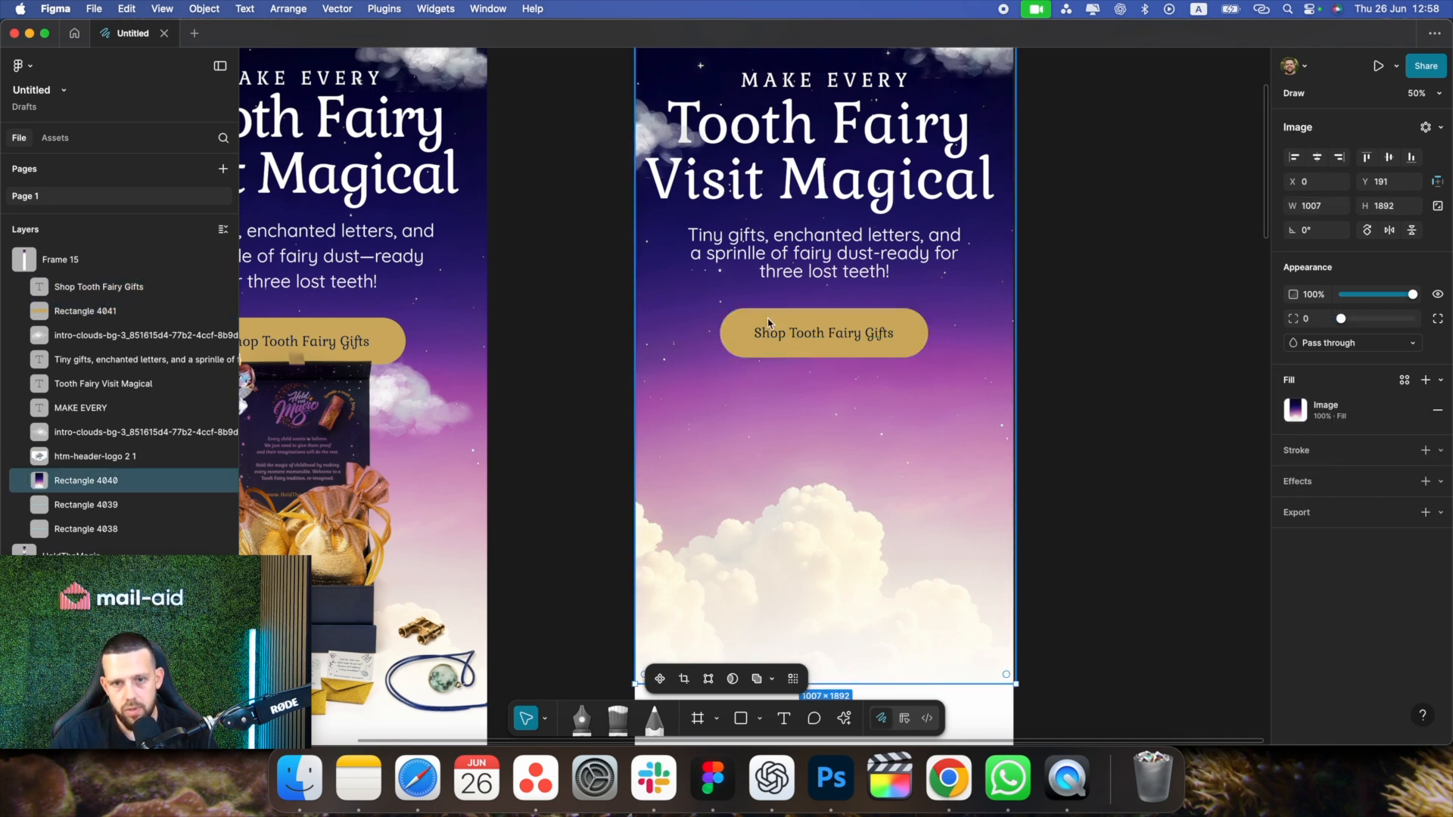
pyautogui.click(734, 340)
pyautogui.keyDown('shift'); pyautogui.click(787, 339); pyautogui.keyUp('shift')
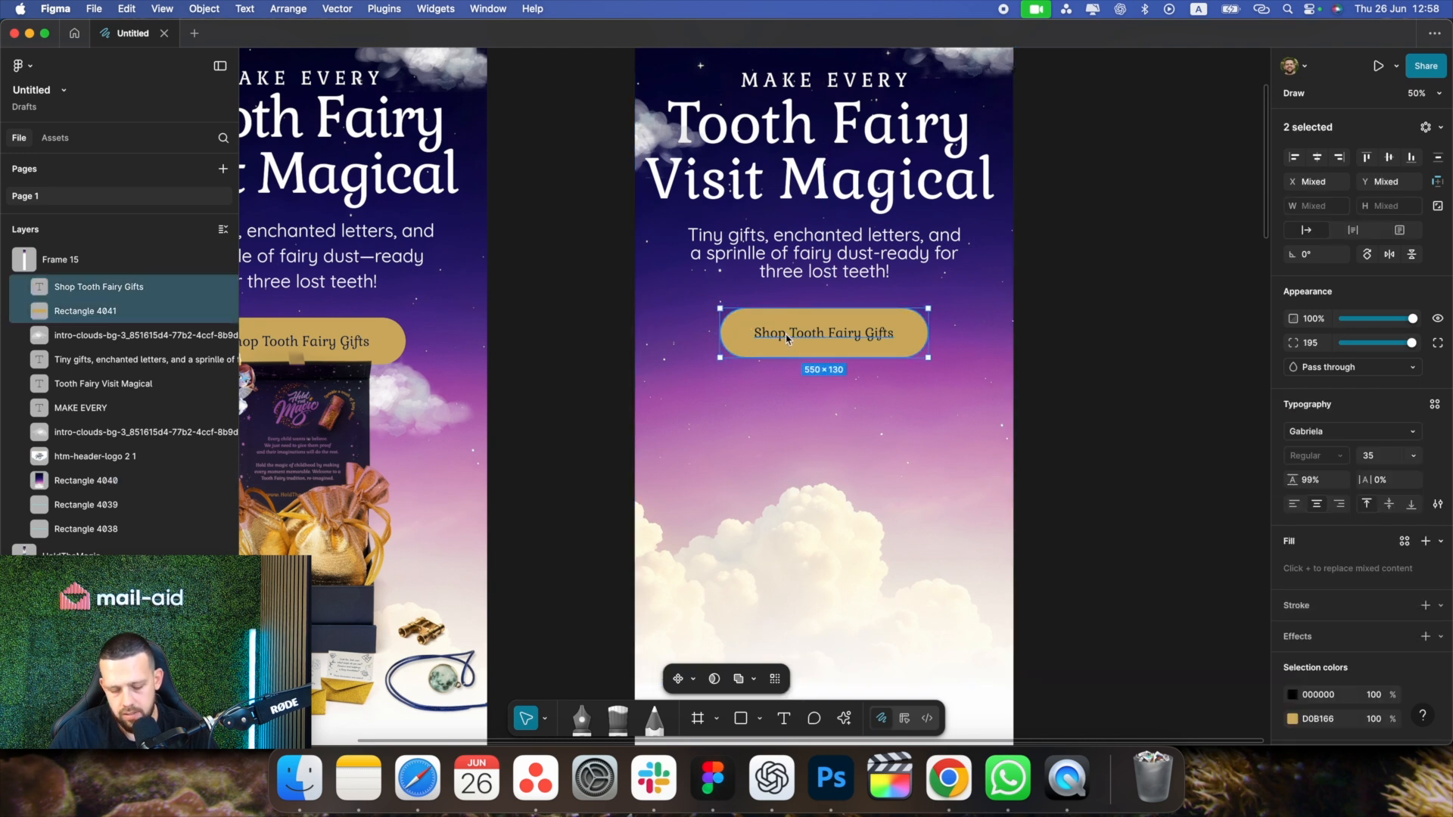
pyautogui.moveTo(813, 339); pyautogui.dragTo(874, 459)
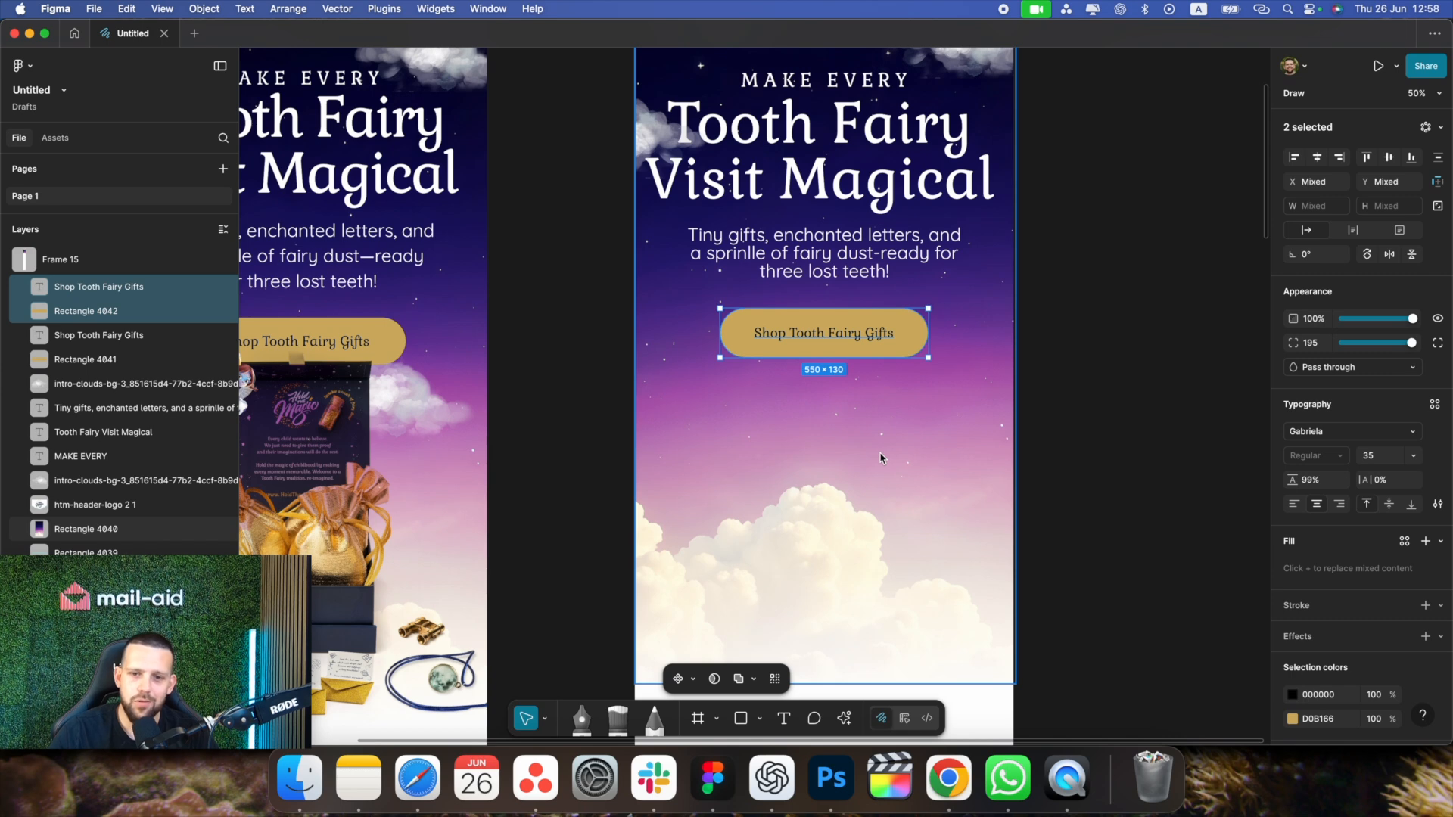
pyautogui.hotkey('ctrl', 'z')
pyautogui.click(1095, 415)
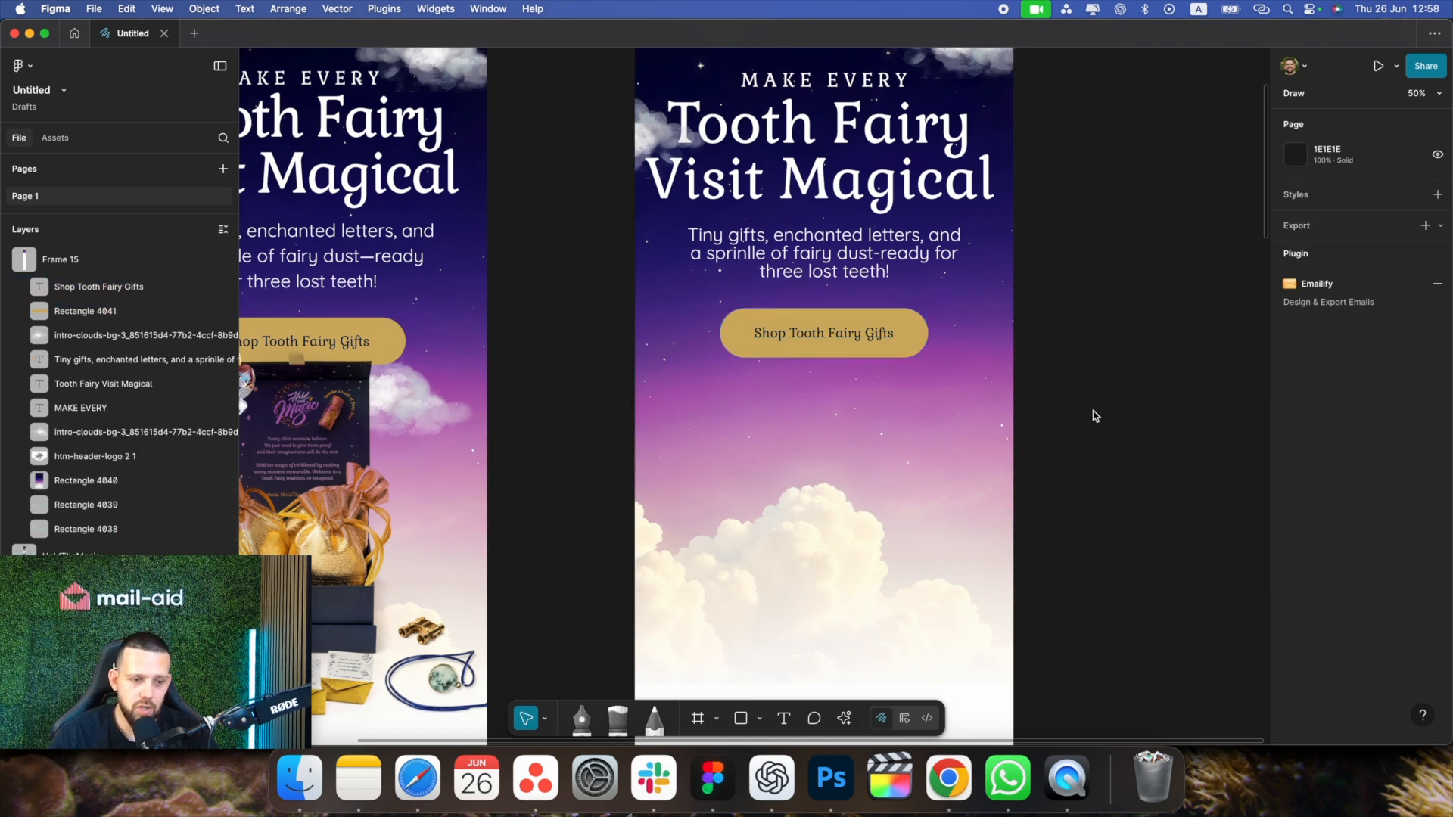
# Compare the new frame's progress with the full HoldTheMagic reference, looking closely at the hero section
pyautogui.press('-')
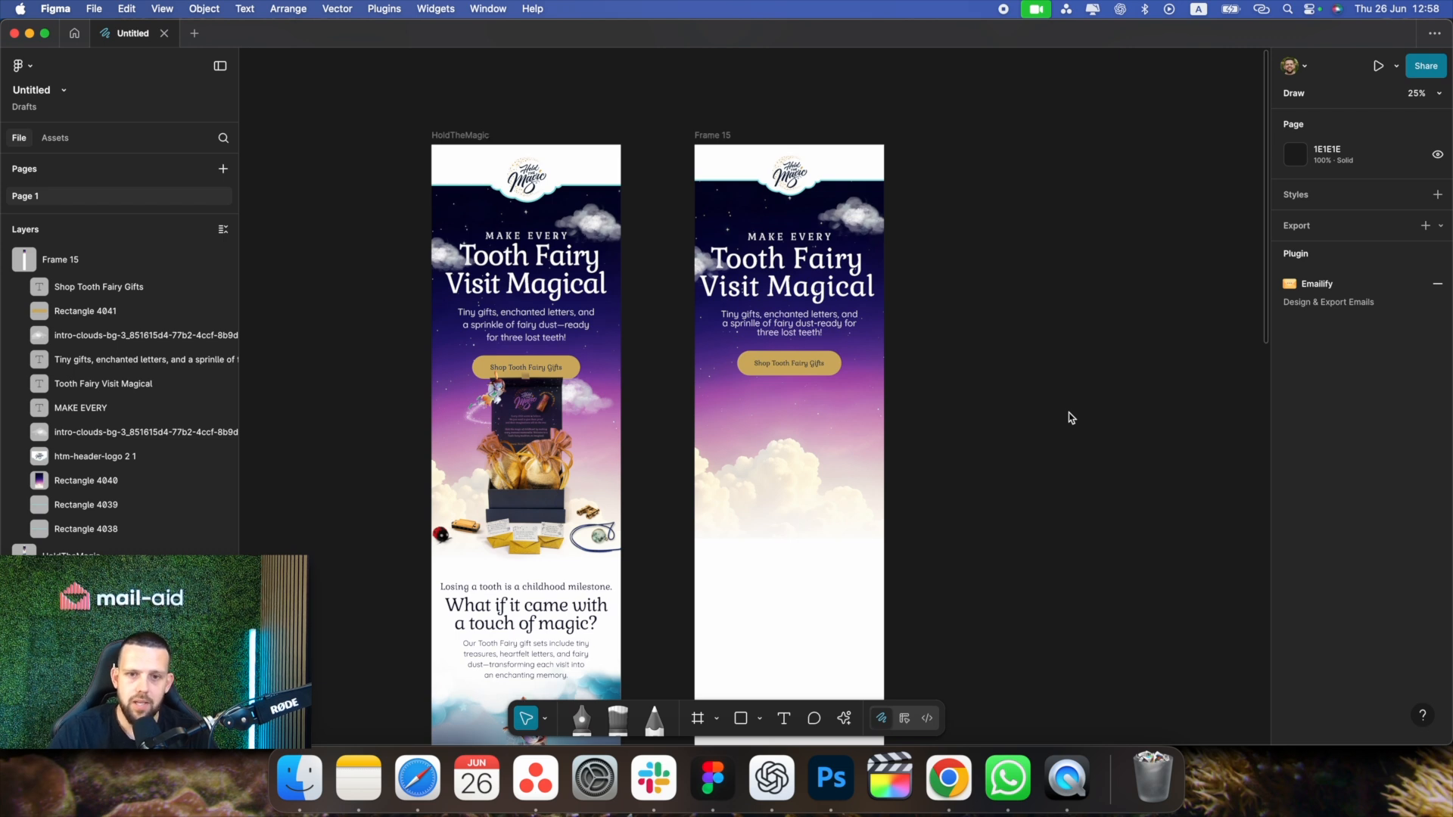
pyautogui.press('-')
pyautogui.press('-')
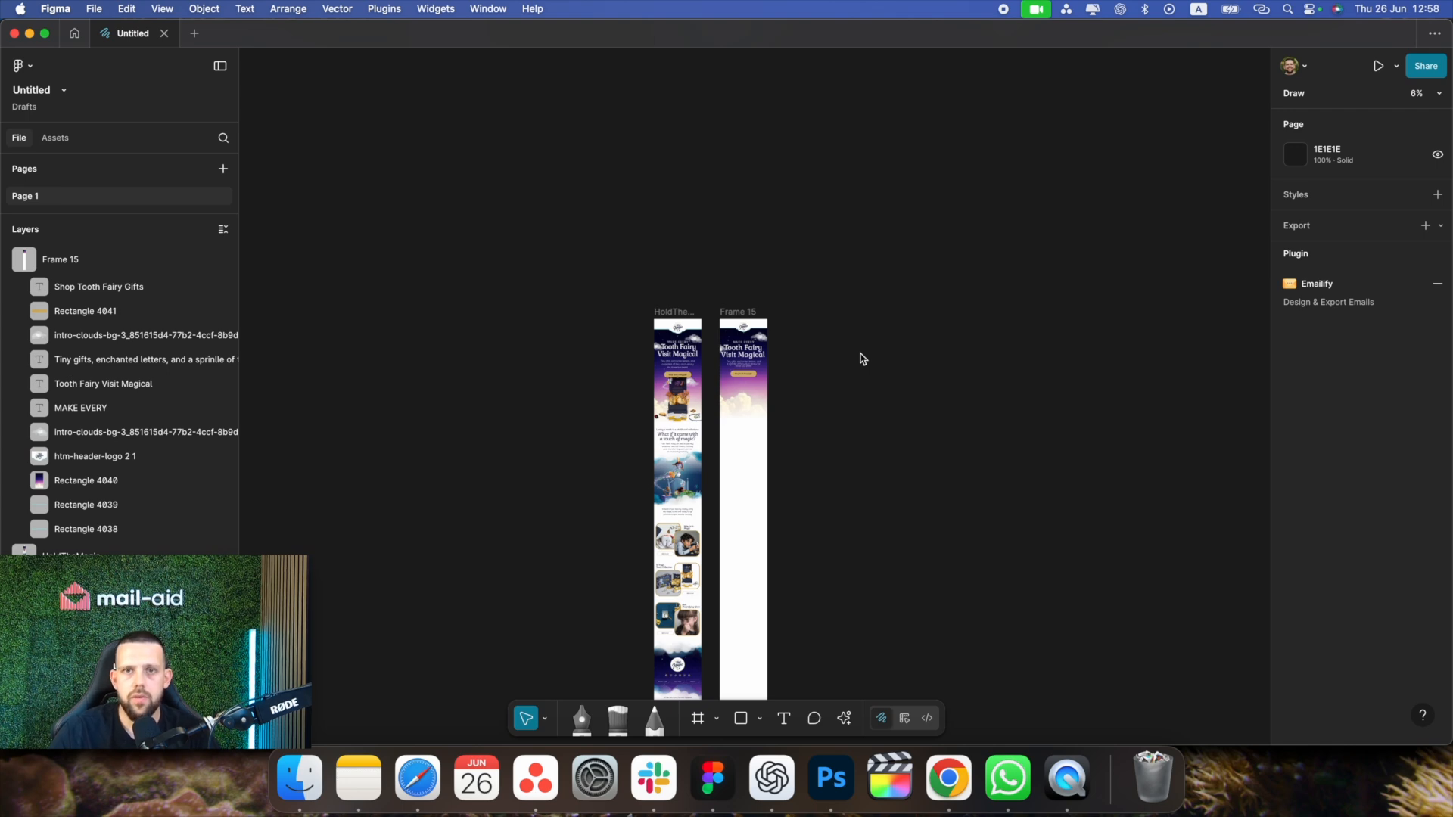
pyautogui.press('super+equal')
pyautogui.press('super+equal')
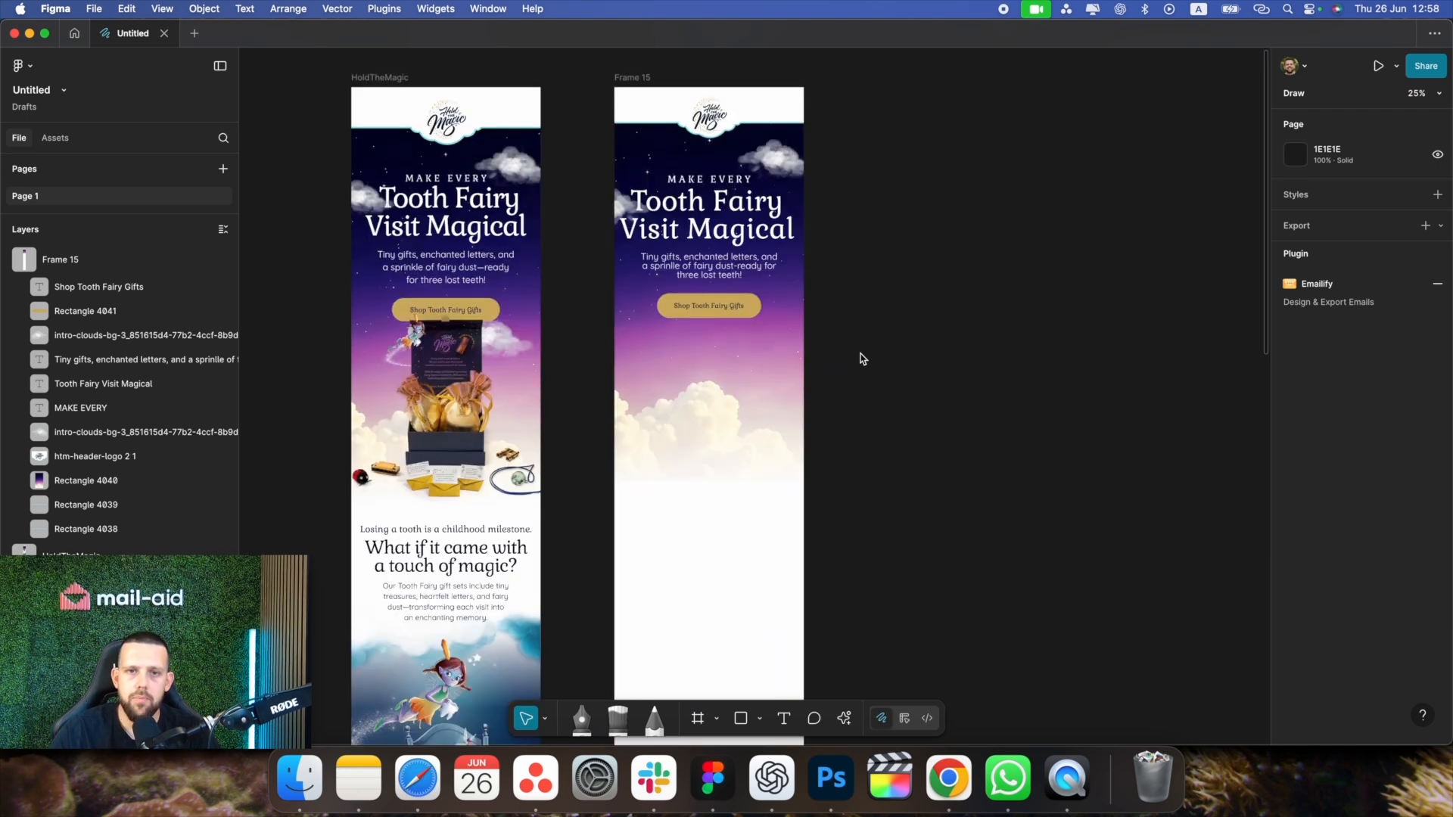
pyautogui.press('super+equal')
pyautogui.scroll(3, 880, 356)
pyautogui.hscroll(-3, 880, 356)
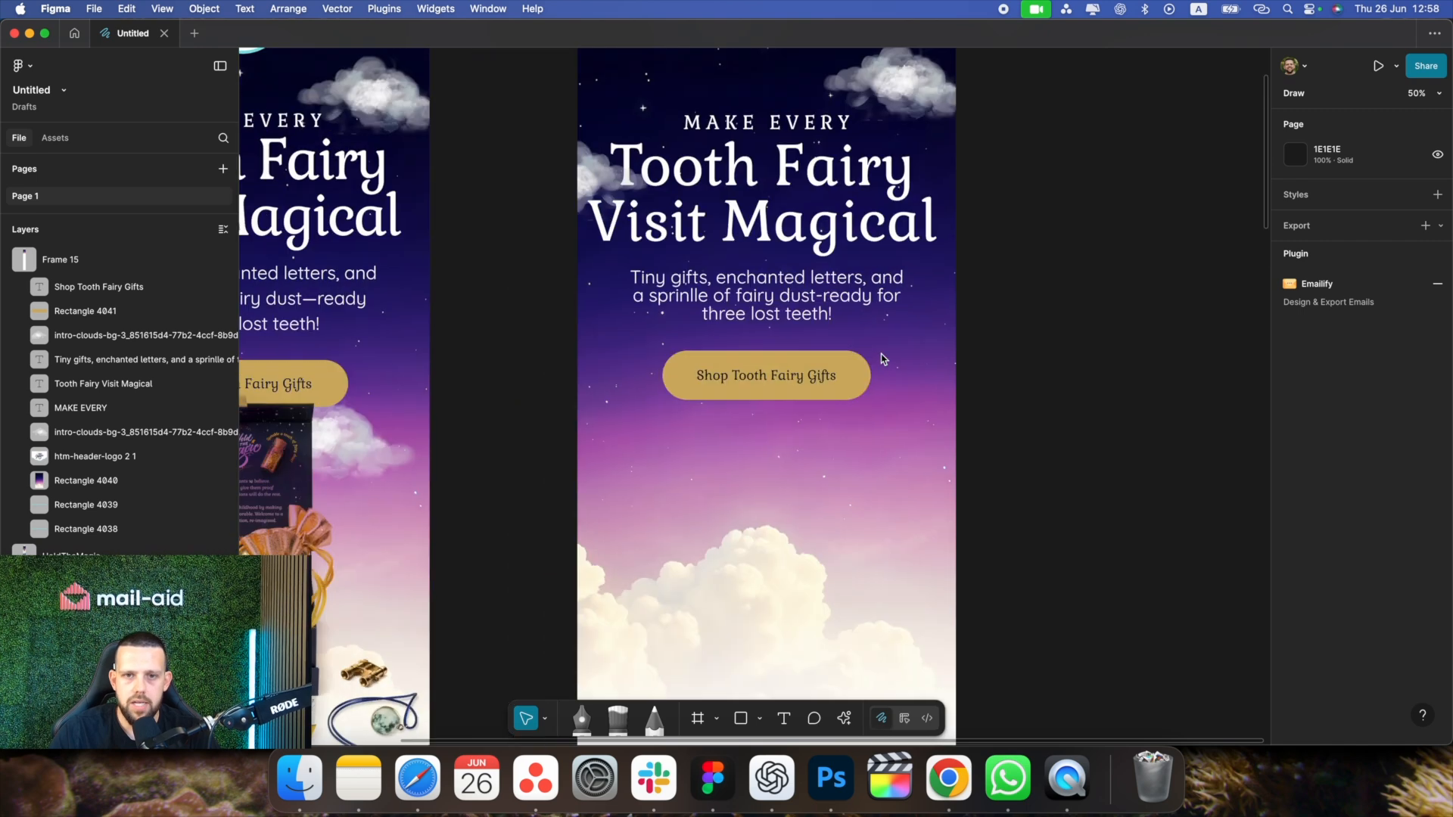
# Set the Tiny gifts text's line height to 129% and move the text slightly upward
pyautogui.click(850, 321)
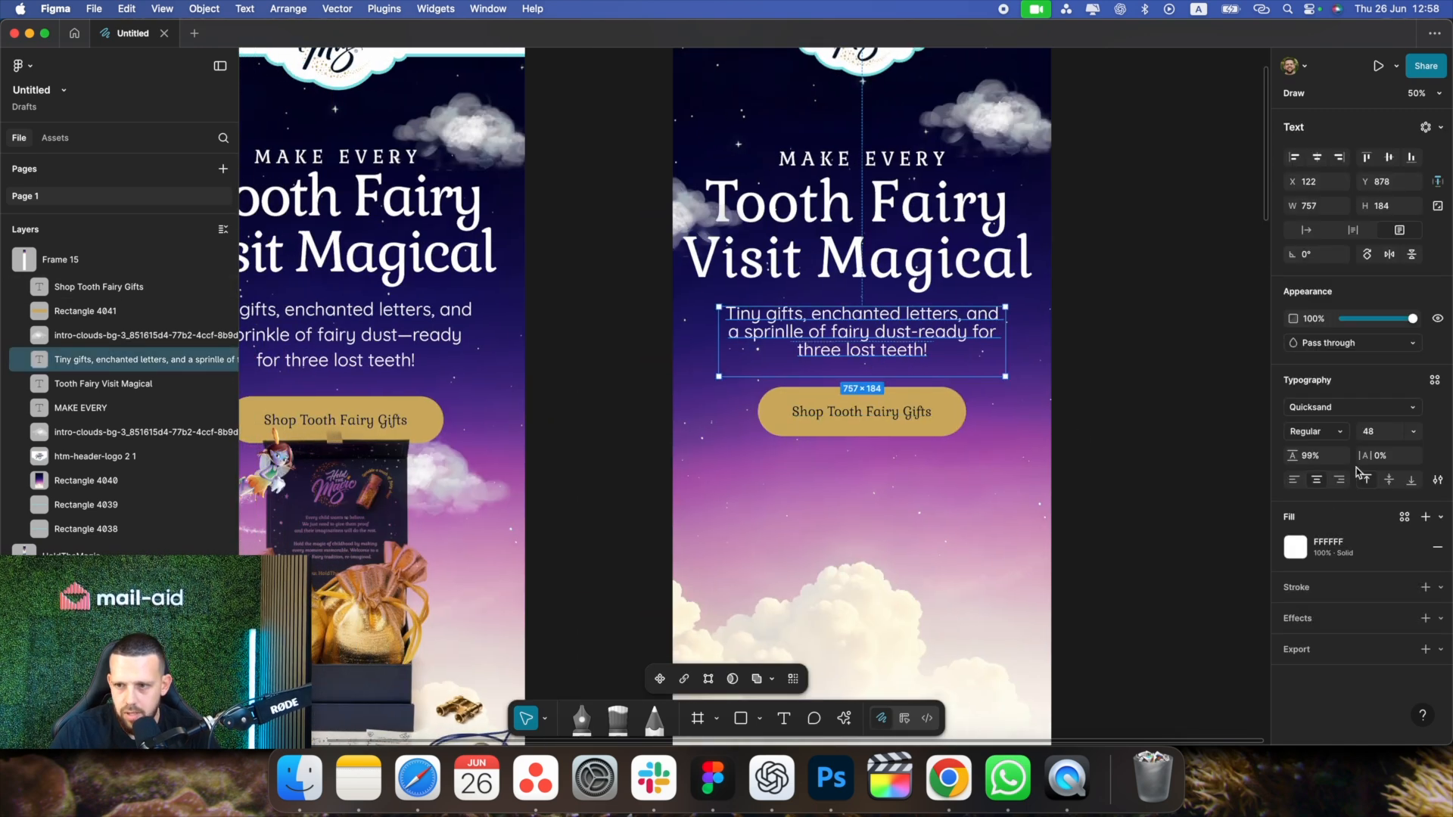
pyautogui.moveTo(1365, 457)
pyautogui.mouseDown()
pyautogui.moveTo(1303, 455)
pyautogui.moveTo(1338, 455)
pyautogui.mouseUp()
pyautogui.press('super+z')
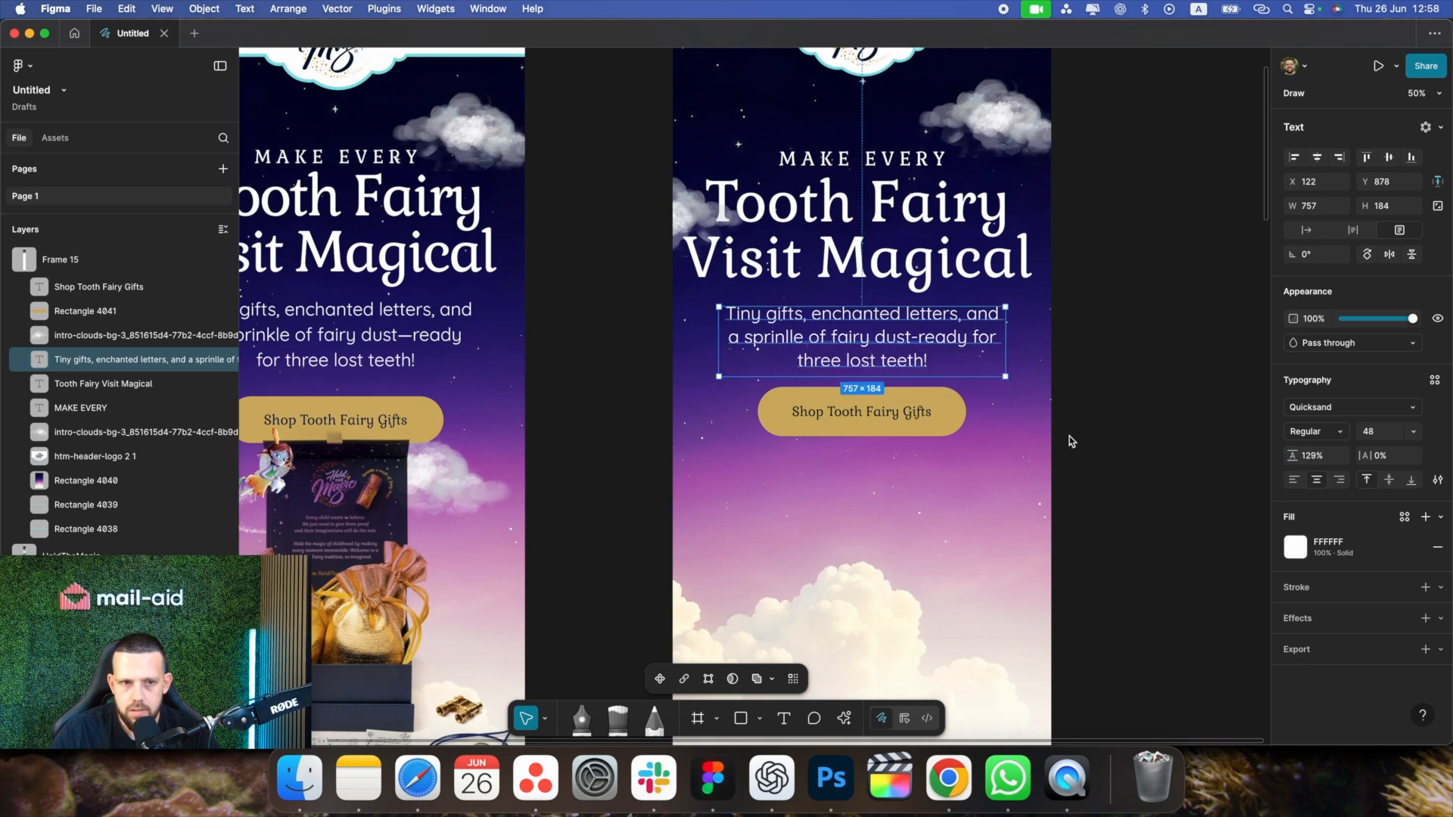
pyautogui.click(1070, 438)
pyautogui.moveTo(908, 345); pyautogui.dragTo(908, 341)
# Tighten the Tooth Fairy Visit Magical headline's letter spacing to -4% and compare it with the reference
pyautogui.click(863, 257)
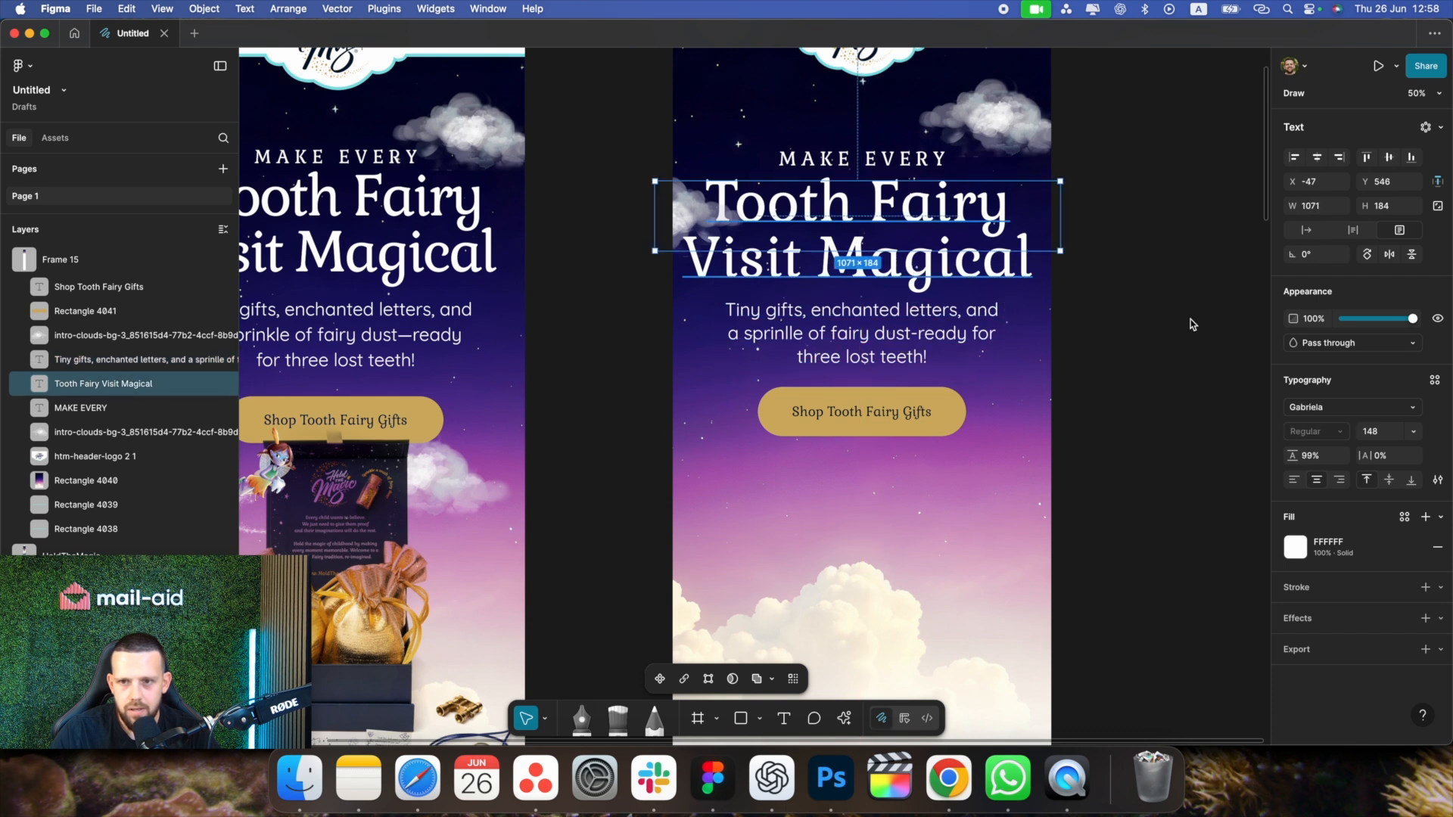
pyautogui.moveTo(1369, 459); pyautogui.dragTo(1362, 455)
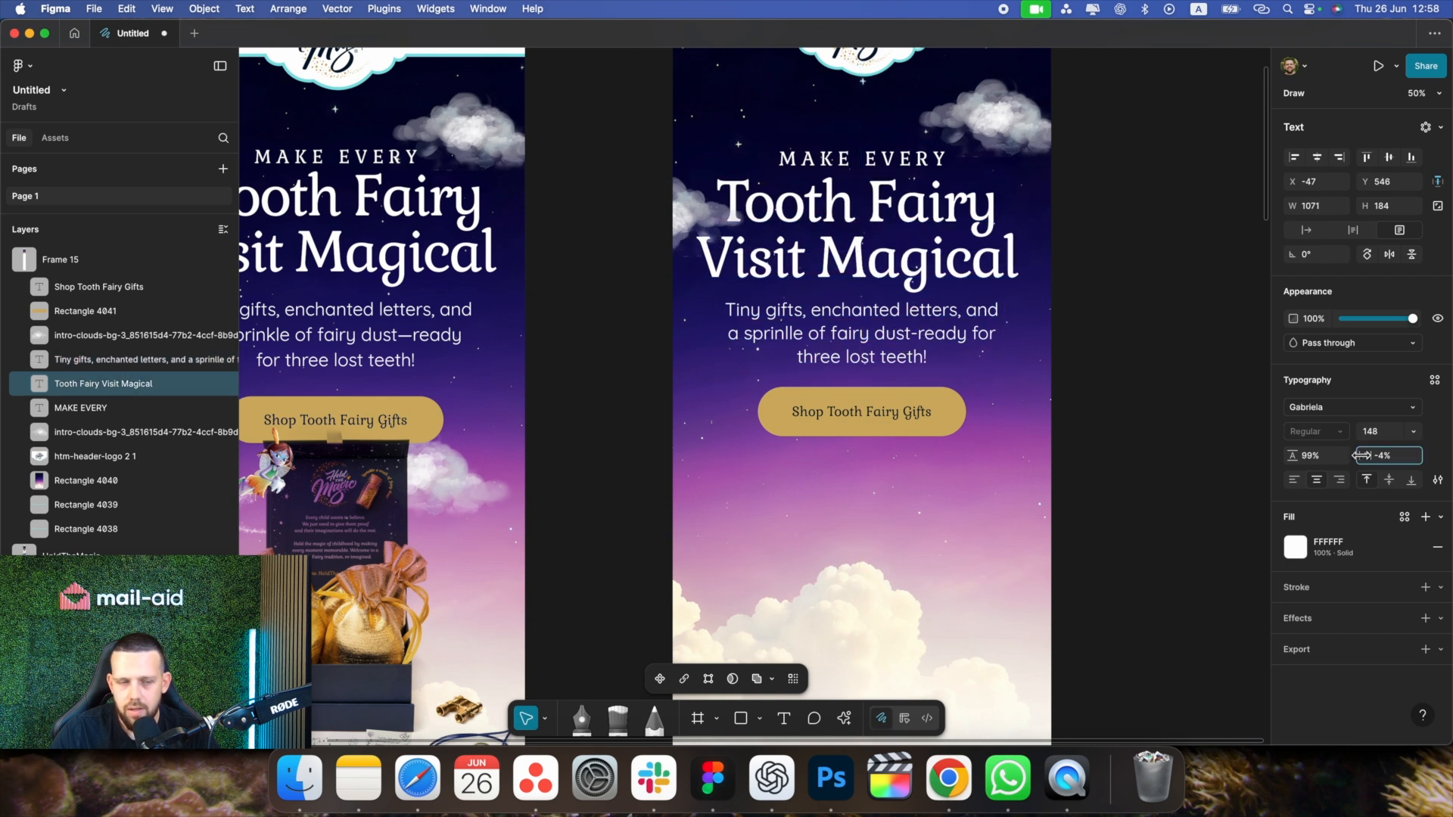
pyautogui.click(1166, 424)
pyautogui.press('-')
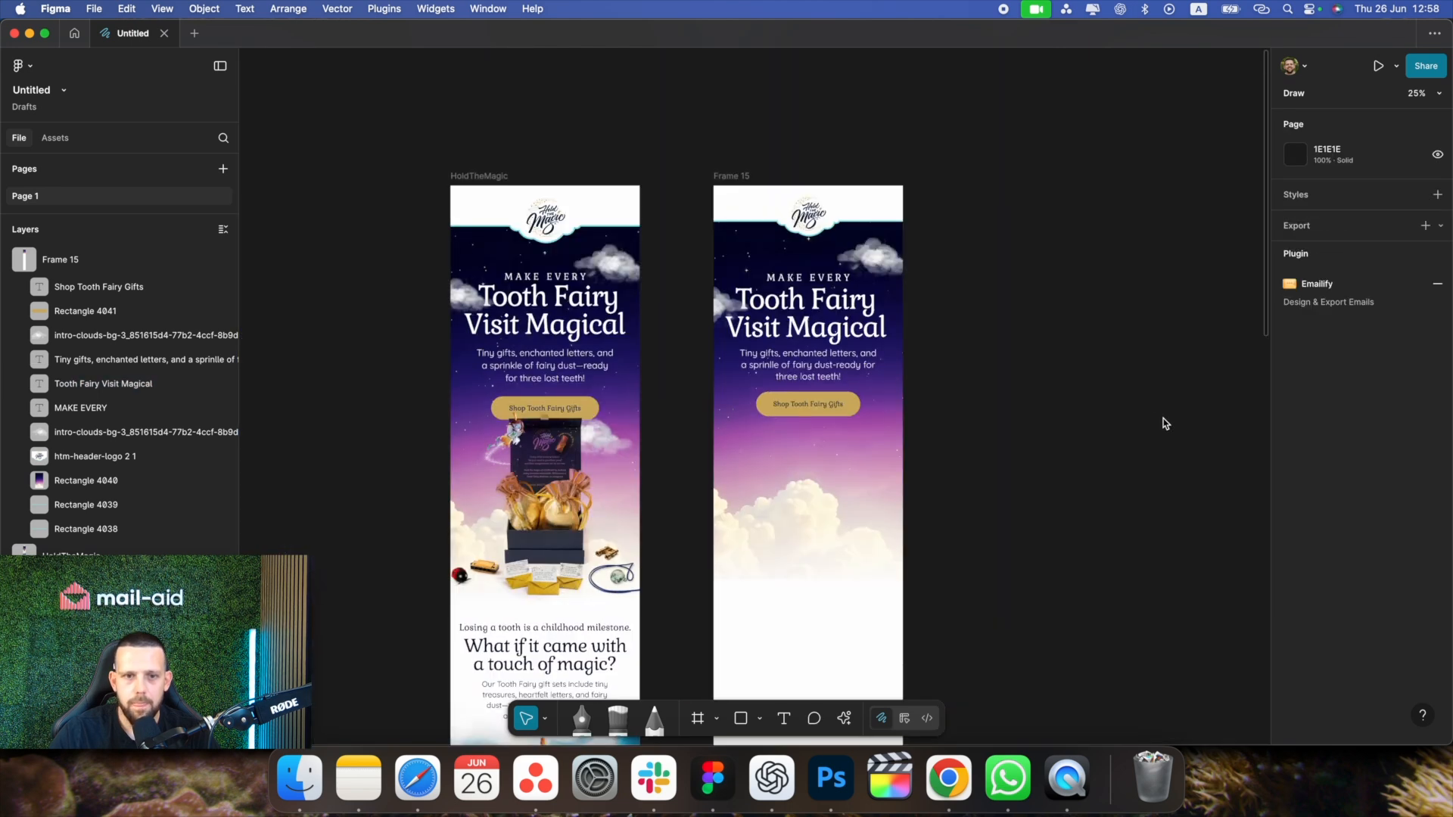
pyautogui.press('+')
pyautogui.scroll(-2, 1143, 435)
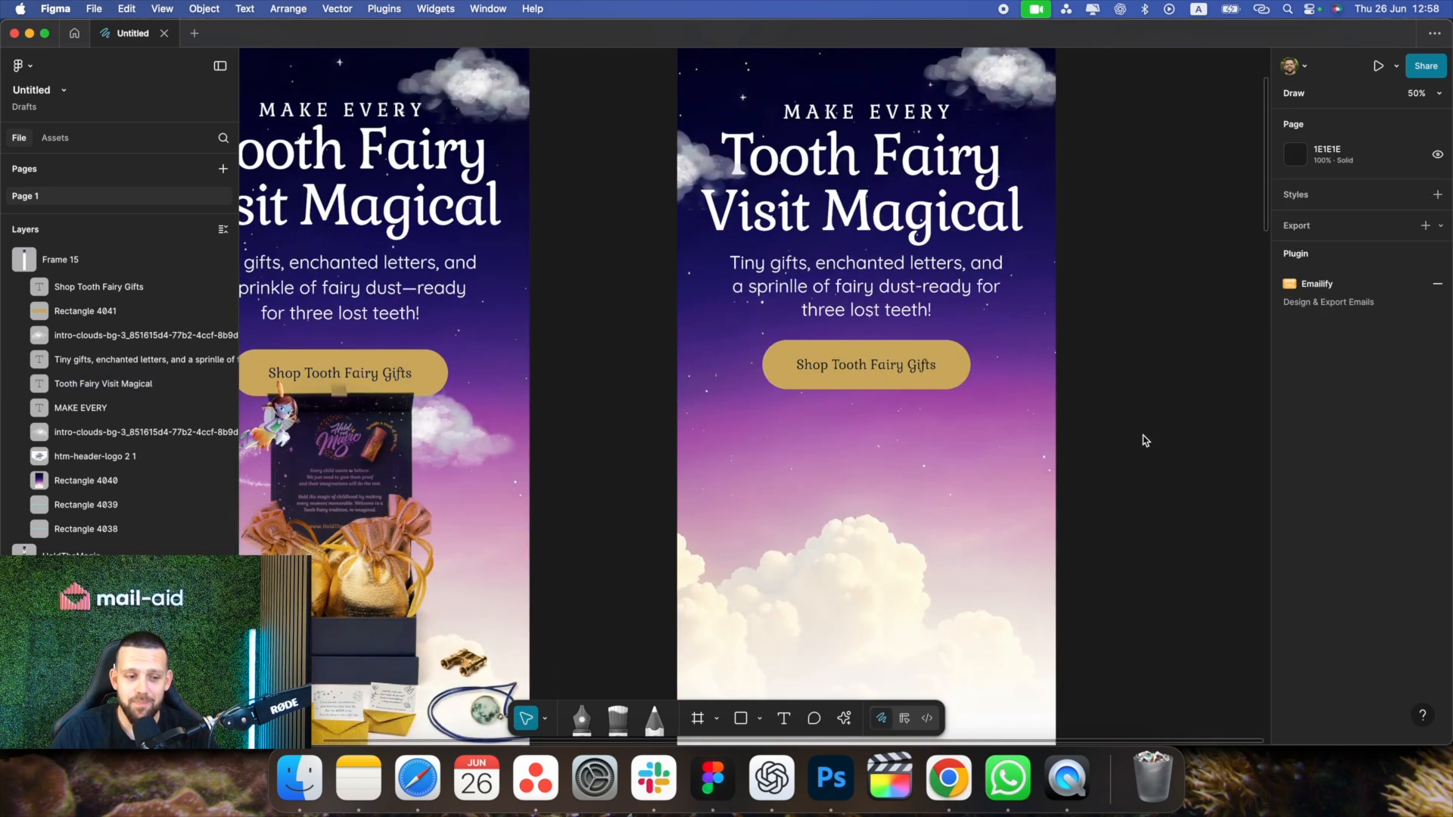
# Bring IMG SHADOW.png from the Finder assets folder into the new frame's hero, below the gold button
pyautogui.press('-')
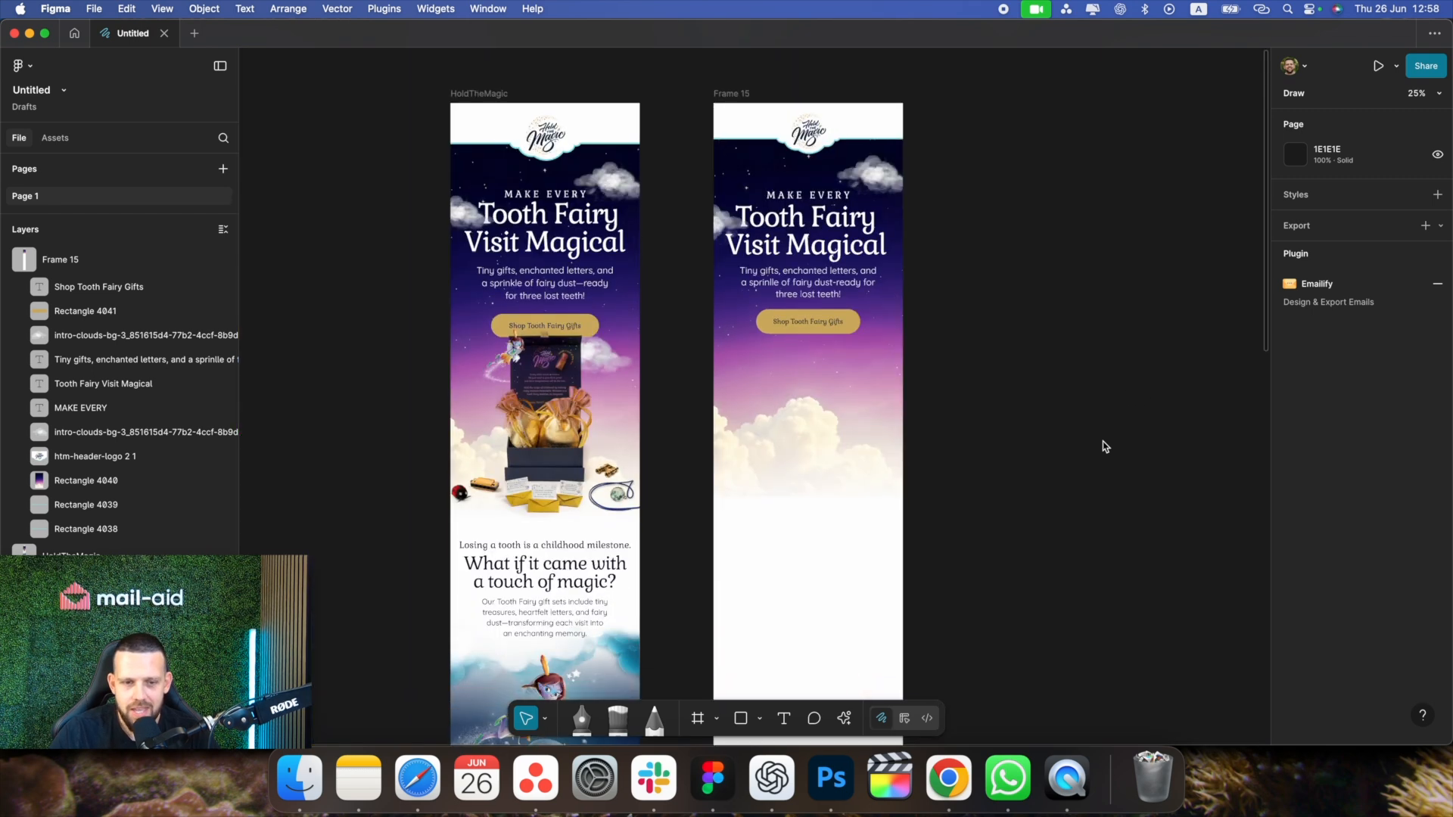
pyautogui.press('+')
pyautogui.hscroll(-4, 983, 435)
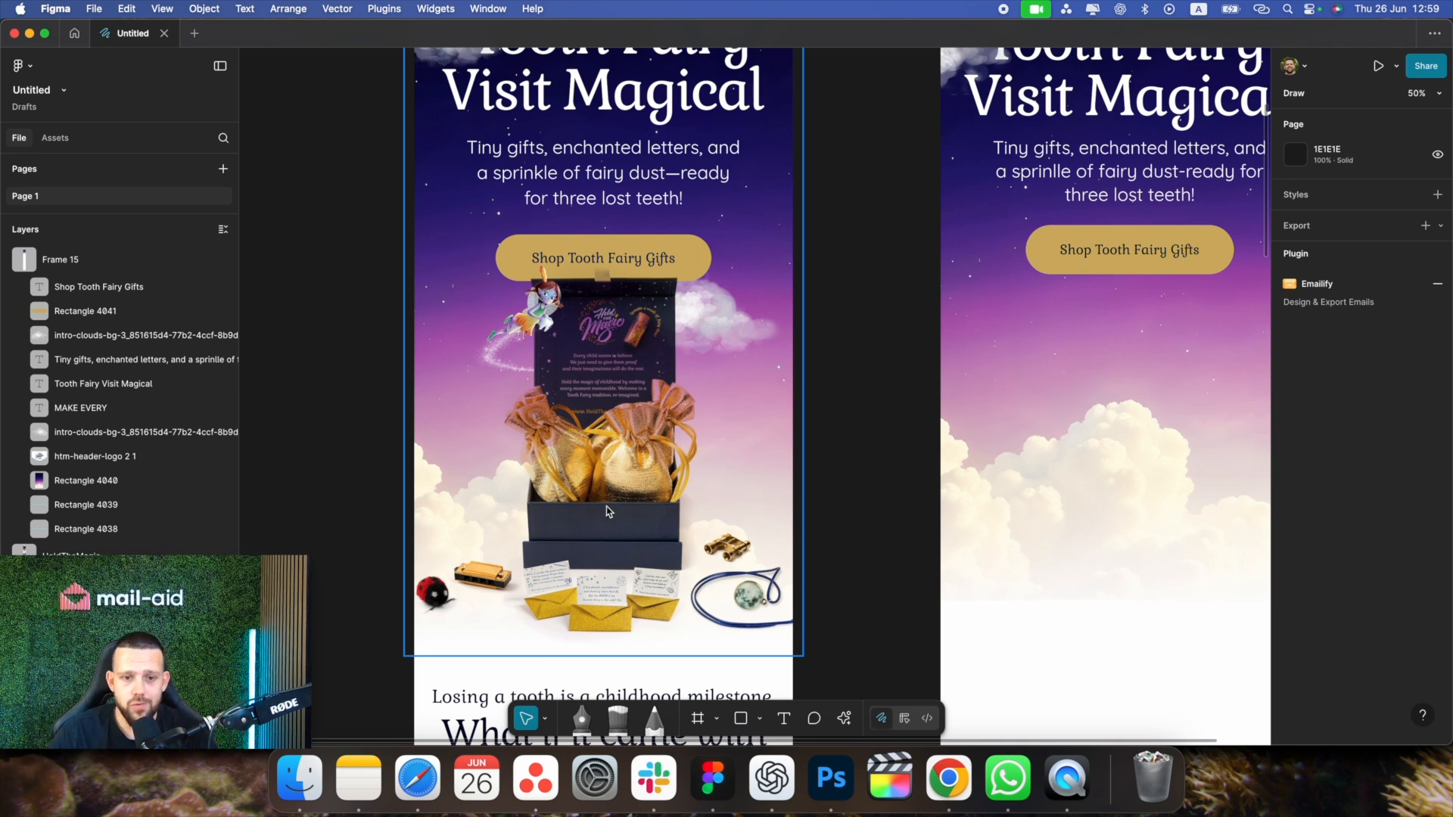
pyautogui.hscroll(2, 605, 515)
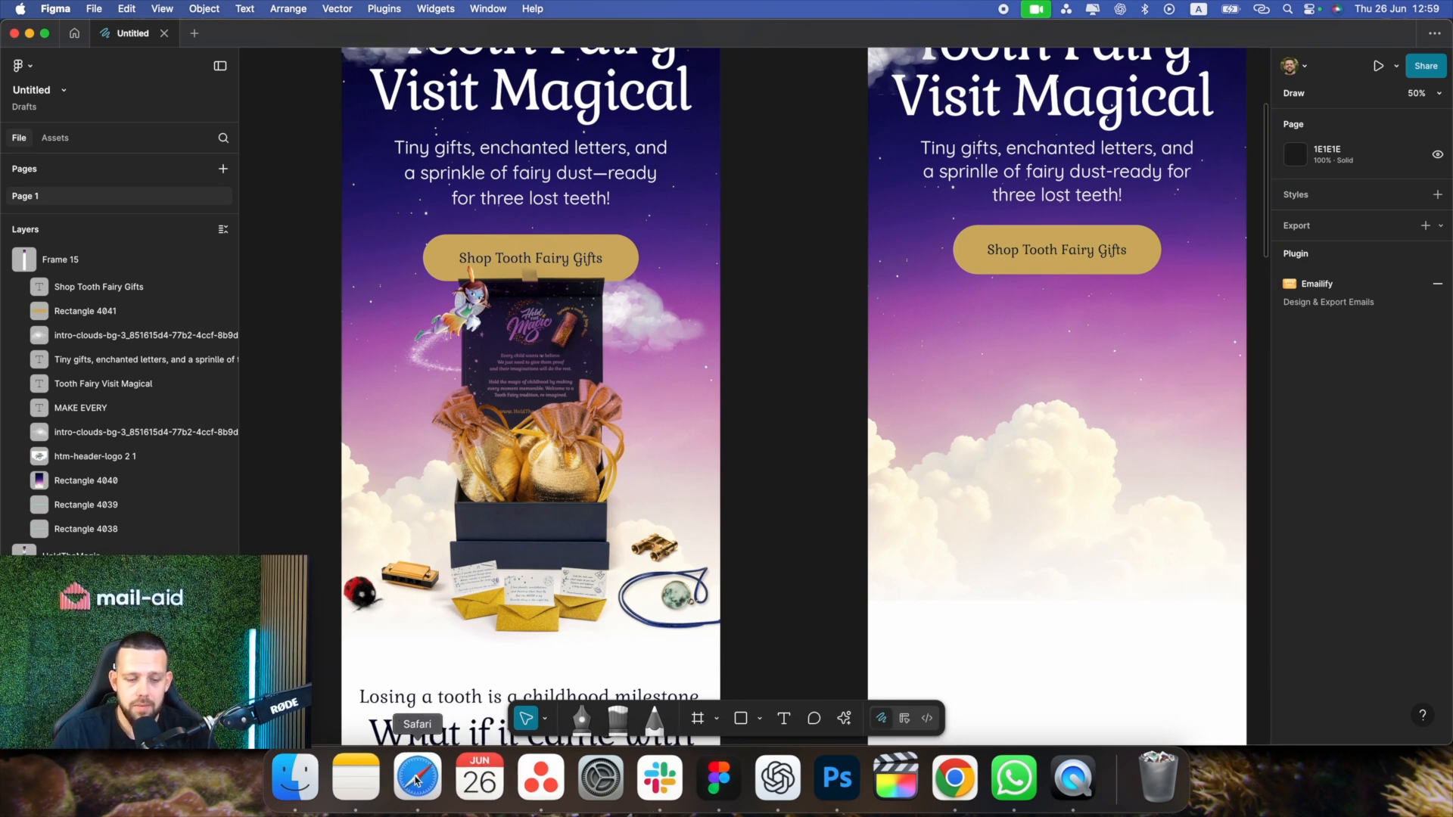
pyautogui.click(305, 778)
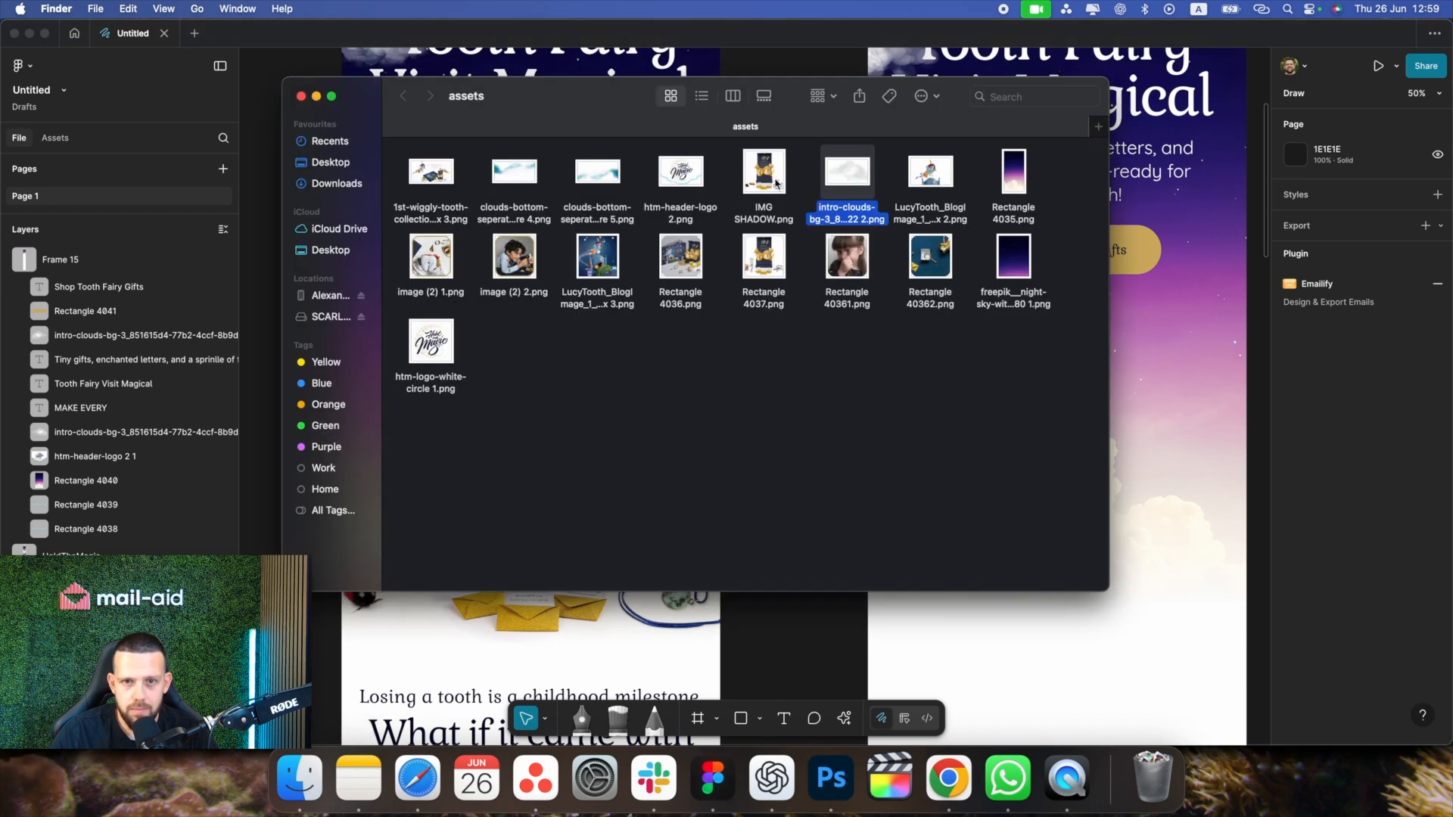
pyautogui.moveTo(770, 178); pyautogui.dragTo(1071, 455)
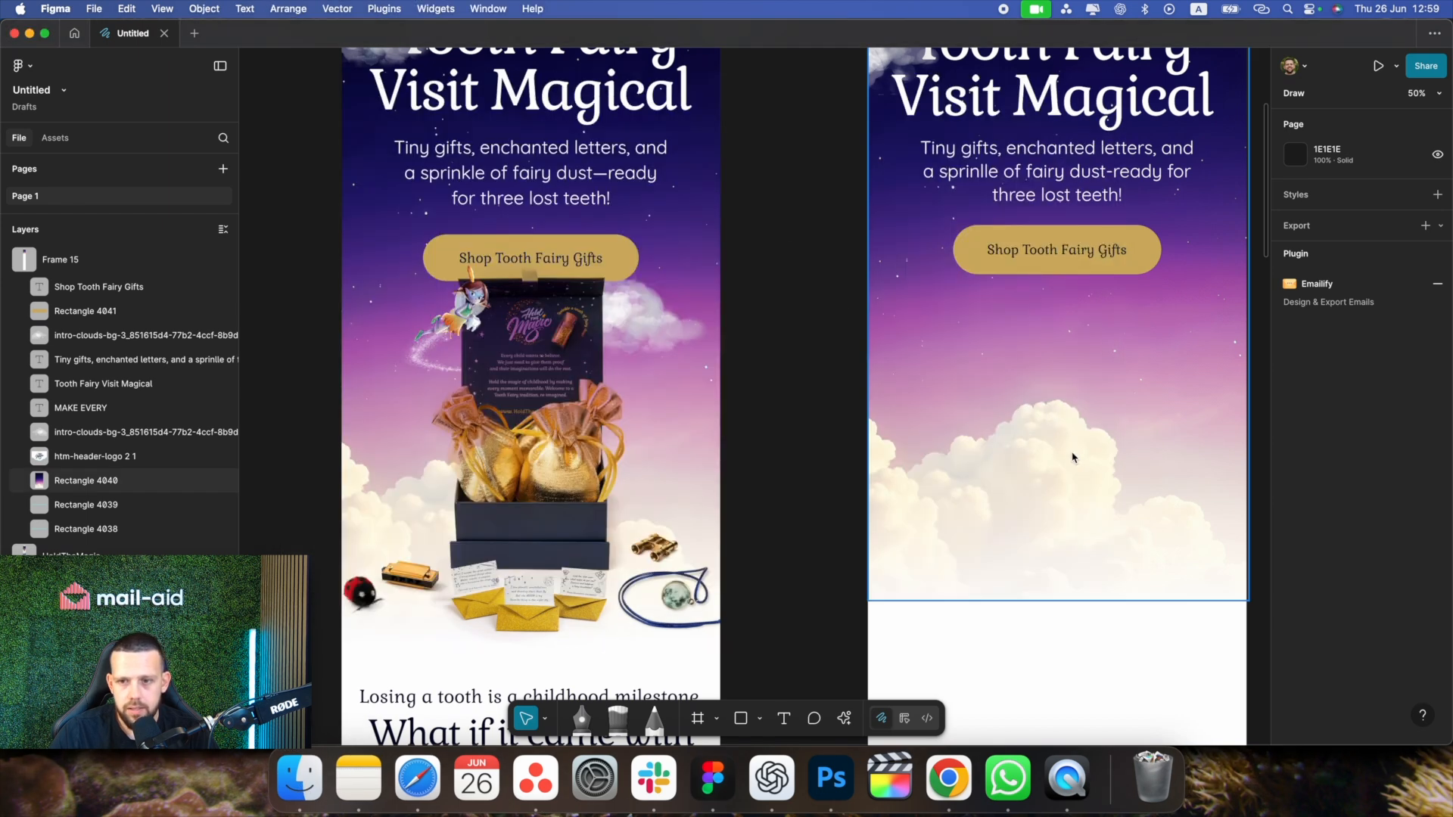
# Align the product box image with the frame's sides at X 0, Y 1196, and remove its background
pyautogui.hscroll(4, 1072, 455)
pyautogui.moveTo(936, 382); pyautogui.dragTo(900, 429)
pyautogui.scroll(-3, 901, 430)
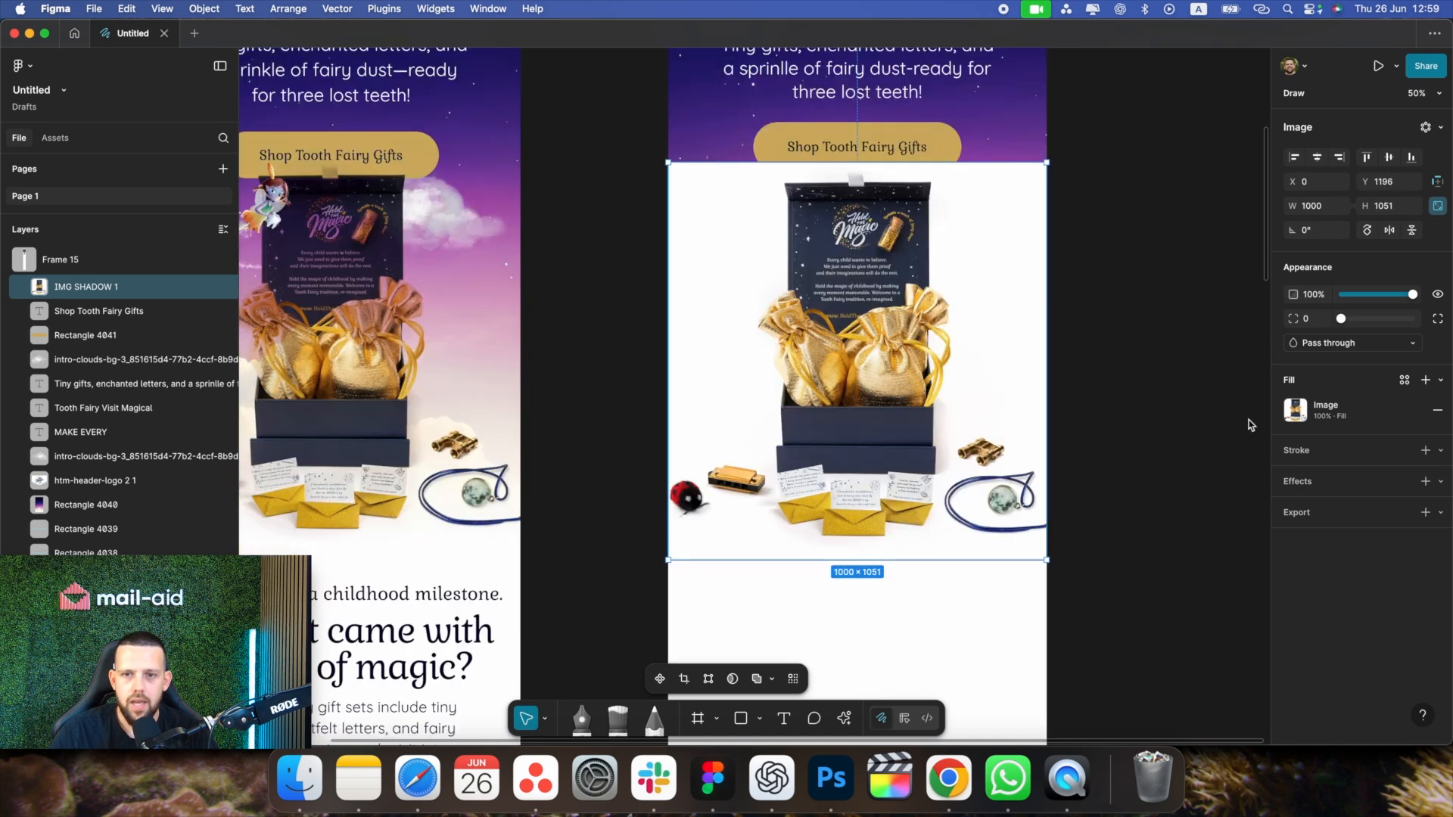
pyautogui.click(1298, 412)
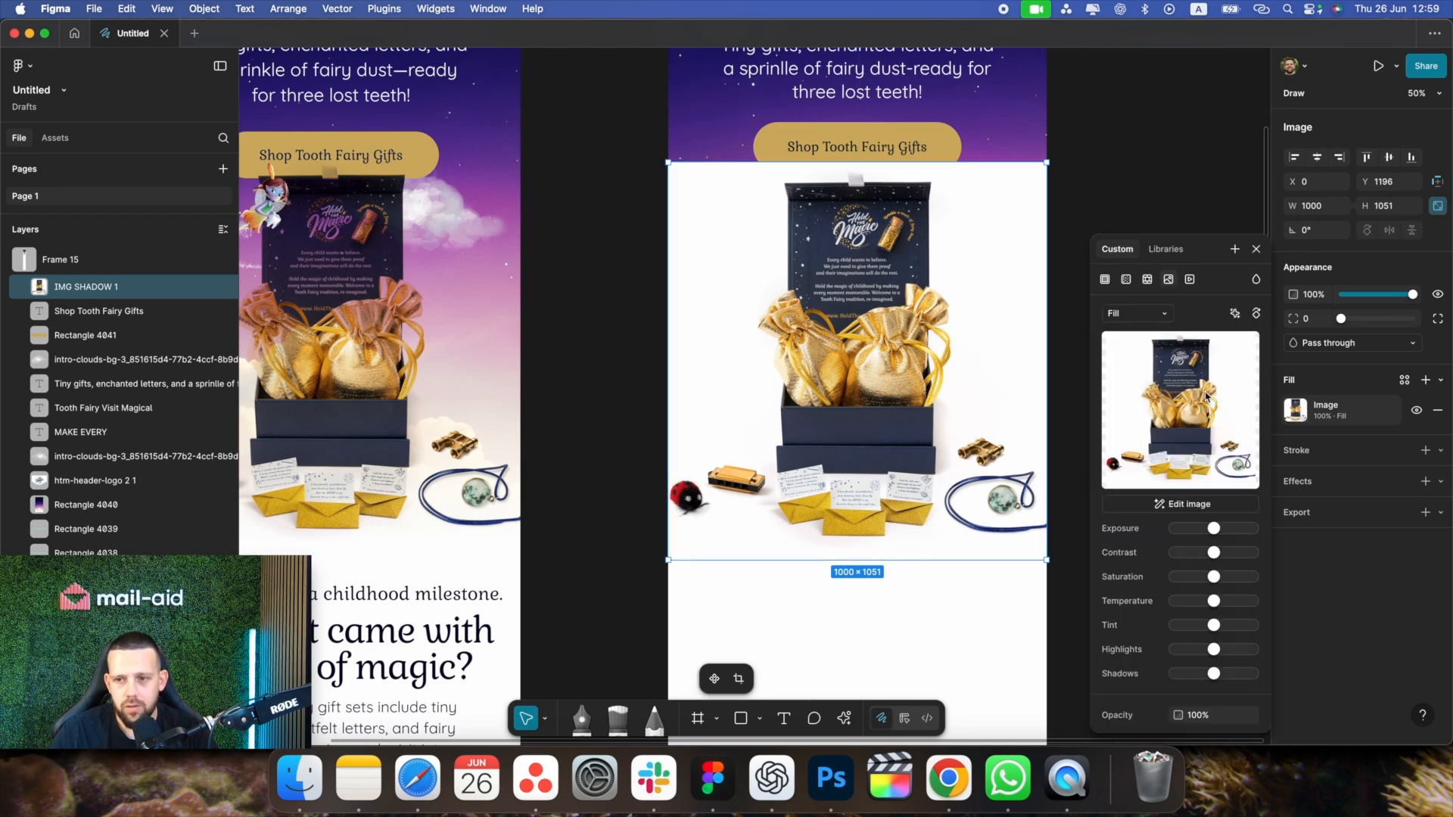
pyautogui.click(1236, 315)
pyautogui.click(1214, 342)
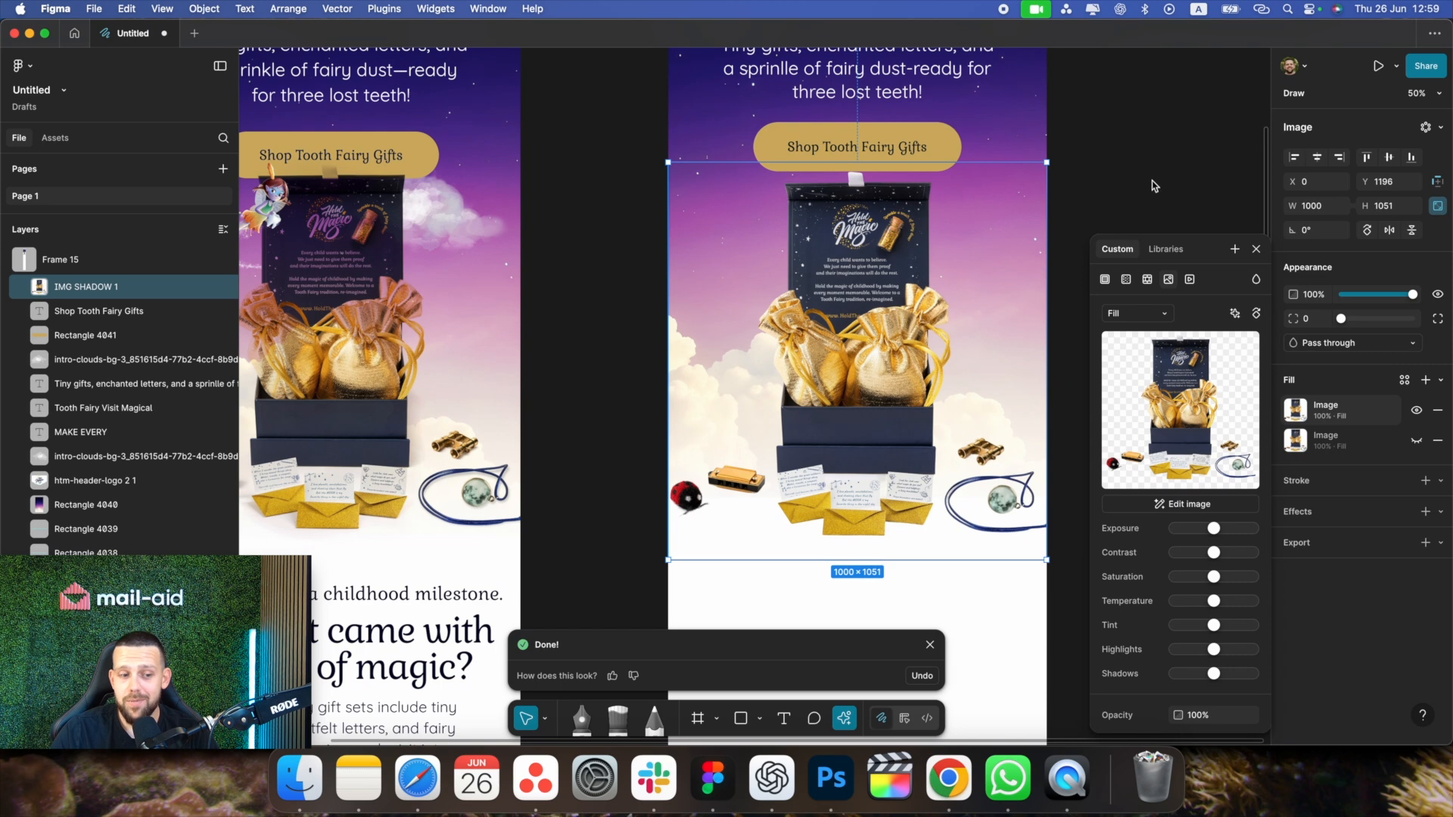
# Move the product box image up to Y 1167, against the gold button, and compare the hero with the reference
pyautogui.moveTo(920, 361); pyautogui.dragTo(920, 349)
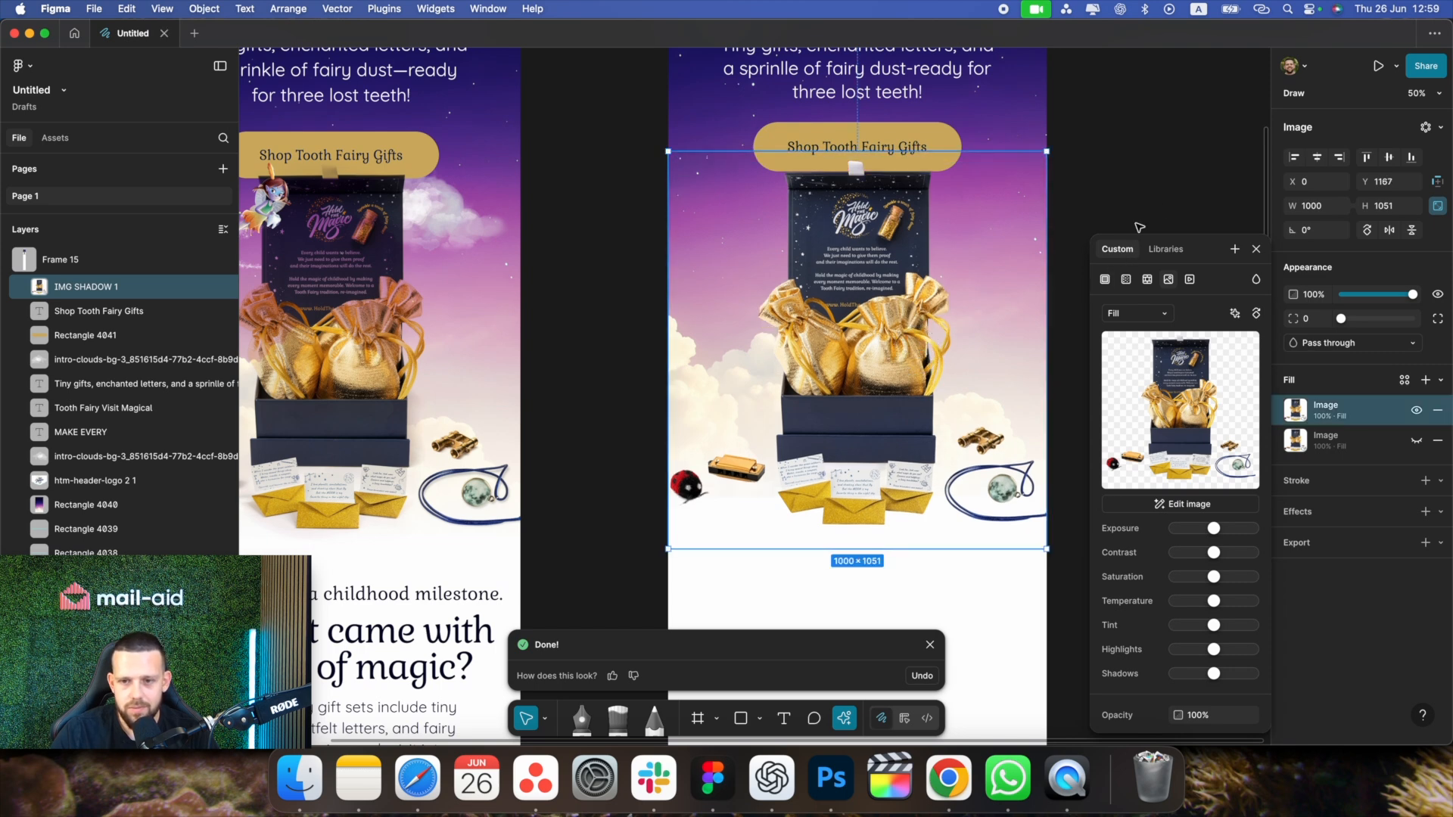
pyautogui.click(1166, 195)
pyautogui.press('-')
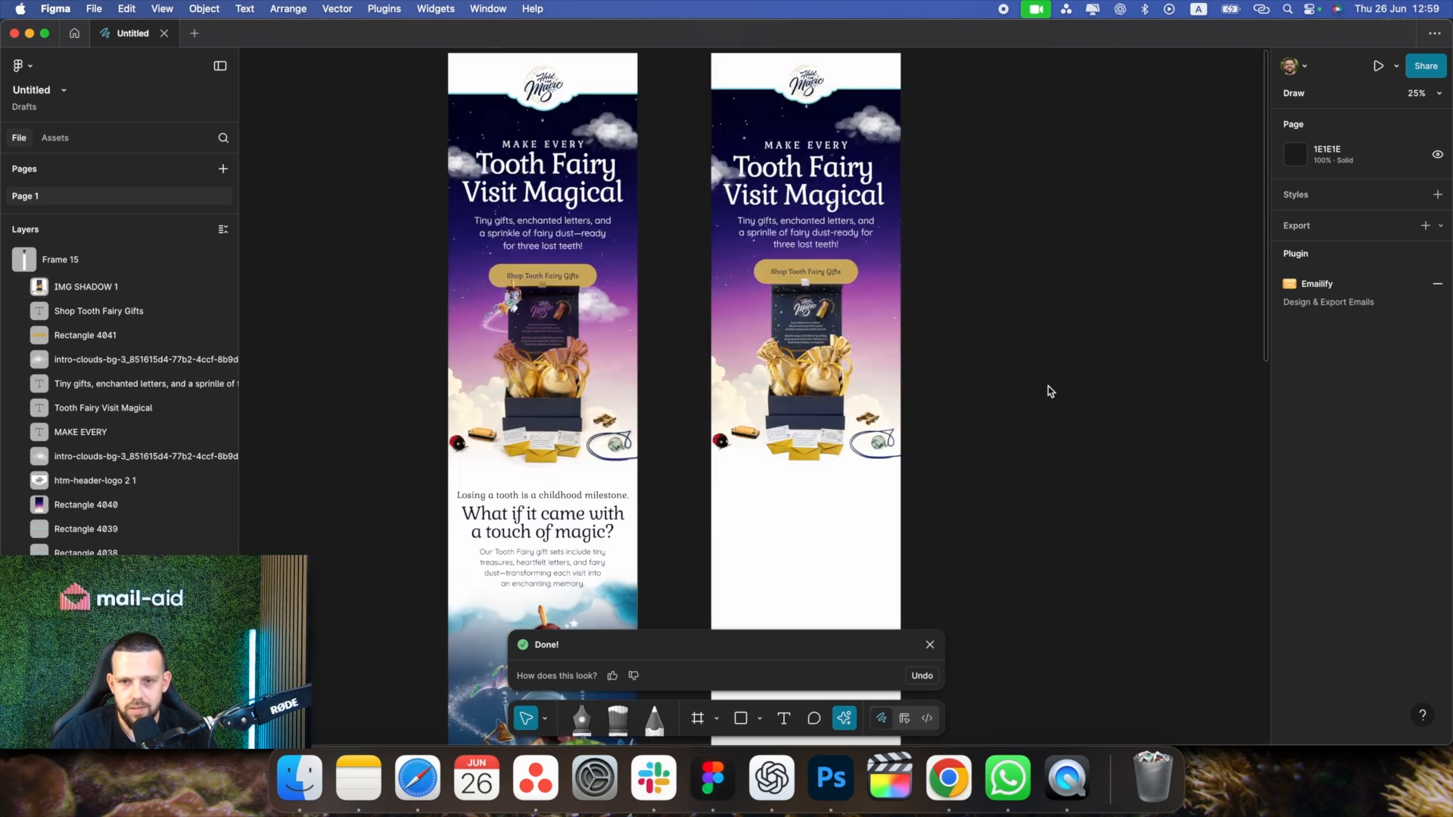
pyautogui.press('=')
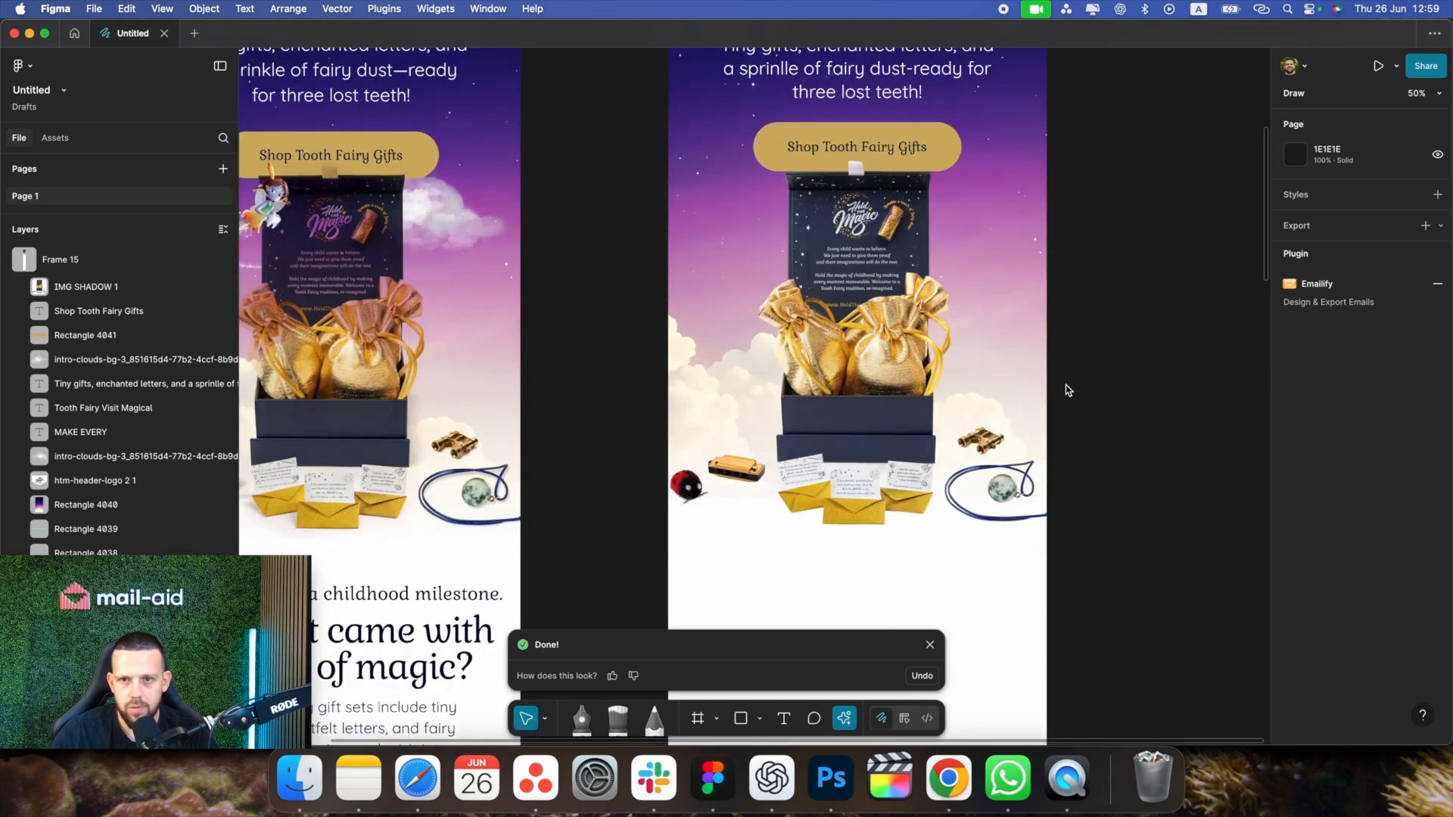
pyautogui.scroll(1, 1019, 305)
pyautogui.press('-')
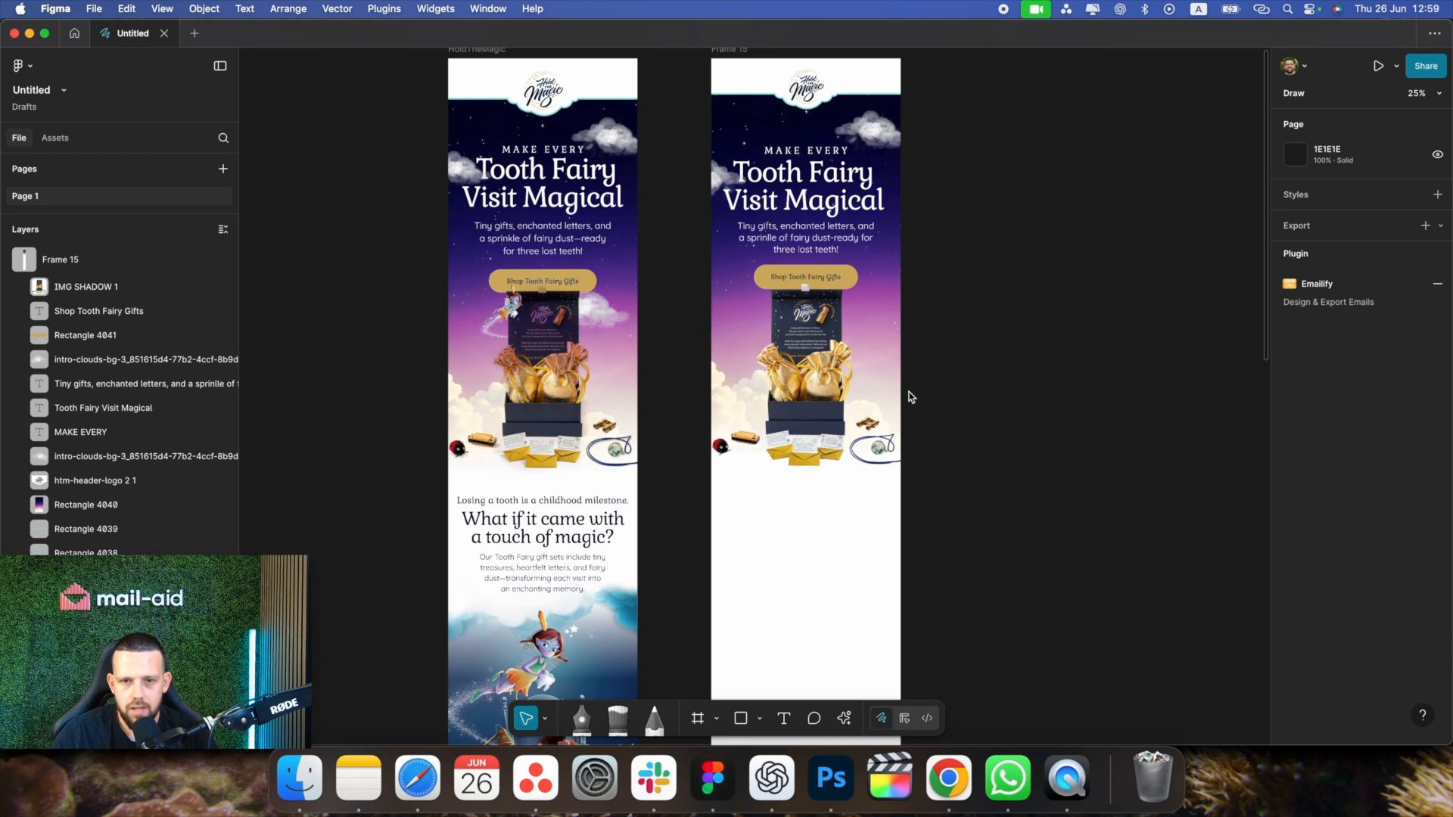
pyautogui.click(878, 401)
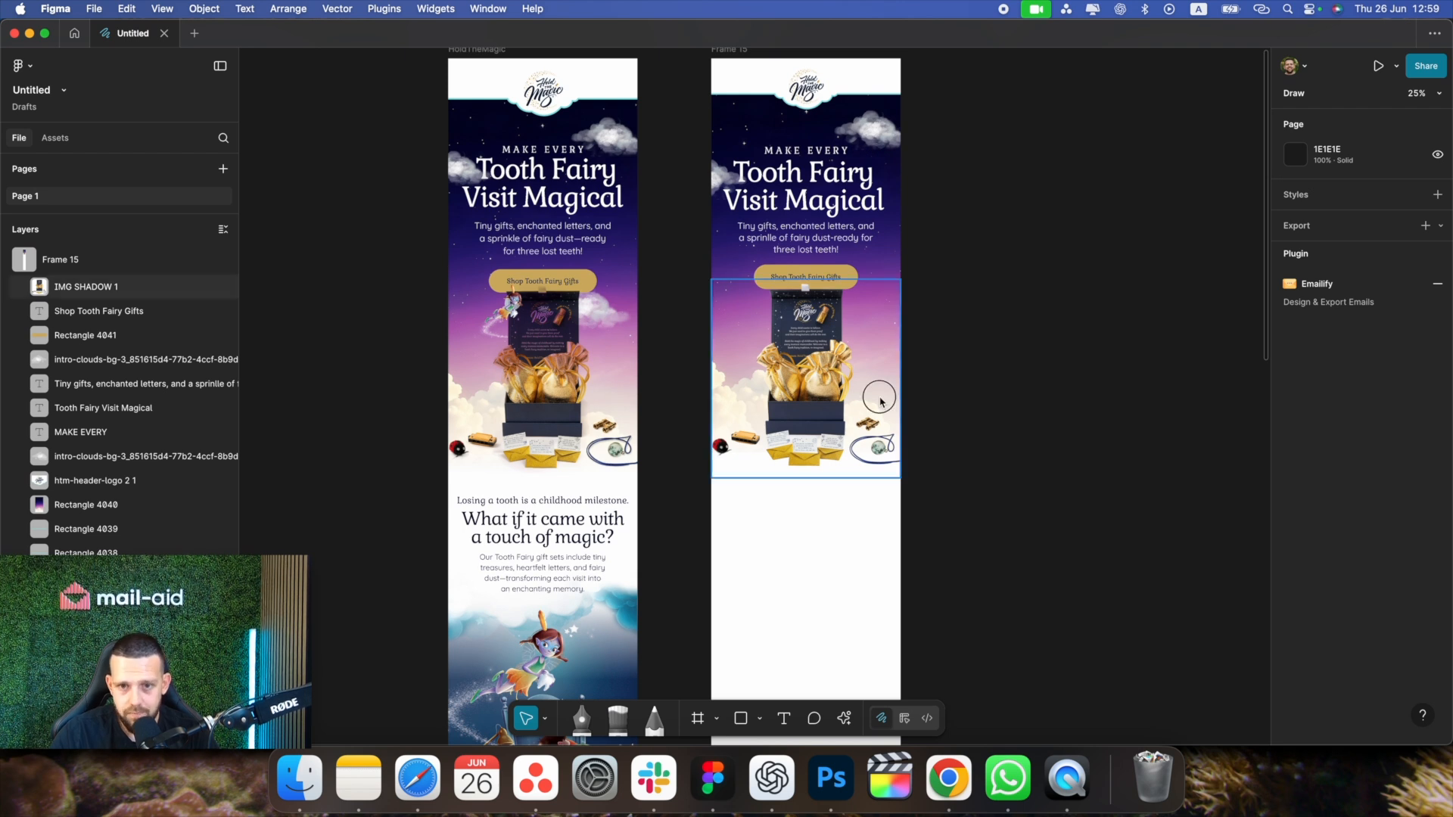
pyautogui.hotkey('shift', 'Down')
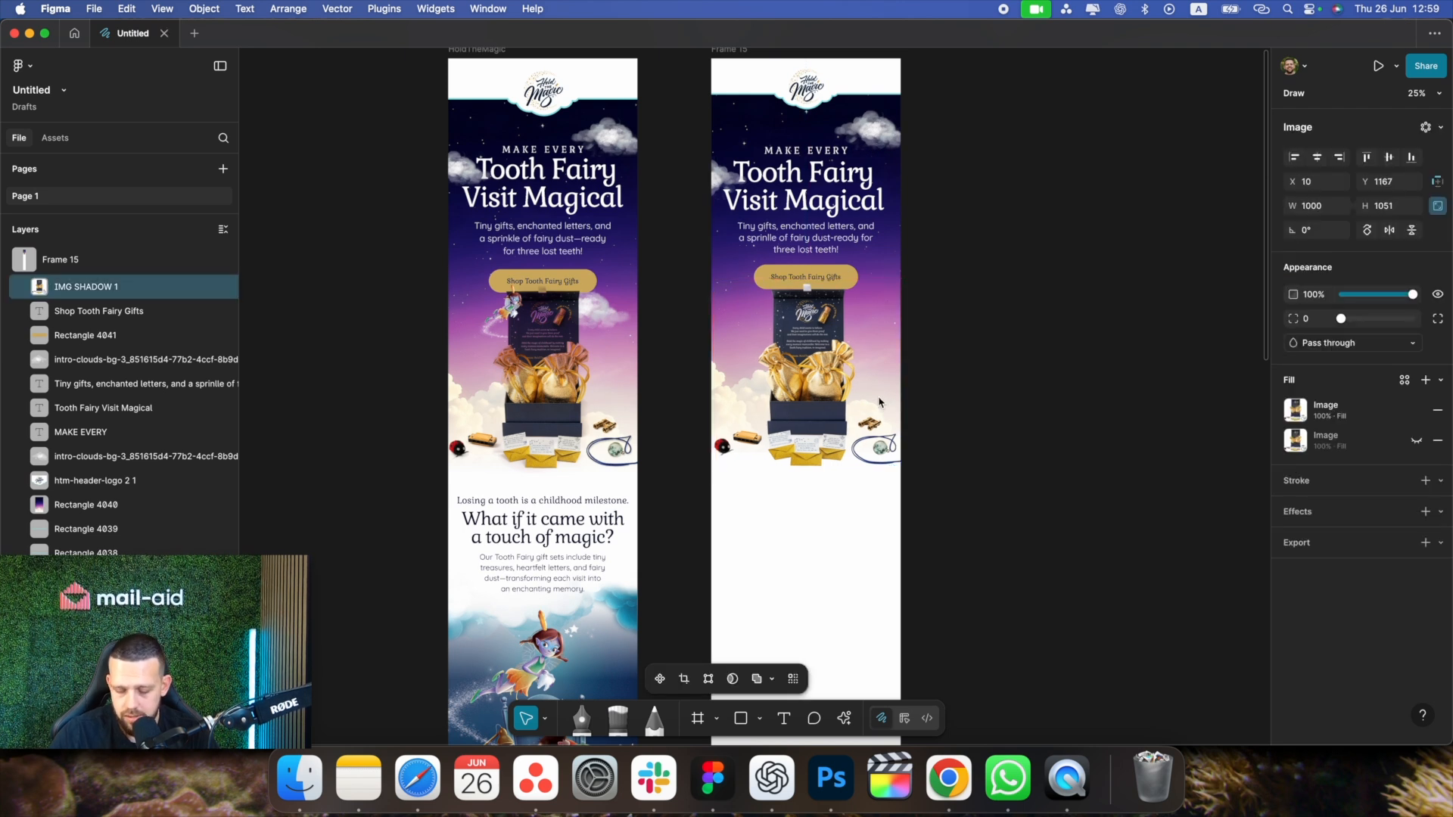
pyautogui.press('+')
pyautogui.hotkey('shift', 'Up')
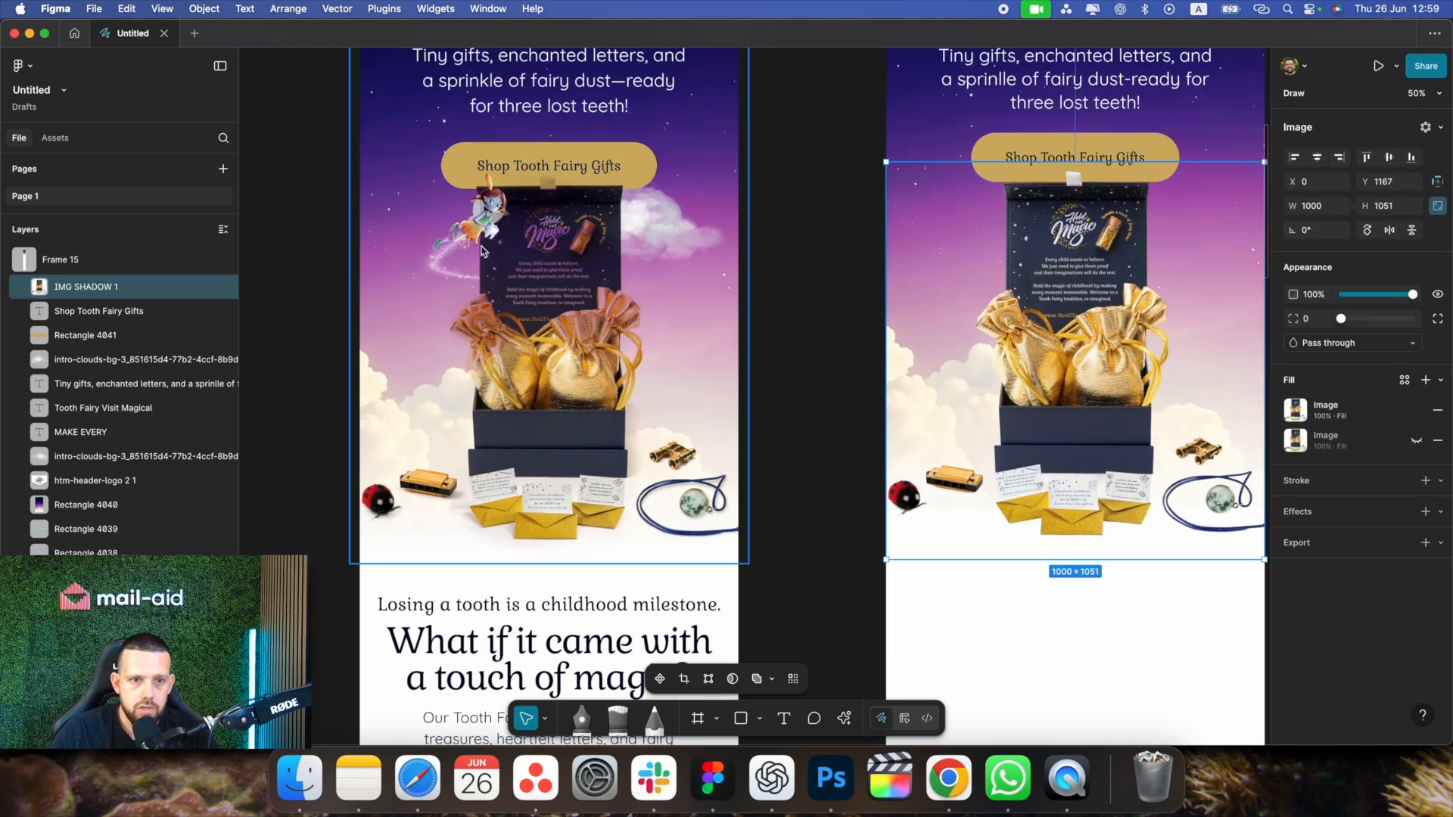
# Bring the 1st-wiggly-tooth-collection image from the Finder assets folder into the new frame's hero and place it at X 149, Y 1167
pyautogui.press('super+Tab')
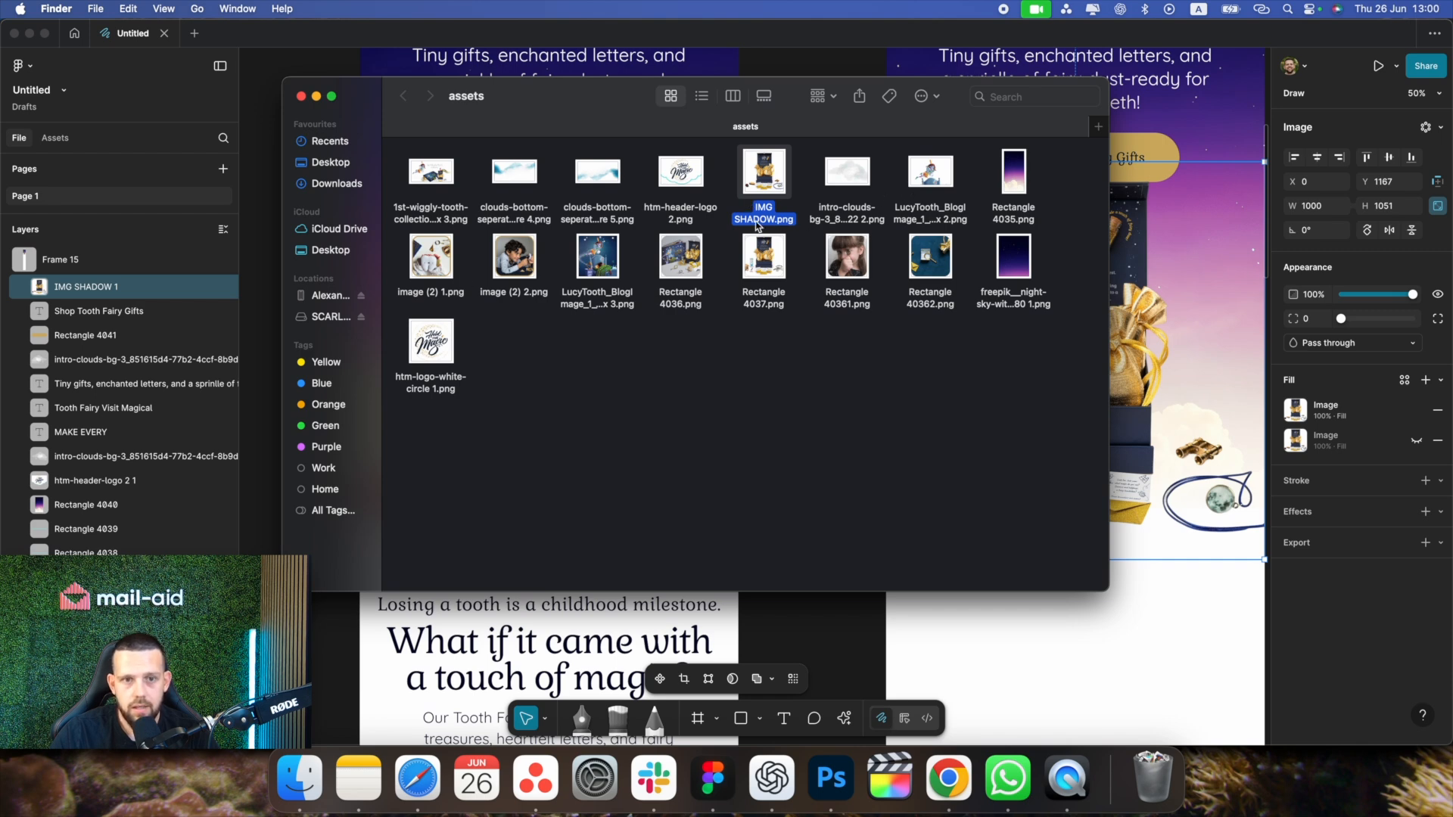
pyautogui.moveTo(445, 187); pyautogui.dragTo(1067, 303)
pyautogui.hscroll(3, 983, 322)
pyautogui.hscroll(1, 985, 322)
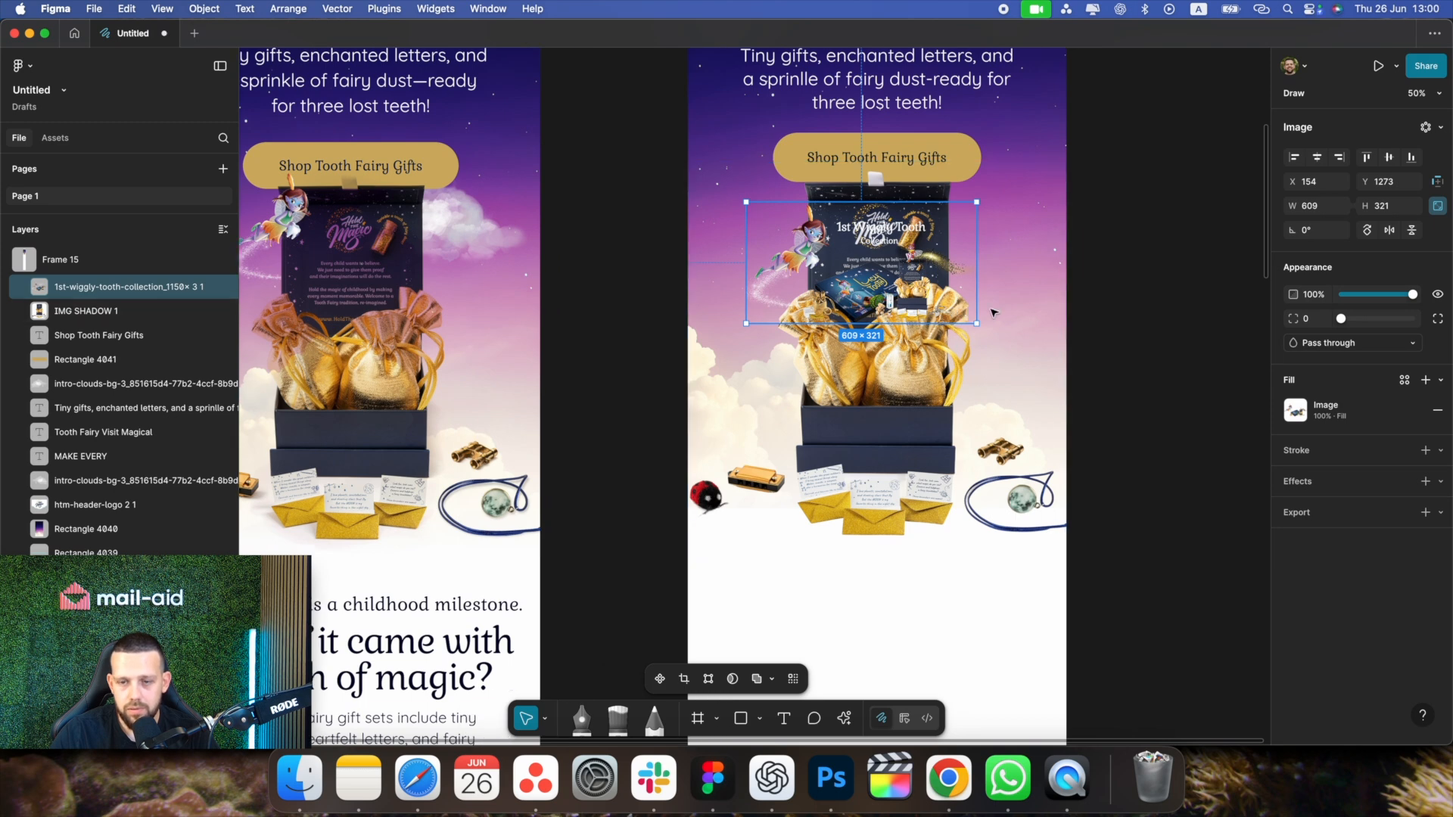
pyautogui.scroll(1, 990, 317)
pyautogui.press('super+equal')
pyautogui.scroll(4, 993, 313)
pyautogui.moveTo(947, 438); pyautogui.dragTo(934, 392)
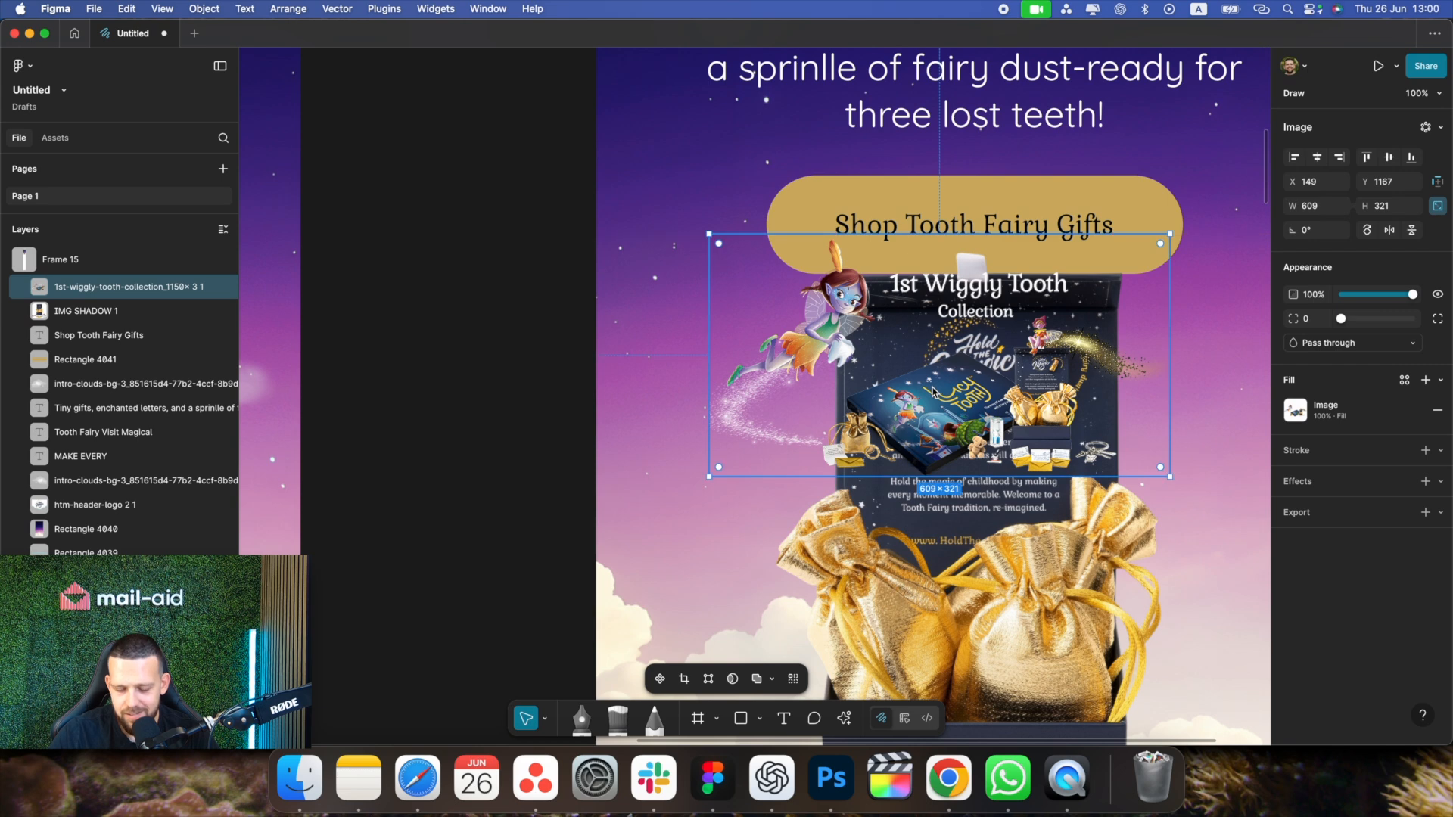
# Crop the wiggly tooth collection image to about 147 px wide, keeping only the part beside the box's left edge
pyautogui.hscroll(3, 972, 366)
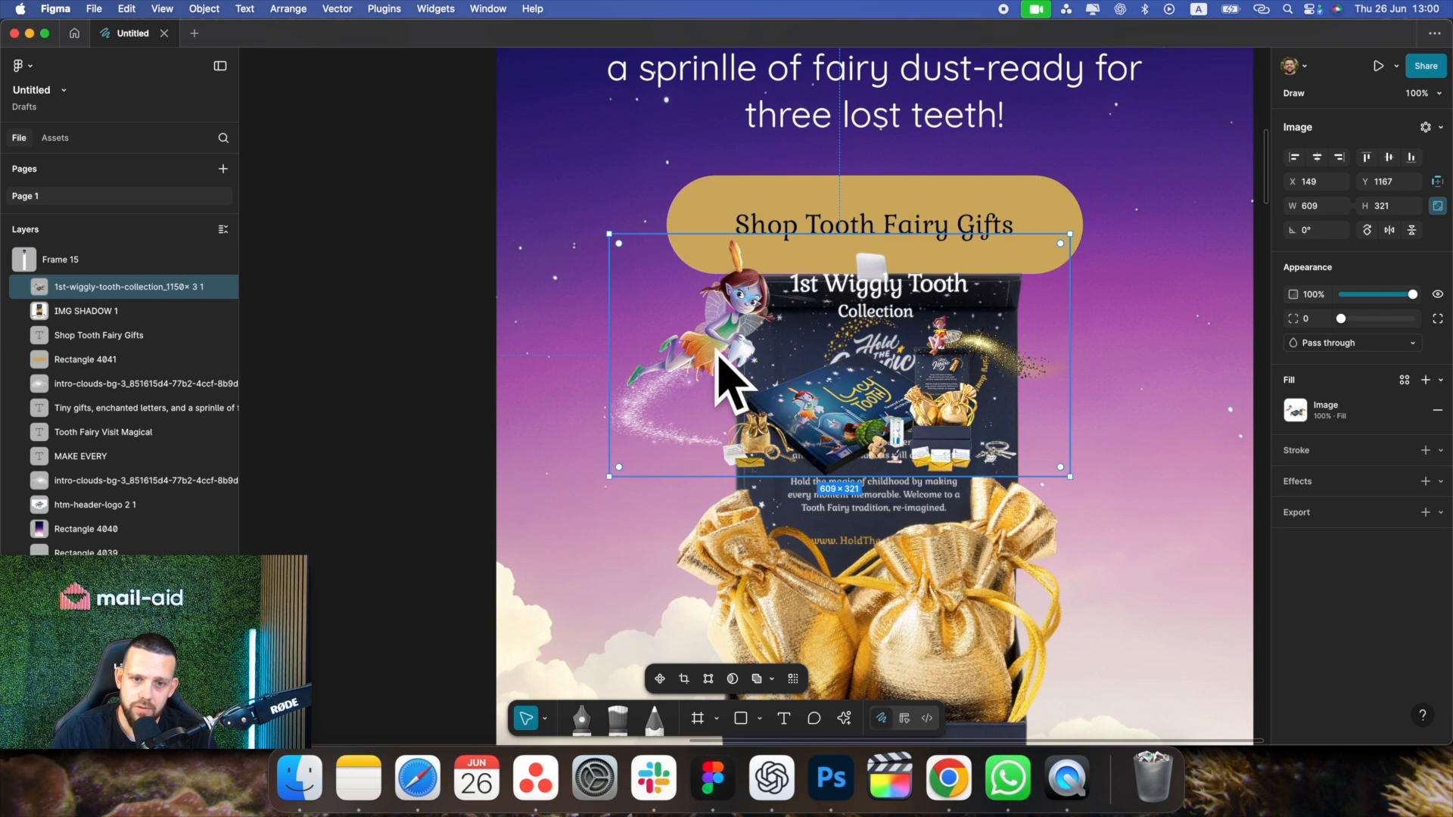
pyautogui.hscroll(-13, 732, 348)
pyautogui.hscroll(14, 733, 348)
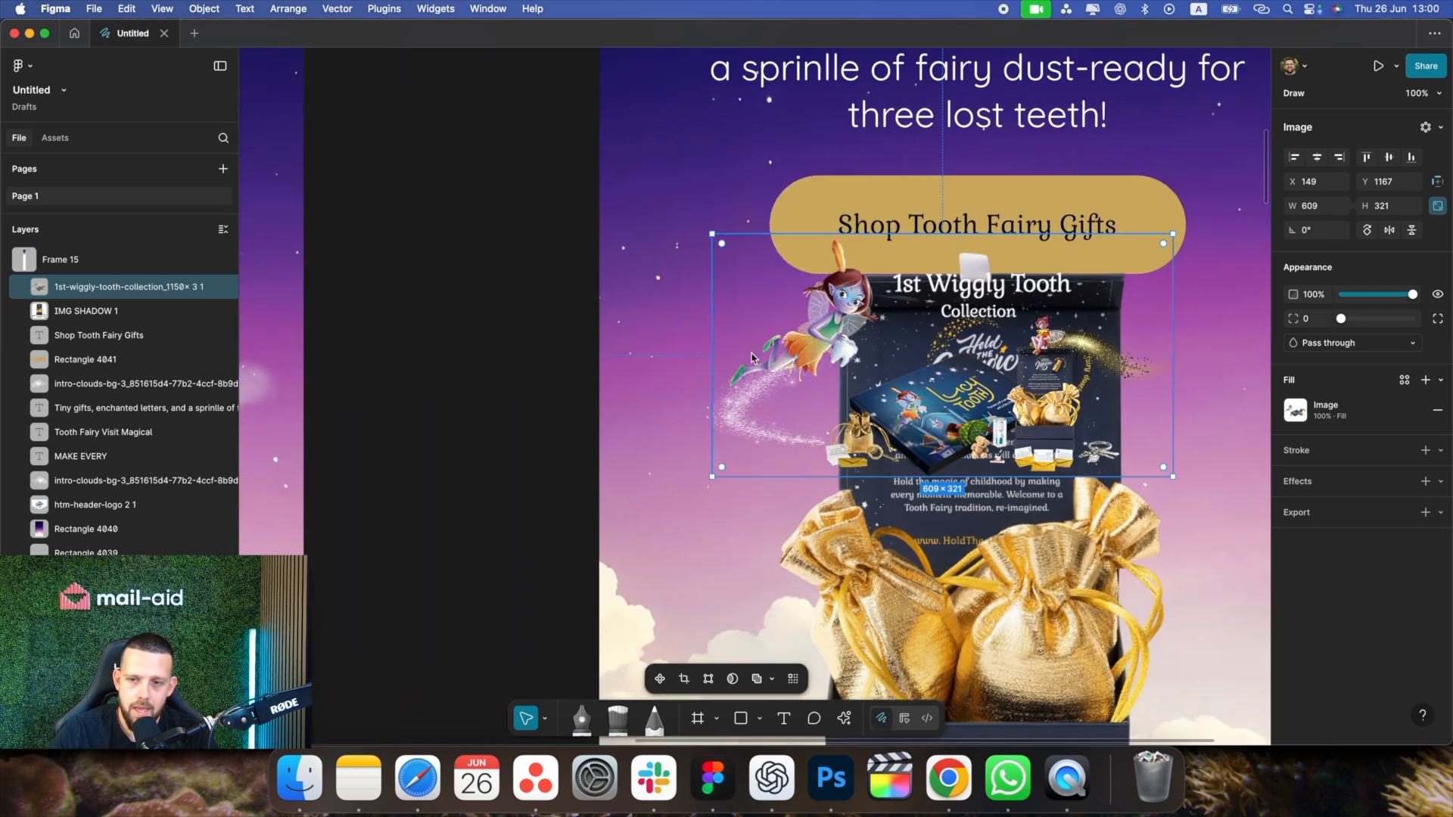
pyautogui.click(1296, 409)
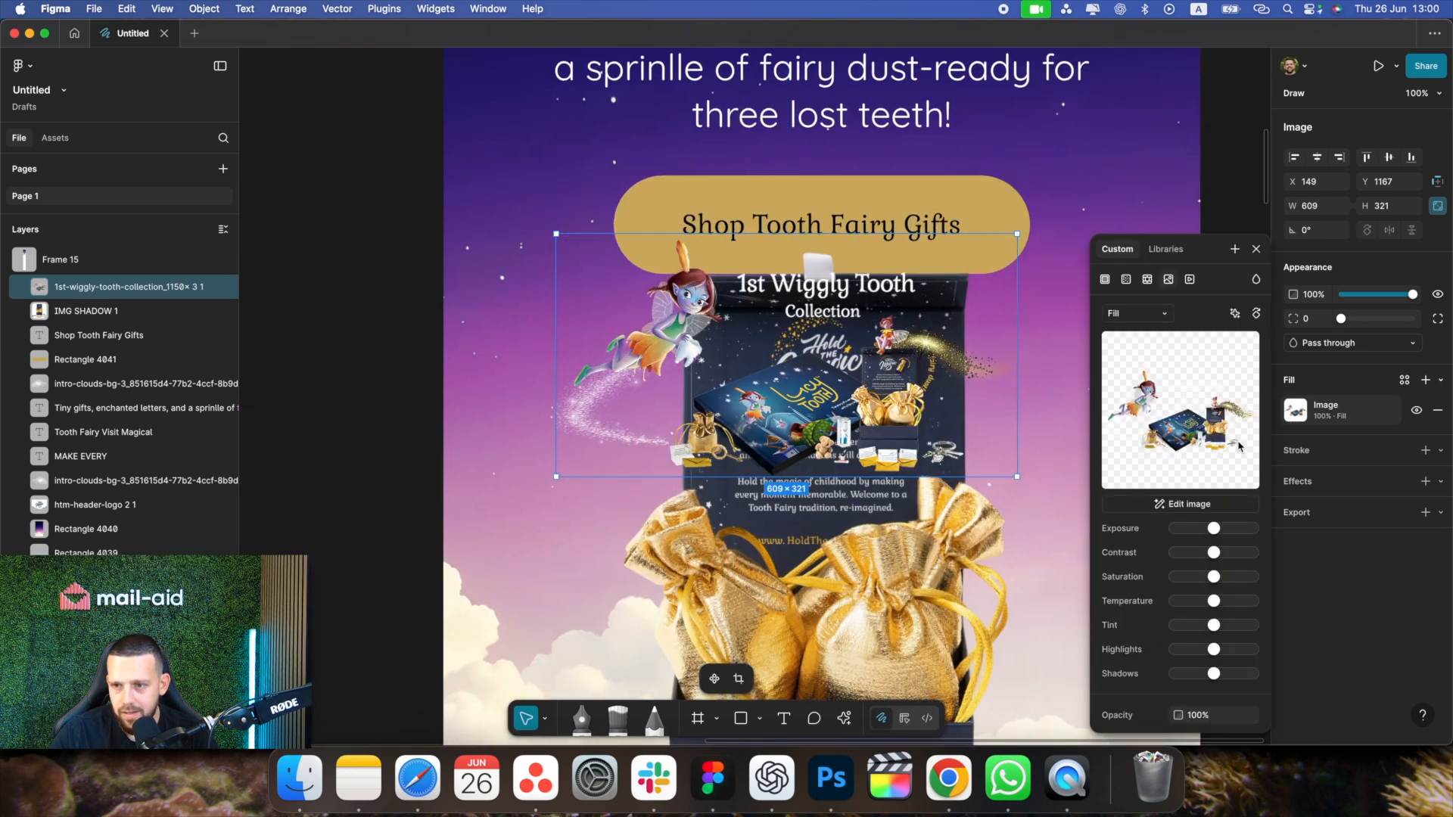
pyautogui.click(1133, 312)
pyautogui.click(1137, 350)
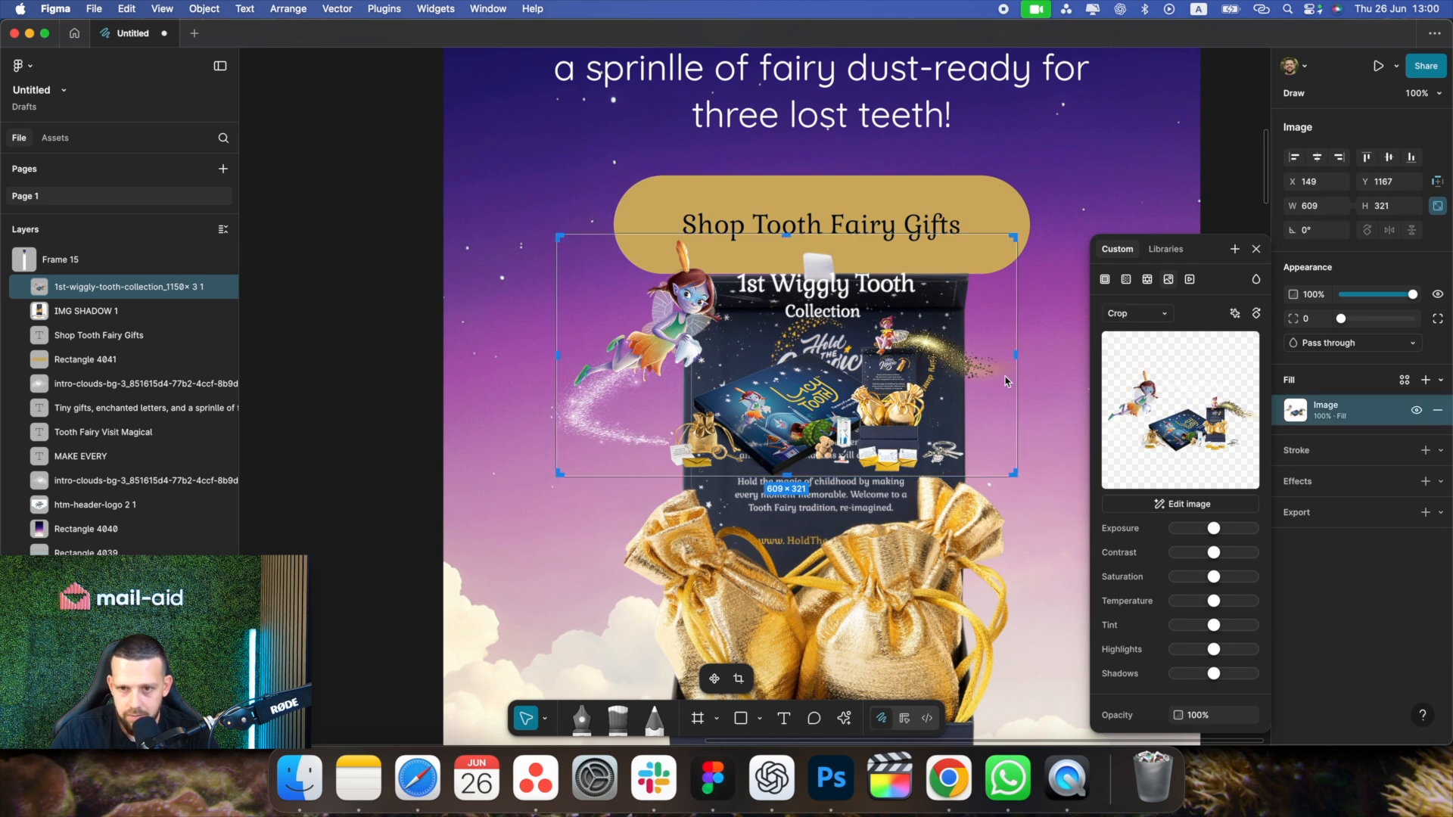
pyautogui.moveTo(1018, 355); pyautogui.dragTo(679, 449)
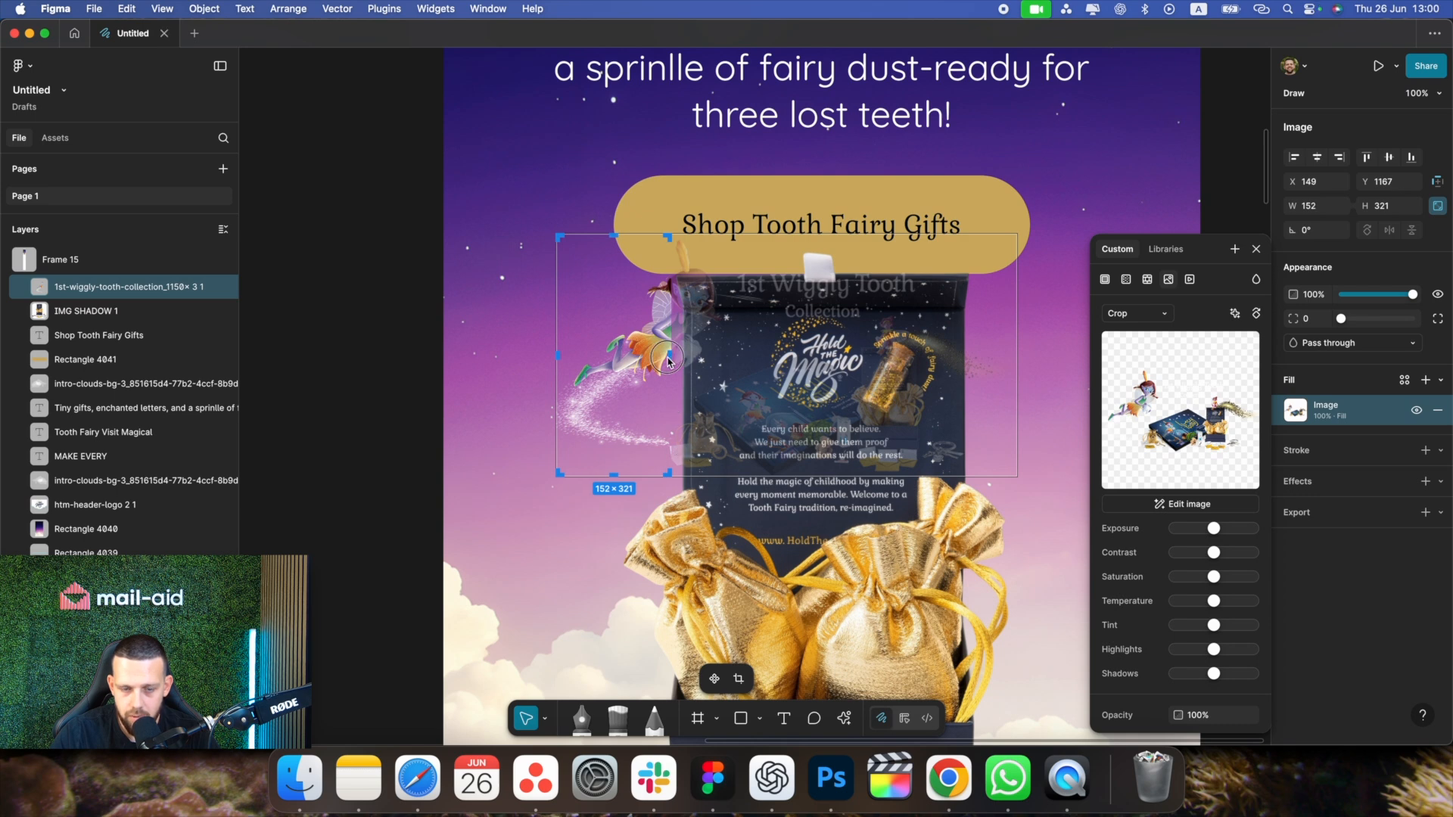
pyautogui.moveTo(668, 362); pyautogui.dragTo(669, 362)
pyautogui.press('Return')
# Move the cropped fairy image to X 169, Y 1161, so its cut edge meets the box's left side
pyautogui.moveTo(643, 350); pyautogui.dragTo(658, 344)
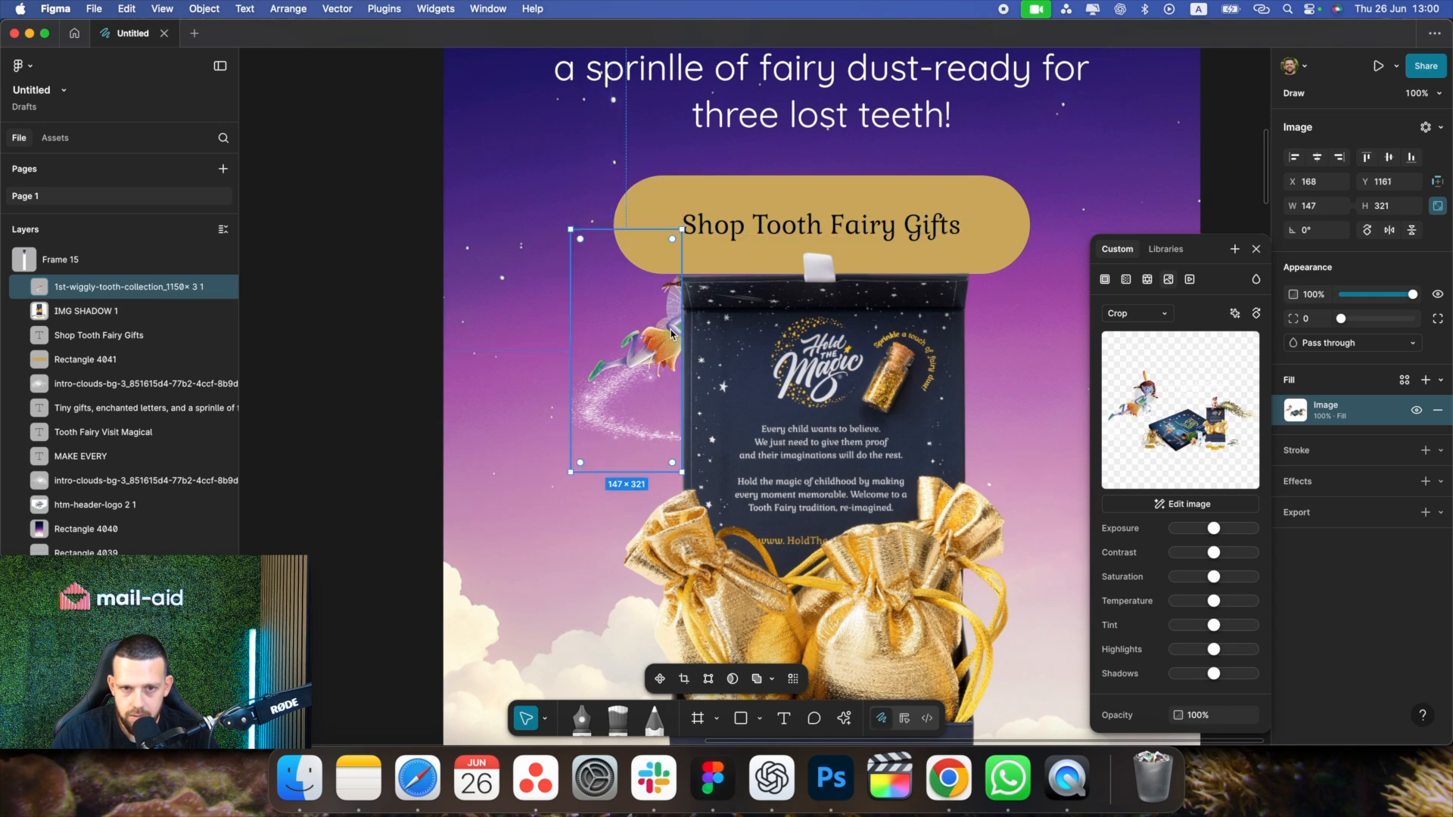
pyautogui.click(811, 476)
pyautogui.click(675, 385)
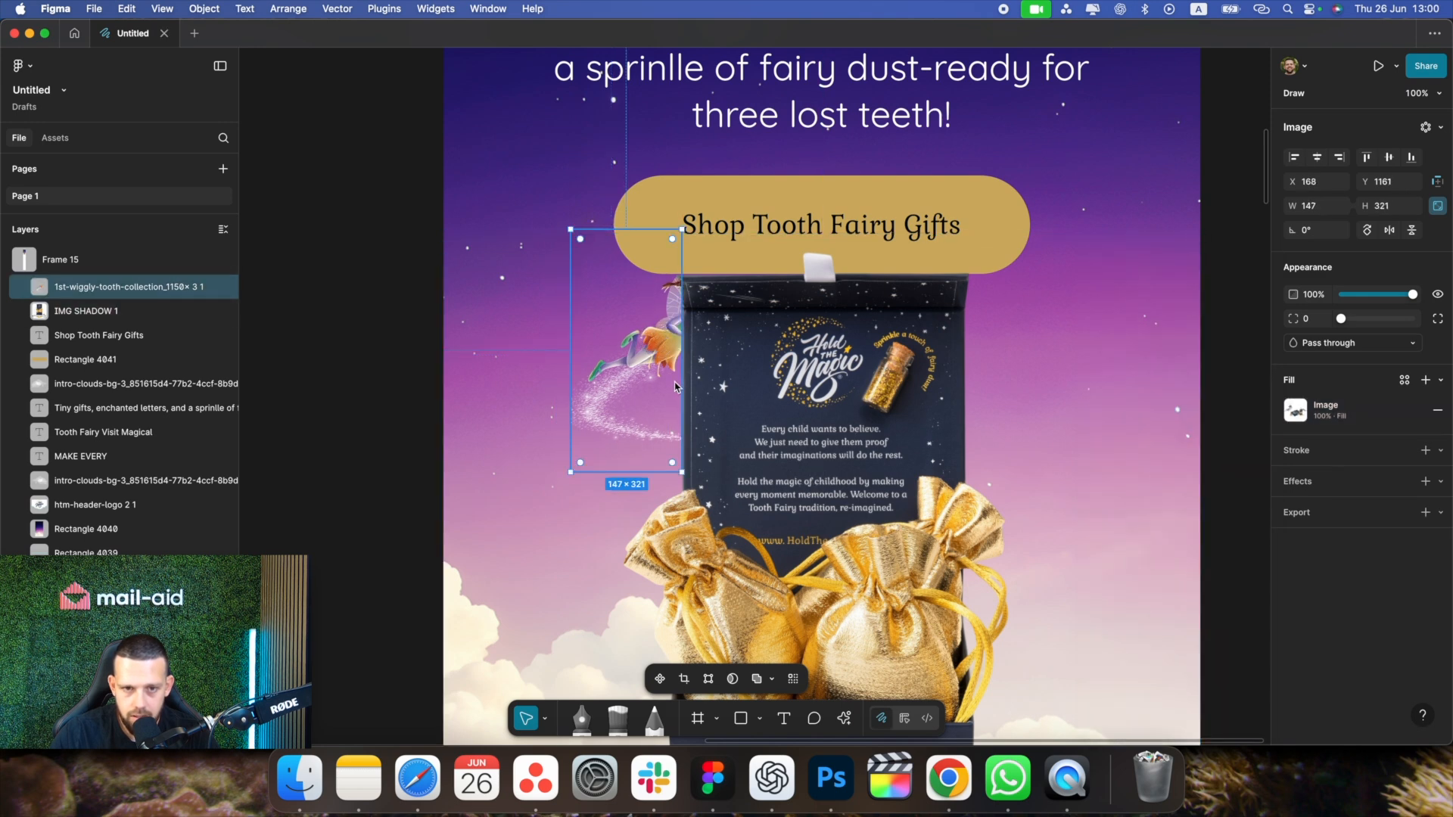
pyautogui.press('Right')
pyautogui.click(745, 386)
# Duplicate the cropped fairy image in place
pyautogui.click(286, 787)
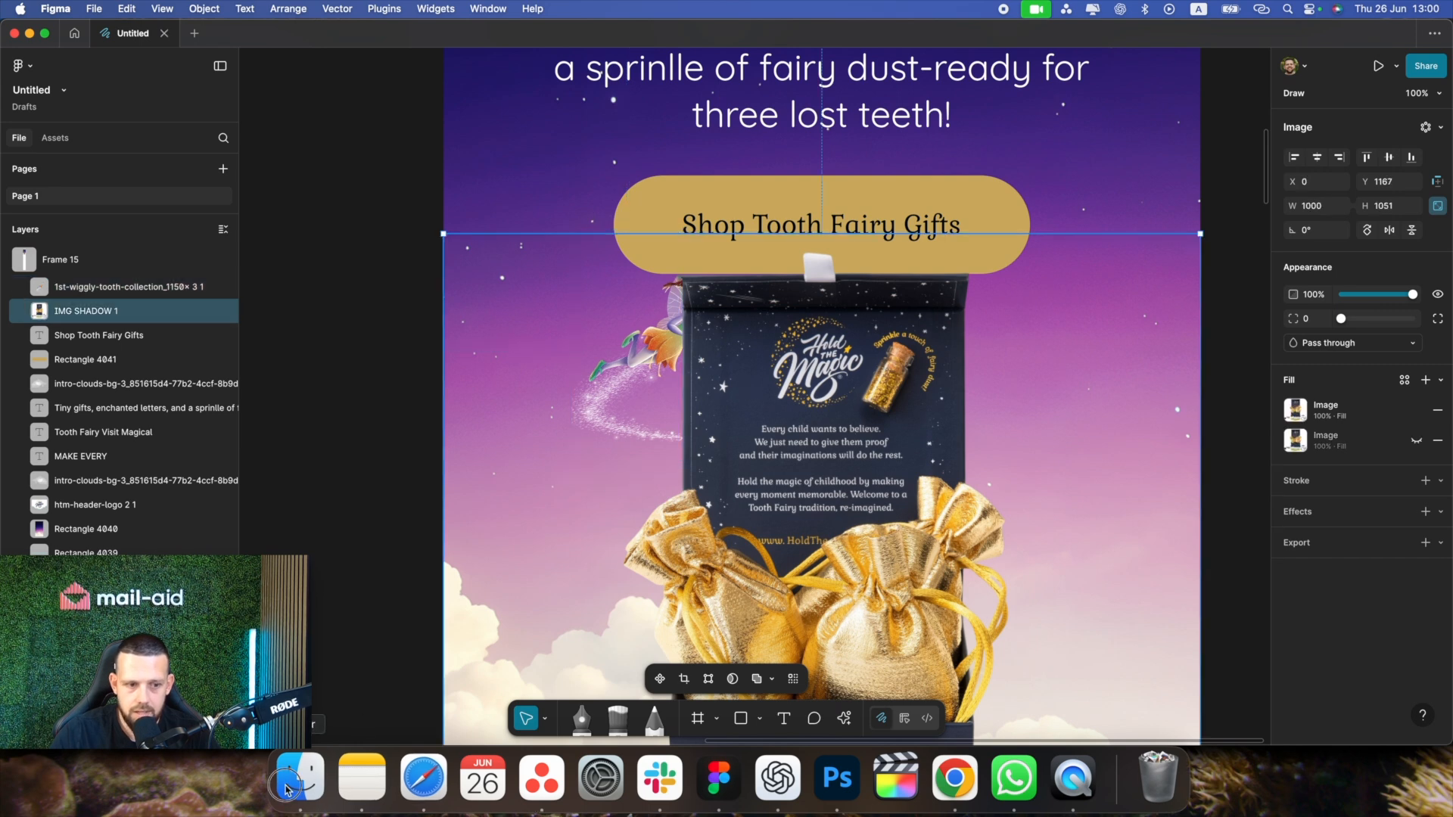
pyautogui.press('super+Tab')
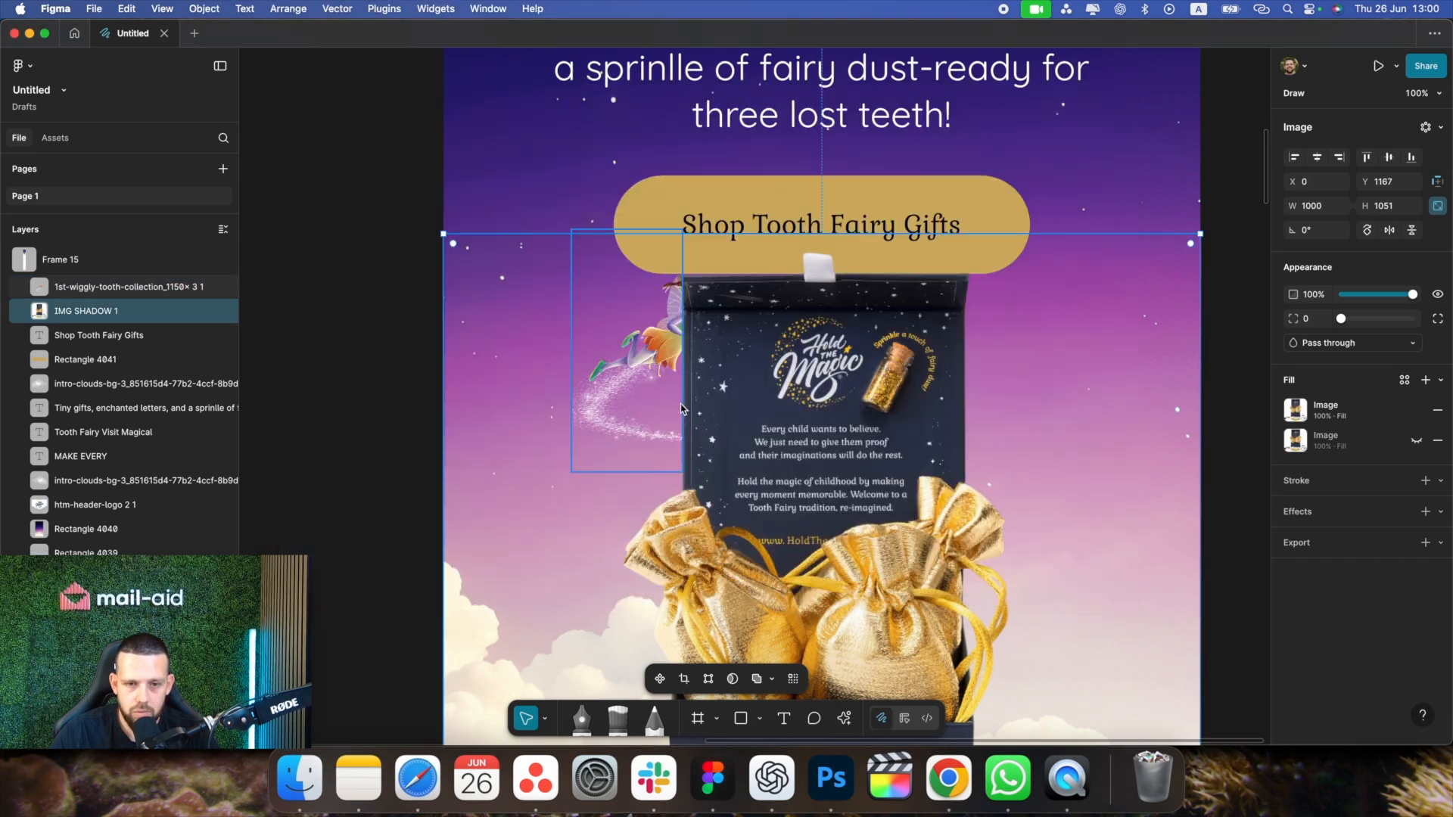
pyautogui.click(642, 388)
pyautogui.press('super+d')
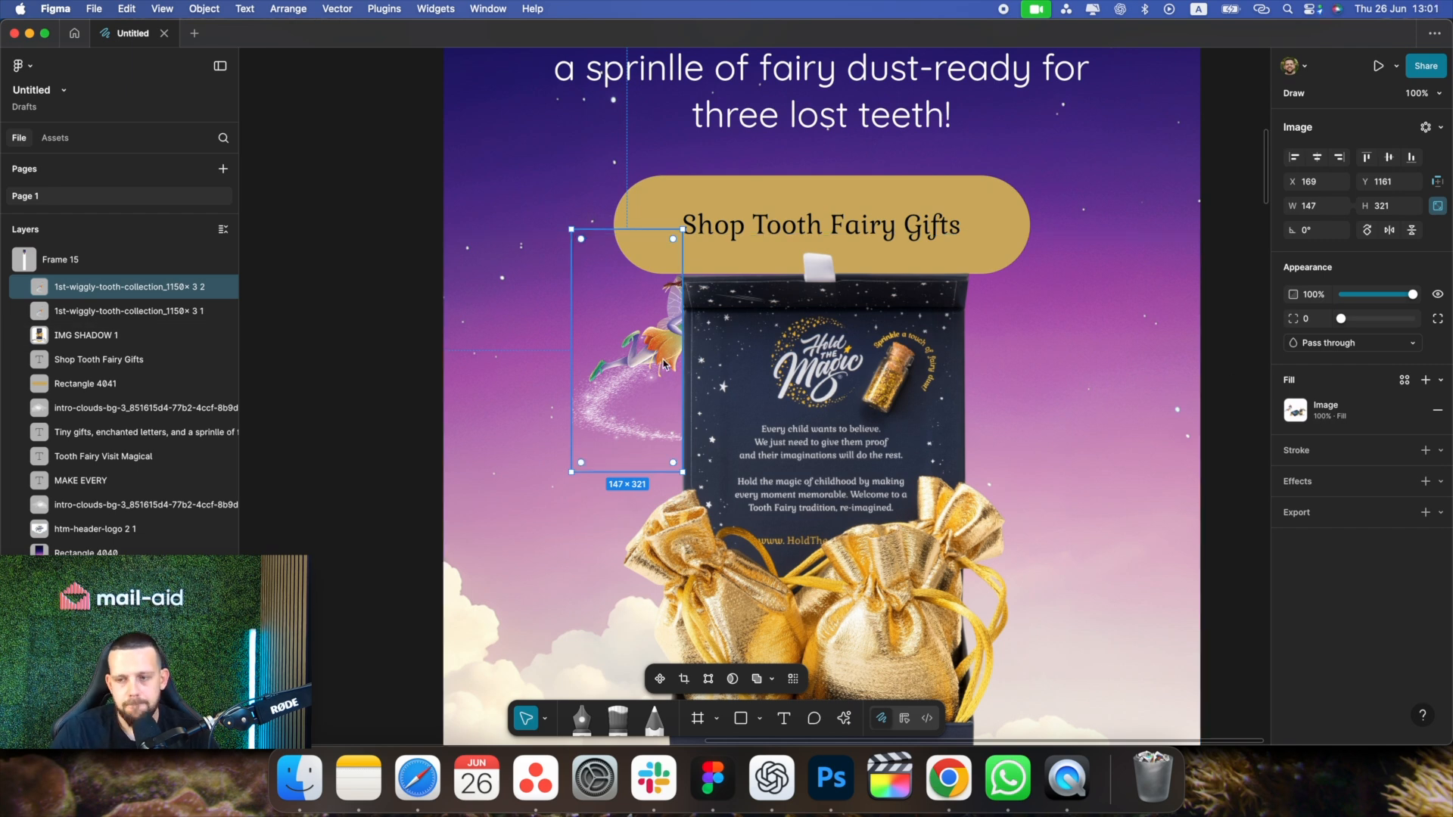
# Crop the duplicate to 241 × 191 so it shows the whole fairy over the box without the other products
pyautogui.doubleClick(652, 365)
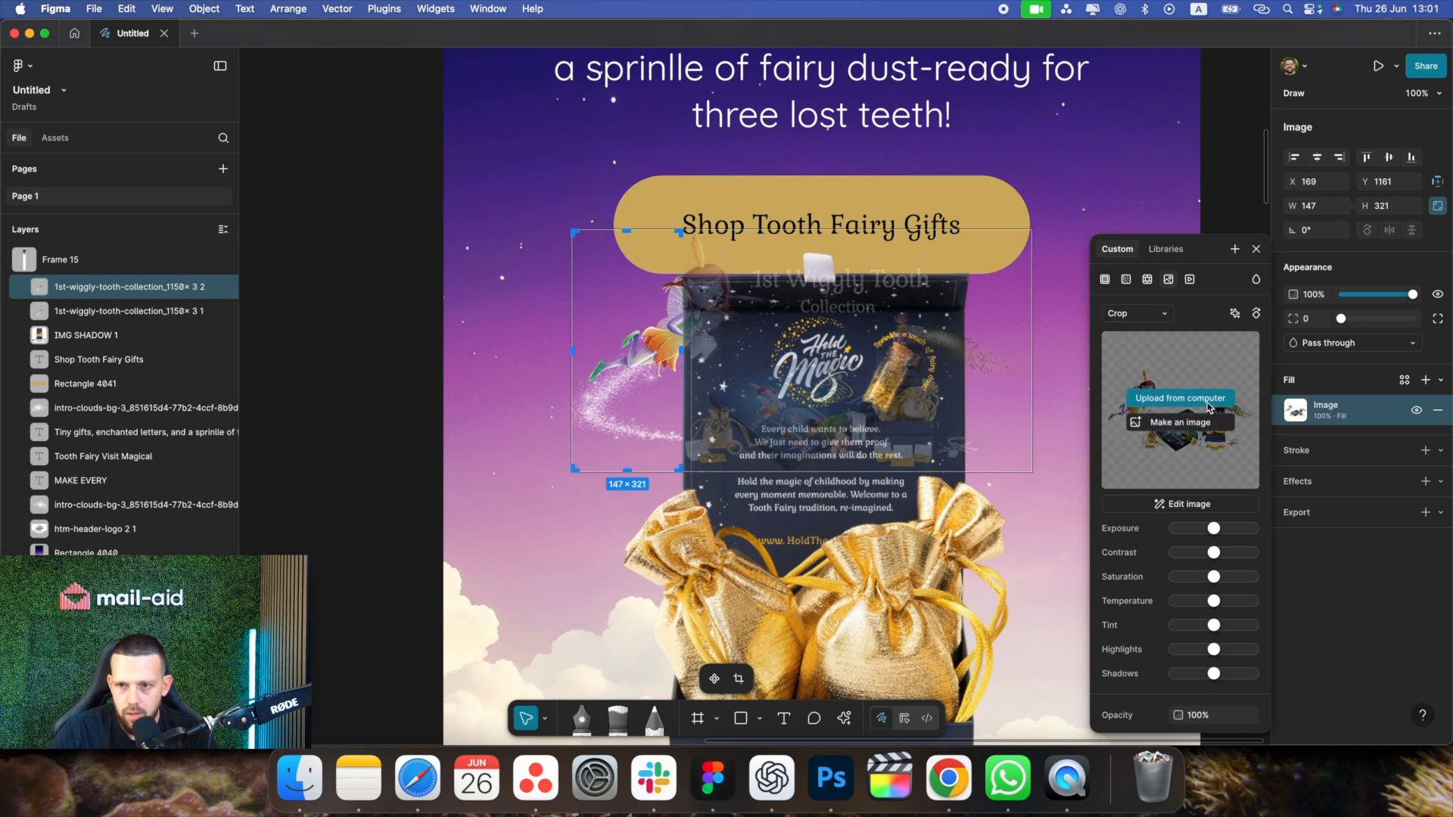
pyautogui.click(1293, 409)
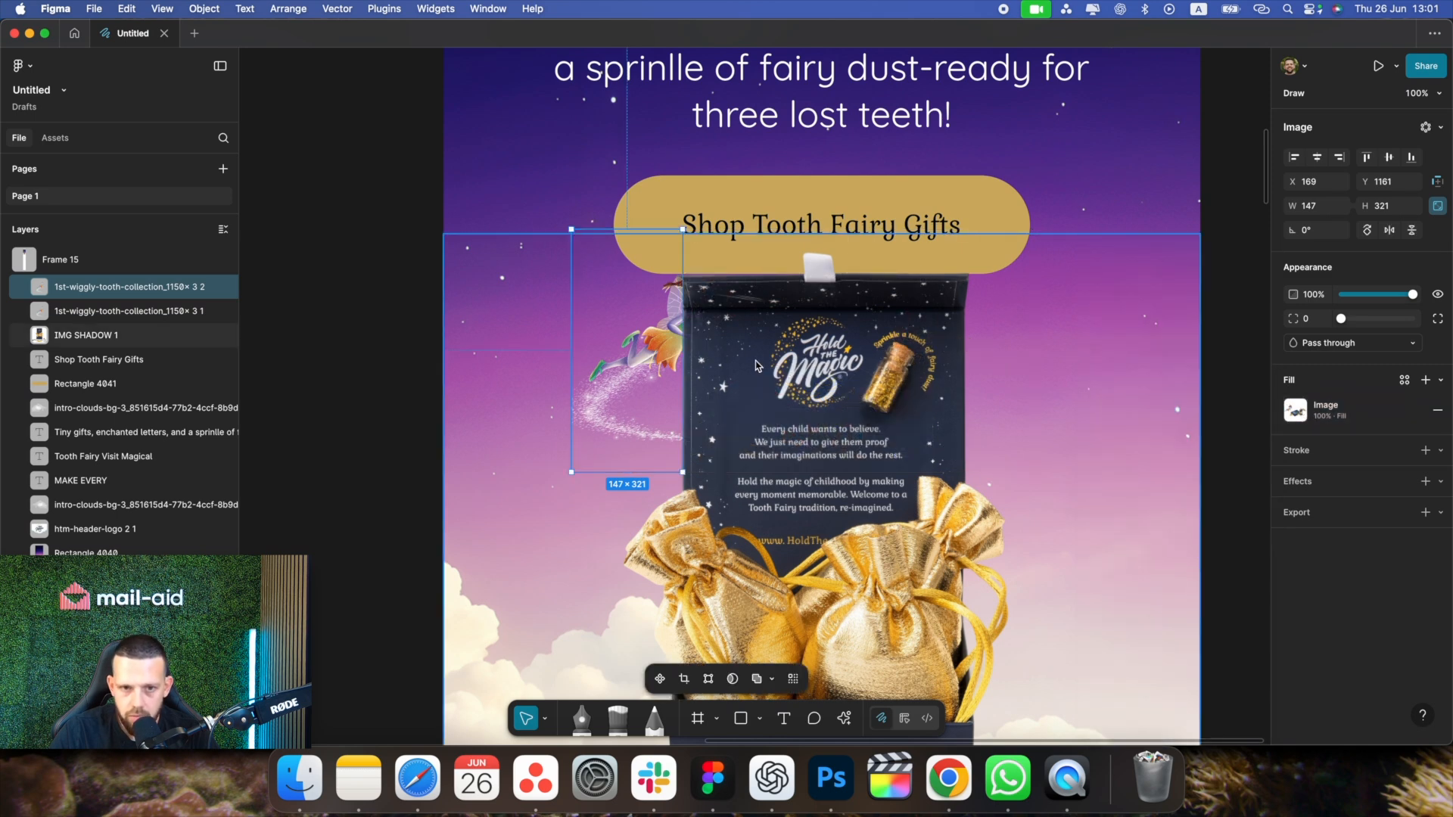
pyautogui.click(1296, 409)
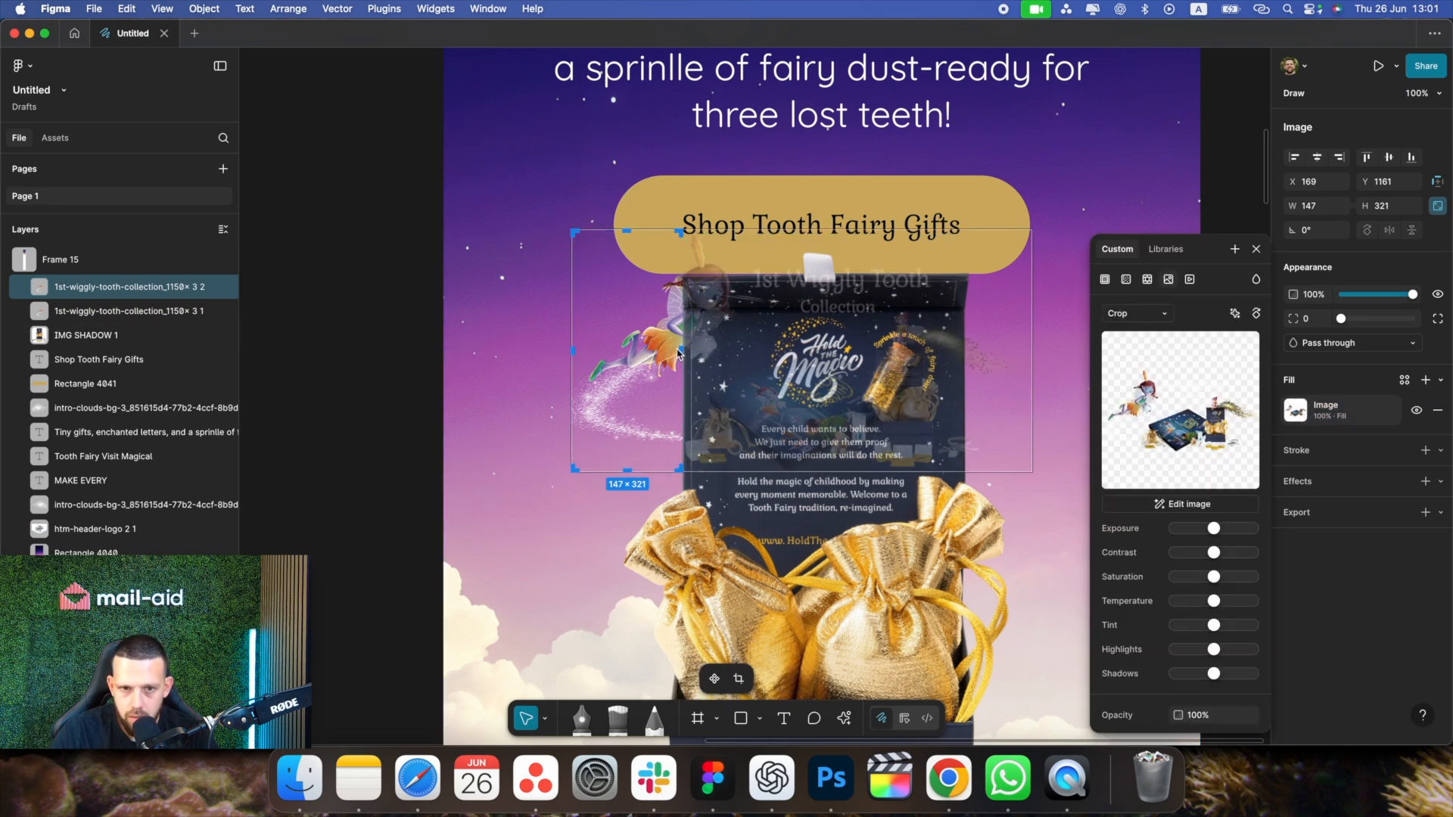
pyautogui.moveTo(661, 347); pyautogui.dragTo(697, 343)
pyautogui.press('super+z')
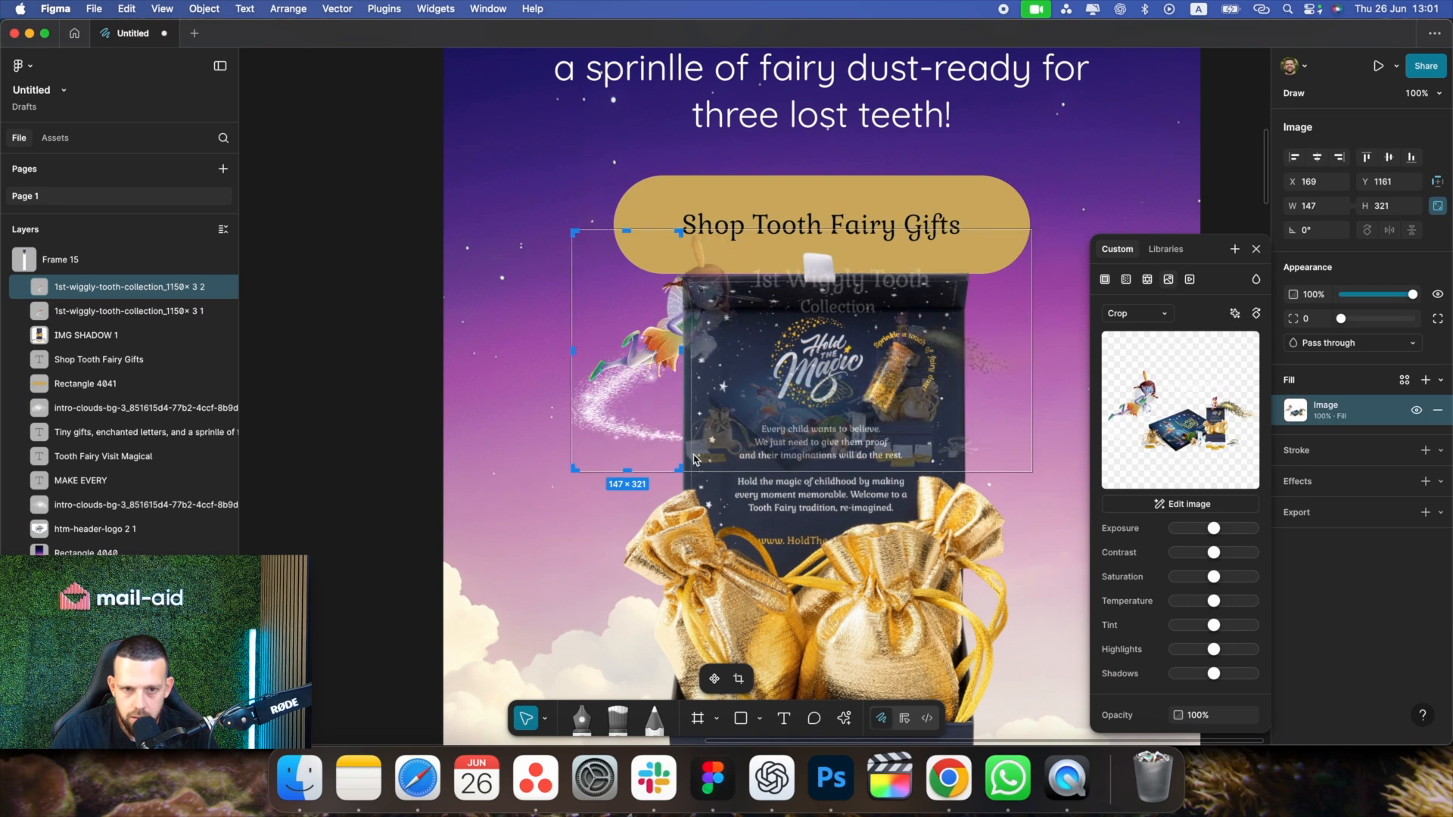
pyautogui.moveTo(682, 466); pyautogui.dragTo(750, 467)
pyautogui.moveTo(664, 425); pyautogui.dragTo(666, 379)
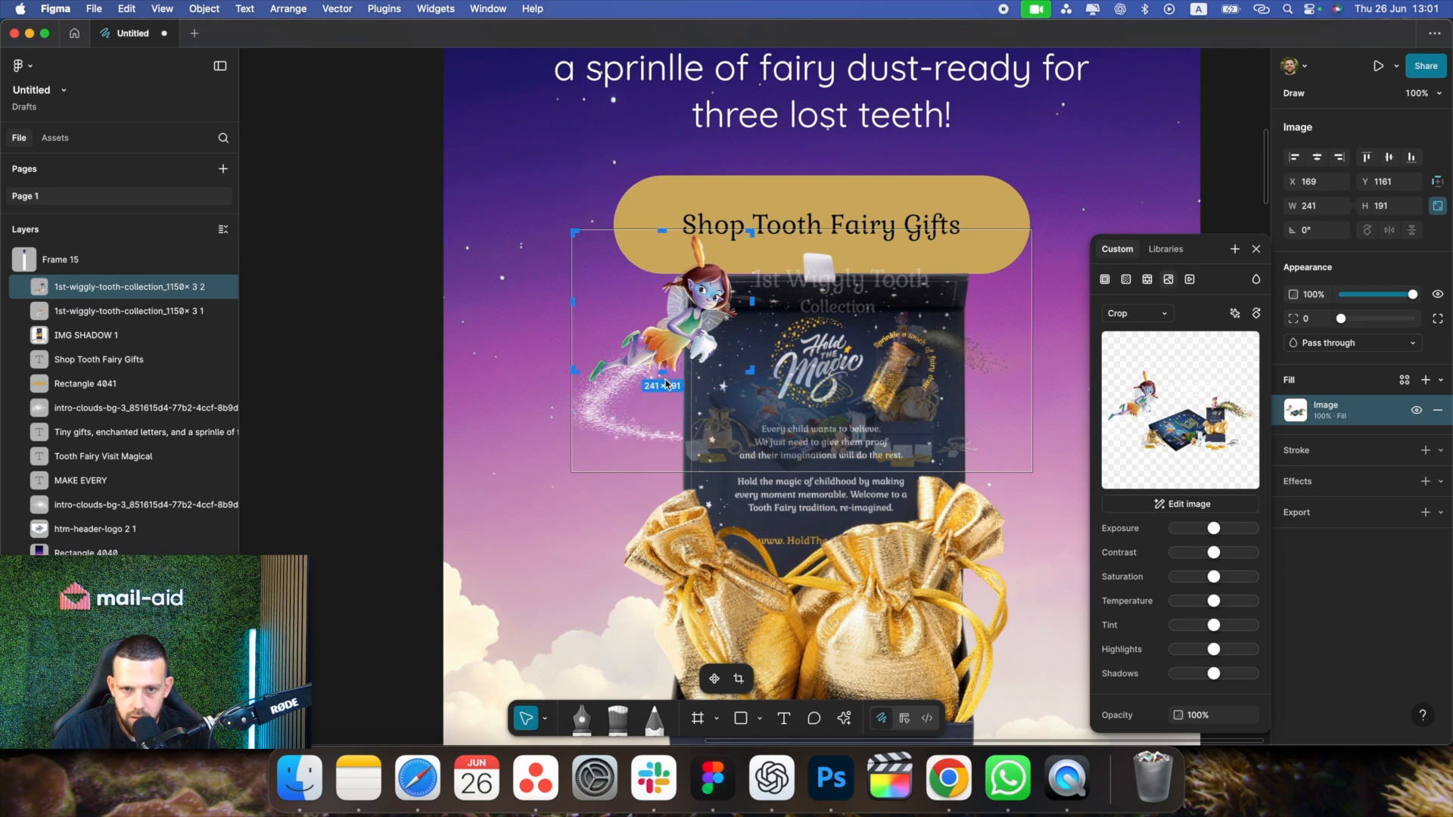
pyautogui.click(635, 493)
# Inspect the fairy overlay up close, compare the hero with the HoldTheMagic reference, and look over the reference's next section
pyautogui.press('super+equal')
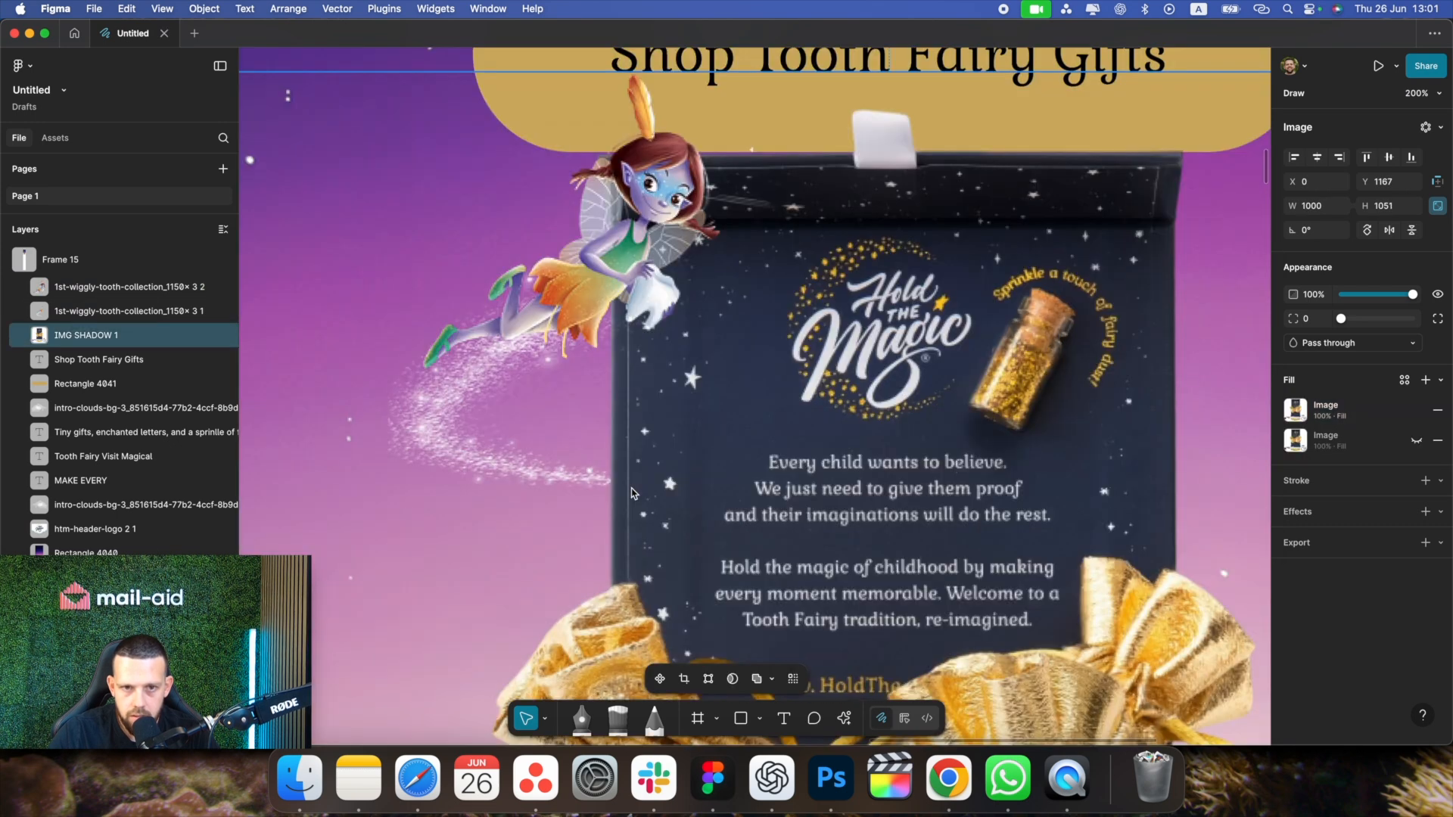
pyautogui.press('super+minus')
pyautogui.press('super+minus')
pyautogui.press('super+minus')
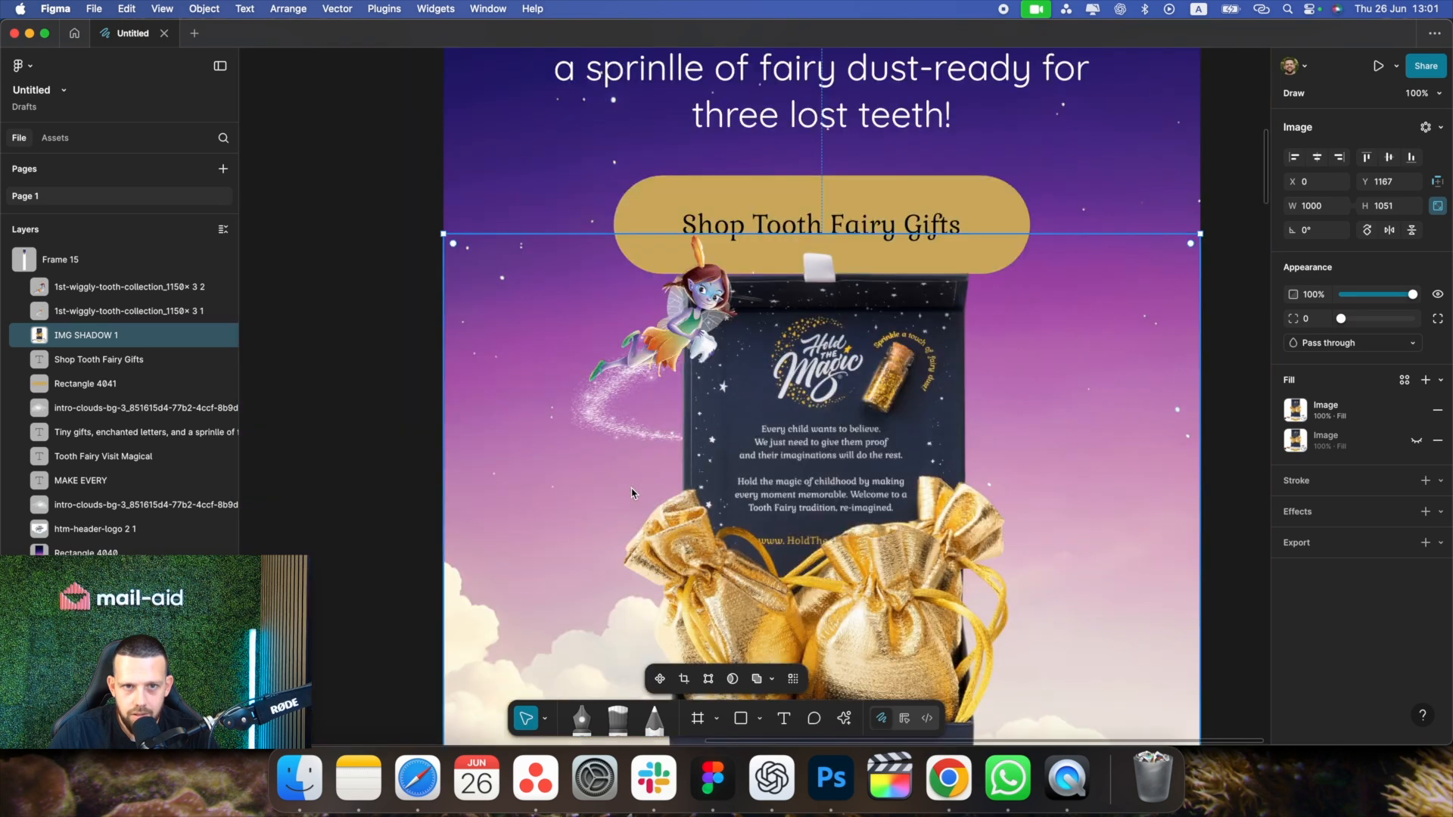
pyautogui.click(936, 391)
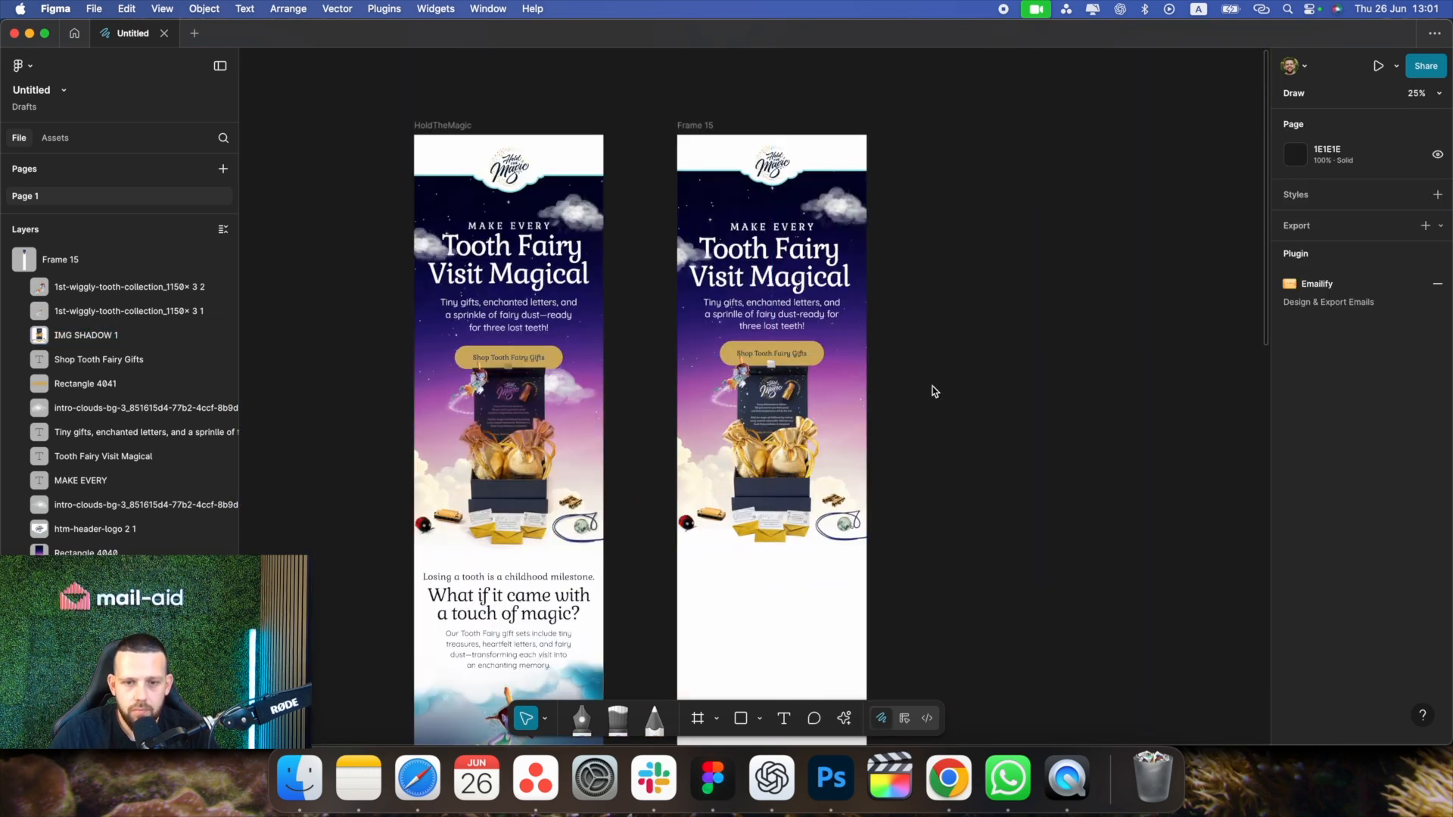
pyautogui.scroll(-3, 936, 390)
pyautogui.scroll(-5, 937, 391)
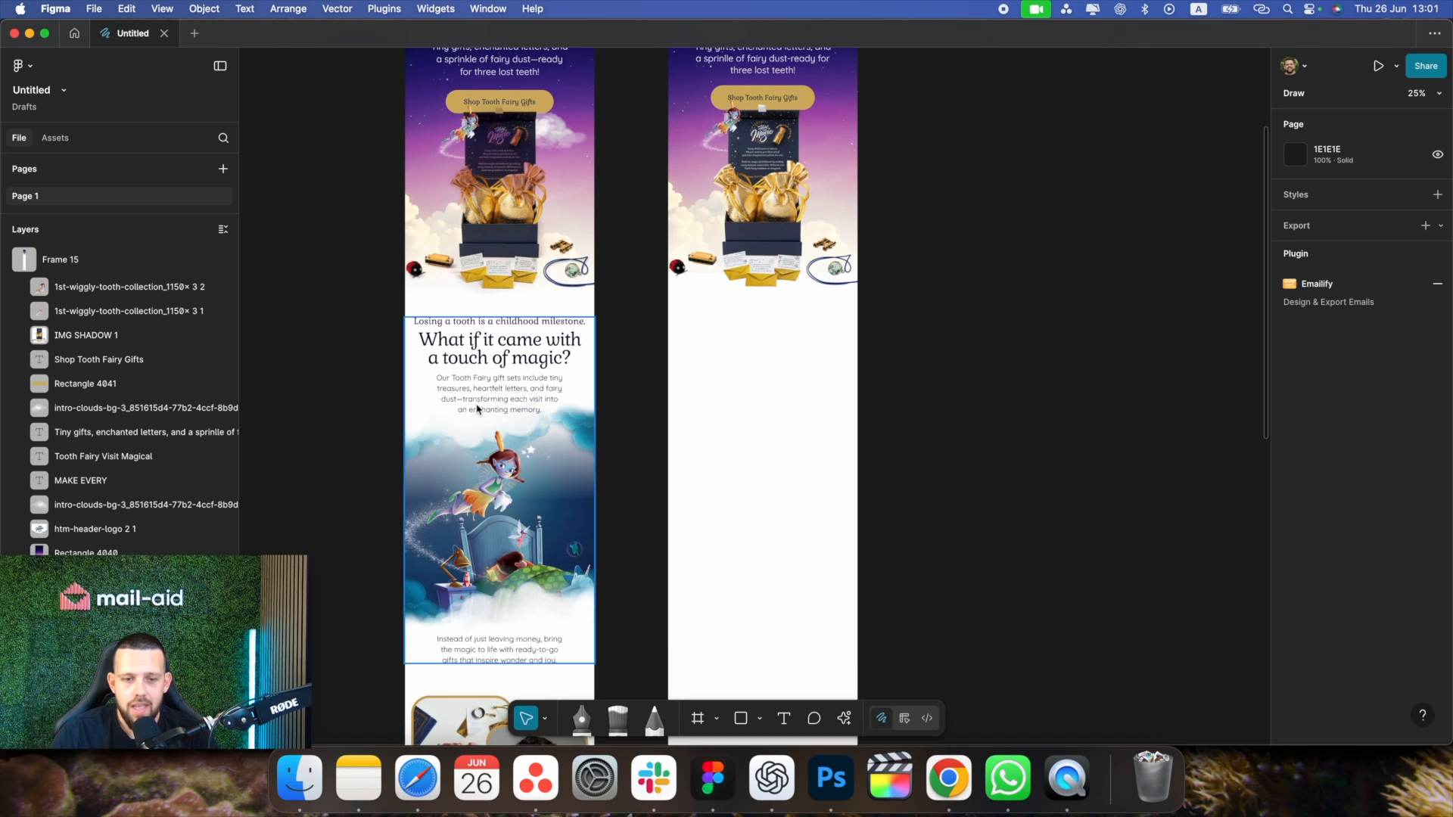
pyautogui.scroll(-3, 973, 372)
pyautogui.hscroll(-3, 971, 371)
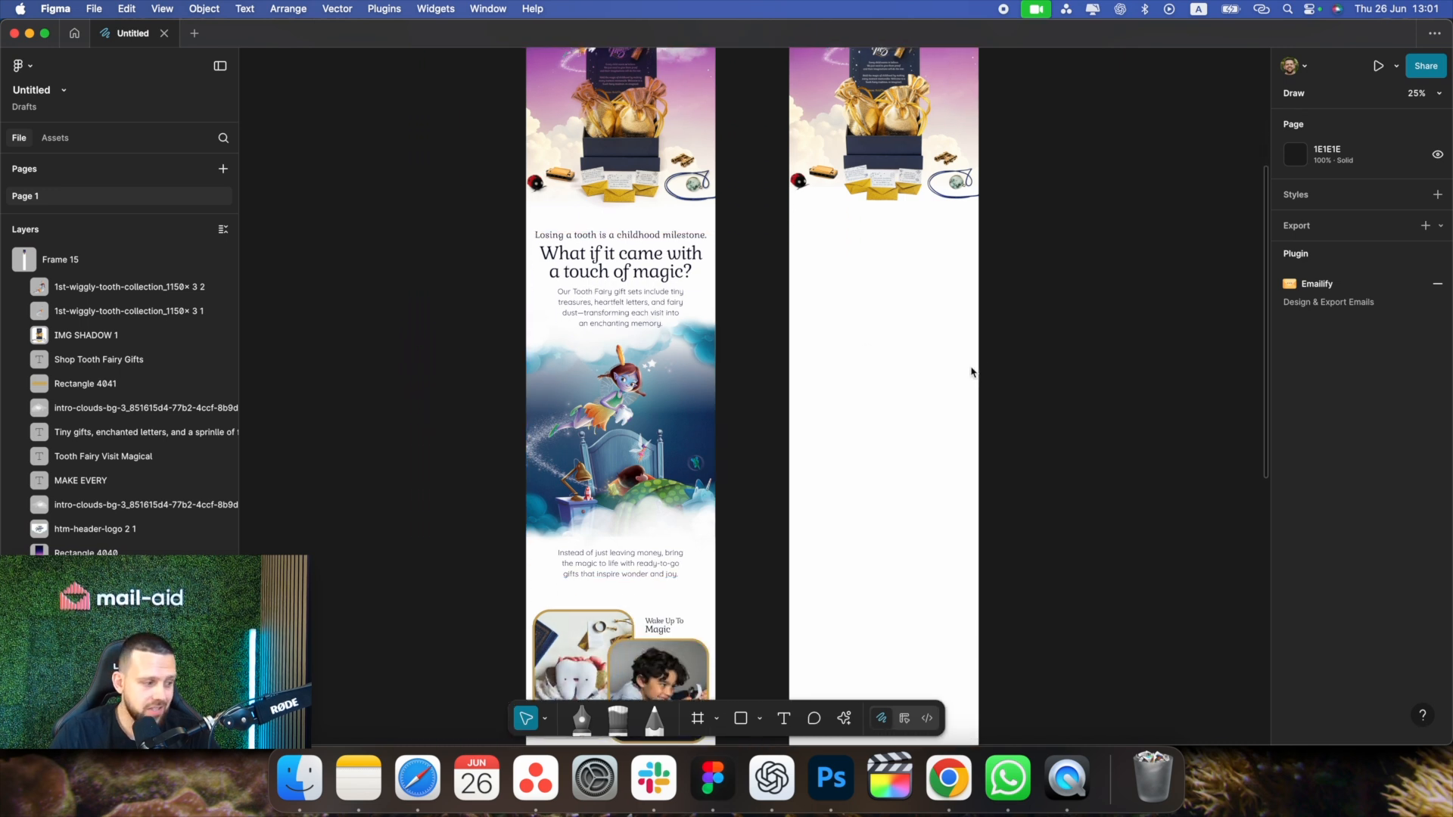
pyautogui.scroll(2, 968, 371)
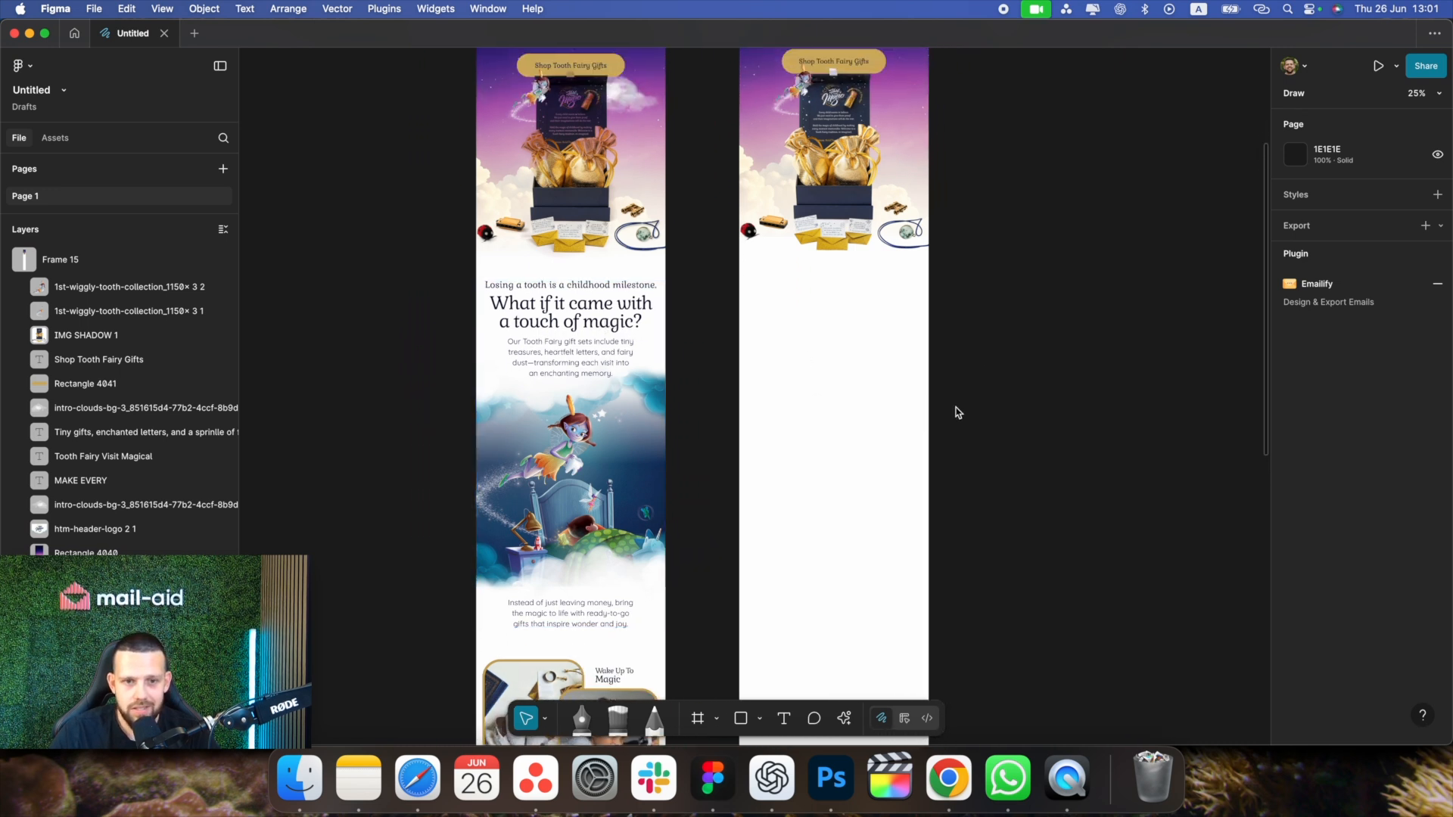
pyautogui.hscroll(2, 920, 375)
pyautogui.scroll(4, 917, 376)
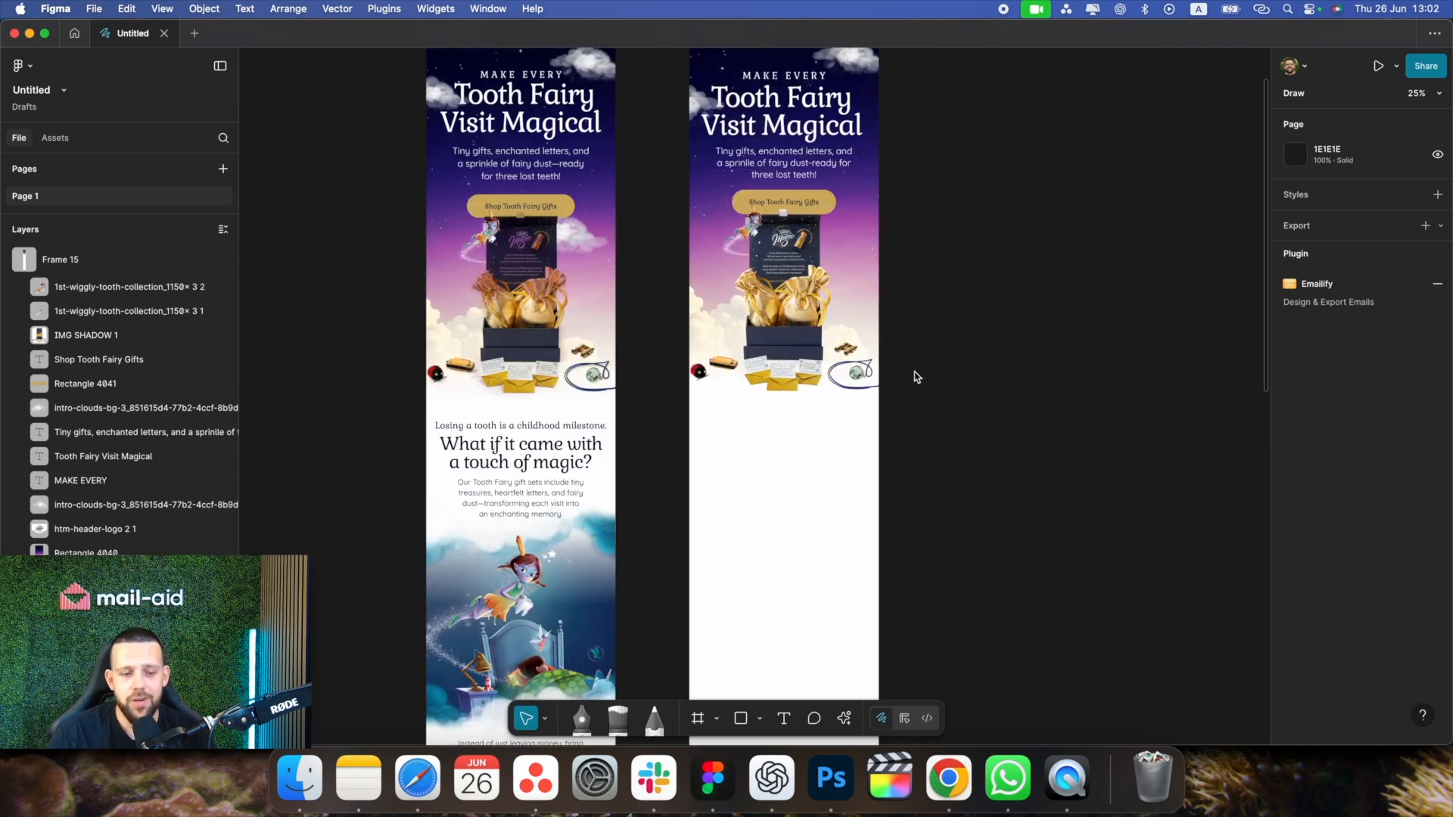
# Insert LucyTooth_BlogImage_1_1800x 3.png from the assets folder below the gift-set paragraph, spanning the new frame's full width
pyautogui.scroll(-6, 656, 389)
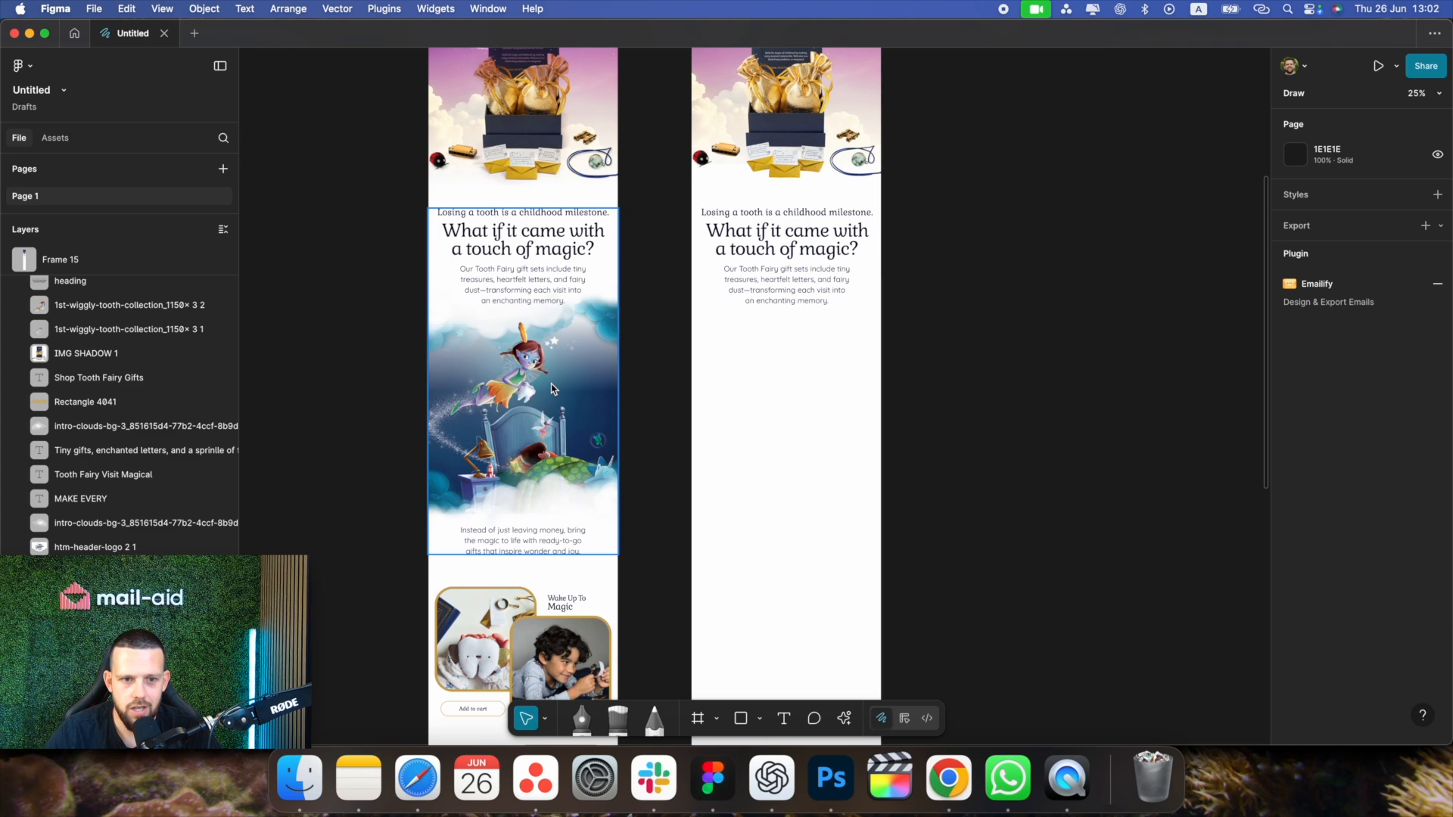
pyautogui.click(566, 407)
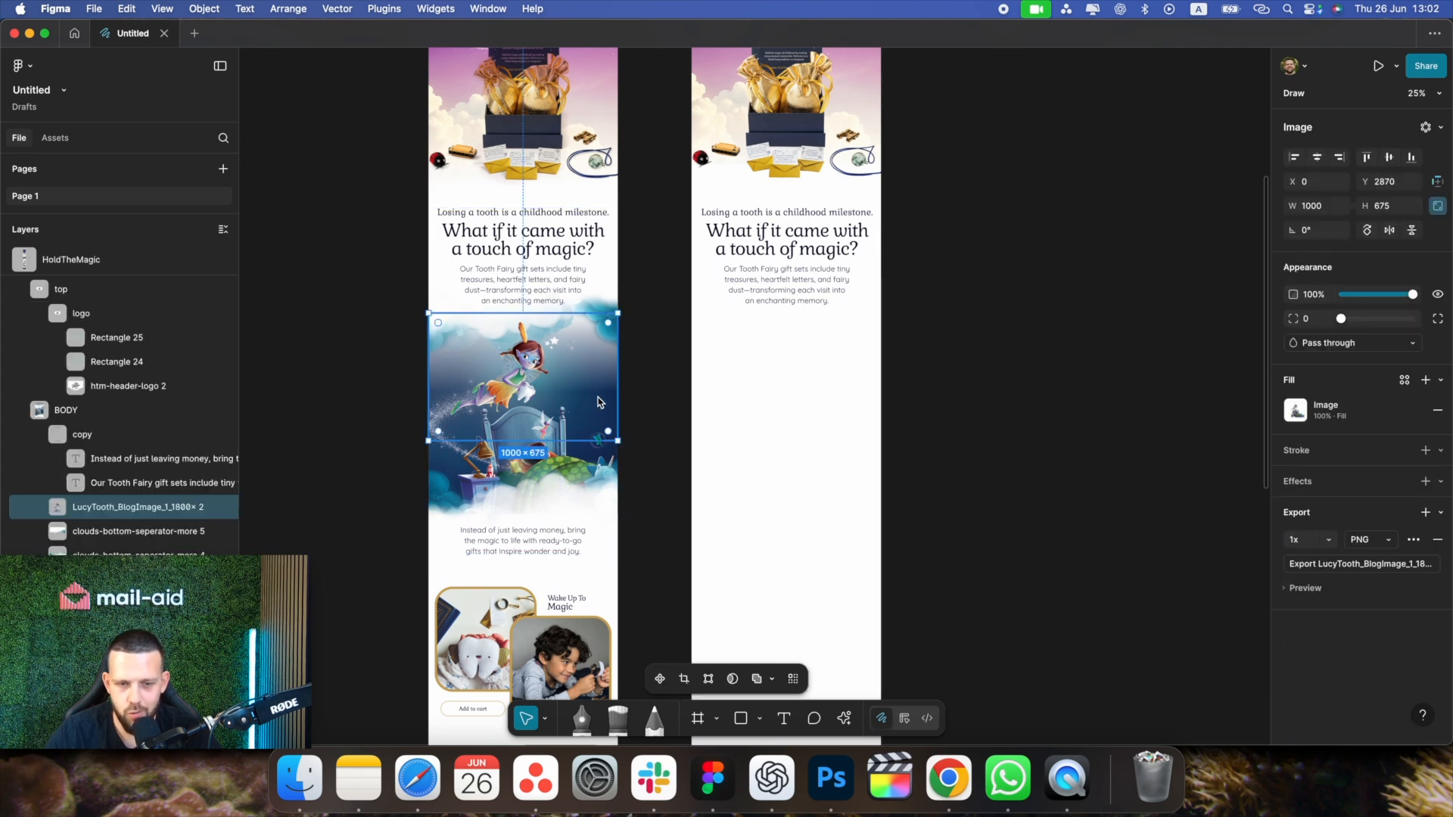
pyautogui.click(635, 396)
pyautogui.click(298, 786)
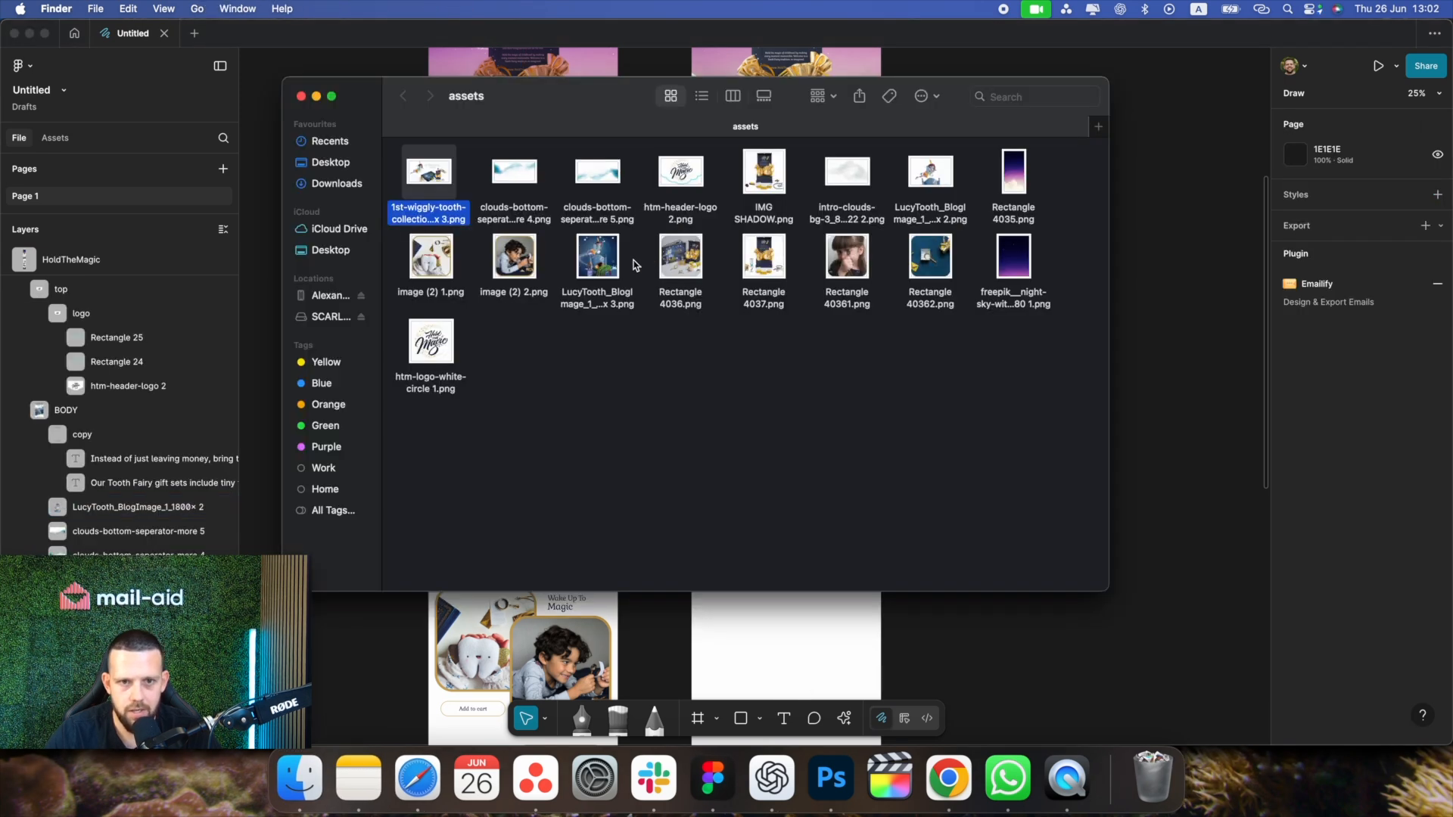
pyautogui.moveTo(612, 265); pyautogui.dragTo(789, 392)
pyautogui.moveTo(787, 401); pyautogui.dragTo(787, 405)
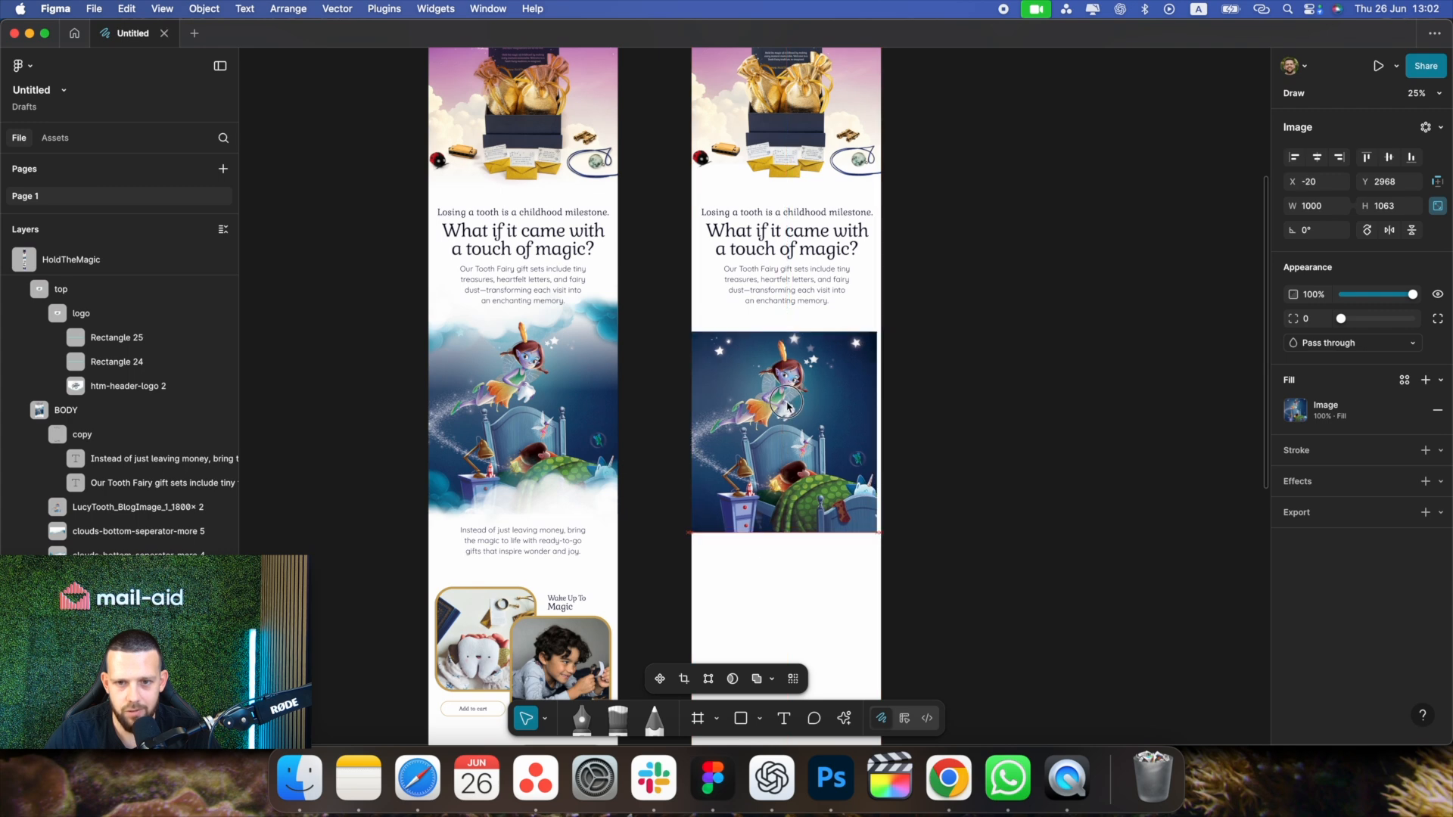
pyautogui.click(960, 398)
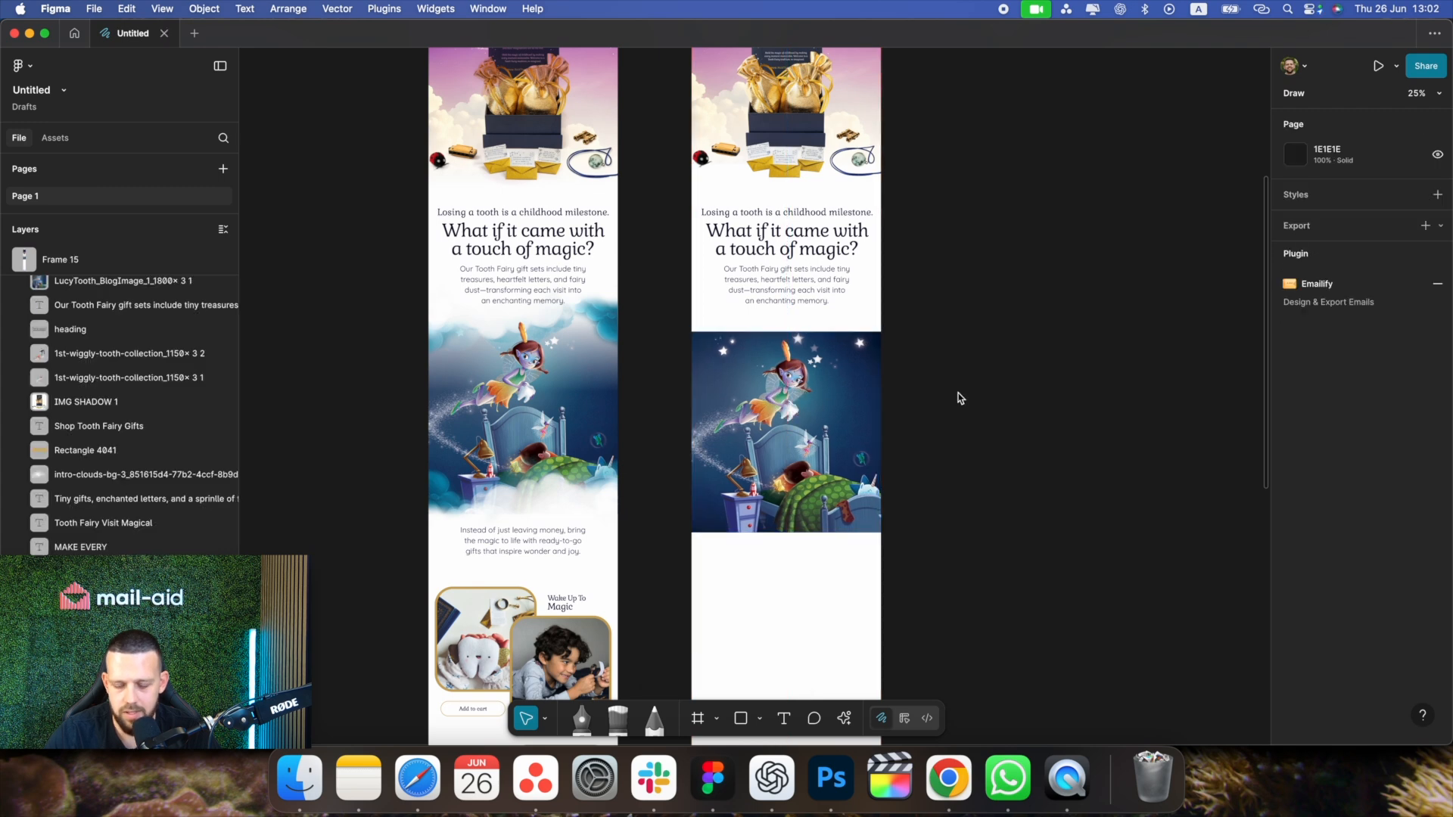
# Compare the inserted bedroom picture with the reference's cloud-edged version and check the sections above and below it
pyautogui.scroll(5, 787, 424)
pyautogui.scroll(-5, 760, 410)
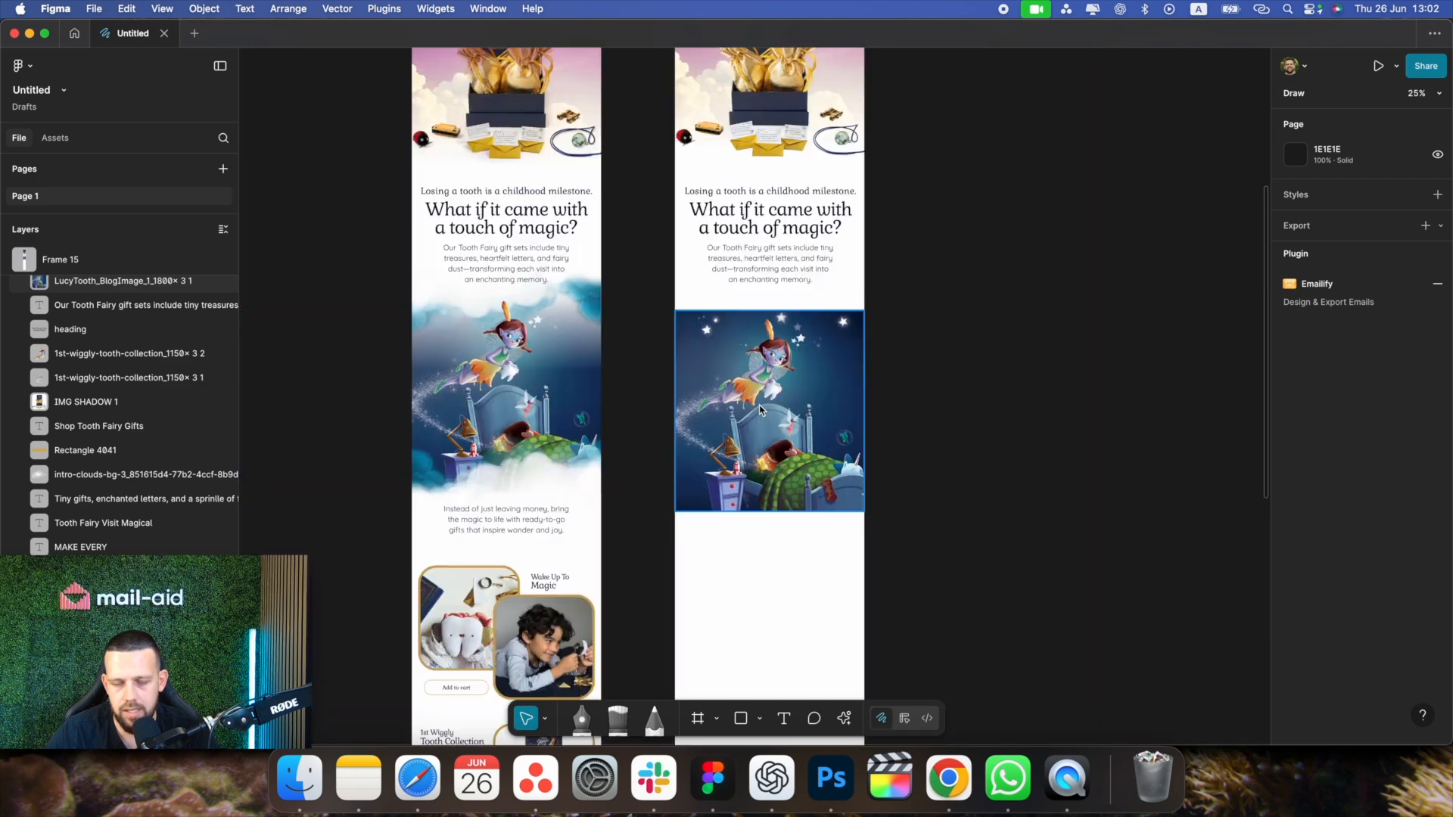
pyautogui.scroll(5, 740, 405)
pyautogui.scroll(-4, 743, 394)
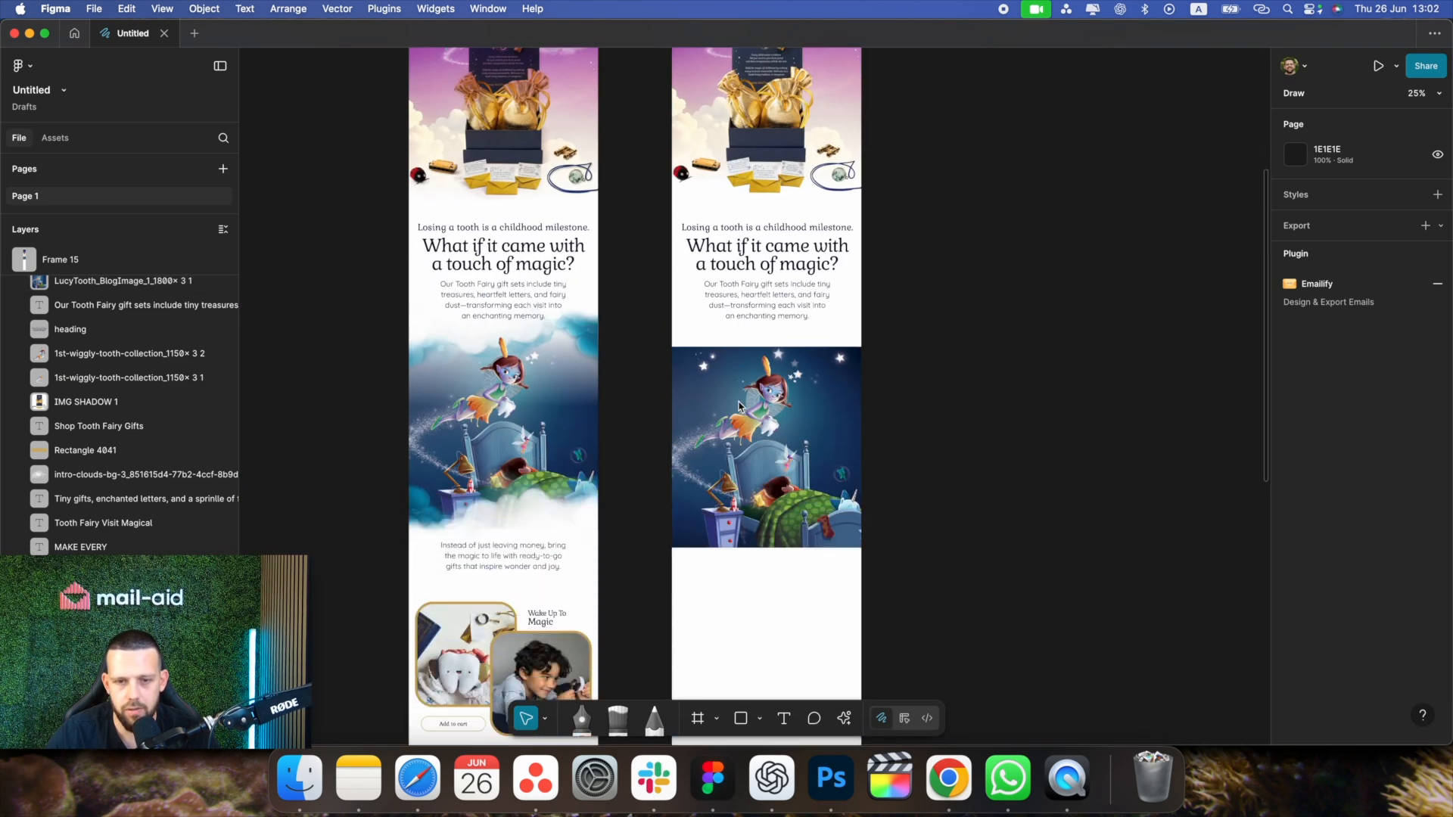
pyautogui.scroll(3, 746, 386)
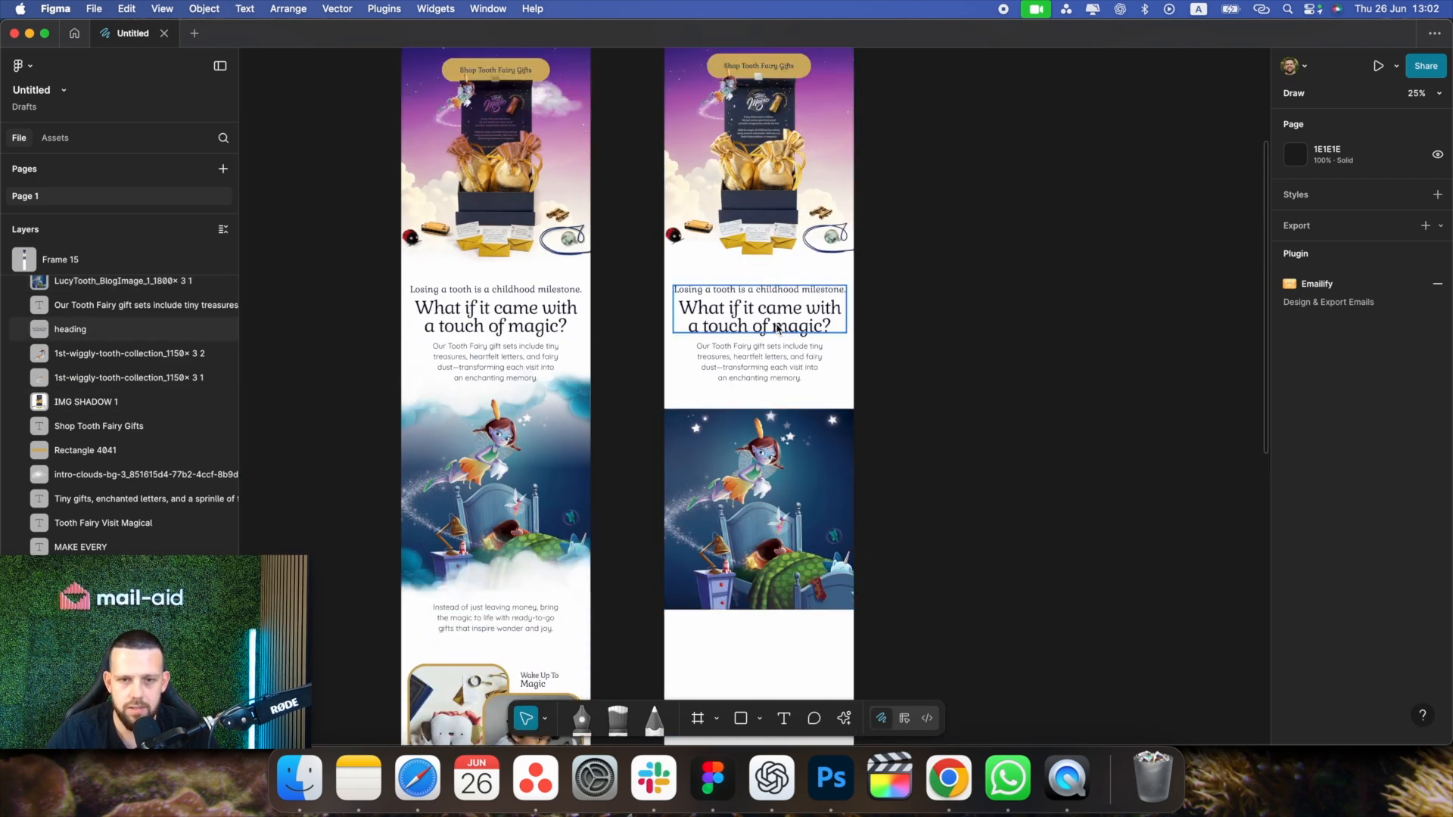
pyautogui.scroll(-4, 778, 330)
pyautogui.scroll(5, 778, 330)
pyautogui.press('super+minus')
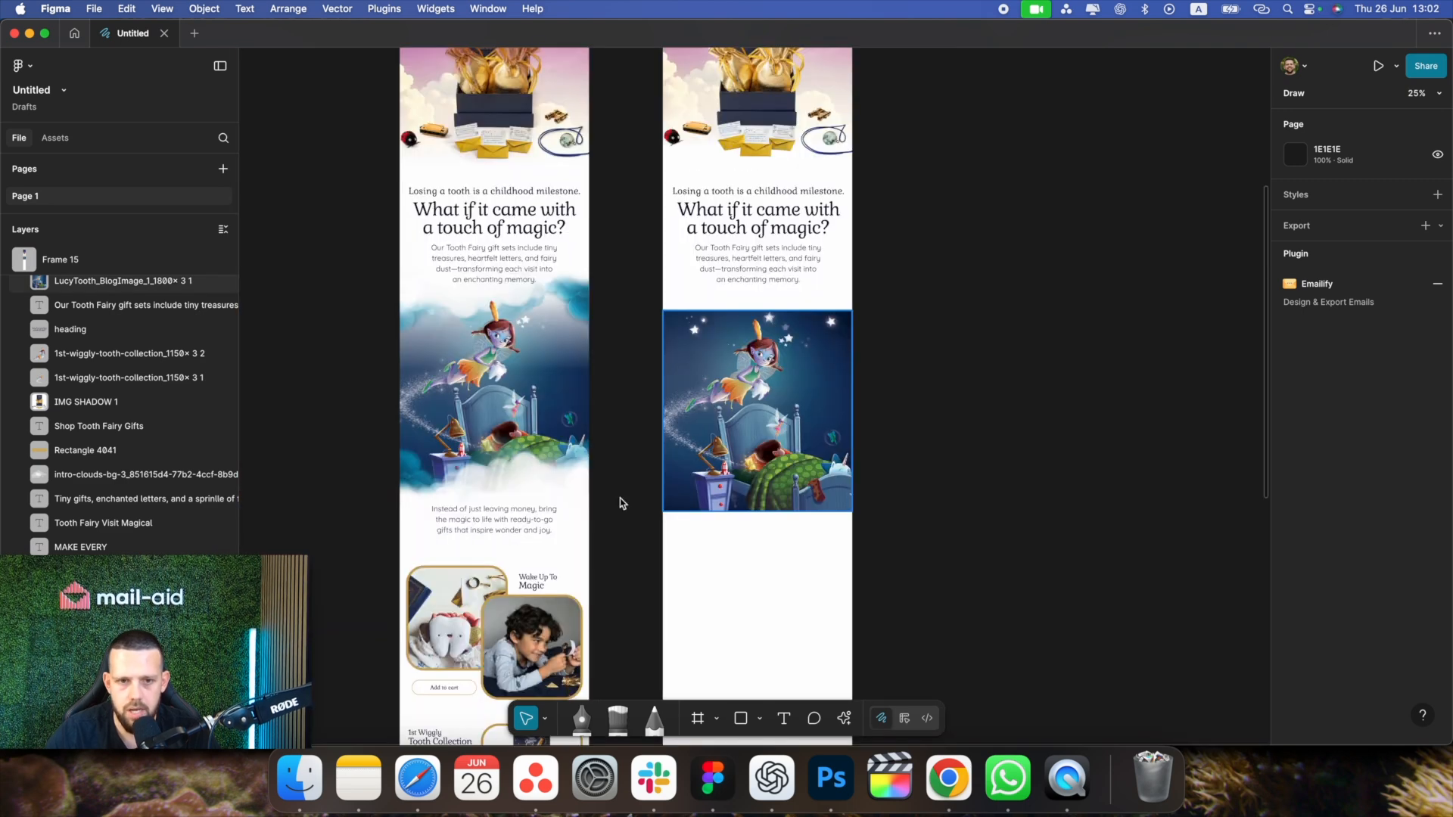
# Place clouds-bottom-seperator-more 4.png from the assets folder over the bedroom picture's lower edge
pyautogui.click(300, 778)
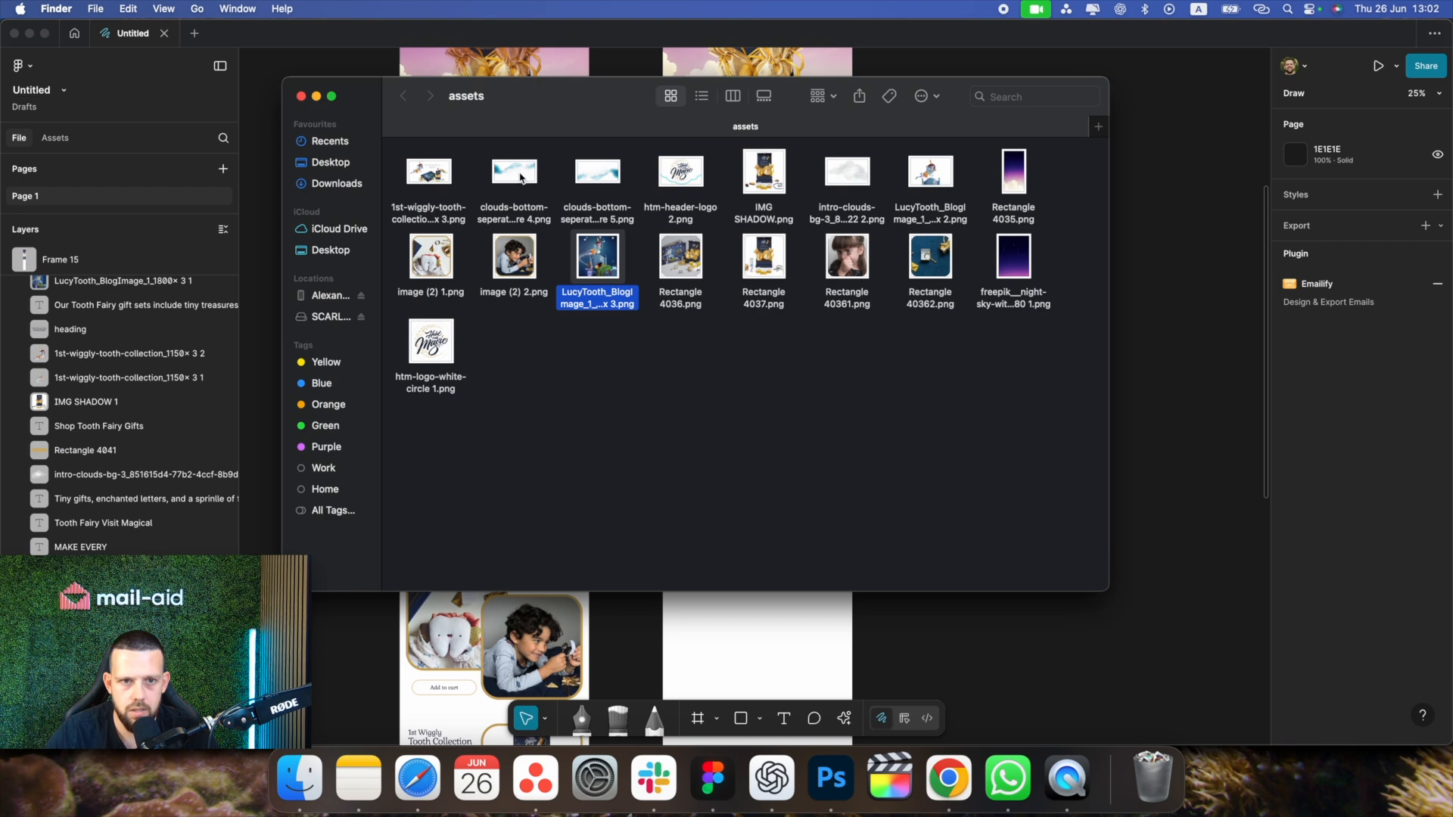
pyautogui.moveTo(521, 179); pyautogui.dragTo(809, 498)
pyautogui.click(931, 473)
# Place clouds-bottom-seperator-more 5.png over the bedroom picture's upper edge at about X 1, Y 2861
pyautogui.press('super+Tab')
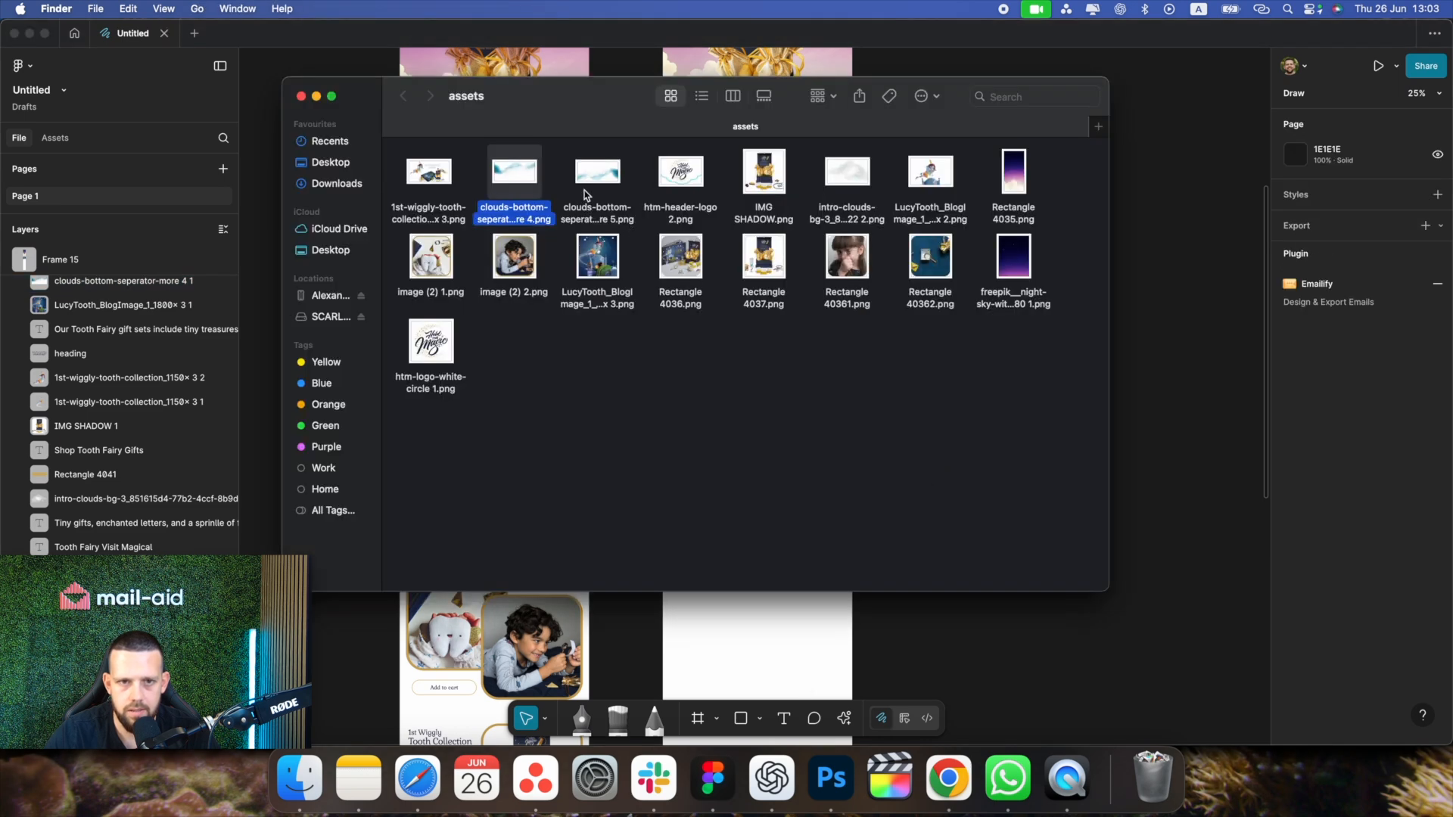
pyautogui.moveTo(585, 195); pyautogui.dragTo(804, 334)
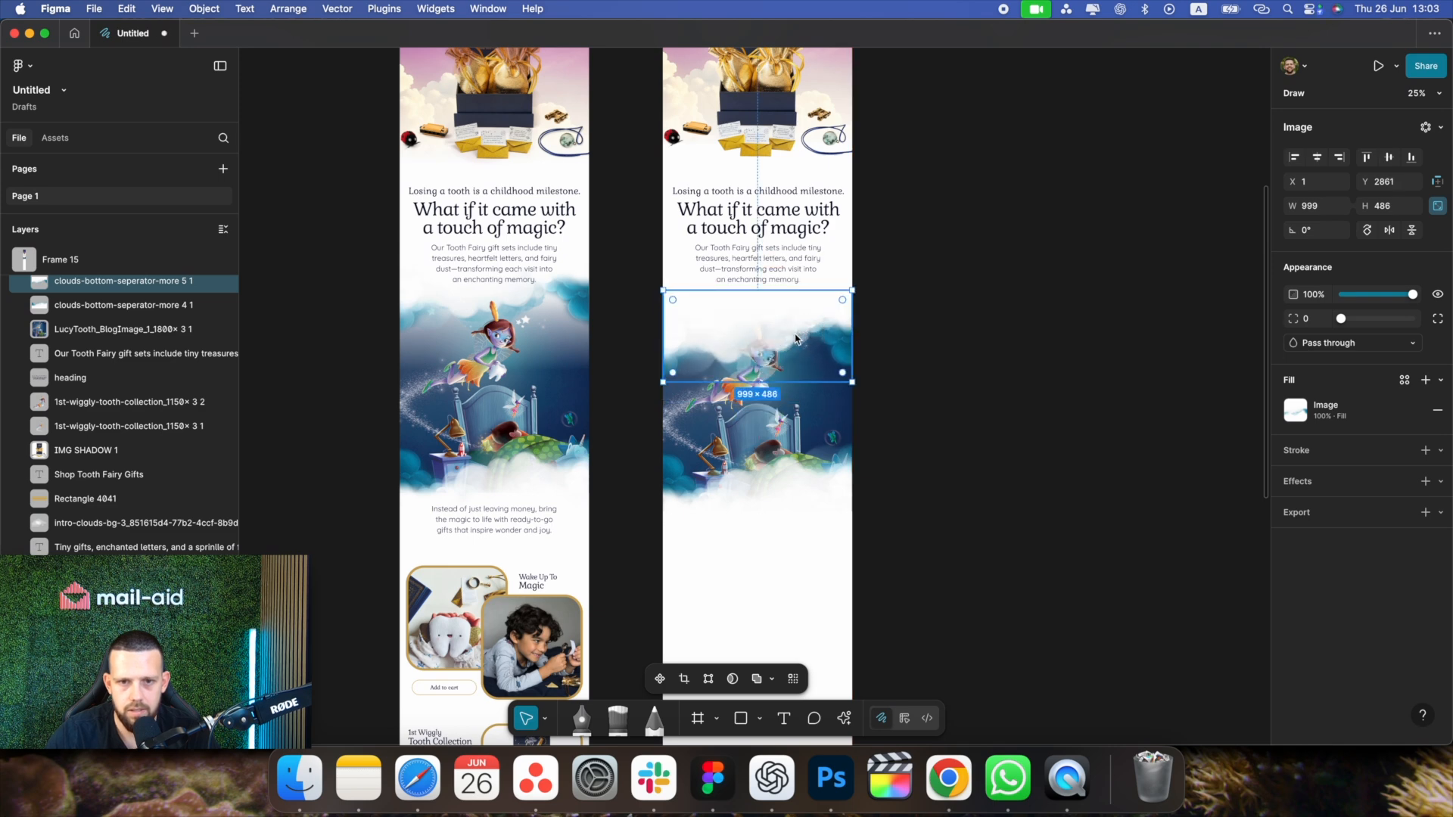
pyautogui.press('super+equal')
pyautogui.click(1080, 384)
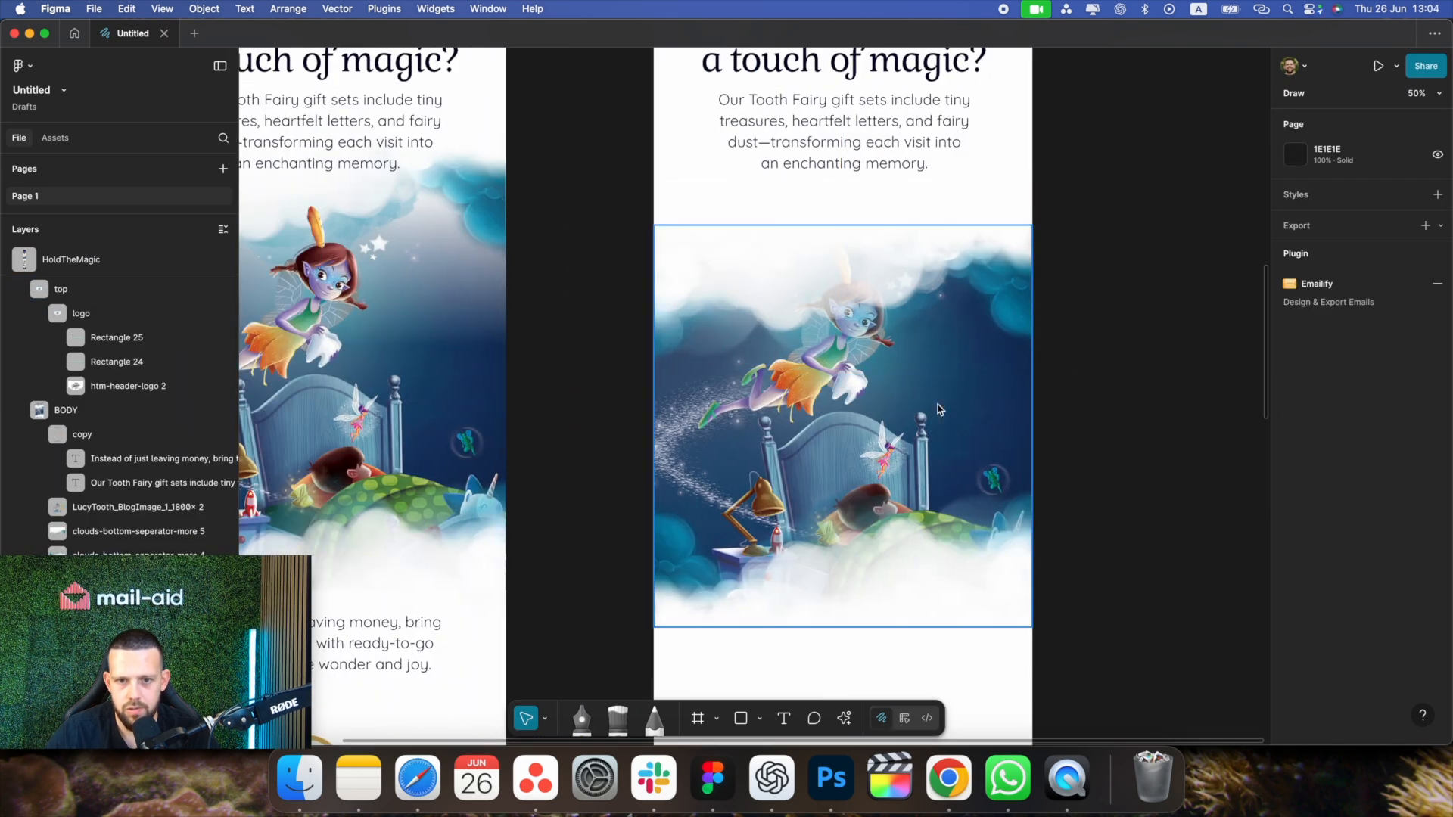
pyautogui.hscroll(1, 935, 408)
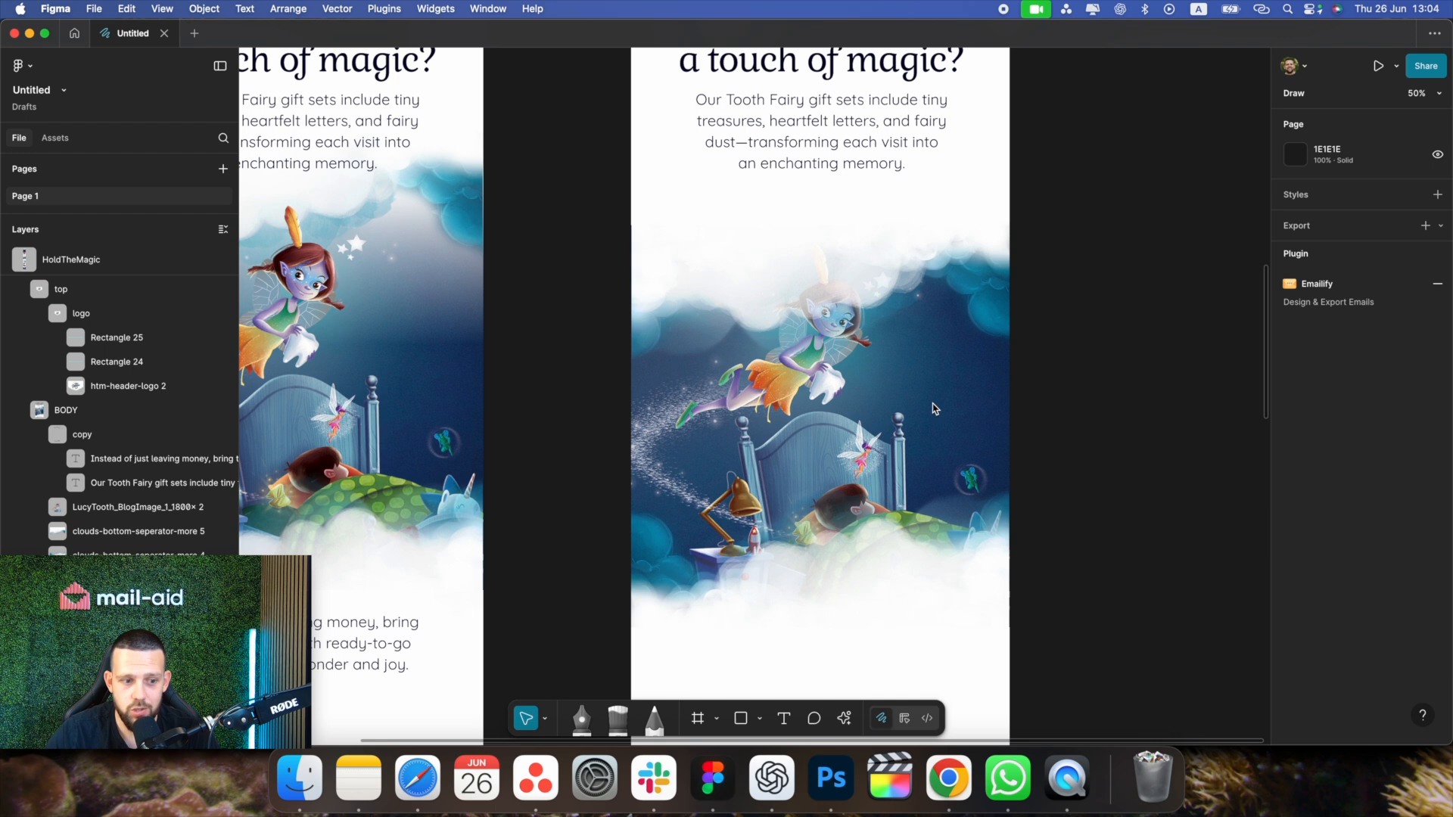
pyautogui.scroll(-1, 779, 398)
pyautogui.hscroll(1, 780, 397)
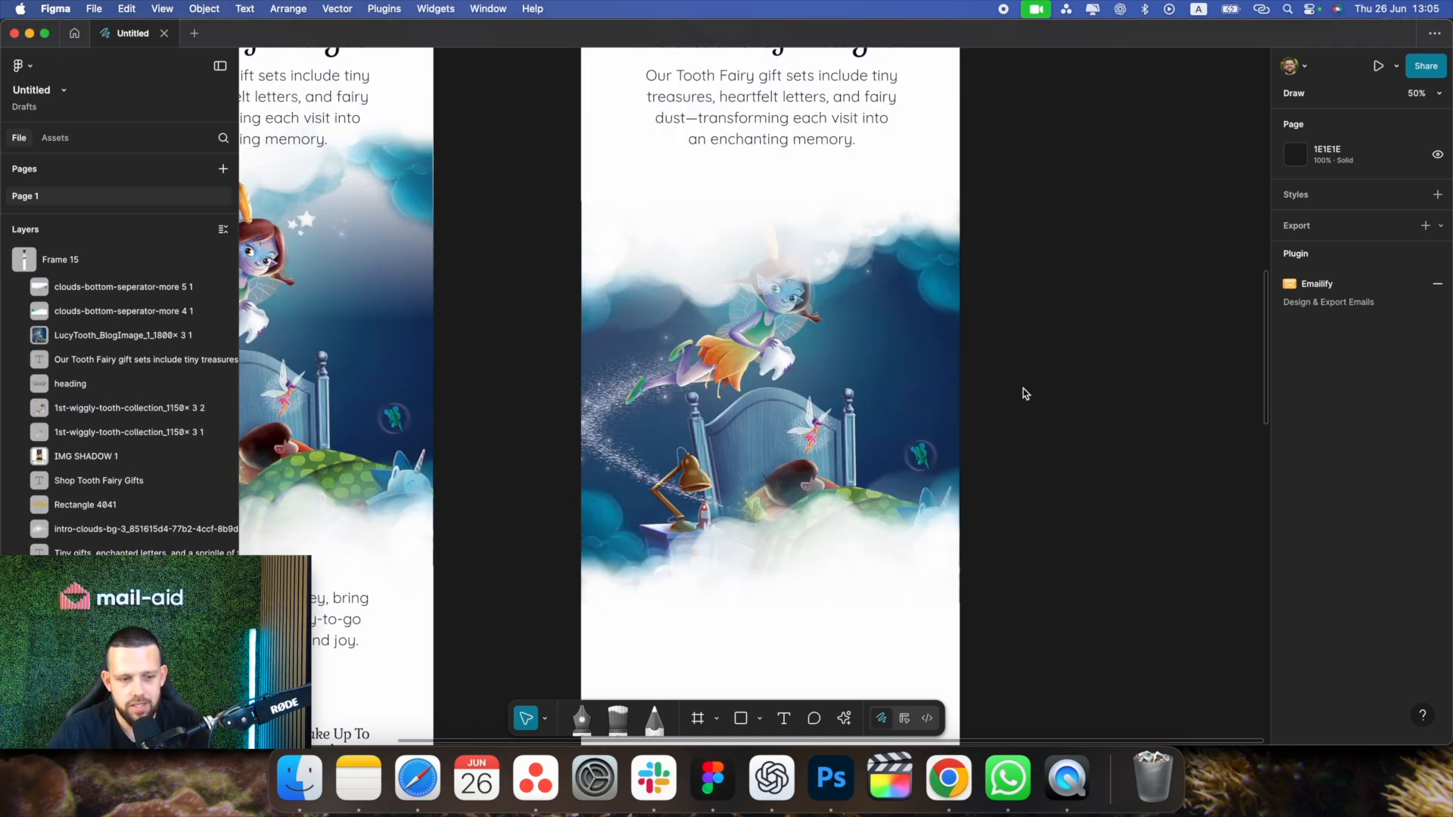
# Add a second copy of the LucyTooth bedroom picture above the clouds and remove its background
pyautogui.press('super+Tab')
pyautogui.moveTo(625, 289); pyautogui.dragTo(848, 401)
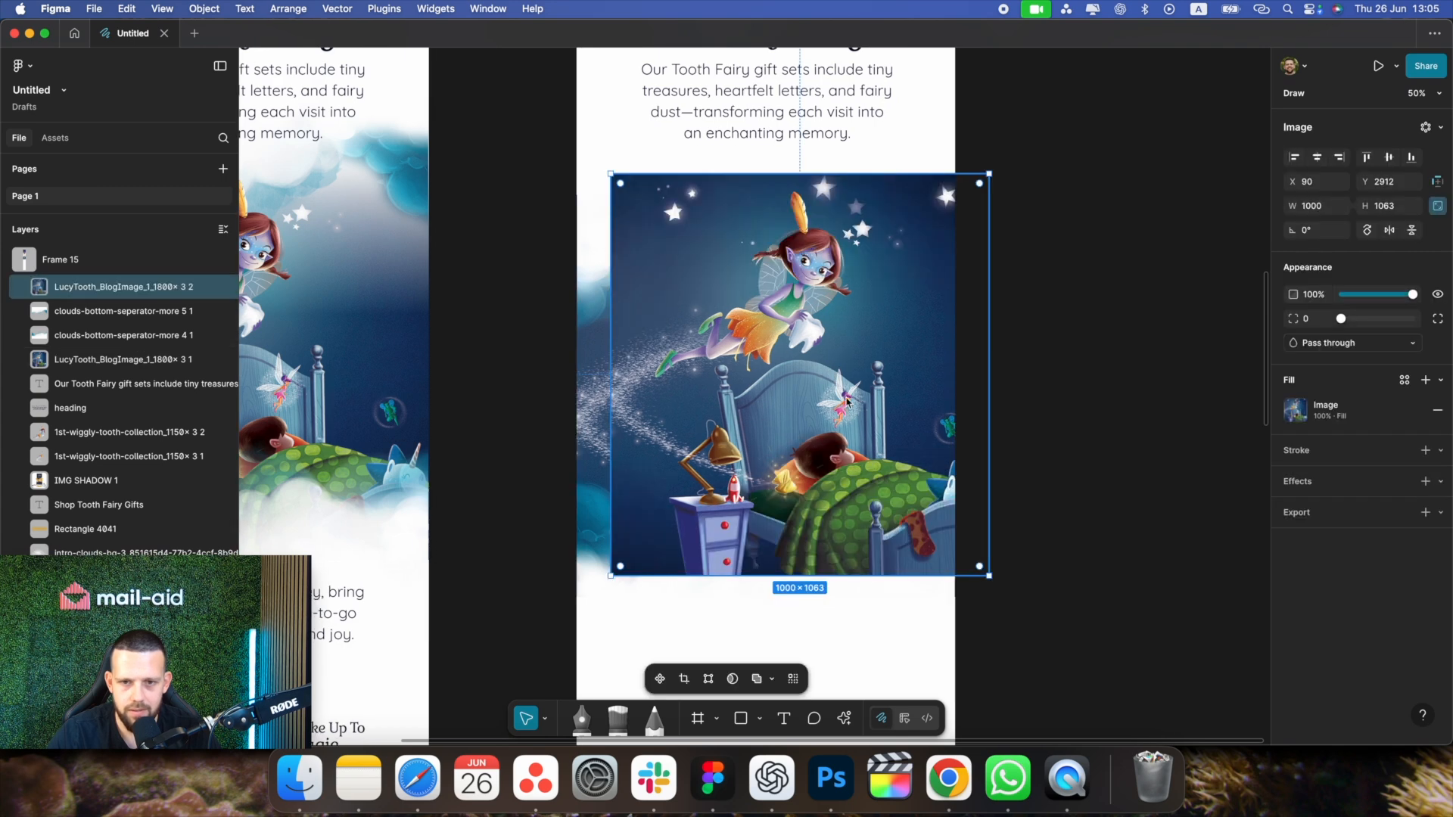
pyautogui.click(1297, 410)
pyautogui.click(1236, 315)
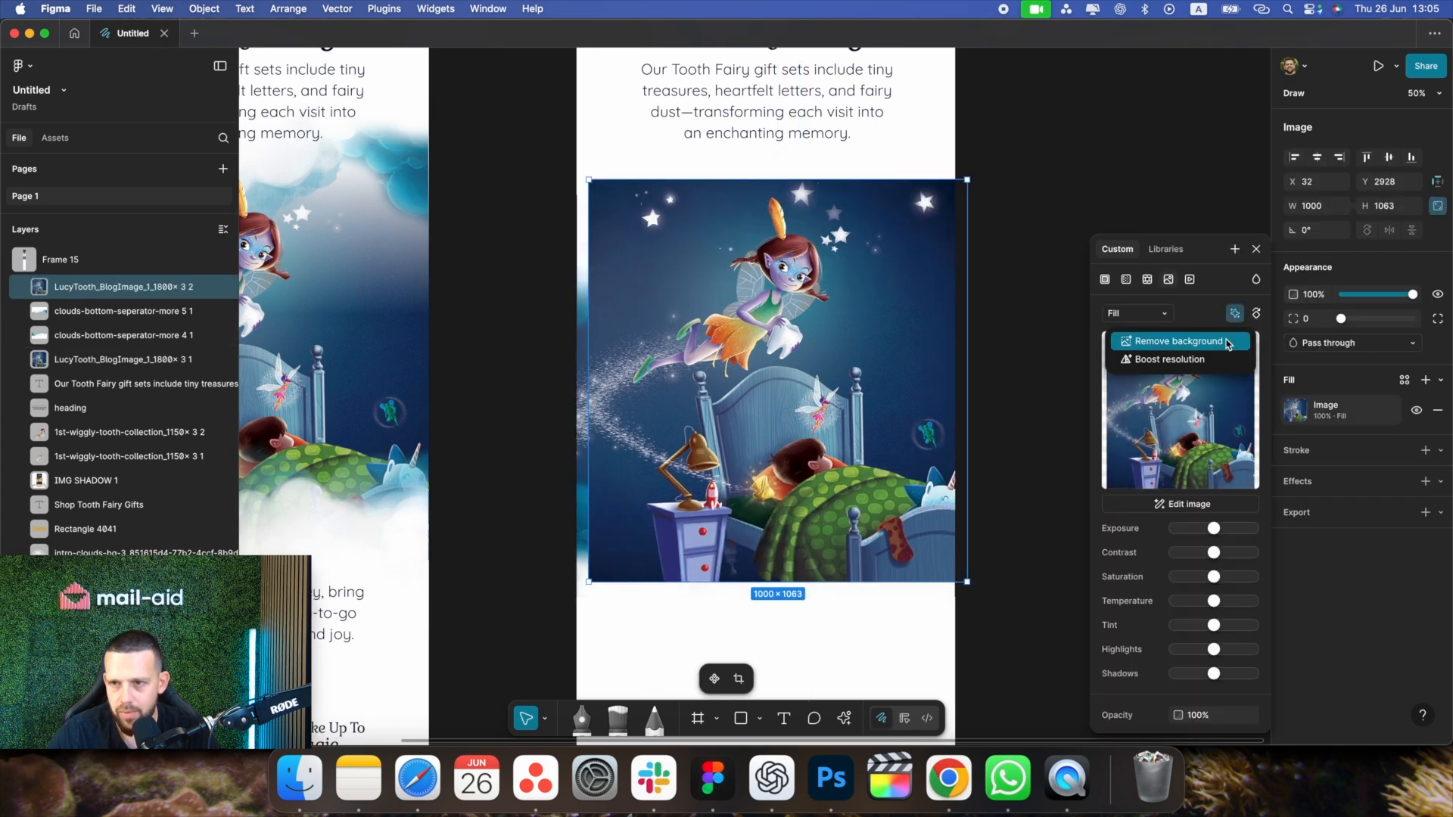
pyautogui.click(1225, 337)
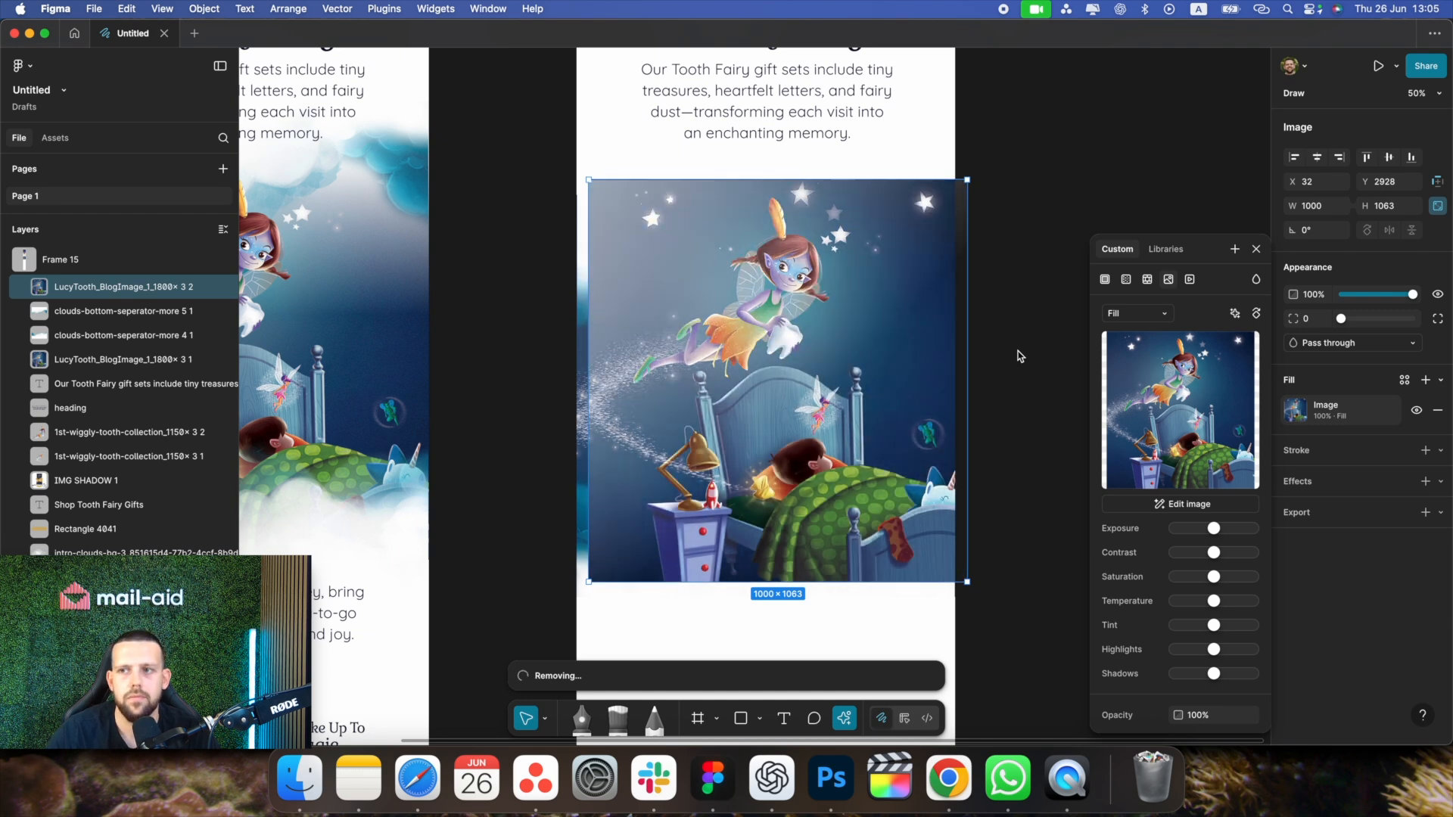
# Line the cutout up with the original picture at Y 2968 and crop it from below to about 1000 × 557, around the flying fairy
pyautogui.moveTo(914, 356); pyautogui.dragTo(903, 370)
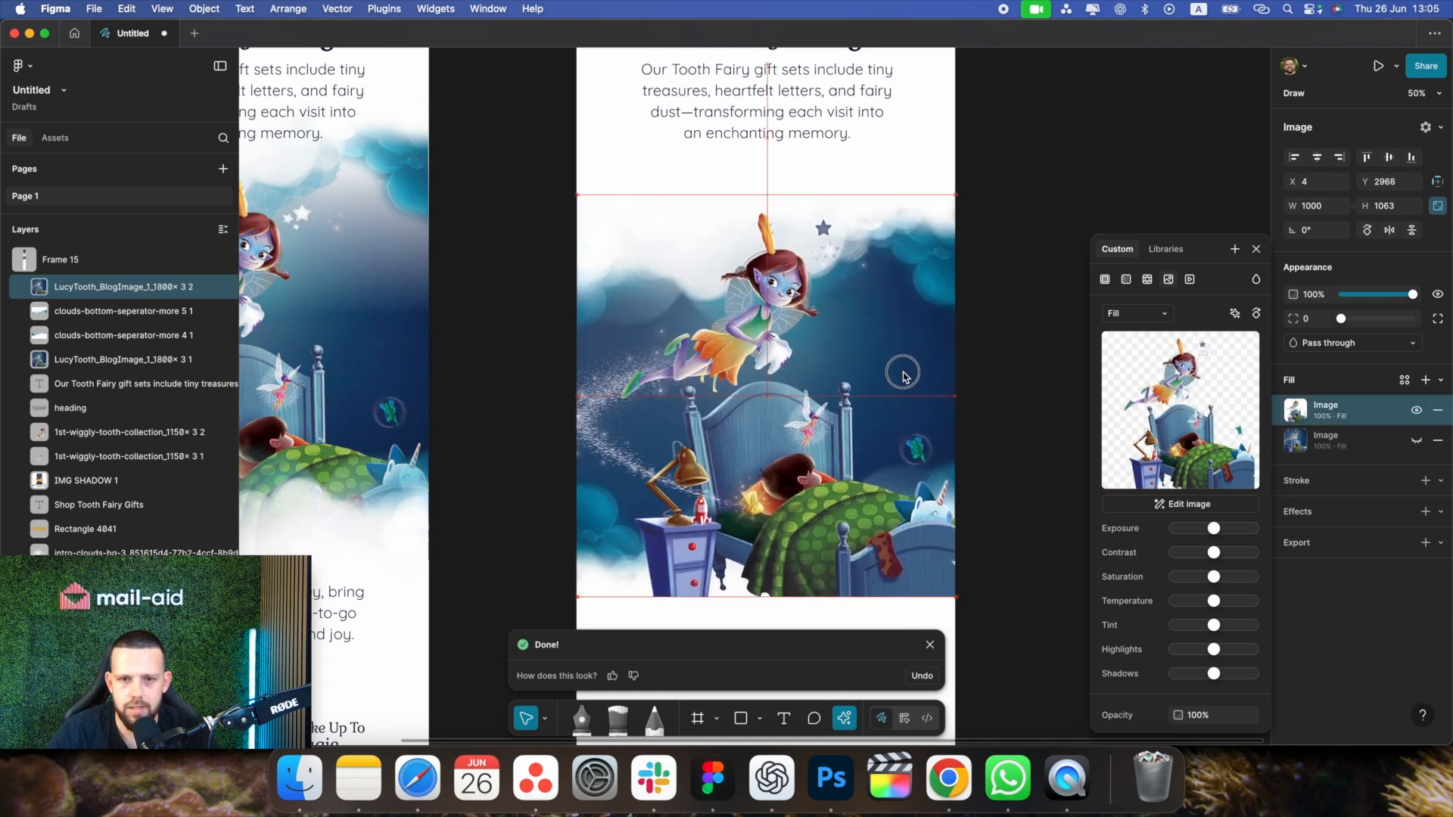
pyautogui.moveTo(1149, 365)
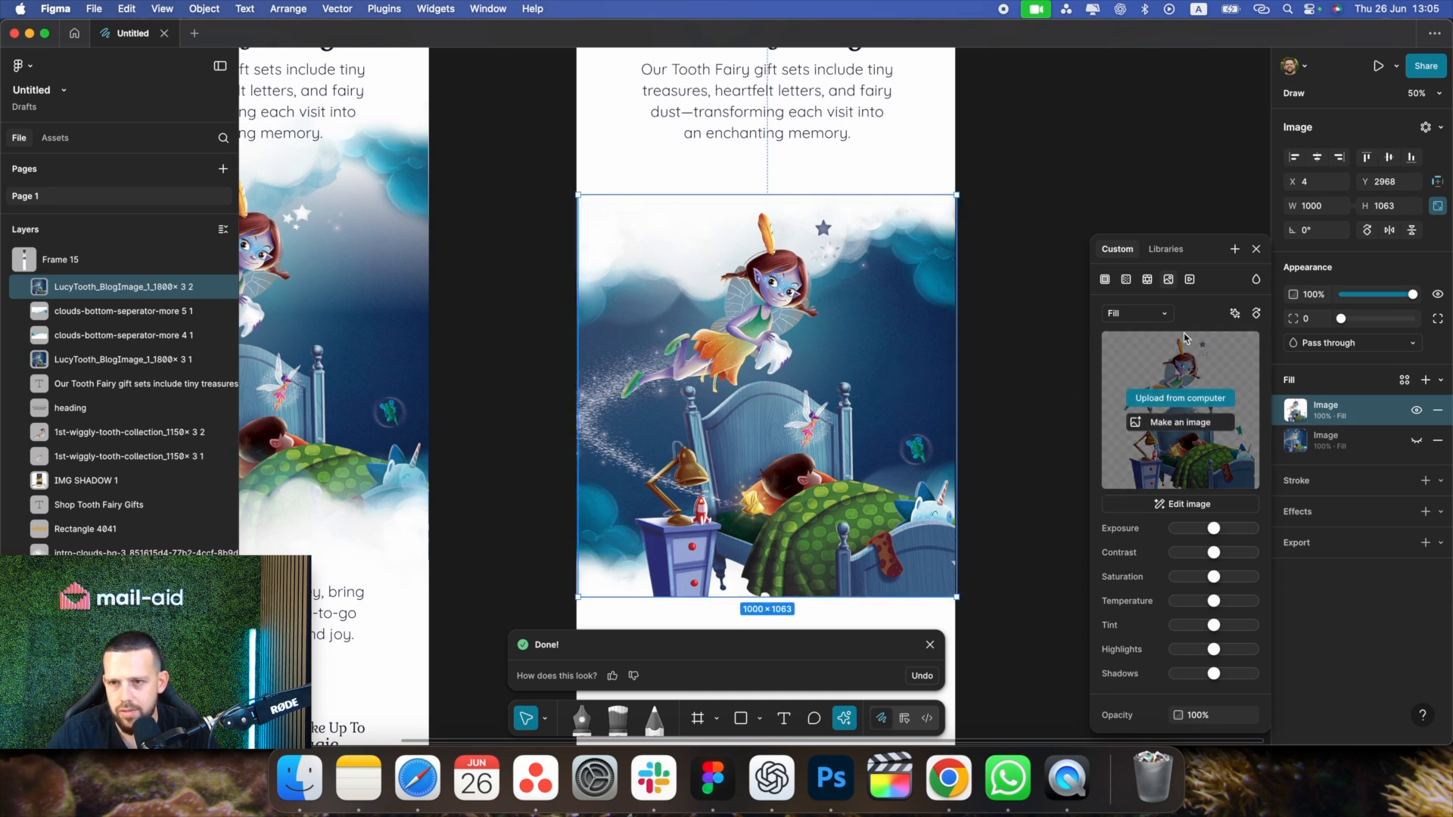
pyautogui.click(1135, 313)
pyautogui.click(1147, 359)
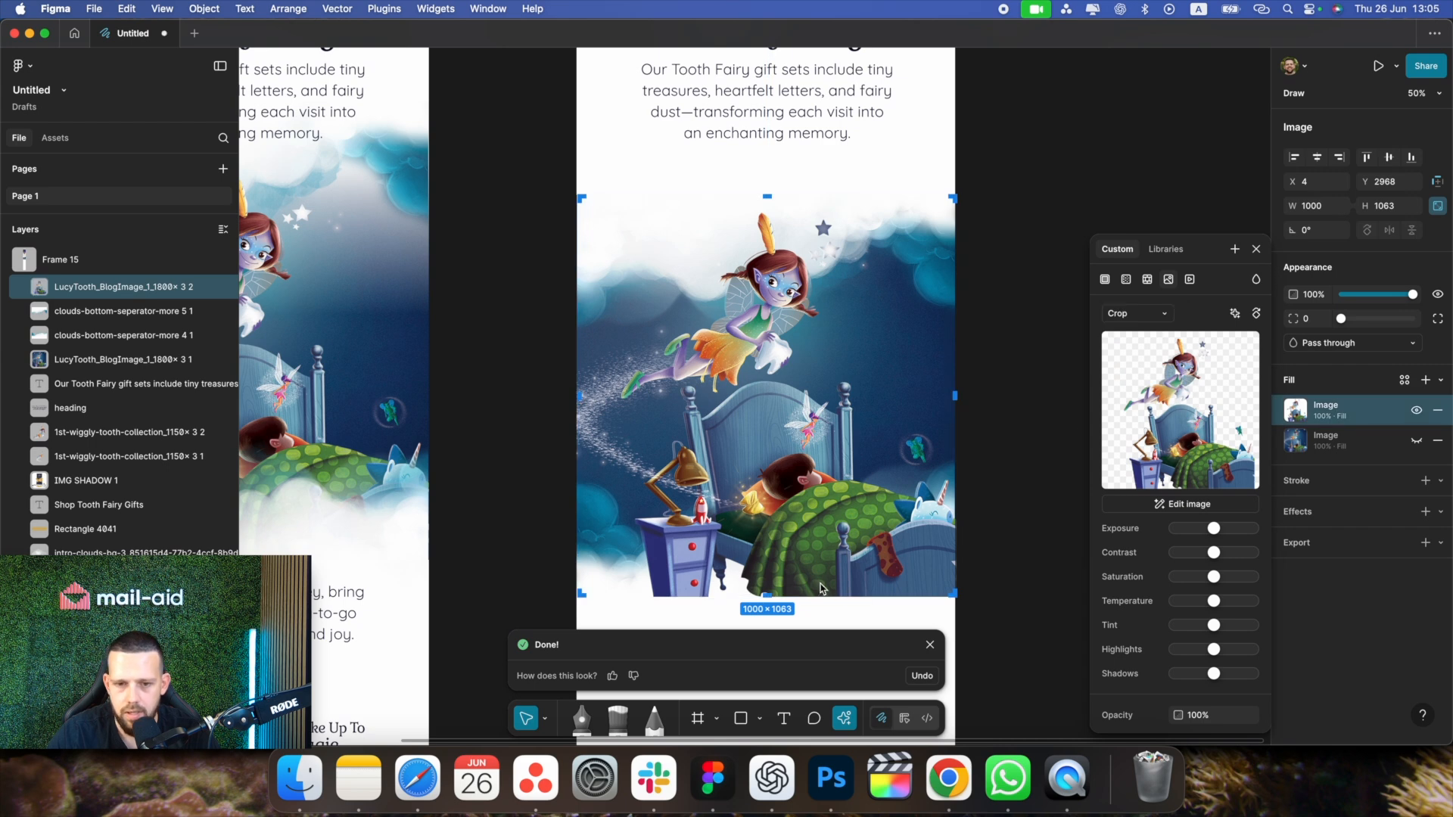
pyautogui.moveTo(770, 591); pyautogui.dragTo(788, 411)
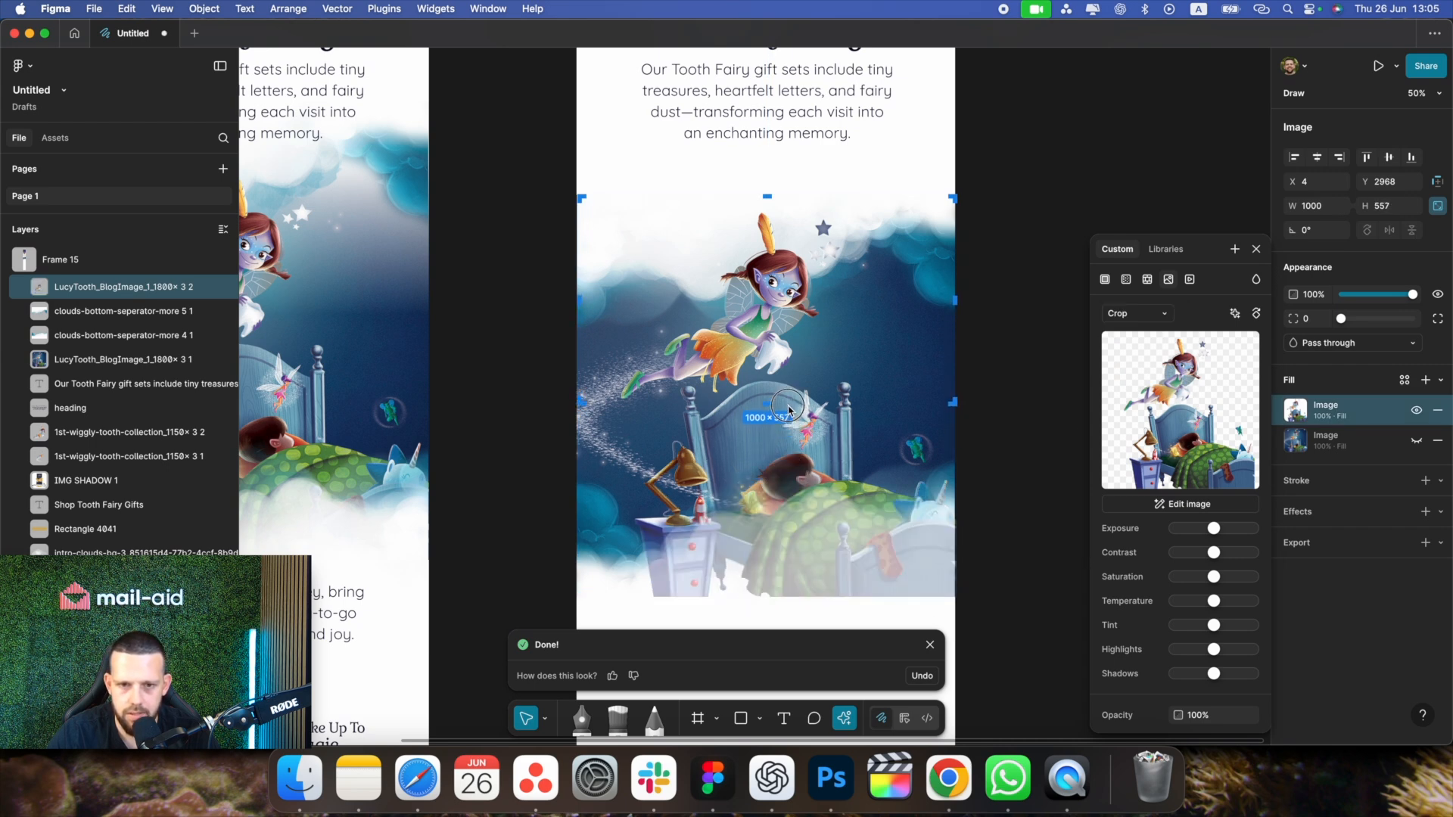
pyautogui.click(1007, 364)
# Nudge the fairy cutout to X 0 so it matches the original picture exactly
pyautogui.press('XF86AudioRaiseVolume')
pyautogui.press('super+equal')
pyautogui.press('super+equal')
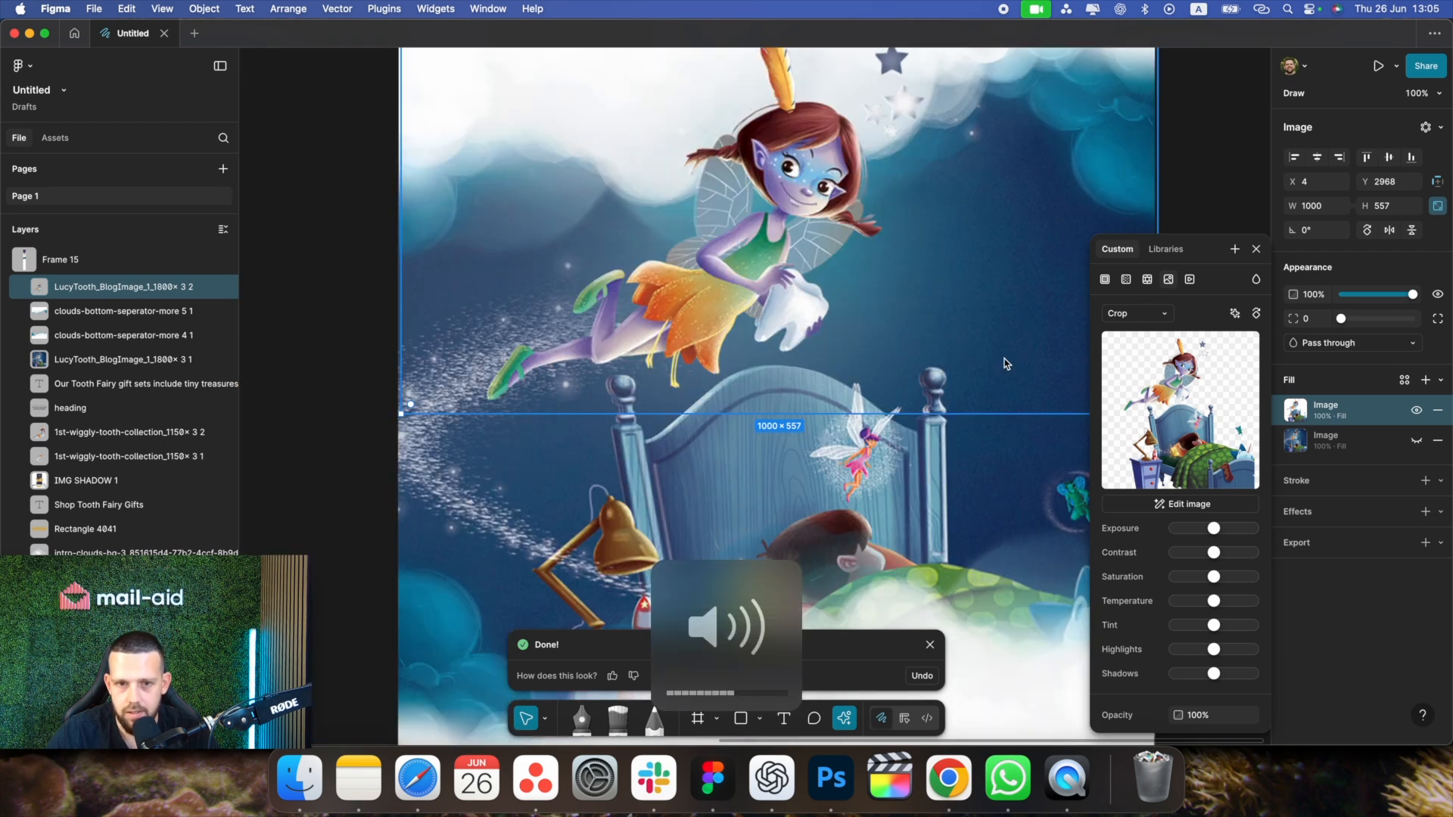
pyautogui.hscroll(3, 1006, 364)
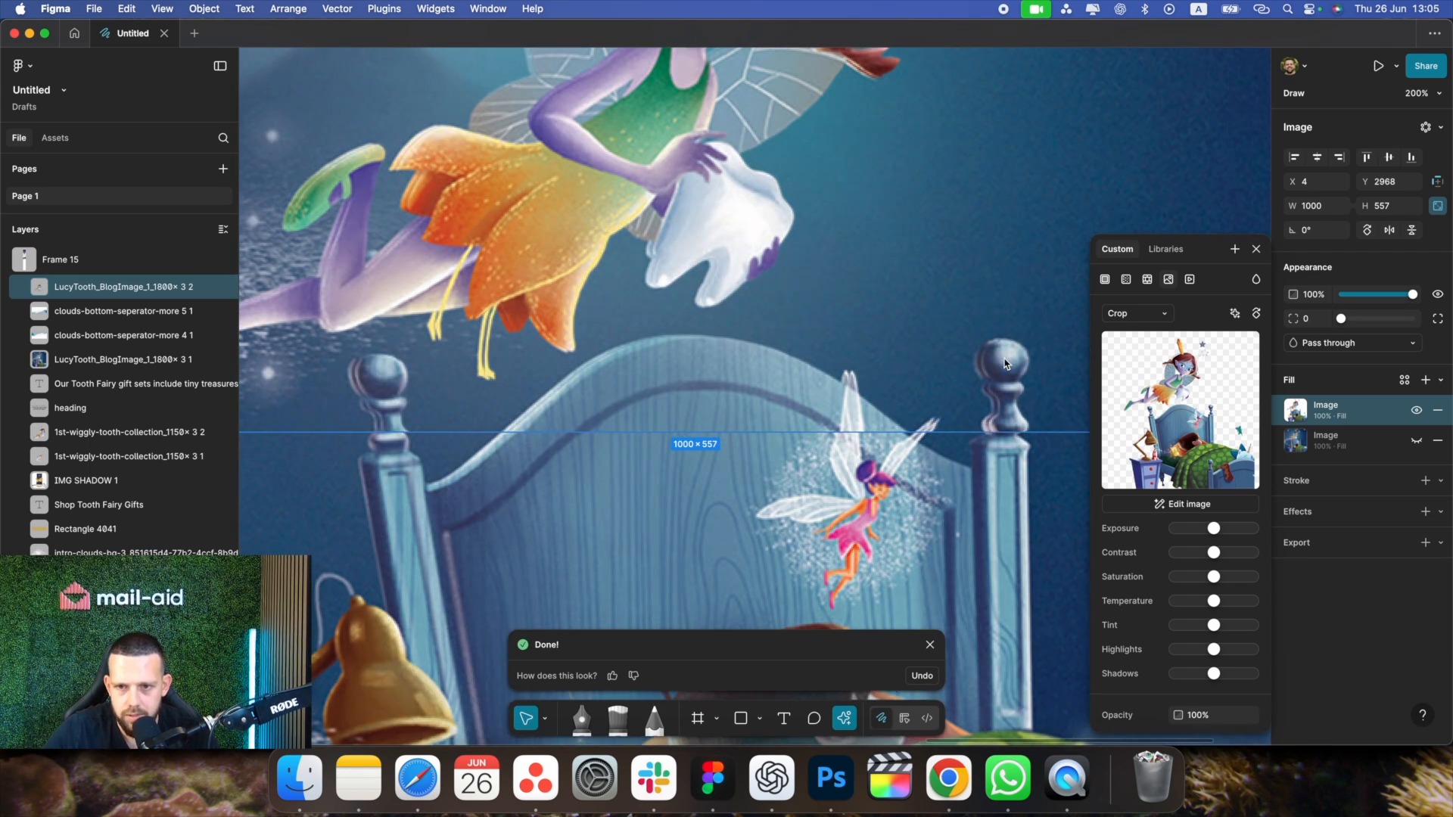
pyautogui.press('Left')
pyautogui.press('Left')
pyautogui.press('Left')
pyautogui.press('Left')
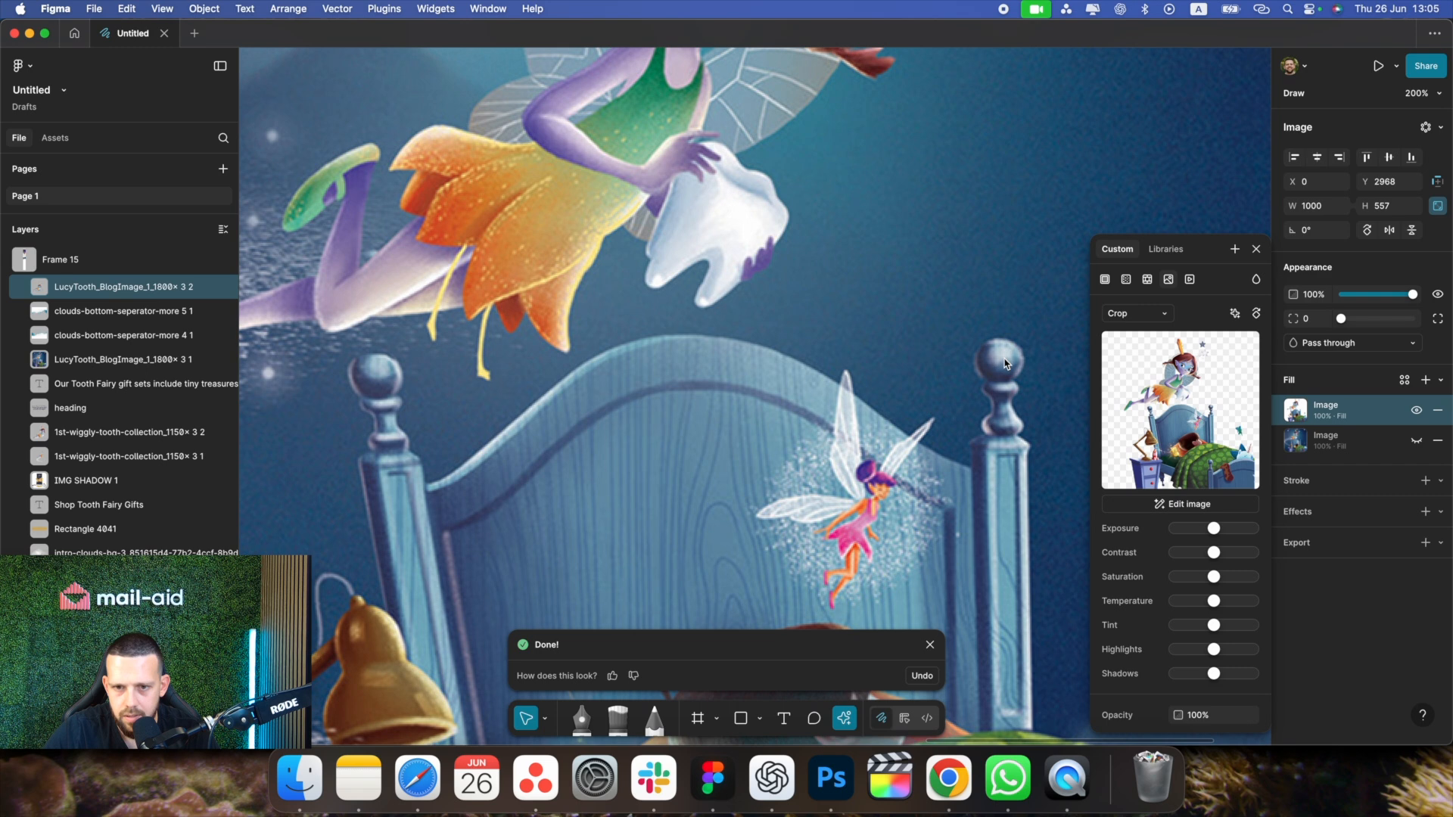
pyautogui.press('super+minus')
pyautogui.press('super+minus')
pyautogui.press('super+minus')
pyautogui.click(993, 365)
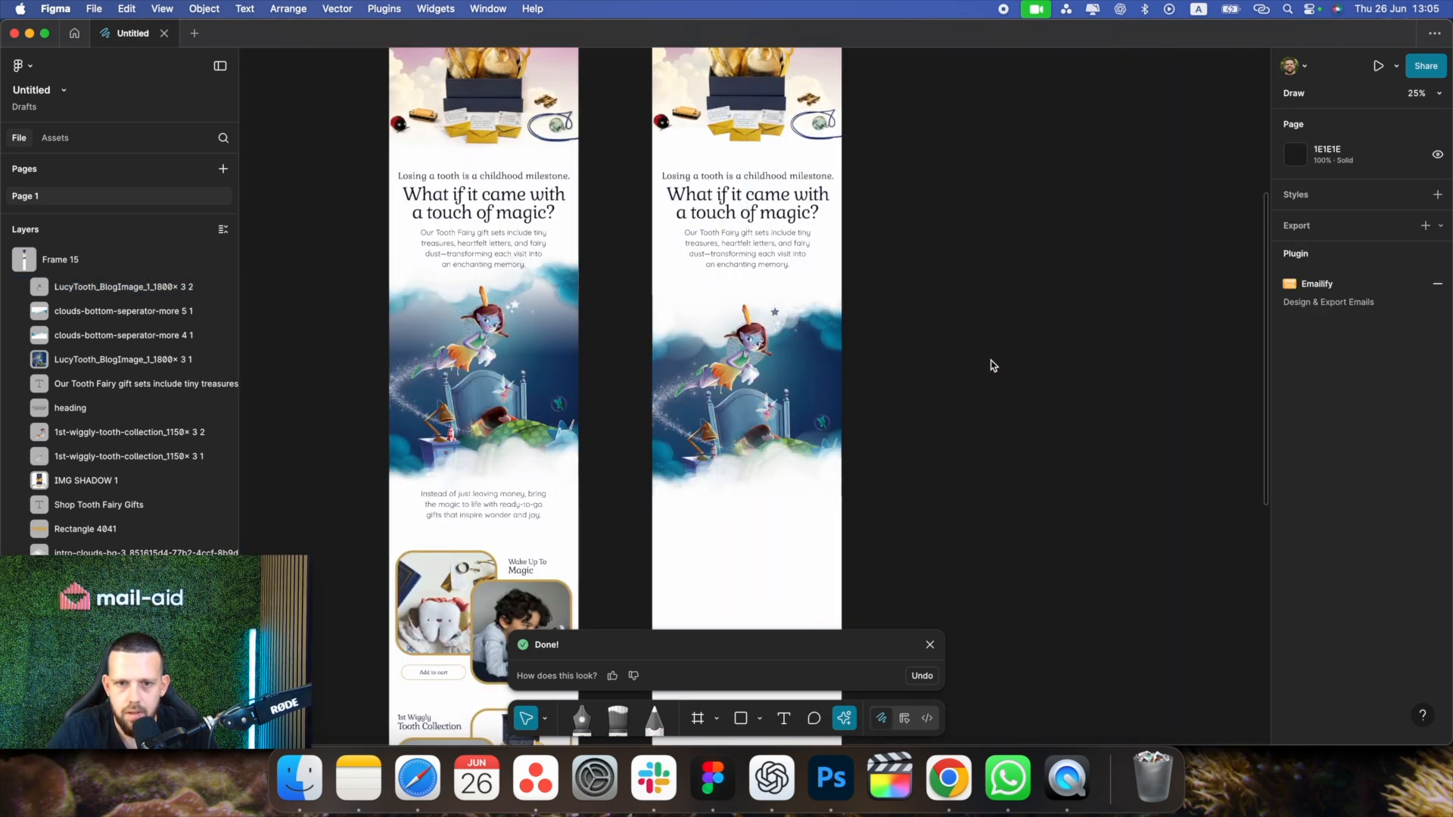
# Shift the upper cloud image slightly up behind the fairy, keeping the paragraph's last line uncovered
pyautogui.press('super+plus')
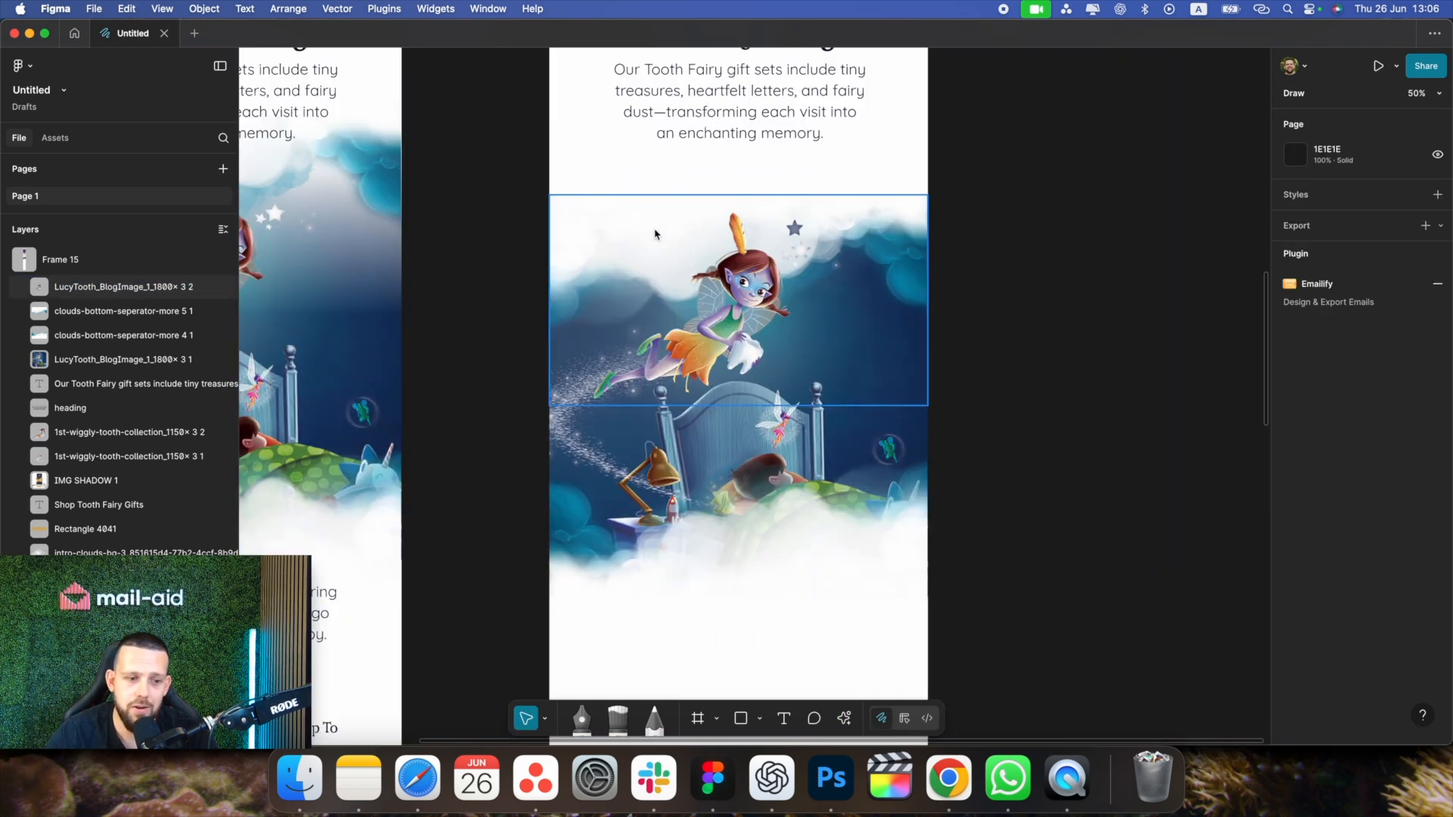
pyautogui.hscroll(-2, 1025, 381)
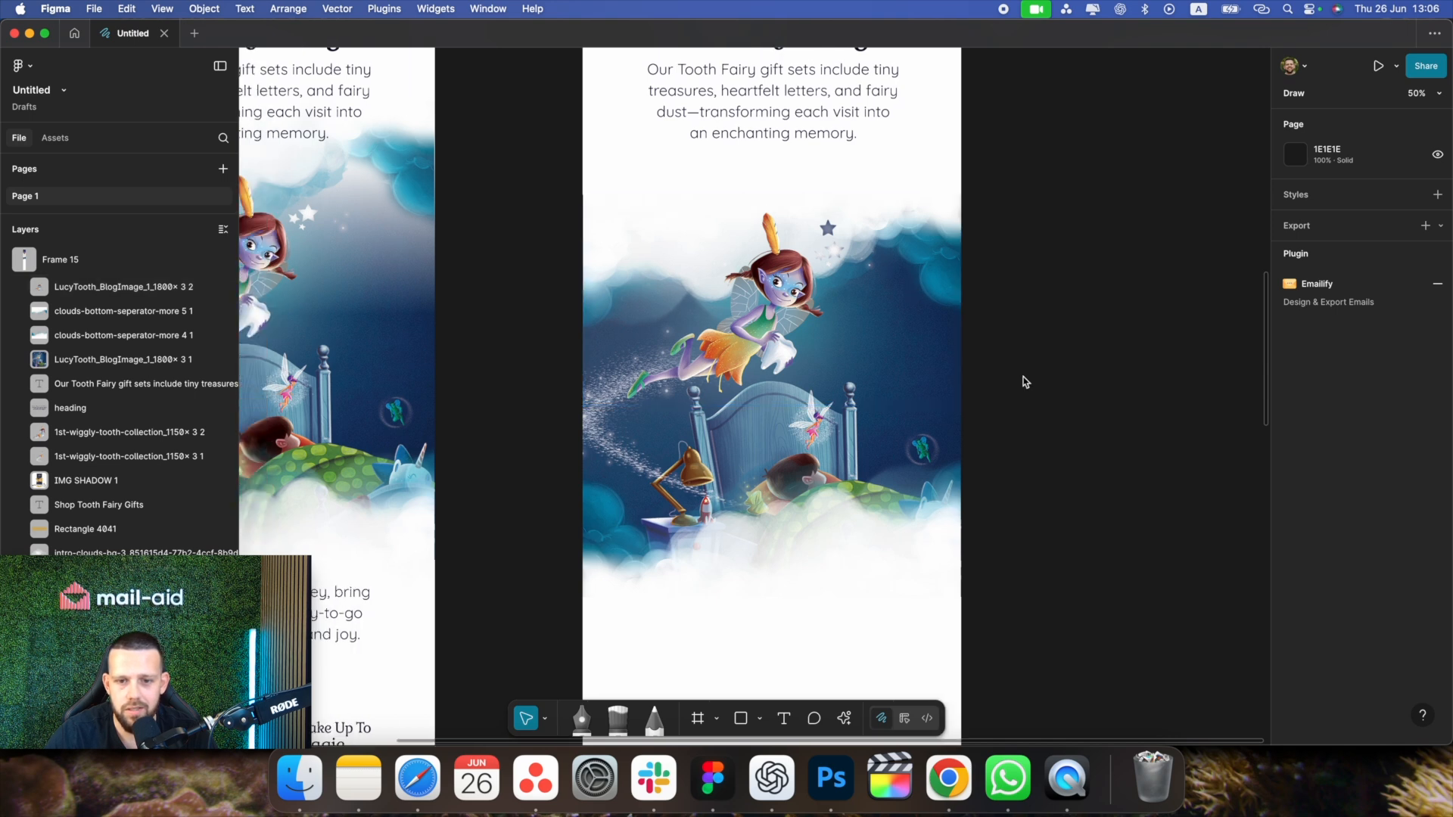
pyautogui.press('super+minus')
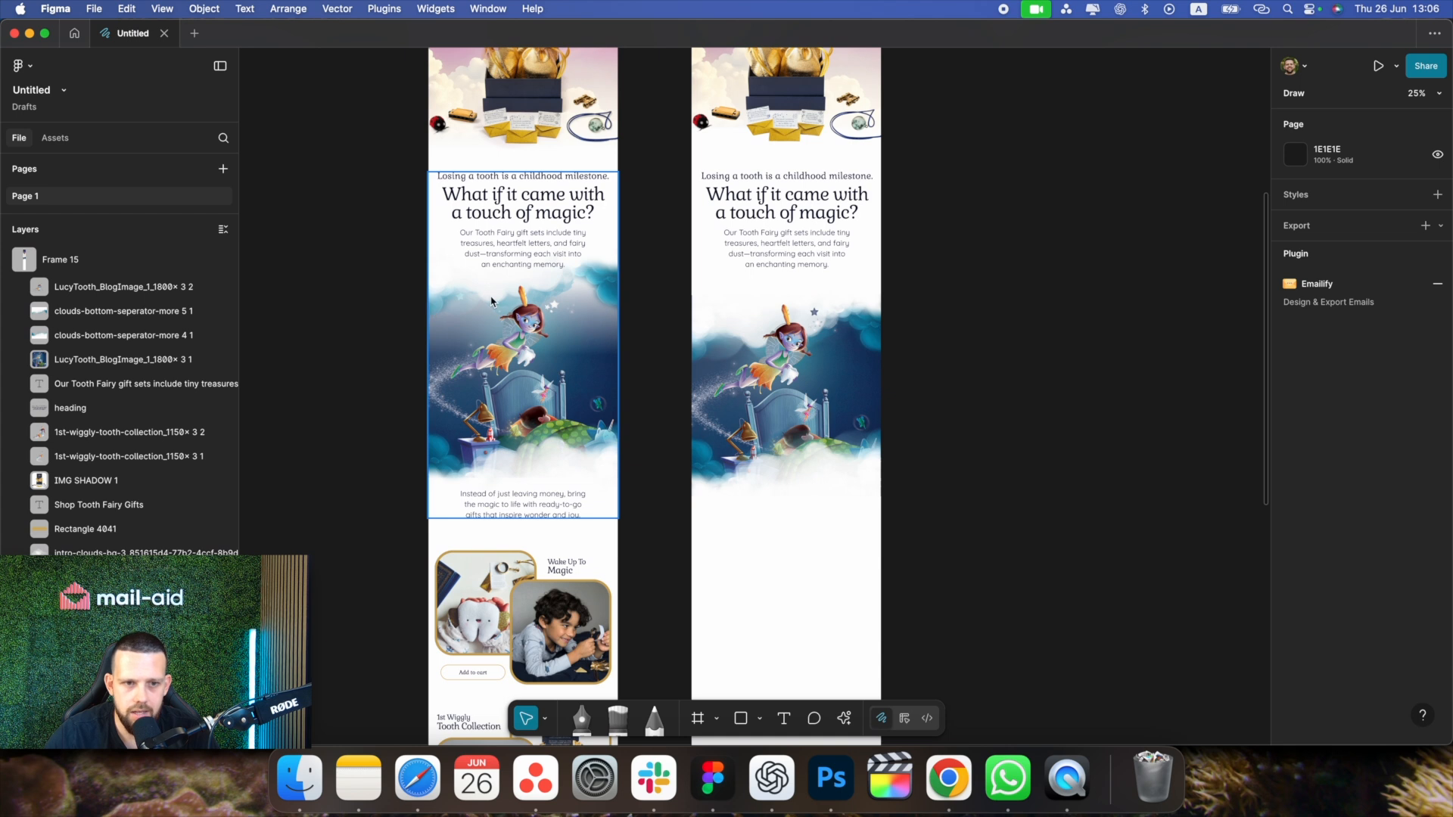
pyautogui.doubleClick(867, 330)
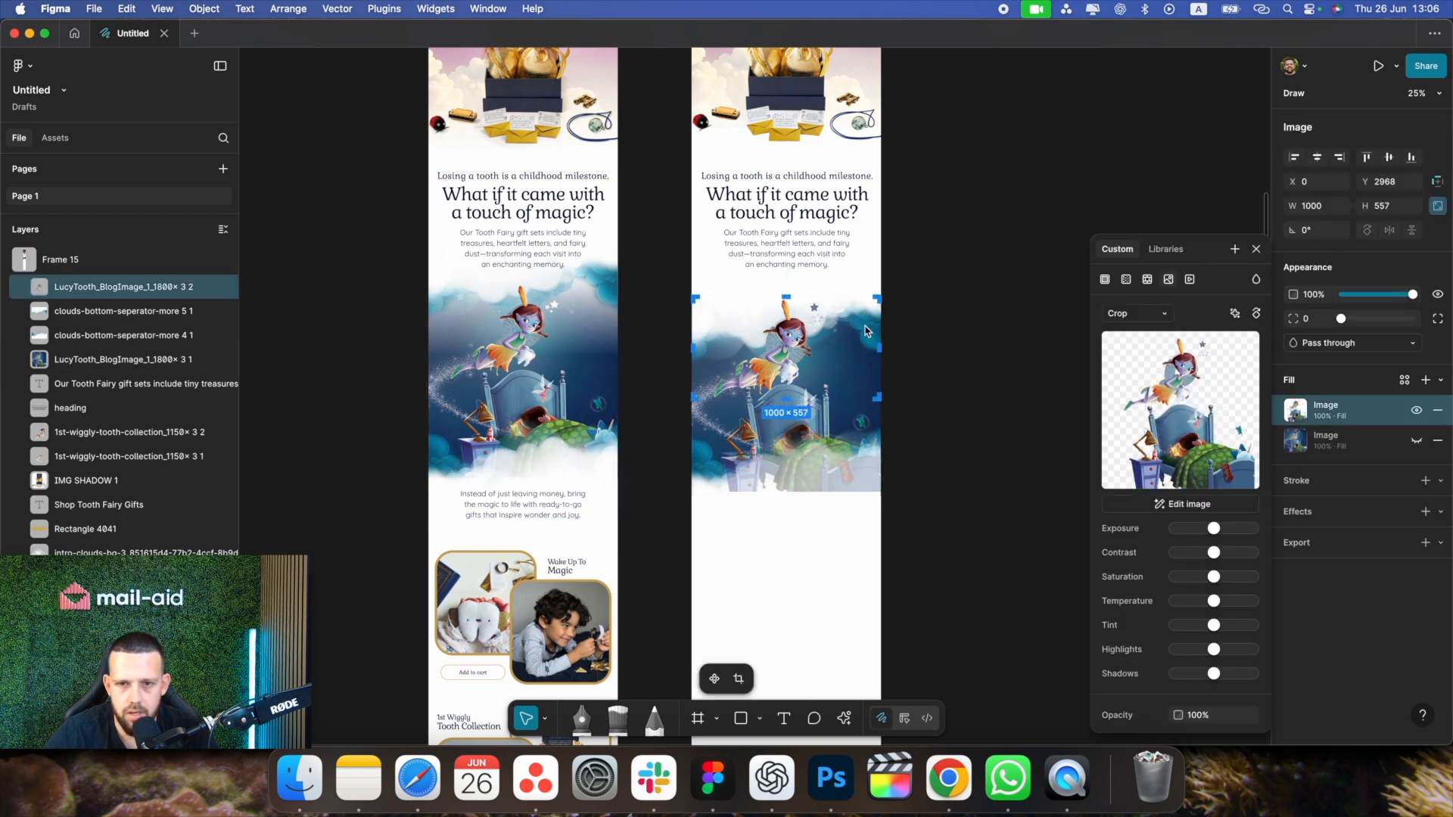
pyautogui.click(947, 324)
pyautogui.click(870, 293)
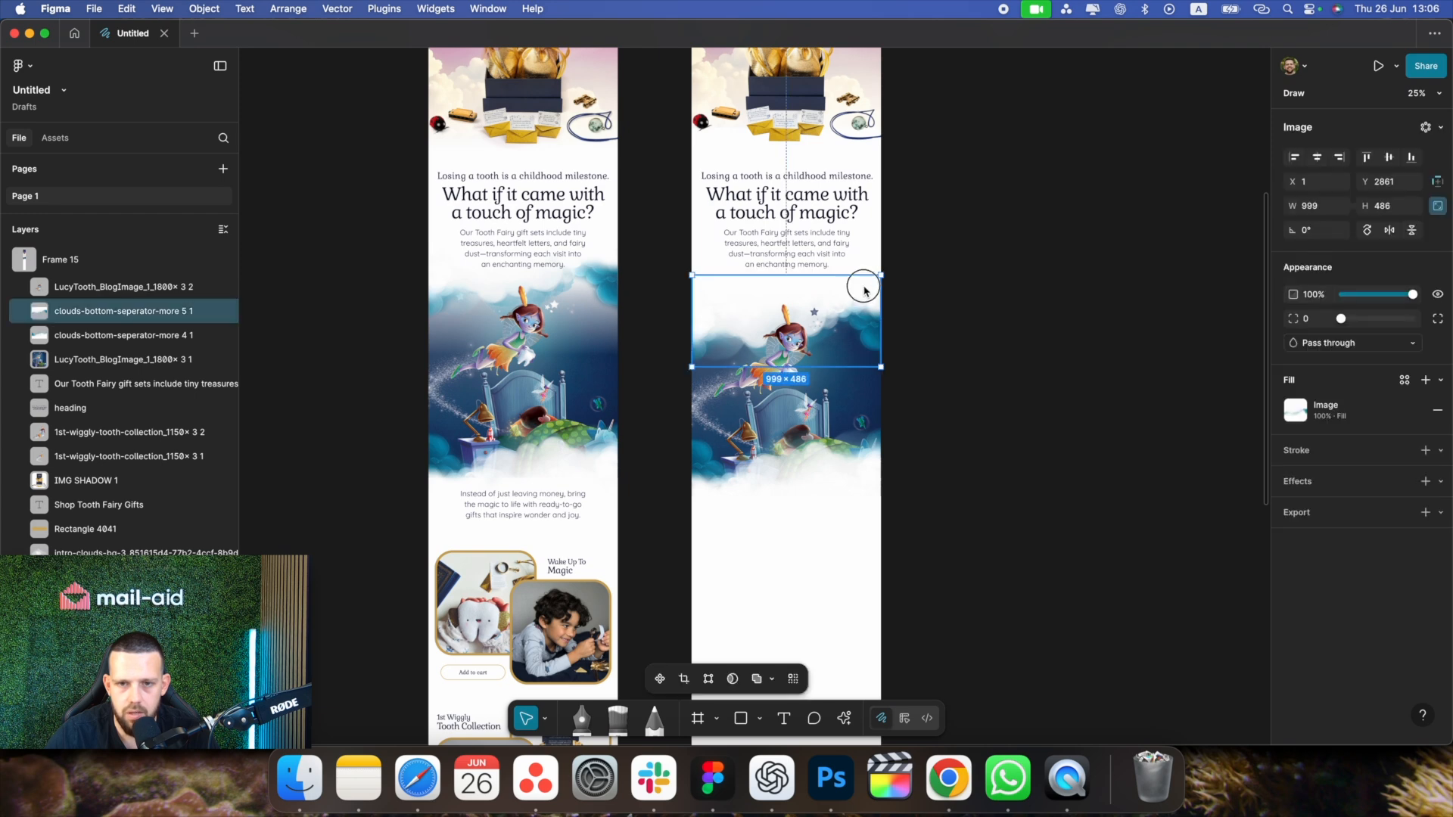
pyautogui.moveTo(865, 290); pyautogui.dragTo(865, 283)
pyautogui.click(1030, 322)
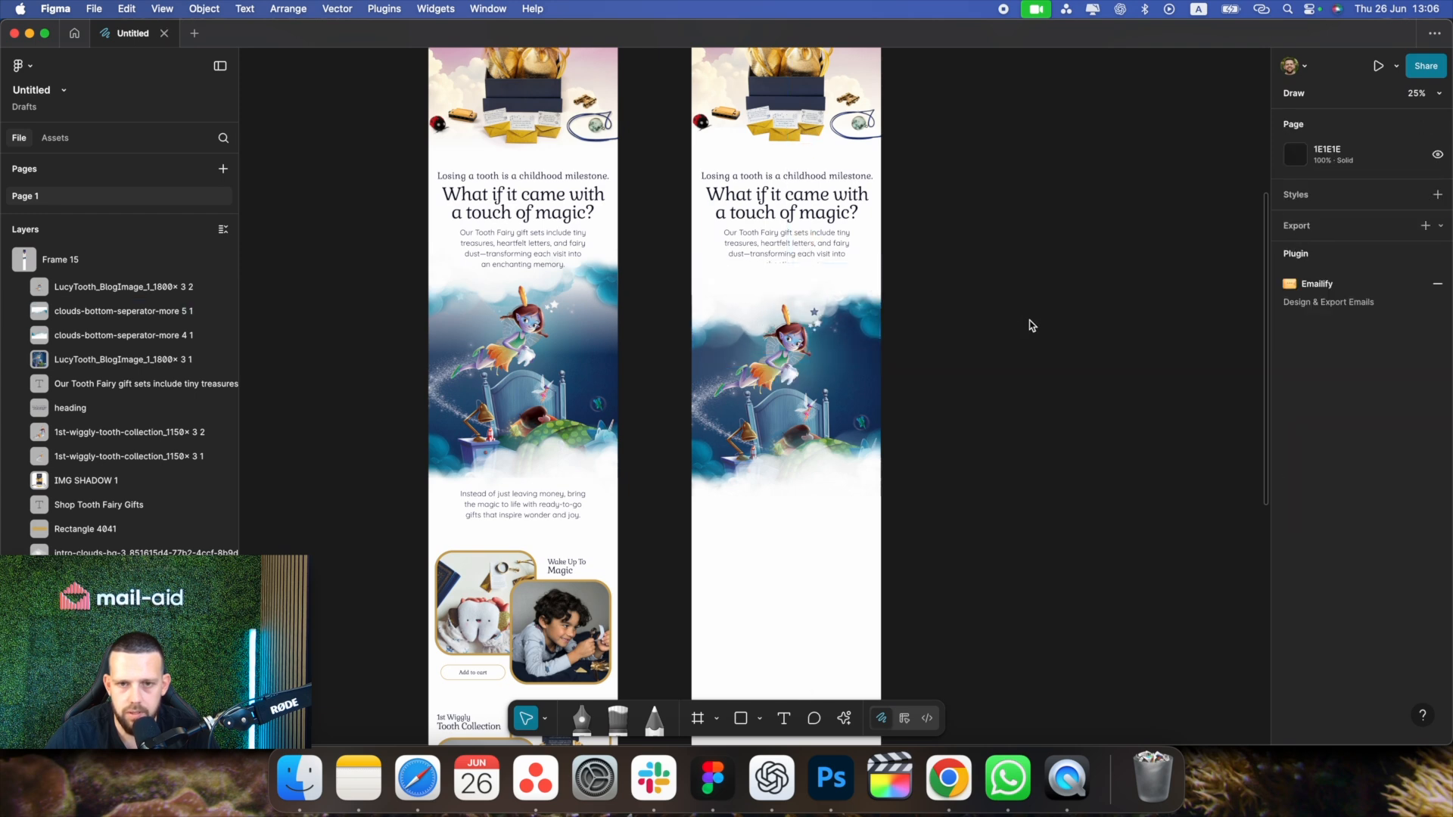
pyautogui.press('super+plus')
pyautogui.moveTo(972, 165); pyautogui.dragTo(963, 179)
pyautogui.click(1126, 279)
# Shift the lower cloud image slightly down along the bedroom picture's bottom edge
pyautogui.click(955, 563)
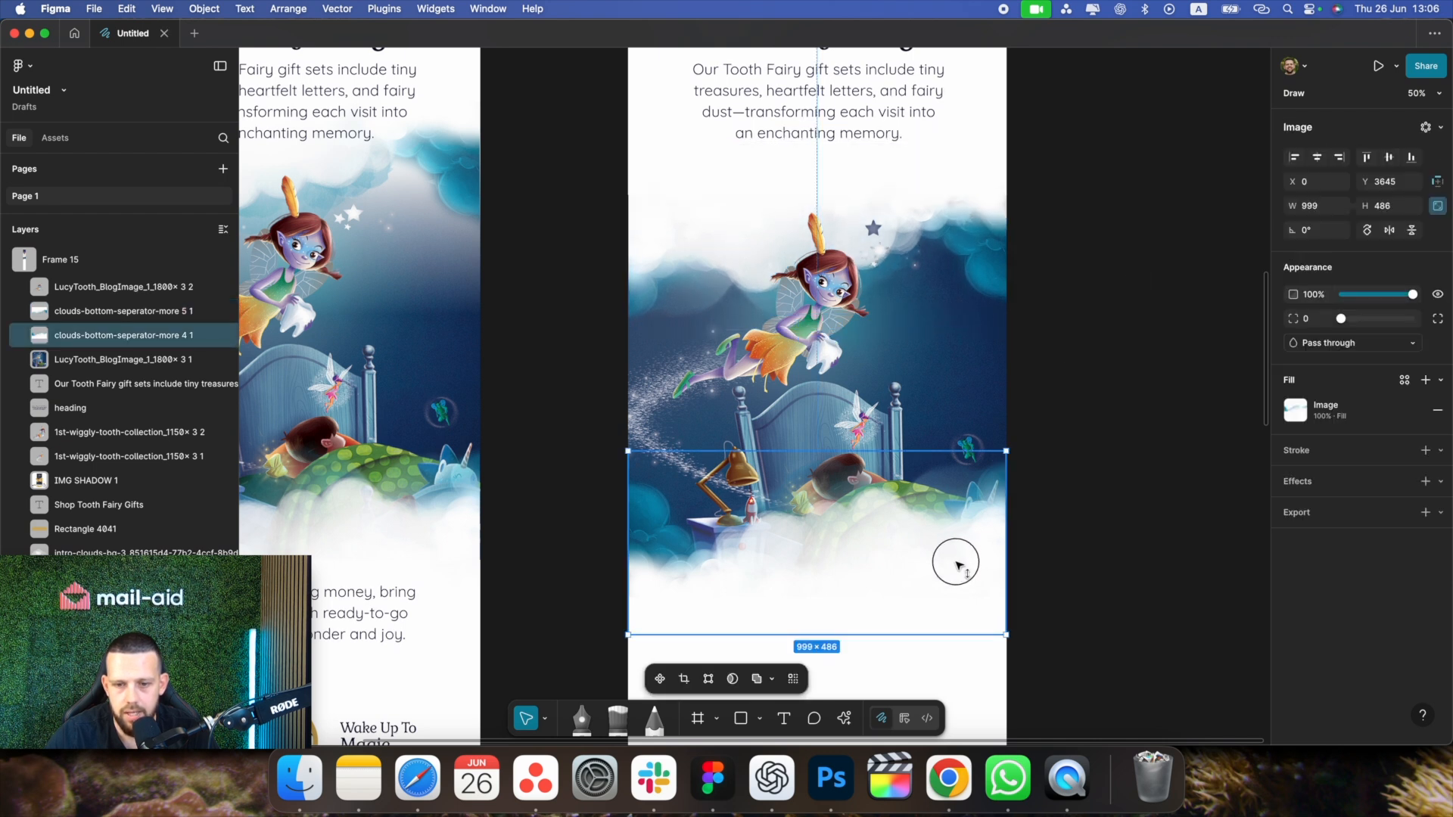
pyautogui.moveTo(956, 561); pyautogui.dragTo(947, 570)
pyautogui.click(1043, 547)
pyautogui.press('-')
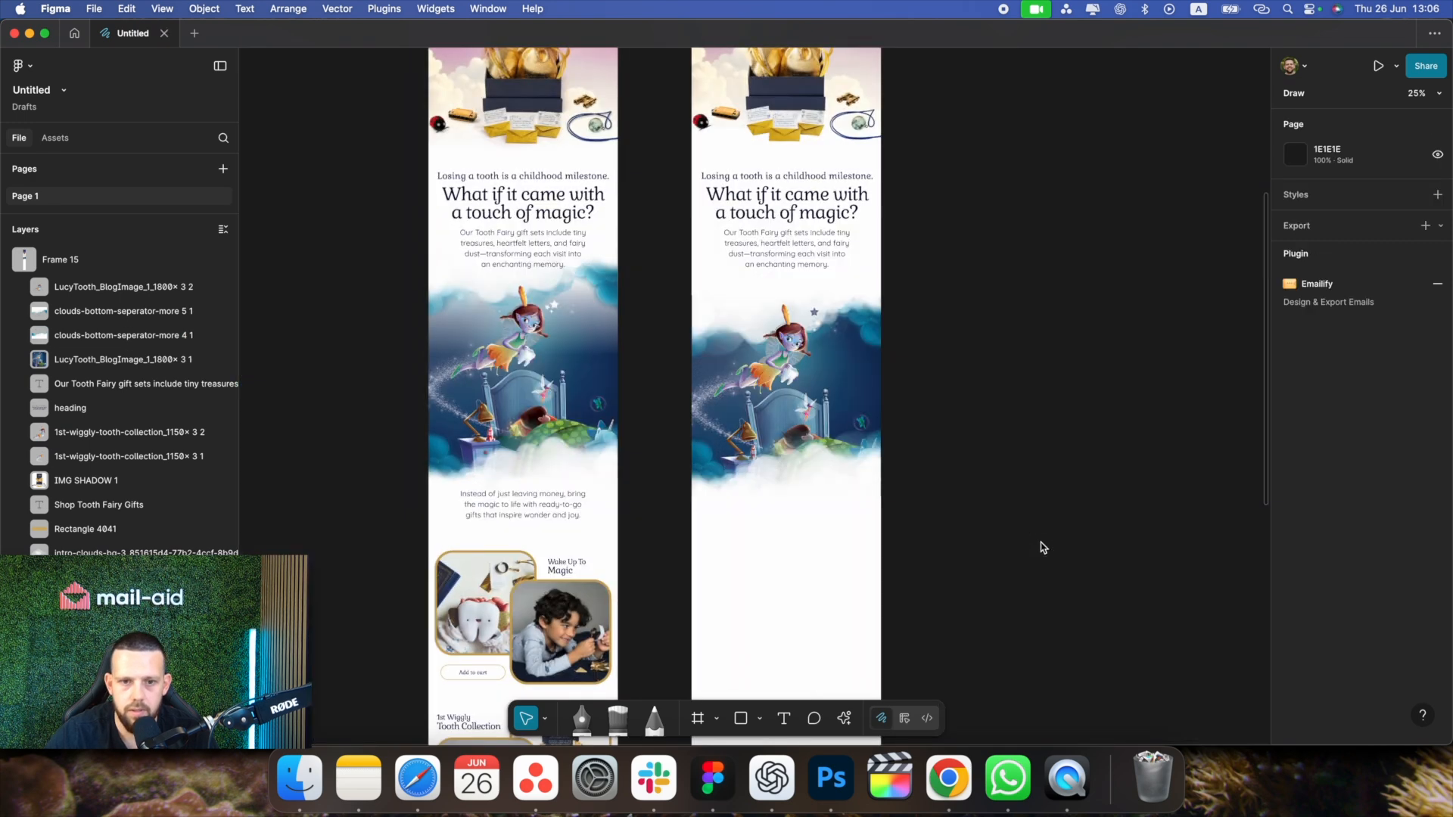
pyautogui.scroll(-5, 1043, 548)
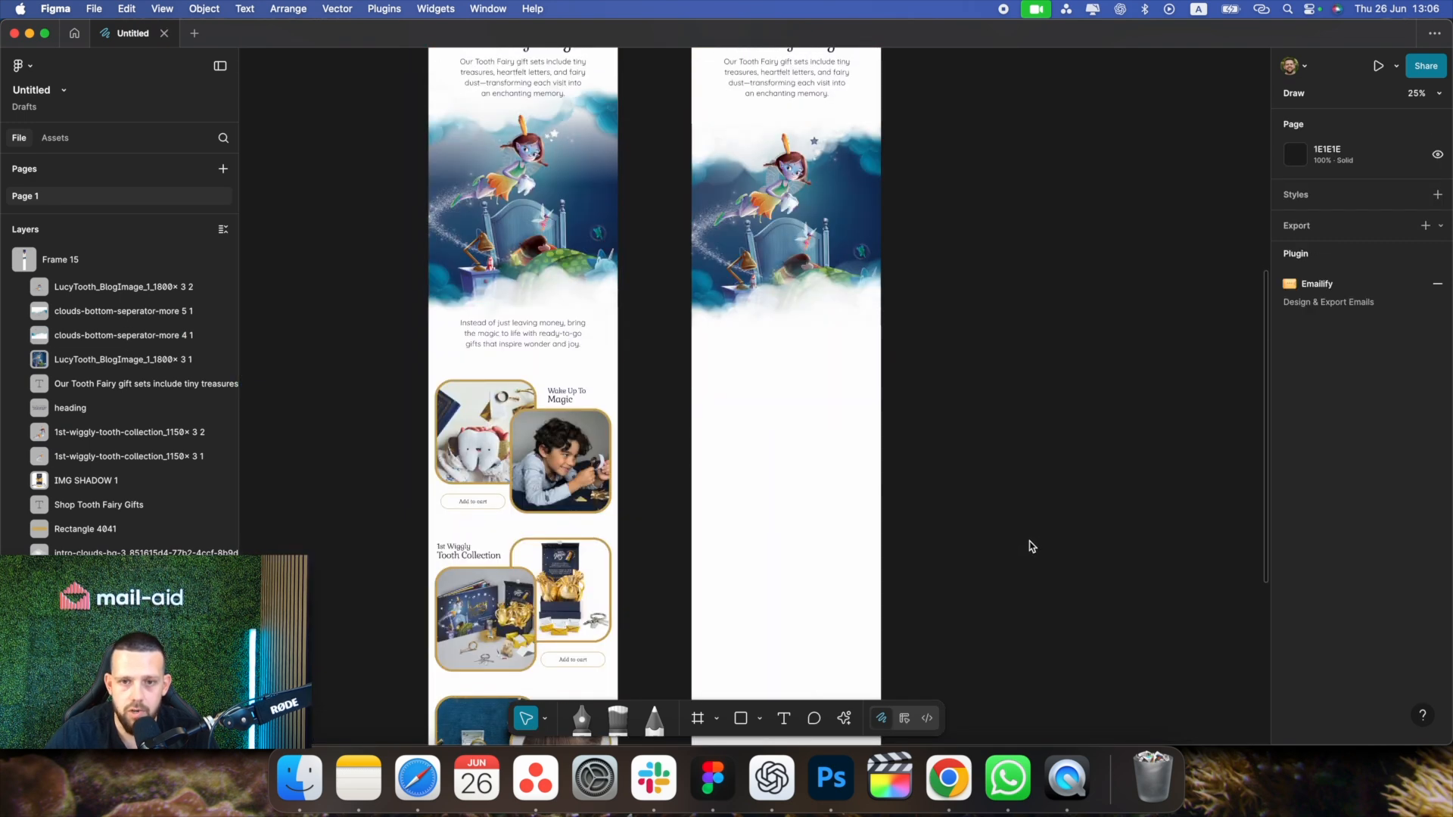
# Copy the "Instead of just leaving money" paragraph from the original into the new frame, below the bedroom scene at X 161, Y 4107
pyautogui.click(535, 338)
pyautogui.doubleClick(535, 337)
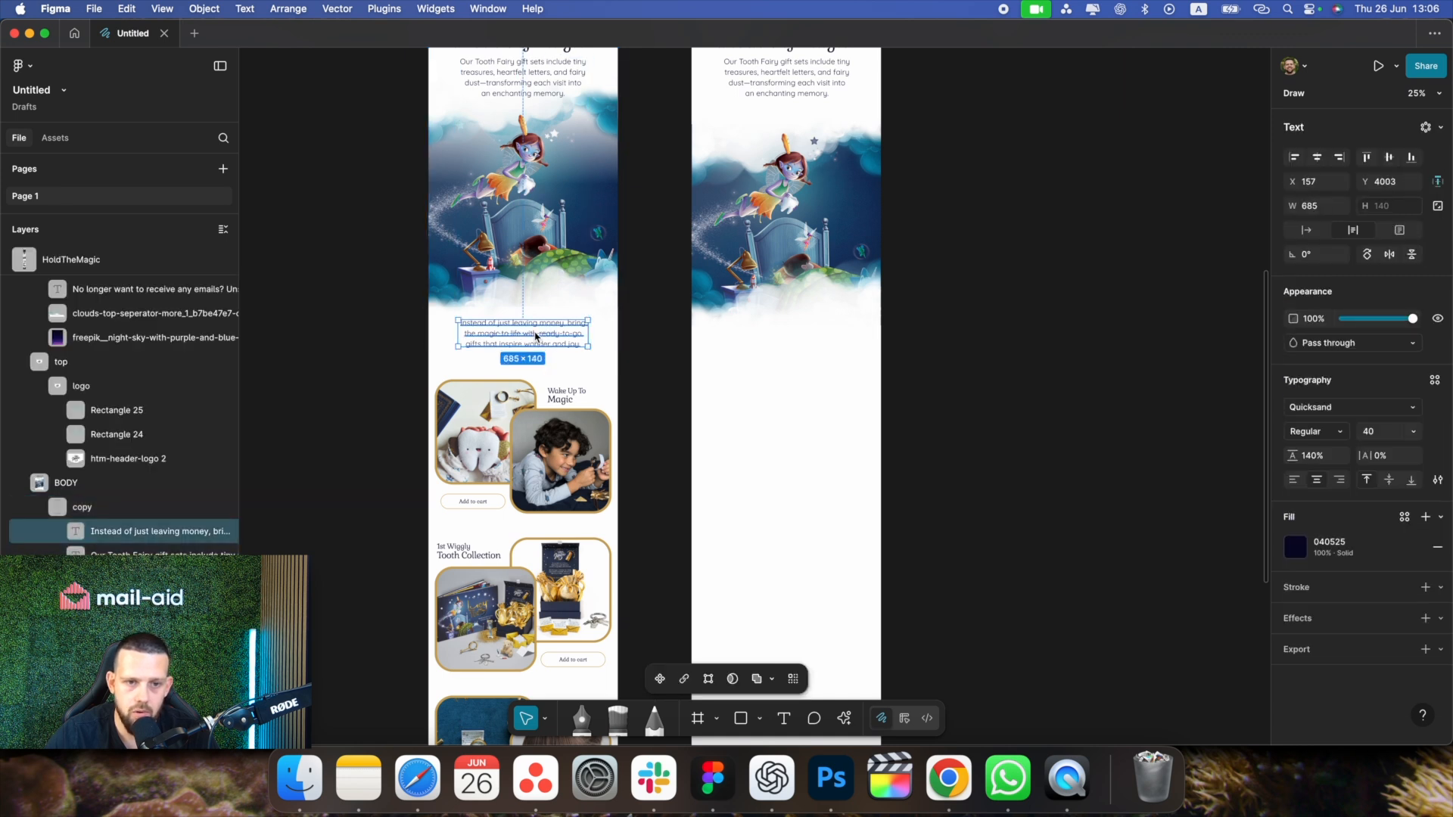
pyautogui.moveTo(527, 335); pyautogui.dragTo(793, 356)
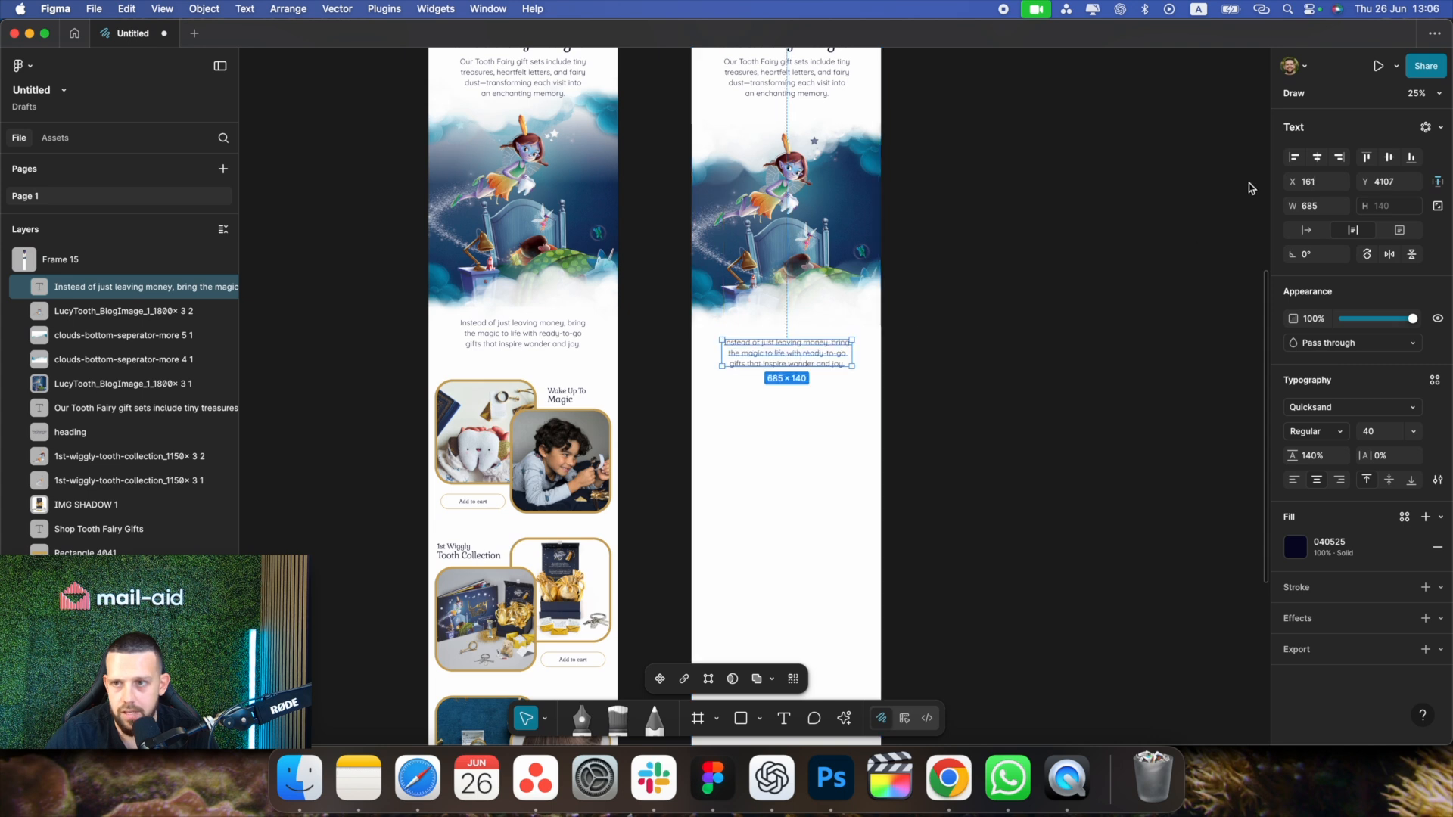
pyautogui.click(908, 405)
# Draw a rectangle about 520 × 494 below the new paragraph at X 76, Y 4409 and round its corners to 105
pyautogui.scroll(-2, 895, 400)
pyautogui.scroll(-1, 895, 401)
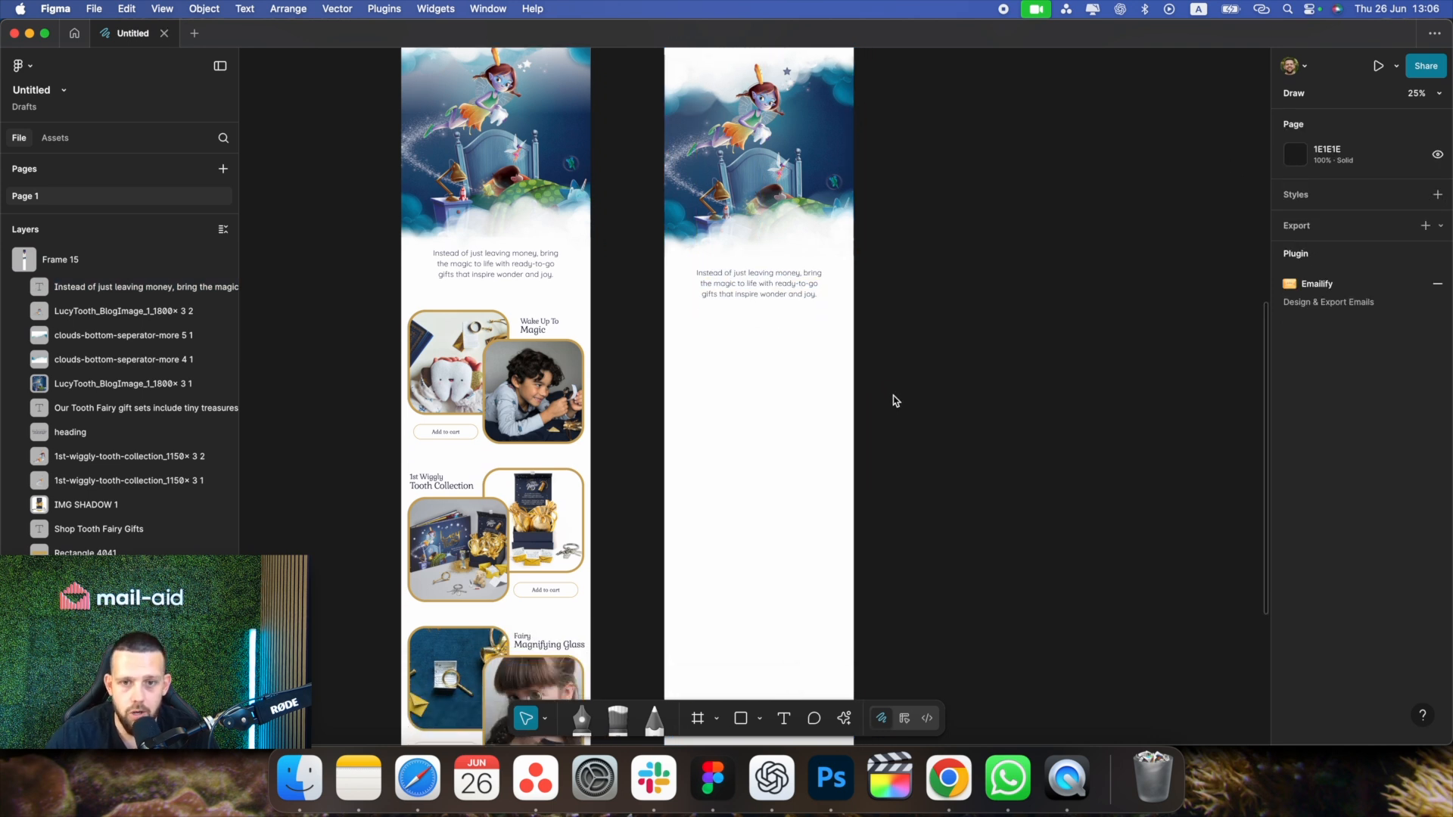
pyautogui.scroll(-5, 614, 371)
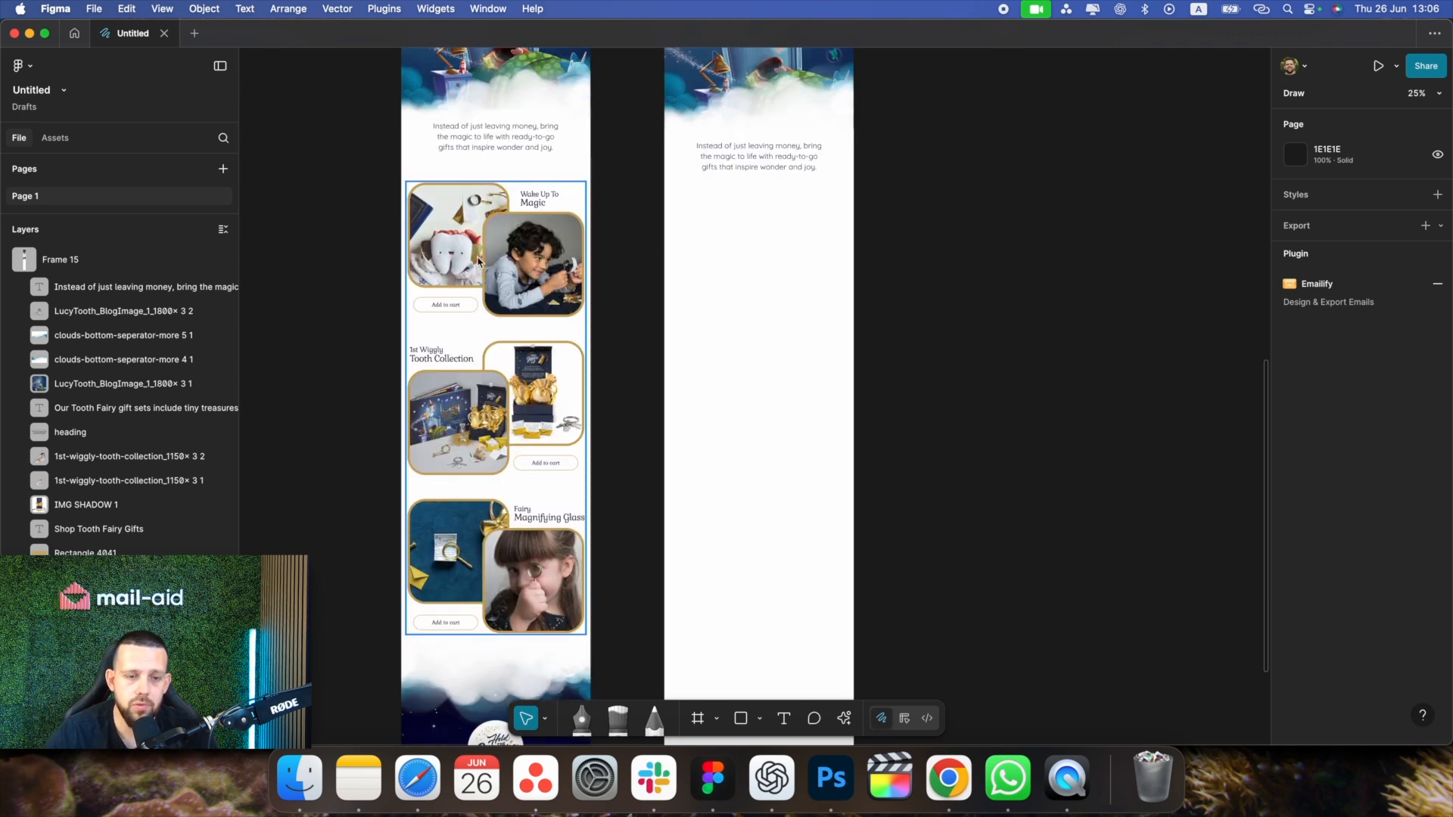
pyautogui.hscroll(-5, 484, 280)
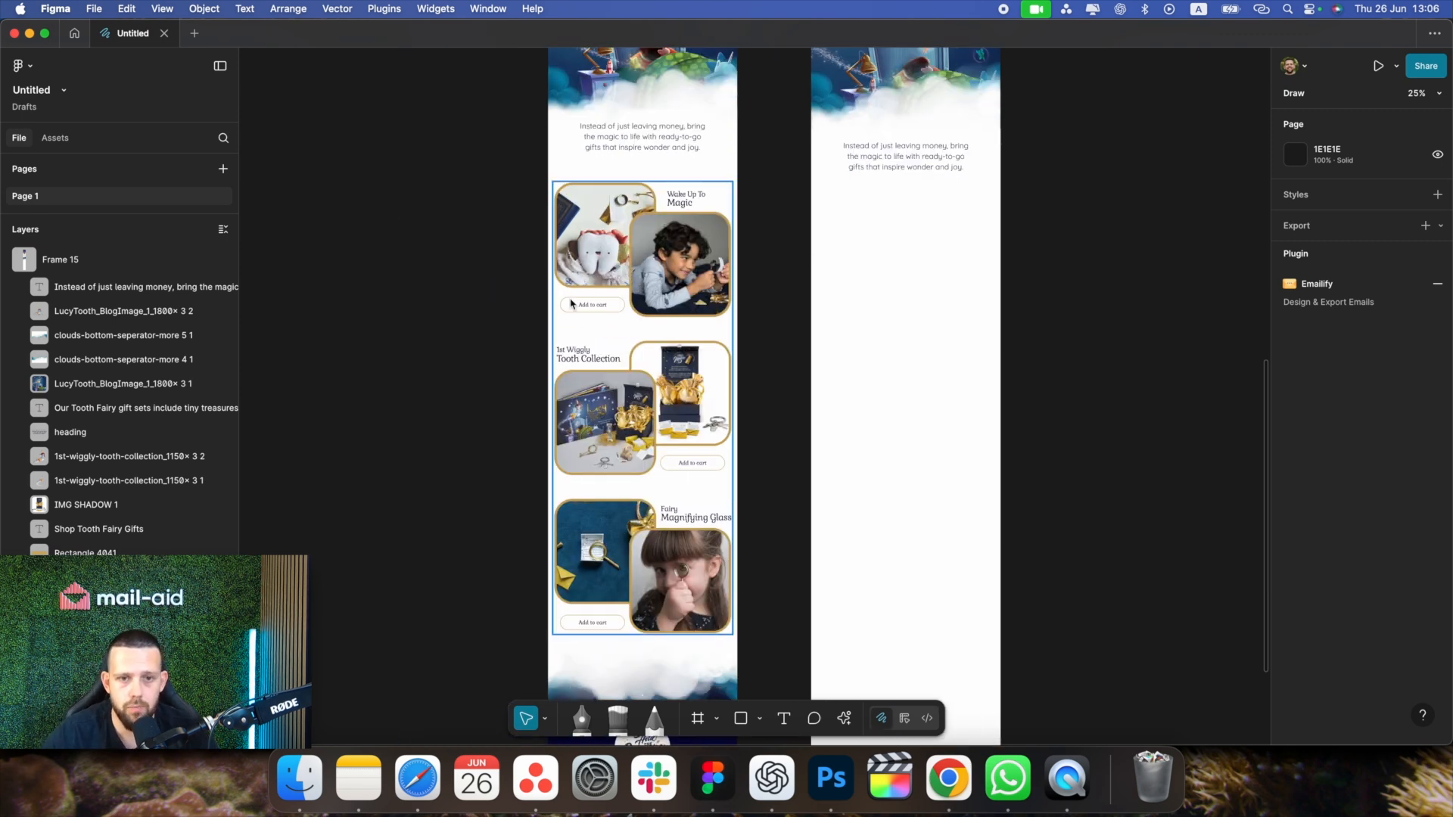
pyautogui.scroll(5, 572, 304)
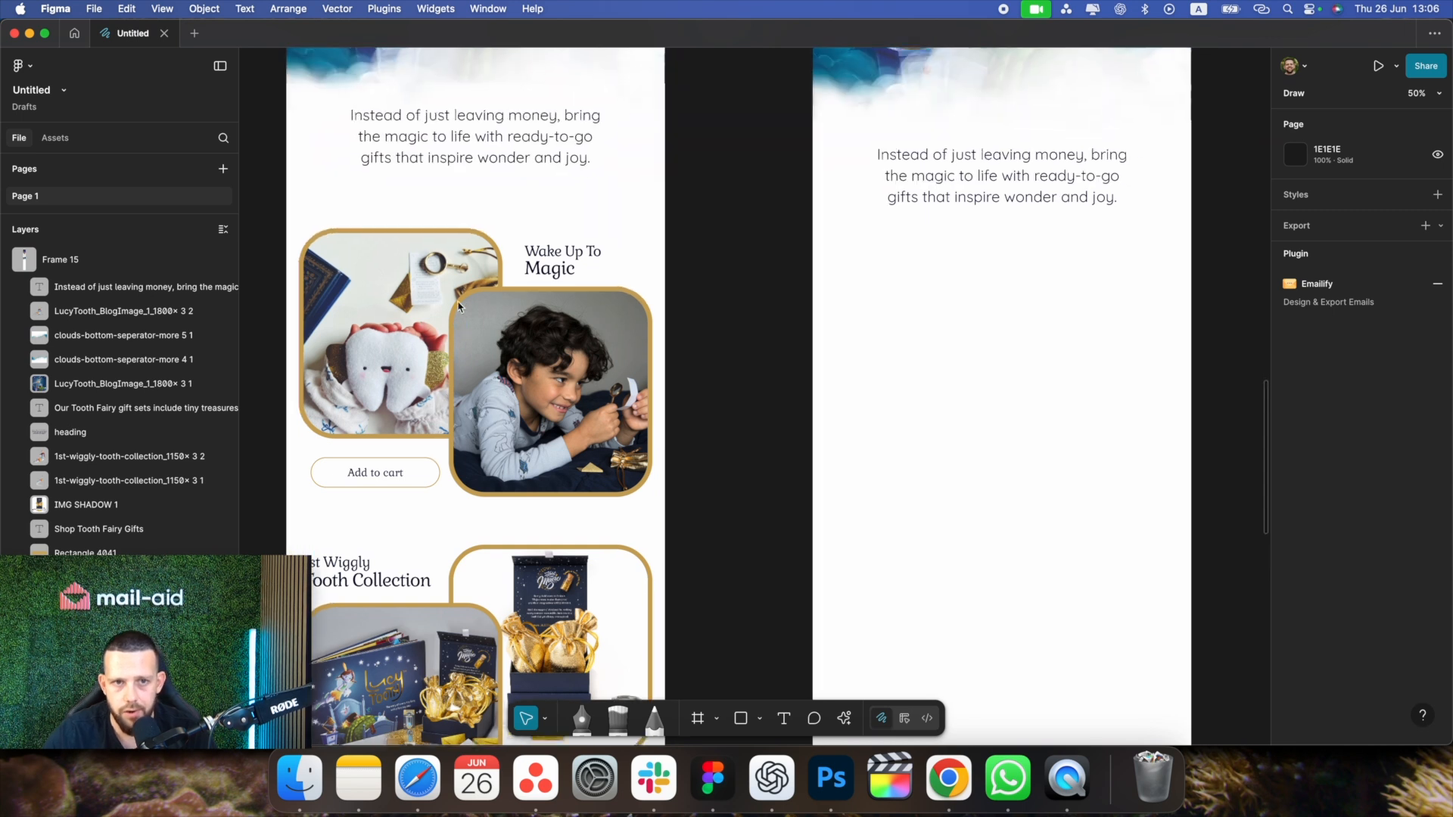
pyautogui.hscroll(2, 955, 387)
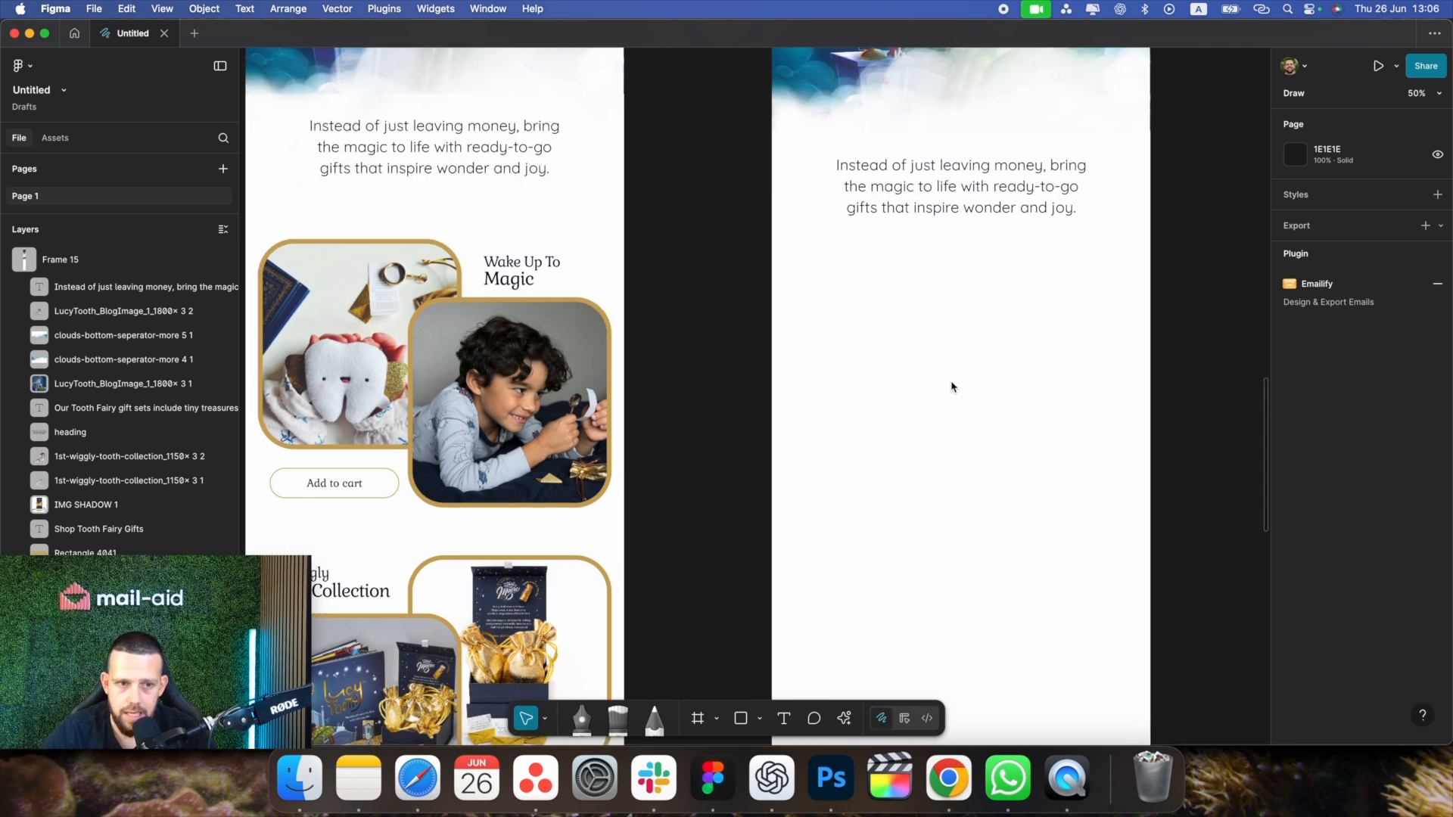
pyautogui.click(741, 719)
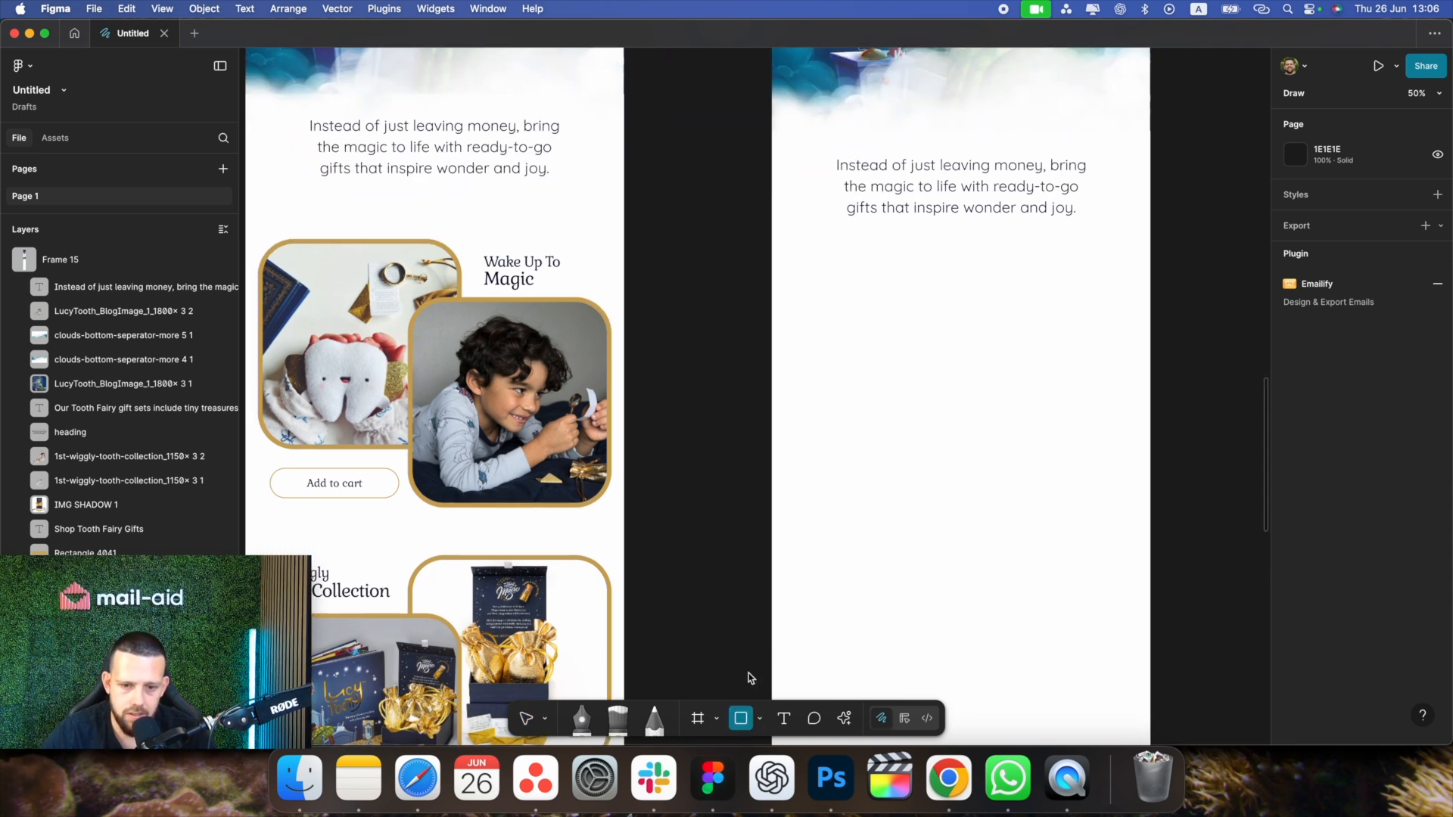
pyautogui.moveTo(819, 285); pyautogui.dragTo(1015, 470)
pyautogui.moveTo(922, 386); pyautogui.dragTo(904, 377)
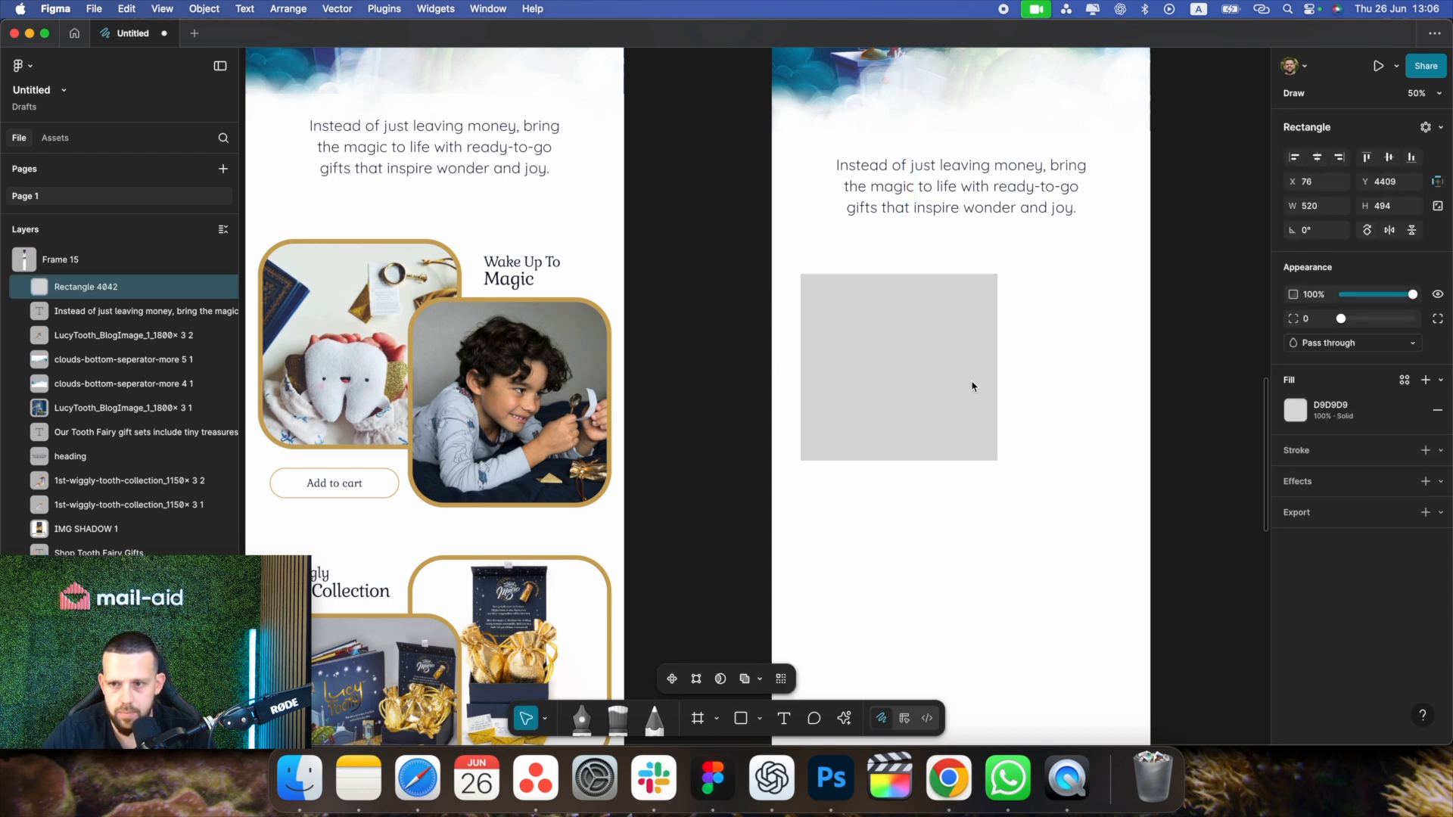
pyautogui.moveTo(1344, 323); pyautogui.dragTo(1402, 321)
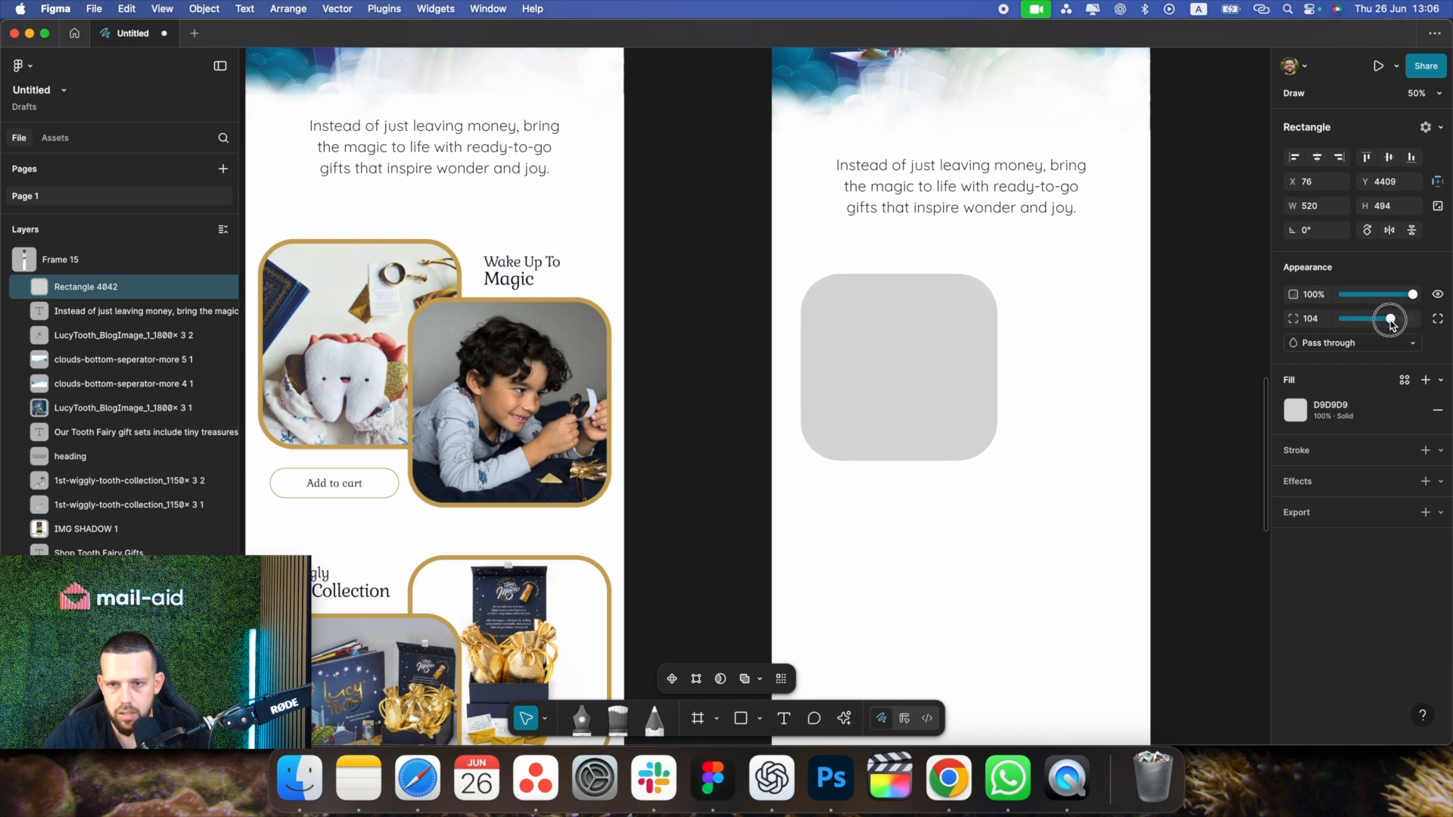
pyautogui.click(1071, 452)
# Duplicate the rounded rectangle to X 432, Y 4543, overlapping the first one, and shift both slightly so the first sits at X 62, Y 4403
pyautogui.click(958, 405)
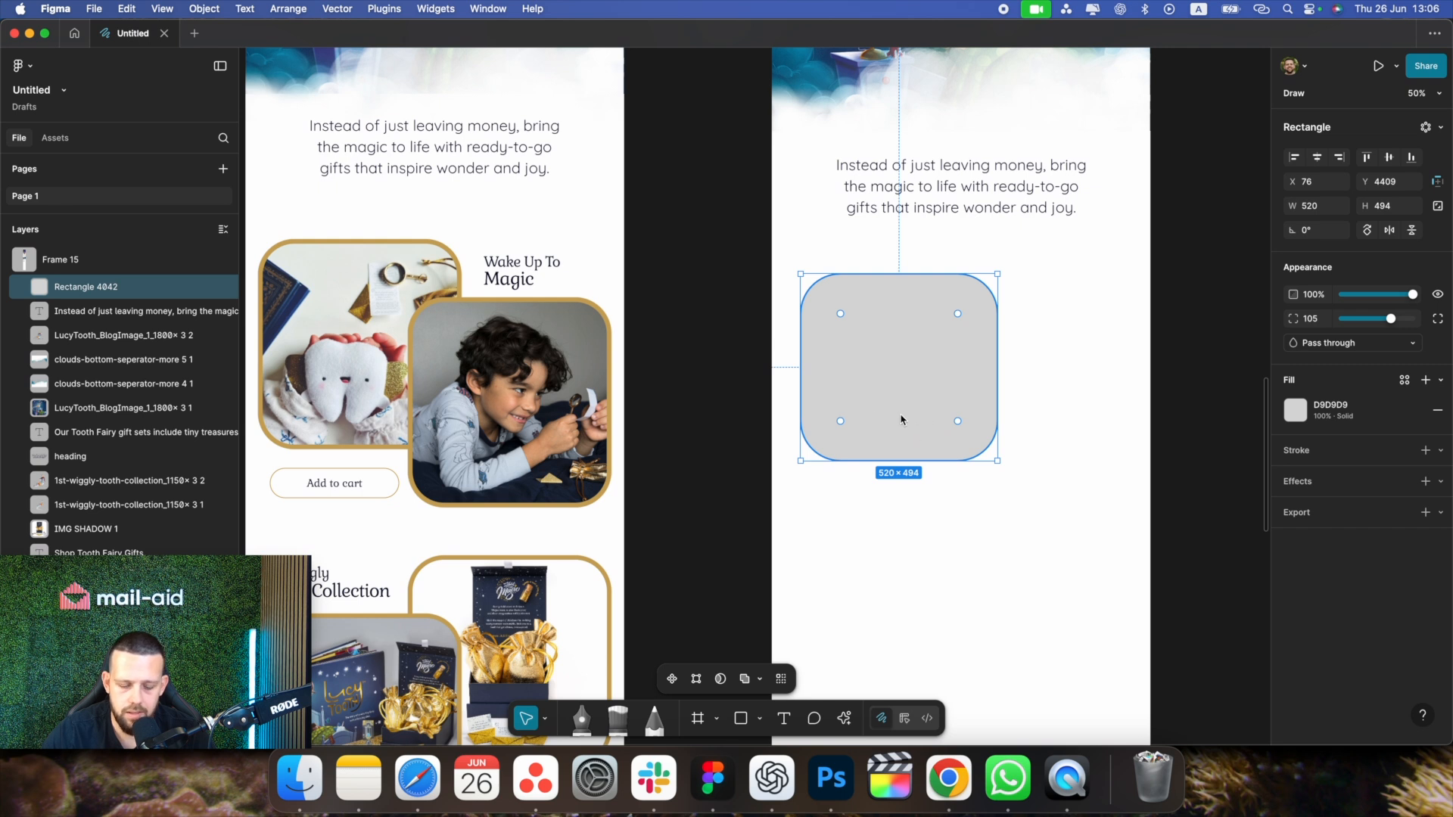
pyautogui.moveTo(917, 376); pyautogui.dragTo(1053, 425)
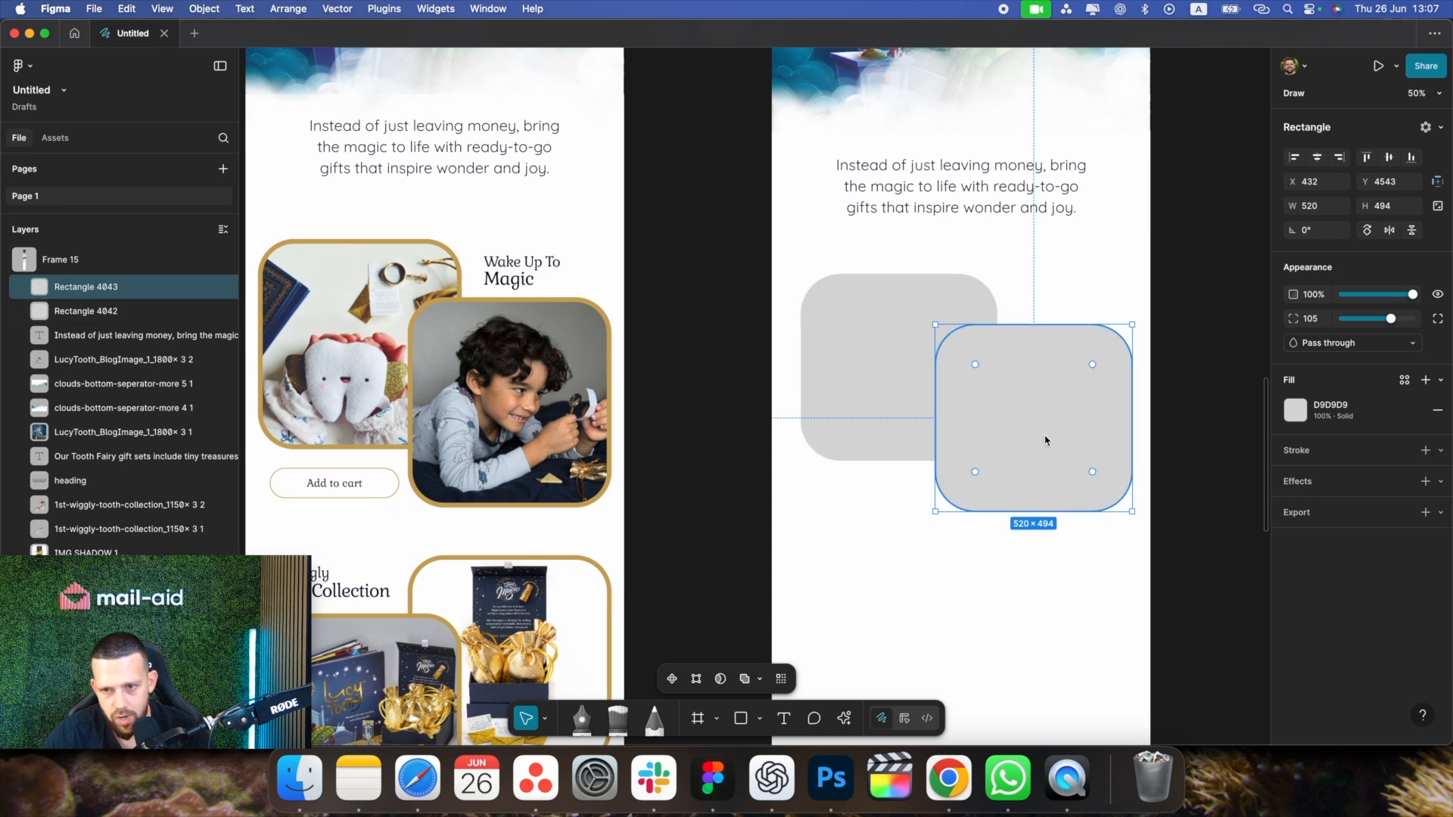
pyautogui.keyDown('shift'); pyautogui.click(856, 378); pyautogui.keyUp('shift')
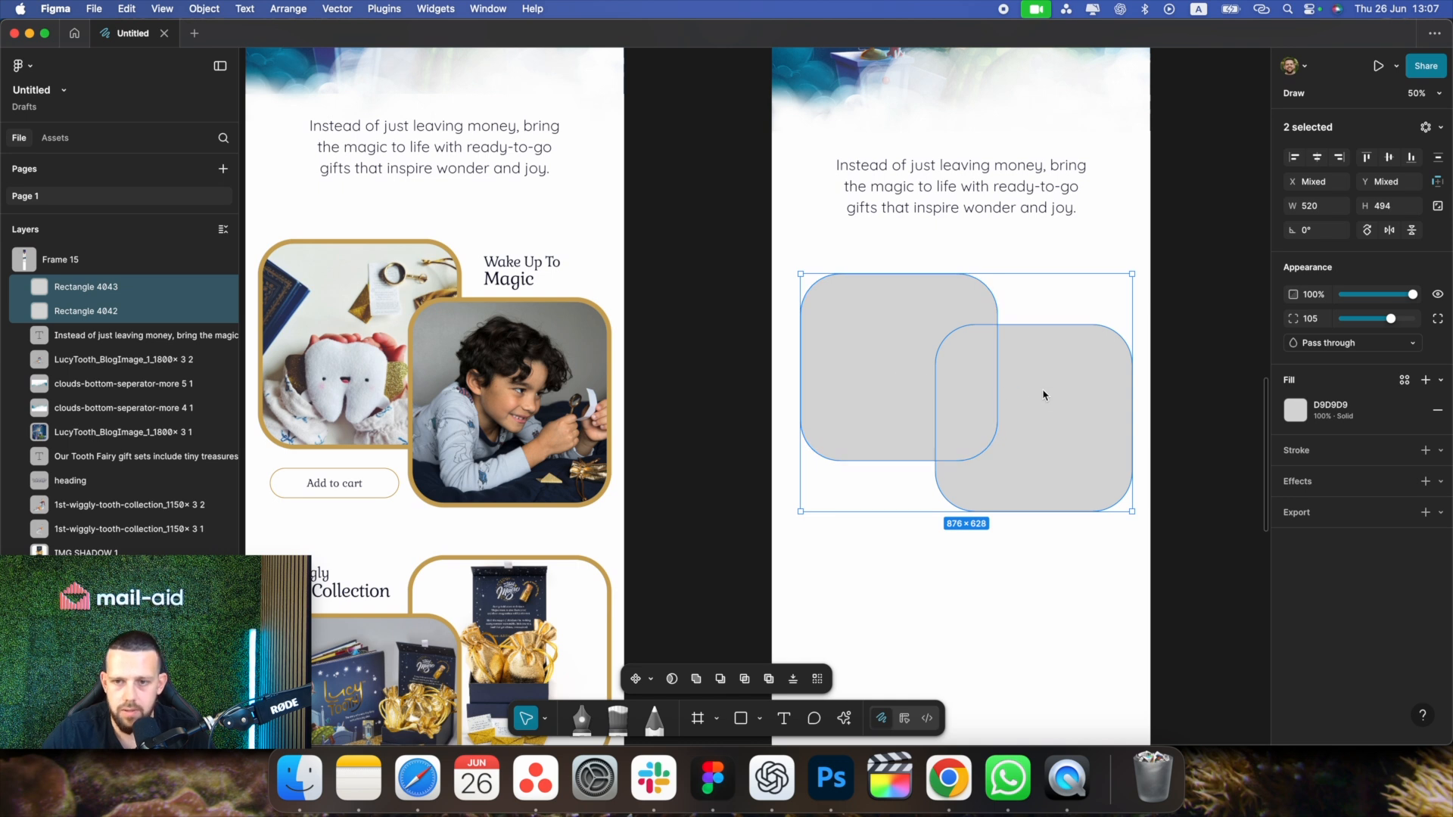
pyautogui.moveTo(1044, 395); pyautogui.dragTo(1034, 386)
pyautogui.click(1193, 324)
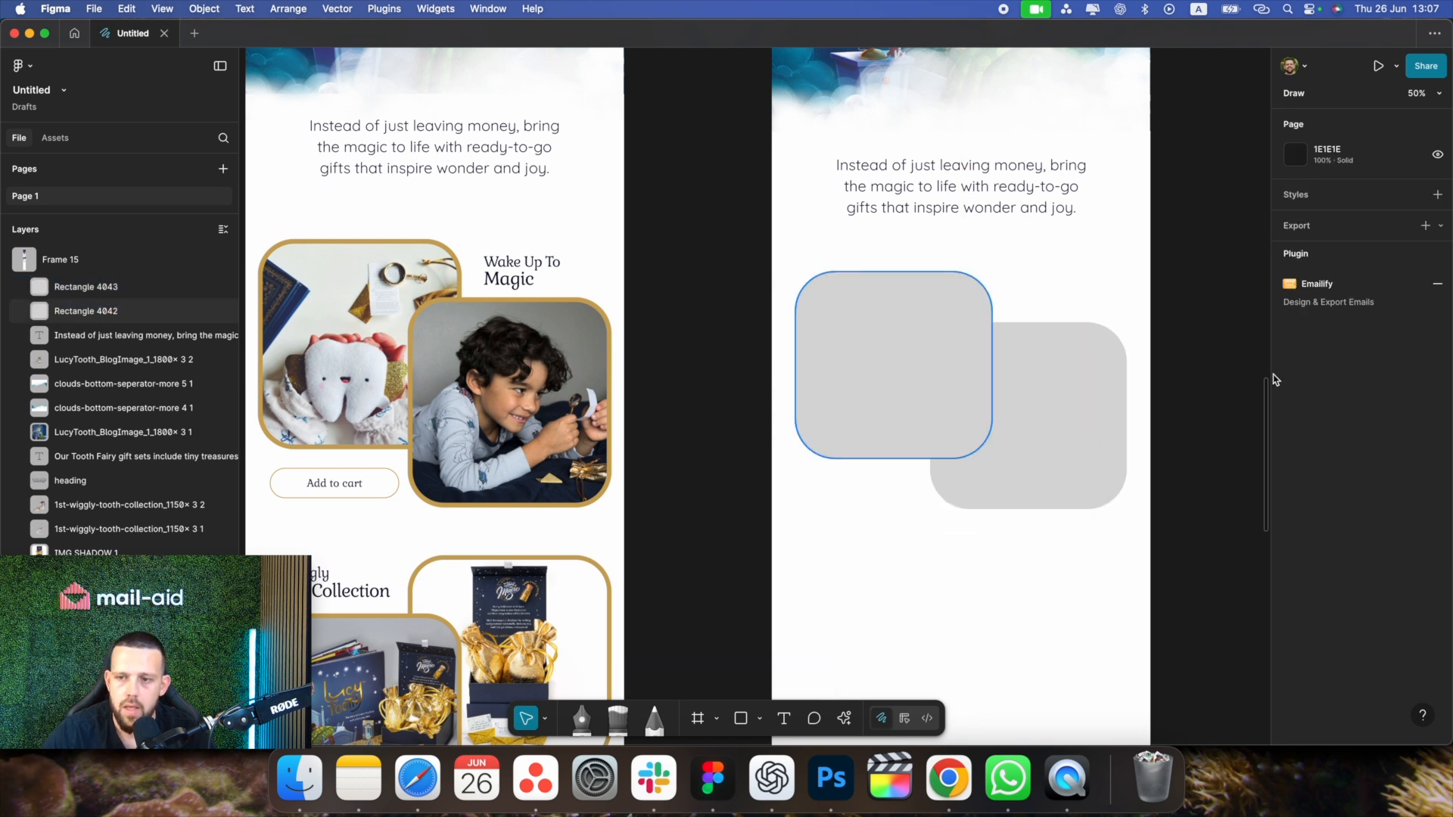
# Fill the back rectangle with the tooth toy picture, image (2) 1.png
pyautogui.click(1296, 409)
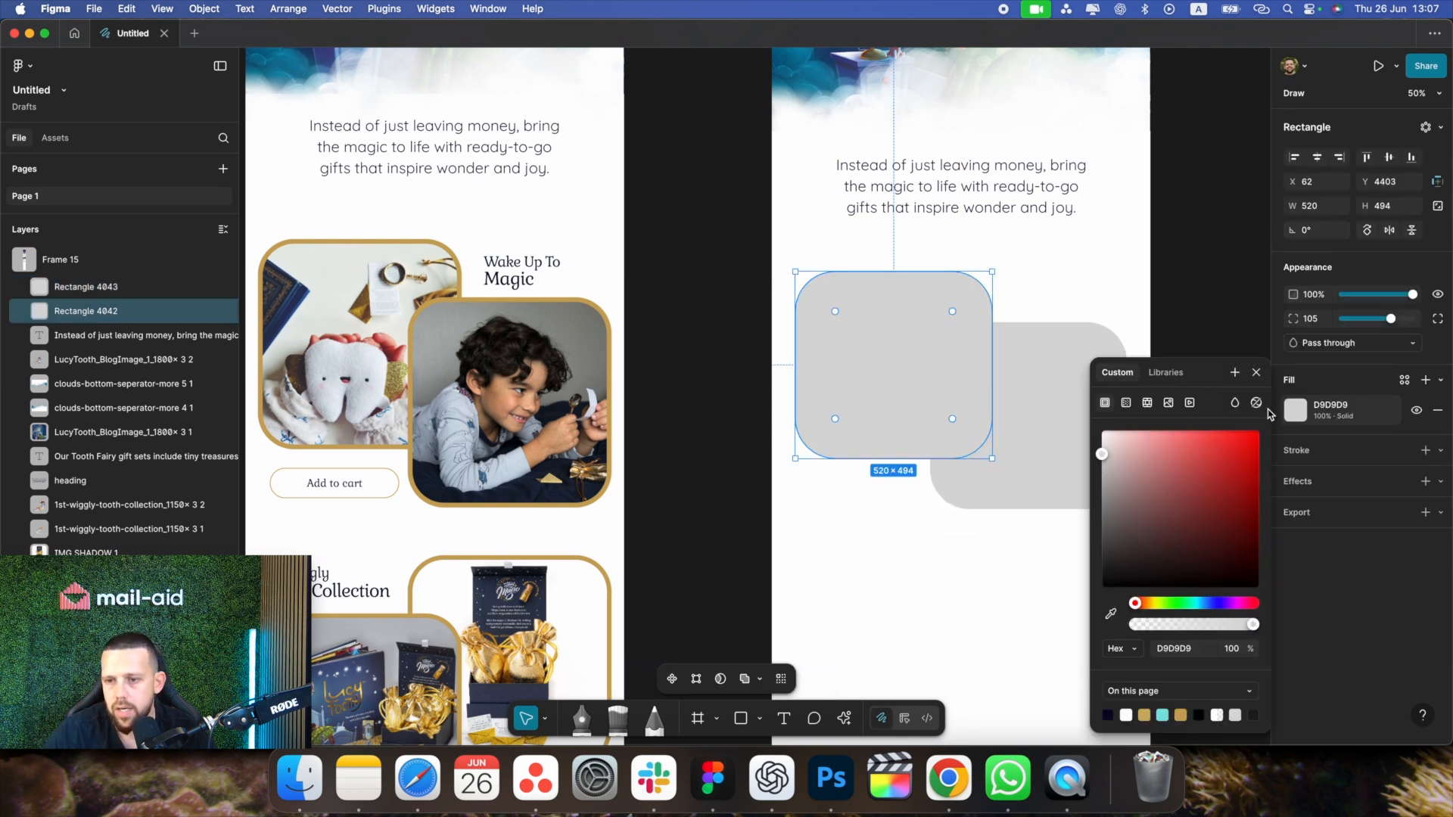
pyautogui.click(1168, 403)
pyautogui.click(1180, 420)
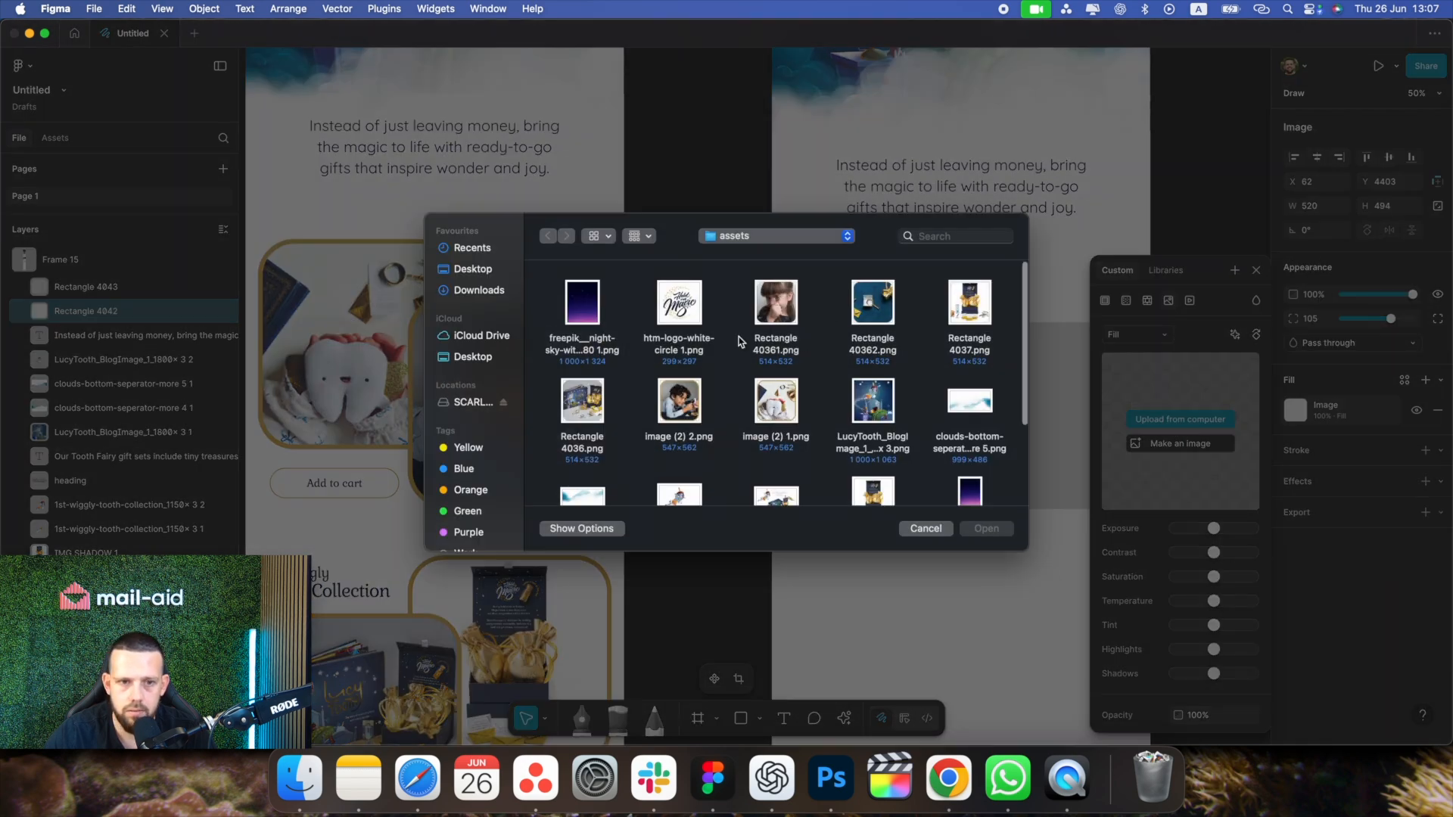
pyautogui.doubleClick(775, 395)
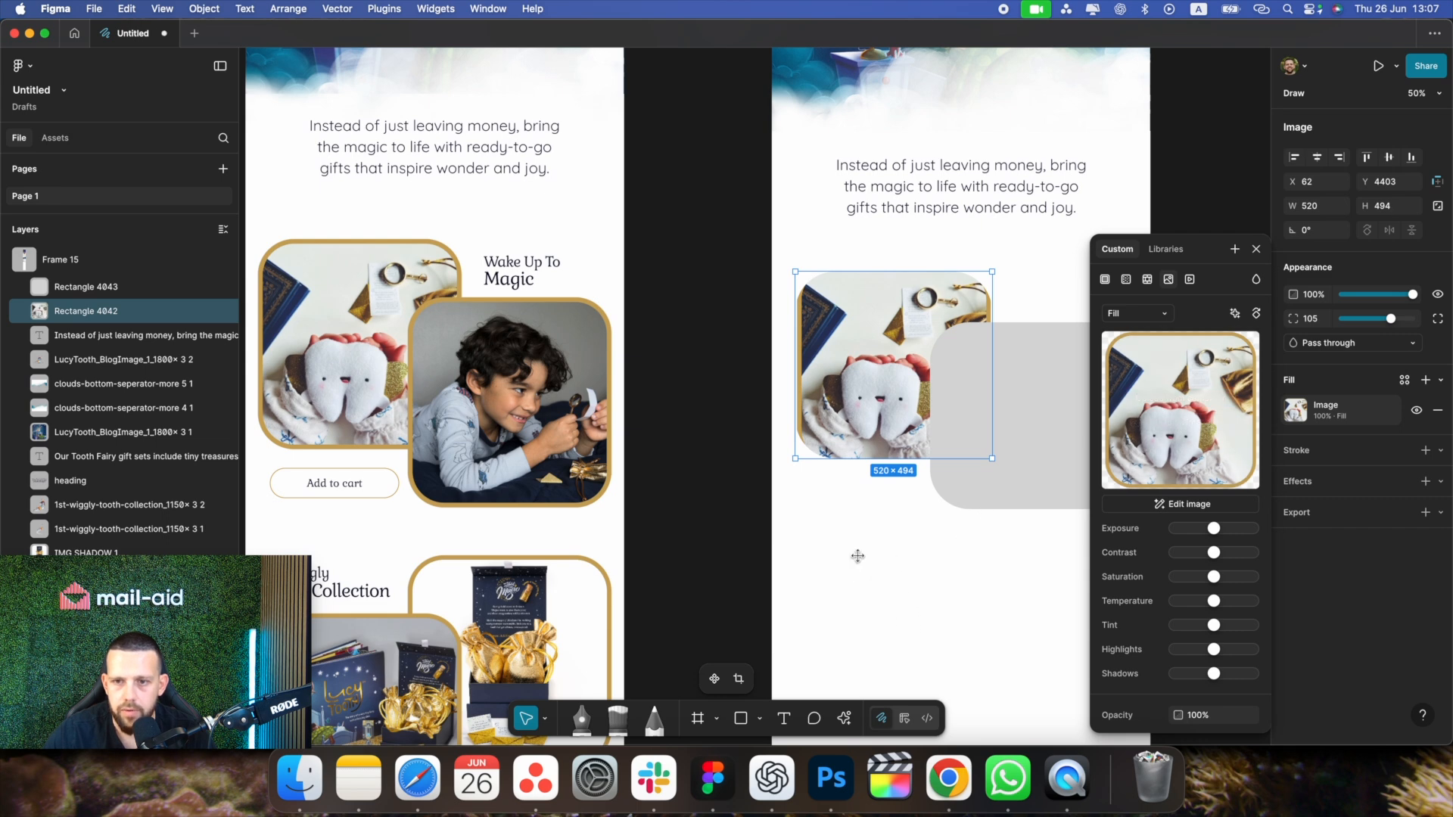
pyautogui.click(857, 556)
pyautogui.click(882, 367)
pyautogui.doubleClick(880, 366)
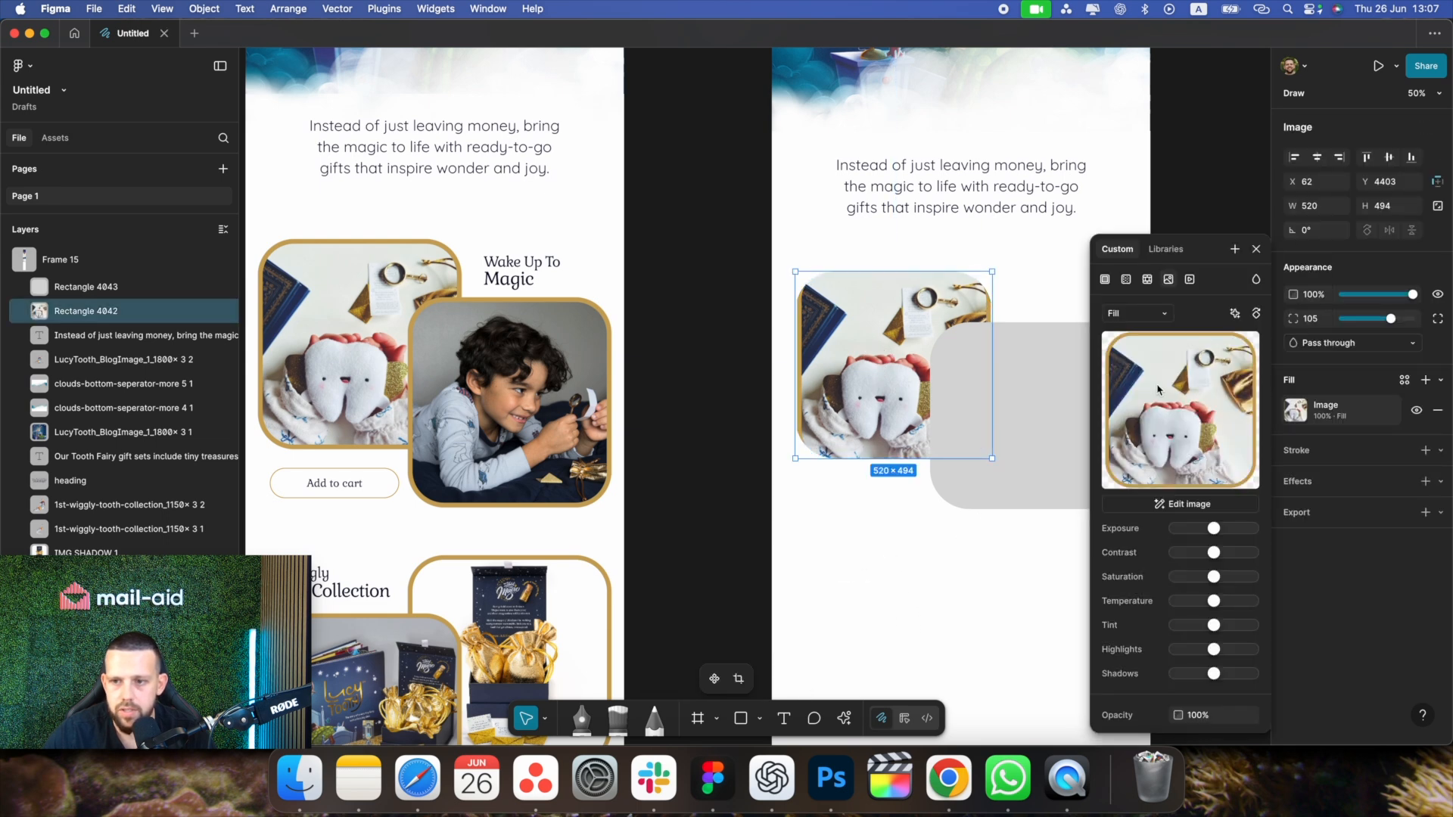
pyautogui.moveTo(1123, 350)
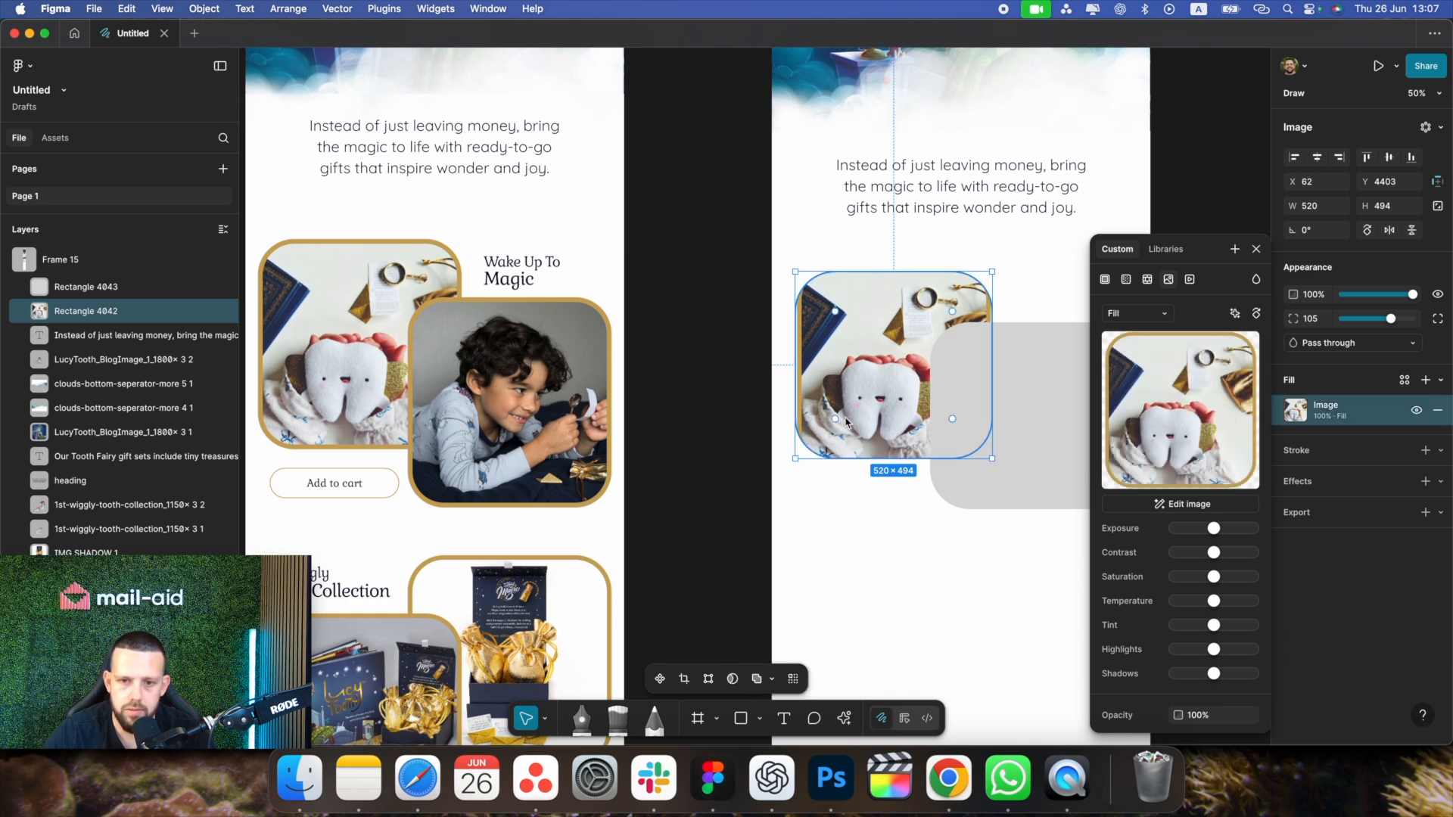
pyautogui.click(855, 512)
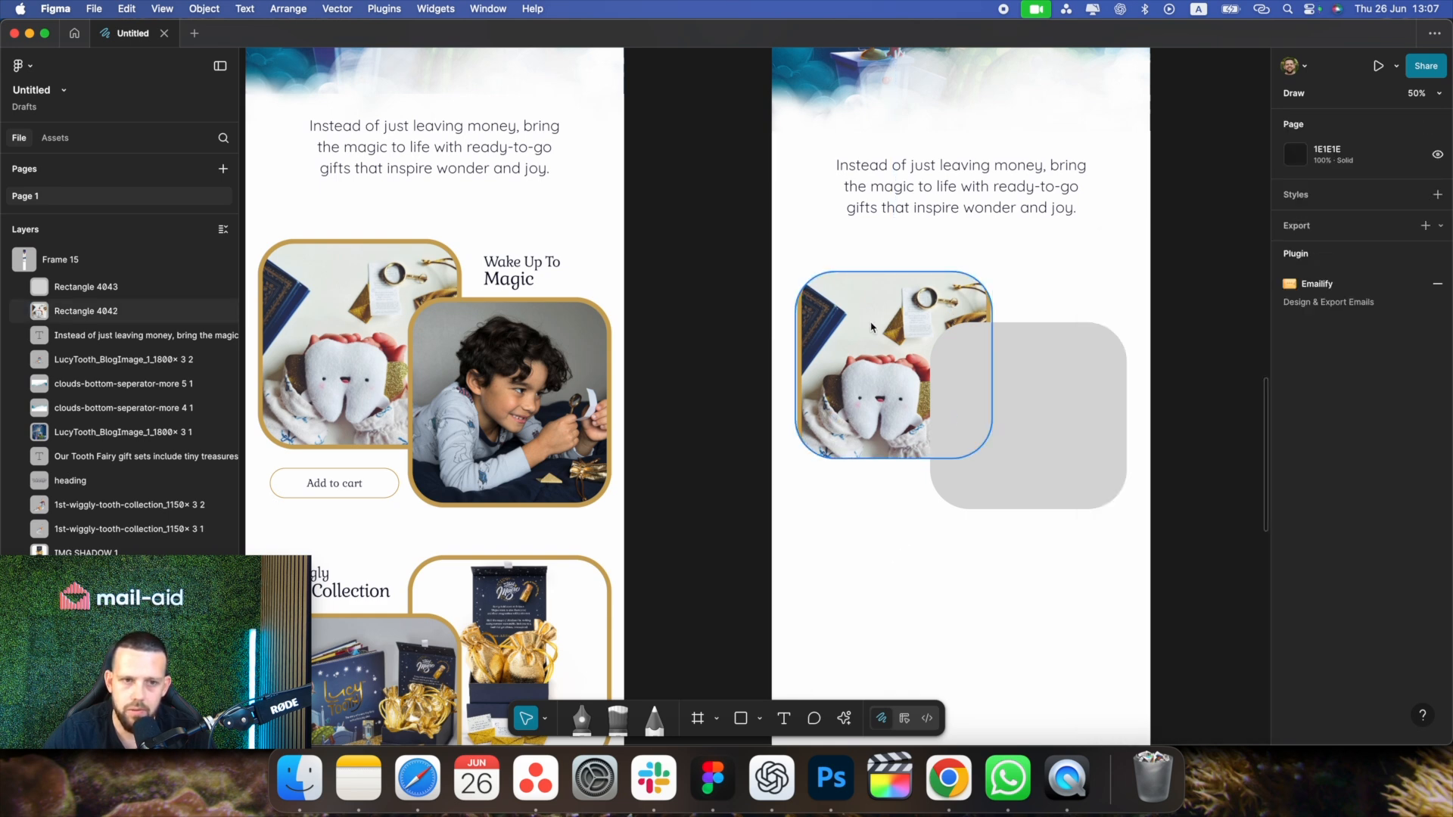
# Add a stroke with a weight of 18 to the tooth toy picture
pyautogui.click(872, 327)
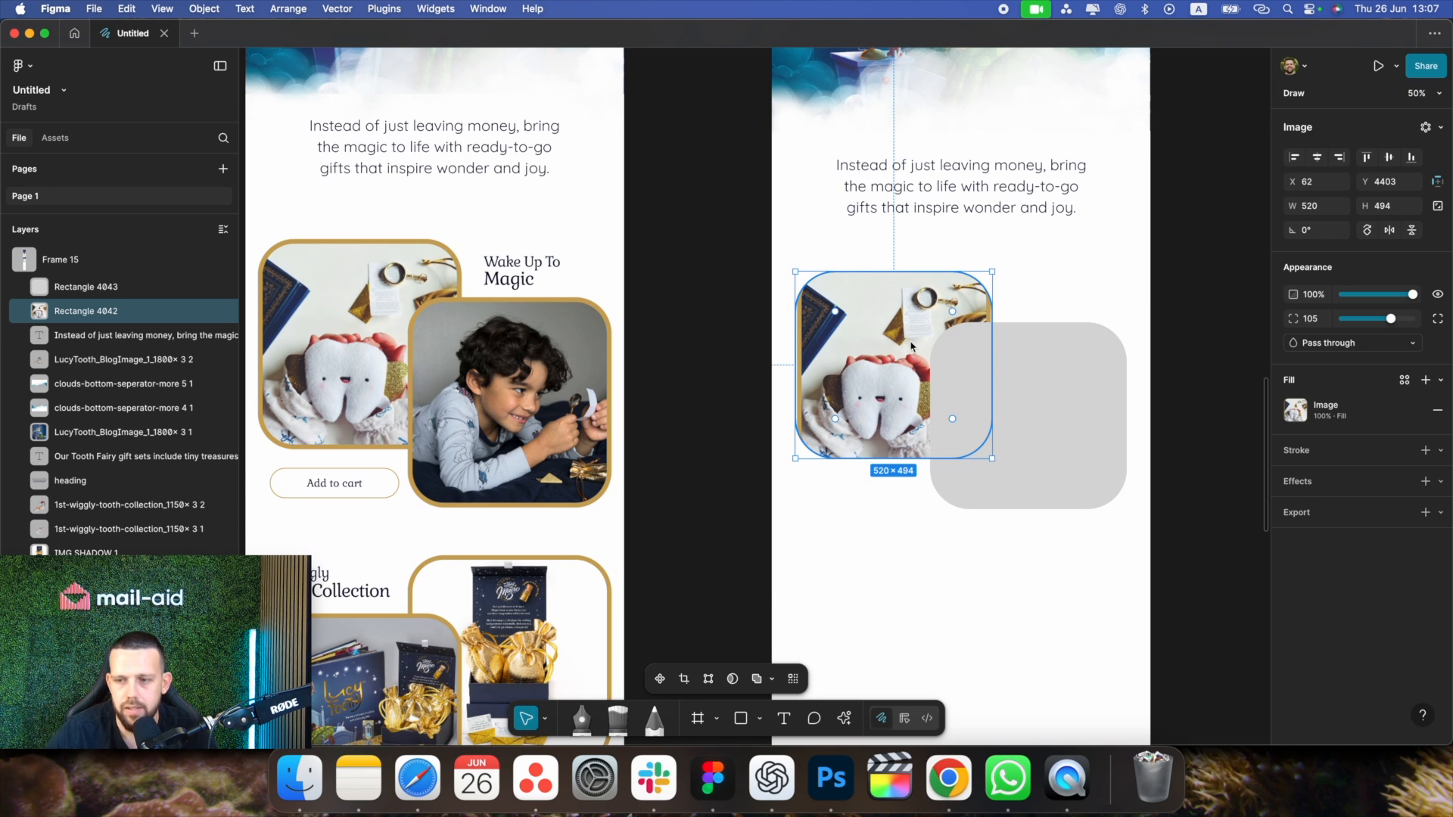
pyautogui.click(1426, 450)
pyautogui.click(1295, 481)
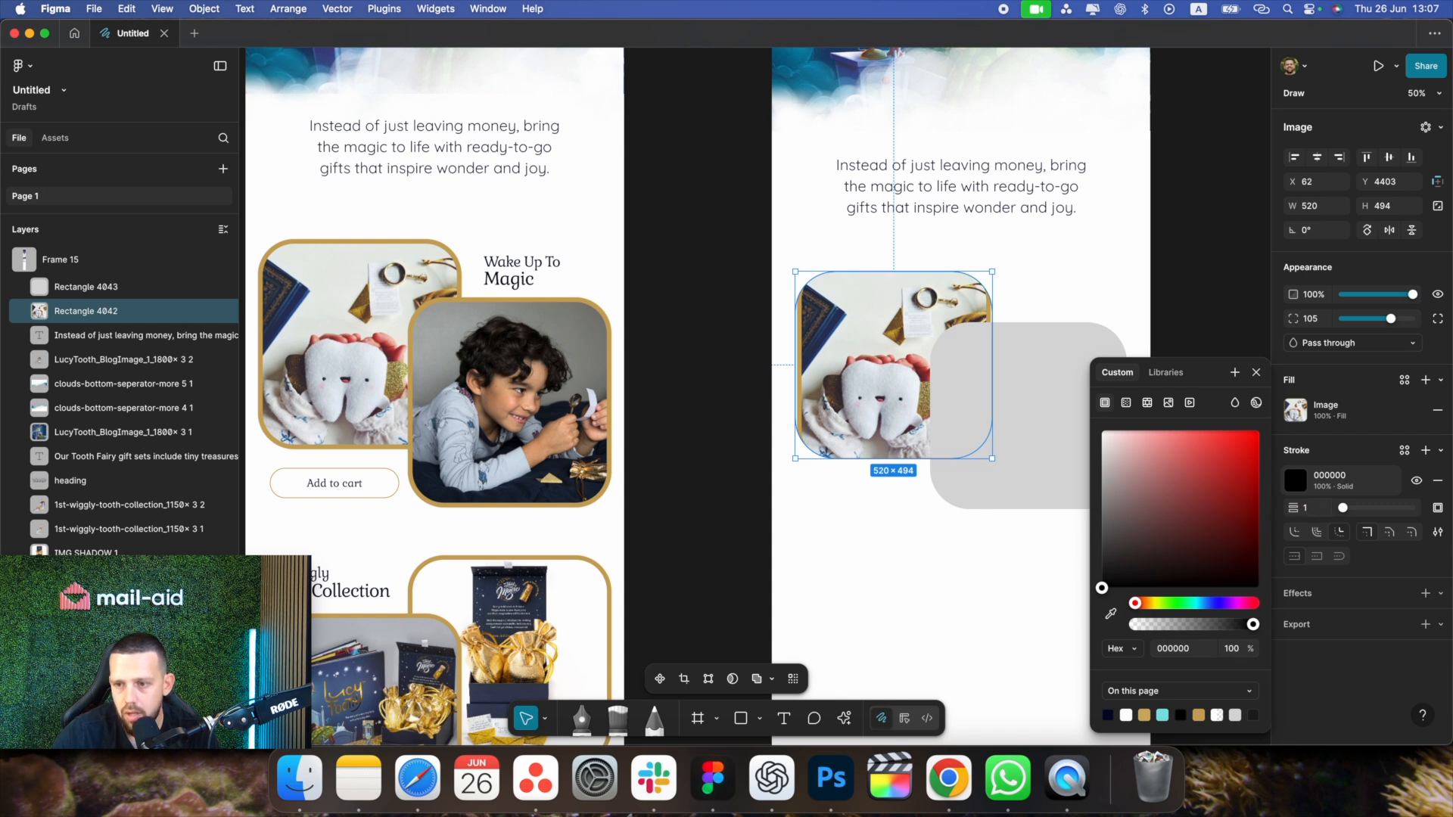
pyautogui.click(1322, 512)
pyautogui.moveTo(1347, 512); pyautogui.dragTo(1363, 512)
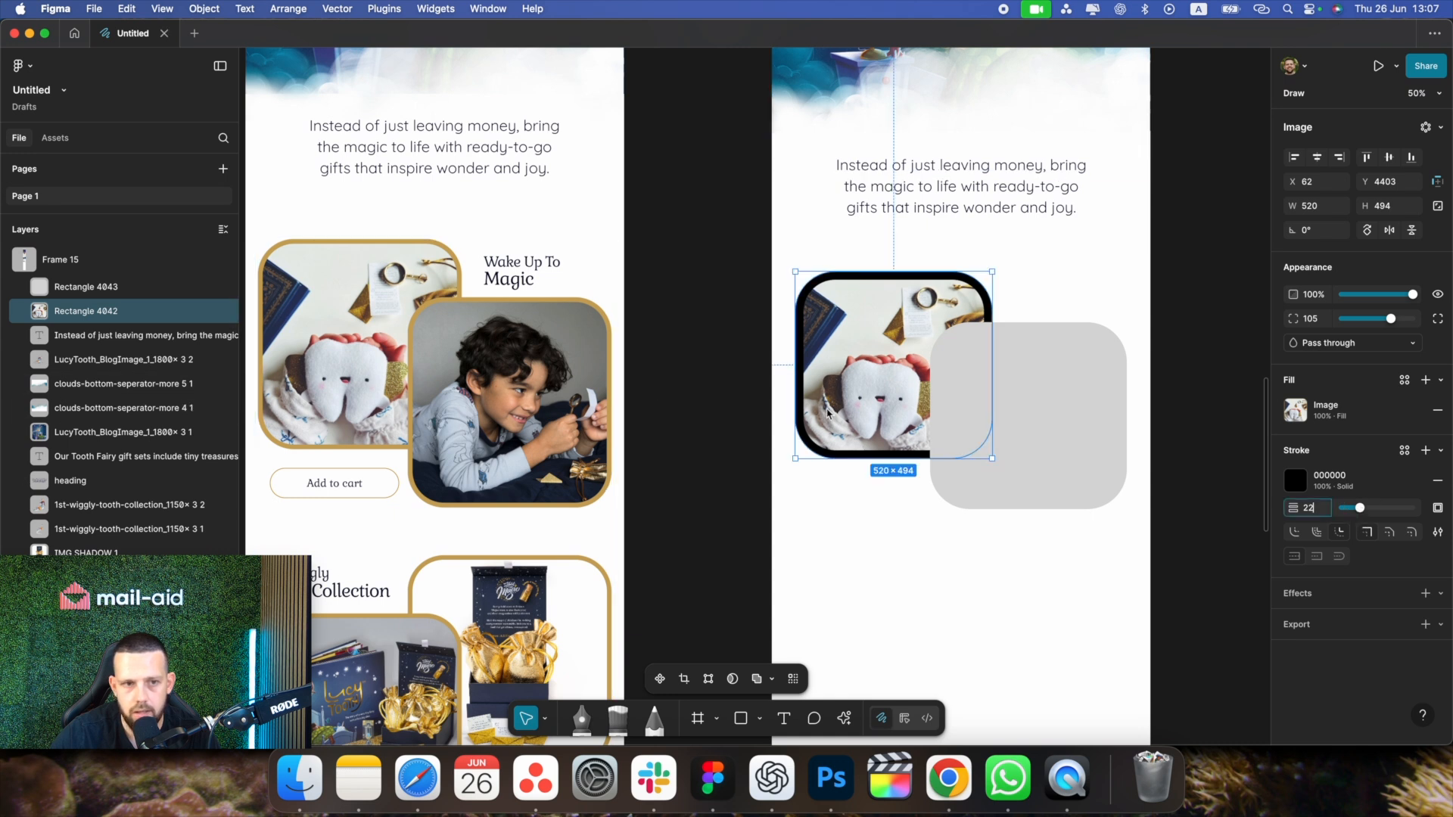
pyautogui.moveTo(1367, 514); pyautogui.dragTo(1361, 517)
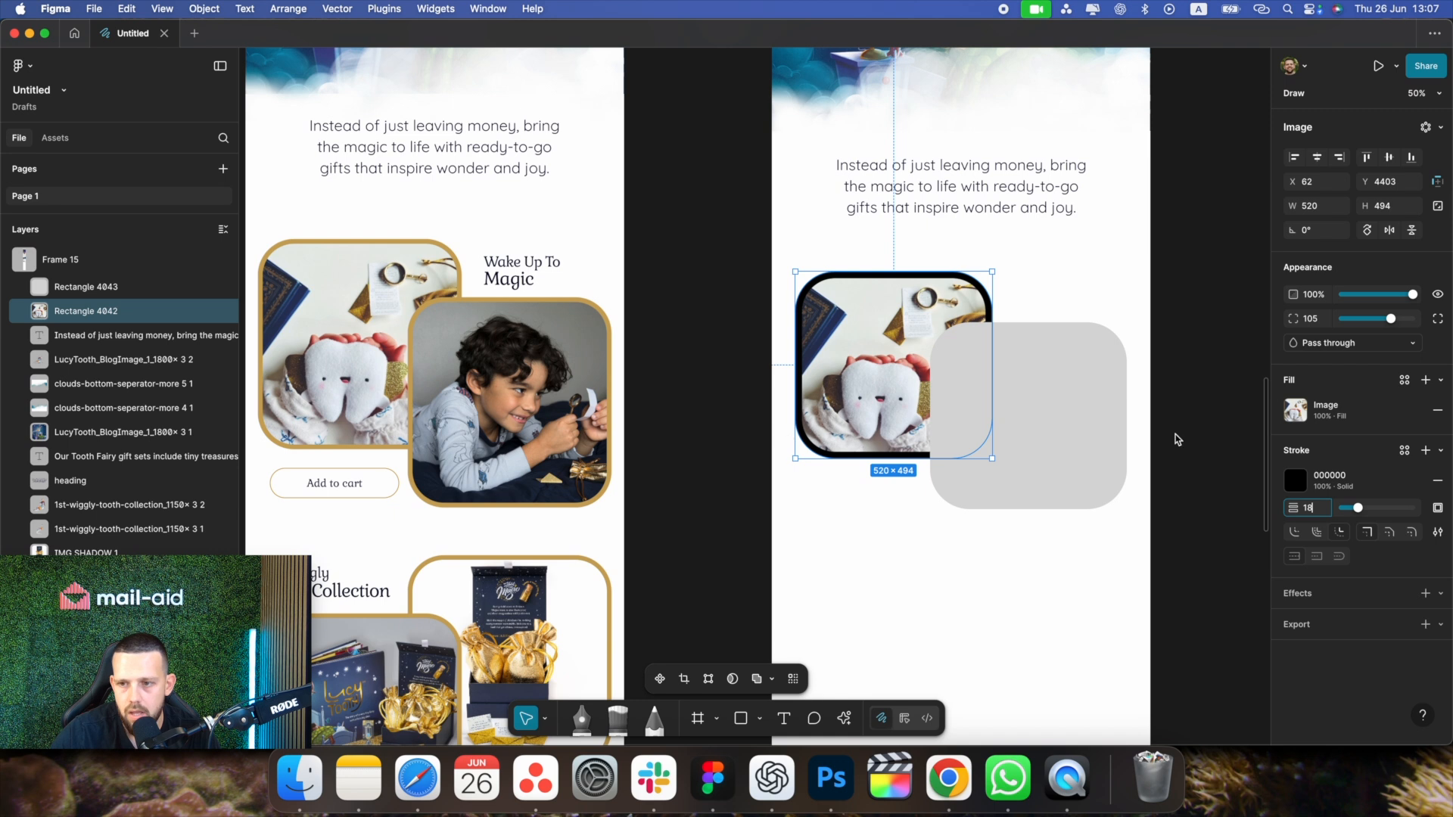
# Color the tooth toy picture's stroke gold CAA75B by sampling the border of the original product picture
pyautogui.click(1295, 480)
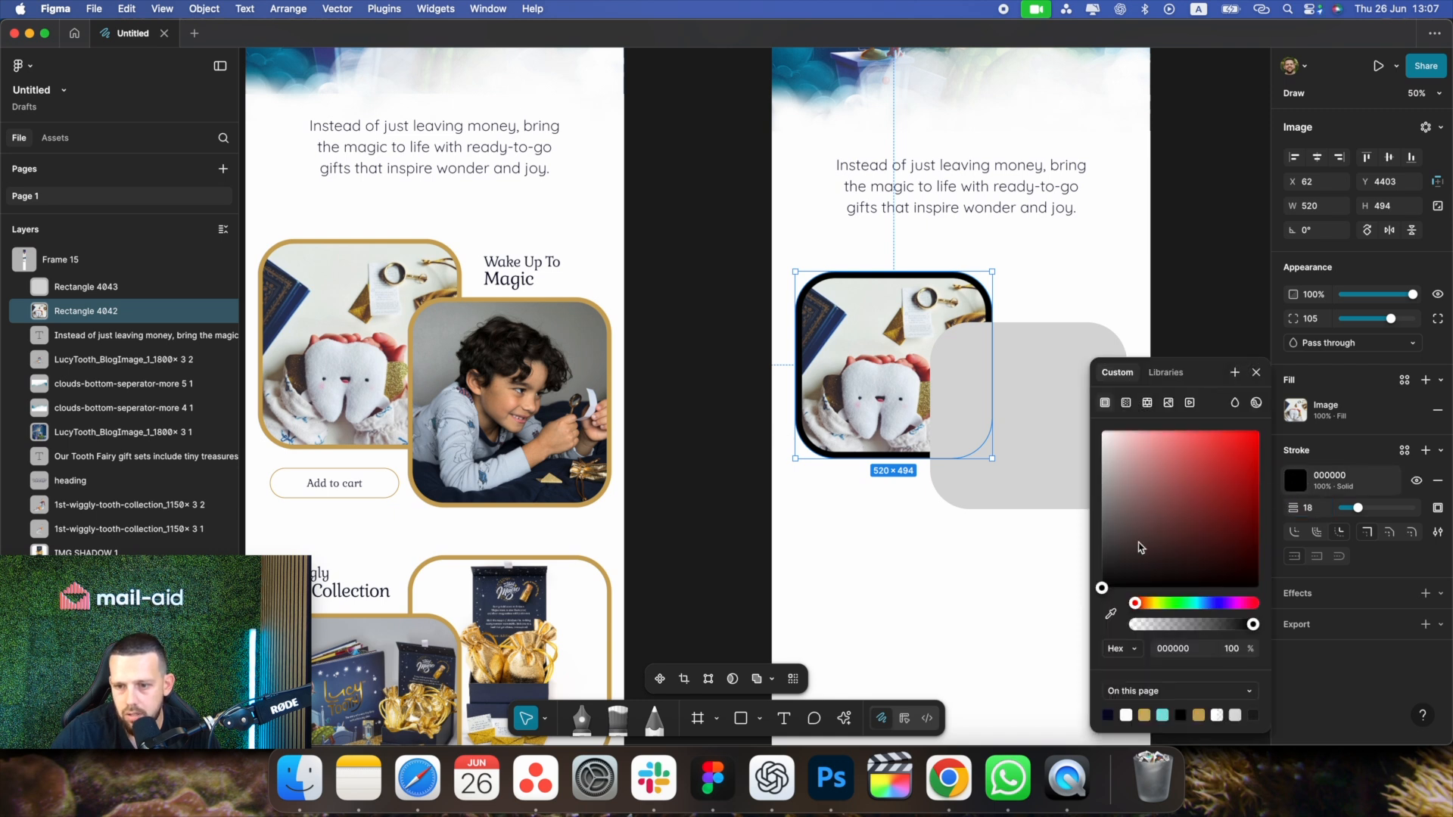
pyautogui.click(1112, 614)
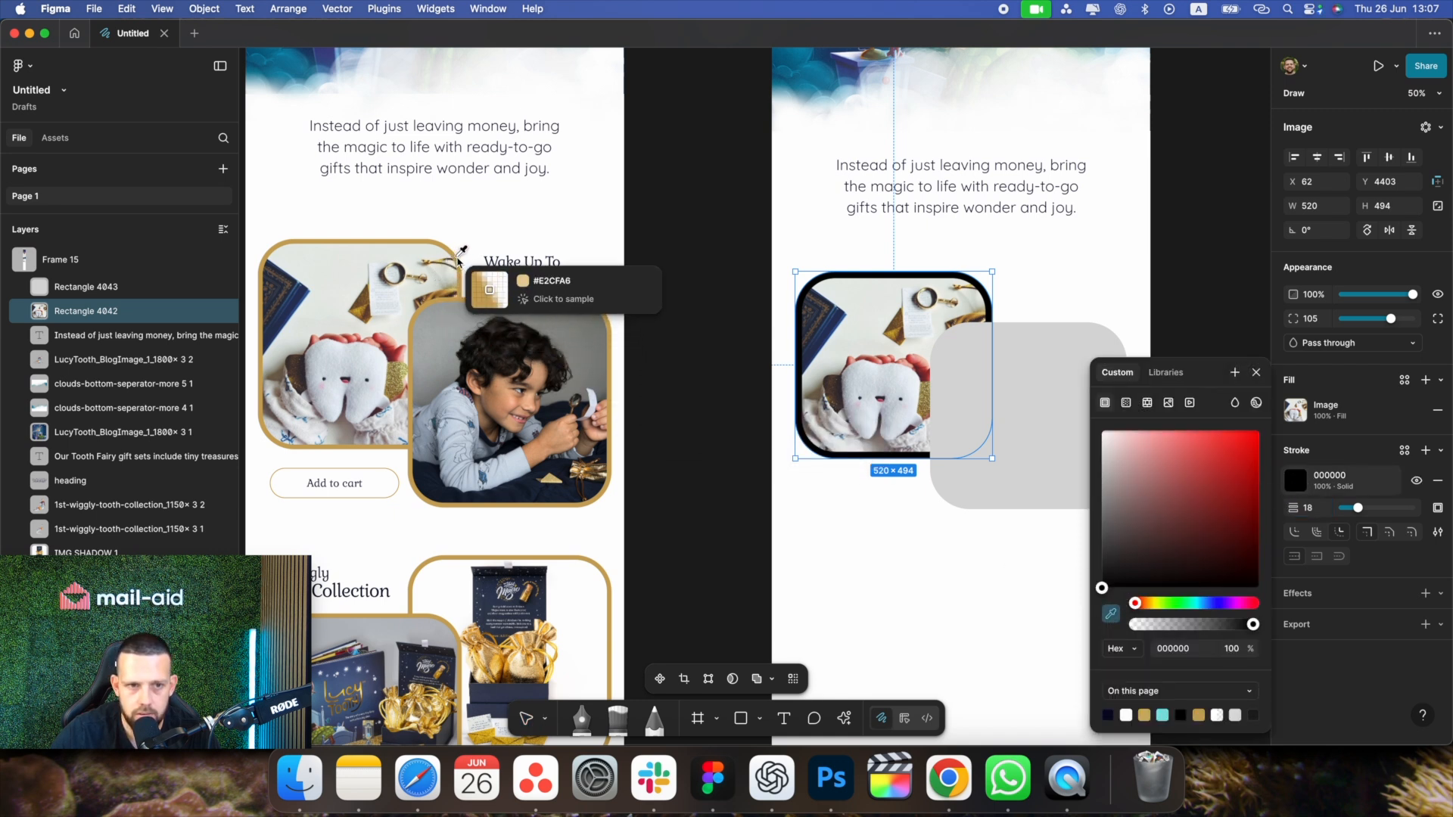
pyautogui.click(457, 261)
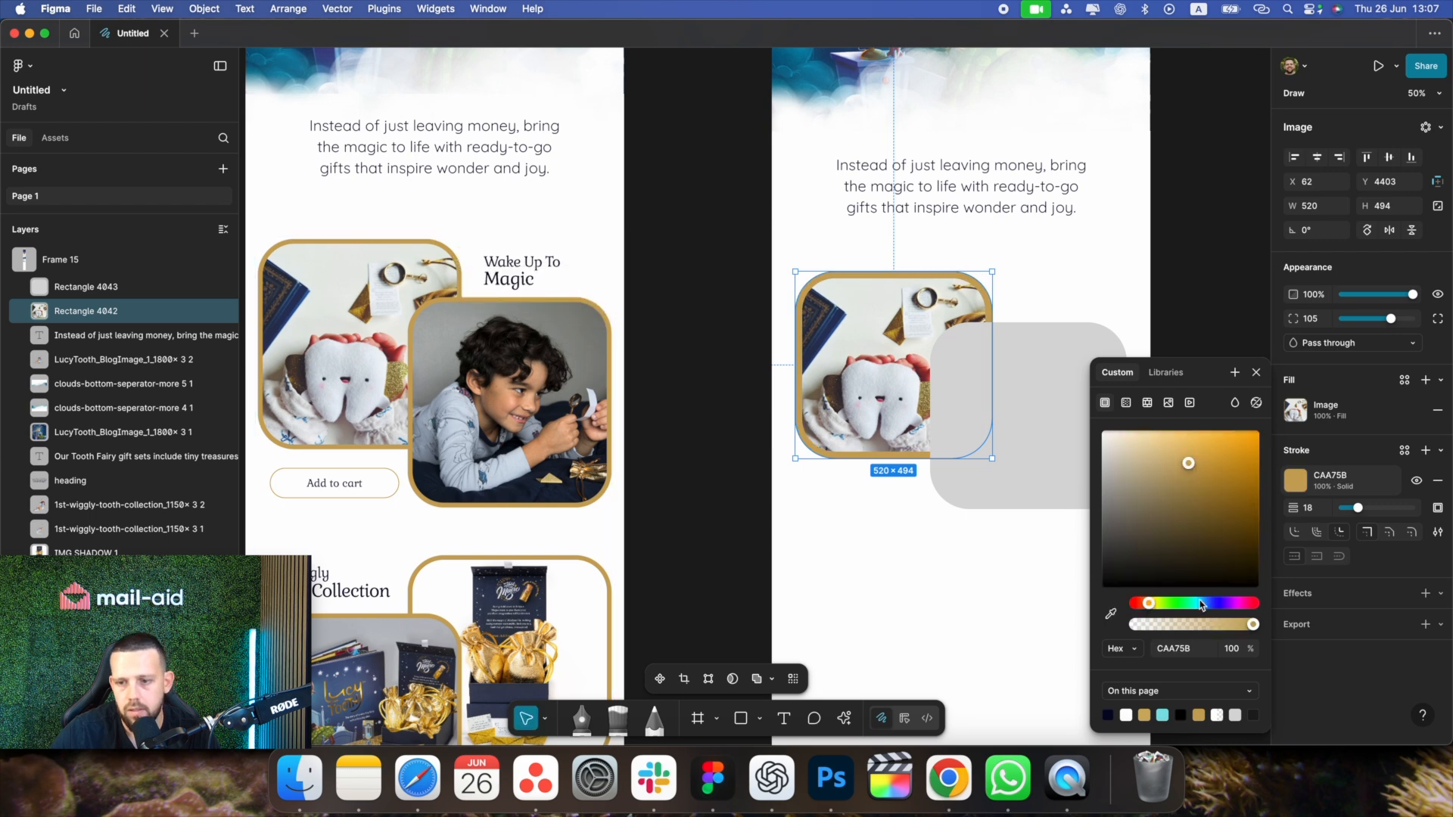
pyautogui.click(949, 640)
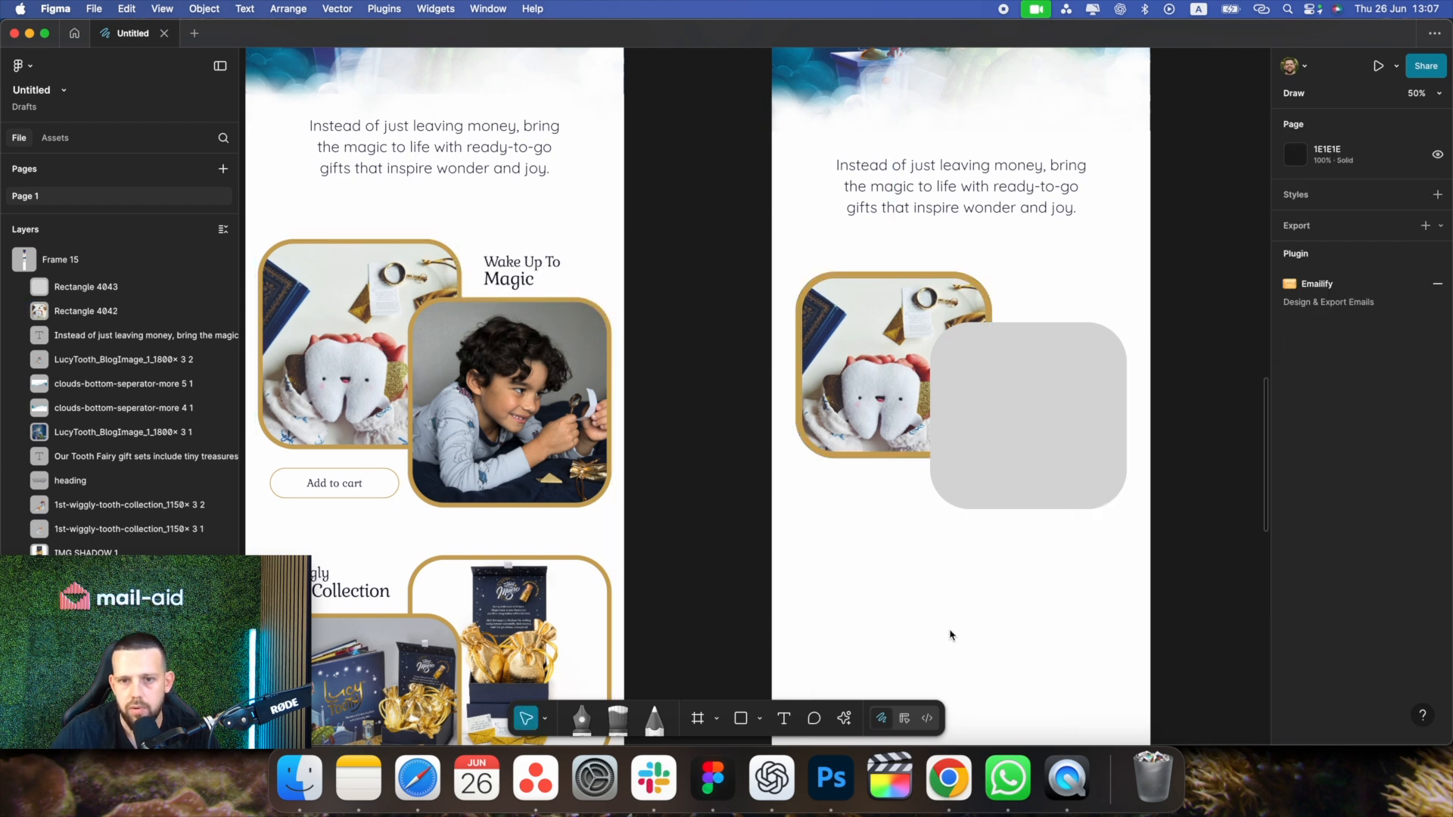
# Reduce the tooth toy picture's stroke weight to 14, keeping its size at 520 × 494
pyautogui.click(876, 363)
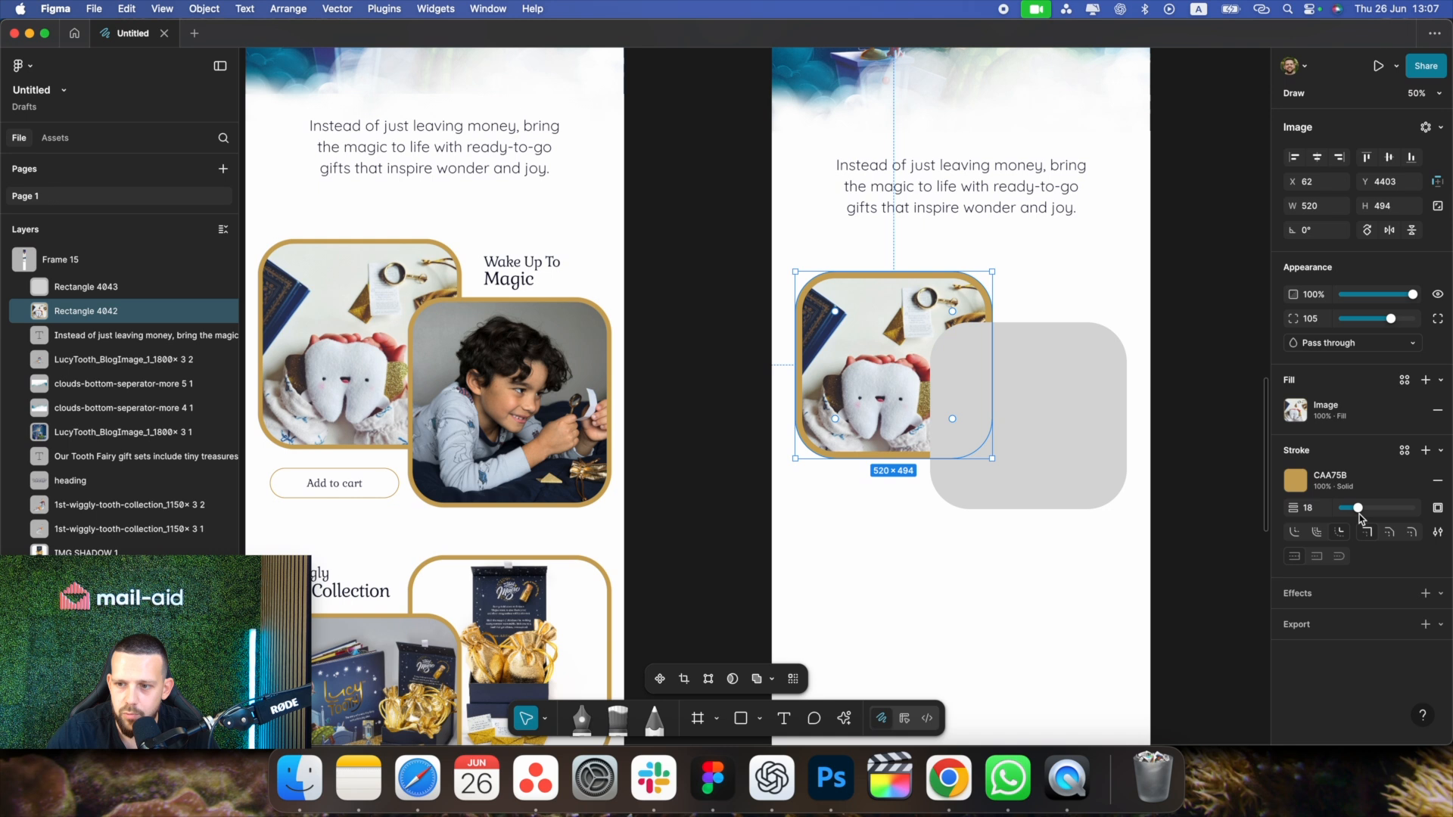
pyautogui.moveTo(1360, 518); pyautogui.dragTo(1357, 513)
pyautogui.moveTo(907, 459); pyautogui.dragTo(908, 461)
pyautogui.moveTo(907, 477); pyautogui.dragTo(907, 457)
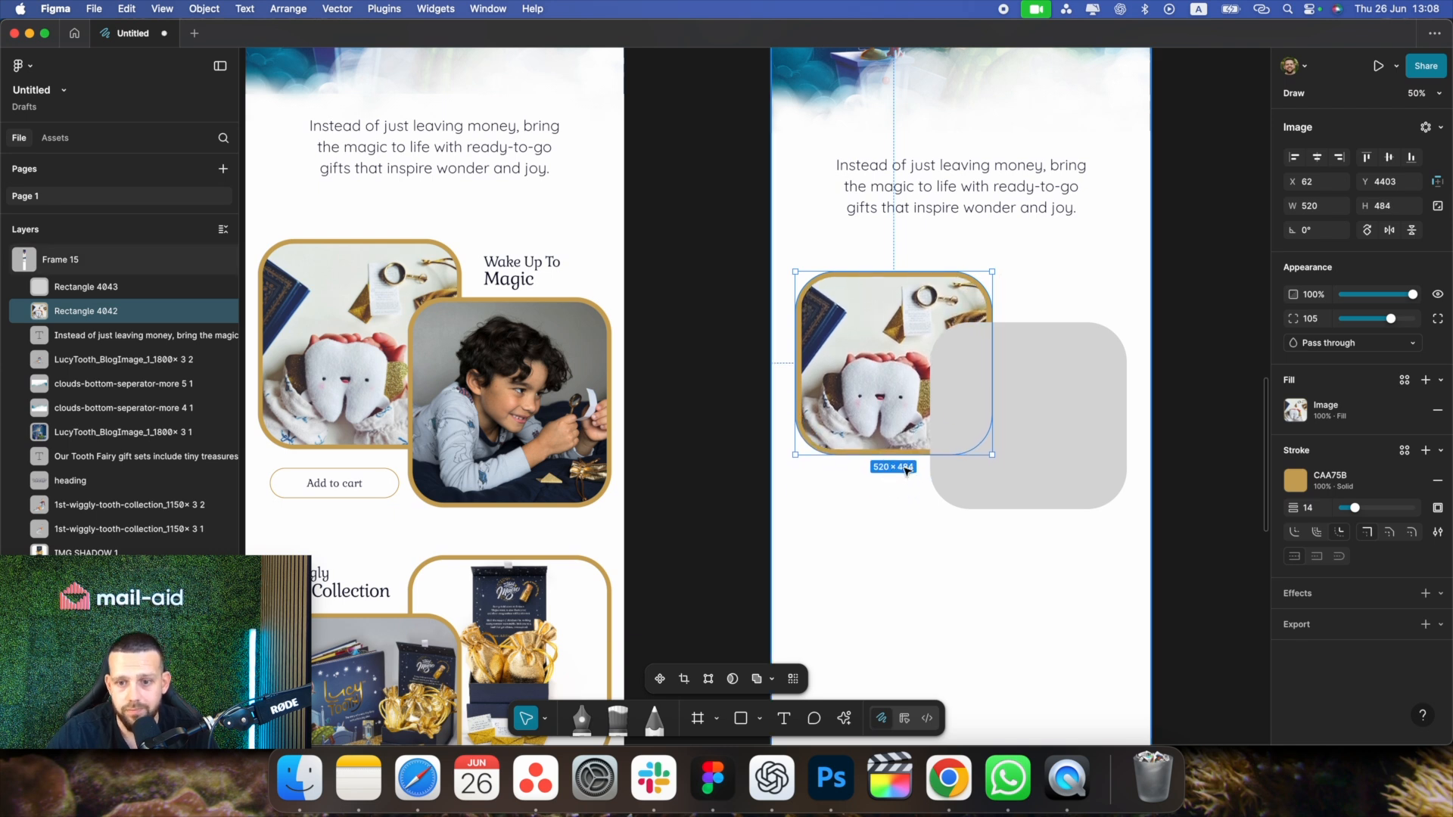
pyautogui.click(952, 614)
# Fill the front rectangle with the picture of the boy and give it the same gold CAA75B stroke as the tooth toy picture
pyautogui.hscroll(2, 941, 584)
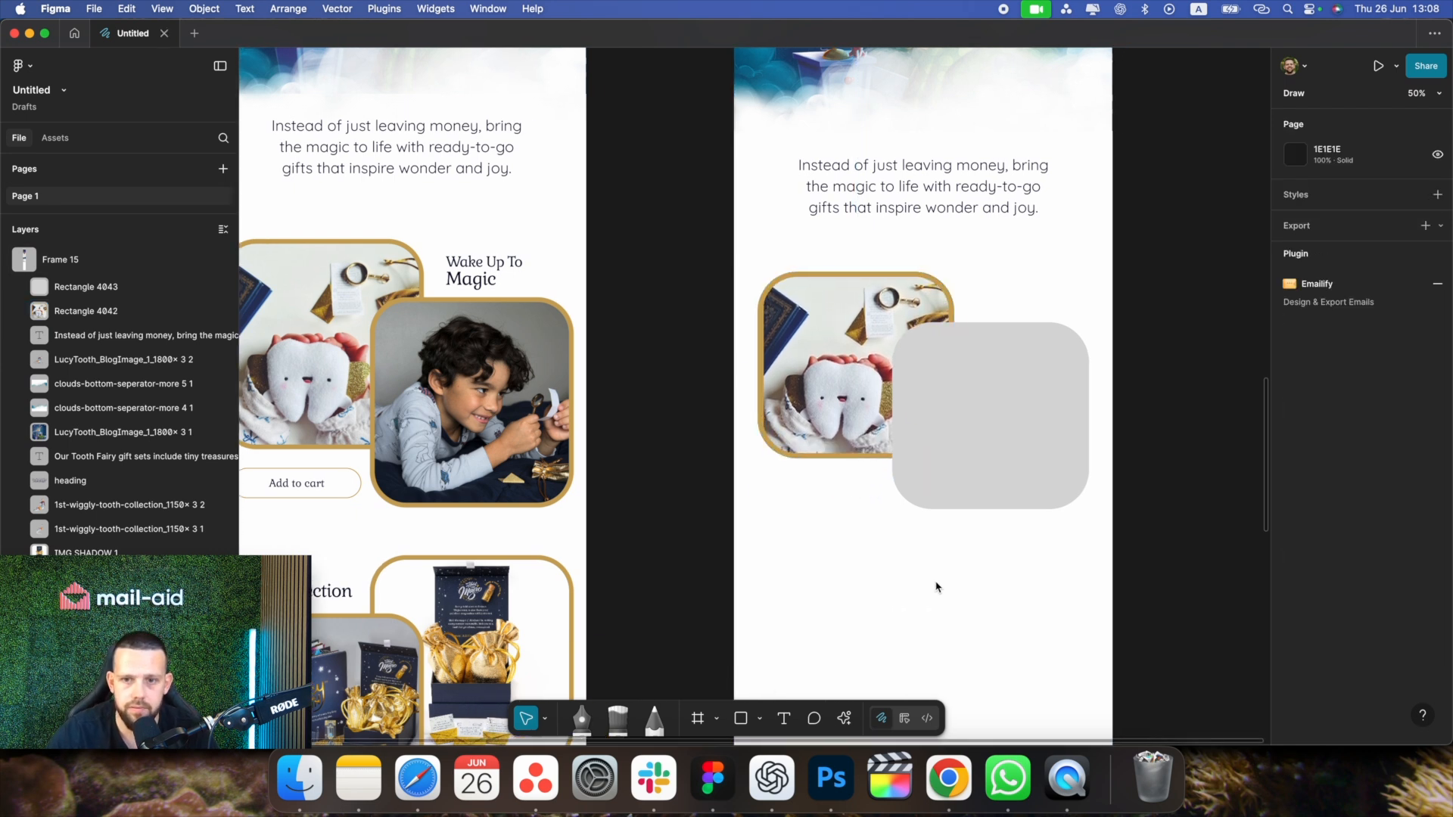
pyautogui.doubleClick(982, 448)
pyautogui.click(1200, 407)
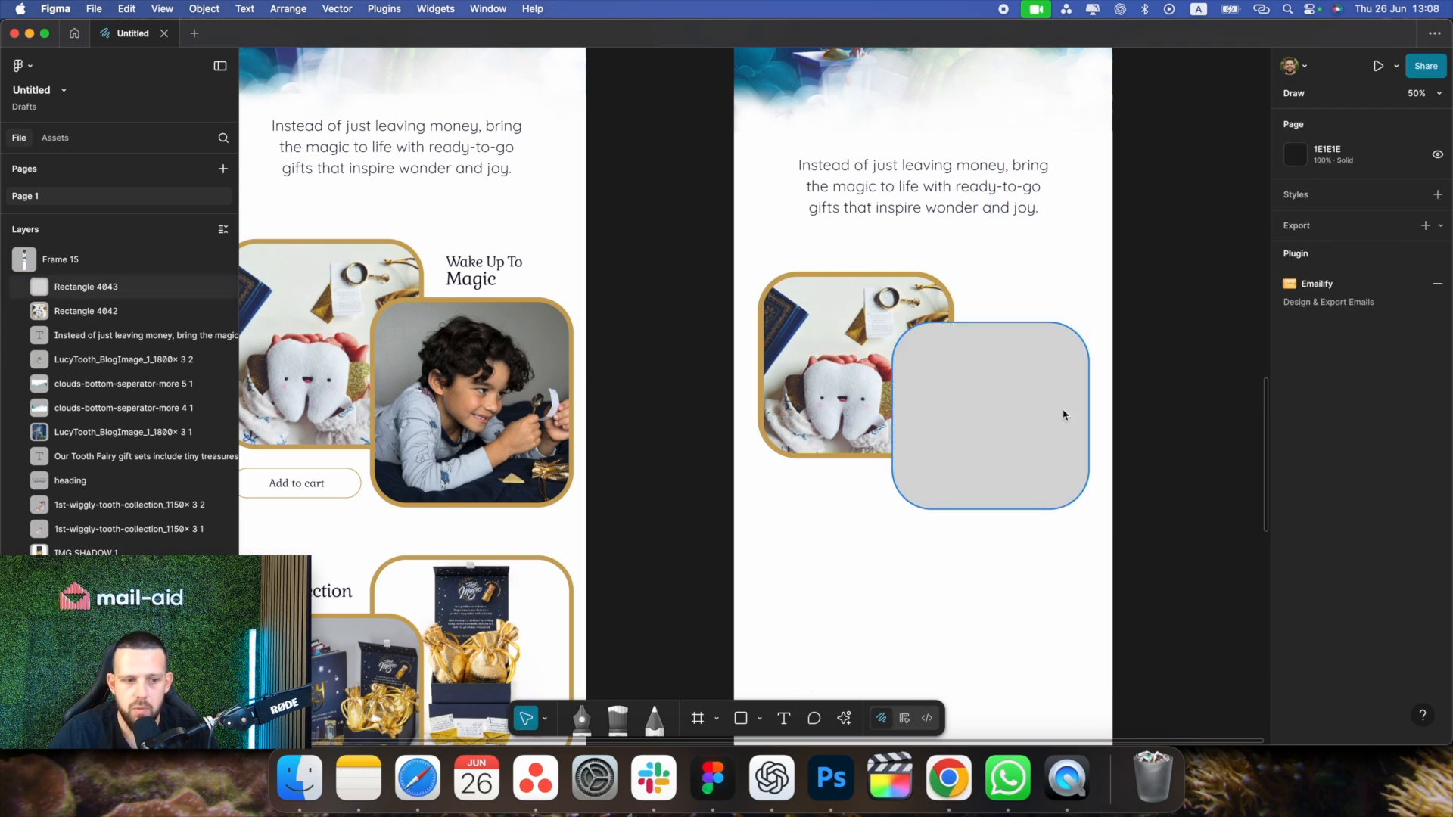
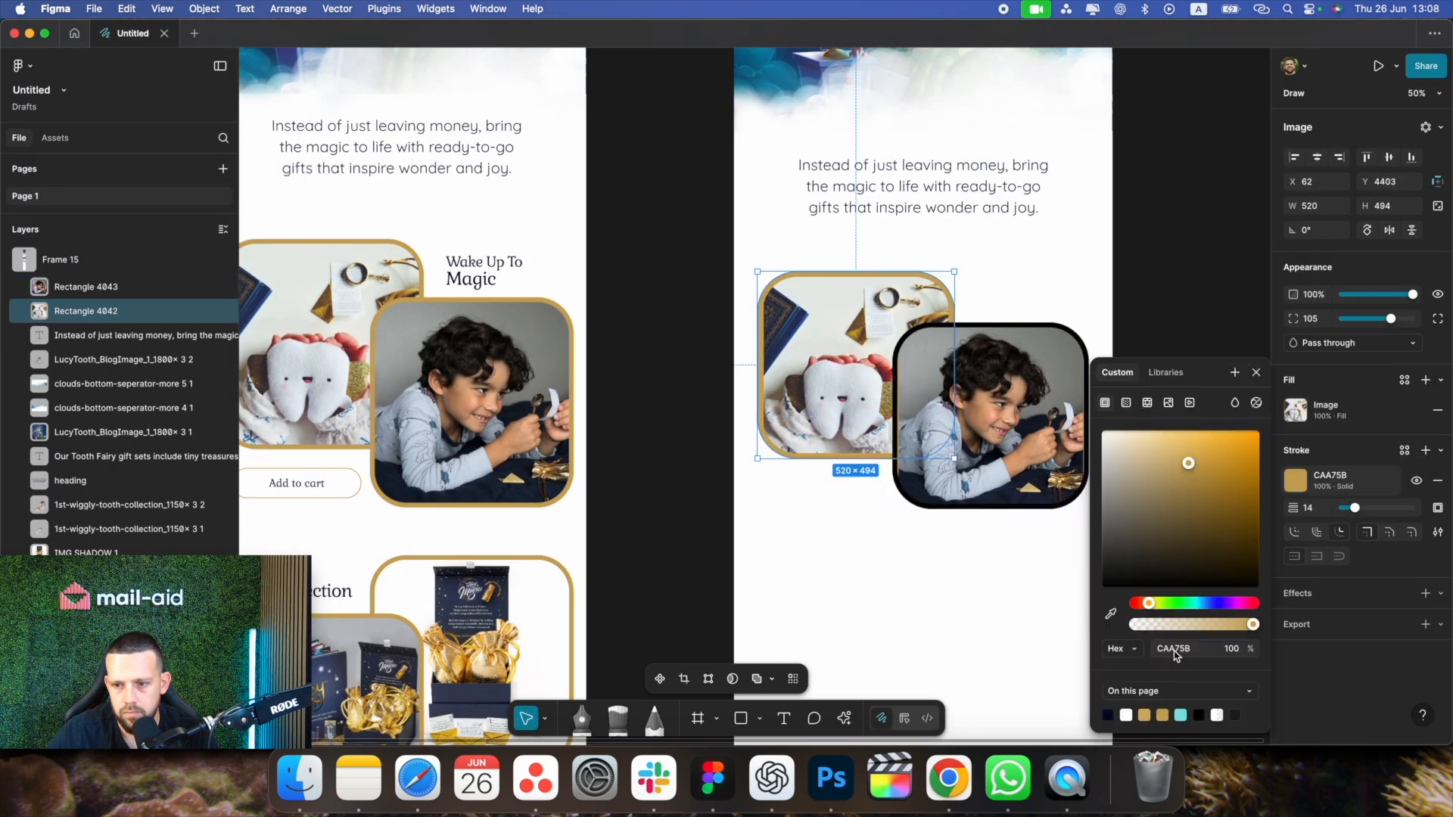
pyautogui.click(1205, 315)
# Add the heading text "Wake Up To Magic" above the picture of the boy in the new frame
pyautogui.hscroll(2, 1113, 326)
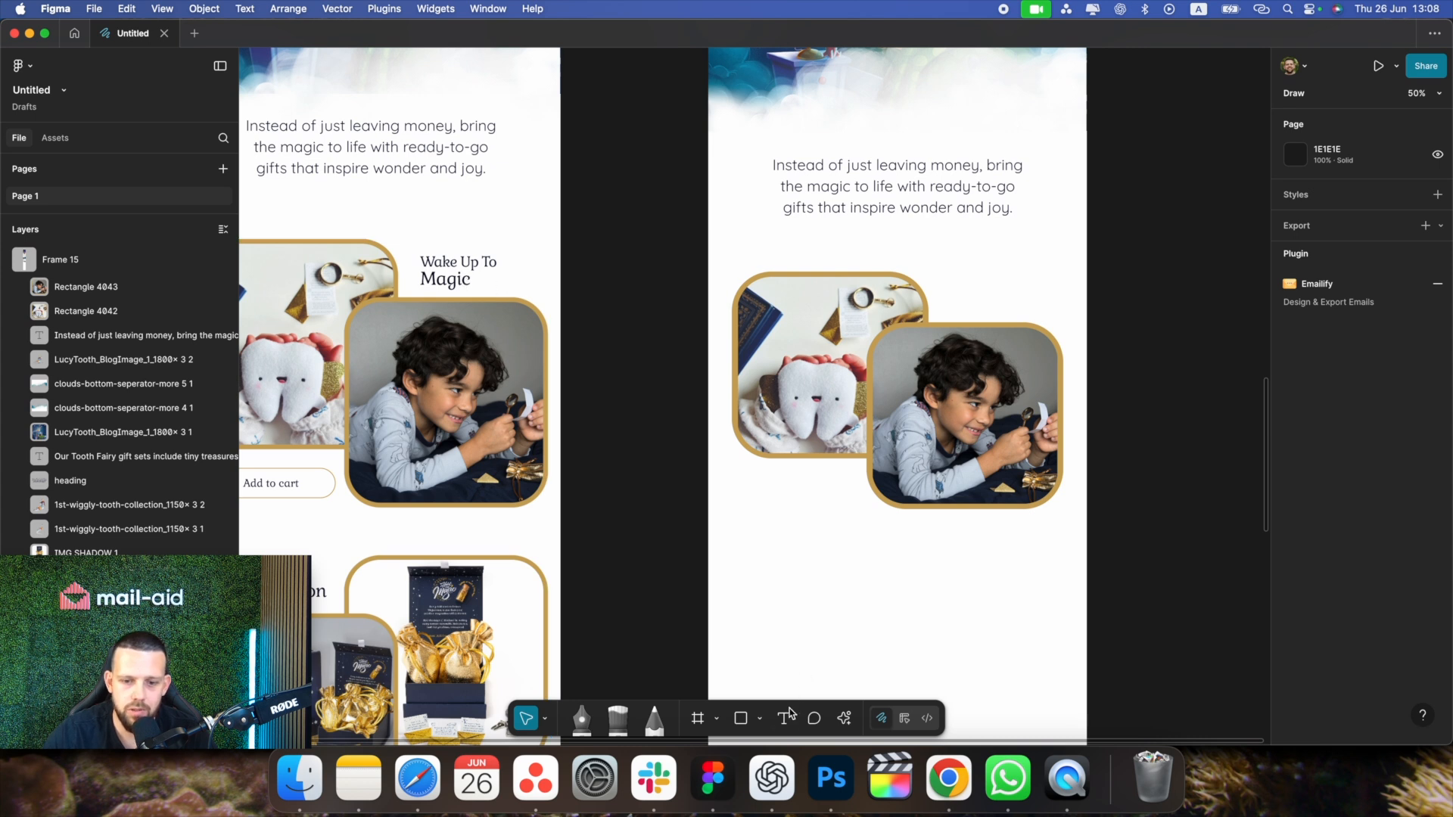
pyautogui.press('t')
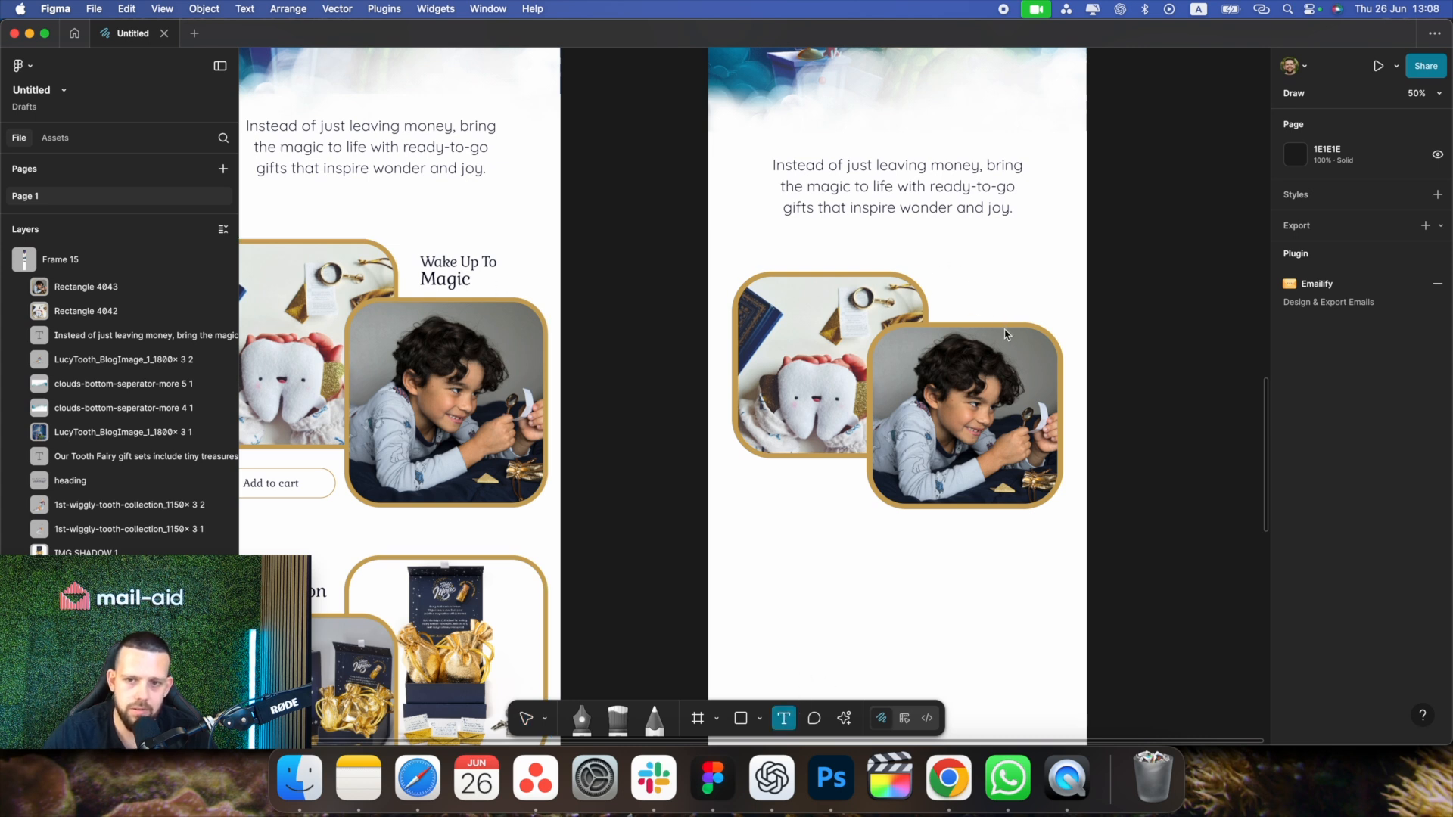
pyautogui.click(1005, 333)
pyautogui.write('Wake U')
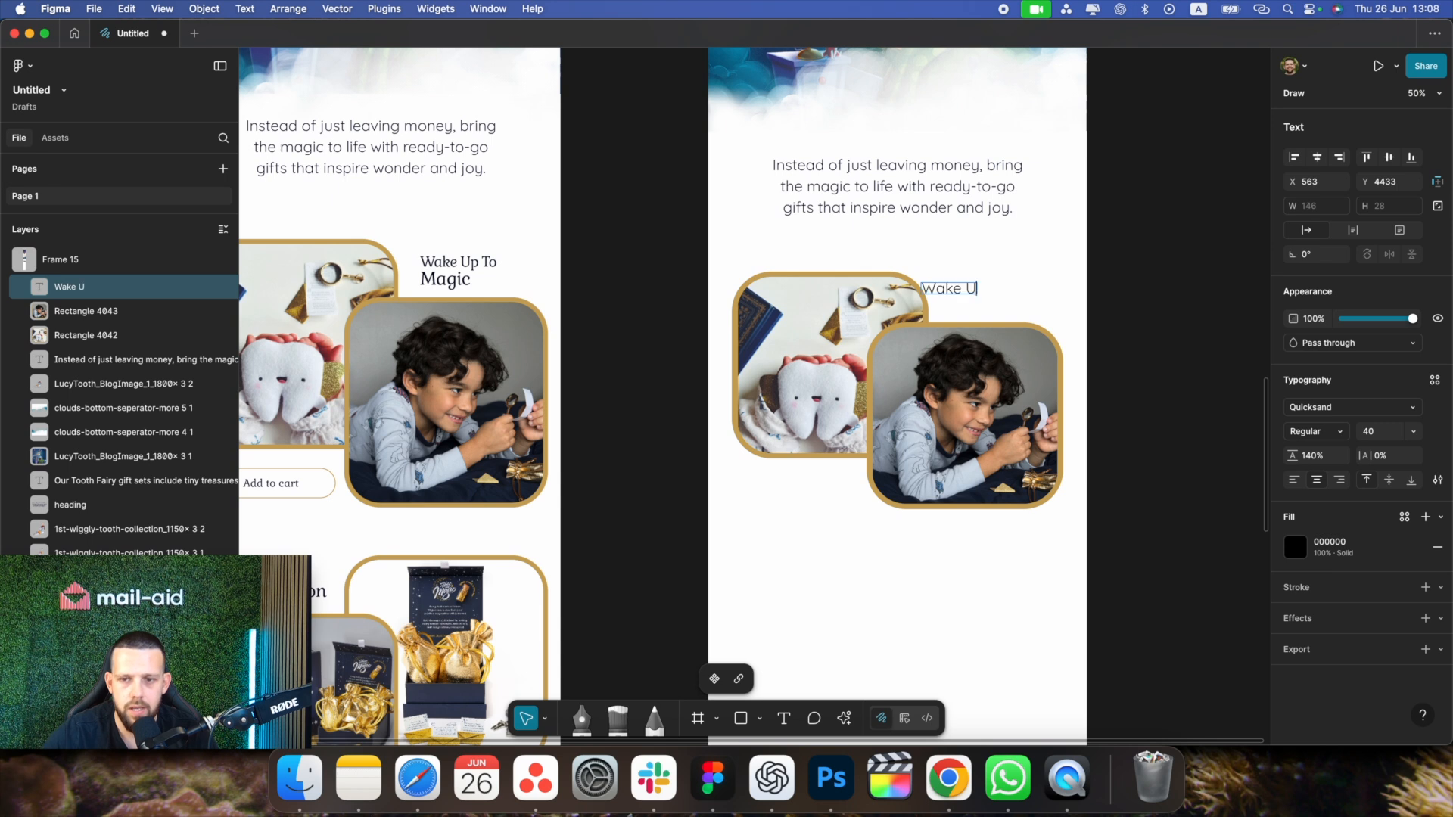
pyautogui.write('p To Magic')
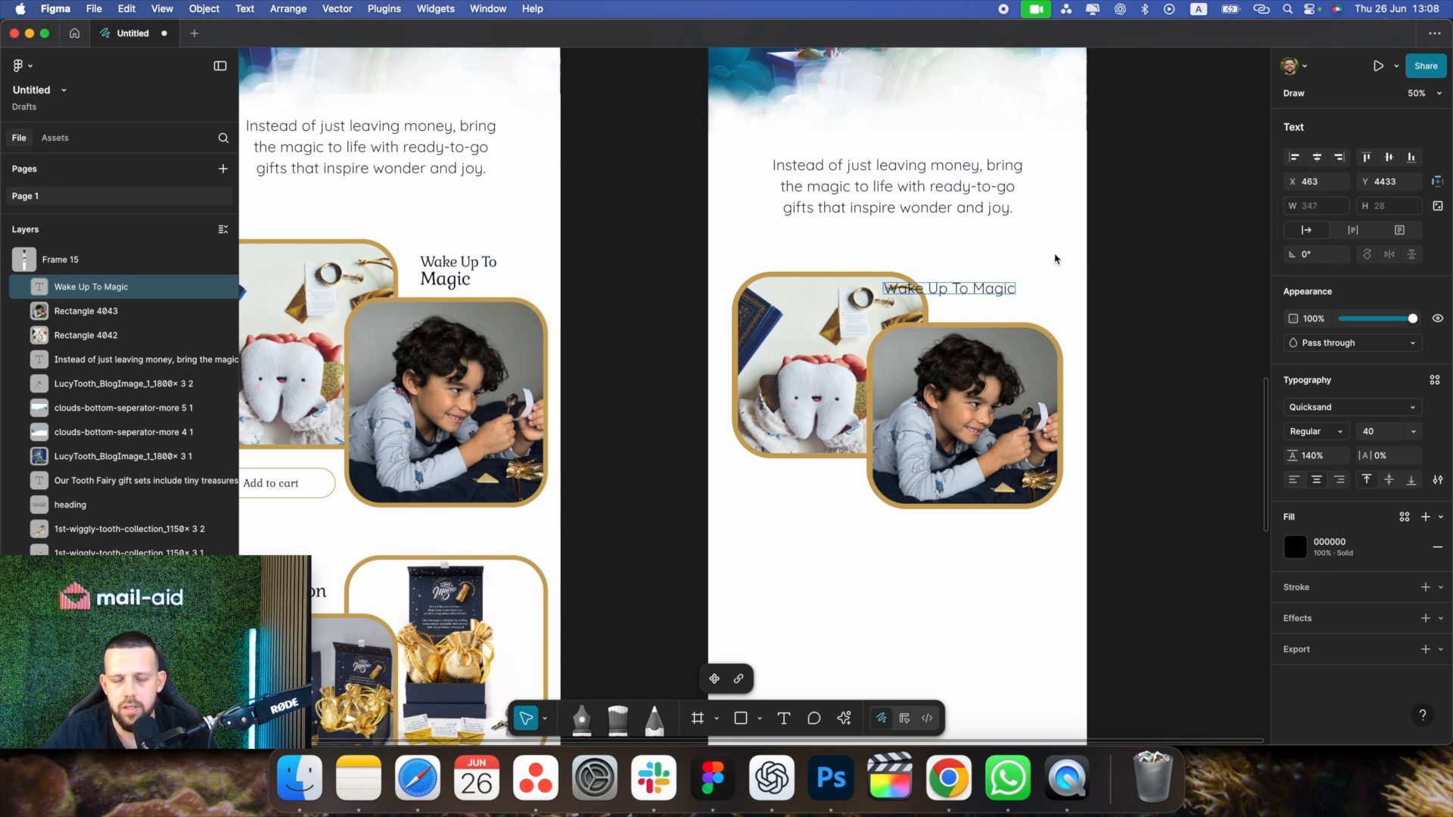
pyautogui.press('Escape')
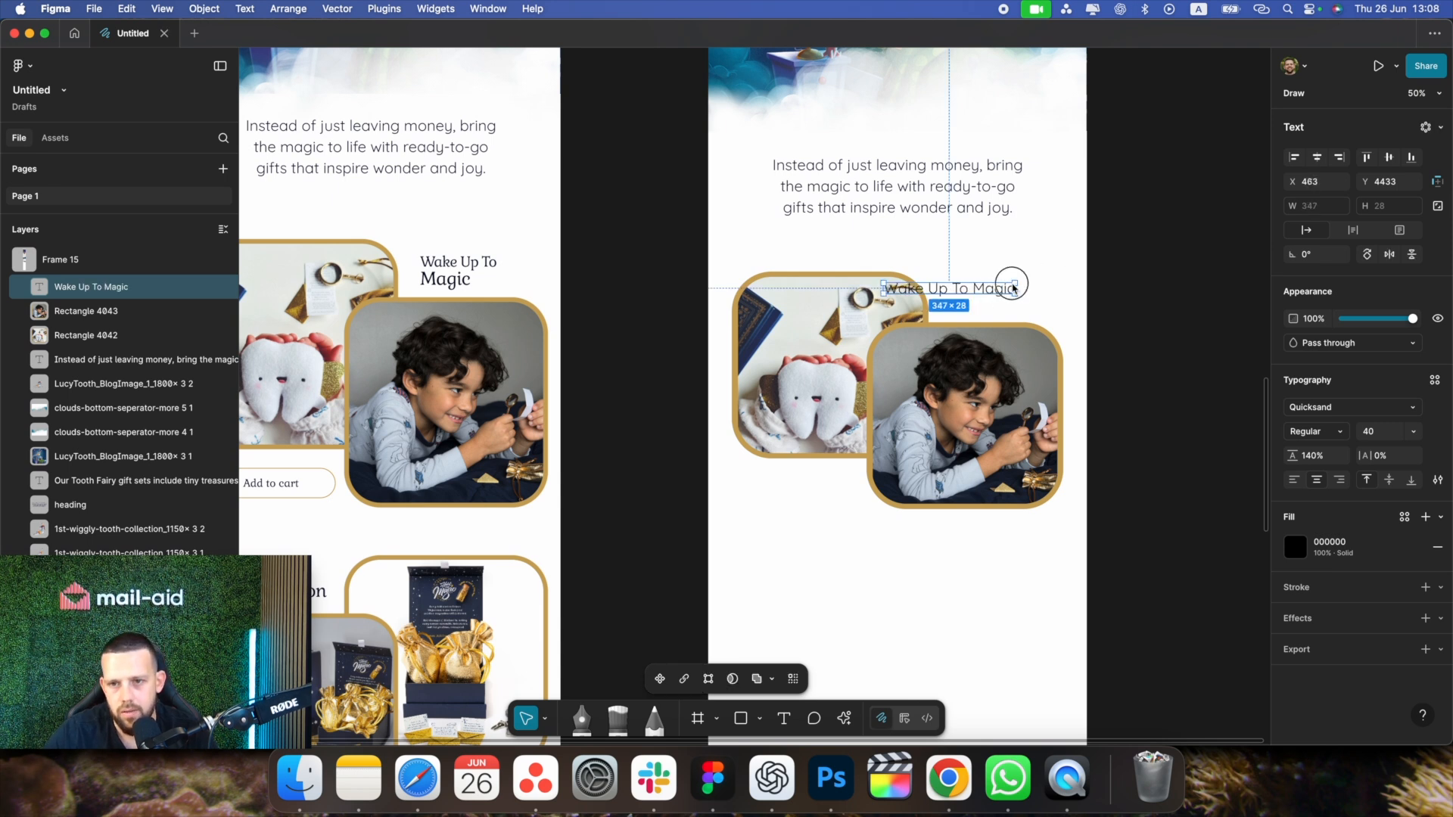
# Wrap the heading onto two left-aligned lines in a 261-wide box with 99% line height, placed beside the tooth toy picture
pyautogui.moveTo(1016, 292); pyautogui.dragTo(985, 292)
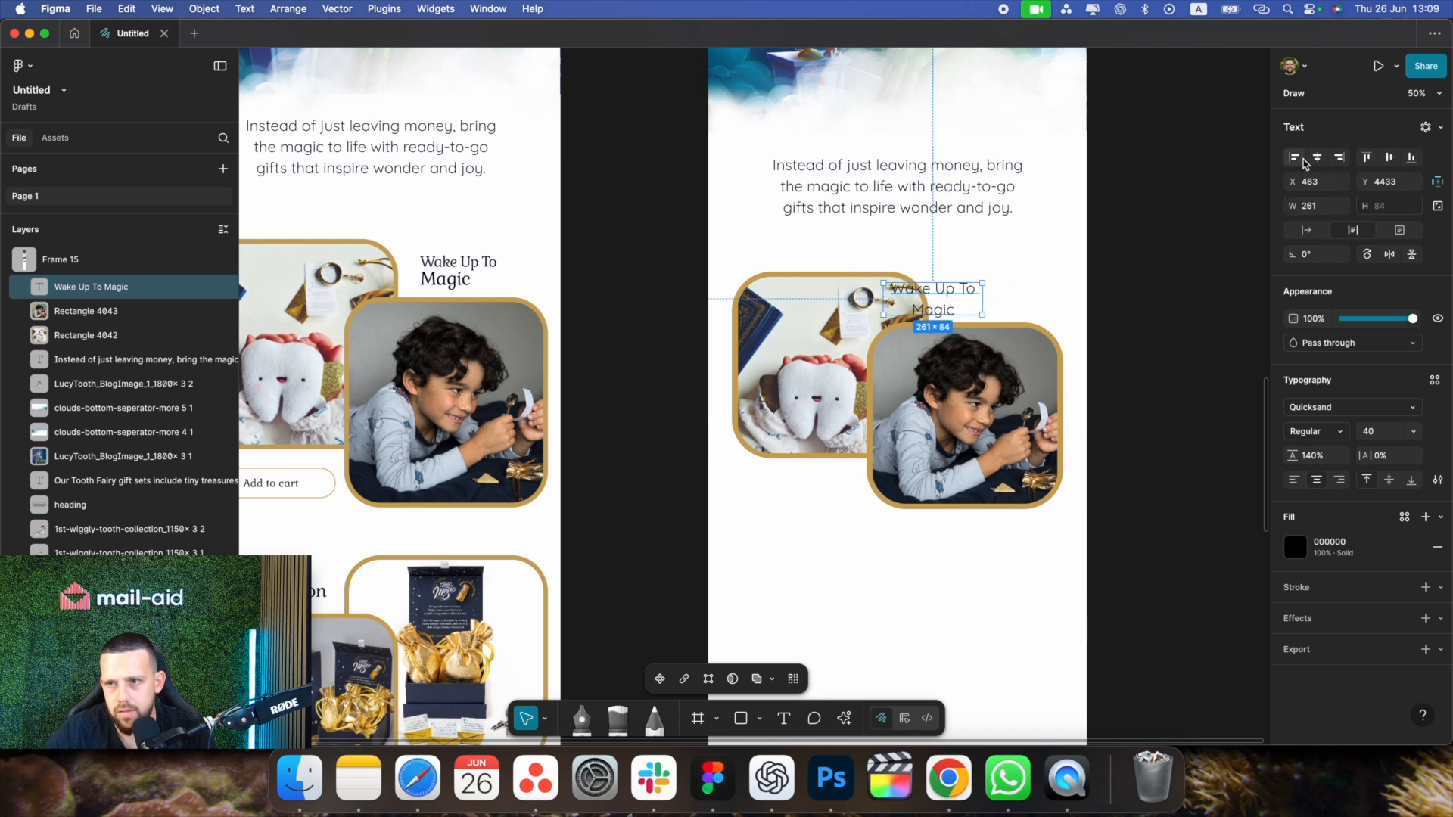
pyautogui.moveTo(970, 310); pyautogui.dragTo(974, 299)
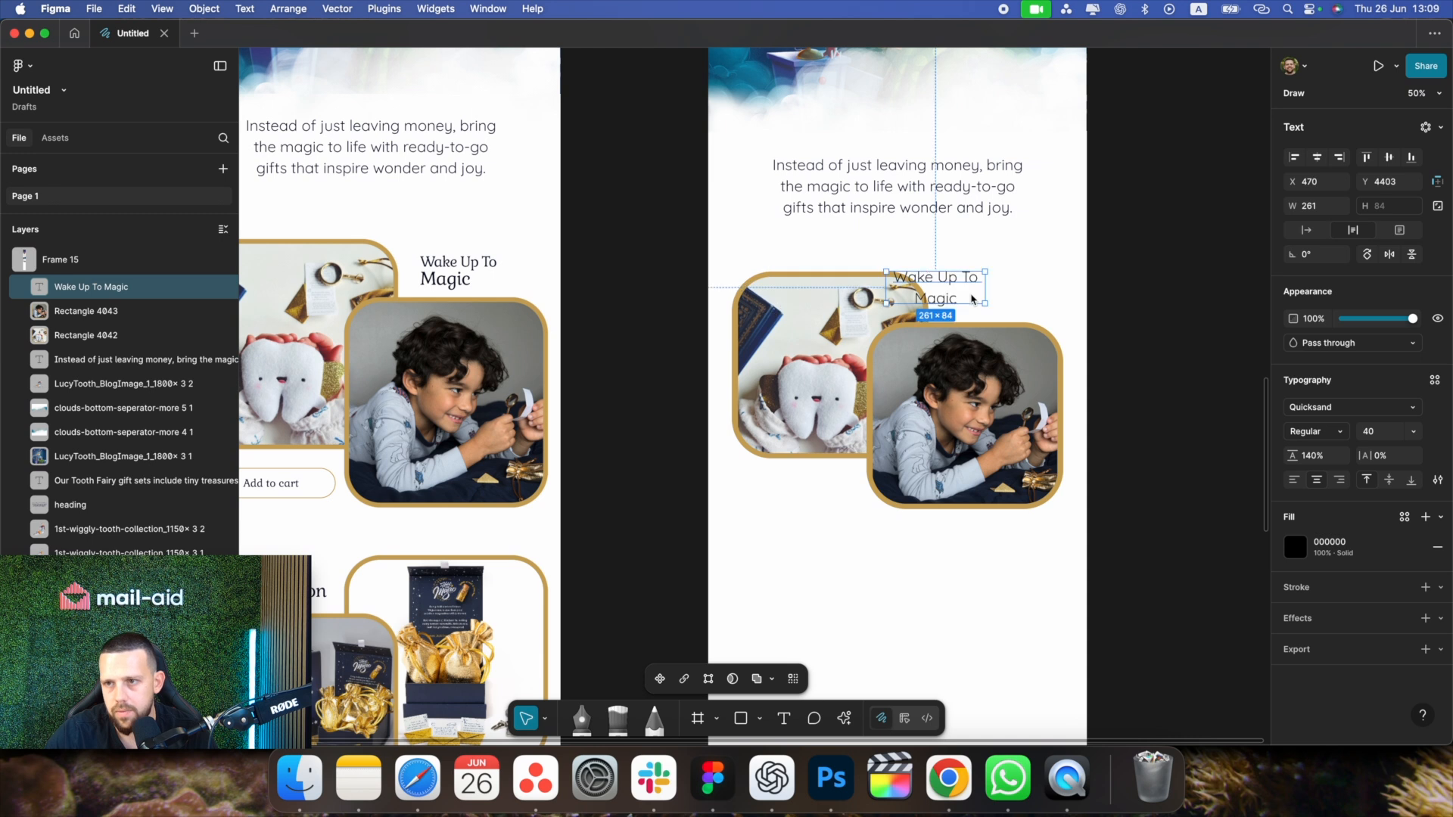
pyautogui.click(1294, 480)
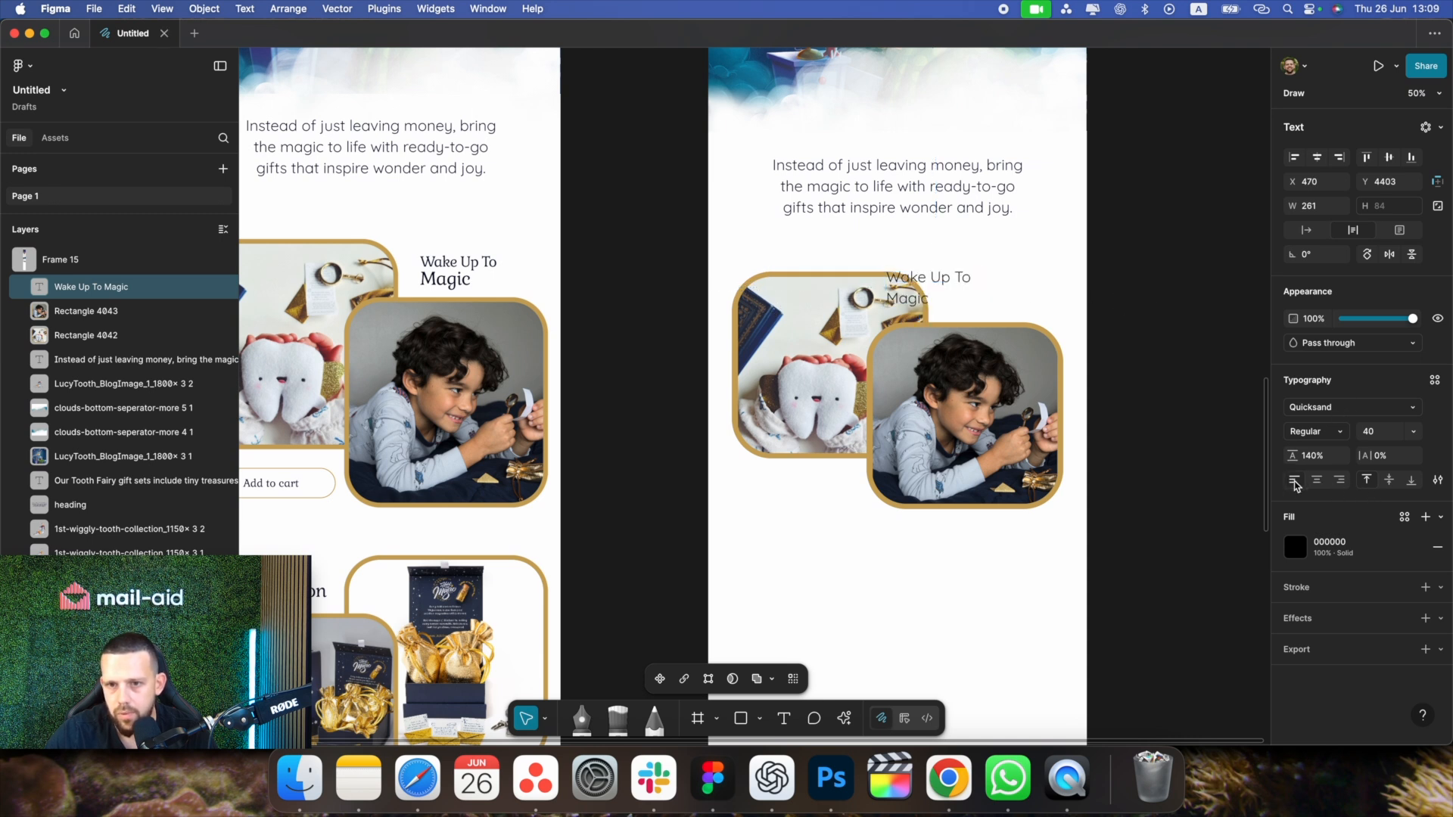
pyautogui.moveTo(950, 294); pyautogui.dragTo(1017, 301)
pyautogui.moveTo(1304, 456); pyautogui.dragTo(1271, 455)
# Change the "Wake Up To Magic" heading's font to Gabriela and nudge it to X 646, Y 4421
pyautogui.doubleClick(995, 293)
pyautogui.click(1332, 407)
pyautogui.write('g')
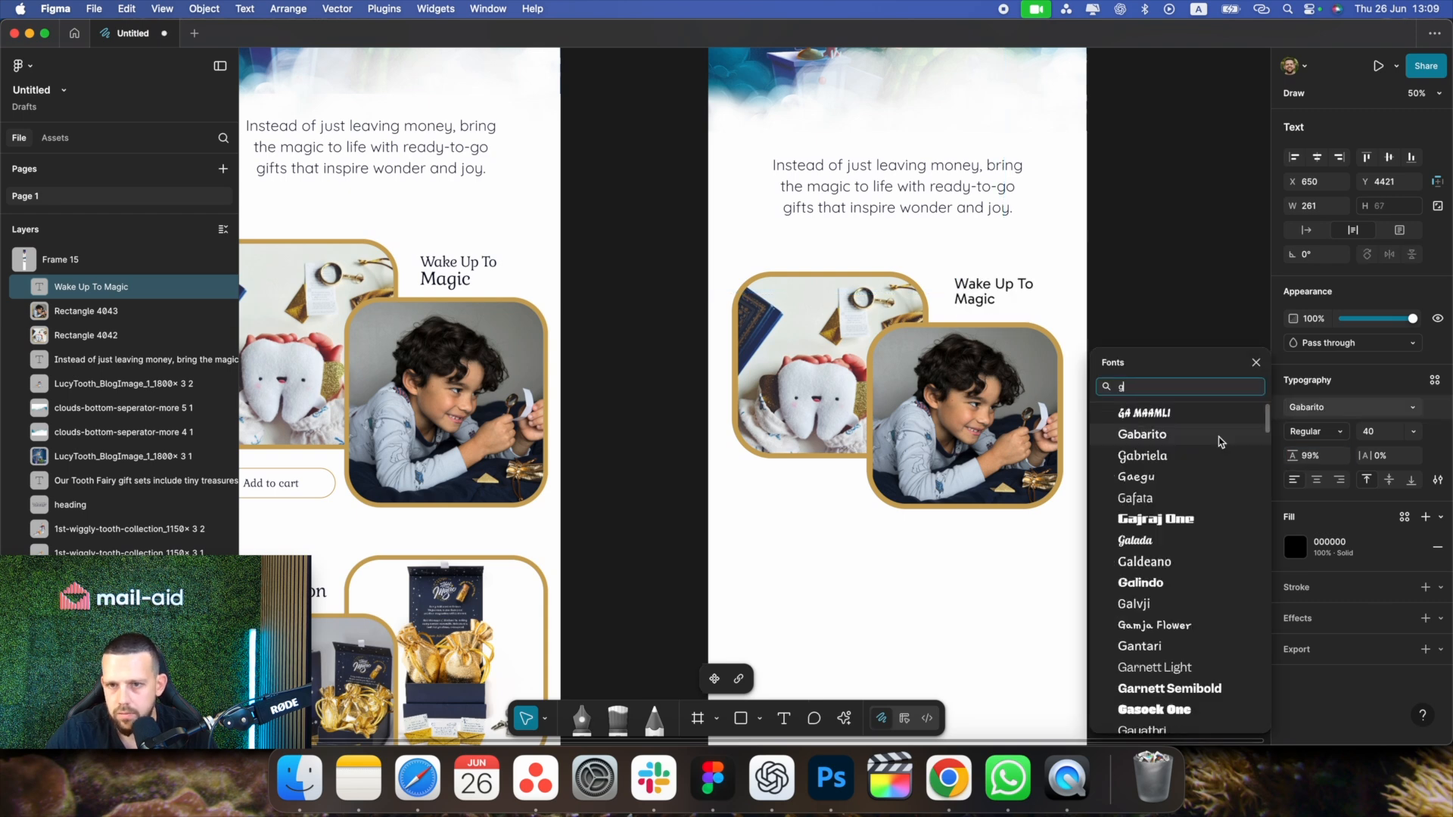
pyautogui.click(1211, 455)
pyautogui.click(1327, 409)
pyautogui.click(1166, 325)
pyautogui.click(994, 290)
pyautogui.moveTo(996, 293); pyautogui.dragTo(994, 294)
# Copy the gold "Shop Tooth Fairy Gifts" button shape from the hero section into the area below the product pictures
pyautogui.scroll(-2, 527, 394)
pyautogui.hscroll(-2, 528, 393)
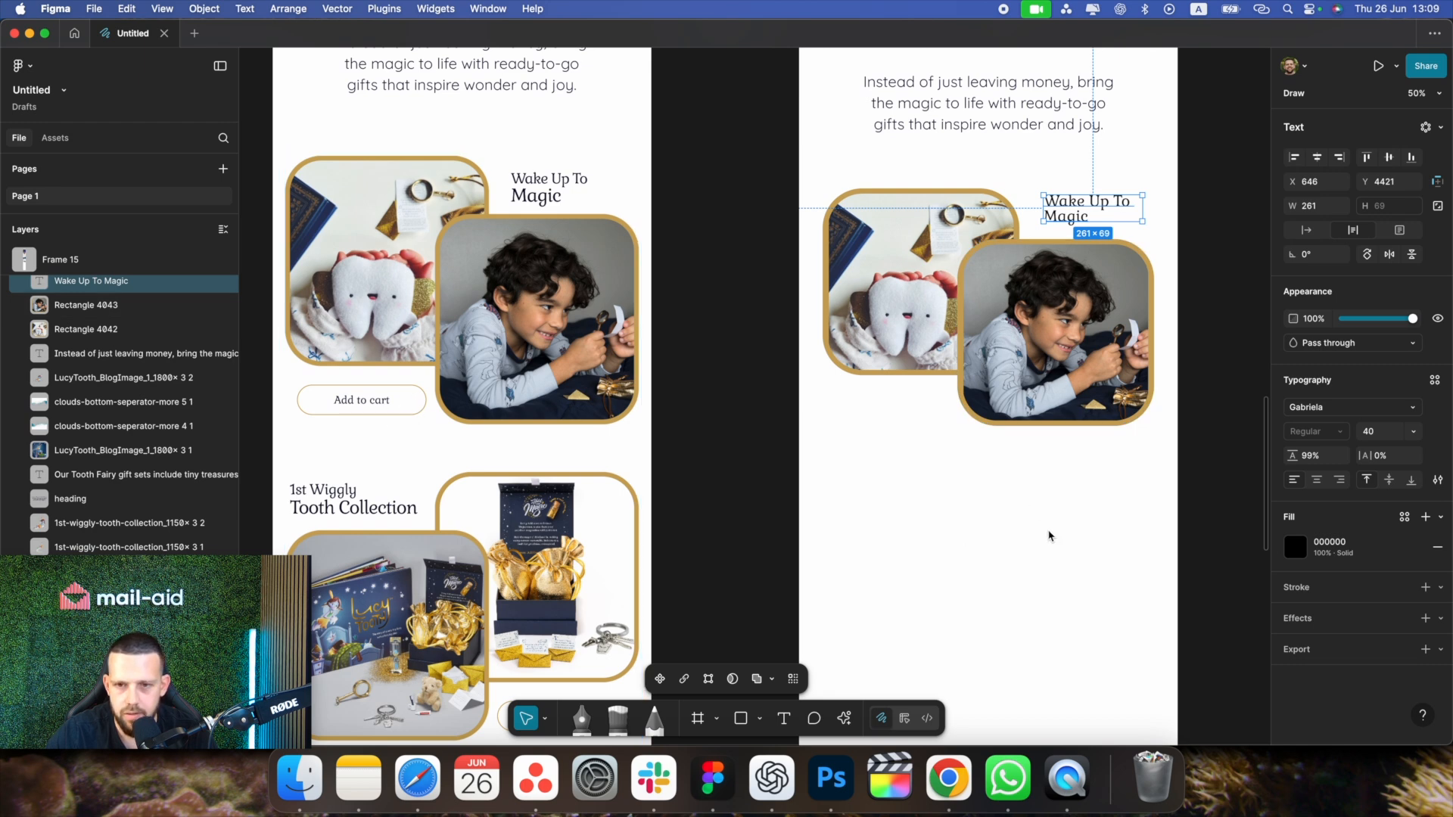
pyautogui.click(901, 502)
pyautogui.keyDown('ctrl'); pyautogui.scroll(-5, 901, 502); pyautogui.keyUp('ctrl')
pyautogui.scroll(5, 859, 277)
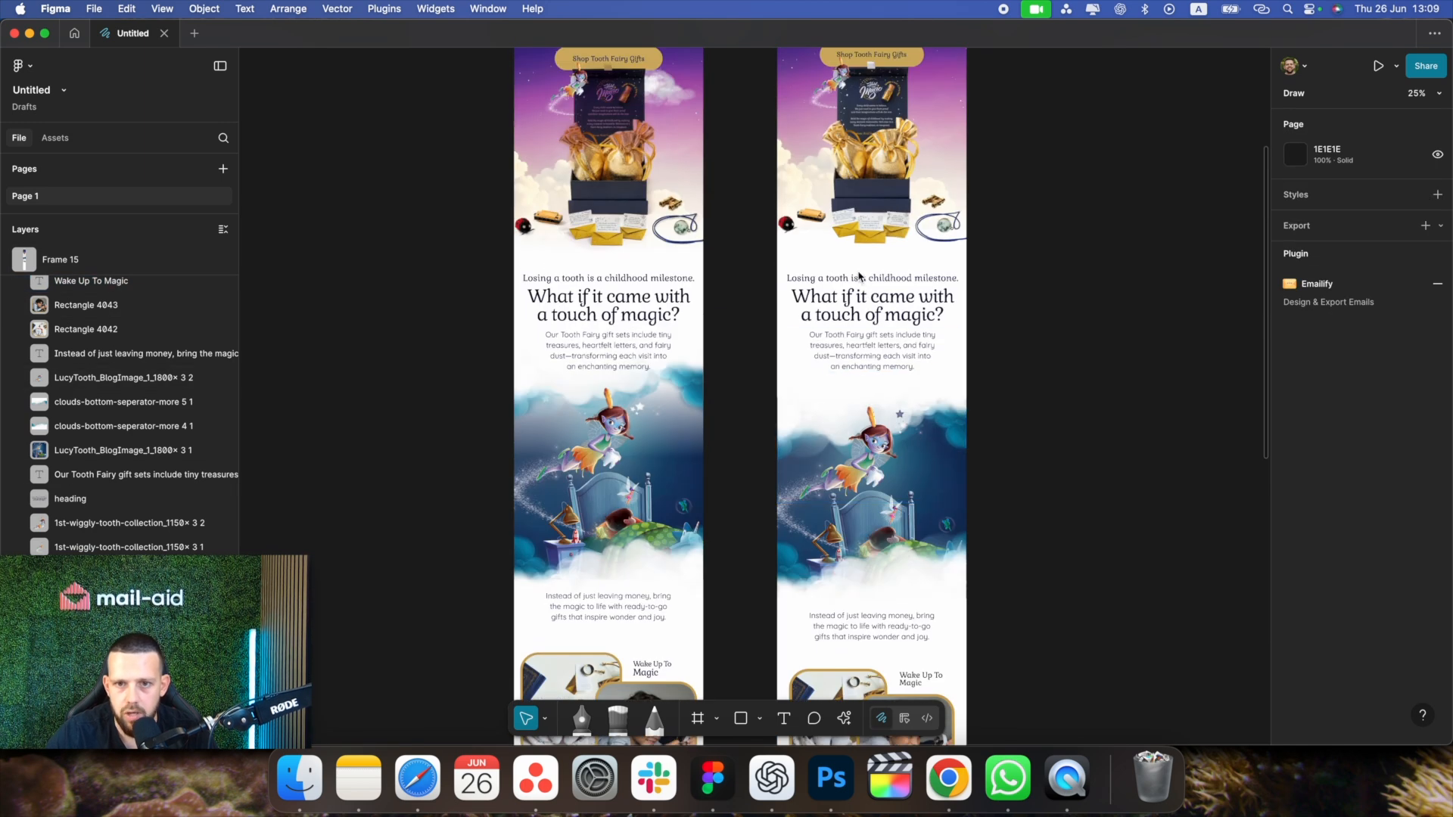
pyautogui.scroll(4, 860, 277)
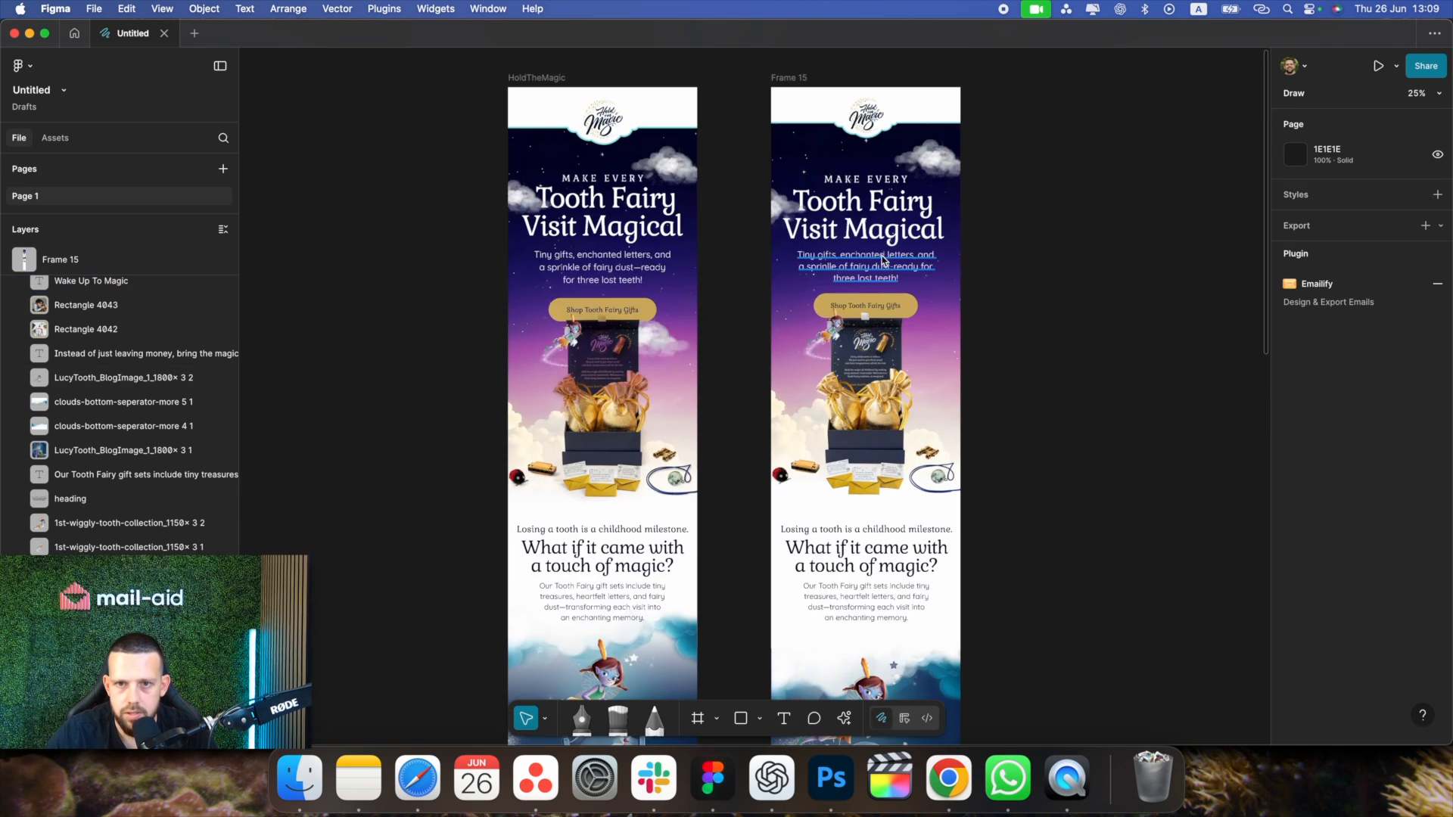
pyautogui.click(863, 306)
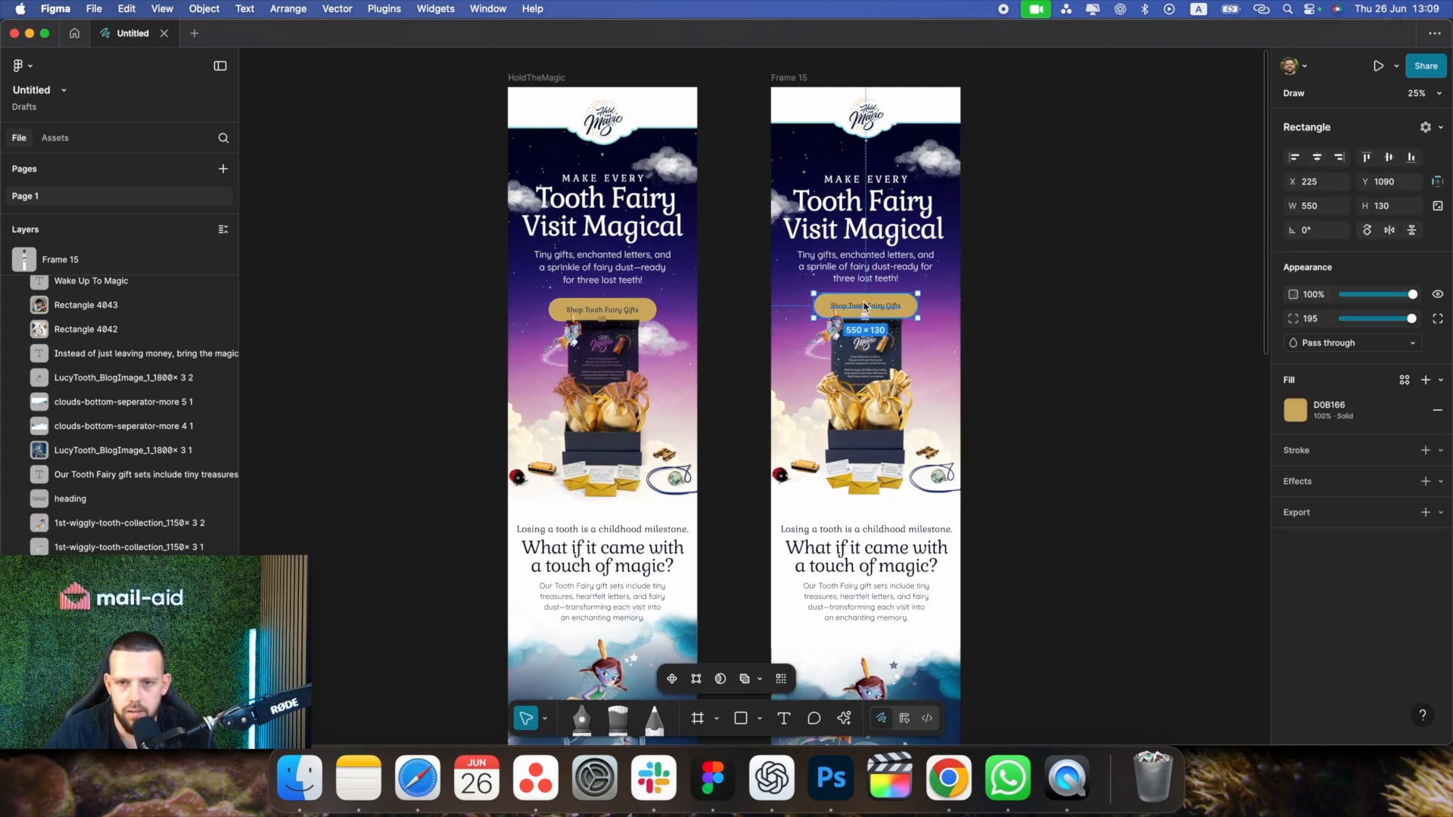
pyautogui.moveTo(865, 306); pyautogui.dragTo(824, 224)
pyautogui.scroll(-15, 878, 429)
pyautogui.hotkey('shift', '0')
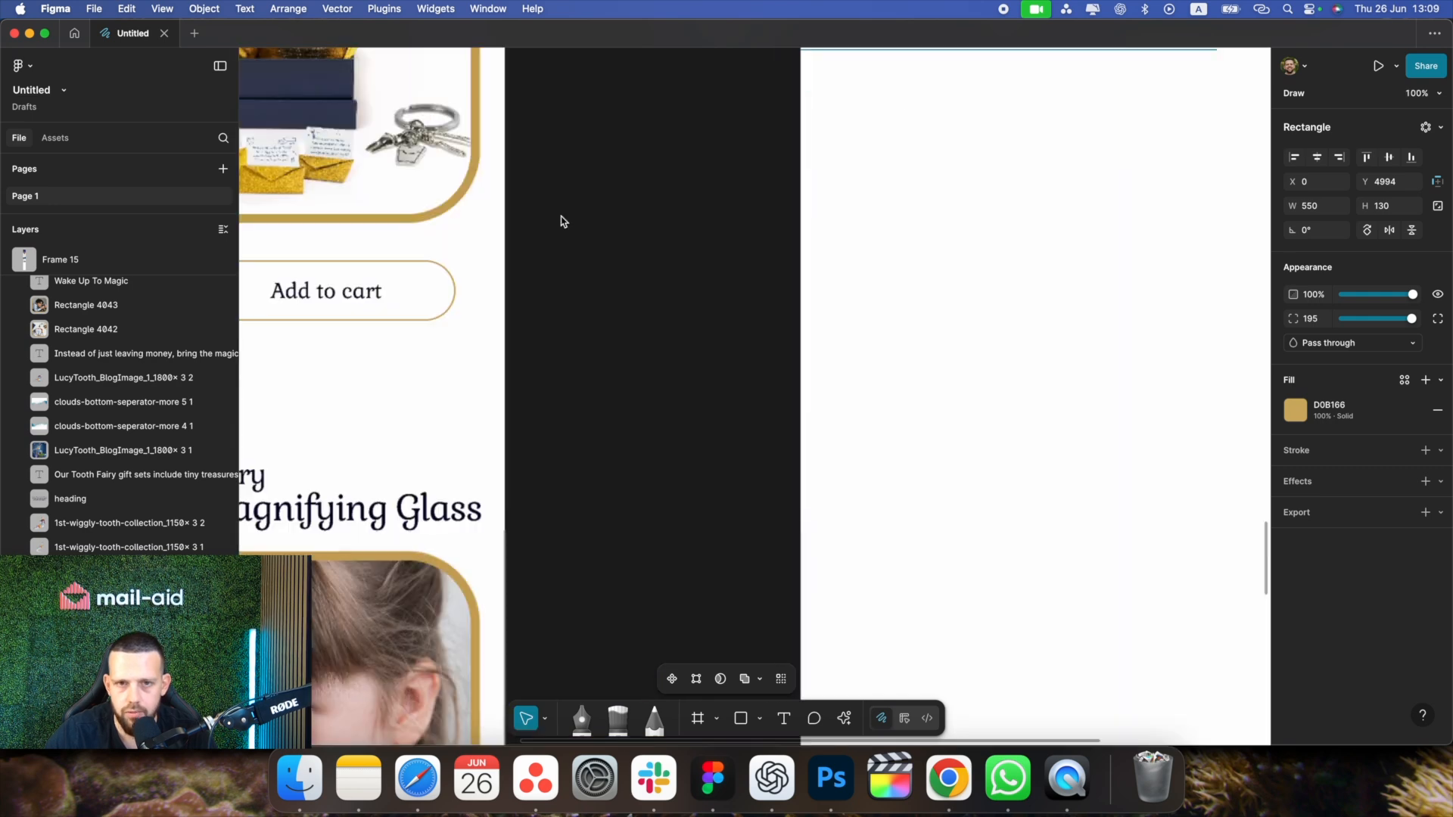
# Scale the copied button shape down to 305 × 92 and place it directly below the tooth toy picture
pyautogui.scroll(8, 1215, 370)
pyautogui.moveTo(1213, 368); pyautogui.dragTo(1016, 329)
pyautogui.press('-')
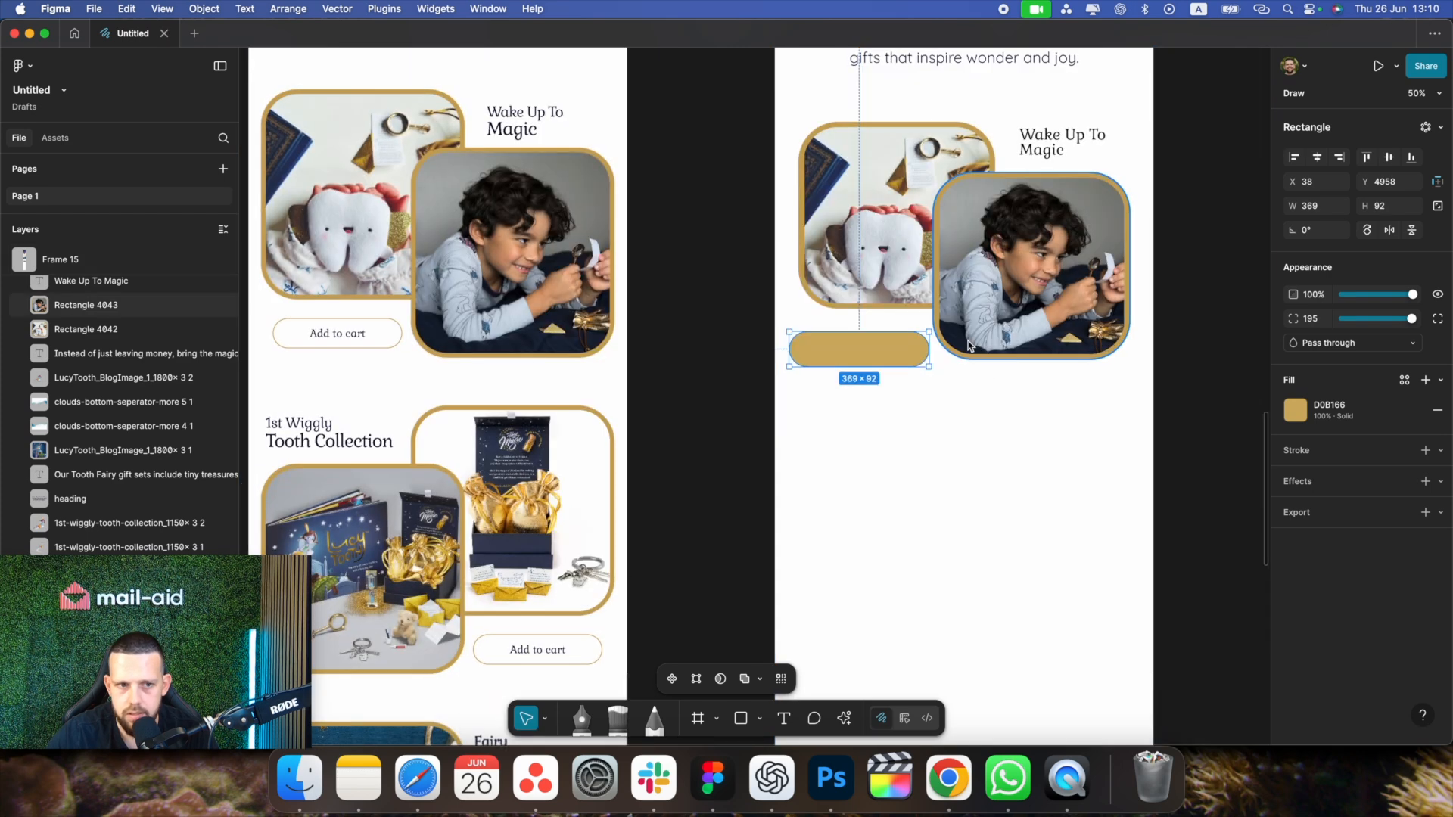
pyautogui.moveTo(892, 349); pyautogui.dragTo(891, 339)
pyautogui.moveTo(789, 341); pyautogui.dragTo(816, 338)
# Fill the copied button shape with white FFFFFF and give it a 1-weight gold CAA75B stroke sampled from a picture border
pyautogui.click(1290, 419)
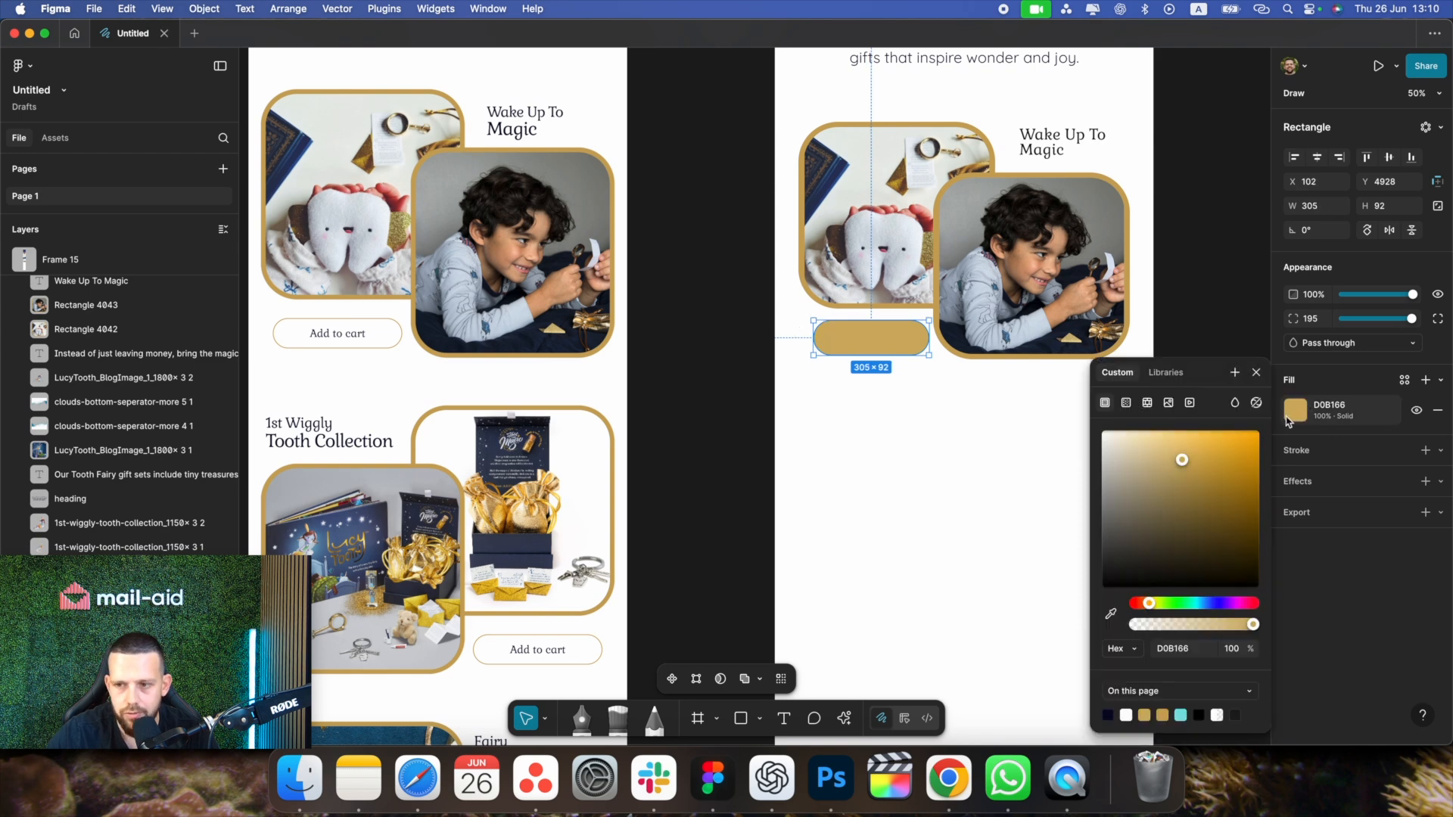
pyautogui.moveTo(1185, 486); pyautogui.dragTo(927, 328)
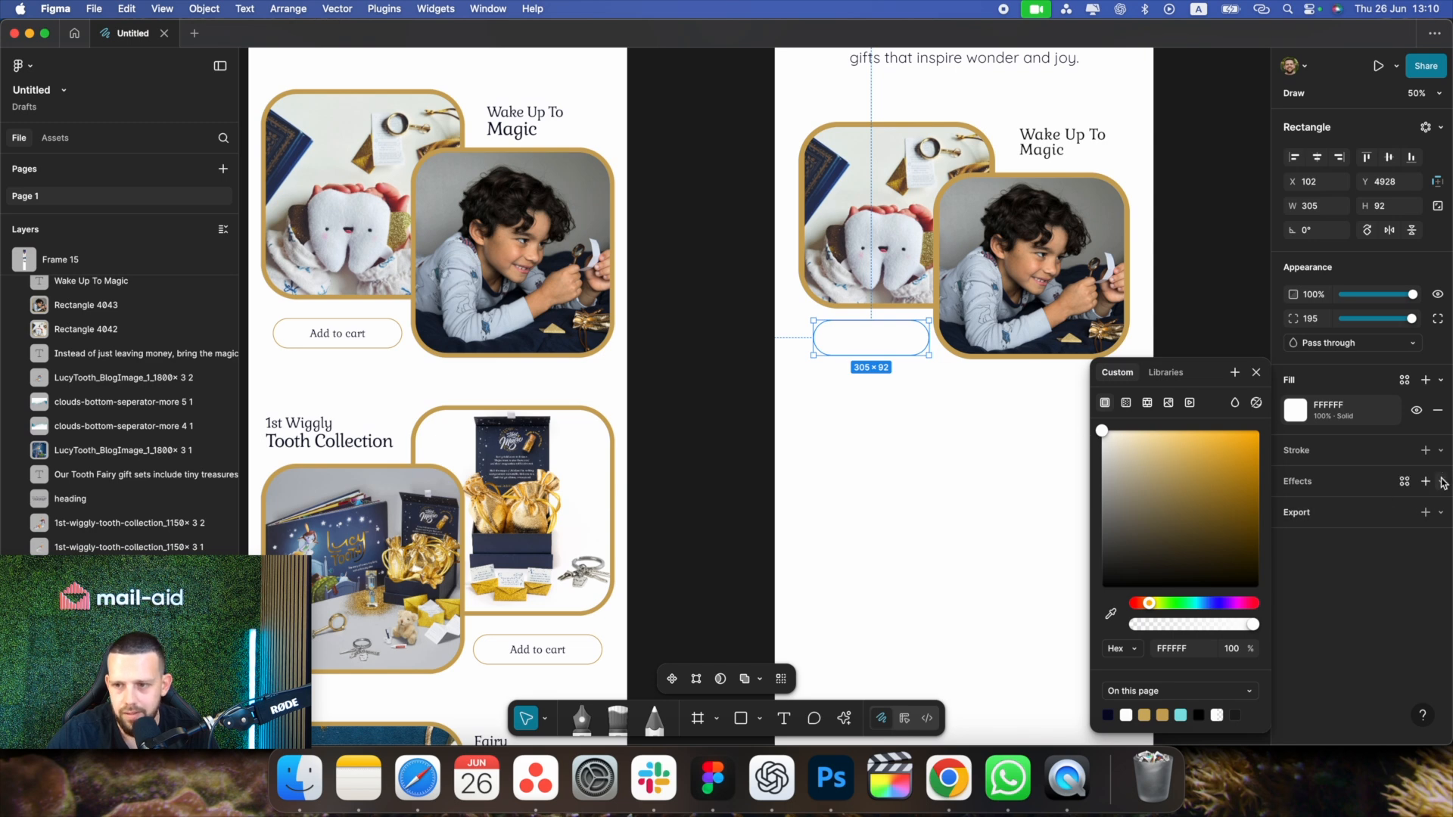
pyautogui.click(1426, 451)
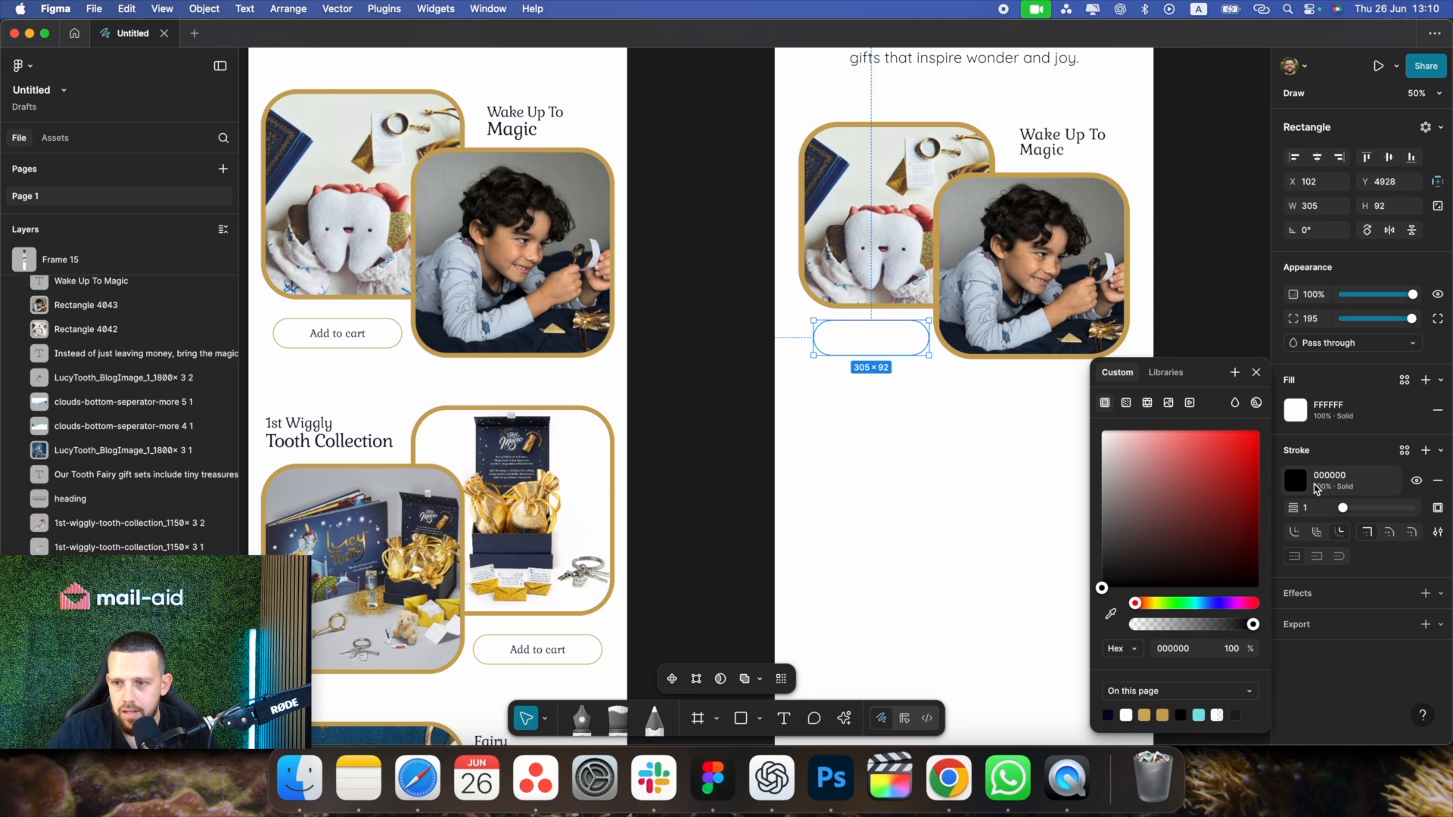
pyautogui.click(1304, 489)
pyautogui.click(1299, 482)
pyautogui.click(1111, 617)
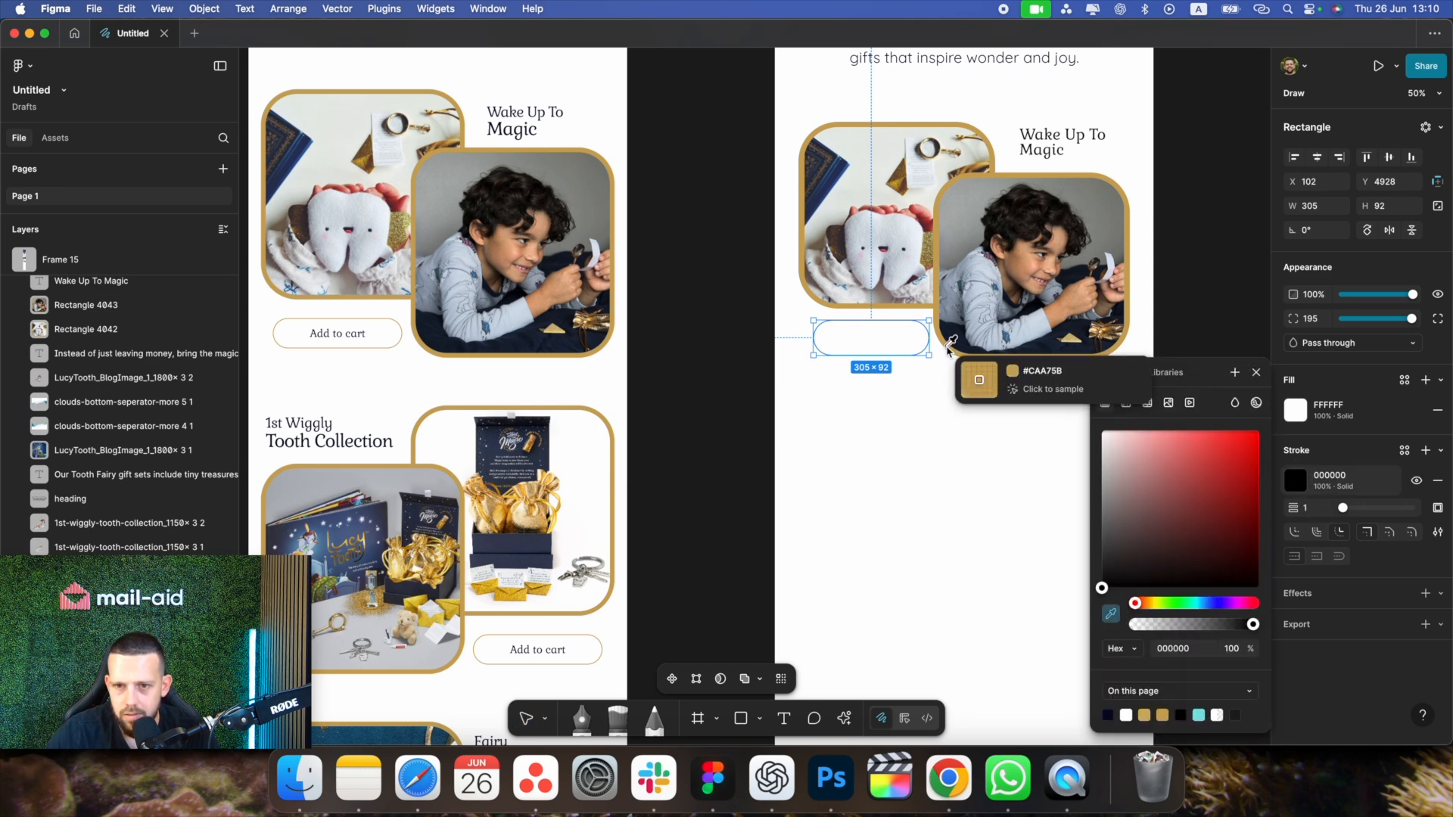
pyautogui.click(948, 350)
pyautogui.click(900, 384)
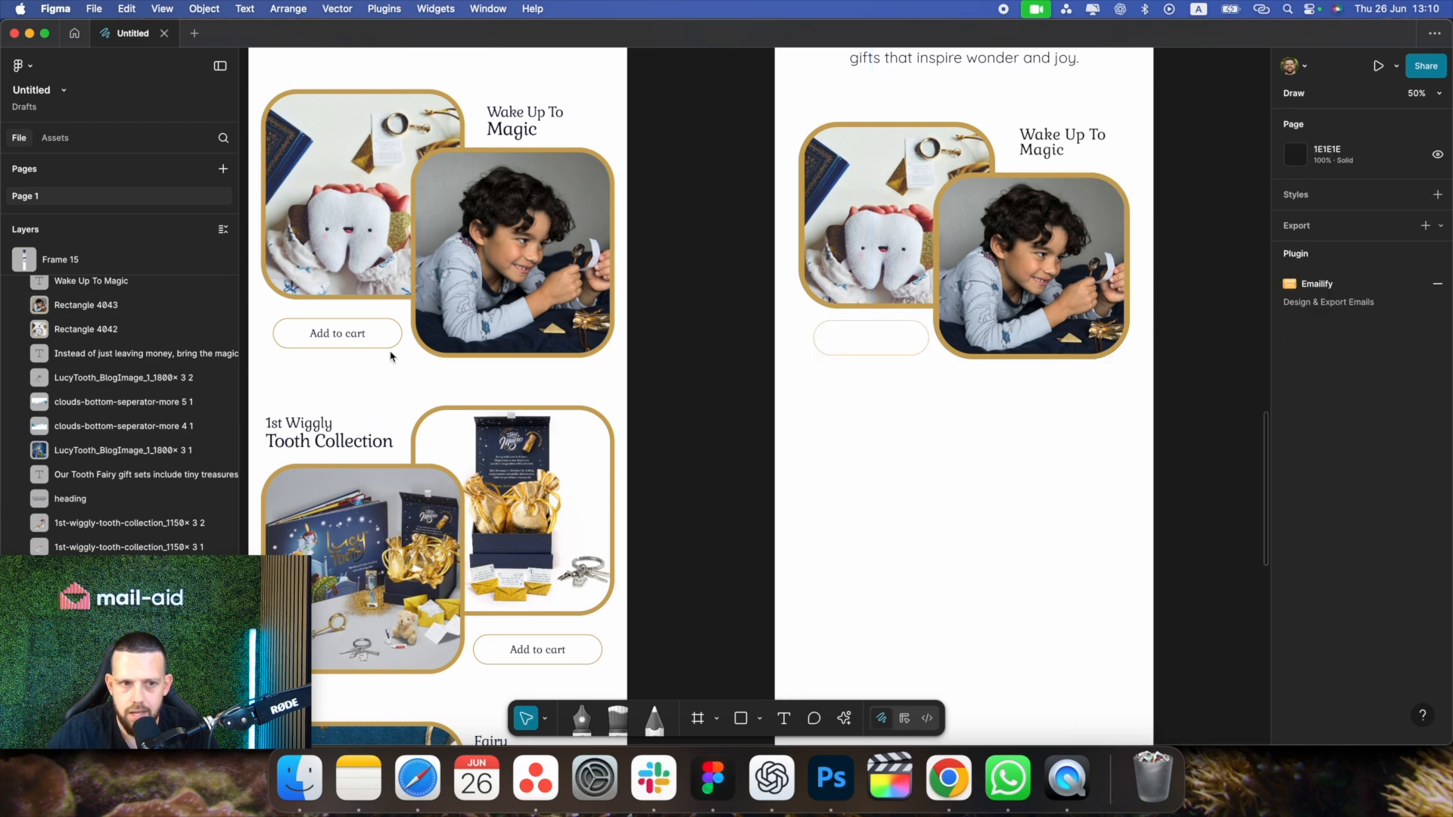
# Place the text "Add to cart" on the outlined button with a font size of 20
pyautogui.click(787, 718)
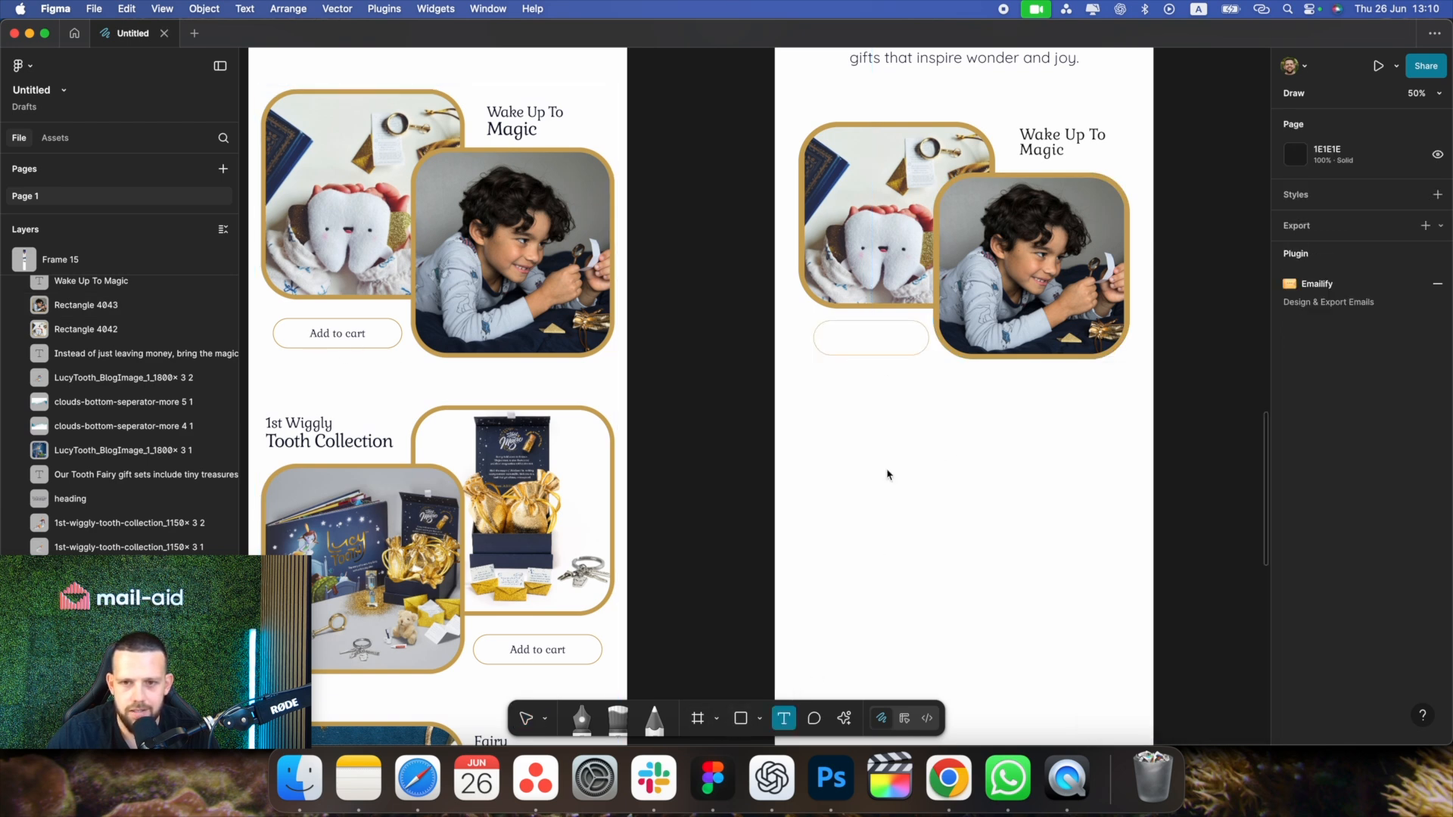
pyautogui.click(852, 342)
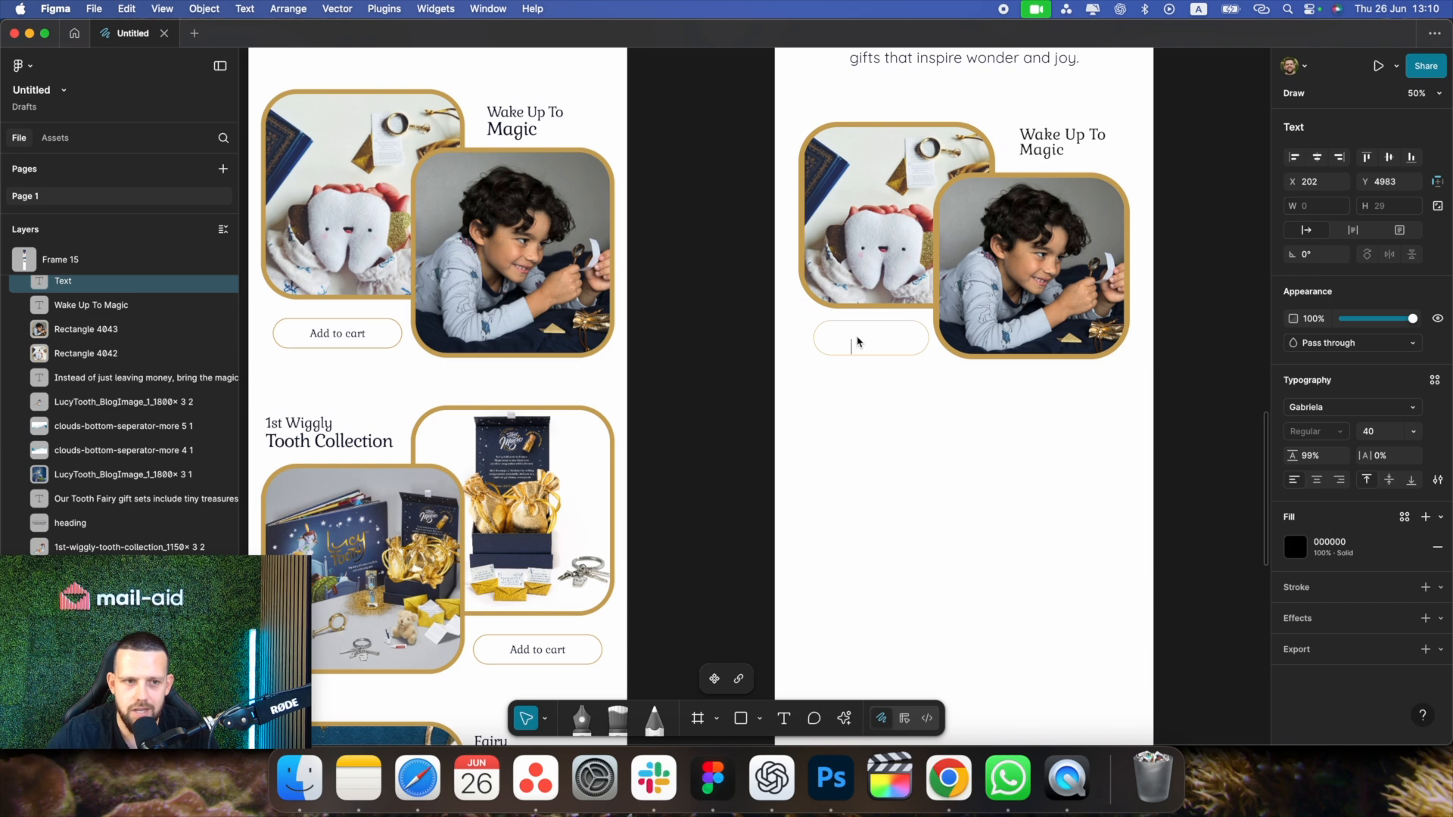
pyautogui.write('Add to cart')
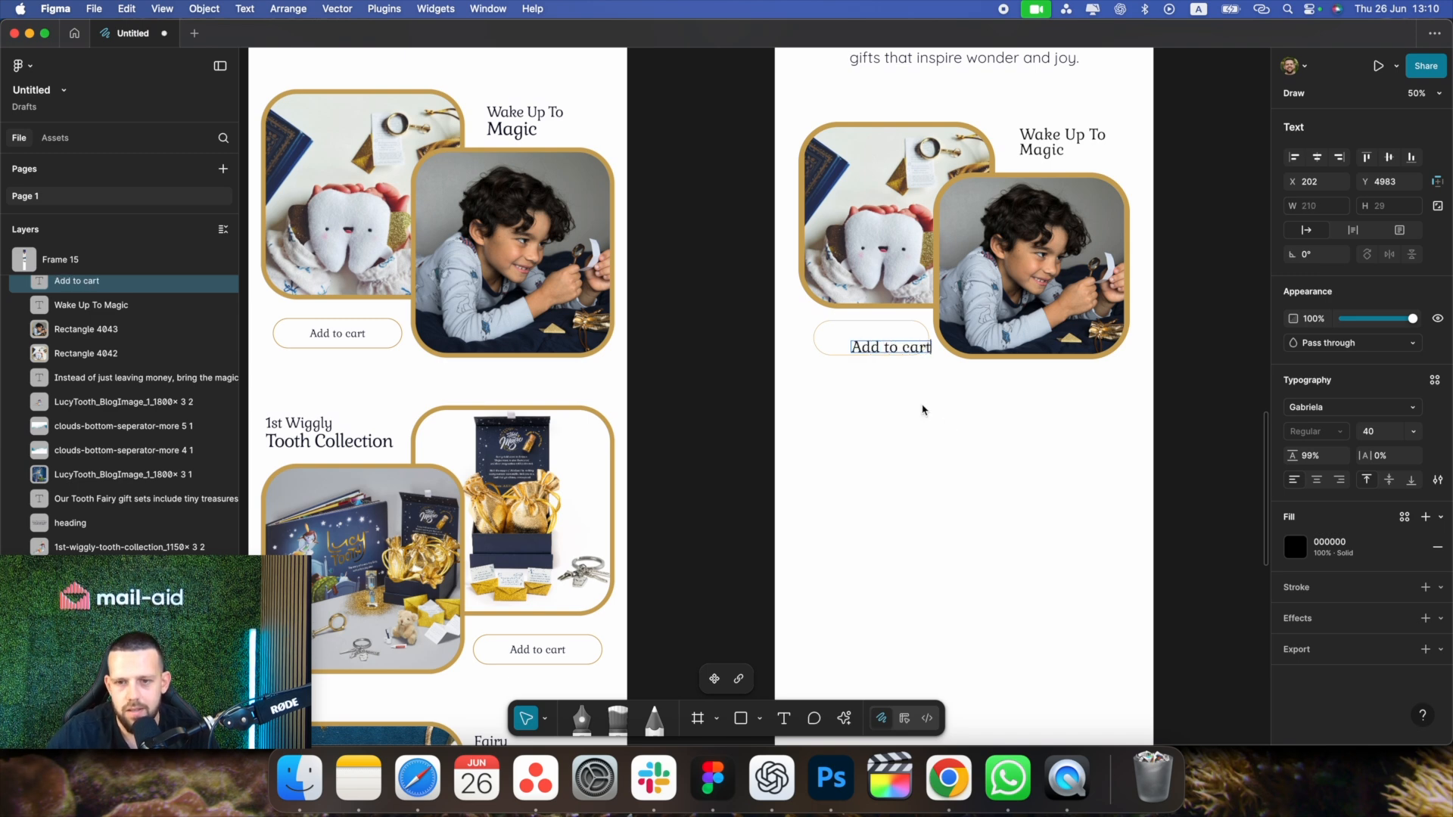
pyautogui.press('super+a')
pyautogui.write('20')
pyautogui.press('Return')
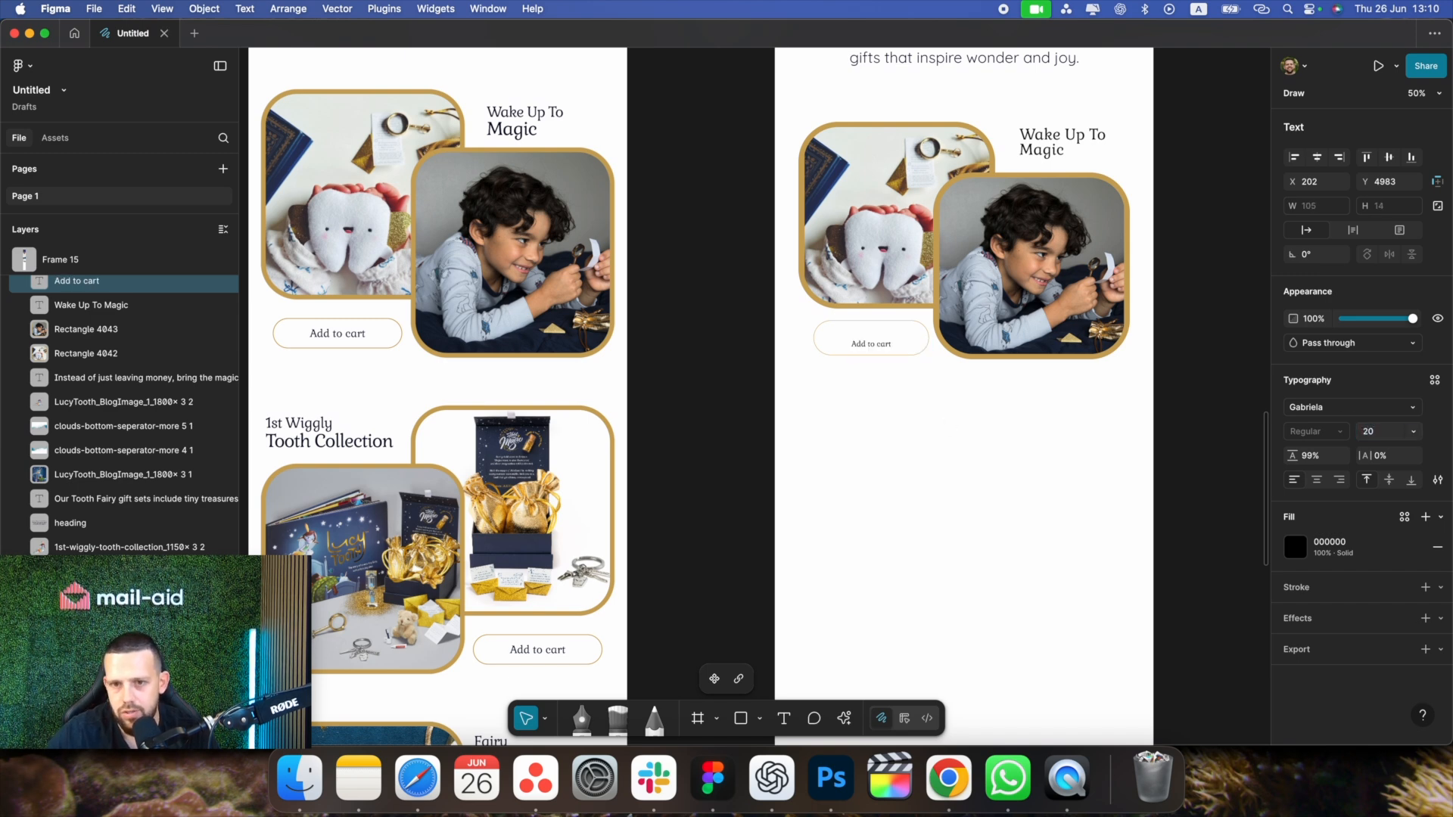
# Set the "Add to cart" label's font size to 30 and center it in the outlined button
pyautogui.click(1383, 433)
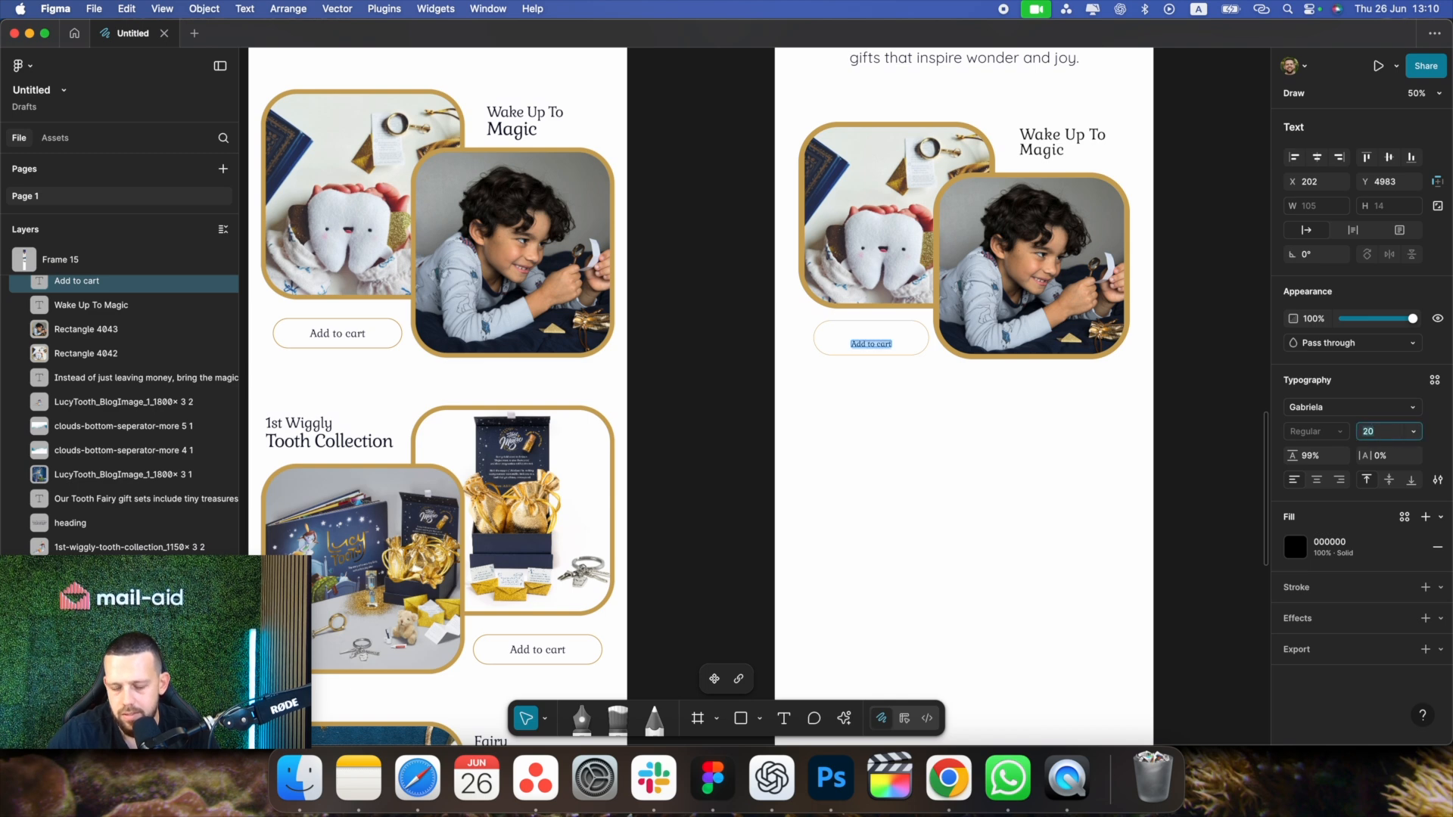
pyautogui.write('30')
pyautogui.press('Return')
pyautogui.click(885, 348)
pyautogui.moveTo(886, 348); pyautogui.dragTo(875, 340)
pyautogui.click(932, 448)
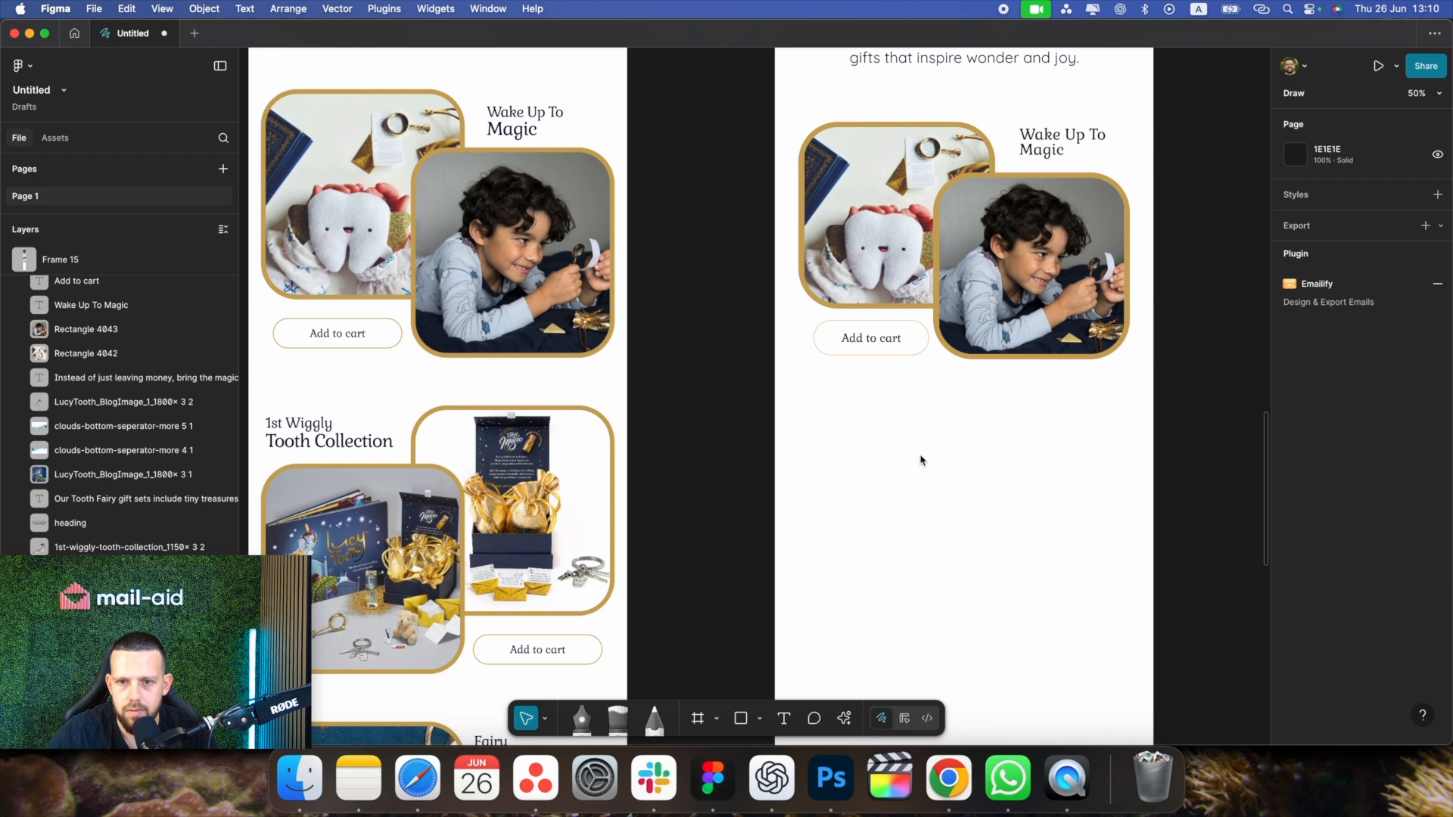
# Reduce the outlined button's height to 73 and shift it together with its "Add to cart" label slightly to the left
pyautogui.scroll(-5, 935, 448)
pyautogui.scroll(5, 936, 448)
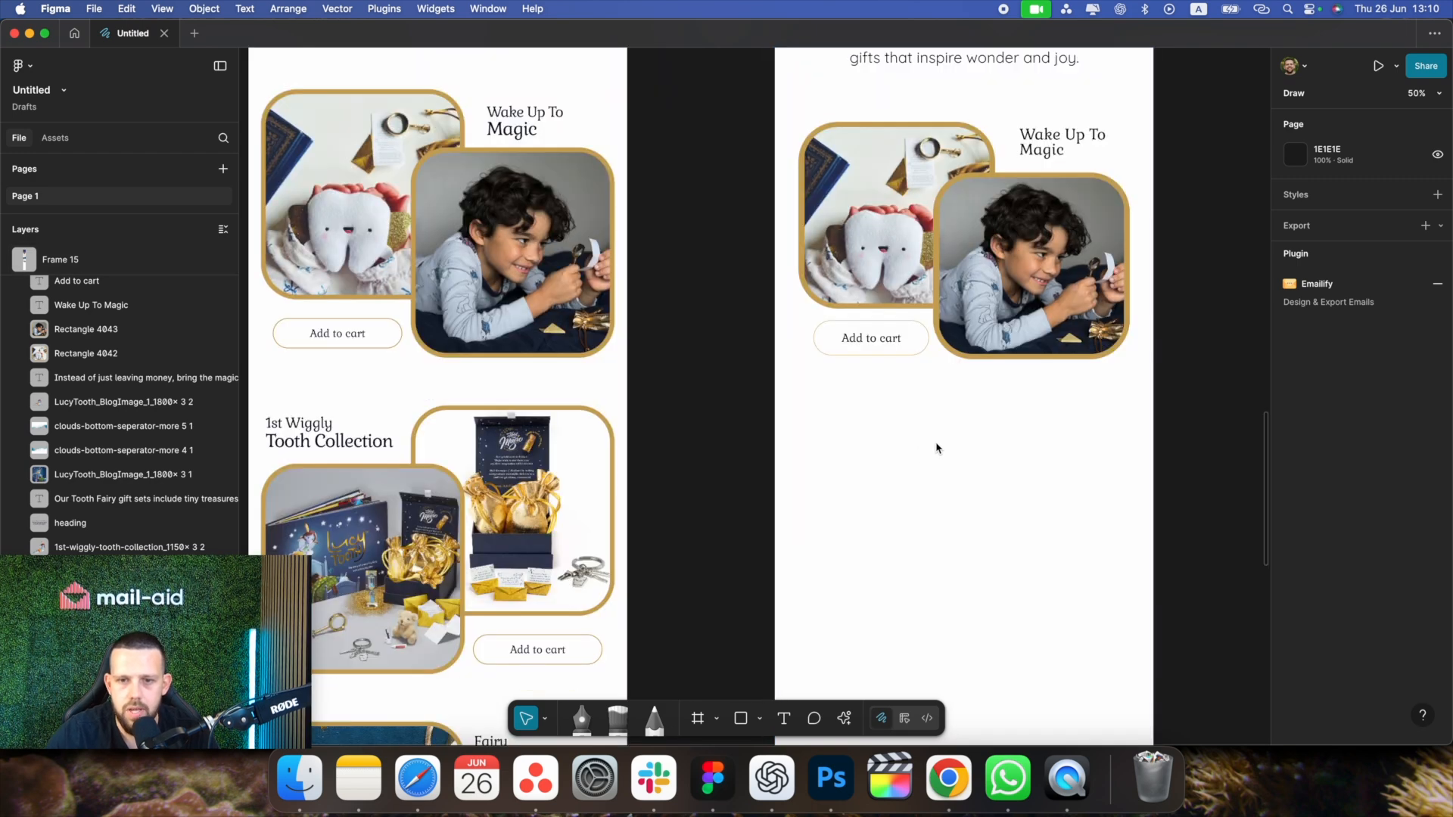
pyautogui.click(897, 351)
pyautogui.moveTo(895, 352); pyautogui.dragTo(910, 344)
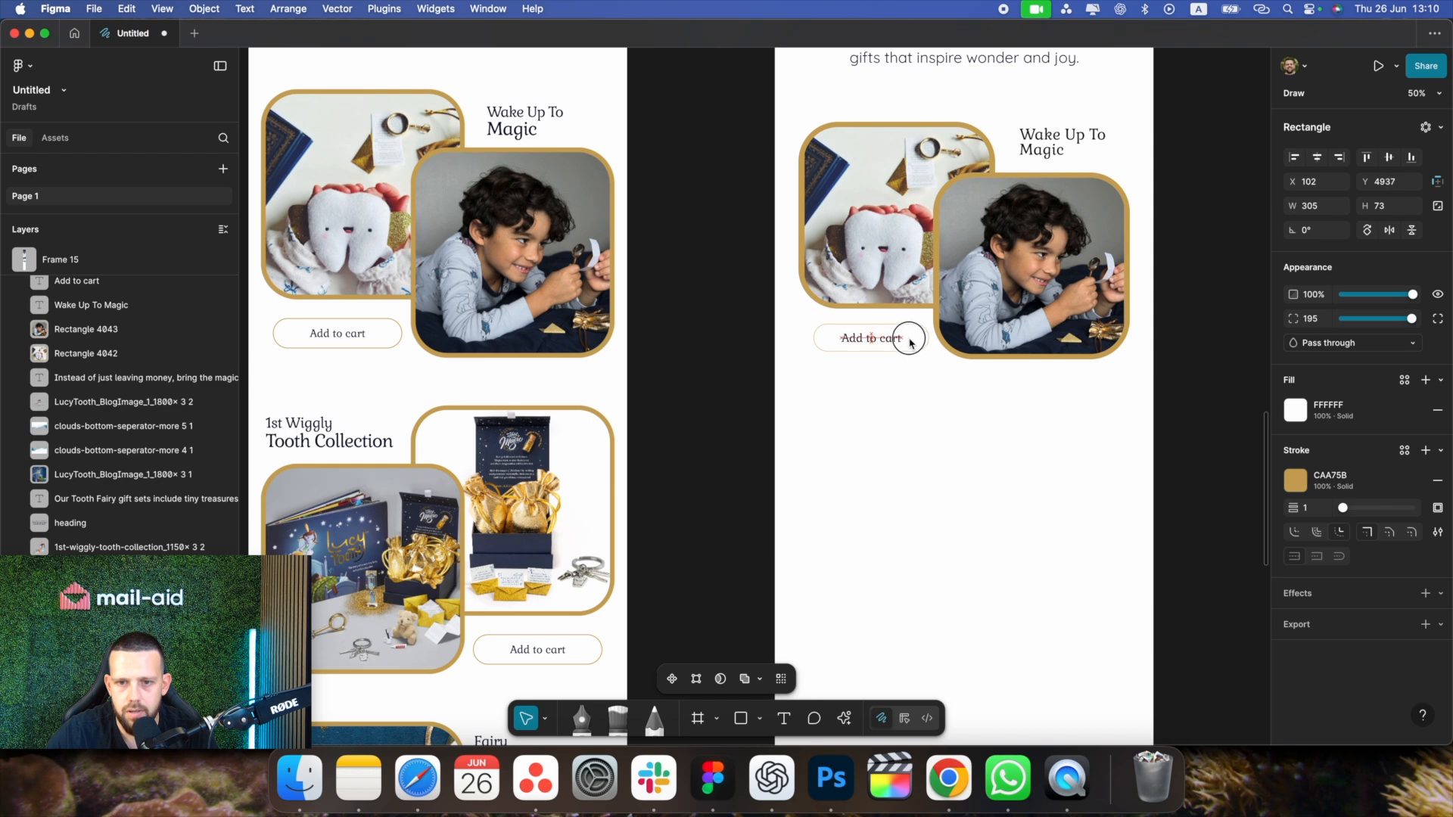
pyautogui.click(902, 341)
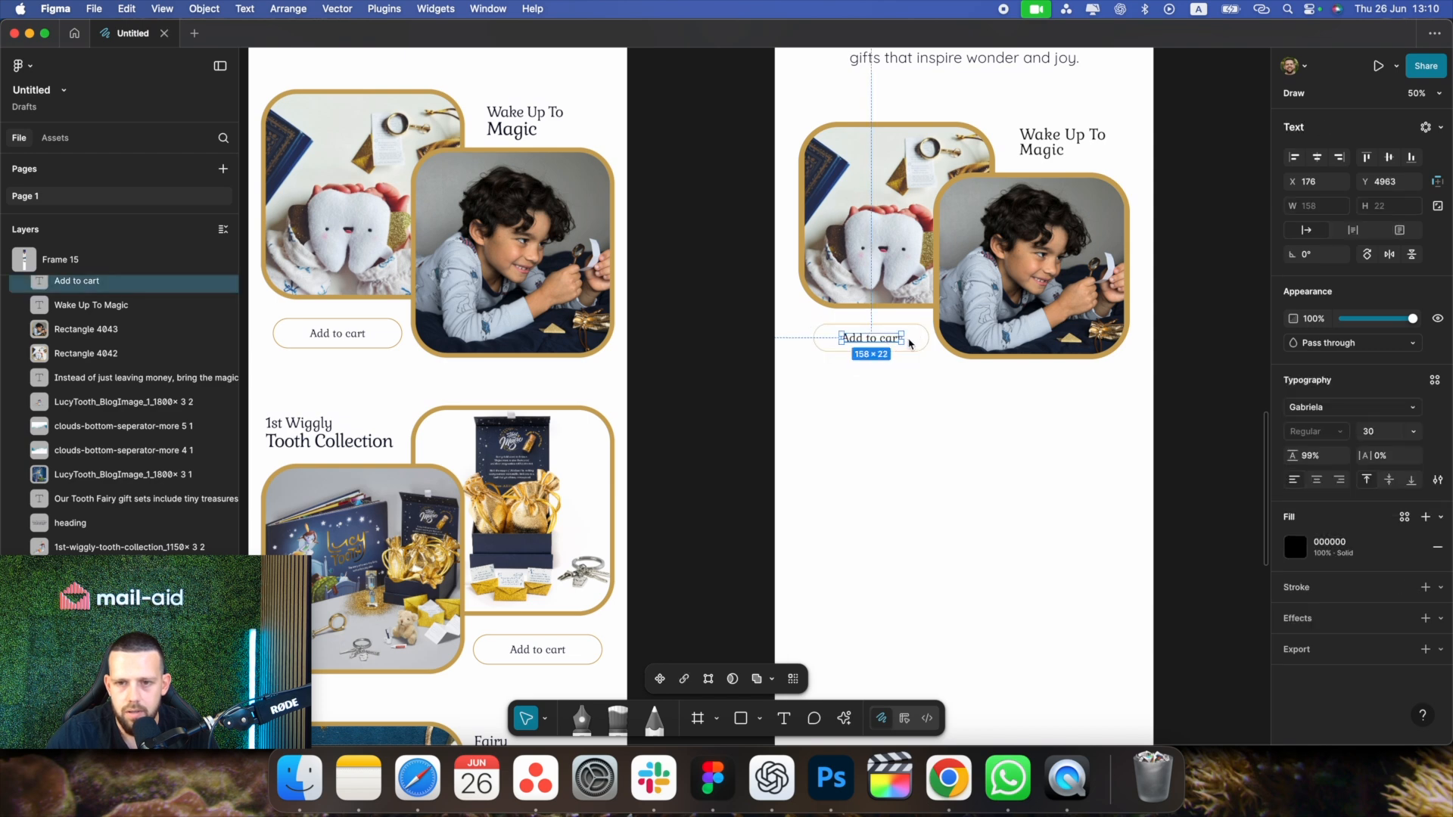
pyautogui.click(909, 343)
pyautogui.keyDown('shift'); pyautogui.click(906, 341); pyautogui.keyUp('shift')
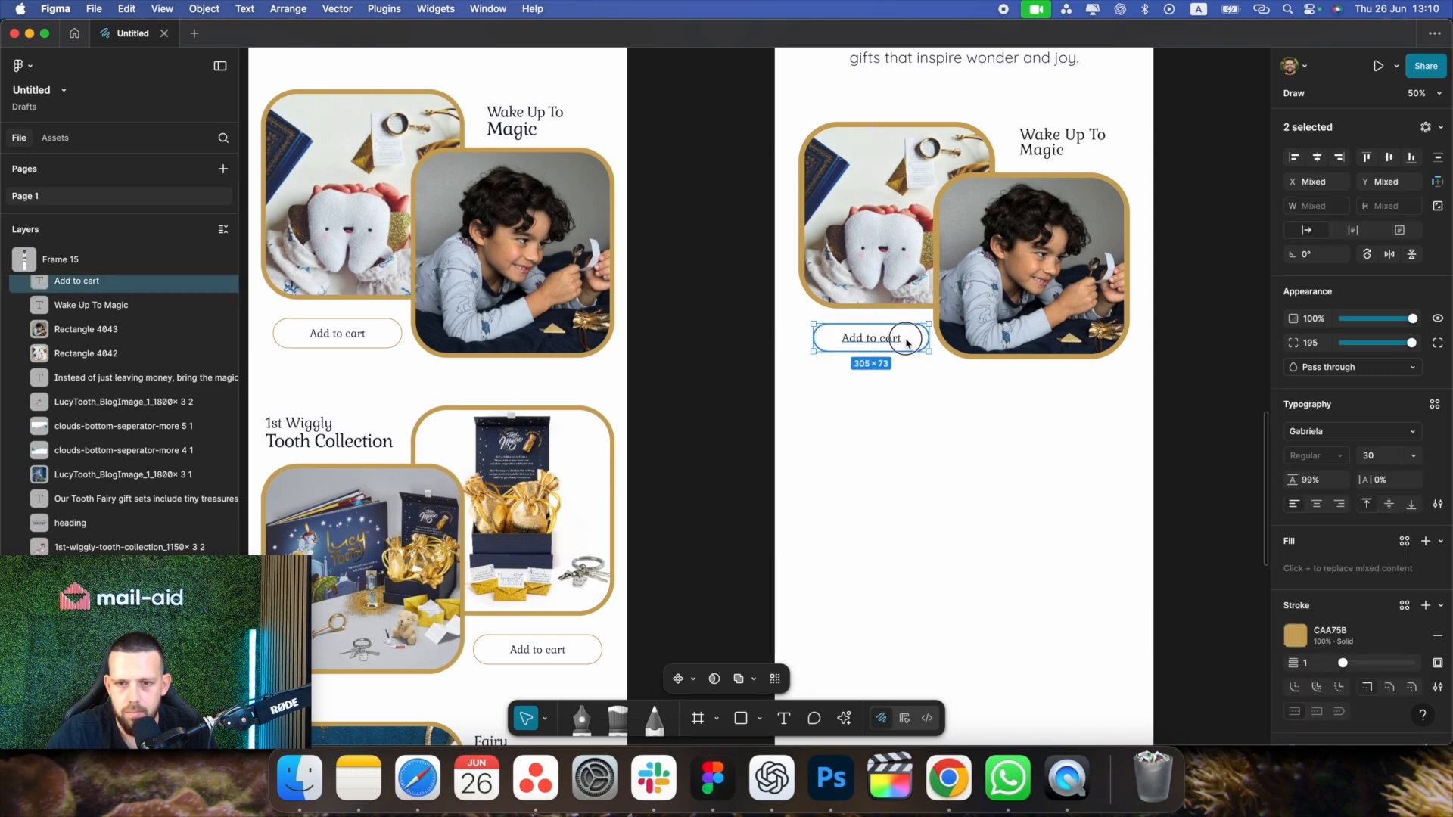
pyautogui.moveTo(908, 342); pyautogui.dragTo(911, 344)
# Widen the tooth toy picture leftward to 542 and the picture of the boy rightward to 532, keeping both 494 high
pyautogui.click(807, 236)
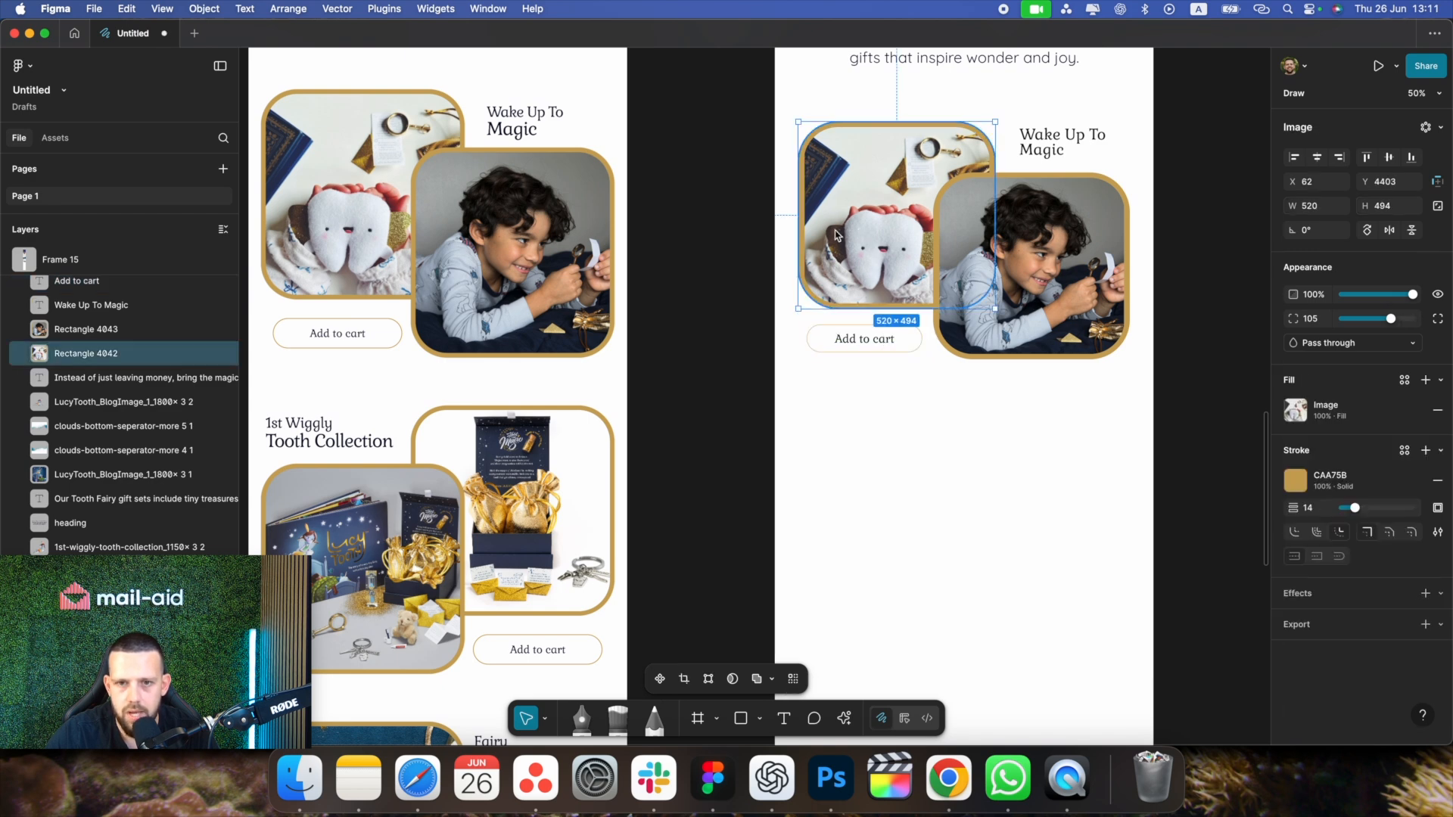
pyautogui.moveTo(796, 235); pyautogui.dragTo(787, 235)
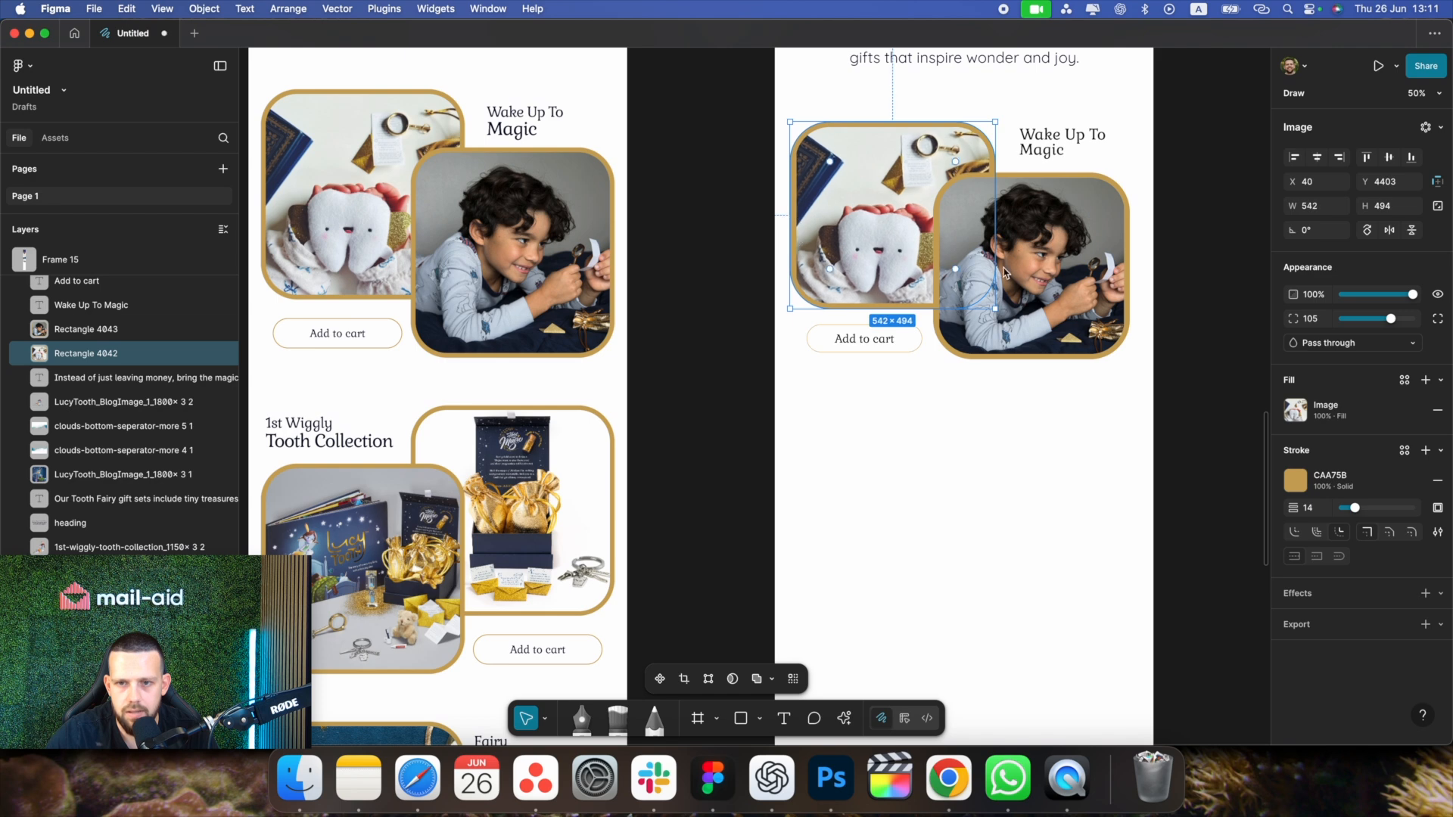
pyautogui.click(1041, 276)
pyautogui.moveTo(1130, 267); pyautogui.dragTo(1135, 266)
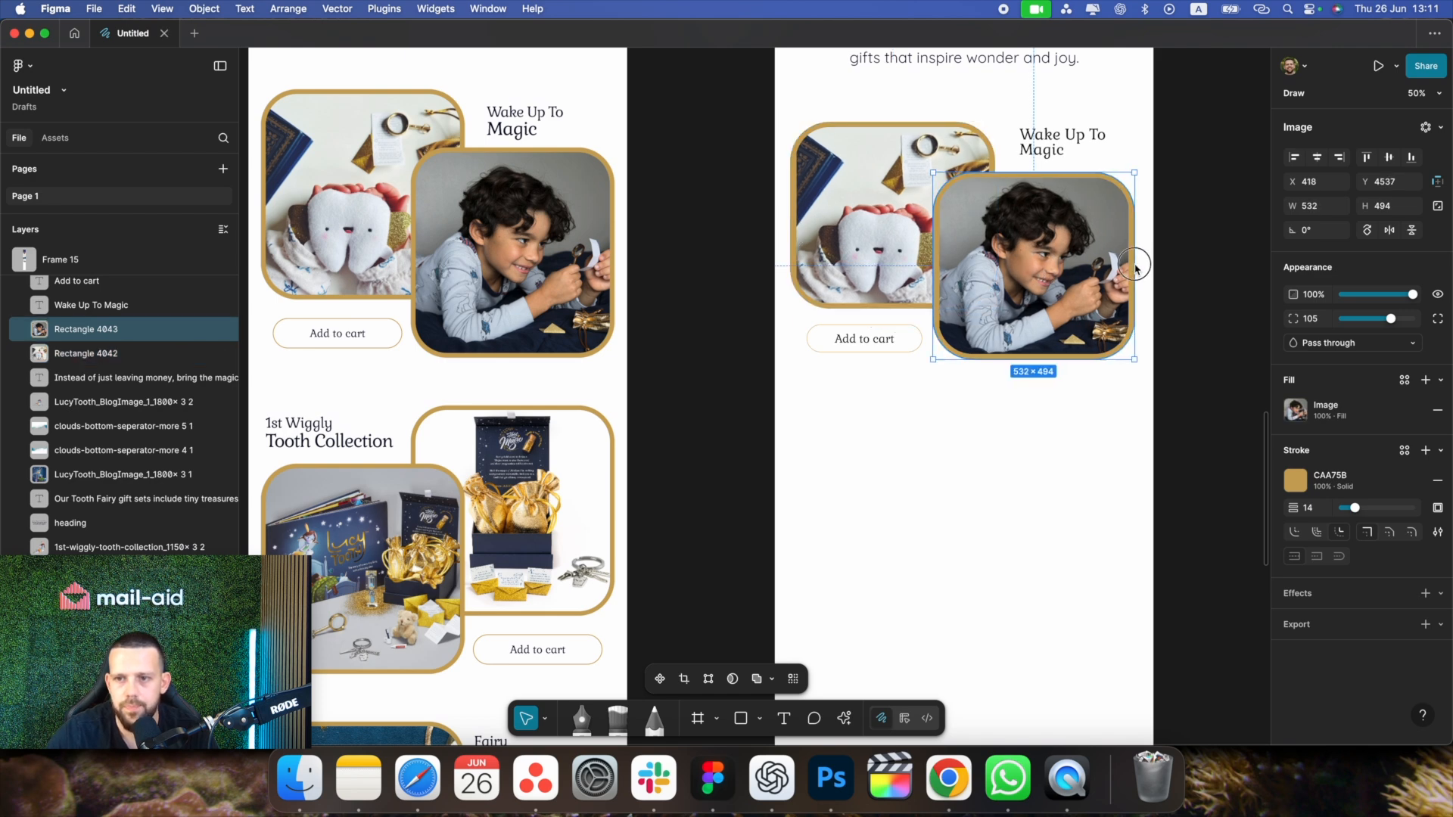
pyautogui.click(1211, 392)
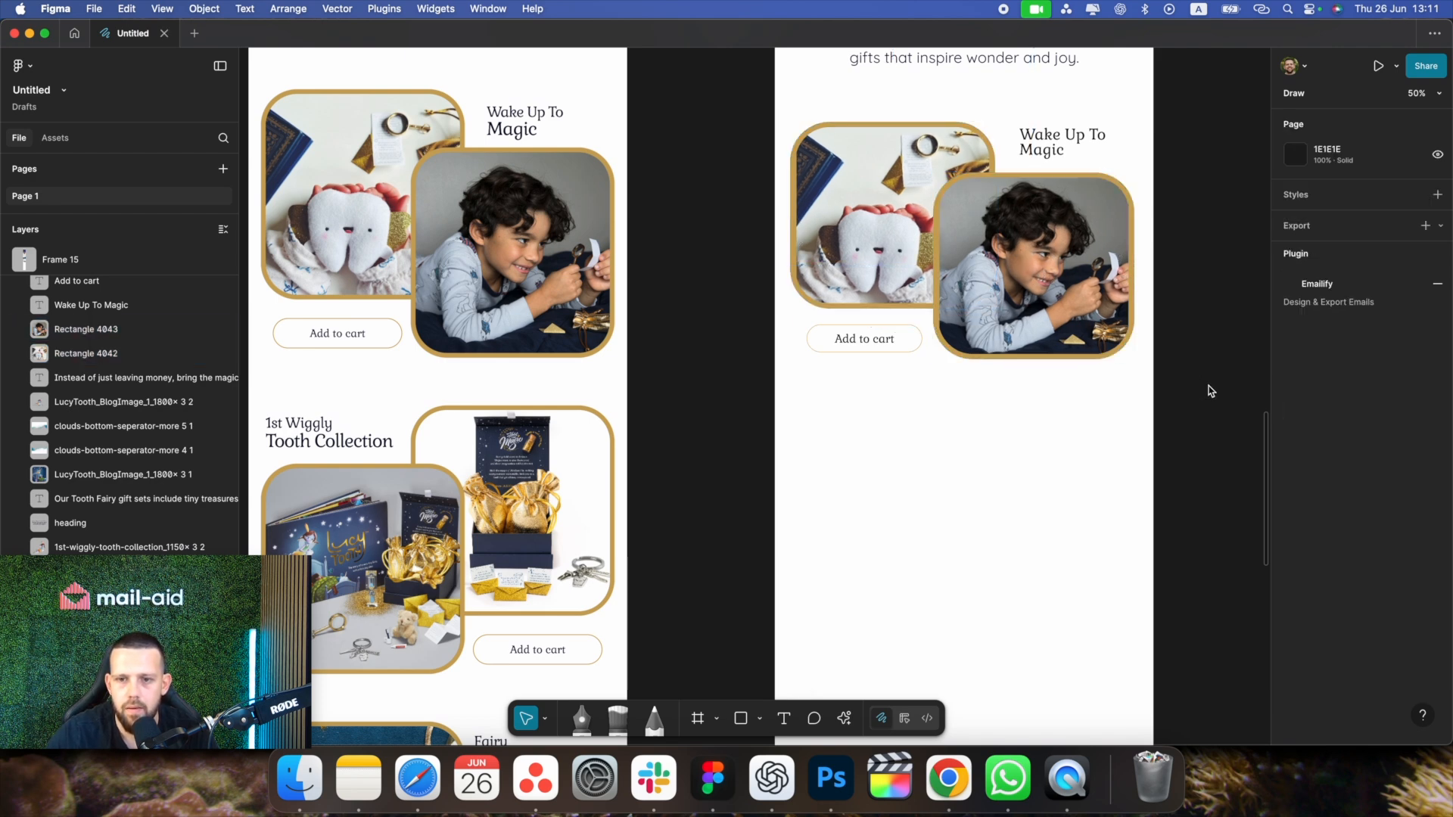
pyautogui.press('-')
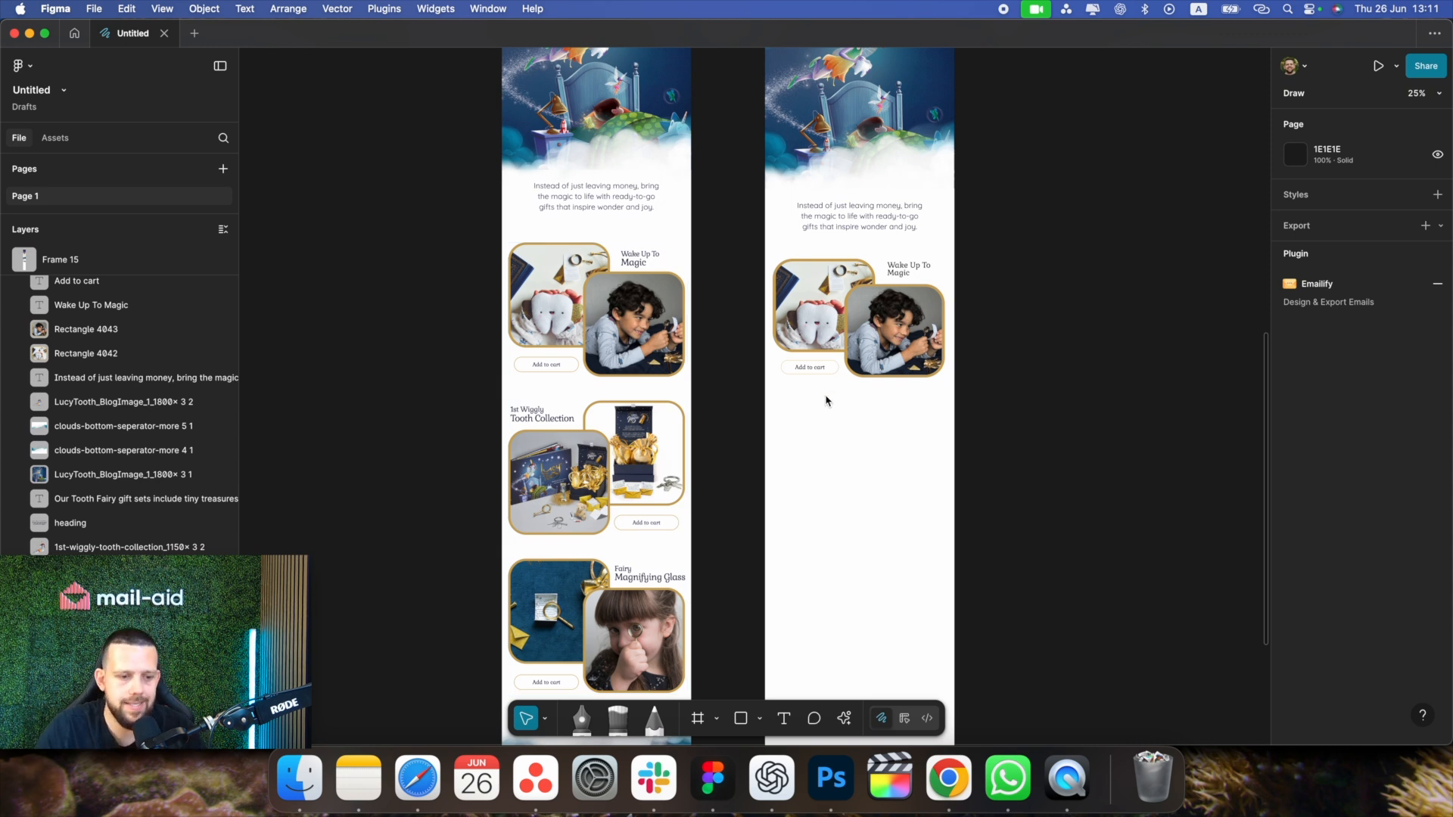
# Duplicate the first block's heading, tooth toy picture and boy picture, and undo moving the copy below
pyautogui.click(909, 270)
pyautogui.keyDown('shift'); pyautogui.click(805, 292); pyautogui.keyUp('shift')
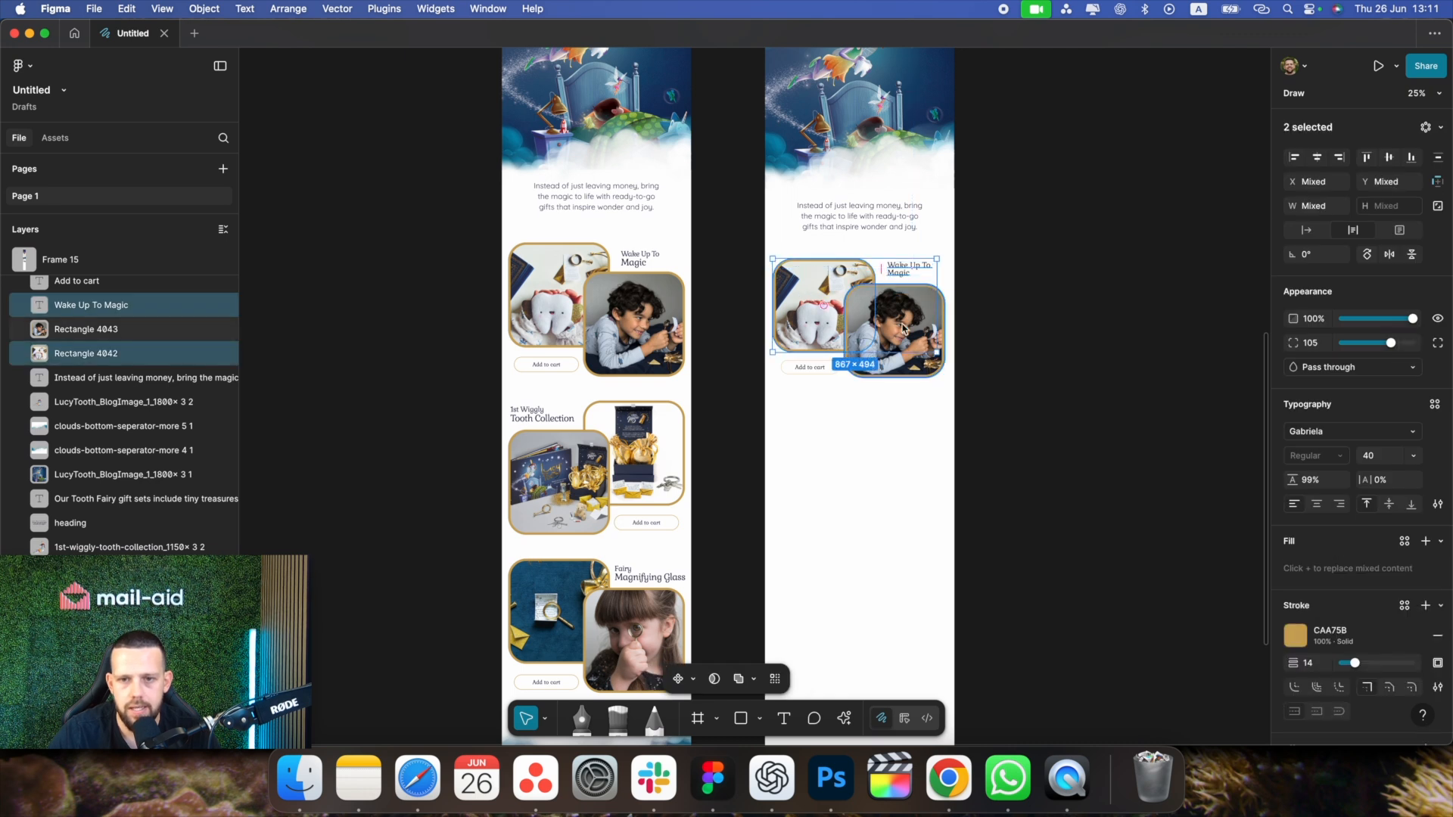
pyautogui.keyDown('shift'); pyautogui.click(902, 331); pyautogui.keyUp('shift')
pyautogui.keyDown('shift'); pyautogui.click(813, 369); pyautogui.keyUp('shift')
pyautogui.keyDown('shift'); pyautogui.click(815, 371); pyautogui.keyUp('shift')
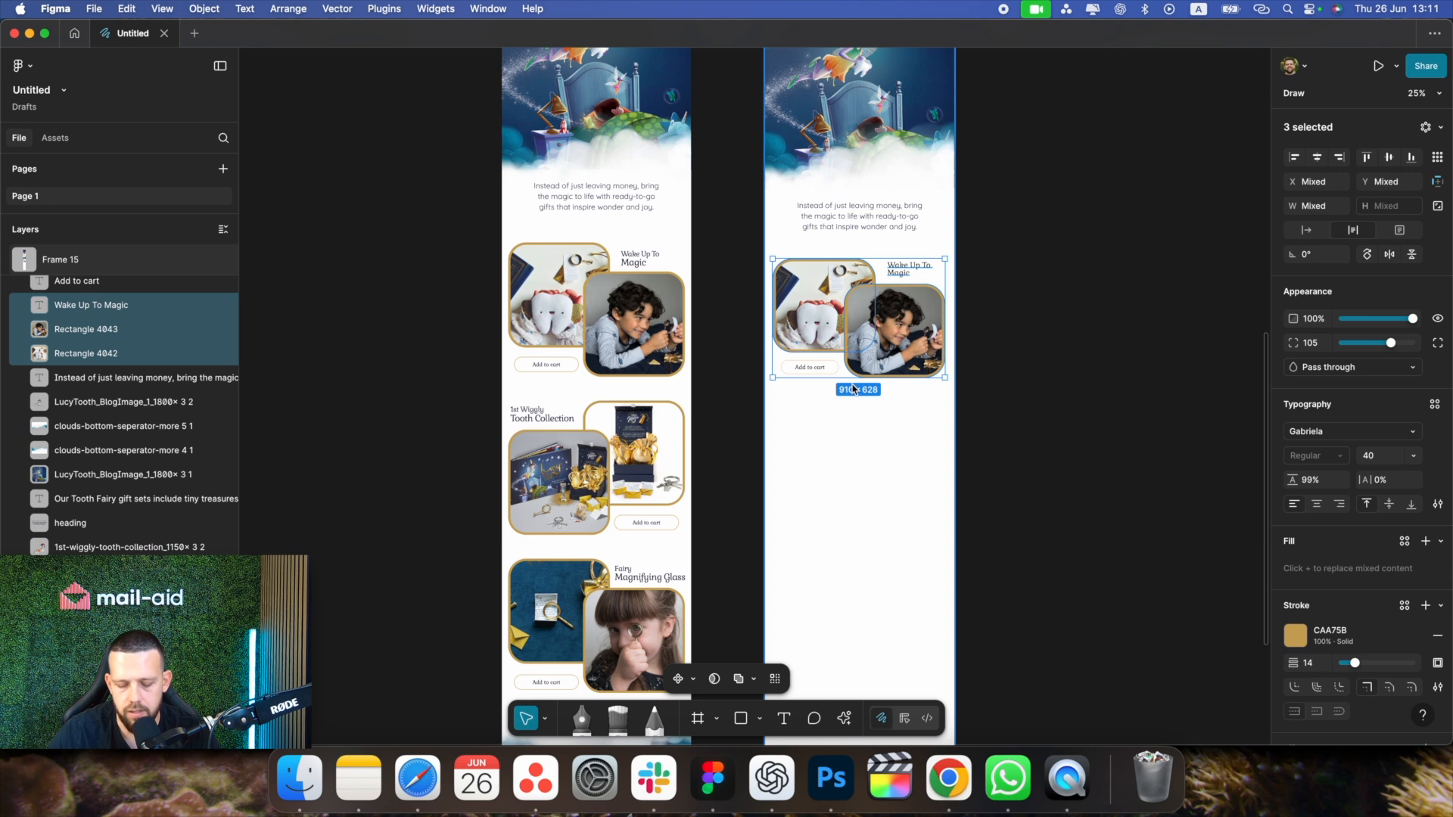
pyautogui.press('super+d')
pyautogui.moveTo(886, 310); pyautogui.dragTo(895, 476)
pyautogui.press('super+z')
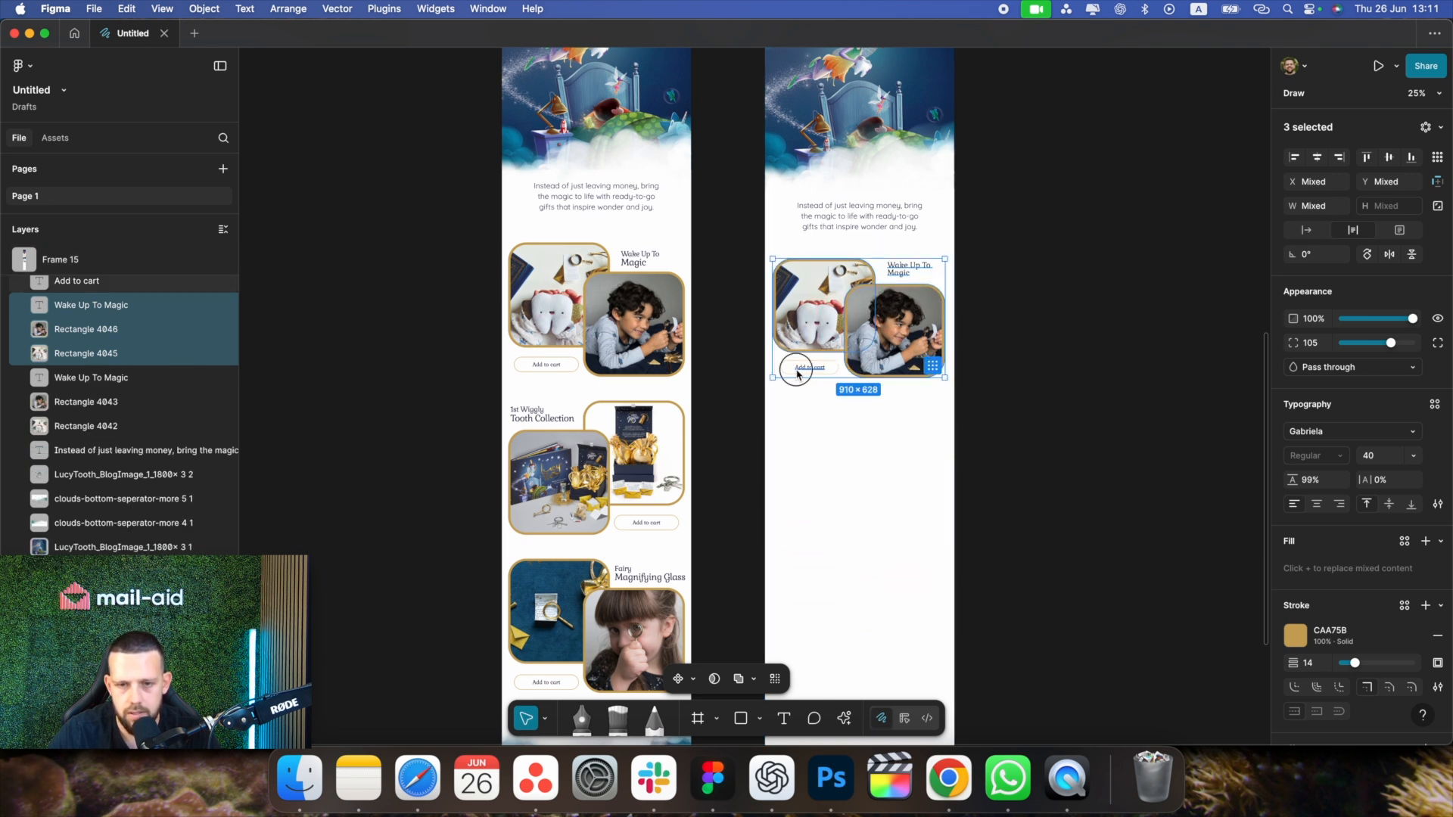
# Add the outlined Add to cart button and its label to the selection and place a copy of the complete block at the third product position
pyautogui.keyDown('shift'); pyautogui.click(788, 371); pyautogui.keyUp('shift')
pyautogui.keyDown('shift'); pyautogui.click(786, 374); pyautogui.keyUp('shift')
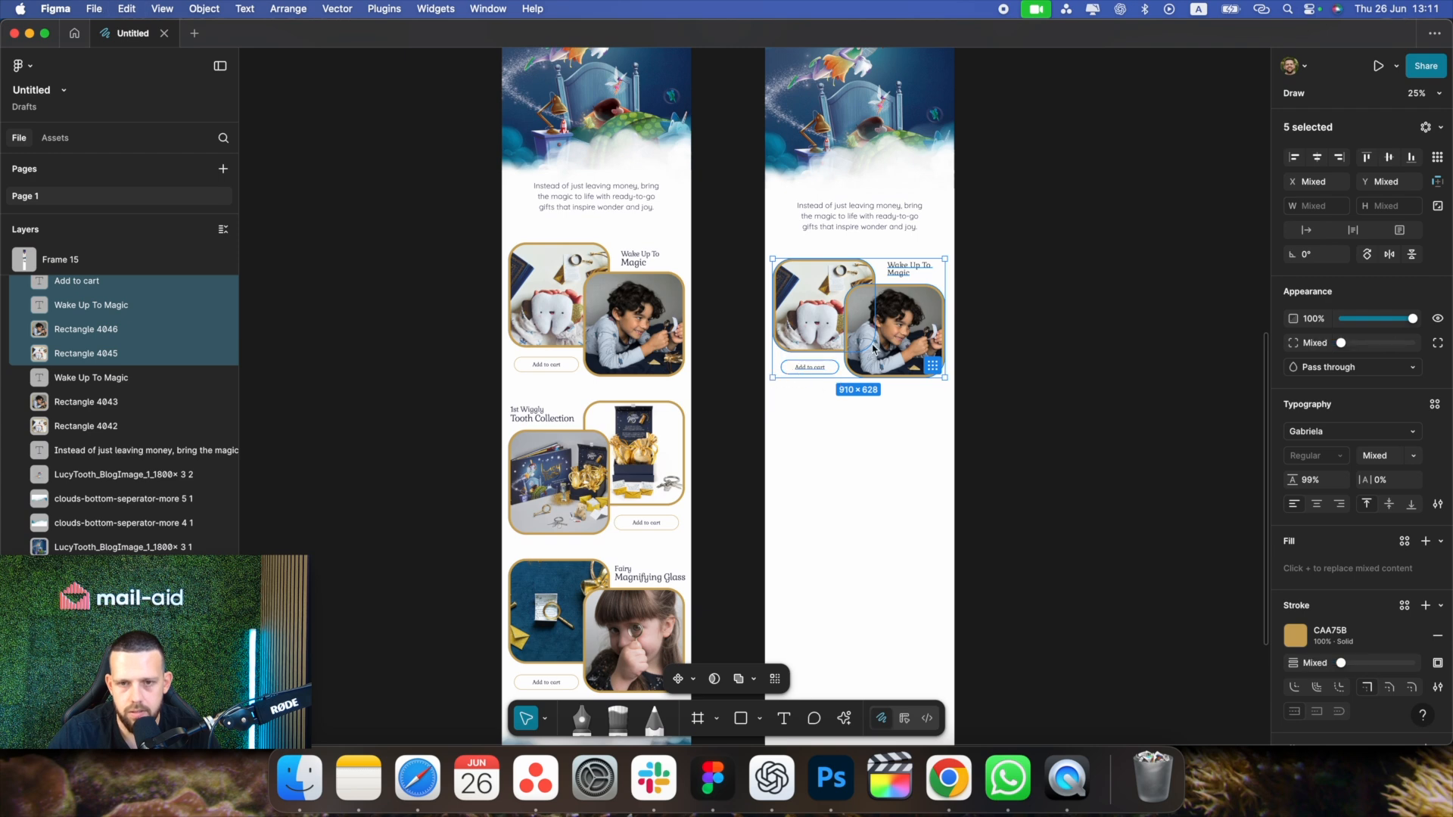
pyautogui.keyDown('alt'); pyautogui.moveTo(872, 349); pyautogui.dragTo(883, 543); pyautogui.keyUp('alt')
pyautogui.scroll(-4, 883, 543)
pyautogui.moveTo(878, 301); pyautogui.dragTo(880, 378)
pyautogui.scroll(3, 952, 527)
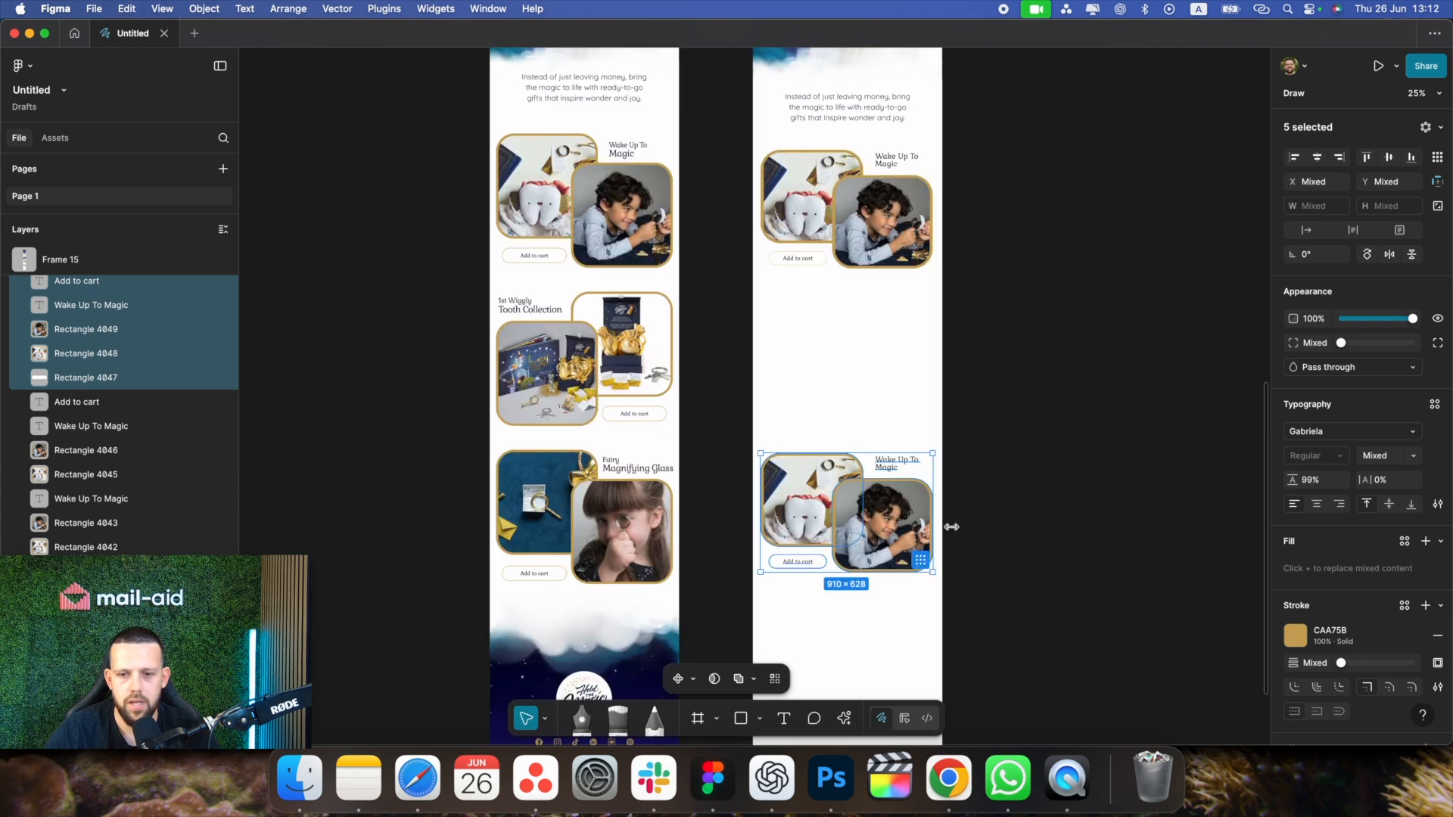
# Paste another copy of the product block and place it midway between the first and third blocks
pyautogui.press('super+c')
pyautogui.press('super+v')
pyautogui.keyDown('shift'); pyautogui.moveTo(882, 530); pyautogui.dragTo(873, 376); pyautogui.keyUp('shift')
pyautogui.click(960, 366)
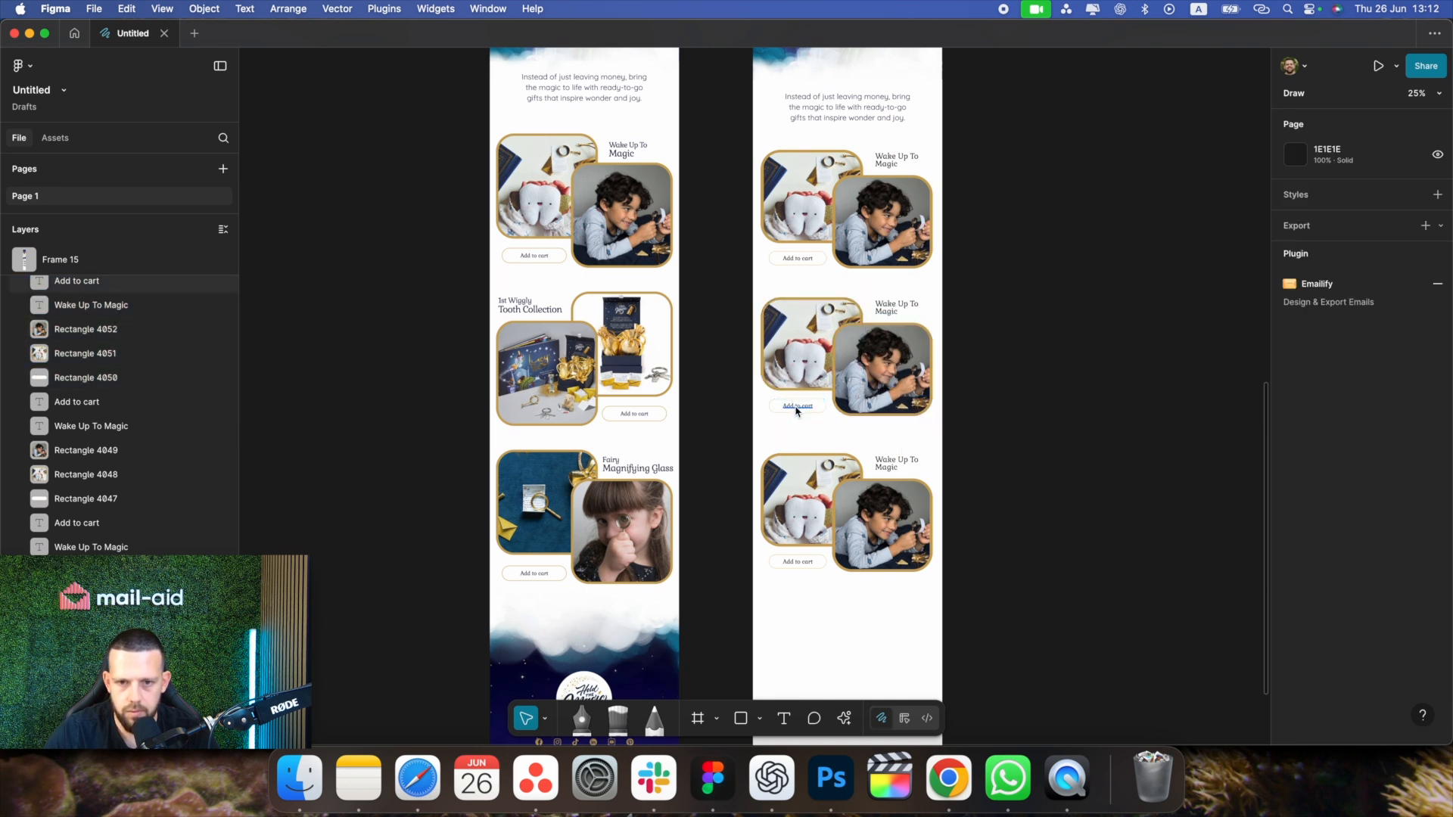
# Move the second block's Add to cart button and label to the right side, below the boy's picture
pyautogui.click(799, 407)
pyautogui.keyDown('shift'); pyautogui.click(827, 410); pyautogui.keyUp('shift')
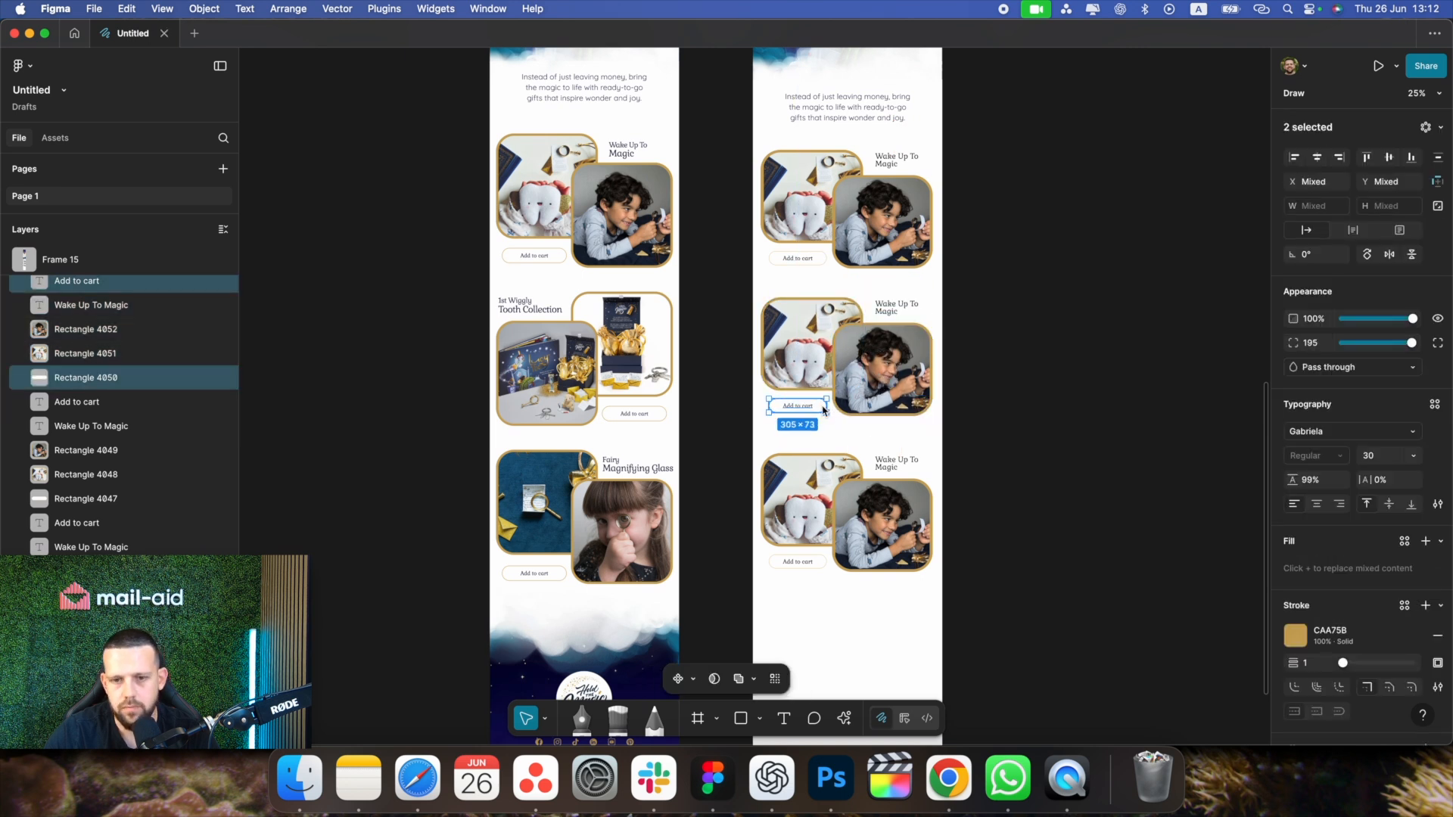
pyautogui.moveTo(825, 411); pyautogui.dragTo(924, 429)
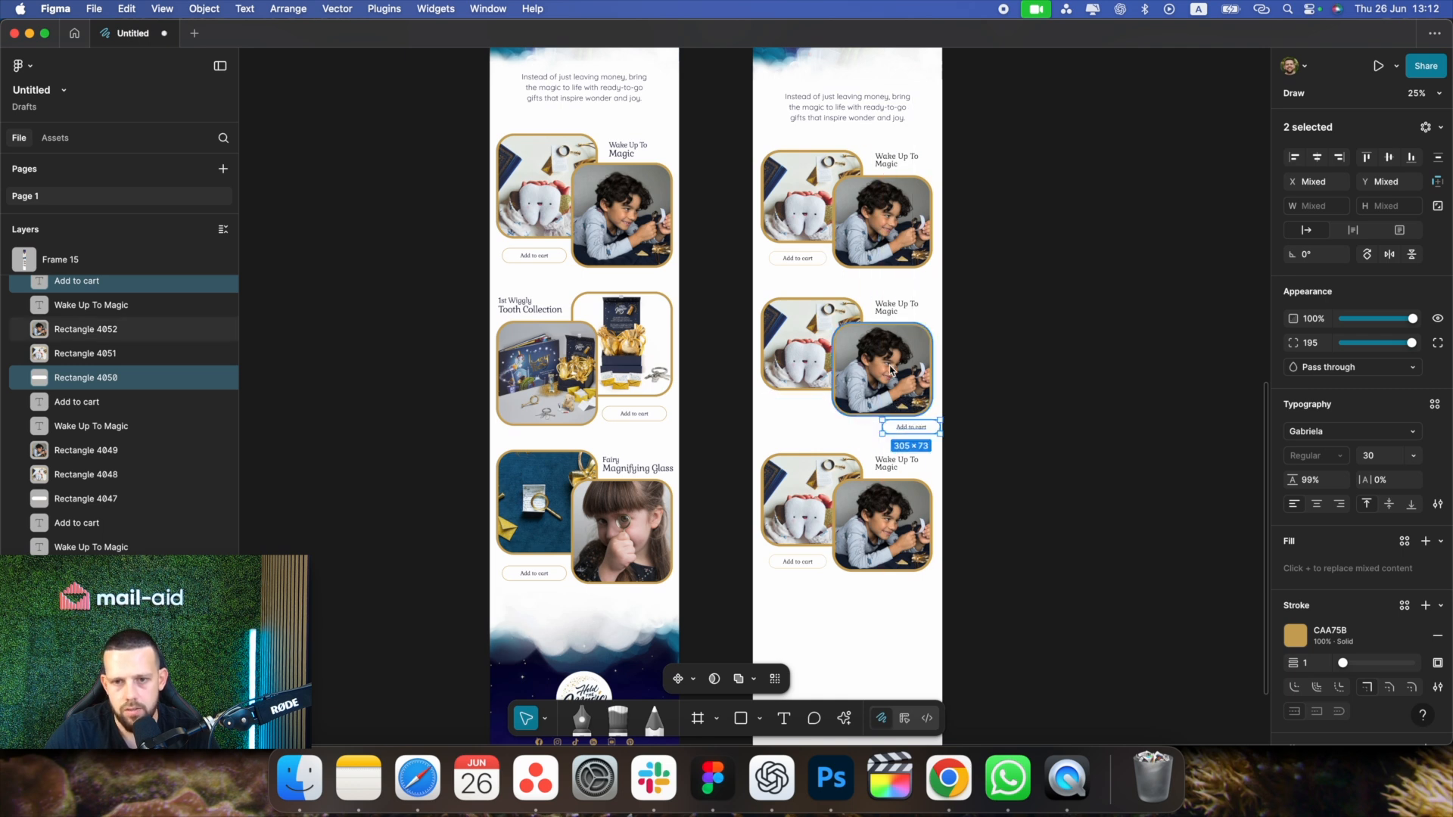
# Mirror the second block's pictures, placing the boy on the left at X 40, Y 5363 and the tooth toy on the right at X 408, Y 5159
pyautogui.click(871, 370)
pyautogui.moveTo(894, 367); pyautogui.dragTo(823, 375)
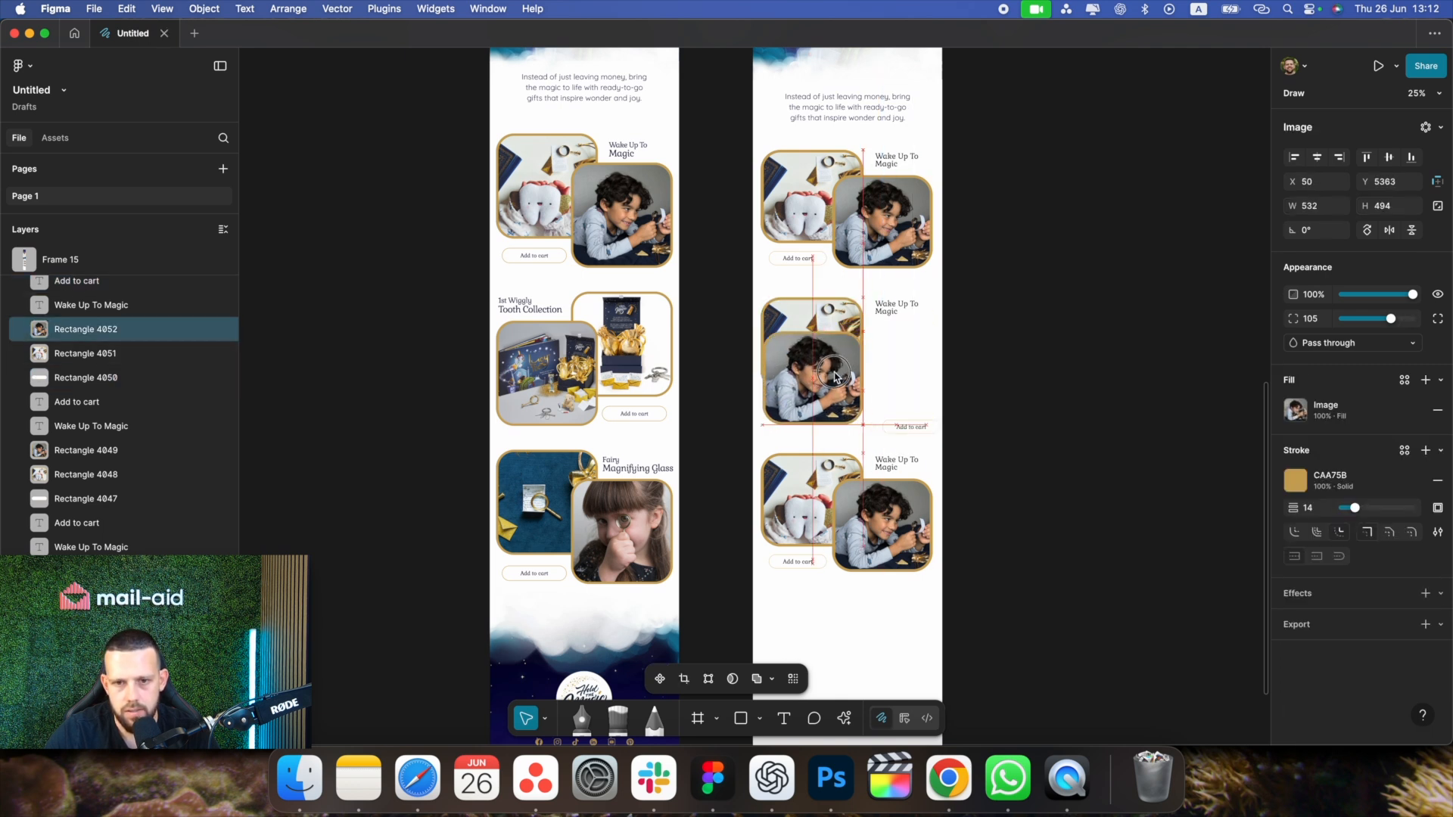
pyautogui.moveTo(821, 318); pyautogui.dragTo(891, 311)
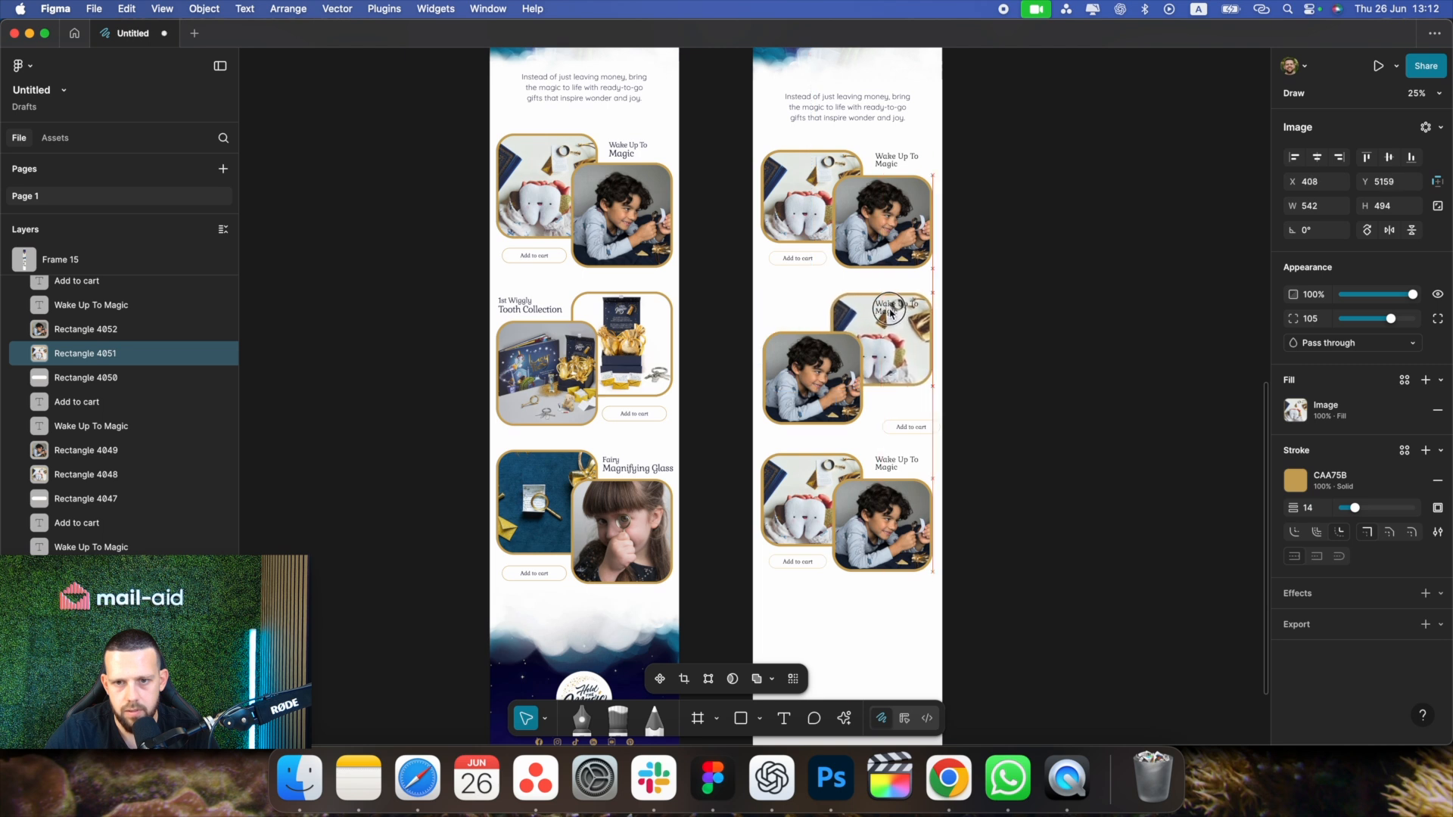
pyautogui.click(805, 390)
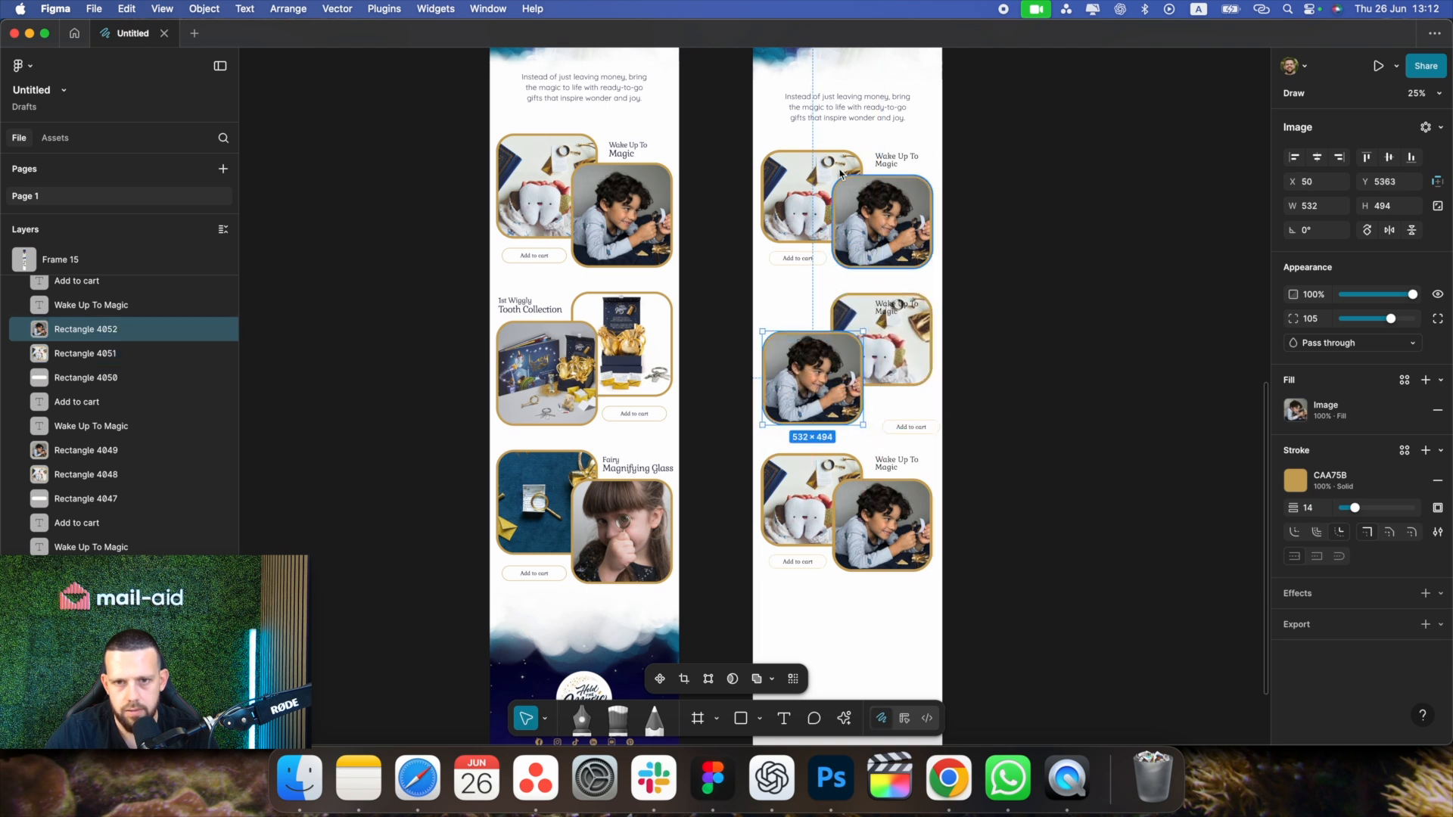
pyautogui.moveTo(811, 388); pyautogui.dragTo(808, 386)
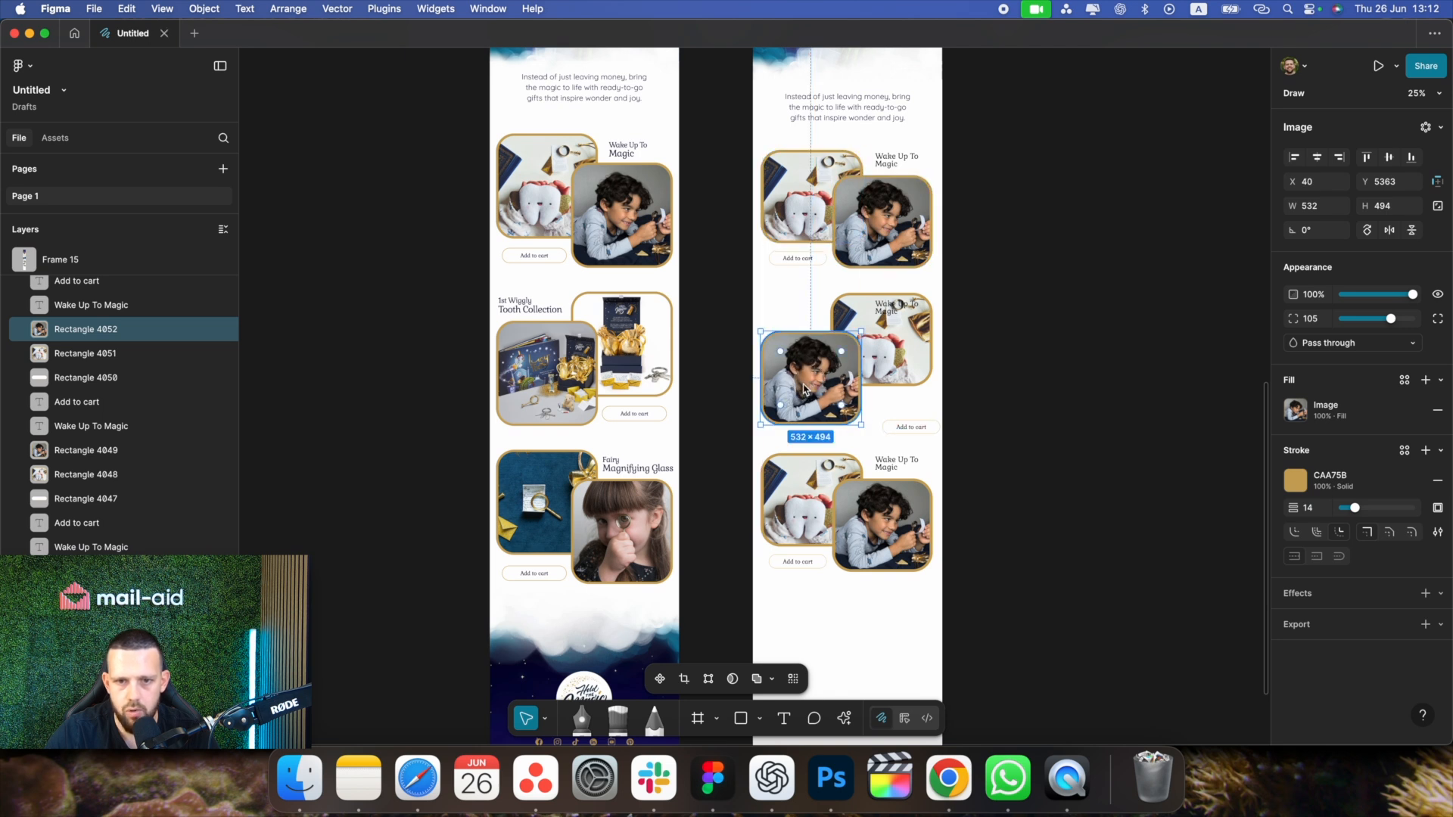
pyautogui.click(966, 376)
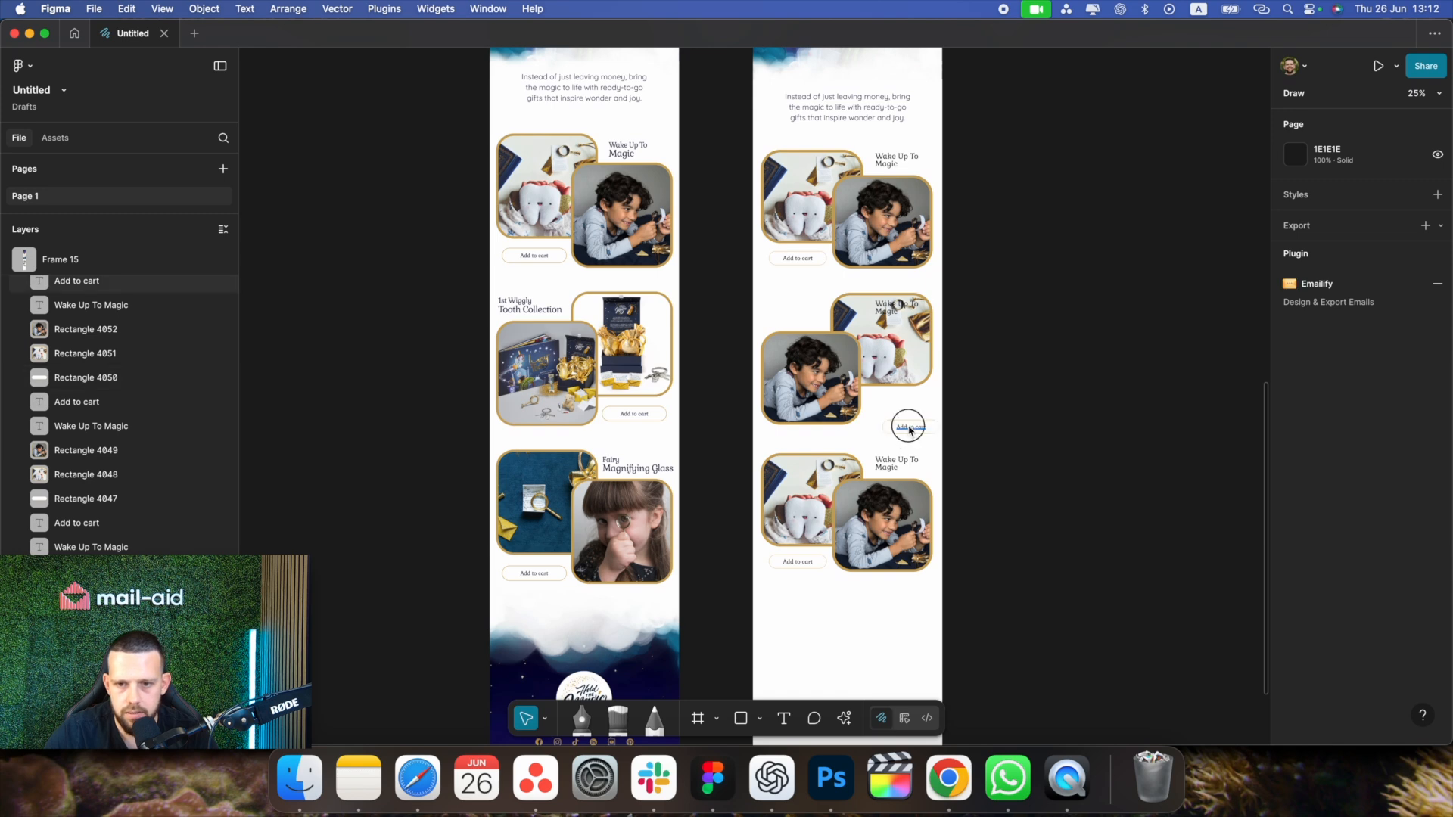
# Move the second block's Add to cart label and outlined button together to just below the tooth toy picture
pyautogui.click(924, 428)
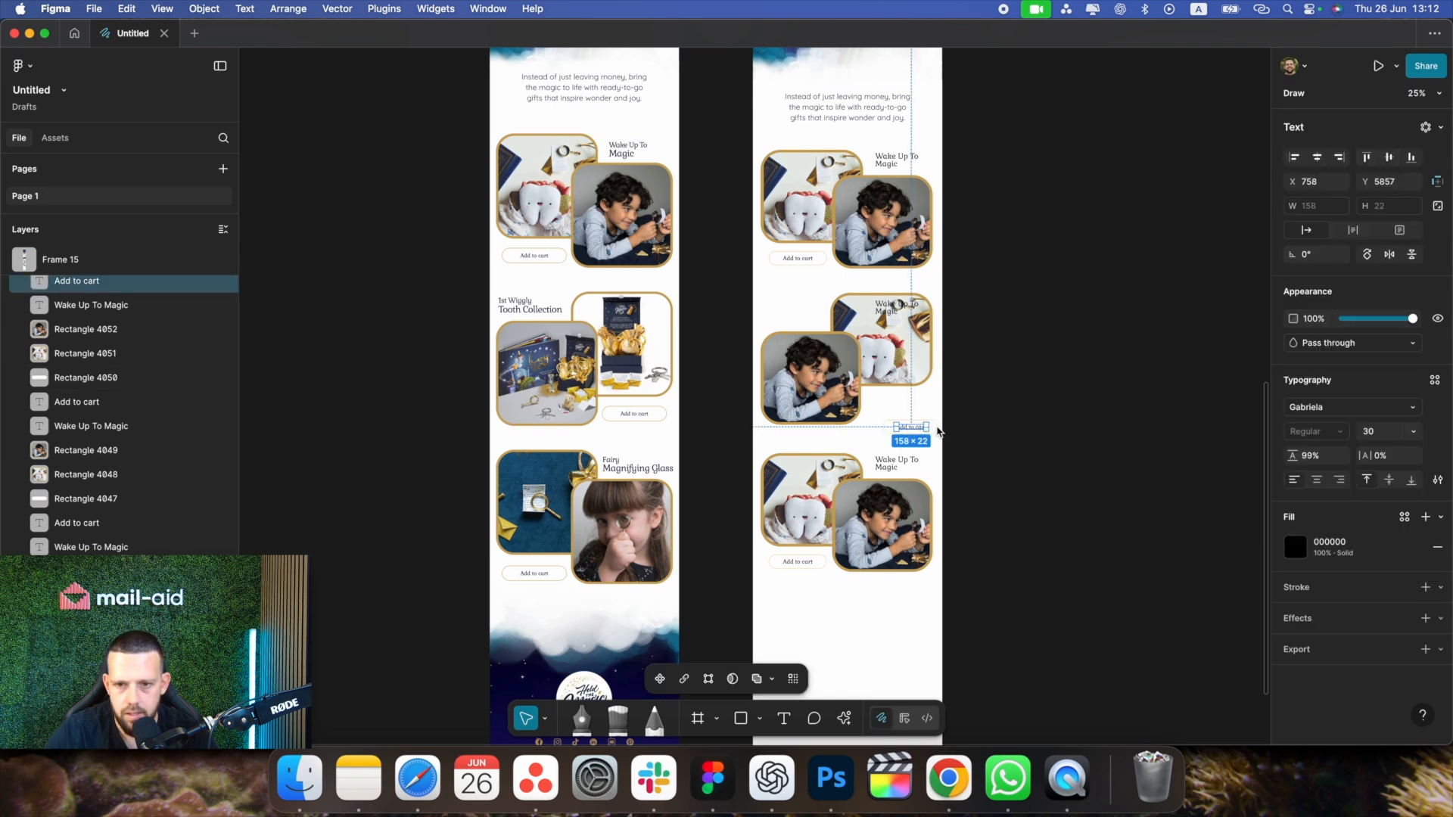
pyautogui.press('super+equal')
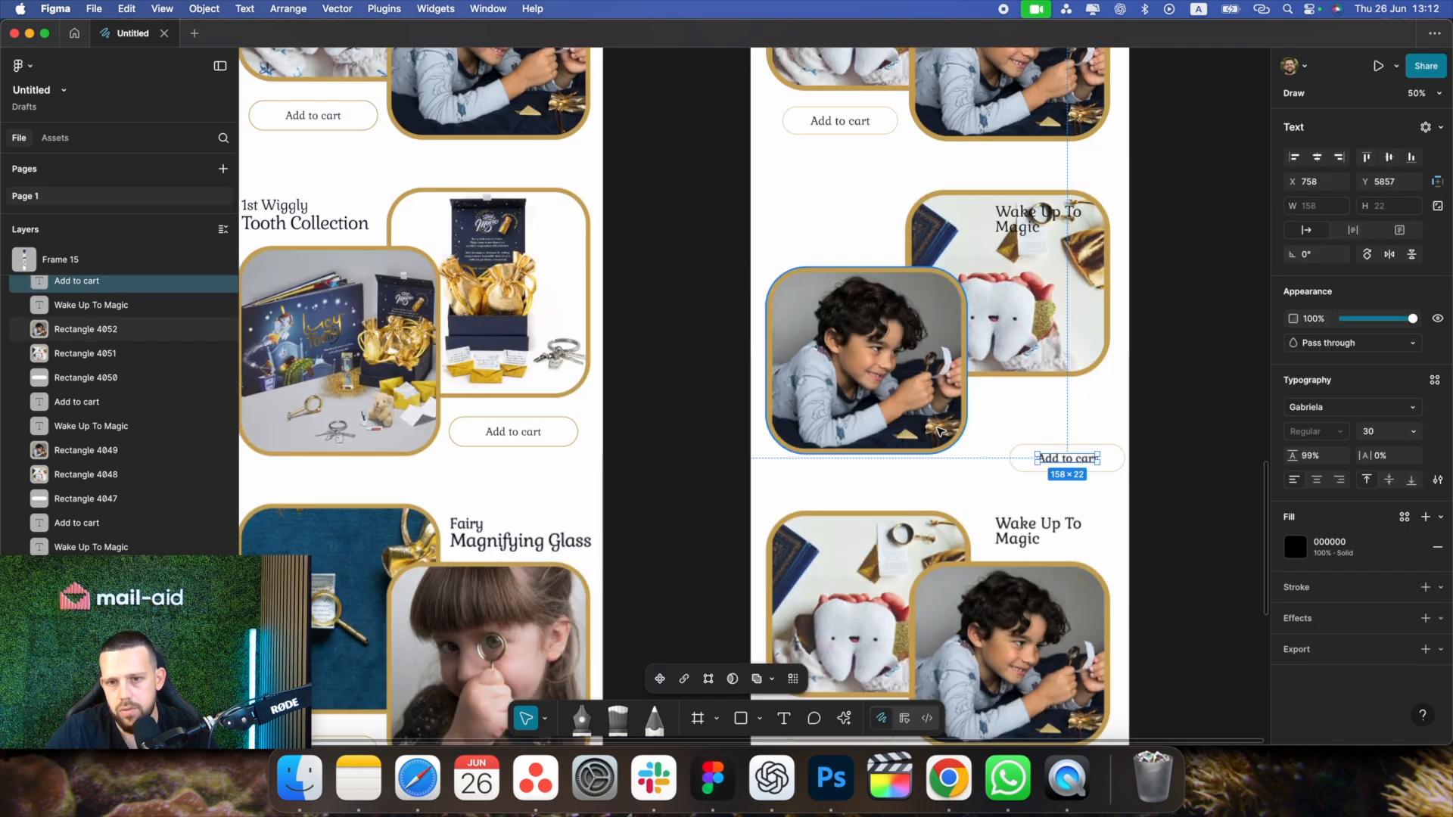
pyautogui.keyDown('shift'); pyautogui.click(1126, 457); pyautogui.keyUp('shift')
pyautogui.moveTo(1103, 454); pyautogui.dragTo(1079, 415)
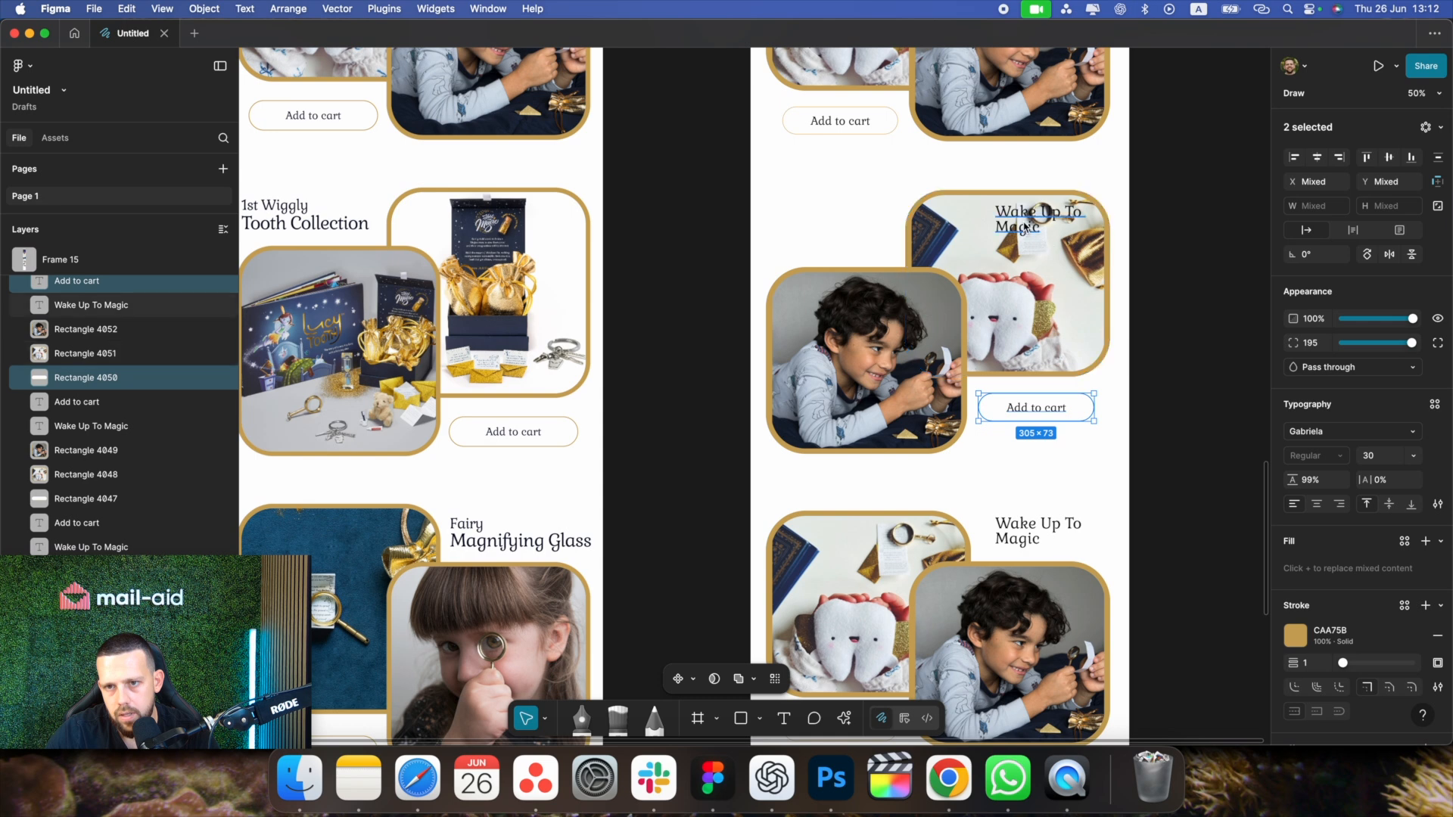
# Move the second block's "Wake Up To Magic" heading above the boy's picture, at X 119, Y 5211
pyautogui.moveTo(1036, 225); pyautogui.dragTo(837, 227)
pyautogui.press('-')
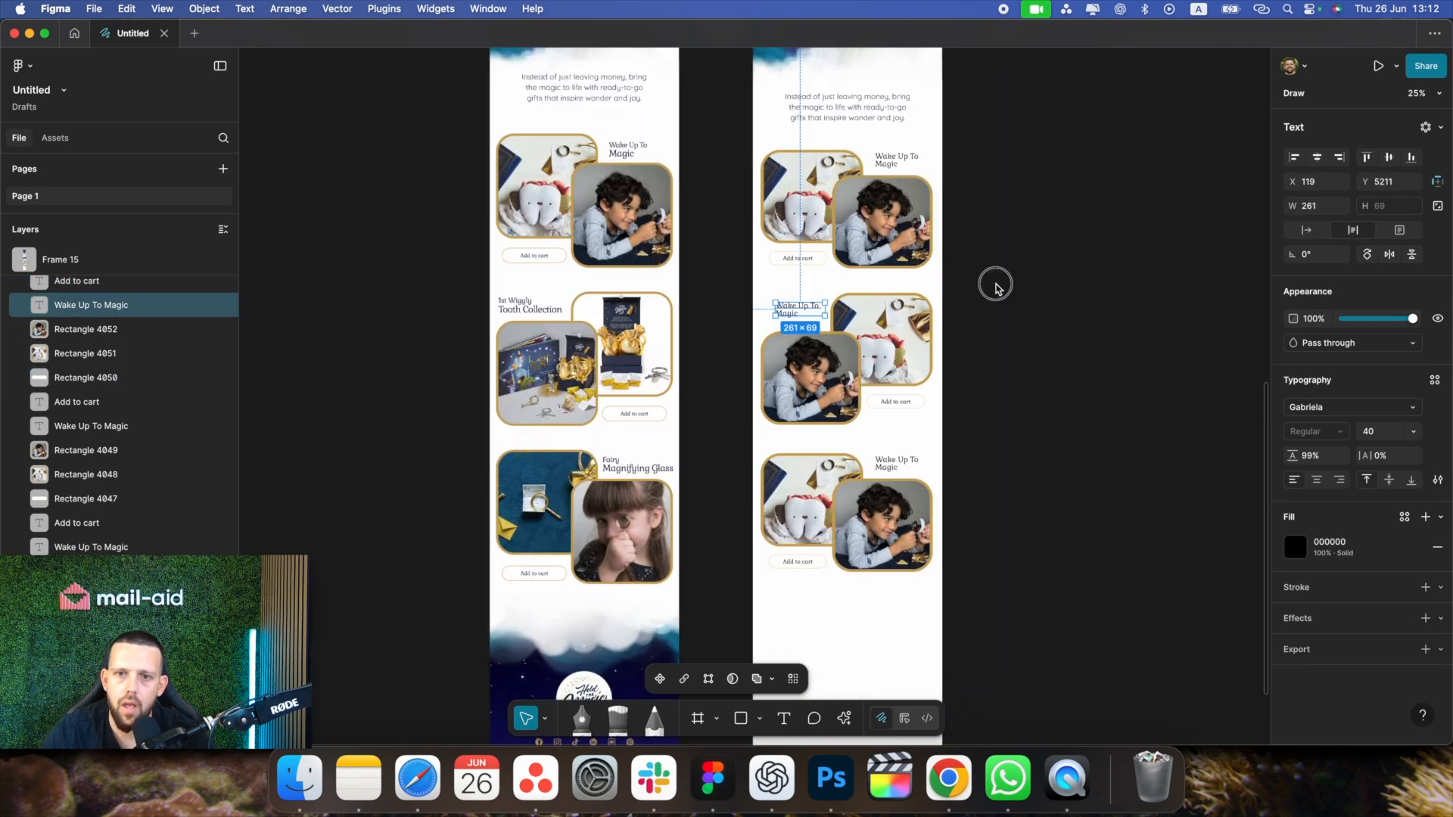
pyautogui.click(995, 289)
# Place the night sky image from the Finder assets folder at the frame's lower end, at X 0, Y 6737, sized 1000 × 1324
pyautogui.scroll(2, 976, 325)
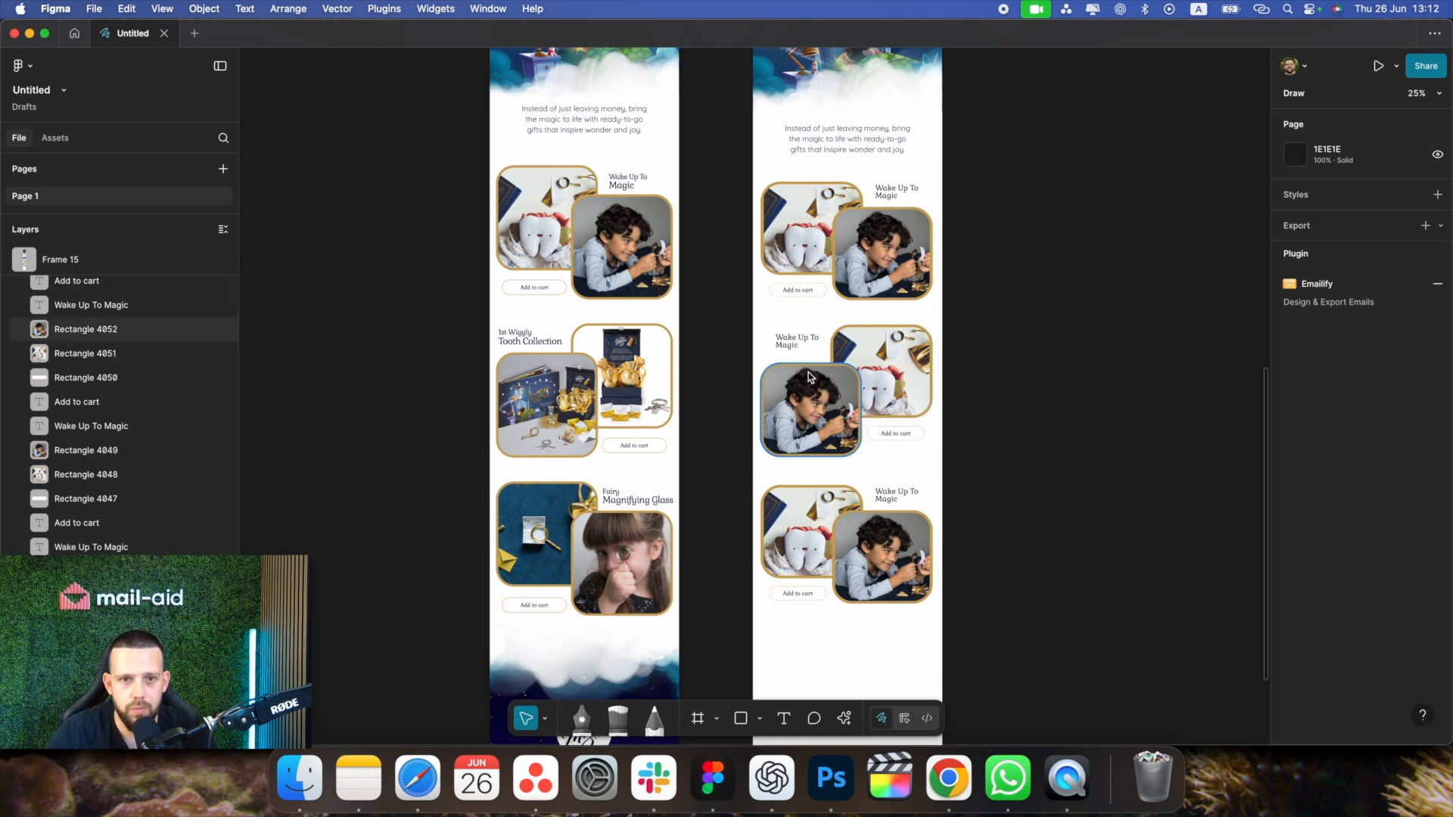
pyautogui.scroll(-5, 809, 376)
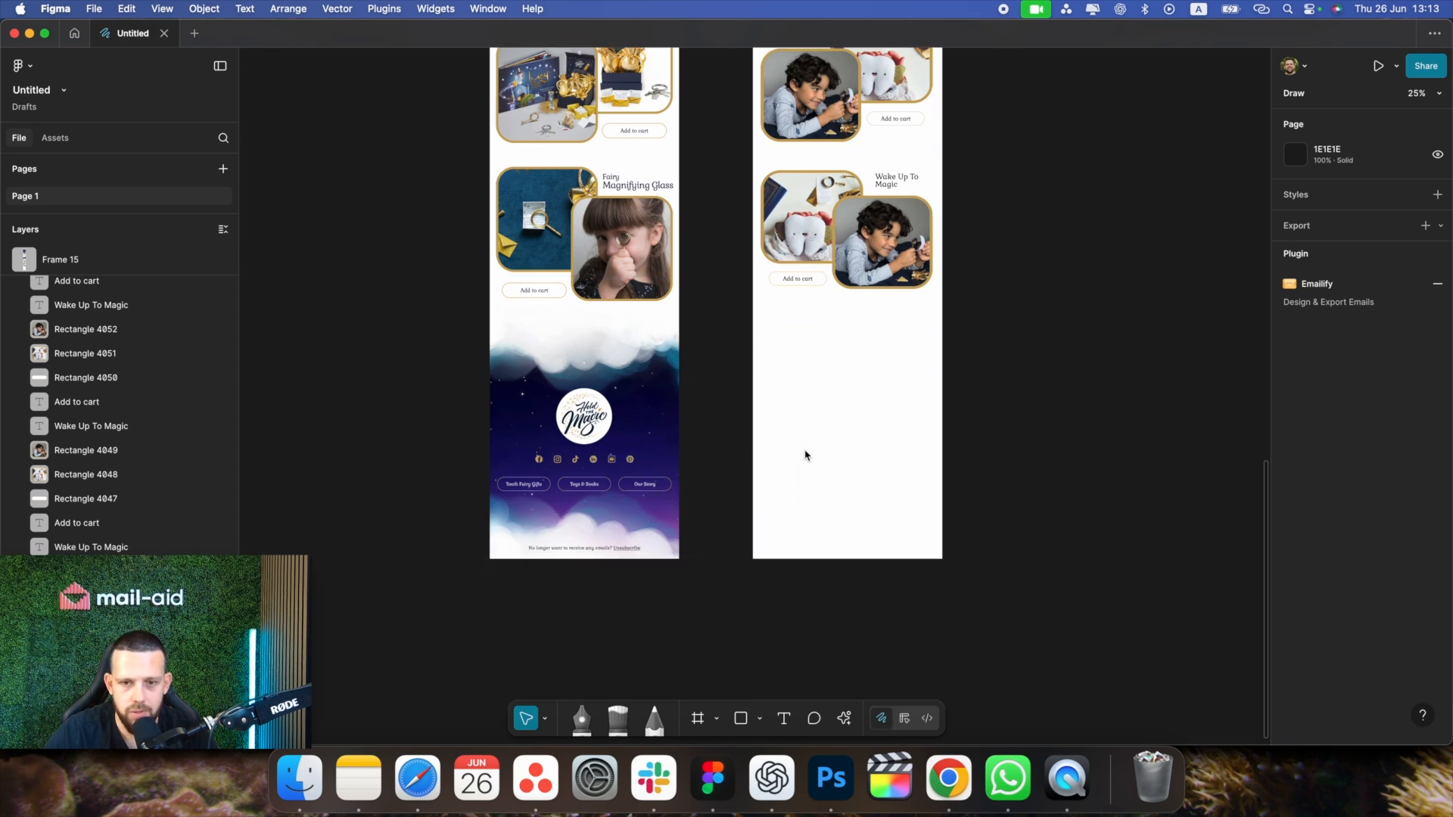
pyautogui.scroll(5, 806, 455)
pyautogui.scroll(-2, 805, 455)
pyautogui.hscroll(-2, 805, 455)
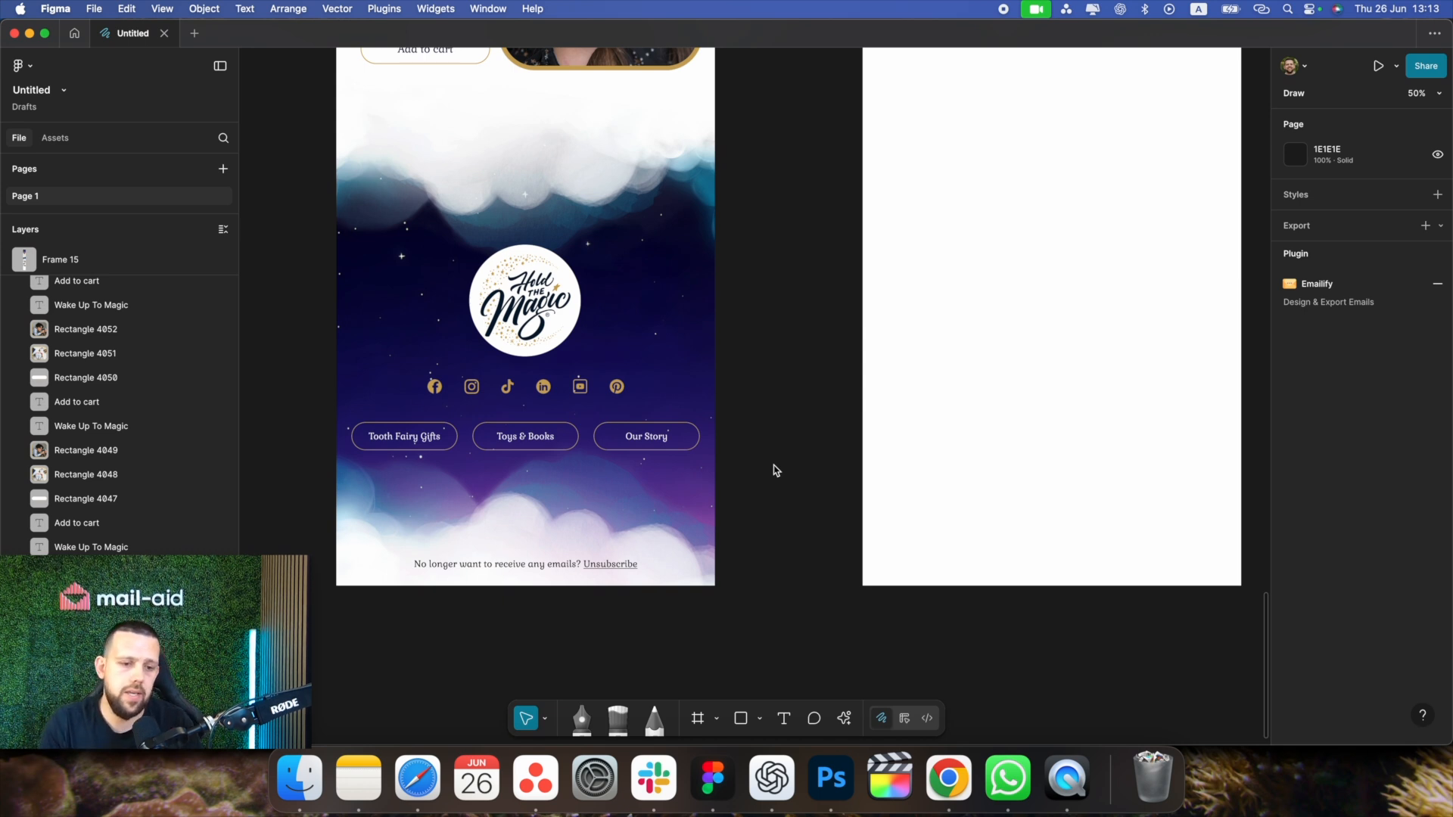
pyautogui.scroll(2, 787, 479)
pyautogui.hscroll(2, 787, 479)
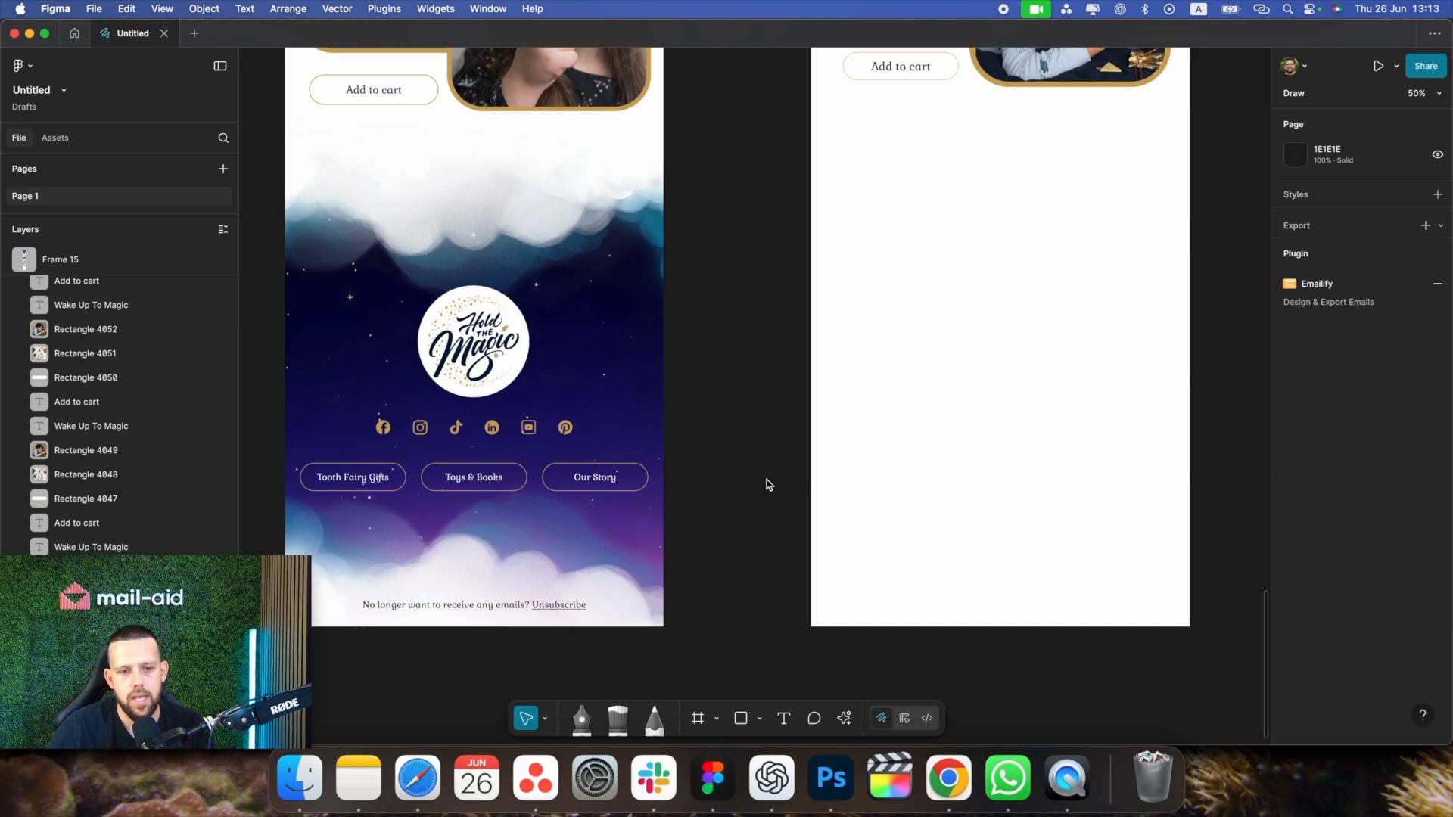
pyautogui.click(300, 780)
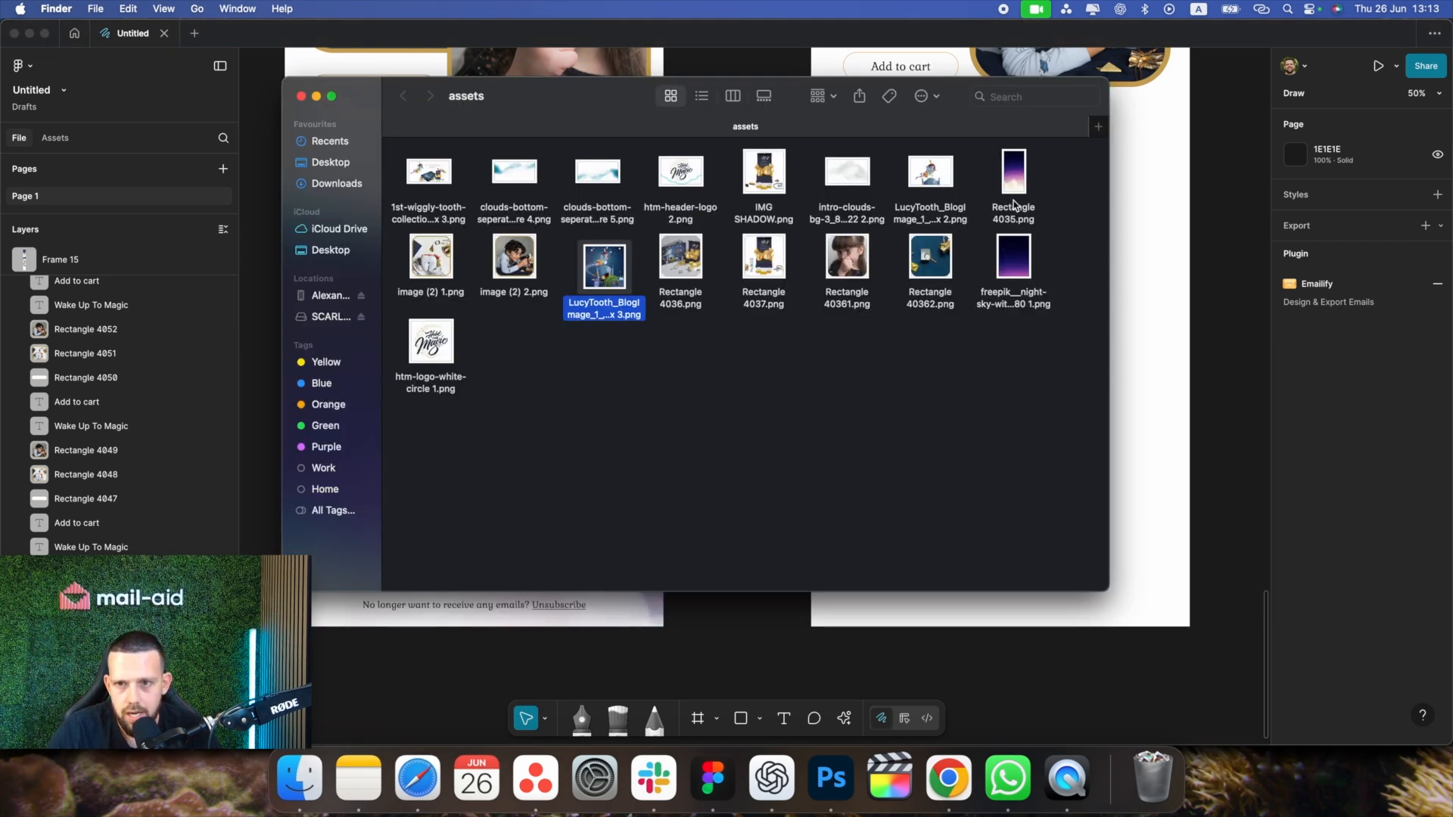
pyautogui.moveTo(1018, 258); pyautogui.dragTo(997, 415)
pyautogui.click(760, 415)
pyautogui.click(1071, 450)
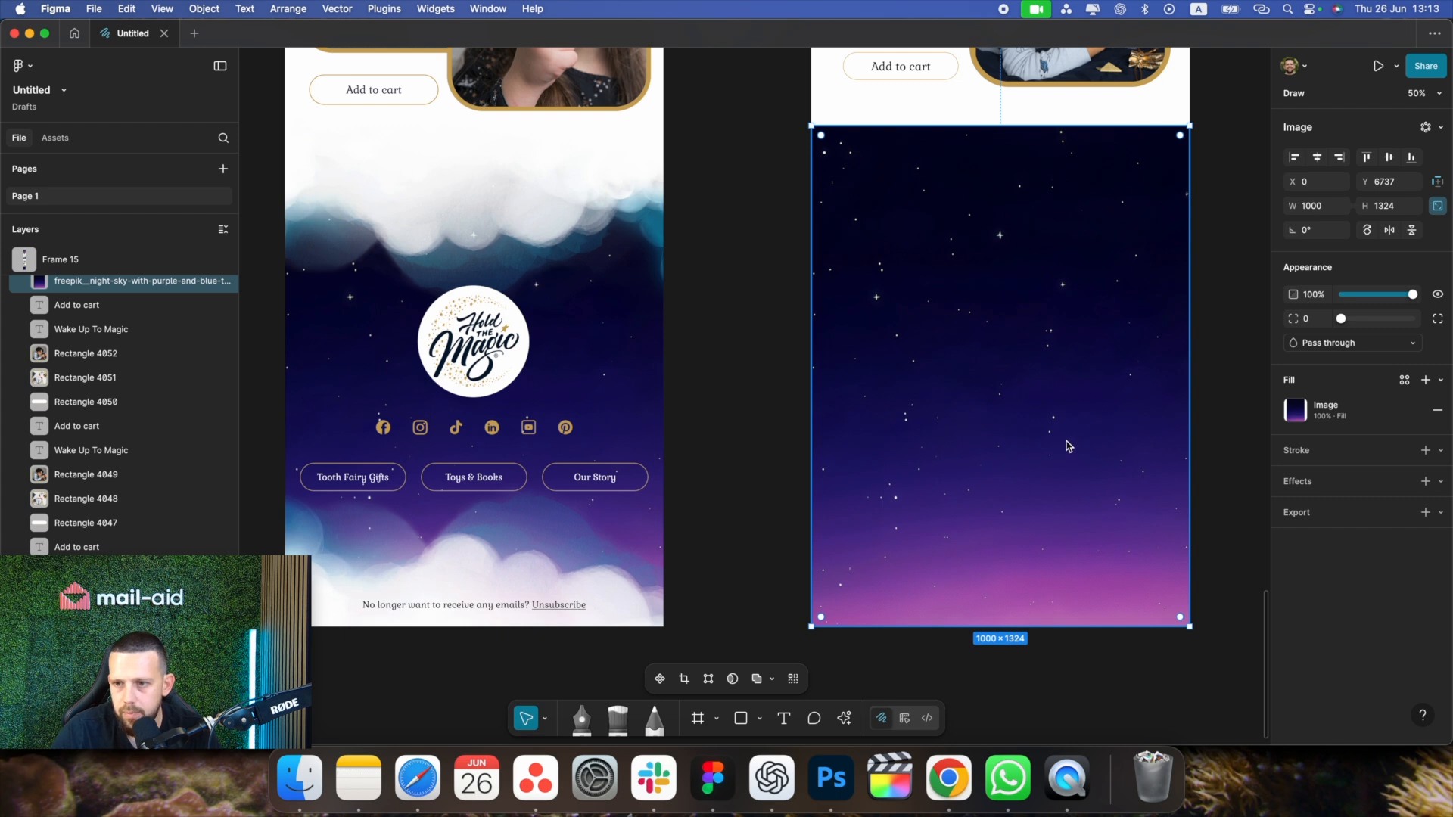
# Add a linear gradient fill at 20% opacity over the night sky image, with its end stop set to FFFFFF at 79%
pyautogui.click(1426, 380)
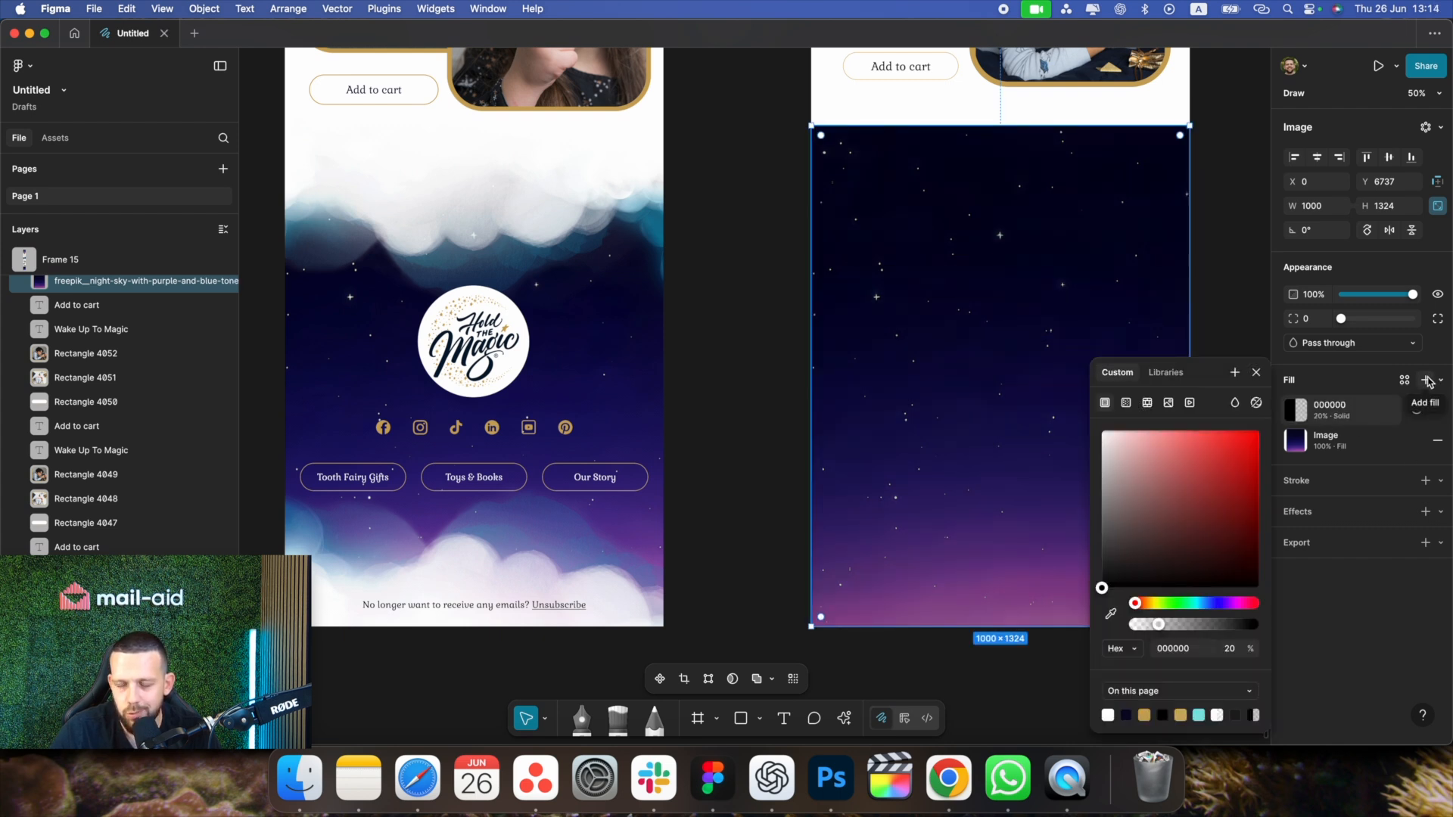
pyautogui.click(1128, 404)
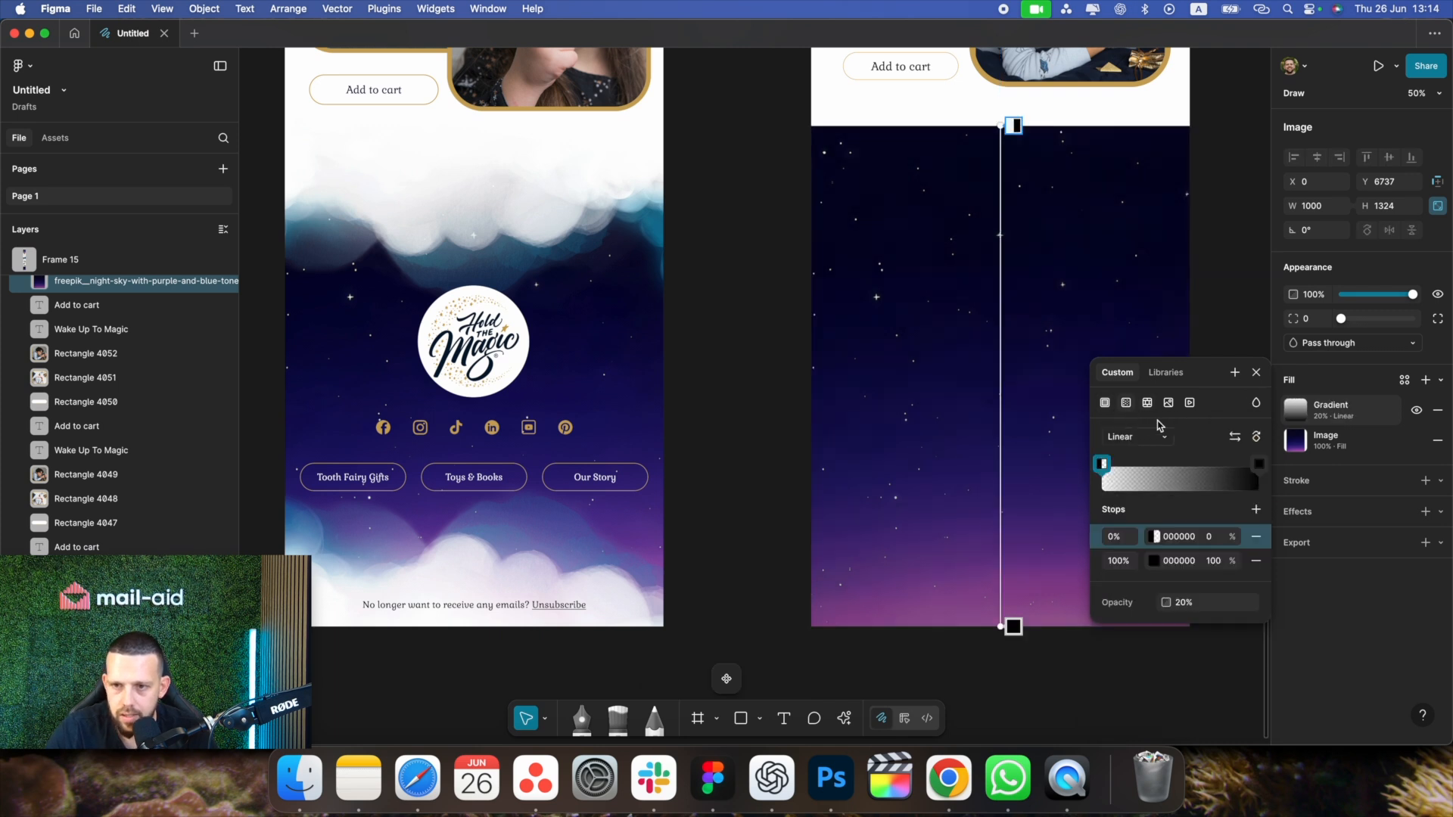
pyautogui.click(1153, 561)
pyautogui.moveTo(1029, 498); pyautogui.dragTo(833, 351)
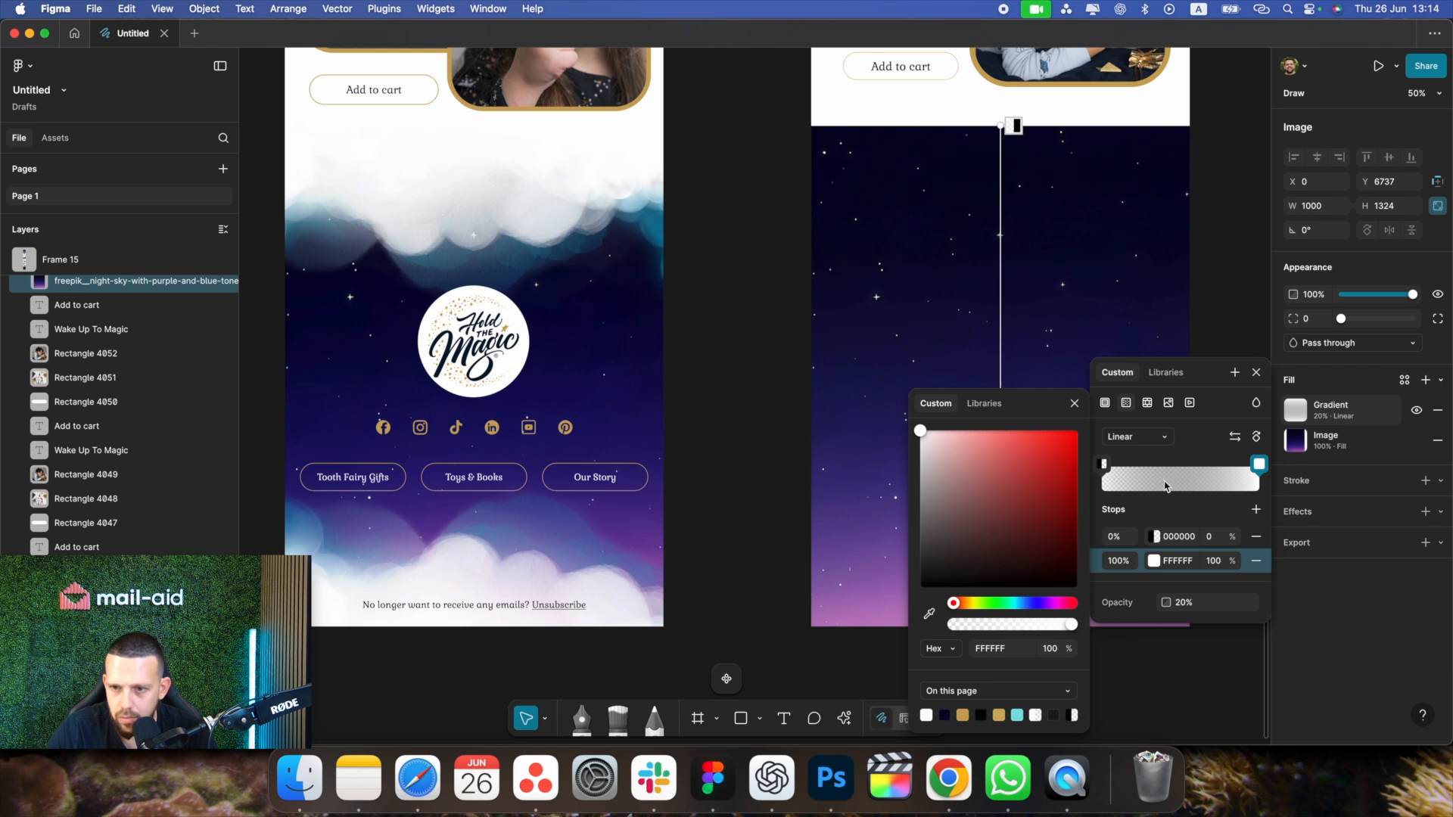
pyautogui.moveTo(1259, 464); pyautogui.dragTo(1224, 469)
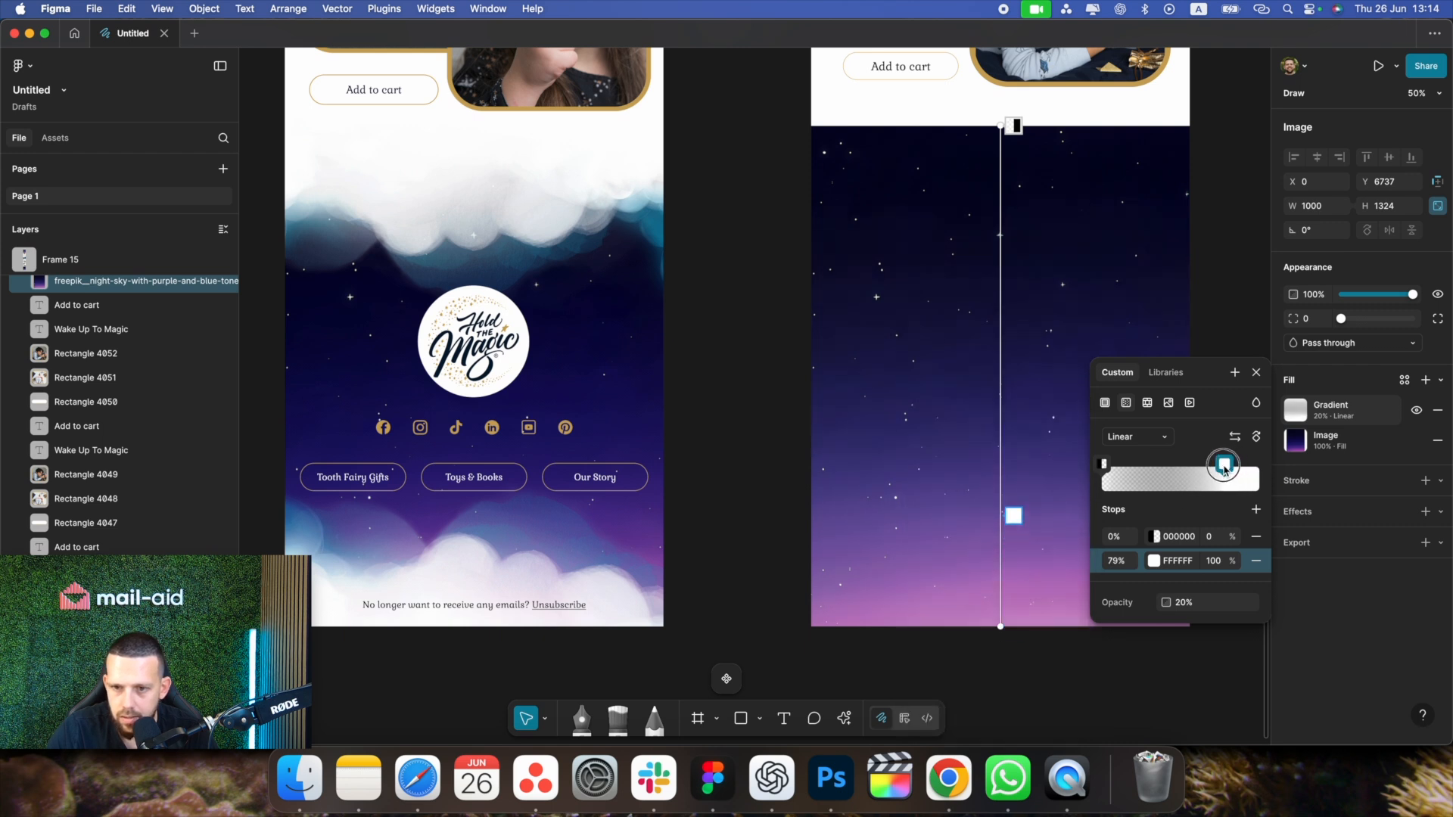
pyautogui.click(759, 510)
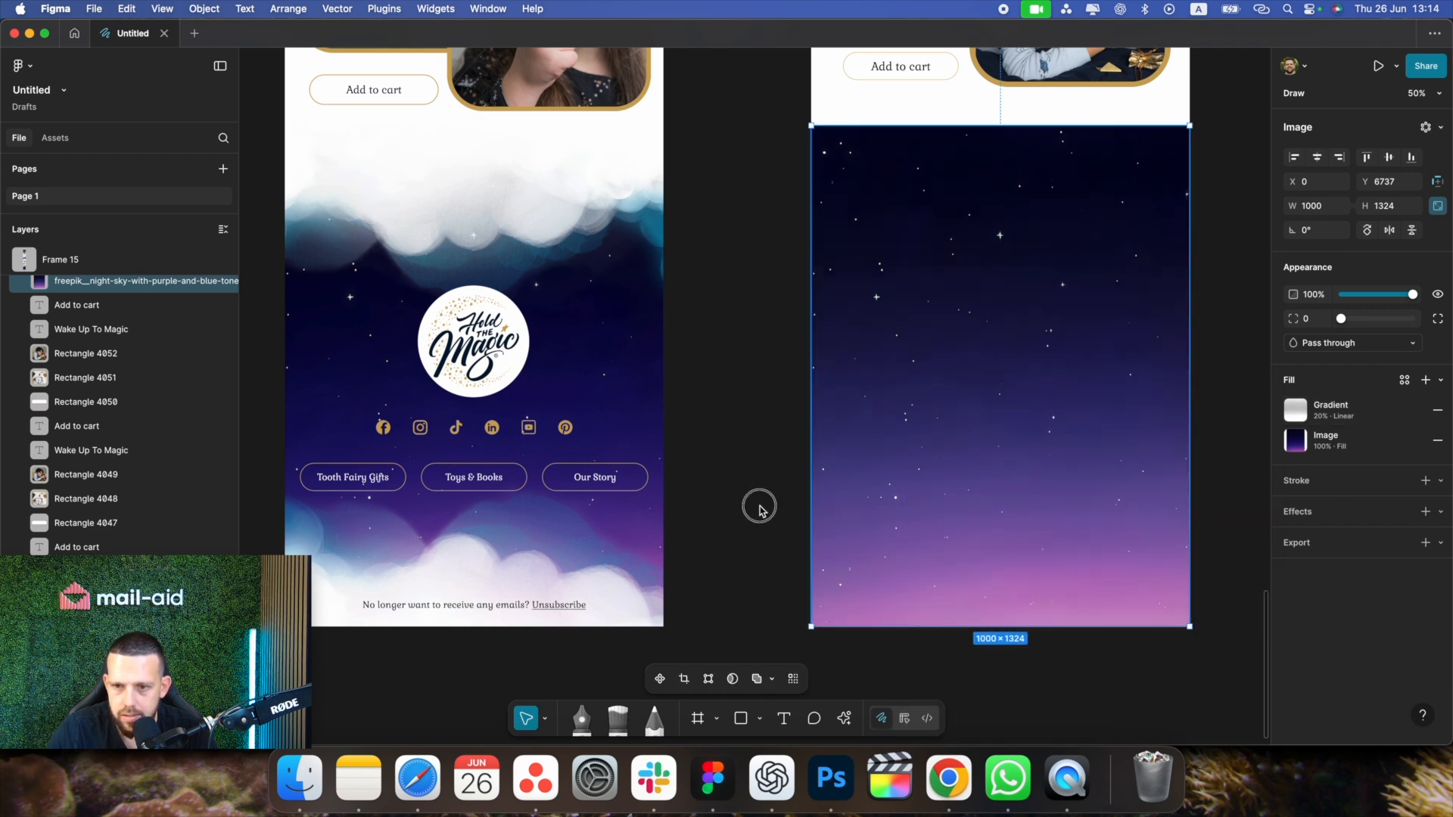
pyautogui.click(759, 510)
pyautogui.scroll(-3, 762, 511)
pyautogui.scroll(3, 760, 511)
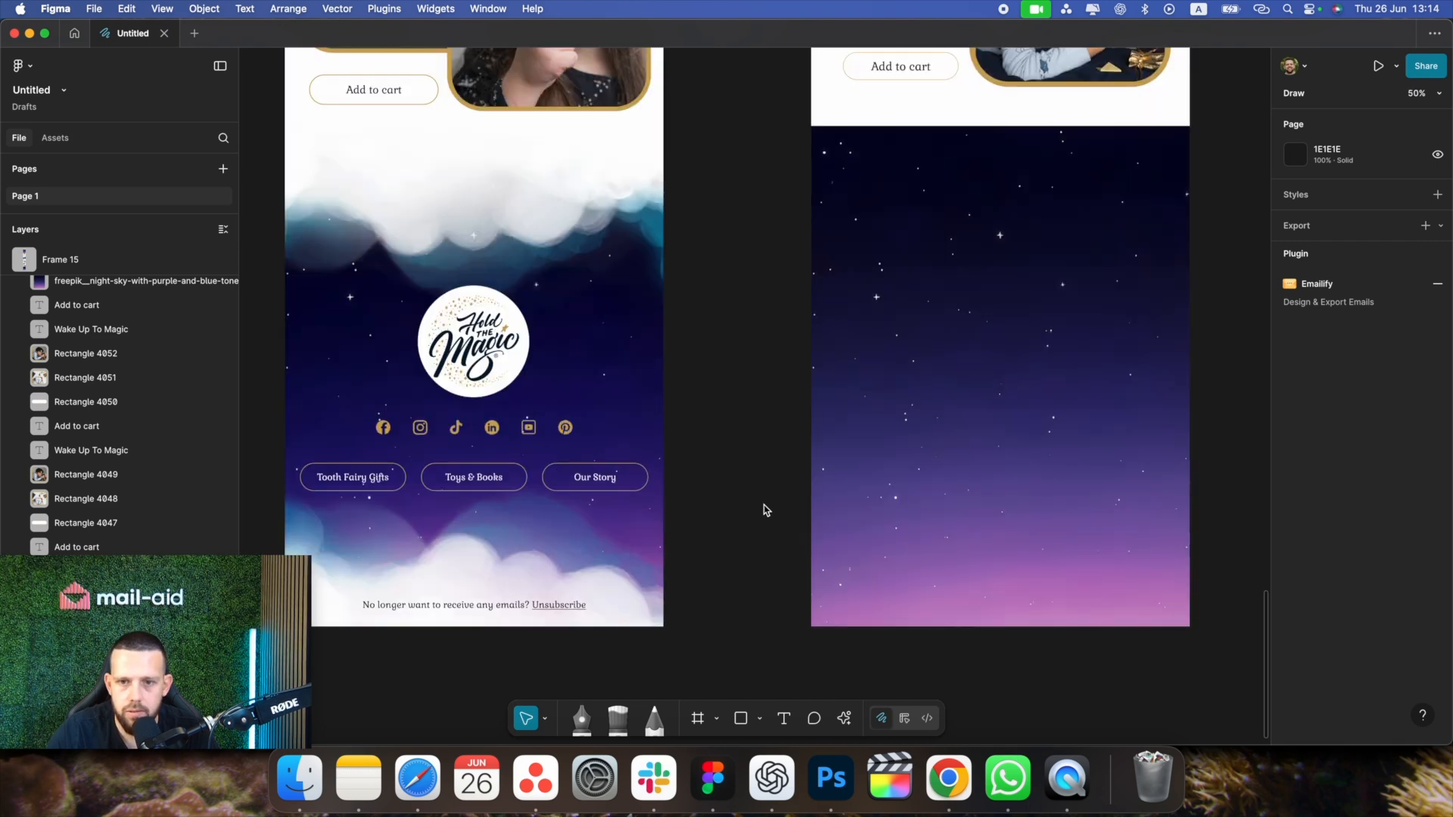
pyautogui.click(310, 771)
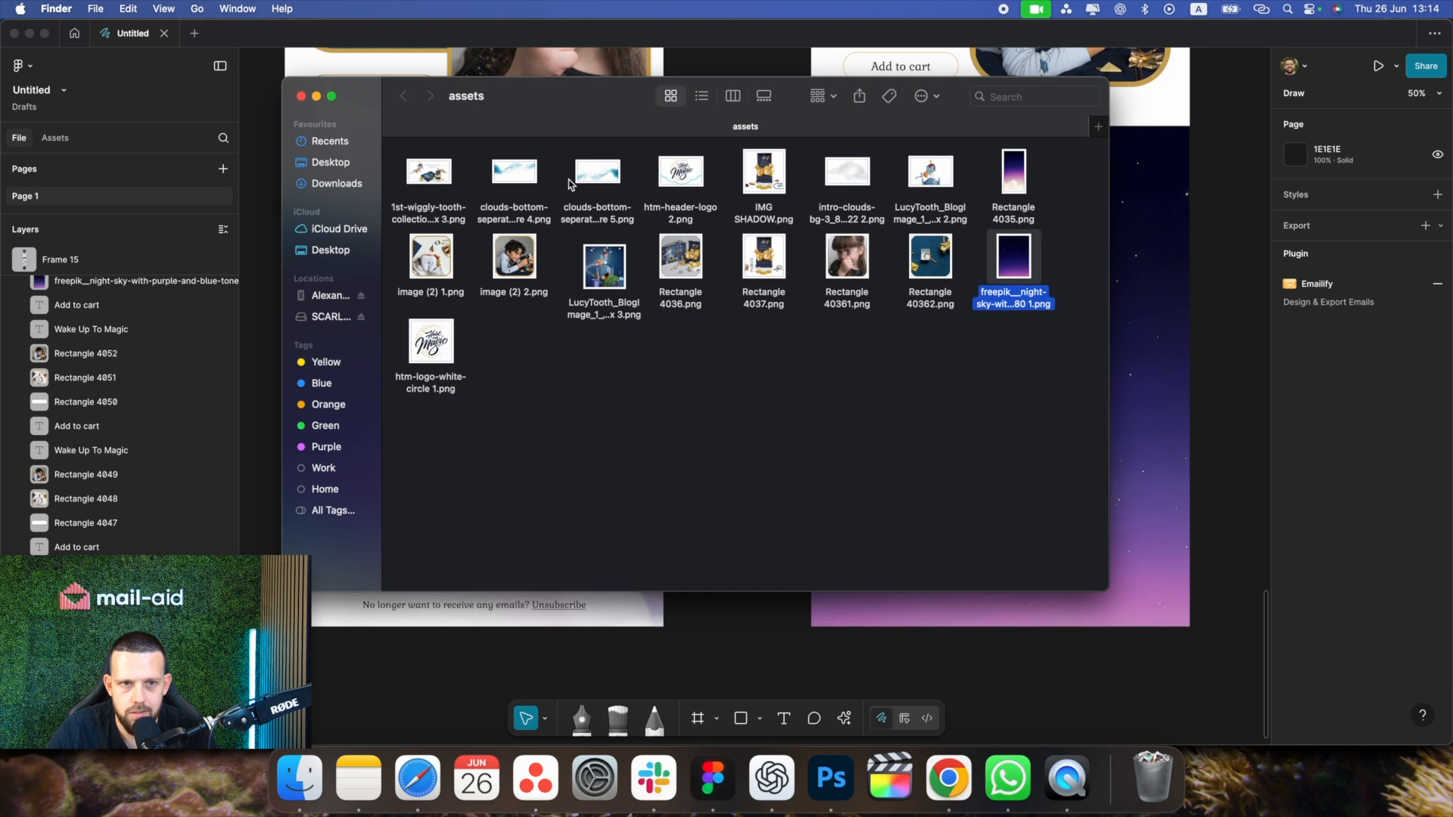
pyautogui.moveTo(515, 173); pyautogui.dragTo(969, 337)
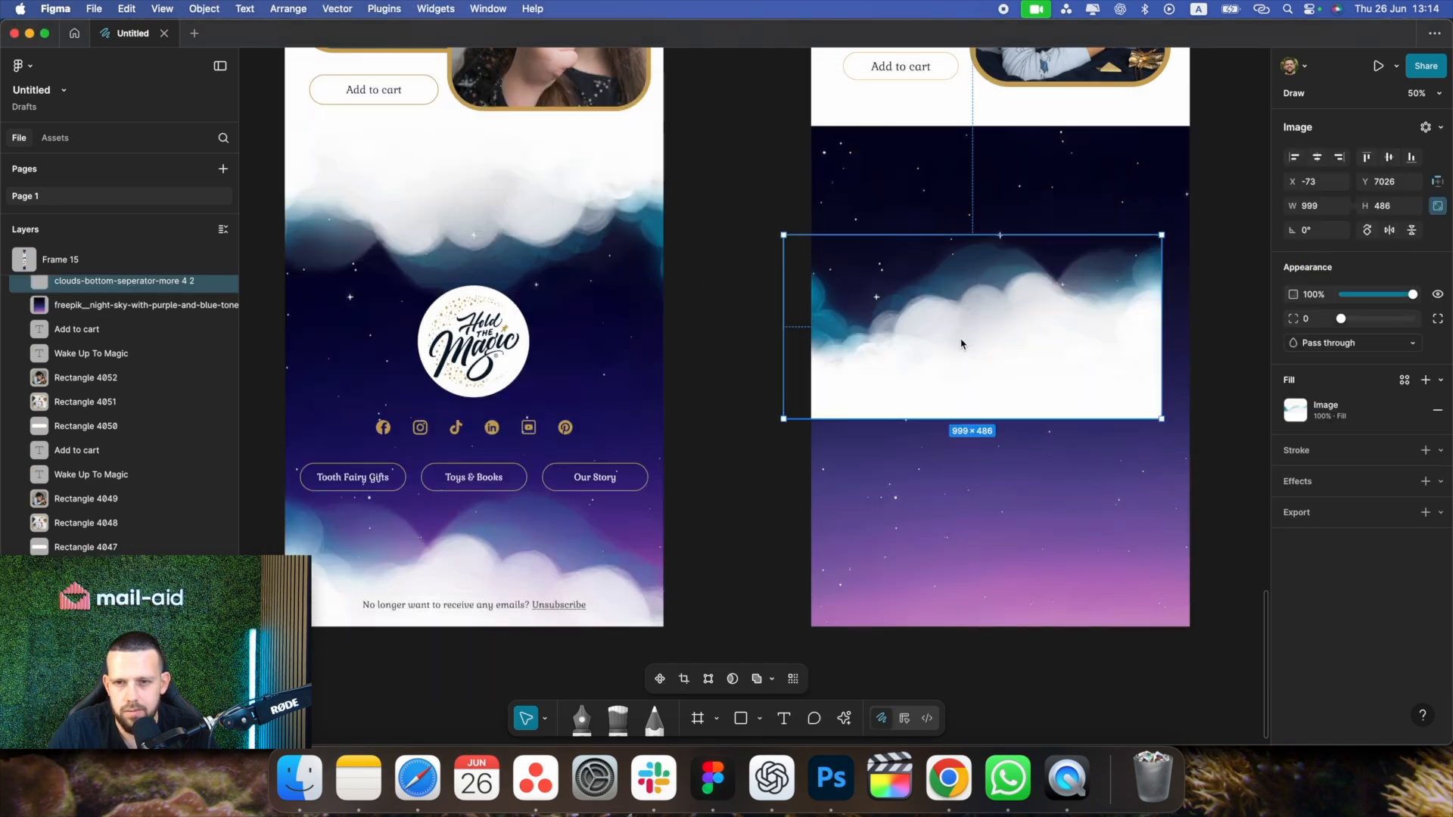
pyautogui.press('BackSpace')
# Place the clouds separator 5 image from the Finder assets folder over the night sky's upper edge, at X 1, Y 6694
pyautogui.press('super+Tab')
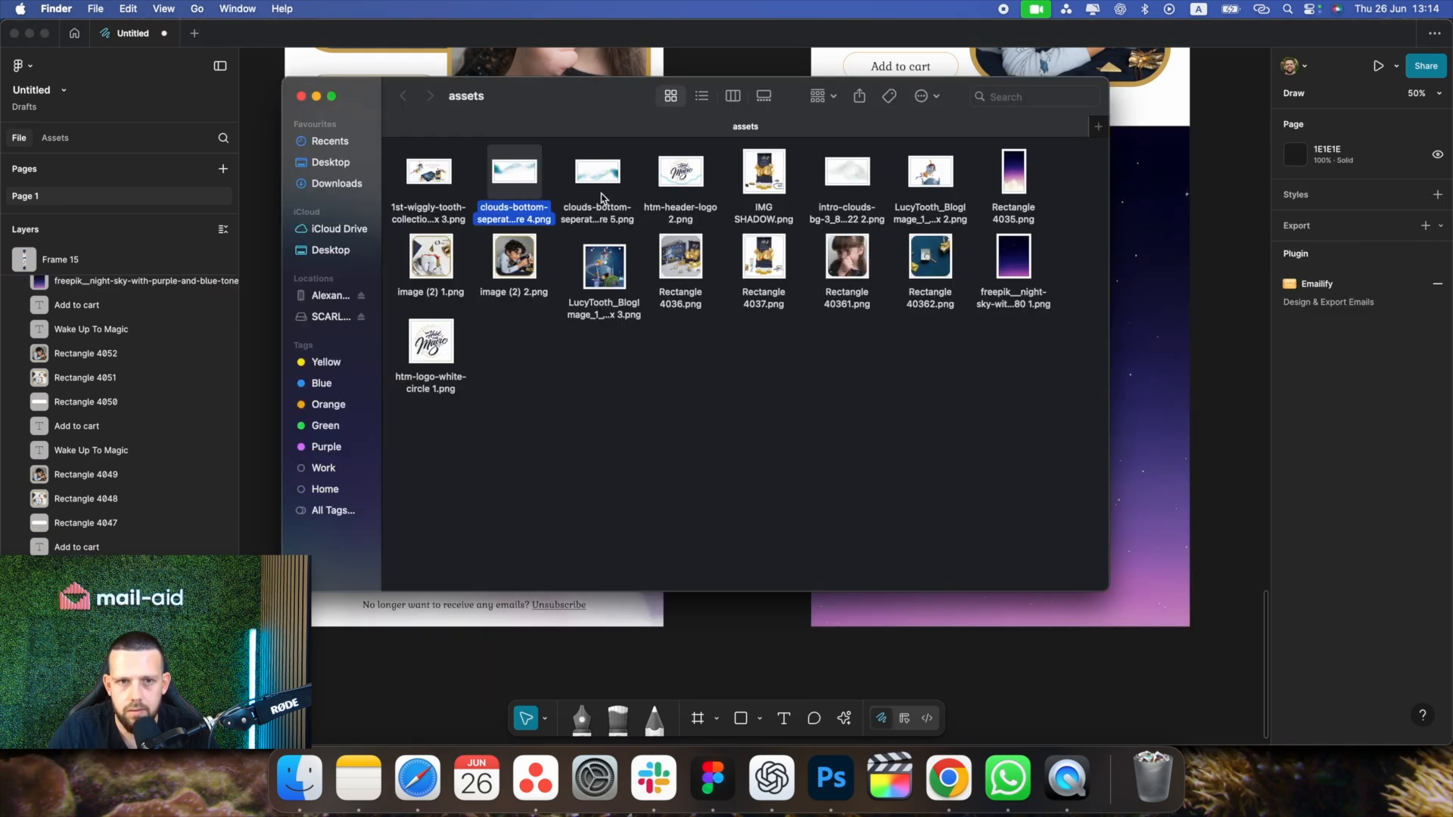
pyautogui.moveTo(601, 191); pyautogui.dragTo(1026, 231)
pyautogui.press('super+Tab')
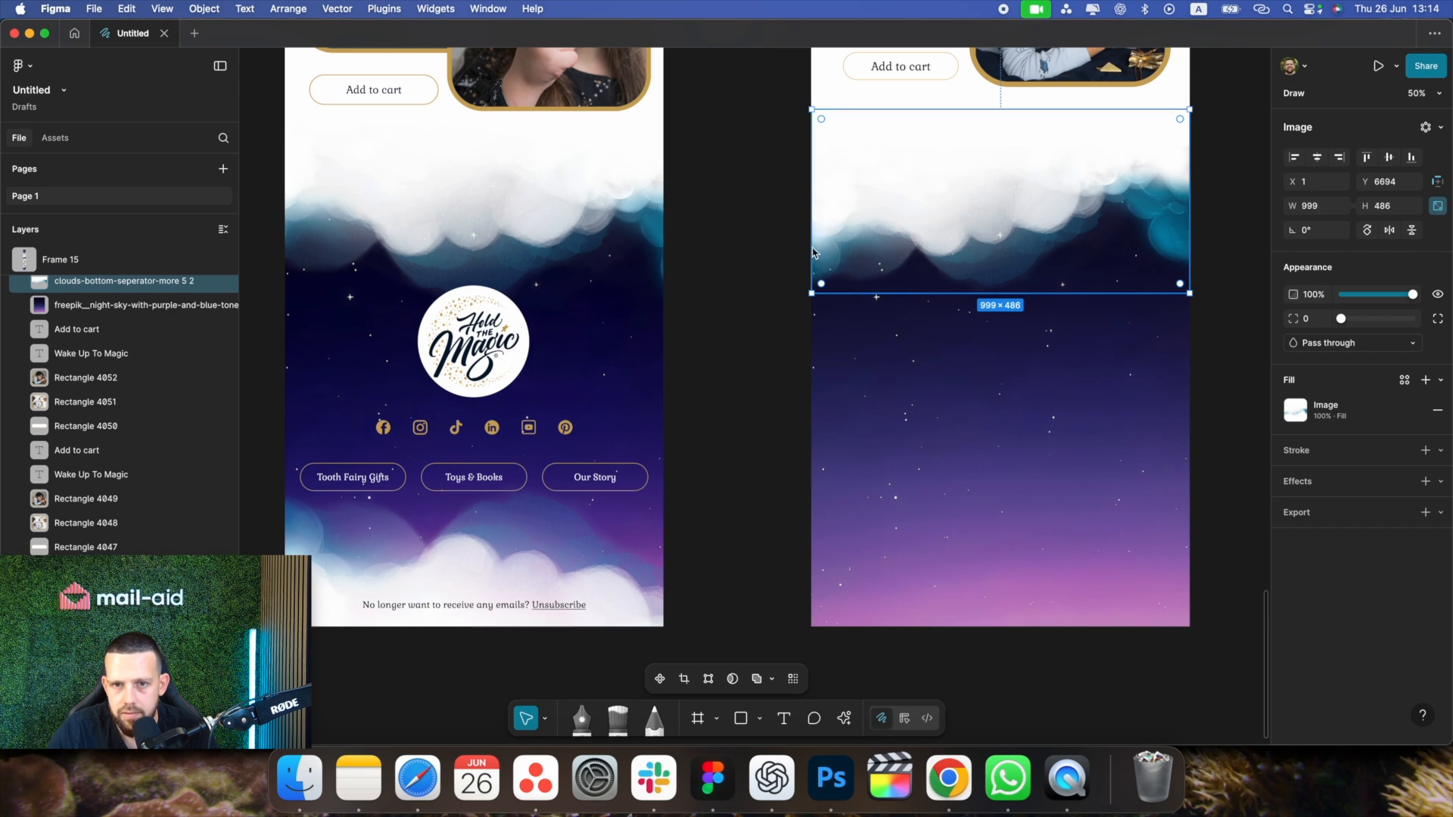
pyautogui.click(775, 295)
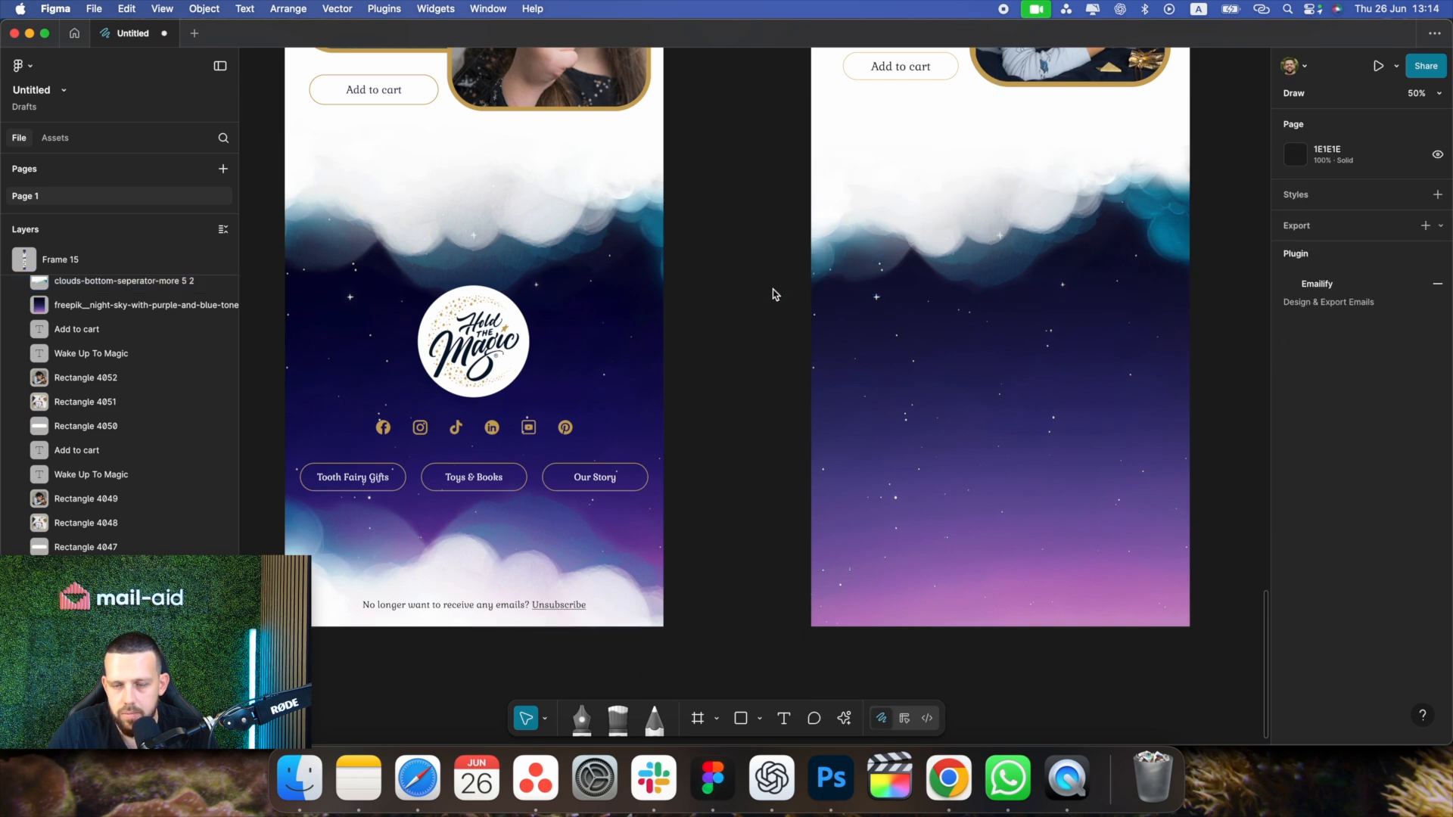
pyautogui.scroll(3, 775, 295)
pyautogui.press('-')
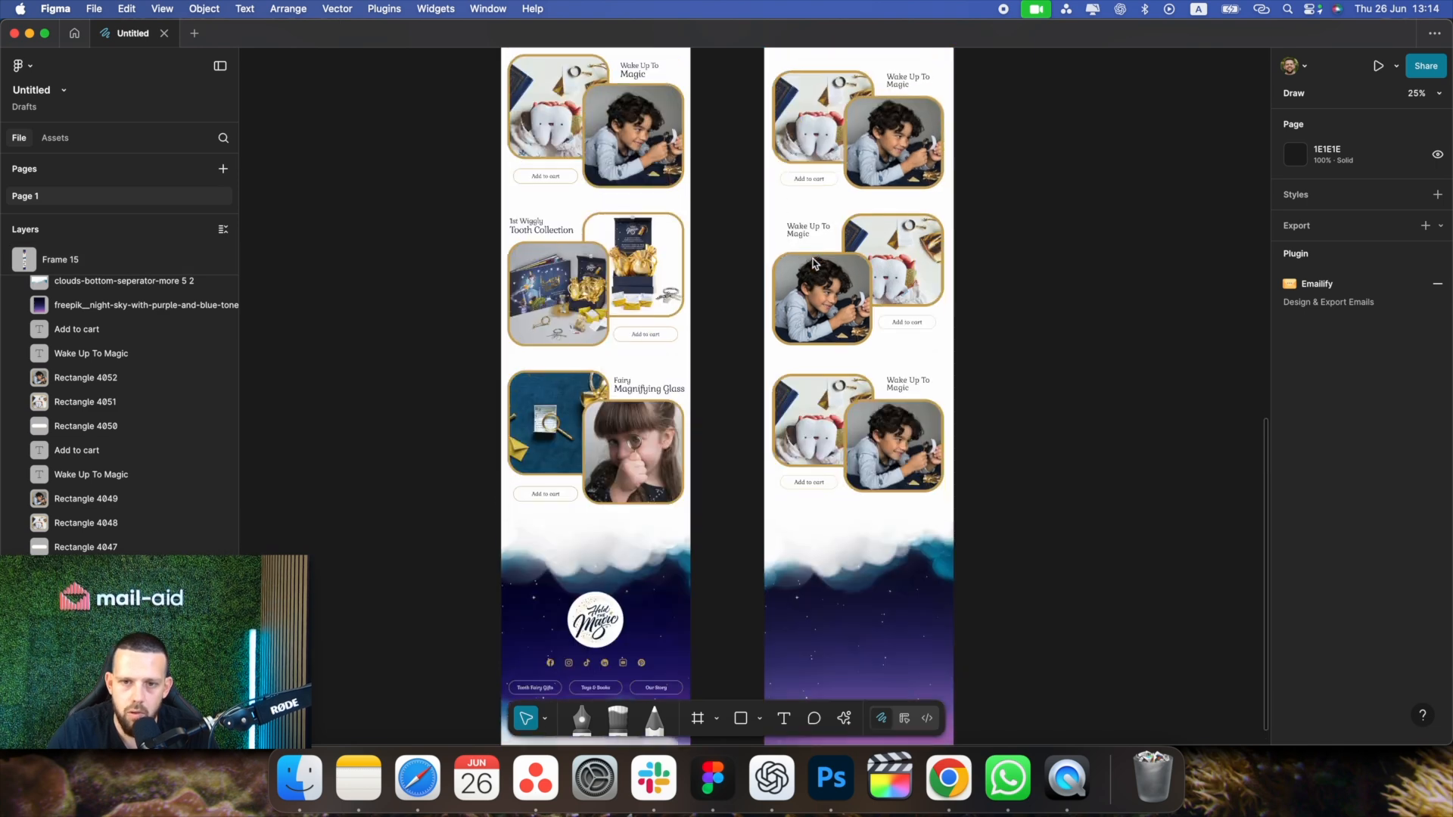
# Place the white-circle logo image from the Finder assets folder, centred in the night-sky footer at X 350, Y 7102
pyautogui.scroll(10, 1003, 437)
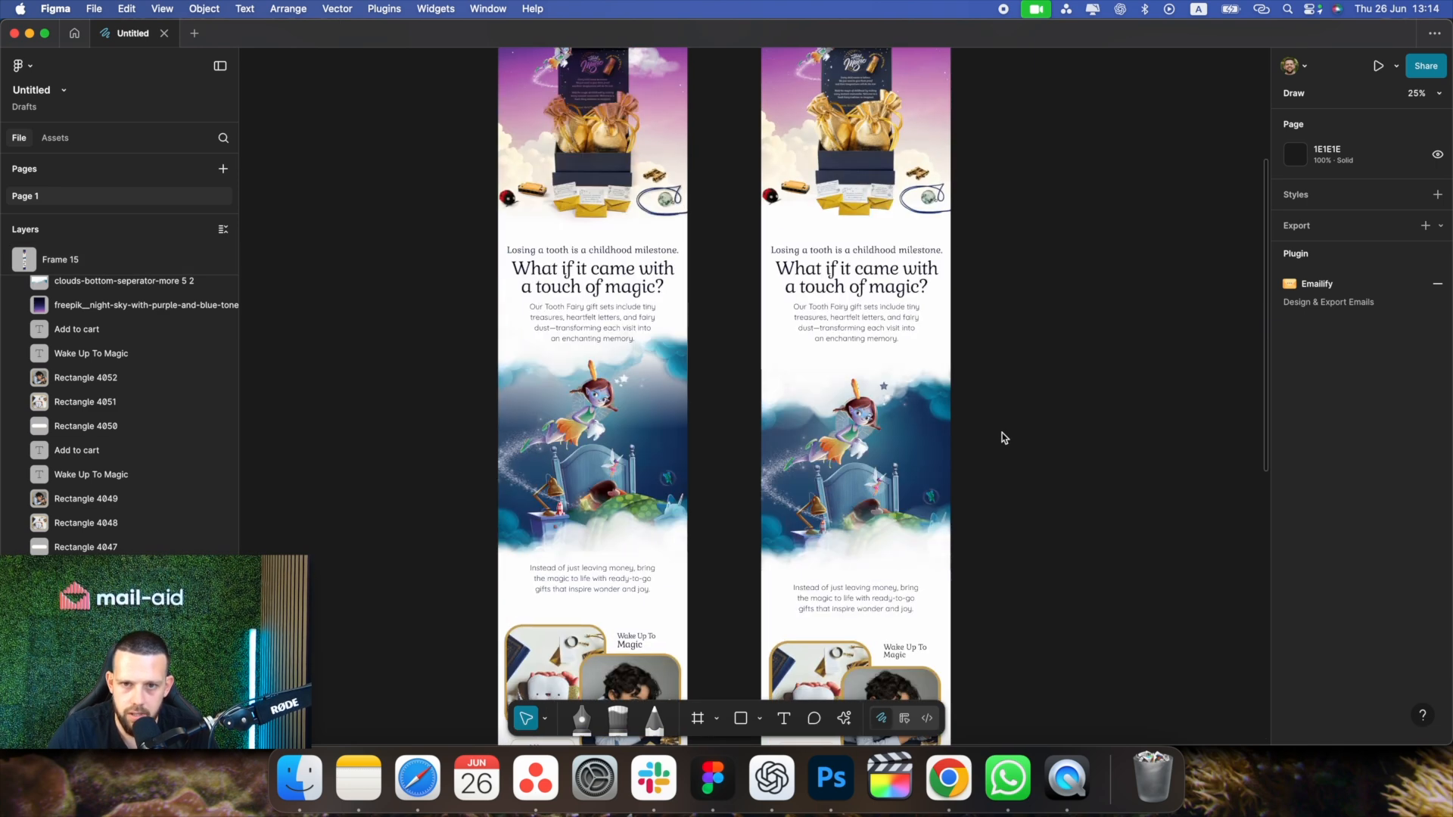
pyautogui.scroll(-15, 1004, 437)
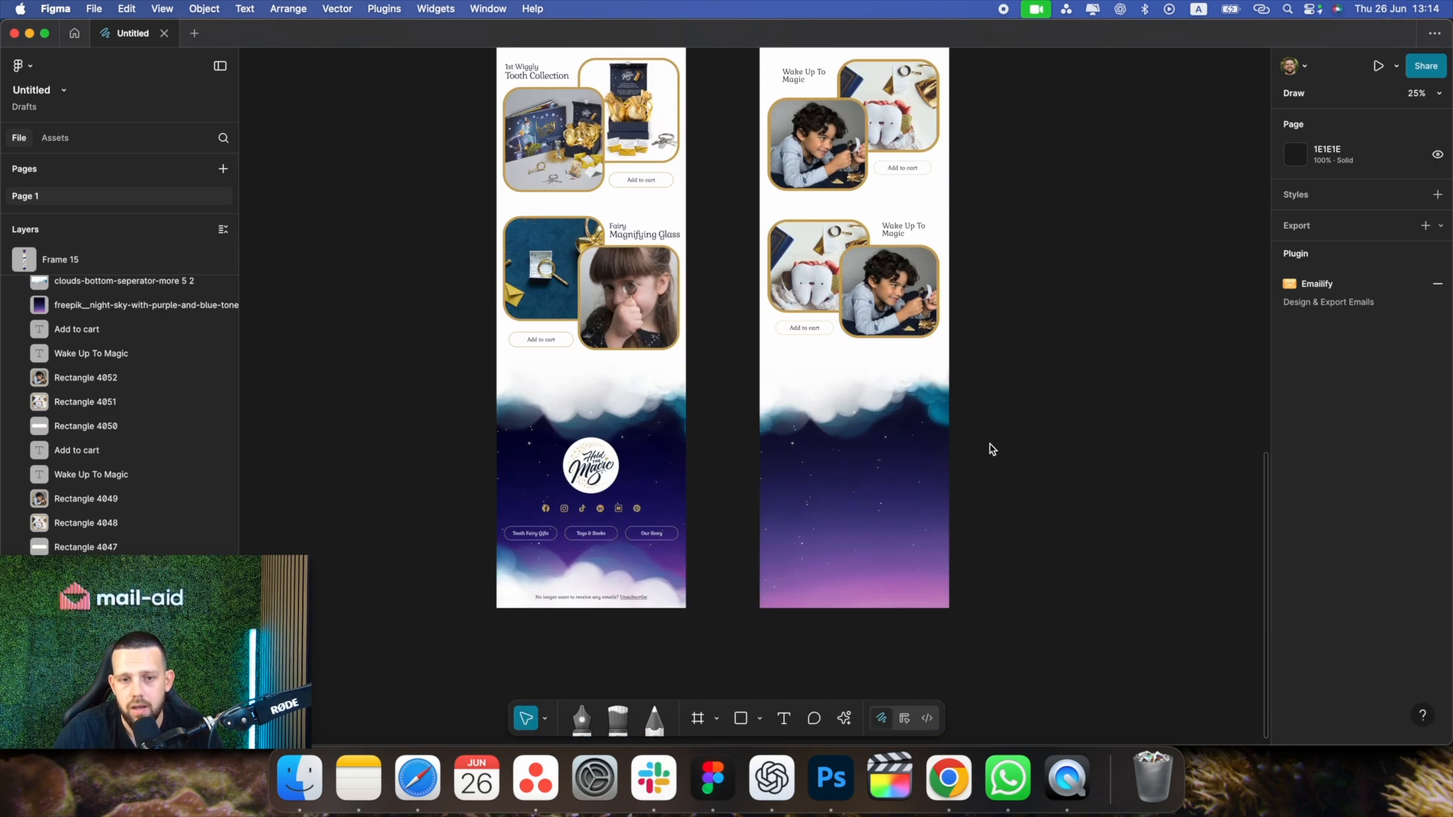
pyautogui.scroll(-1, 990, 444)
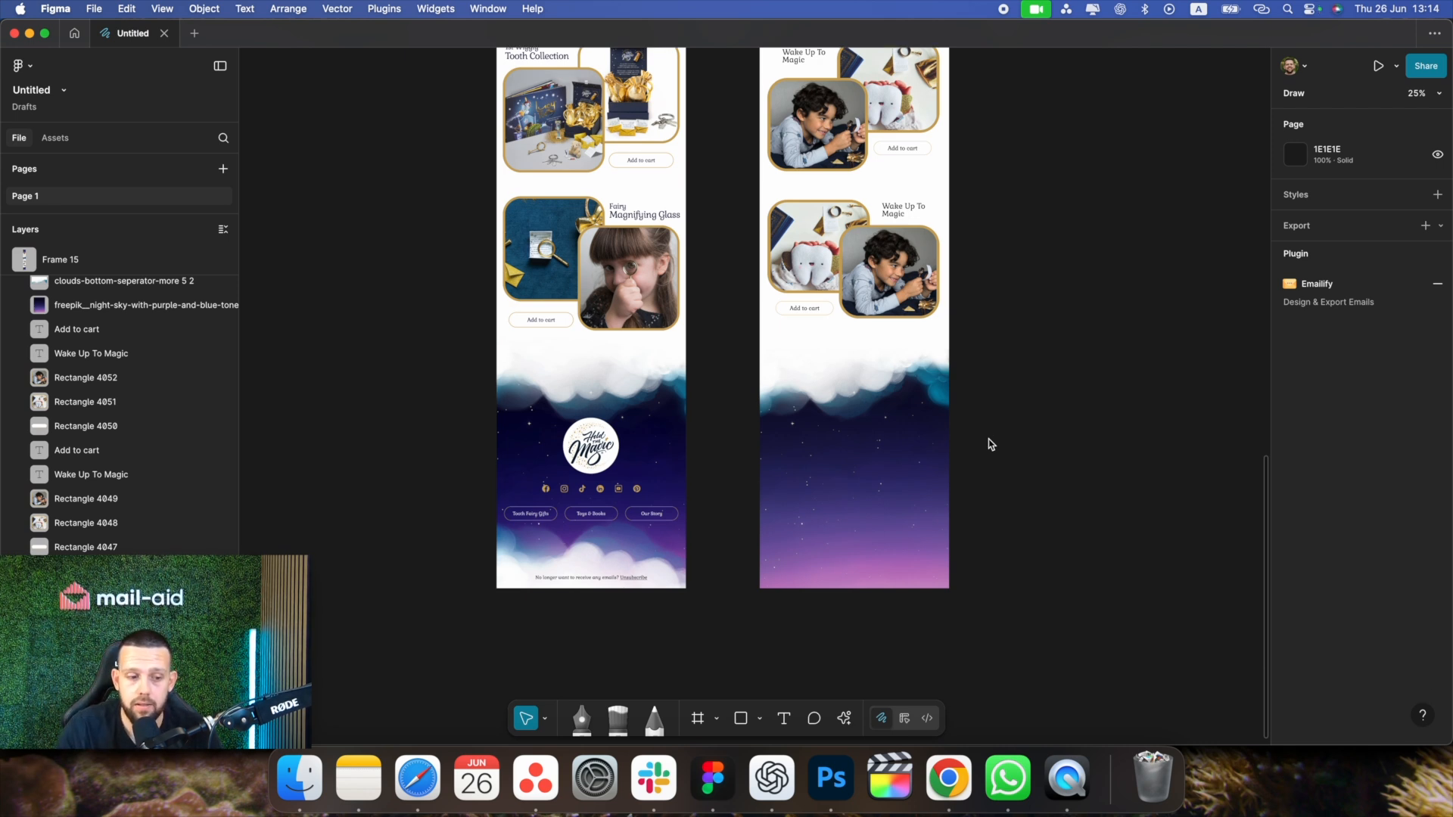
pyautogui.press('super+equal')
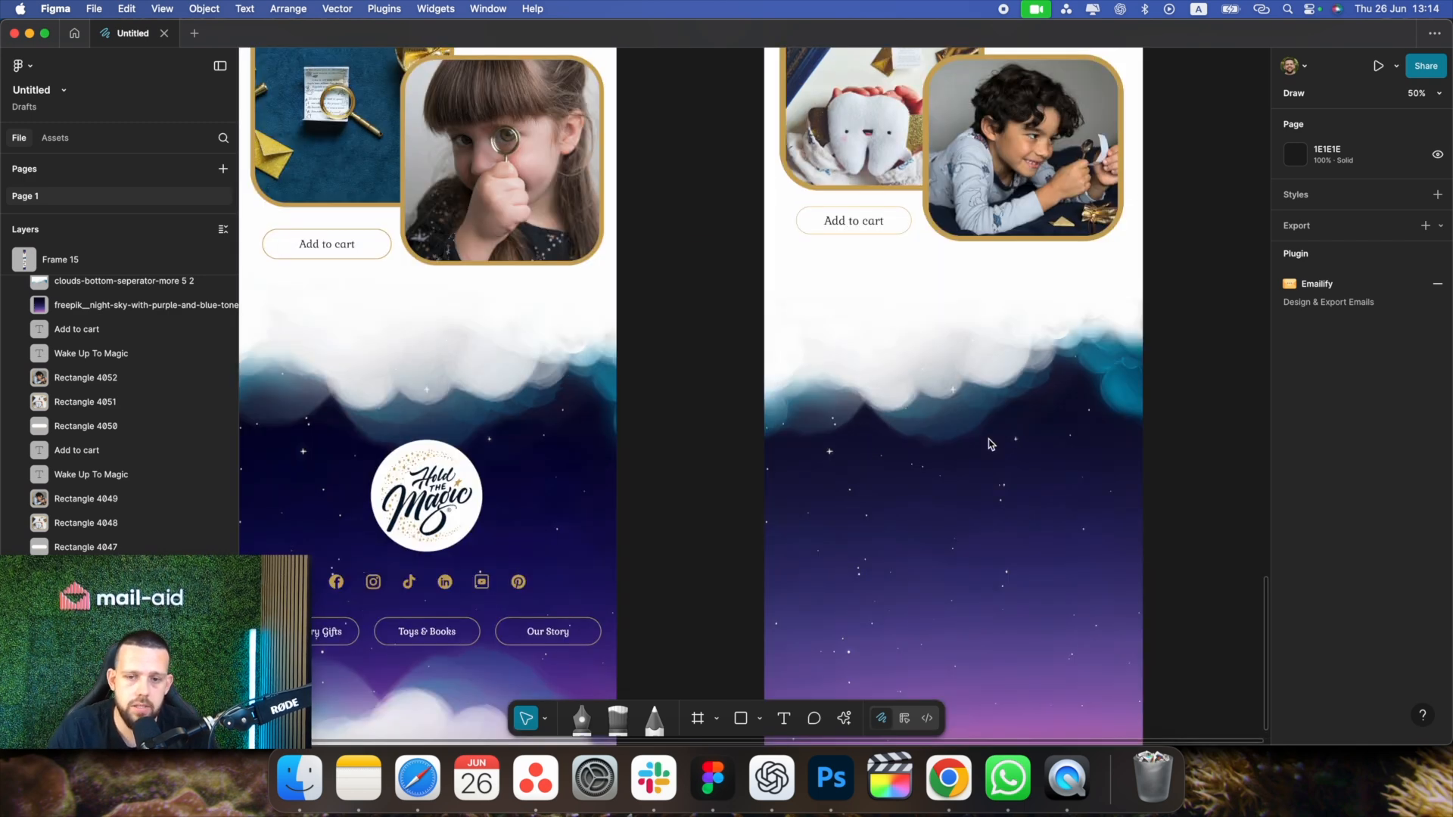
pyautogui.scroll(-5, 911, 374)
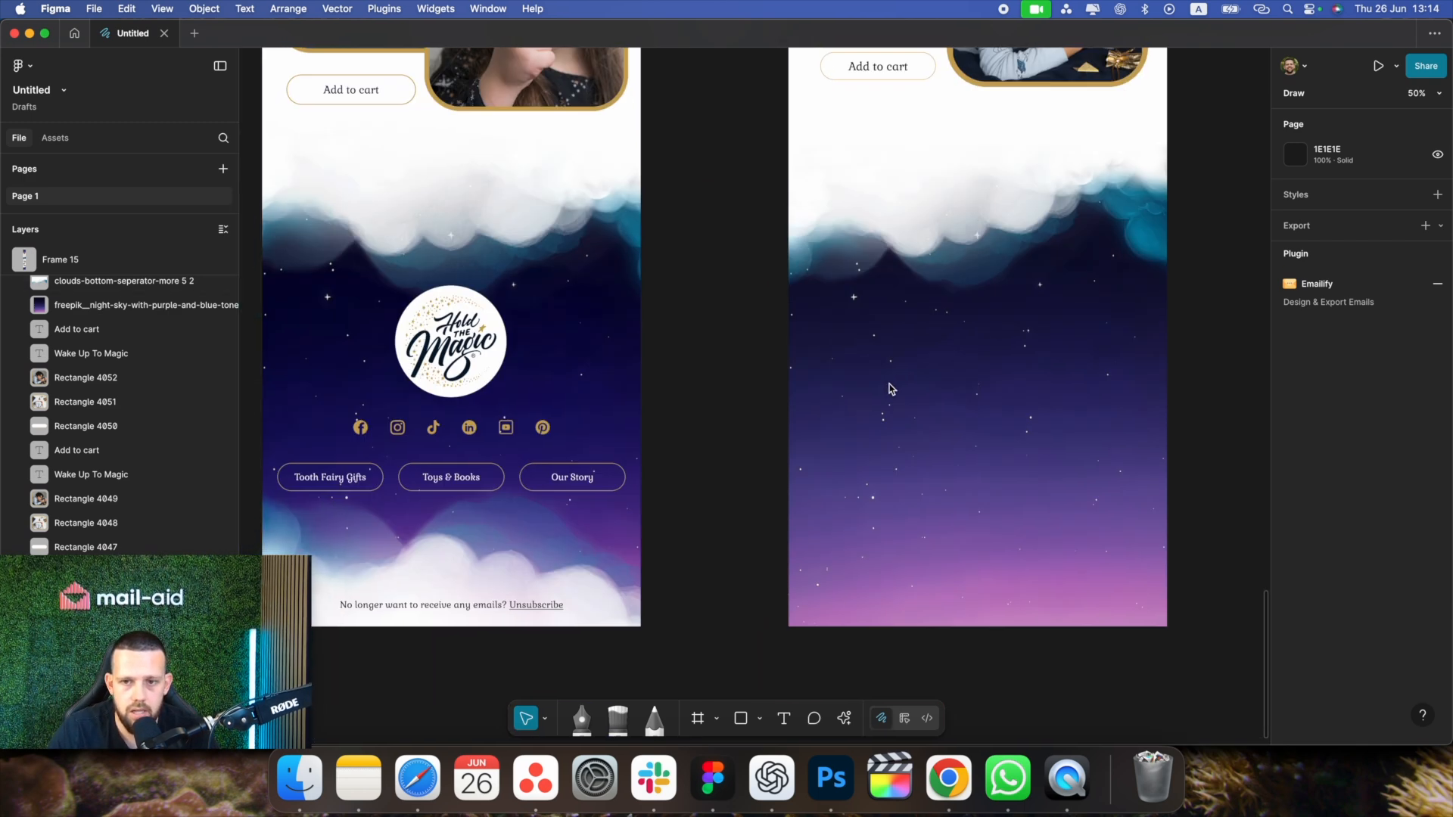
pyautogui.click(295, 769)
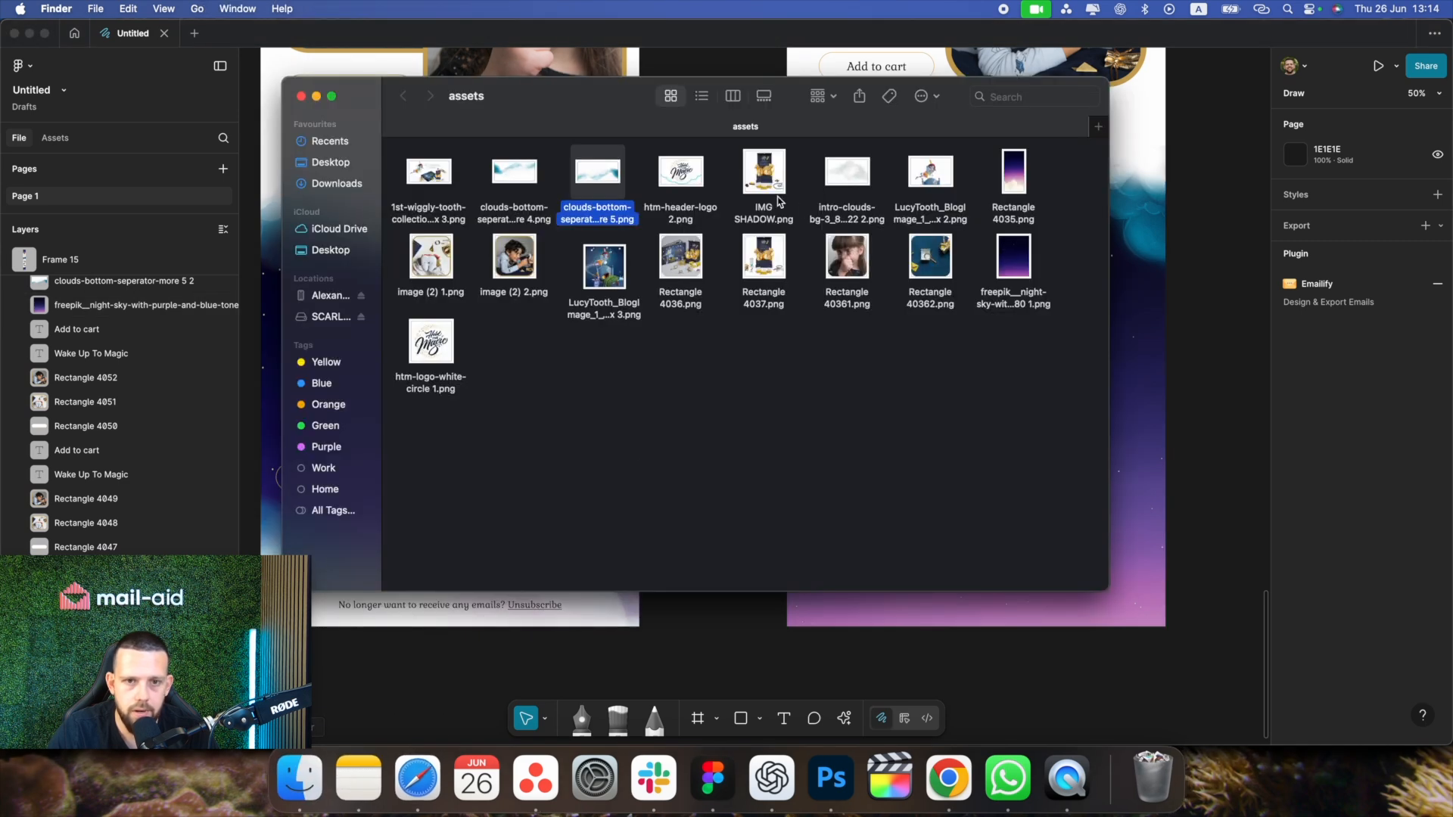
pyautogui.moveTo(451, 350); pyautogui.dragTo(987, 337)
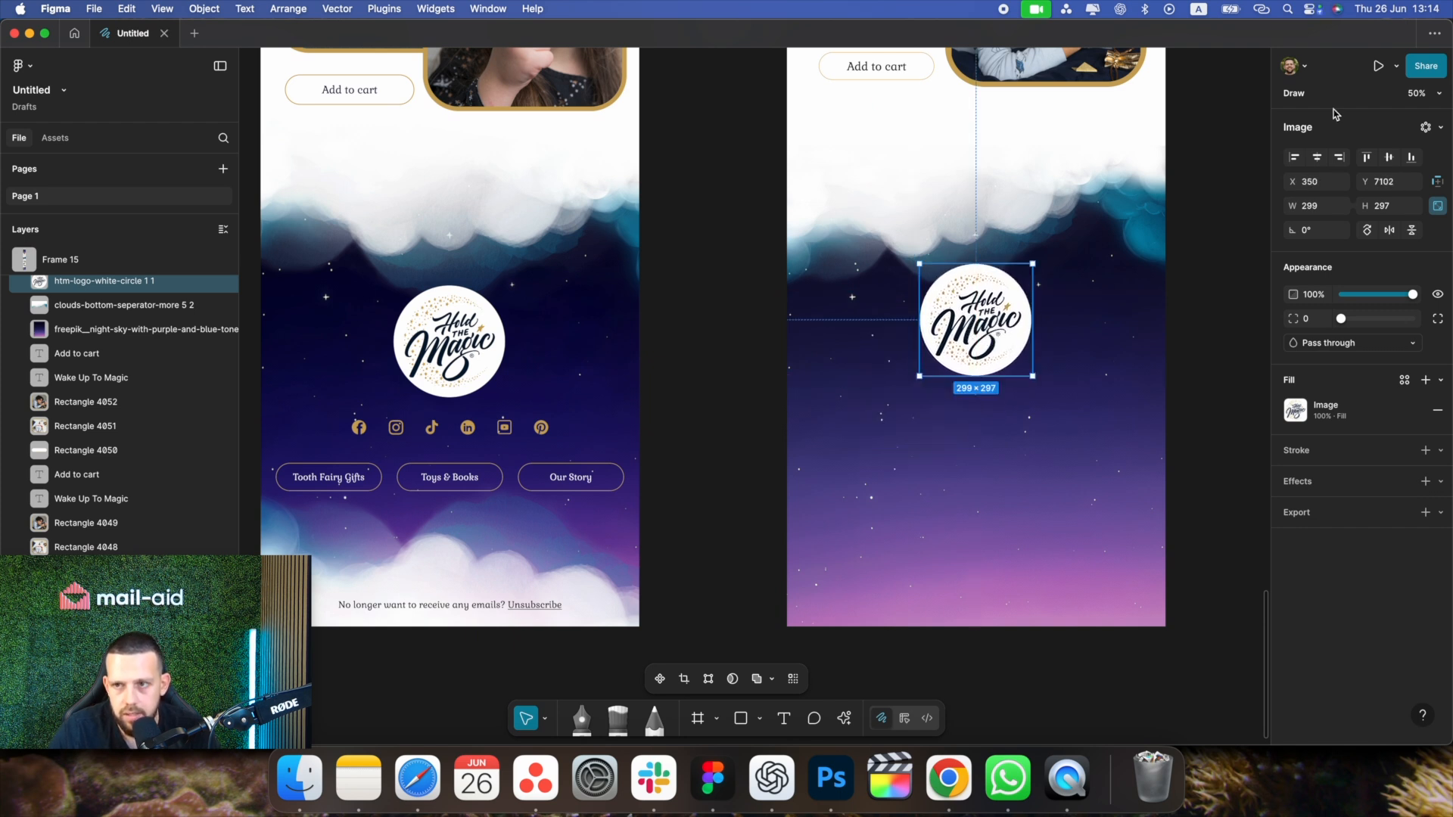
pyautogui.click(728, 465)
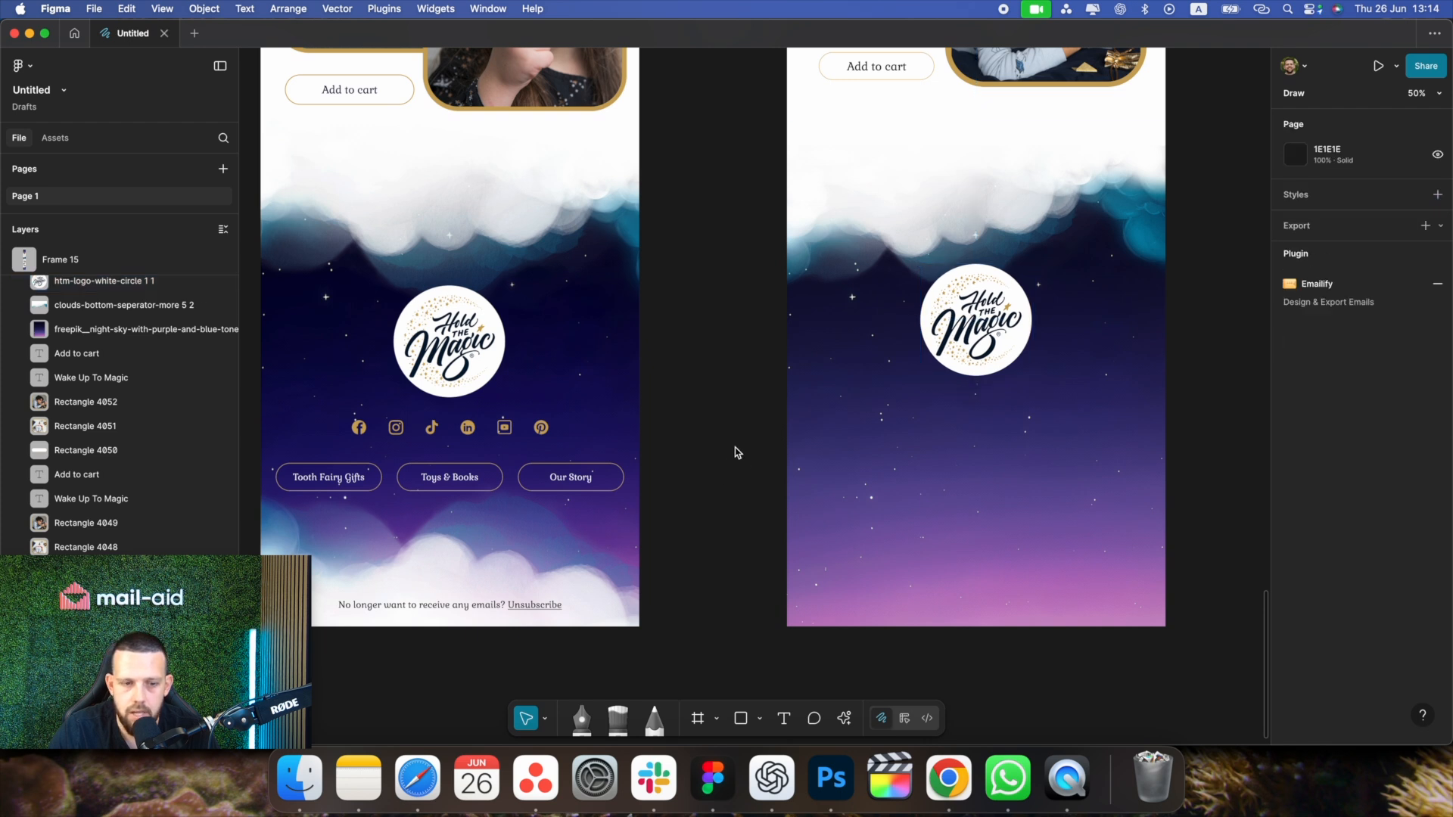
# Place the clouds separator 4 image from the Finder assets folder over the night sky's lower edge, at X 1, Y 7698
pyautogui.hscroll(2, 705, 441)
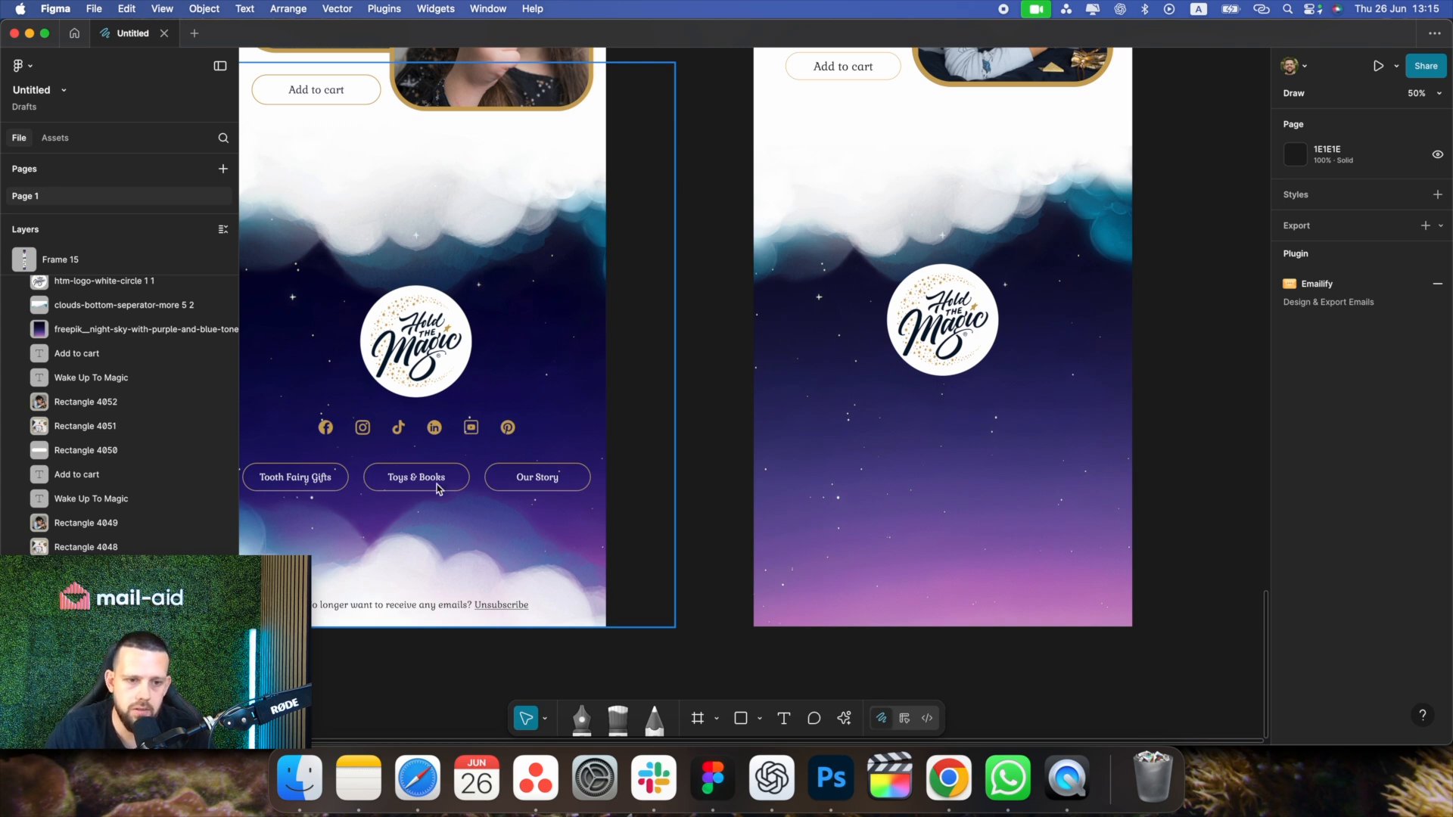
pyautogui.scroll(-2, 517, 491)
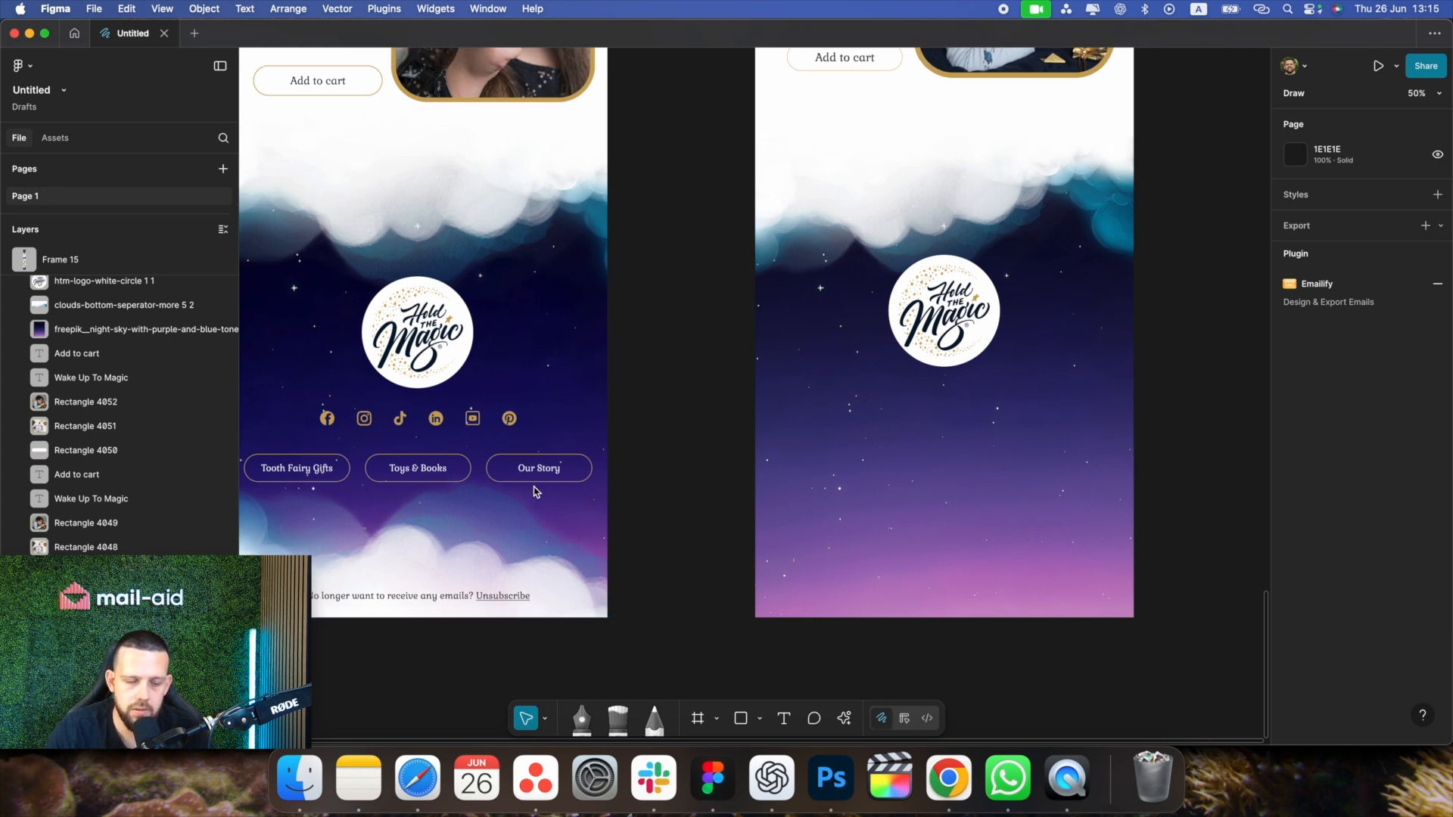
pyautogui.scroll(-2, 550, 467)
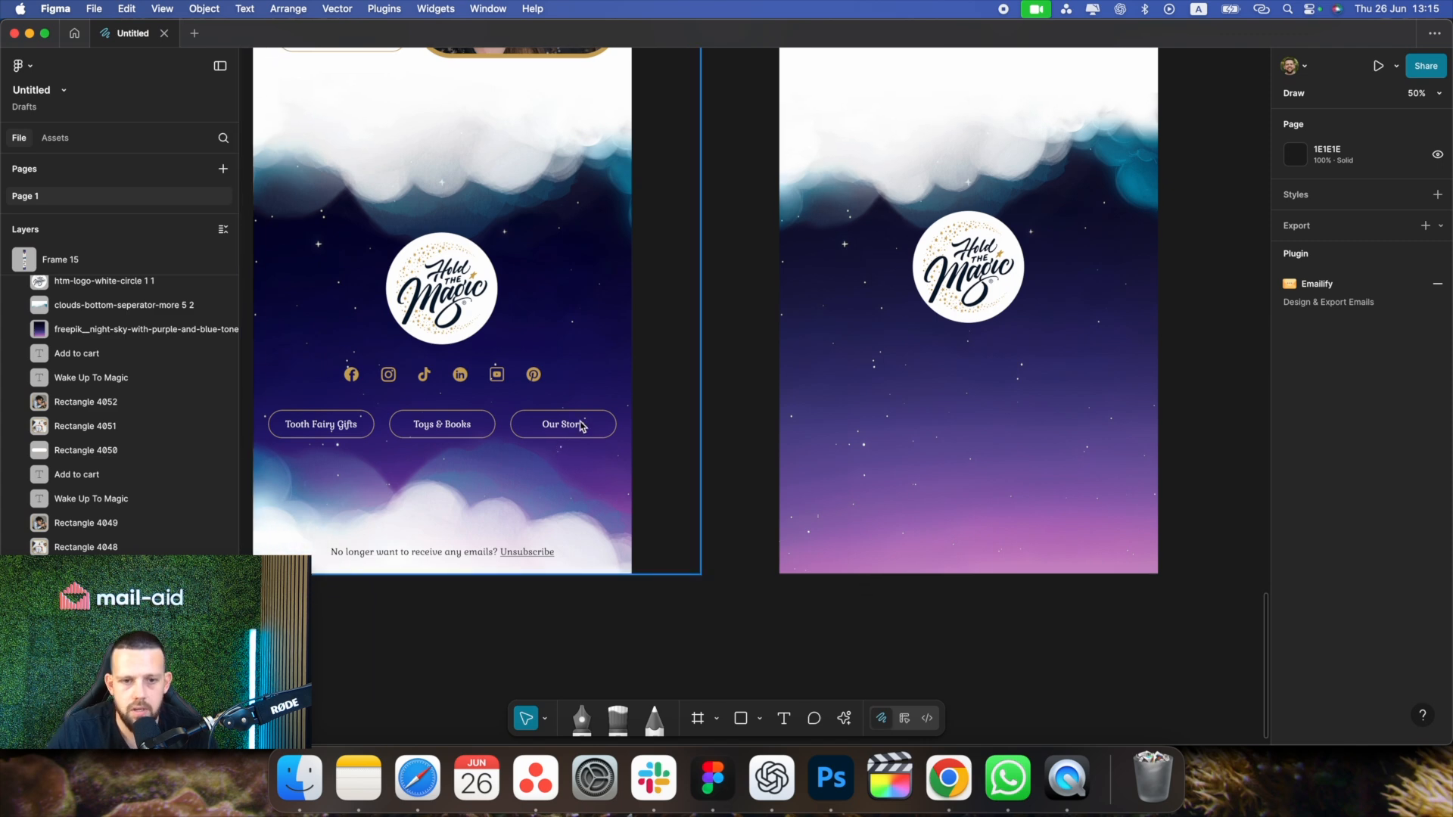
pyautogui.click(299, 778)
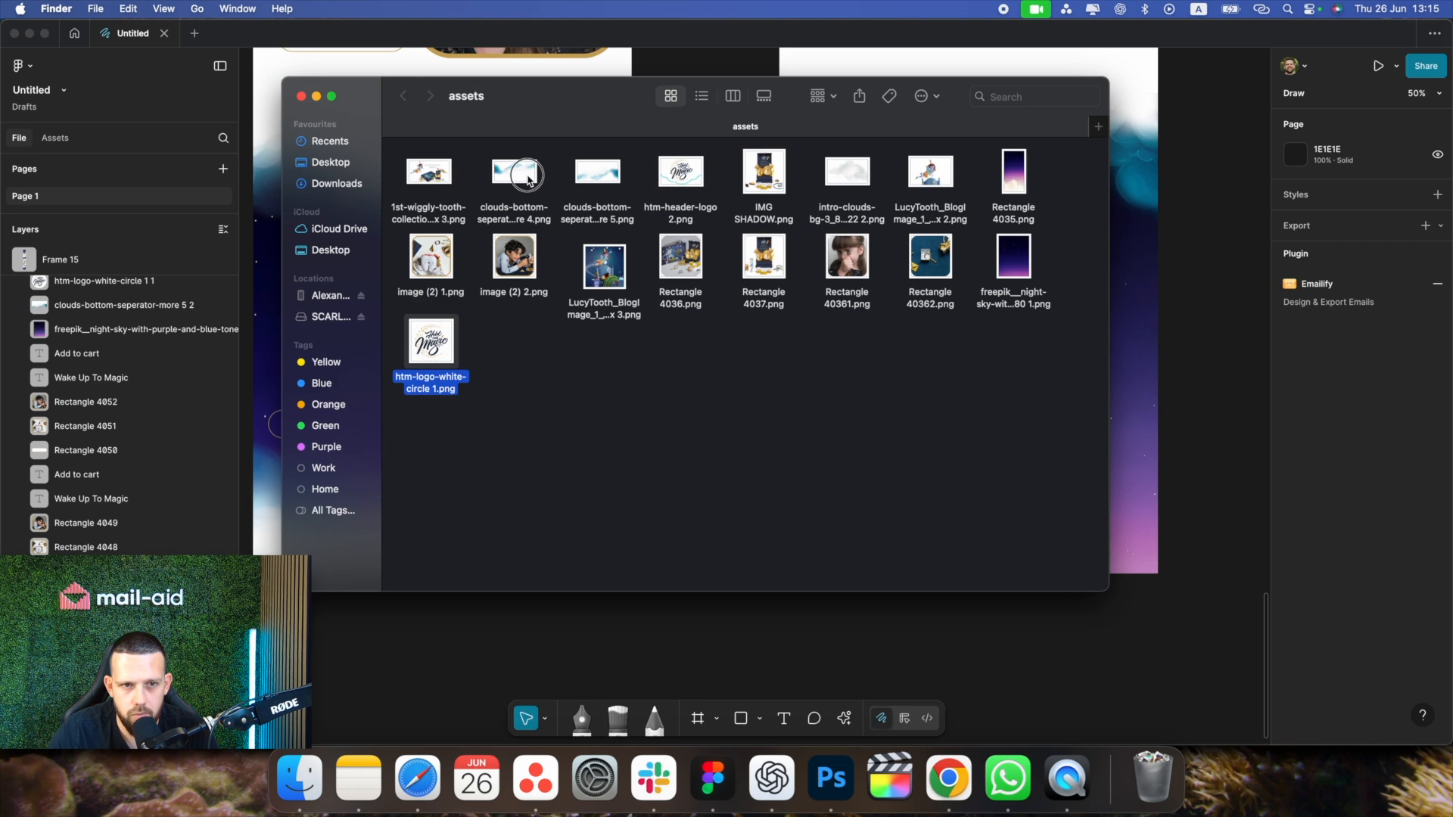
pyautogui.moveTo(522, 173); pyautogui.dragTo(980, 545)
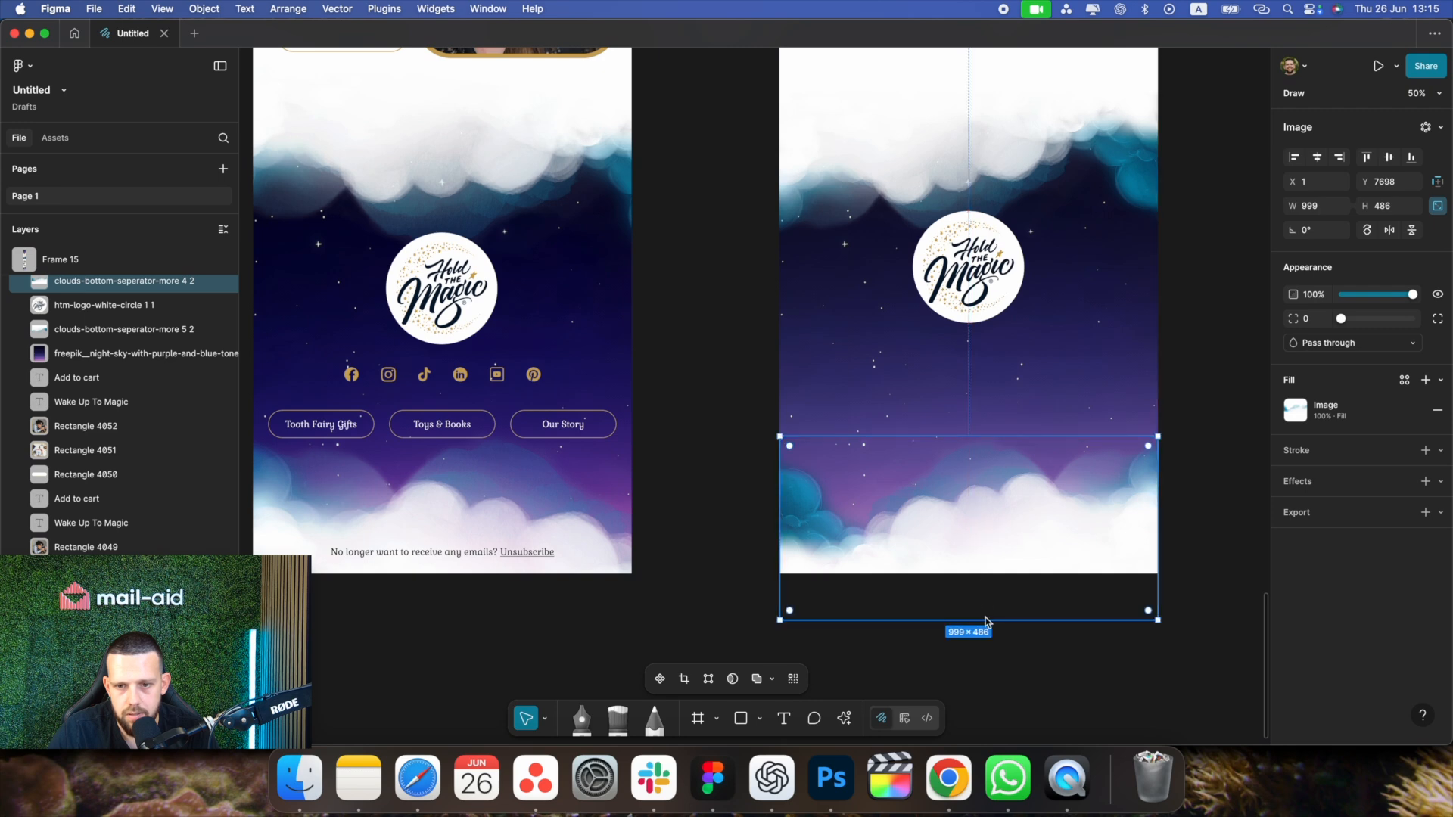
pyautogui.click(1015, 666)
# Compare the recreated email frame with the original HoldTheMagic design, from the footer up to the header
pyautogui.press('-')
pyautogui.press('-')
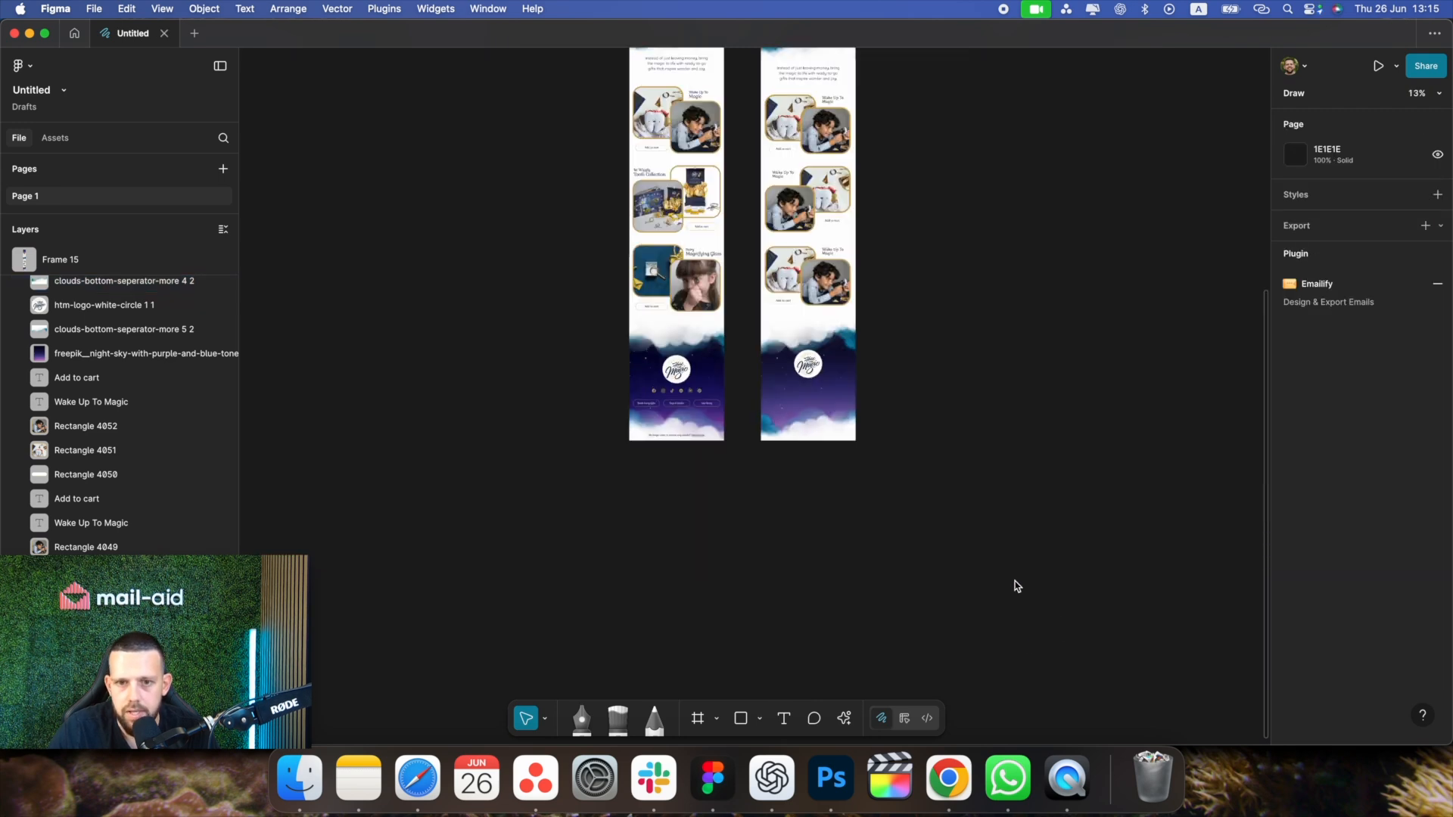
pyautogui.scroll(10, 1016, 584)
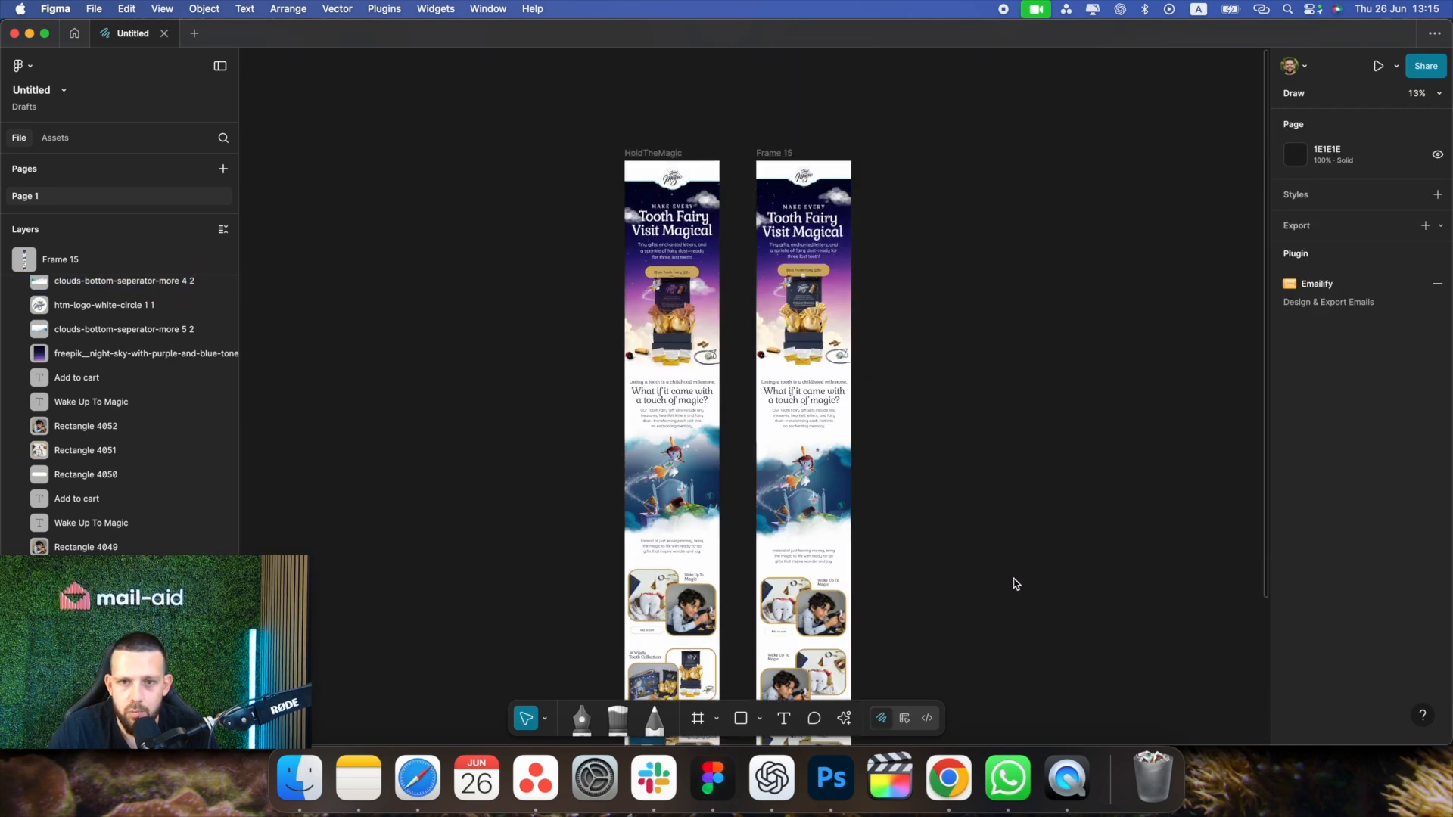
pyautogui.press('+')
pyautogui.scroll(3, 986, 524)
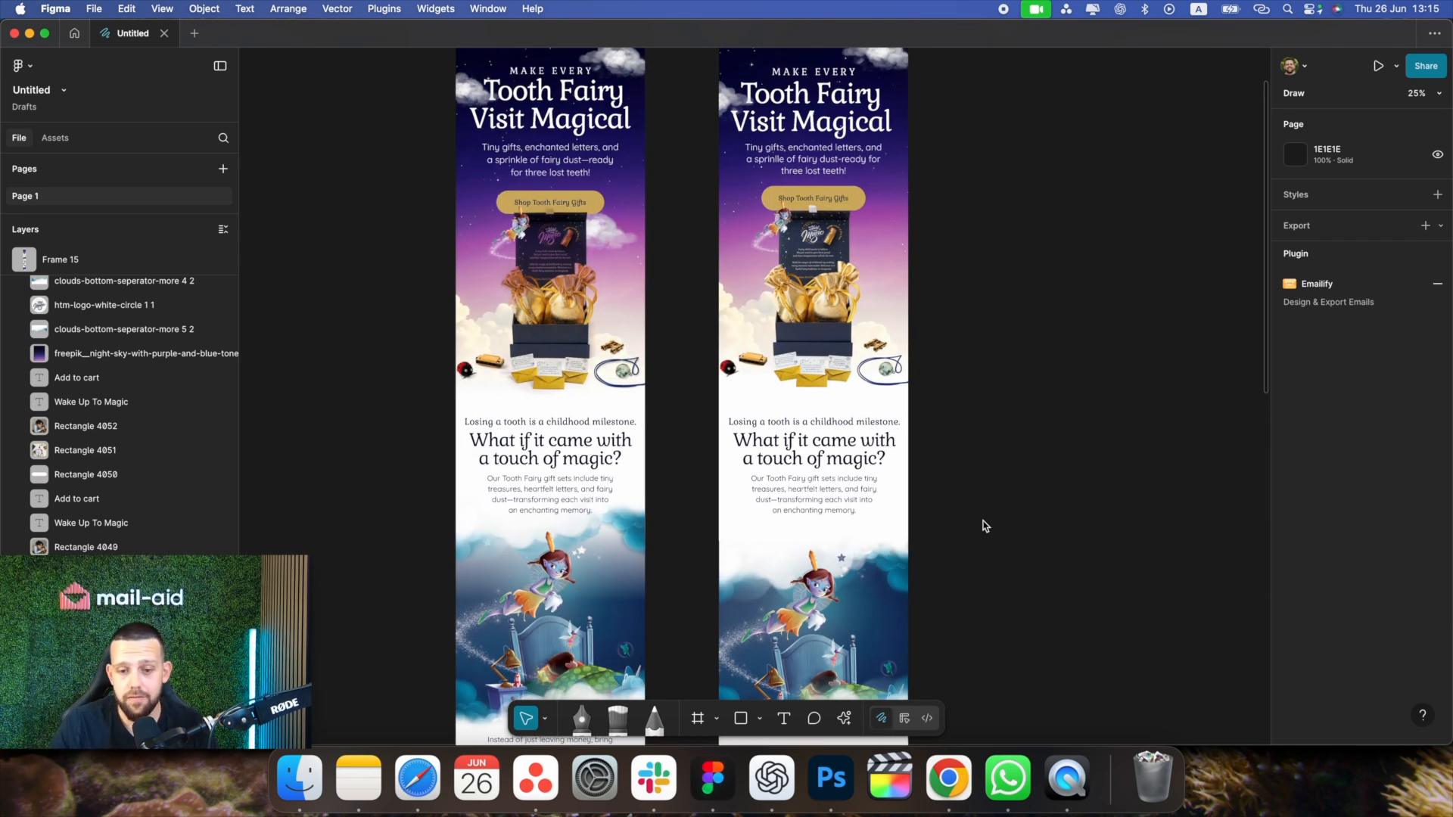
pyautogui.hscroll(3, 985, 526)
pyautogui.scroll(3, 987, 525)
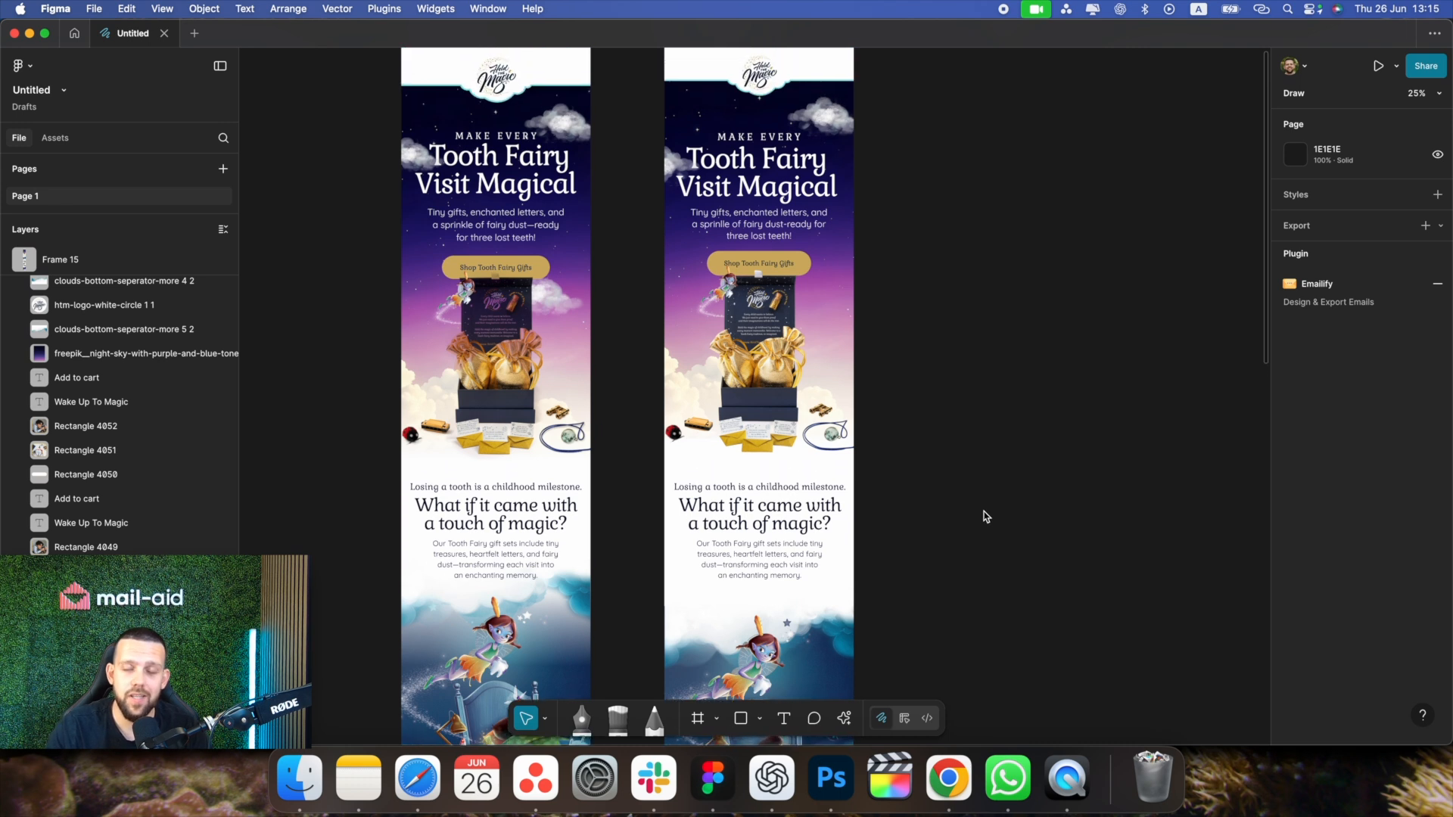
pyautogui.scroll(2, 985, 516)
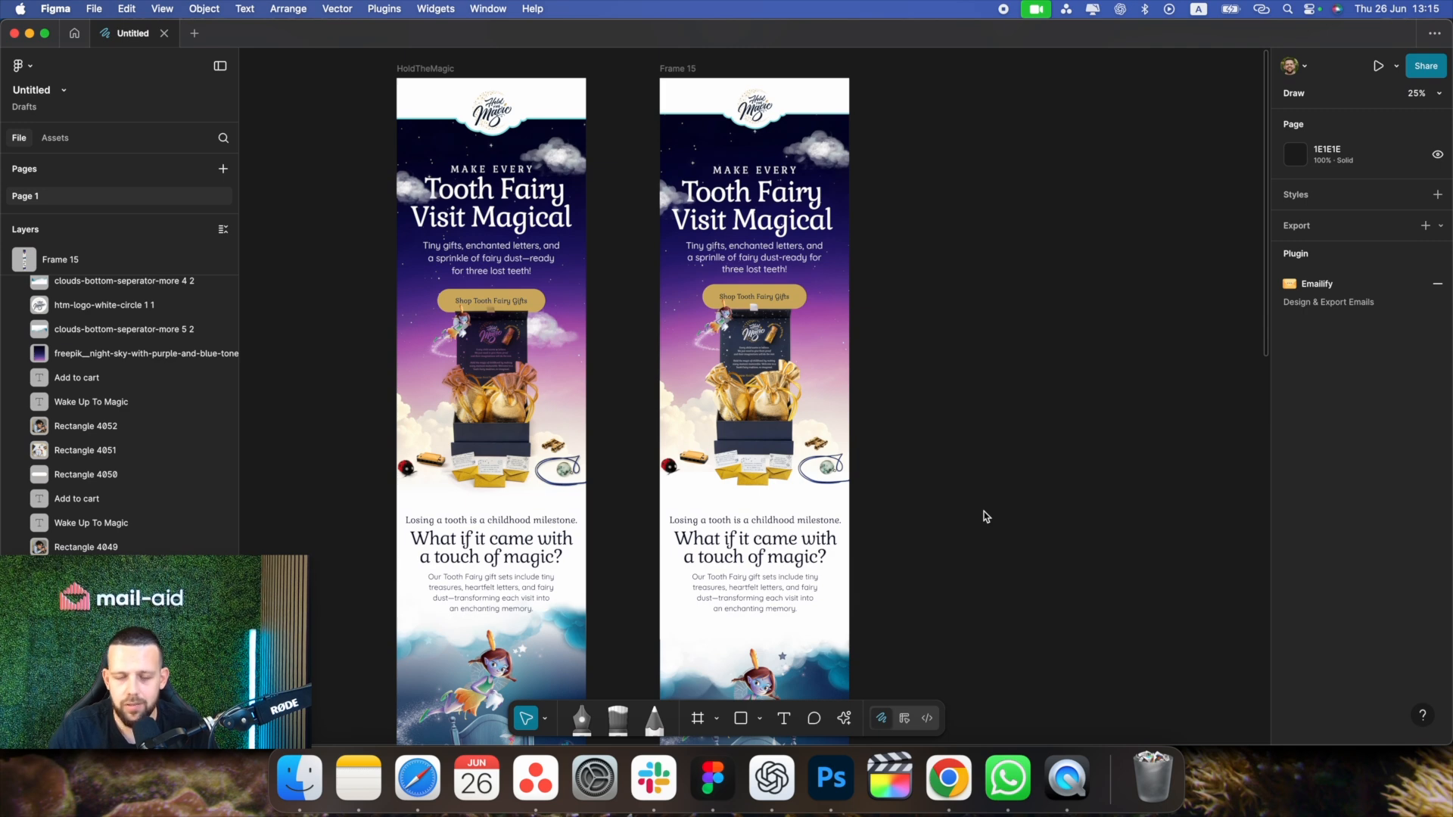
pyautogui.press('-')
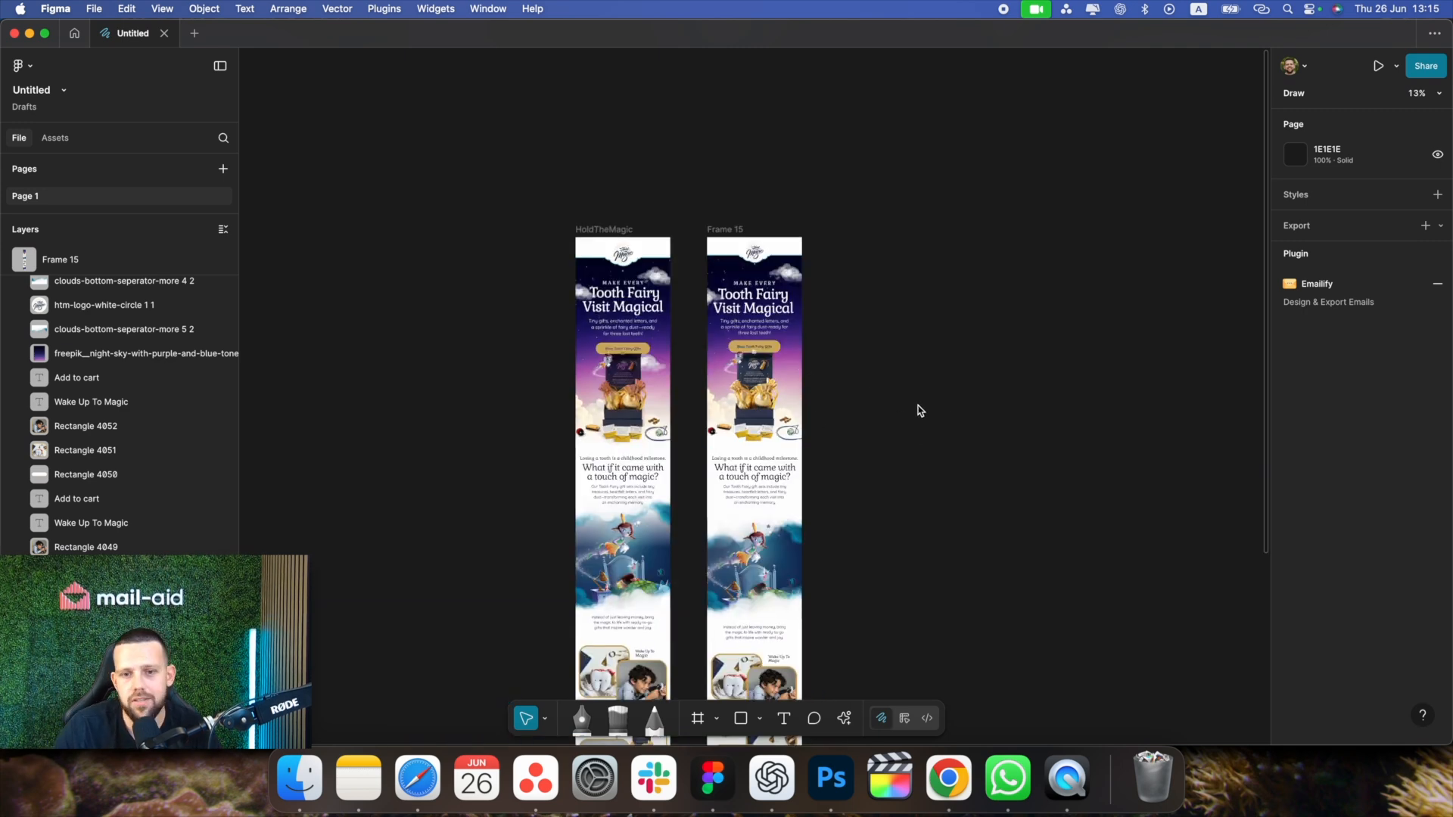
pyautogui.hscroll(5, 866, 356)
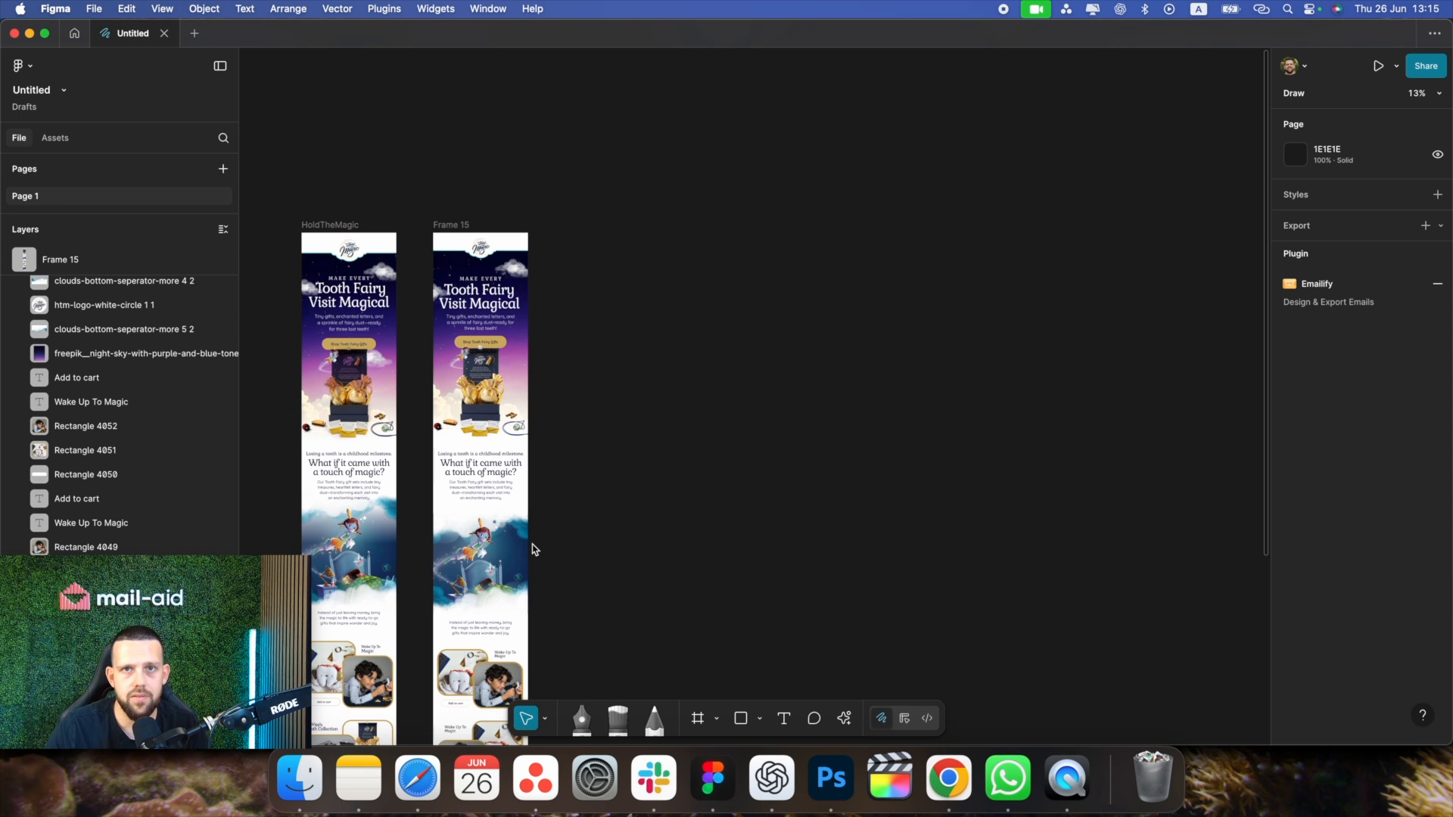
pyautogui.scroll(-2, 534, 550)
pyautogui.hscroll(-3, 534, 550)
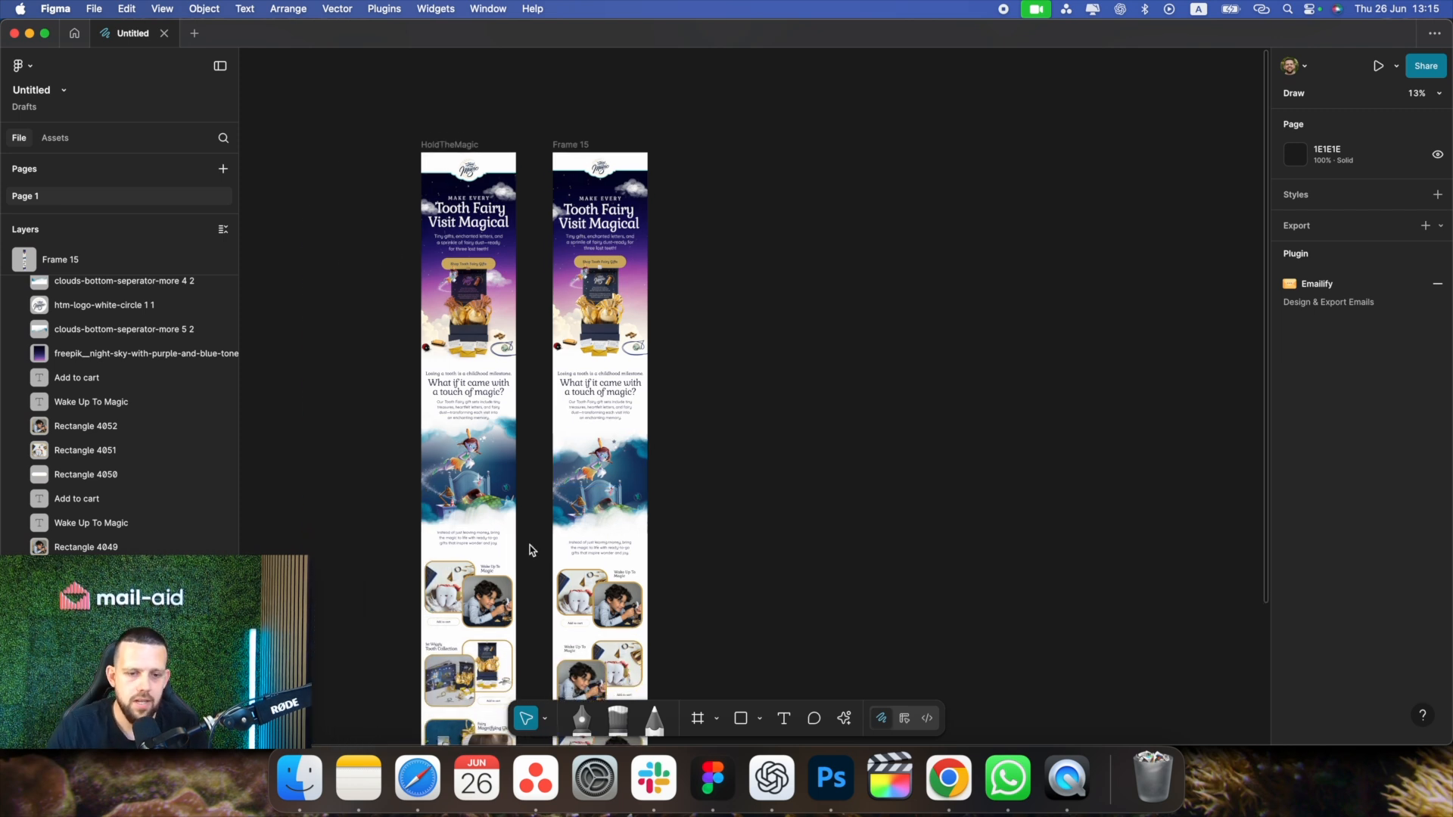
pyautogui.hscroll(-3, 784, 515)
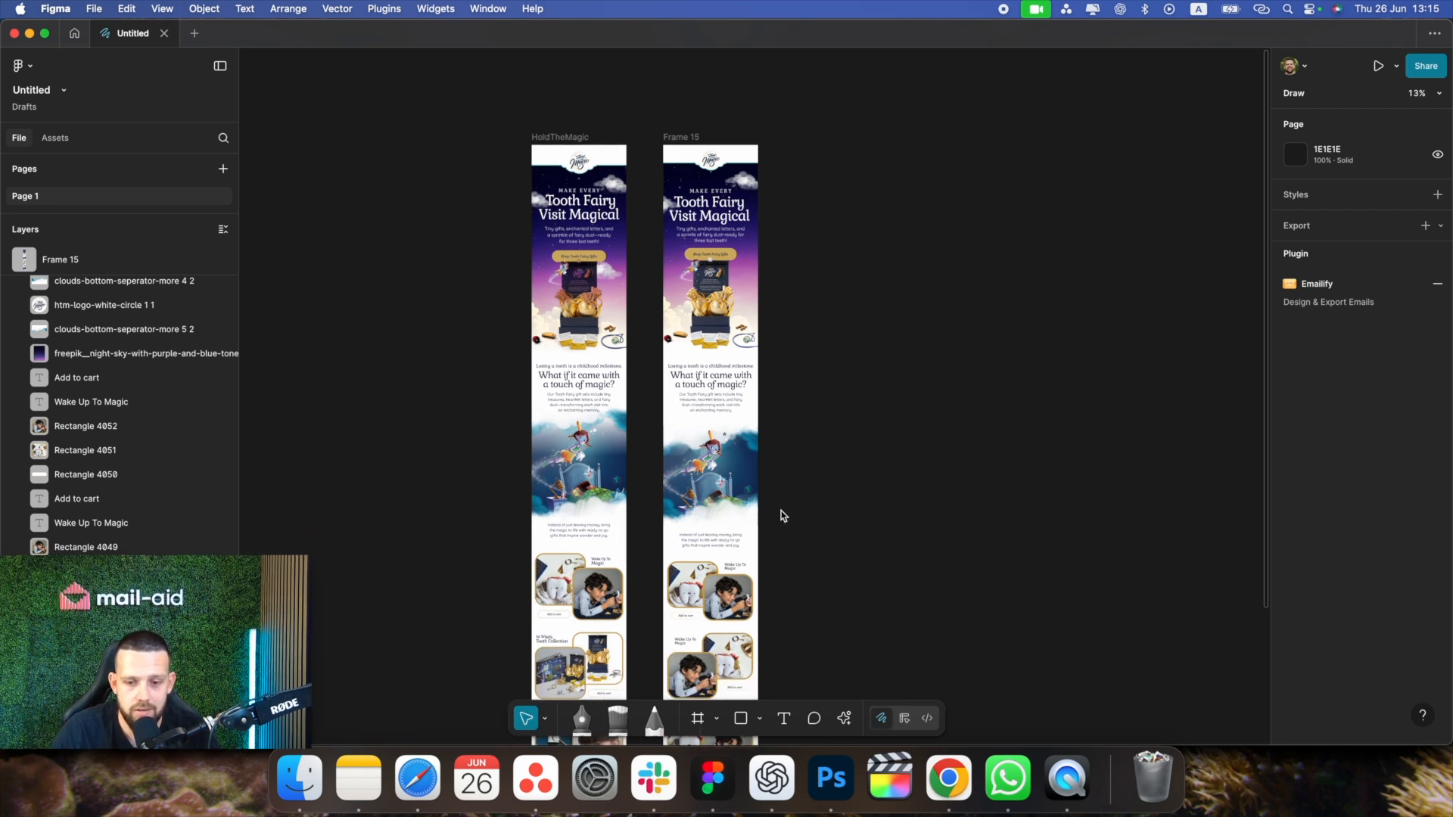